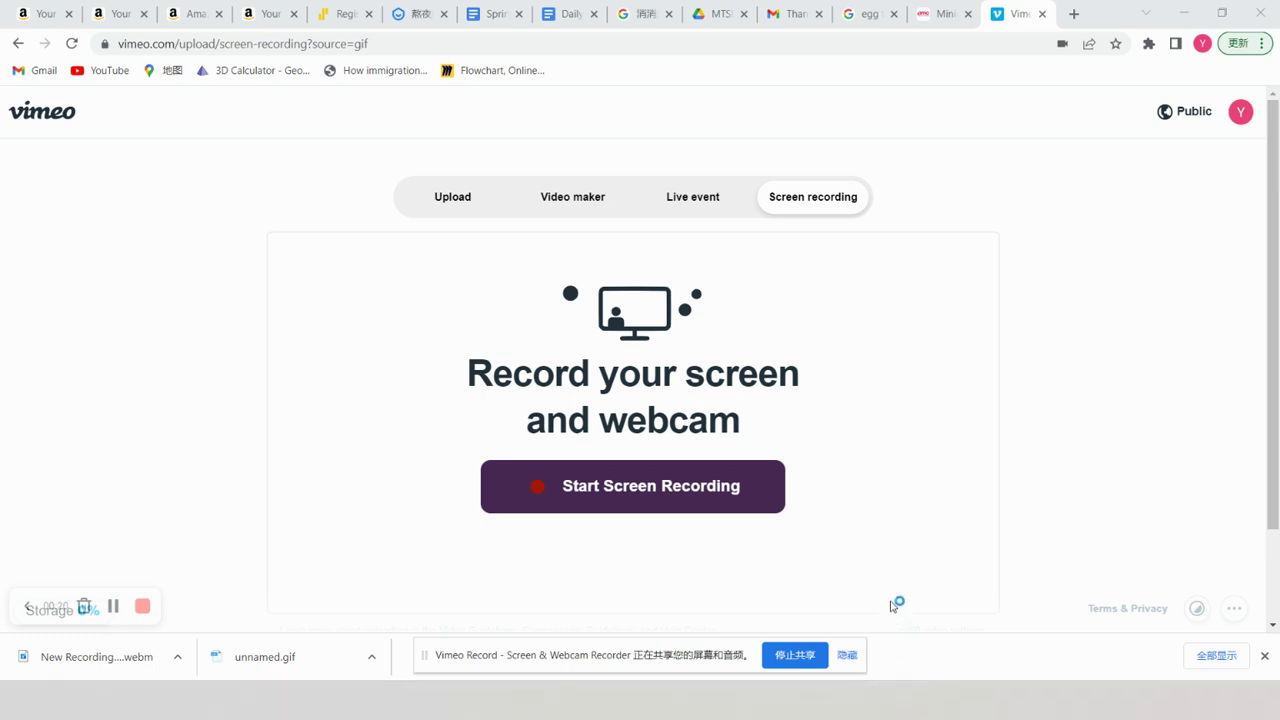
With Vimeo Record capturing, bring the Unity editor back to the front.
{"action": "key", "text": "XF86AudioLowerVolume"}
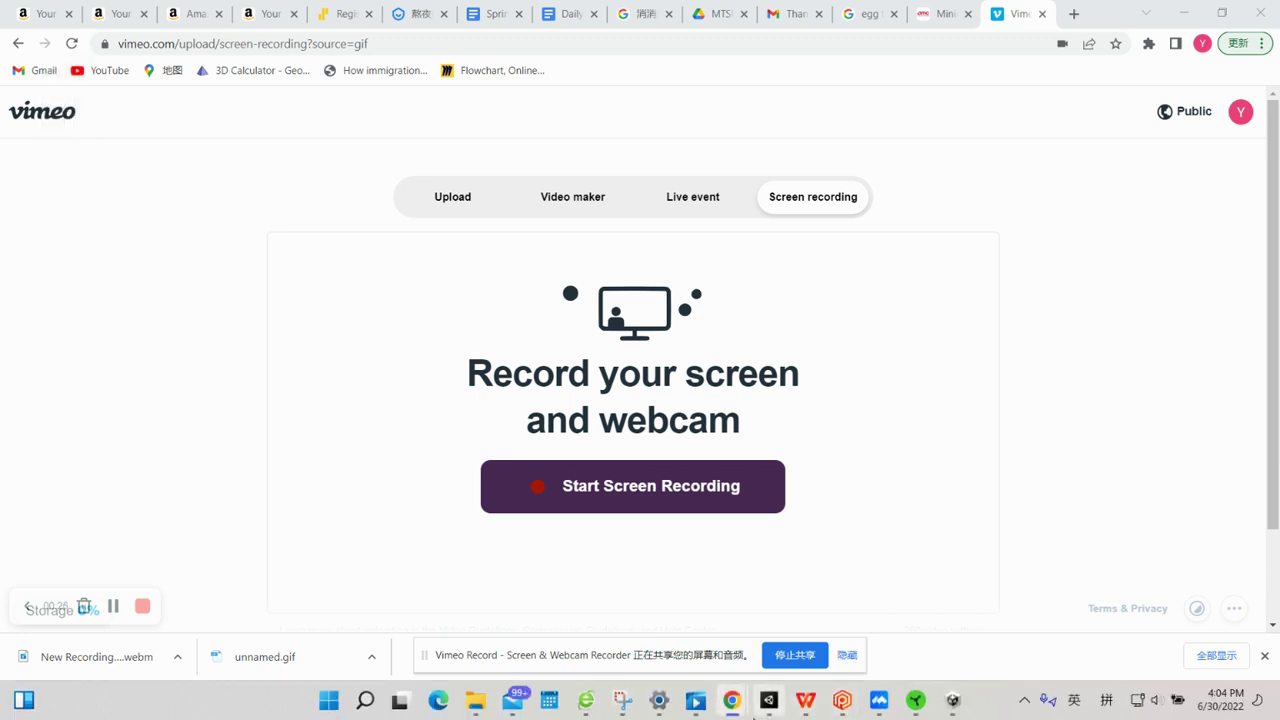
{"action": "left_click", "coordinate": [769, 702]}
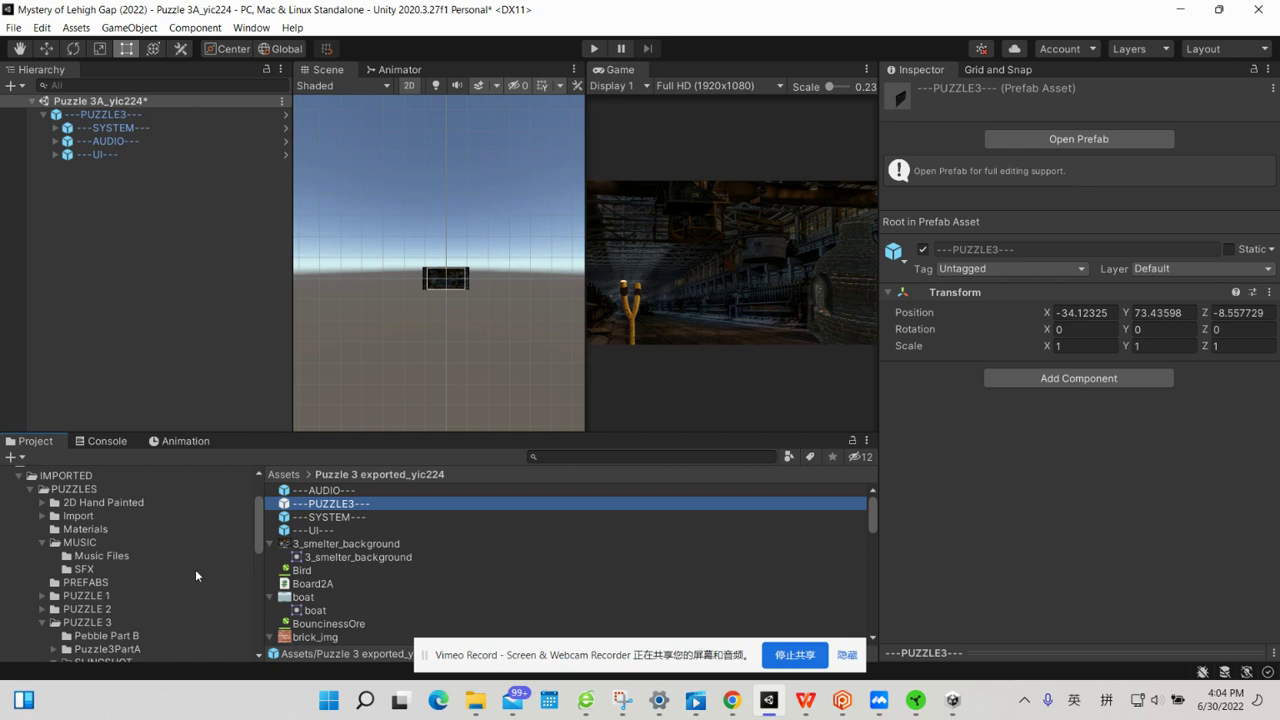
Create a new Assets folder named Puzzle2_exported followed by the user ID.
{"action": "scroll", "coordinate": [195, 569], "scroll_direction": "up", "scroll_amount": 3}
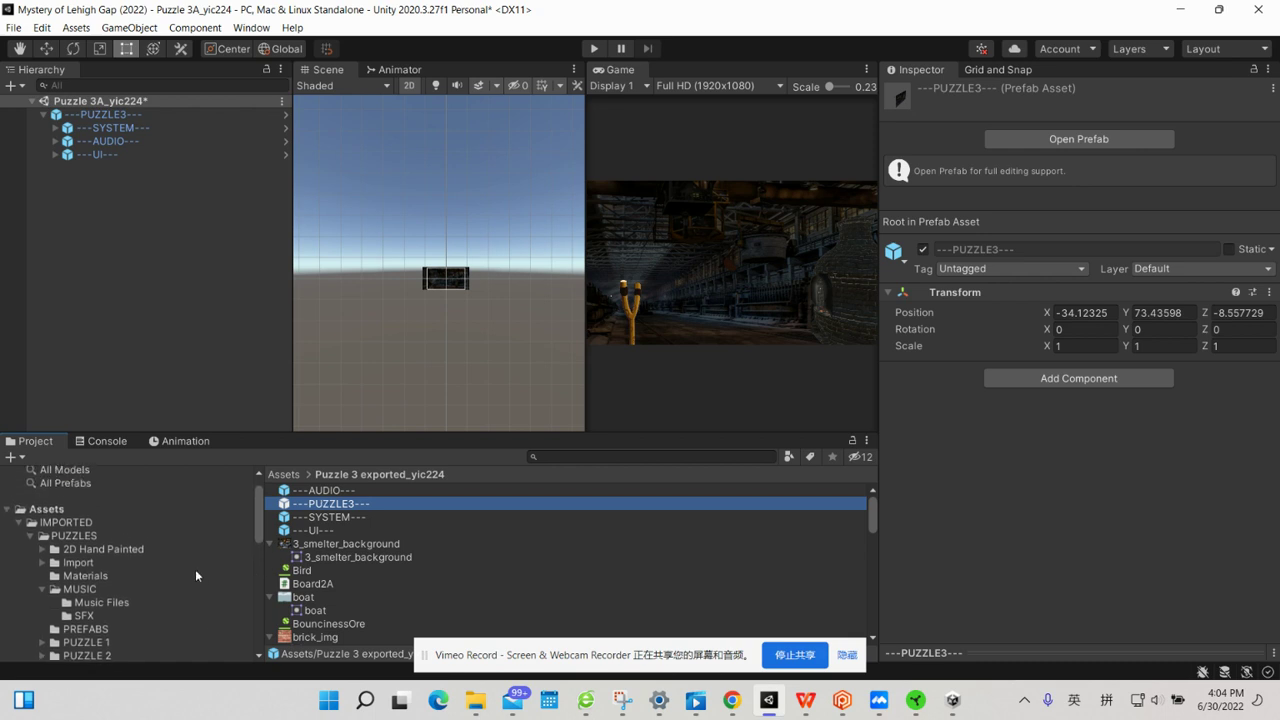
{"action": "right_click", "coordinate": [57, 512]}
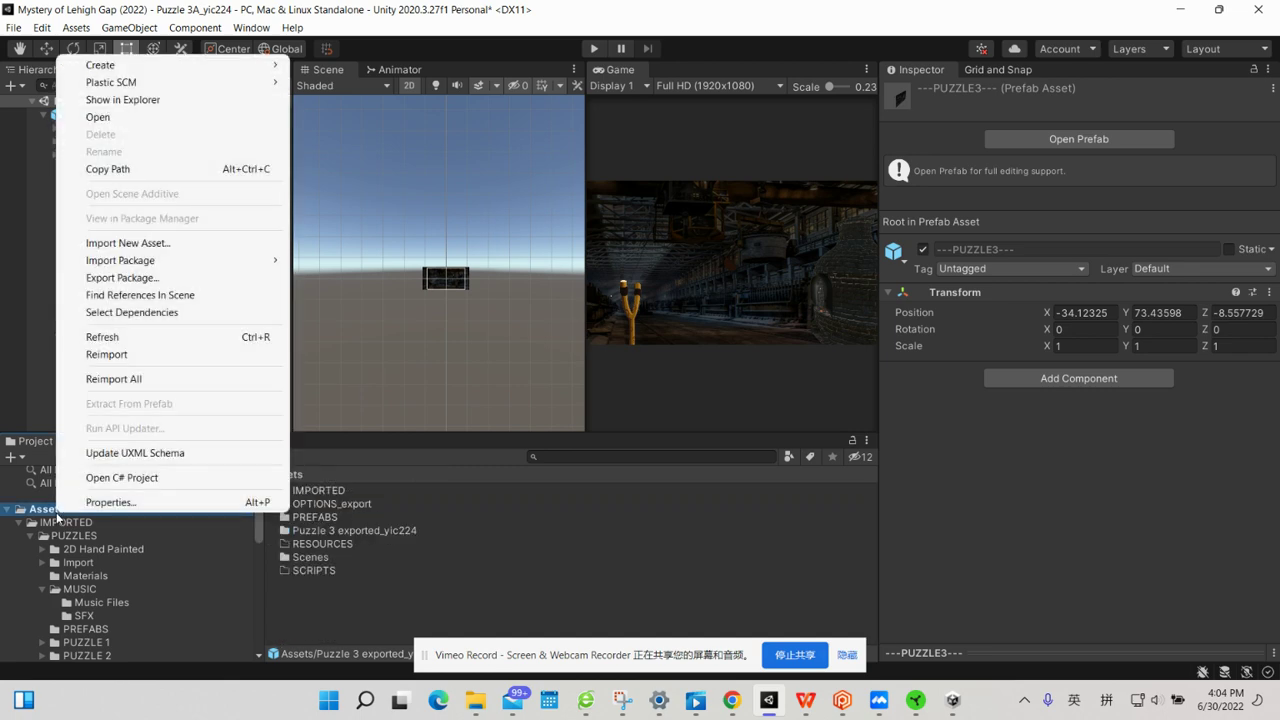
{"action": "mouse_move", "coordinate": [136, 70]}
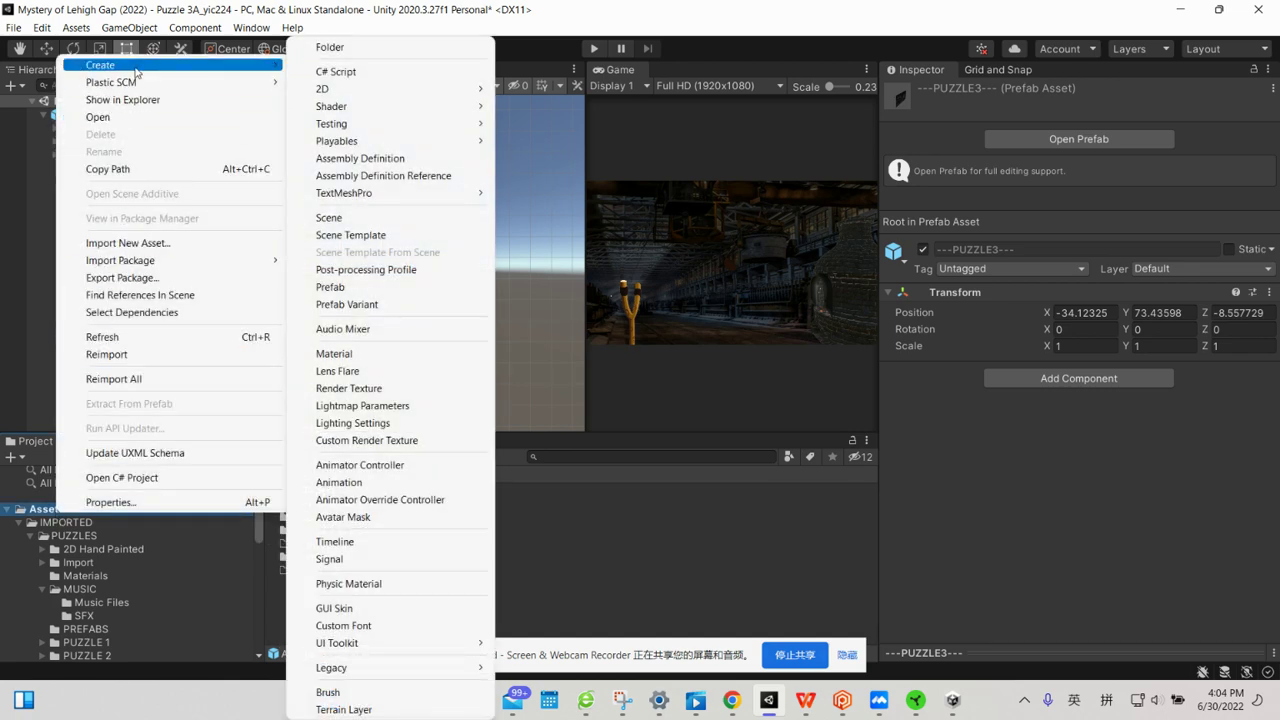
{"action": "left_click", "coordinate": [322, 48]}
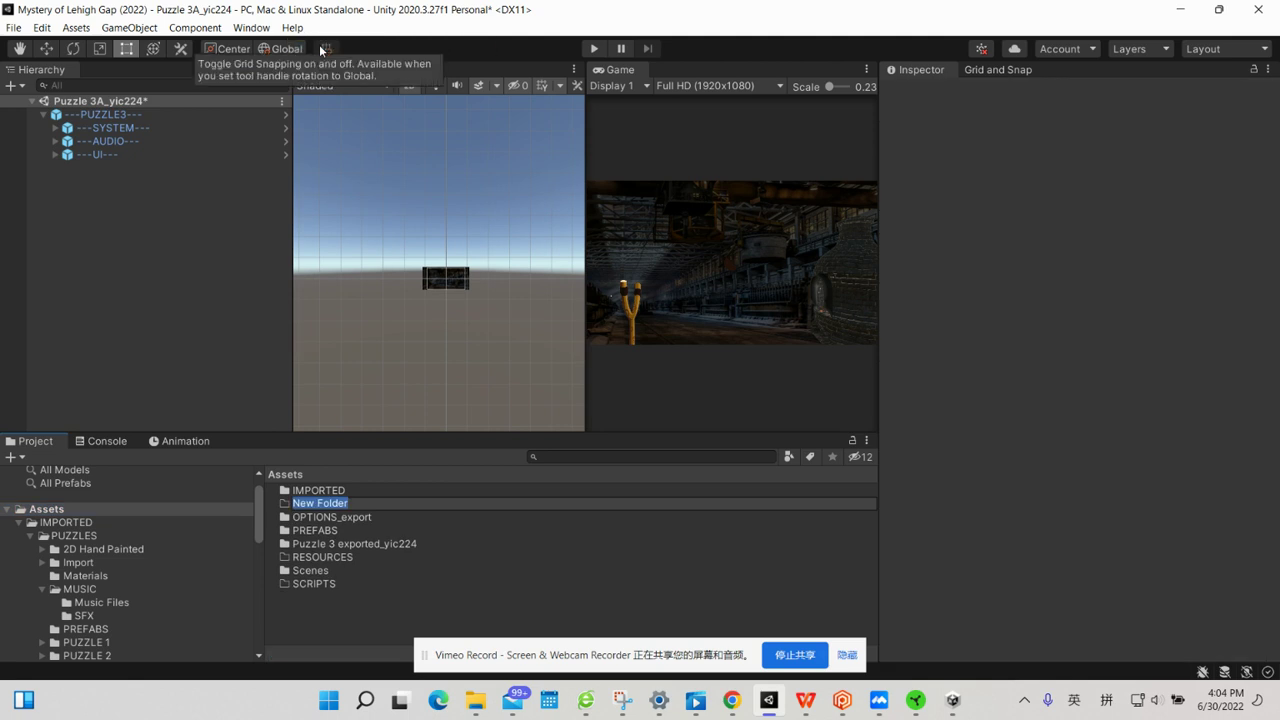
{"action": "type", "text": "pUZZLE"}
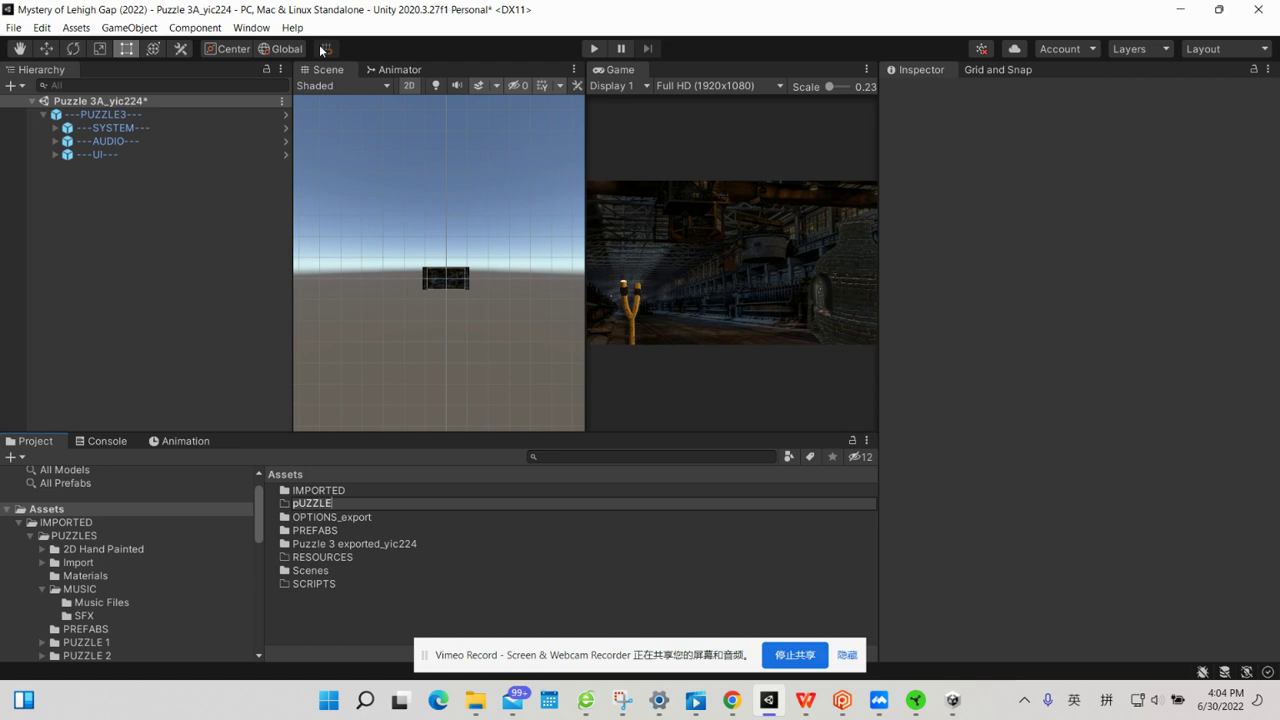
{"action": "key", "text": "BackSpace"}
{"action": "key", "text": "BackSpace"}
{"action": "key", "text": "BackSpace"}
{"action": "key", "text": "BackSpace"}
{"action": "key", "text": "BackSpace"}
{"action": "key", "text": "BackSpace"}
{"action": "type", "text": "Puzzle"}
{"action": "type", "text": "2_"}
{"action": "type", "text": "export"}
{"action": "type", "text": "ed_"}
{"action": "type", "text": "jed224"}
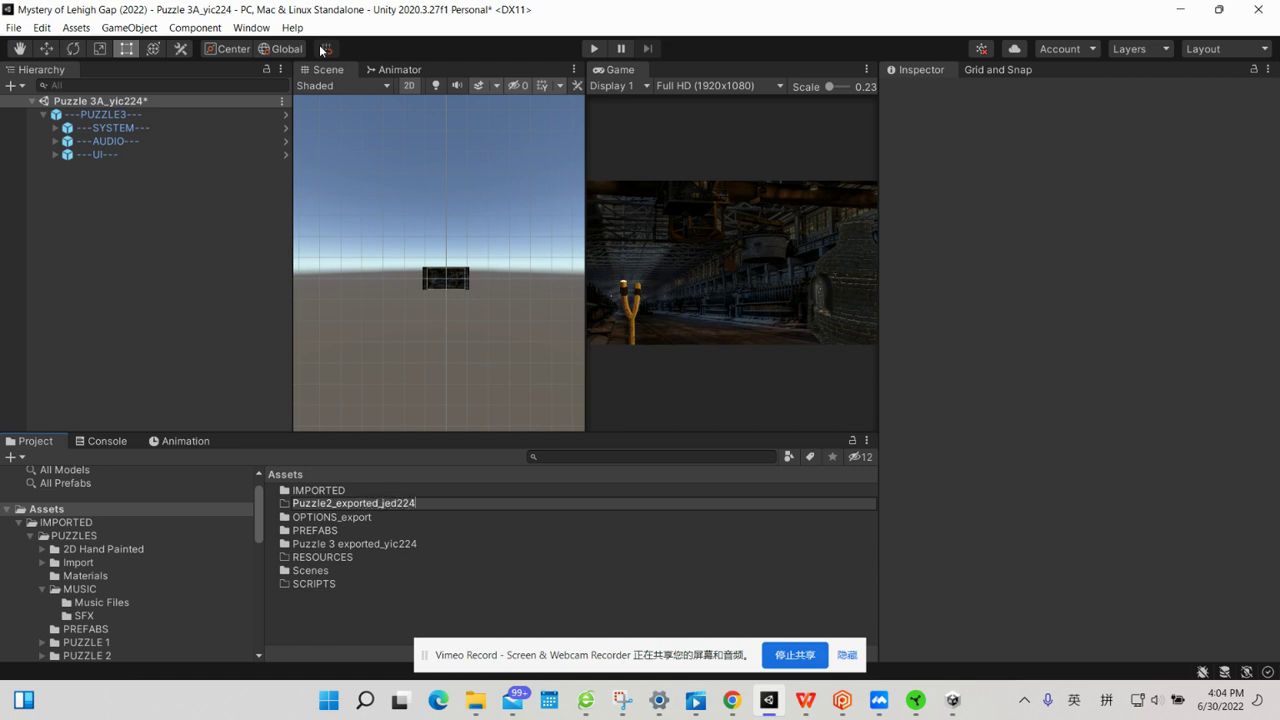
{"action": "key", "text": "Return"}
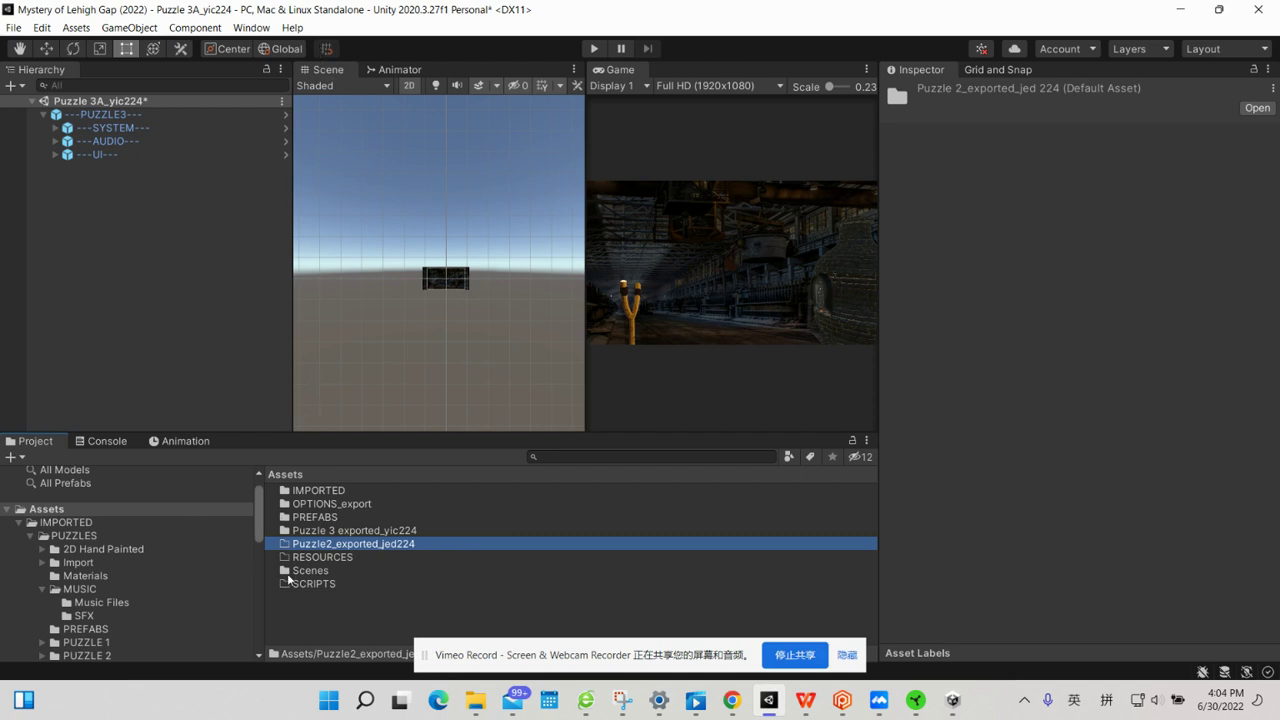
Collapse the PUZZLE 3 folder in the Project tree.
{"action": "scroll", "coordinate": [176, 567], "scroll_direction": "down", "scroll_amount": 3}
{"action": "scroll", "coordinate": [176, 567], "scroll_direction": "down", "scroll_amount": 3}
{"action": "scroll", "coordinate": [176, 567], "scroll_direction": "up", "scroll_amount": 1}
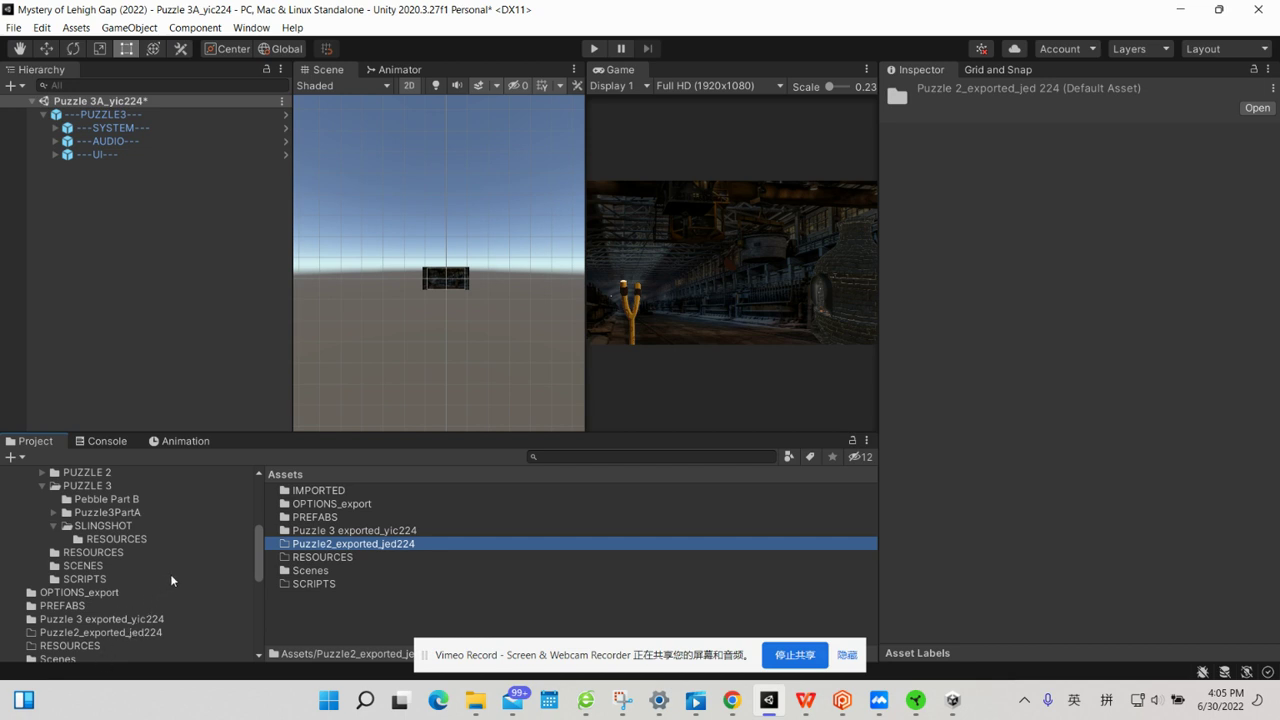
{"action": "scroll", "coordinate": [140, 560], "scroll_direction": "up", "scroll_amount": 2}
{"action": "scroll", "coordinate": [134, 558], "scroll_direction": "up", "scroll_amount": 1}
{"action": "scroll", "coordinate": [134, 558], "scroll_direction": "down", "scroll_amount": 1}
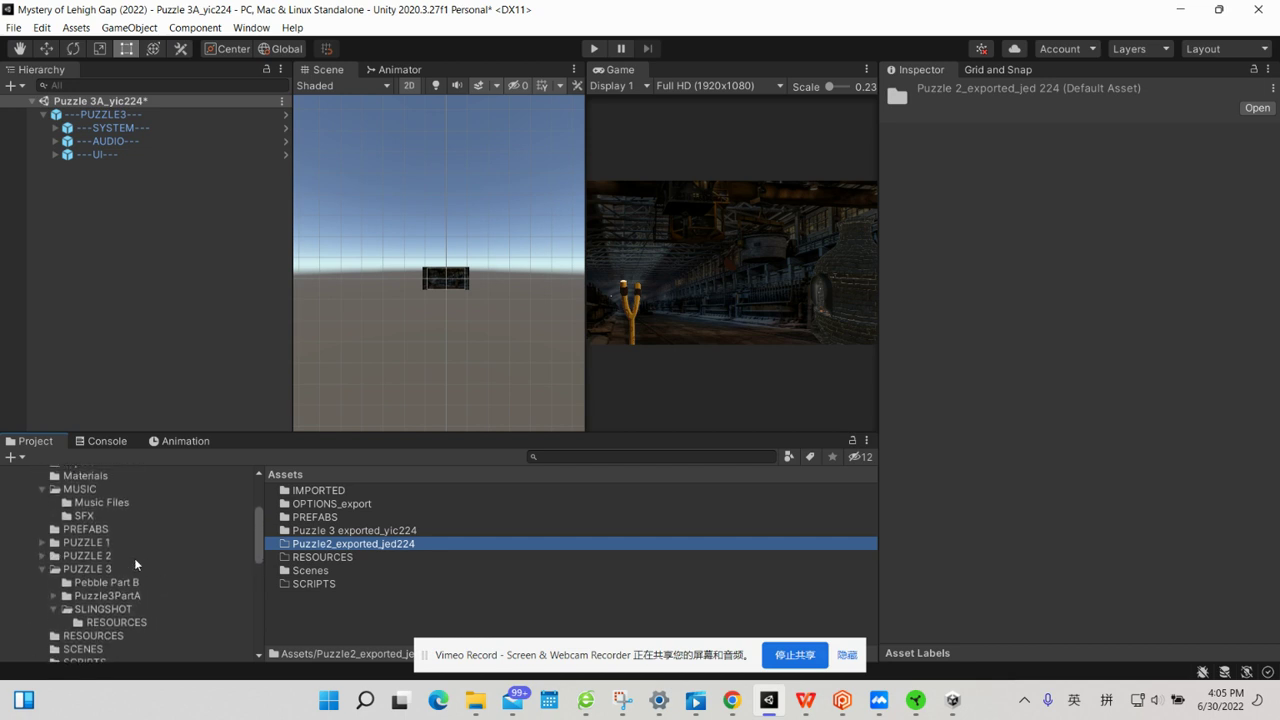
{"action": "scroll", "coordinate": [134, 558], "scroll_direction": "down", "scroll_amount": 1}
{"action": "left_click", "coordinate": [42, 521]}
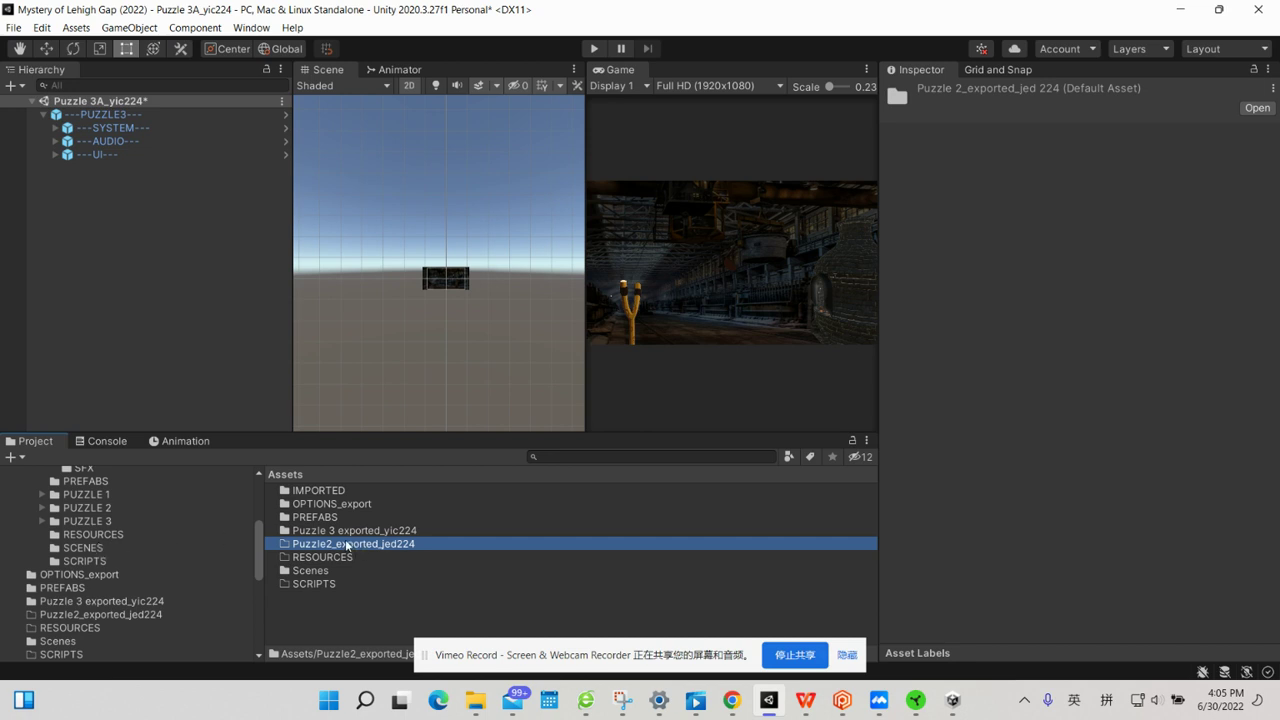
Expand PUZZLE 2, list its contents and open the Puzzle 2 scene.
{"action": "scroll", "coordinate": [9, 541], "scroll_direction": "up", "scroll_amount": 1}
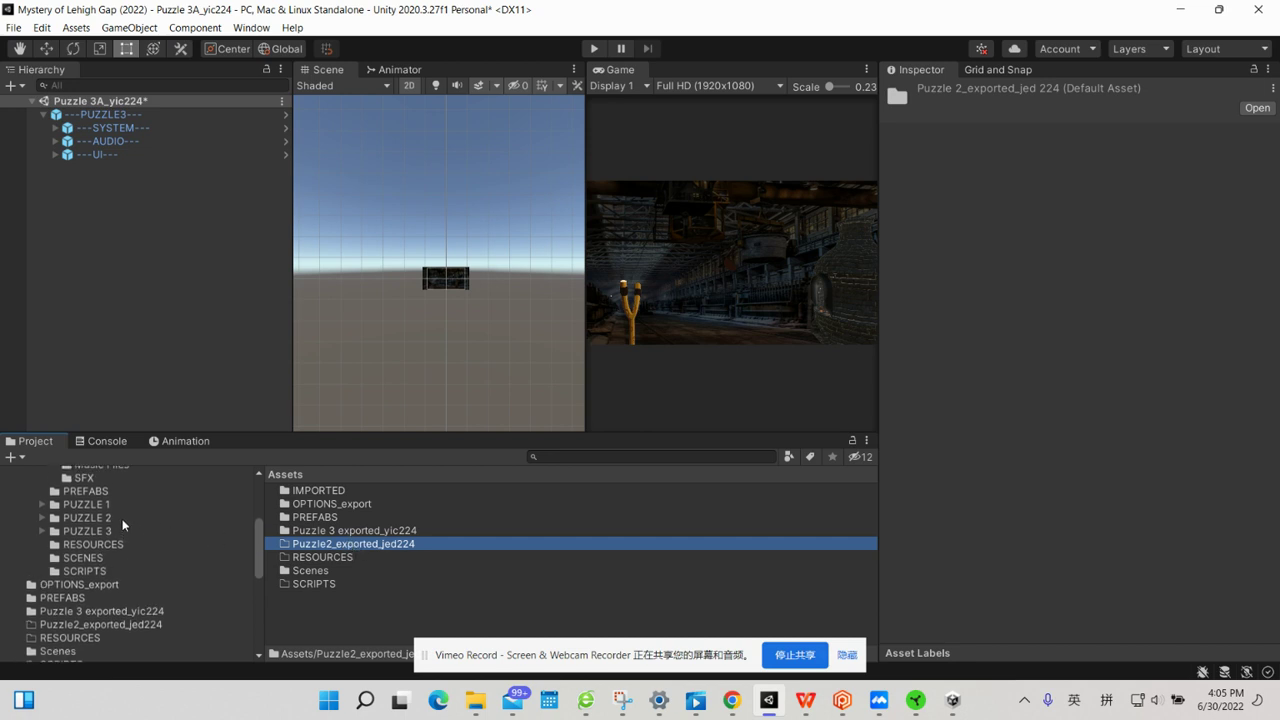
{"action": "left_click", "coordinate": [39, 521]}
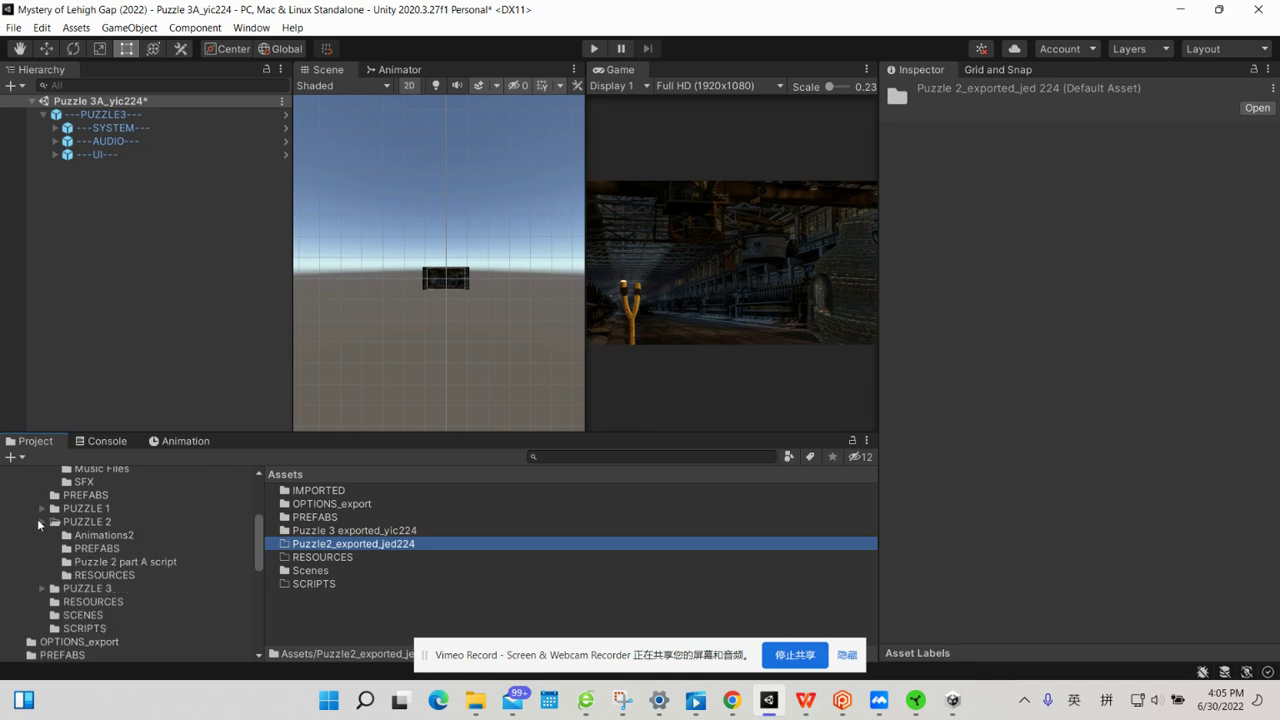
{"action": "left_click", "coordinate": [104, 522]}
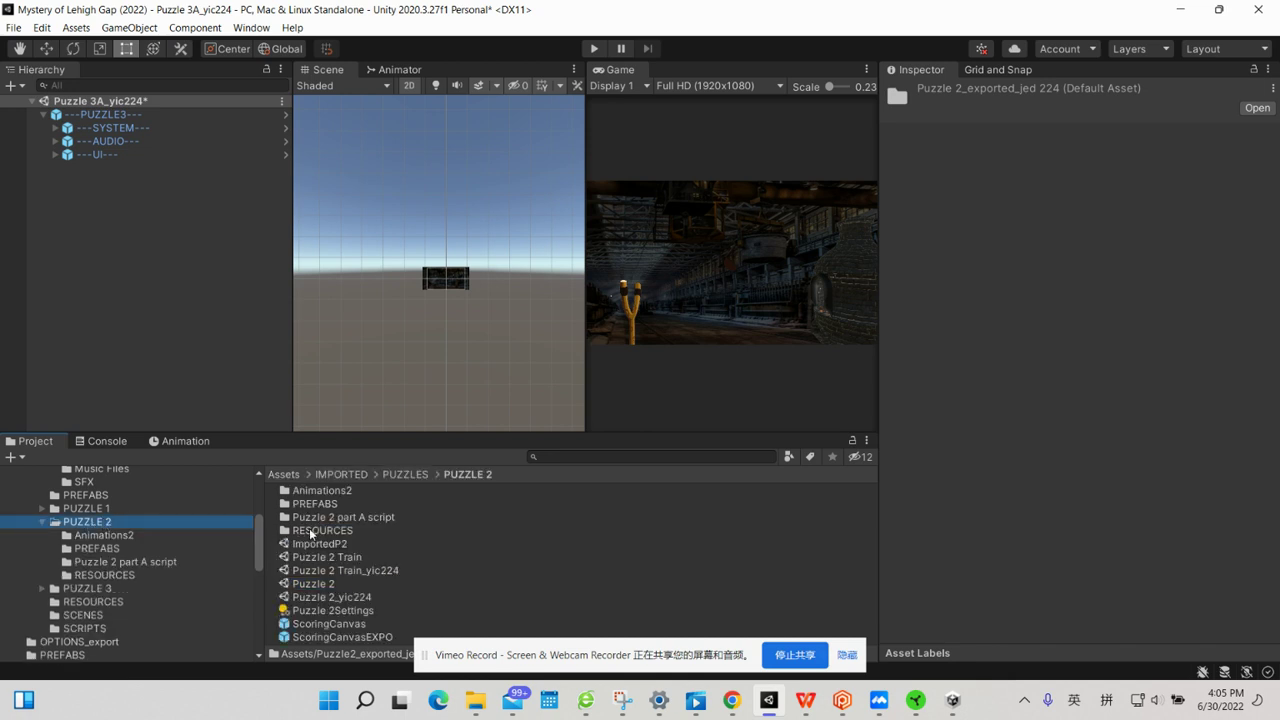
{"action": "double_click", "coordinate": [318, 584]}
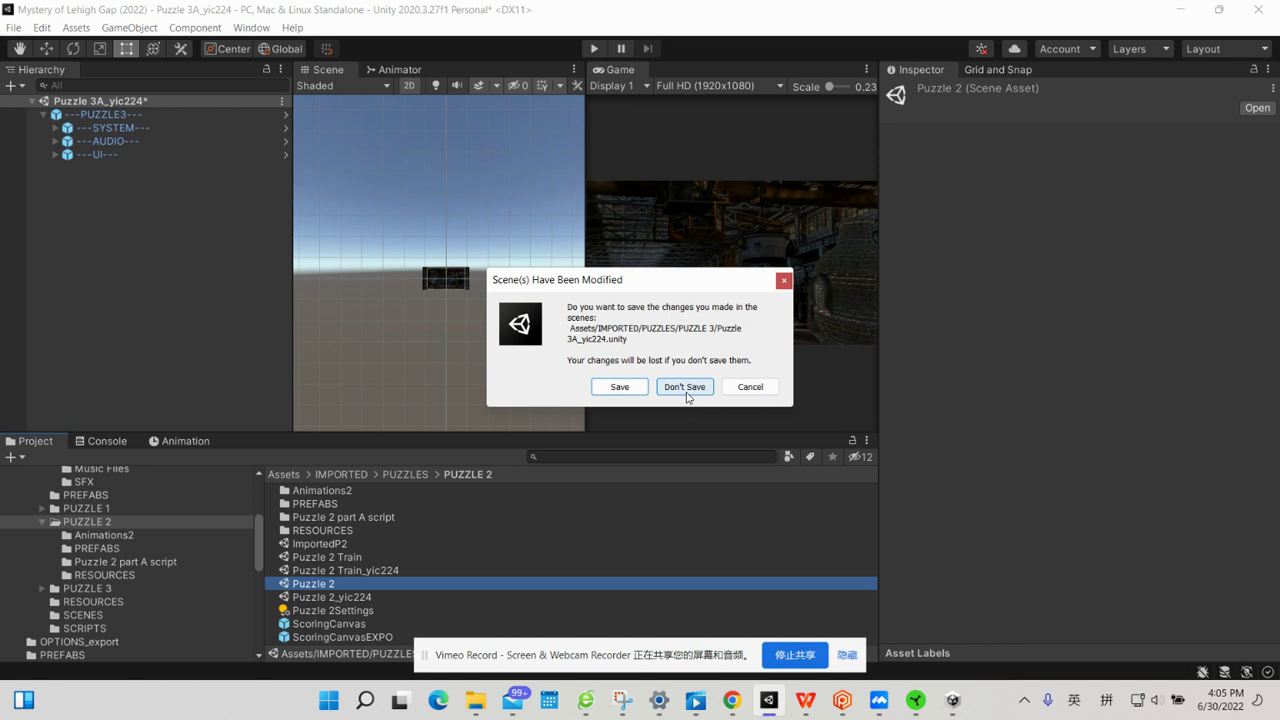
Save the Puzzle 3A scene, then expand and select the Puzzle 2 root object.
{"action": "left_click", "coordinate": [623, 390]}
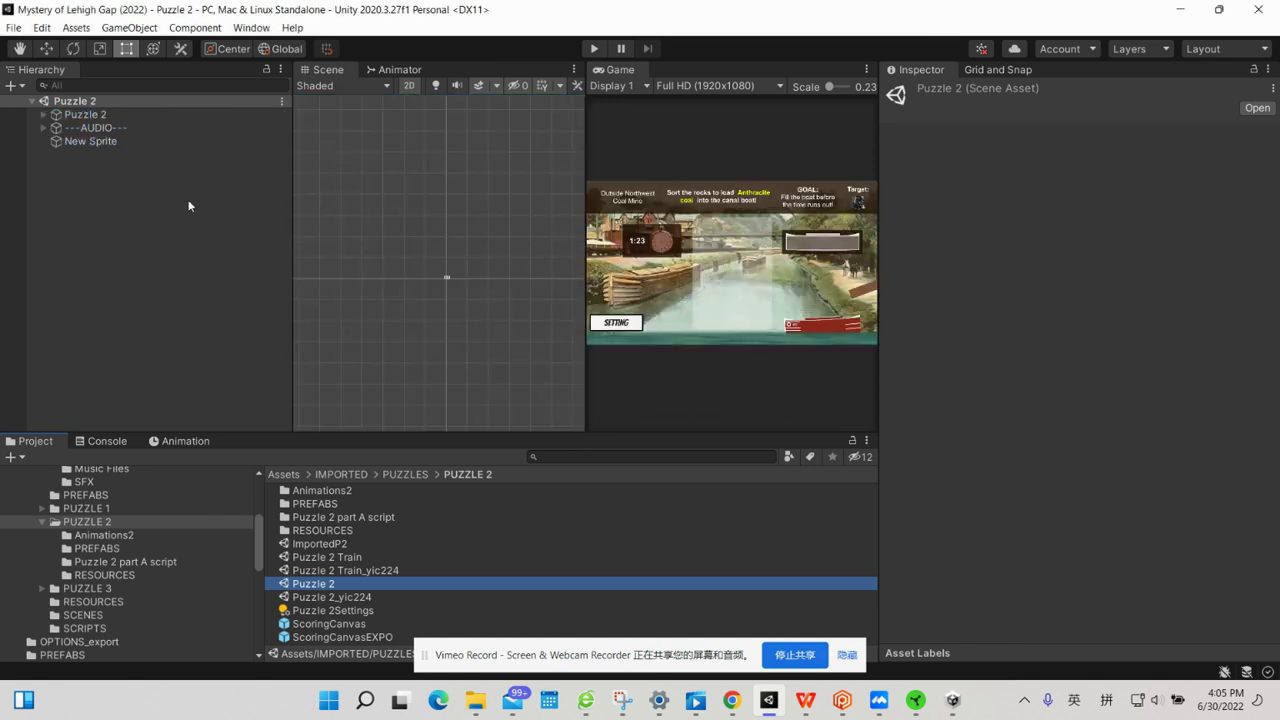
{"action": "left_click", "coordinate": [43, 115]}
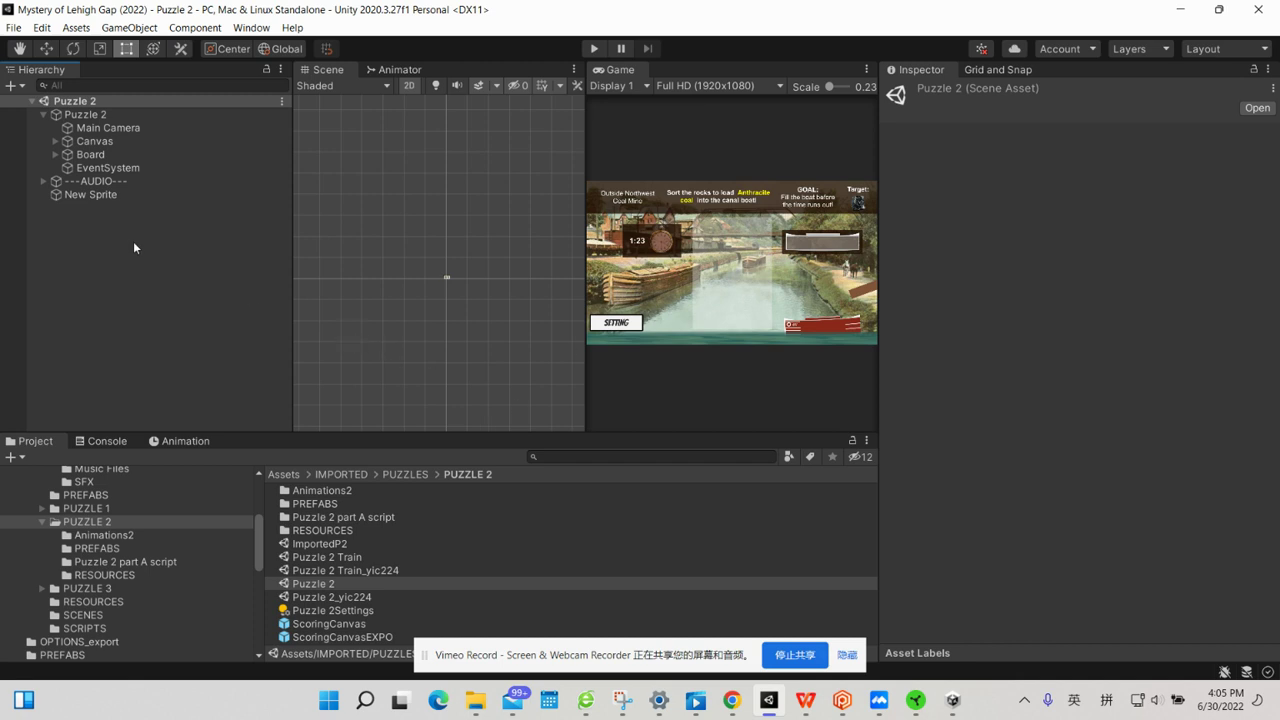
{"action": "left_click", "coordinate": [97, 116]}
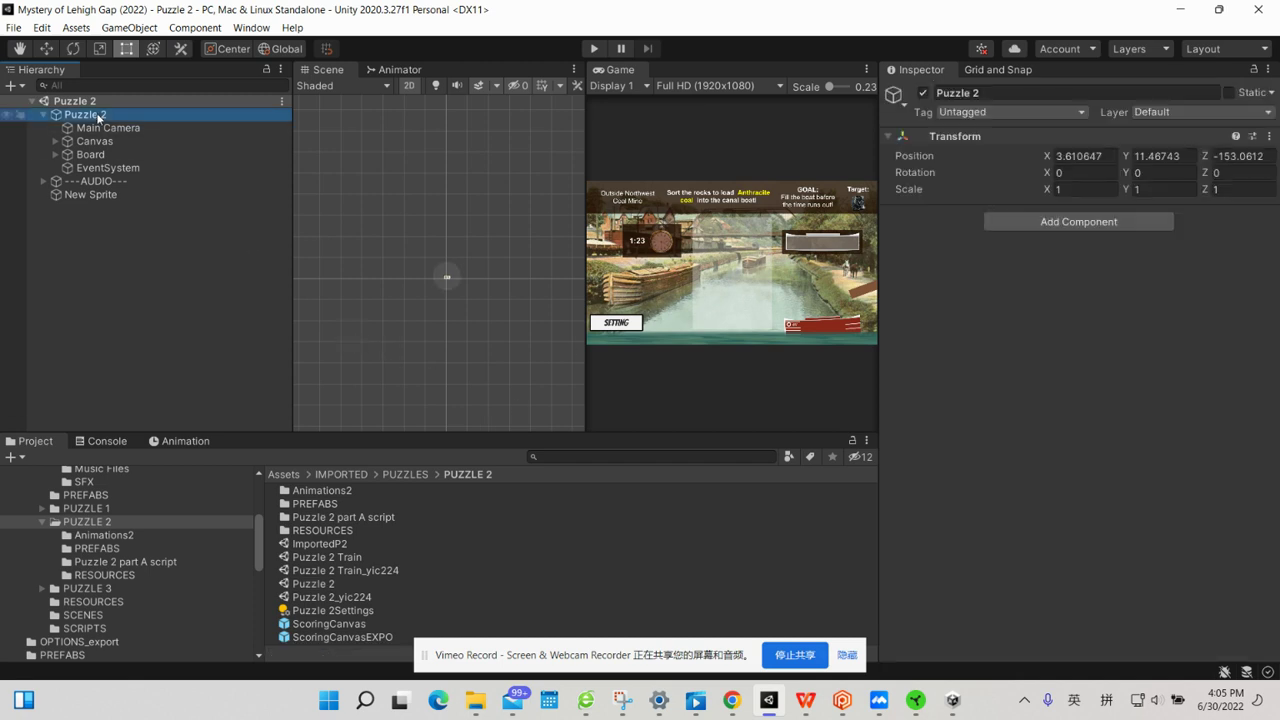
Unfold Canvas, UI Instructions bar, Target Text, Left UI, TimerSlider and Right UI.
{"action": "left_click", "coordinate": [55, 141]}
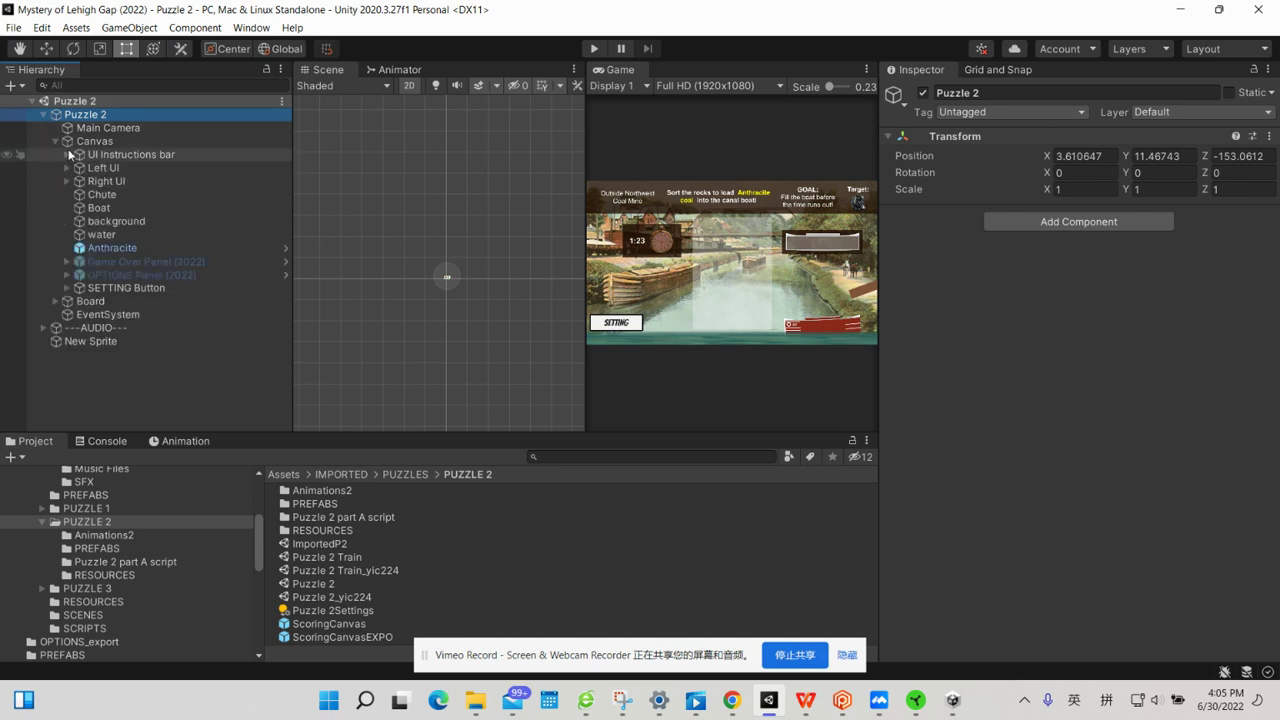
{"action": "left_click", "coordinate": [66, 155]}
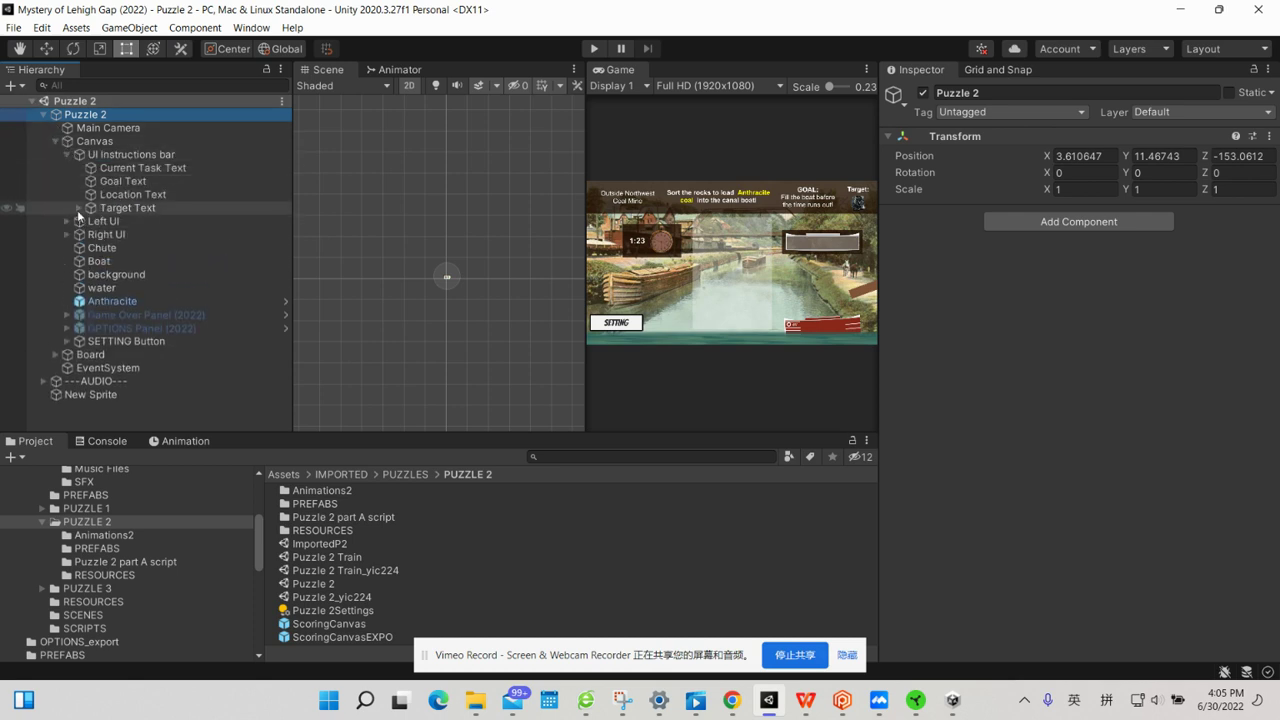
{"action": "left_click", "coordinate": [78, 208]}
{"action": "left_click", "coordinate": [67, 234]}
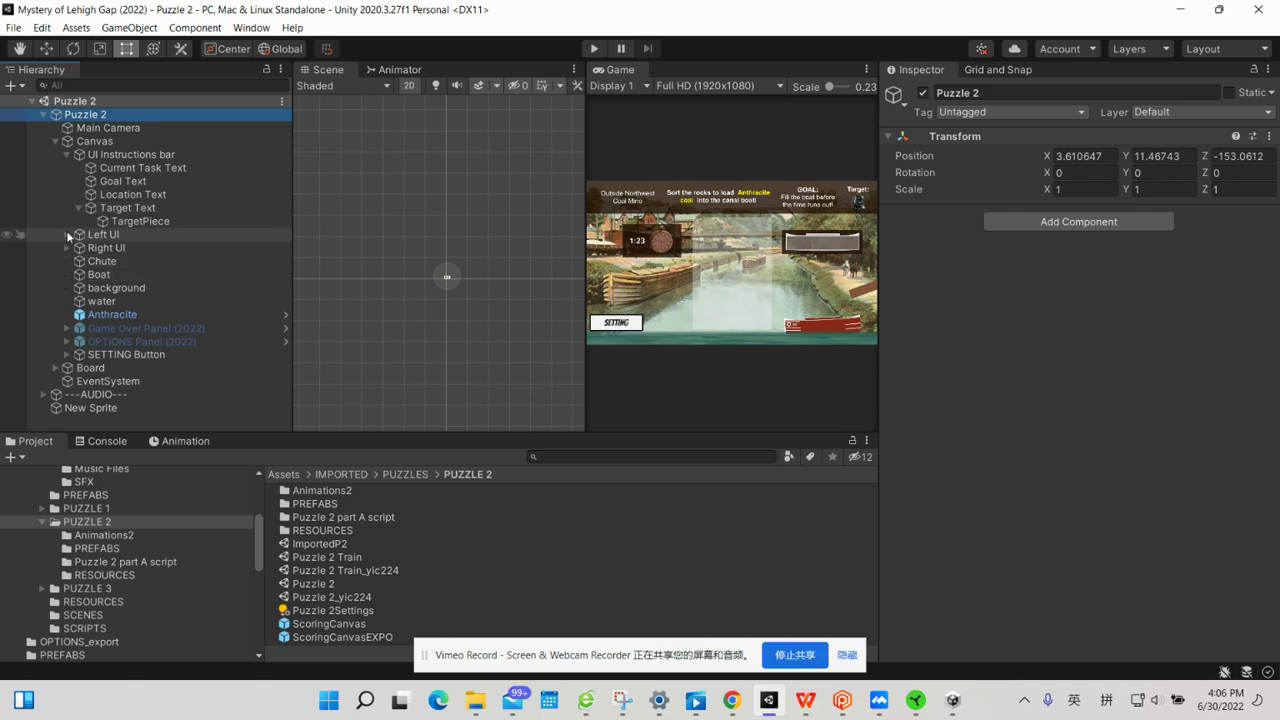
{"action": "left_click", "coordinate": [78, 261]}
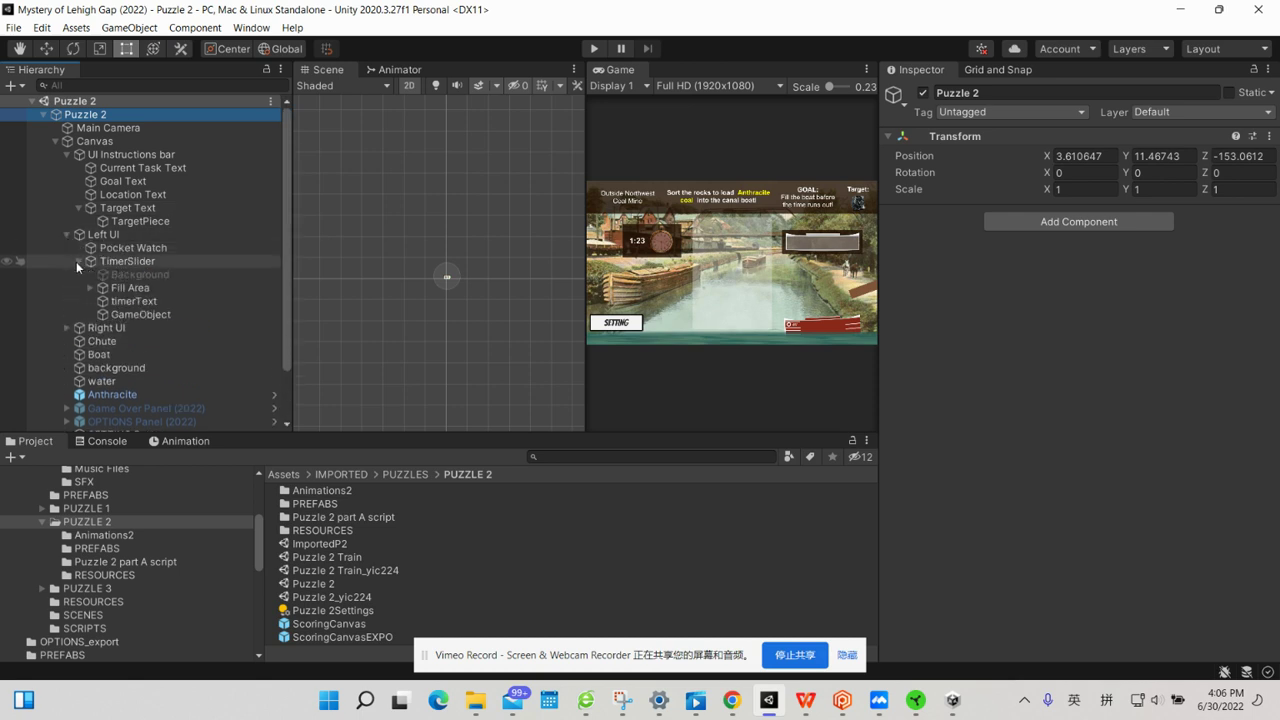
{"action": "left_click", "coordinate": [67, 327]}
{"action": "scroll", "coordinate": [68, 337], "scroll_direction": "down", "scroll_amount": 2}
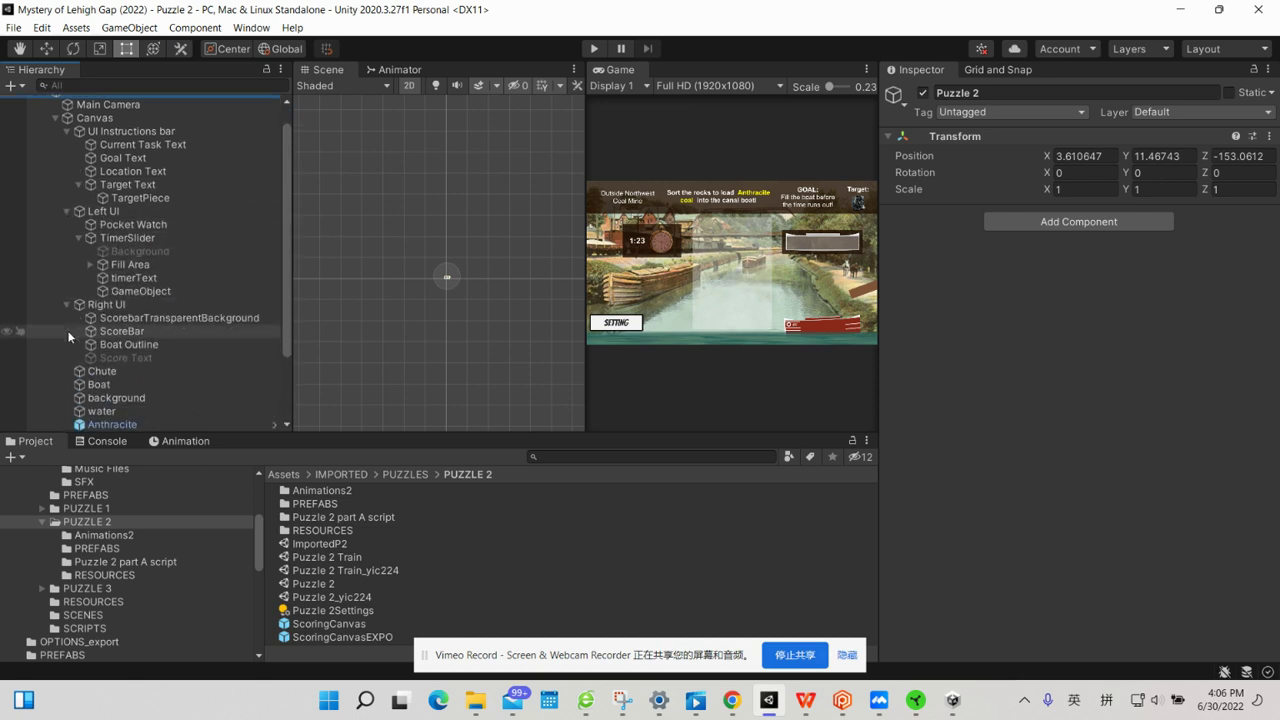
{"action": "scroll", "coordinate": [68, 337], "scroll_direction": "down", "scroll_amount": 2}
{"action": "scroll", "coordinate": [68, 337], "scroll_direction": "down", "scroll_amount": 2}
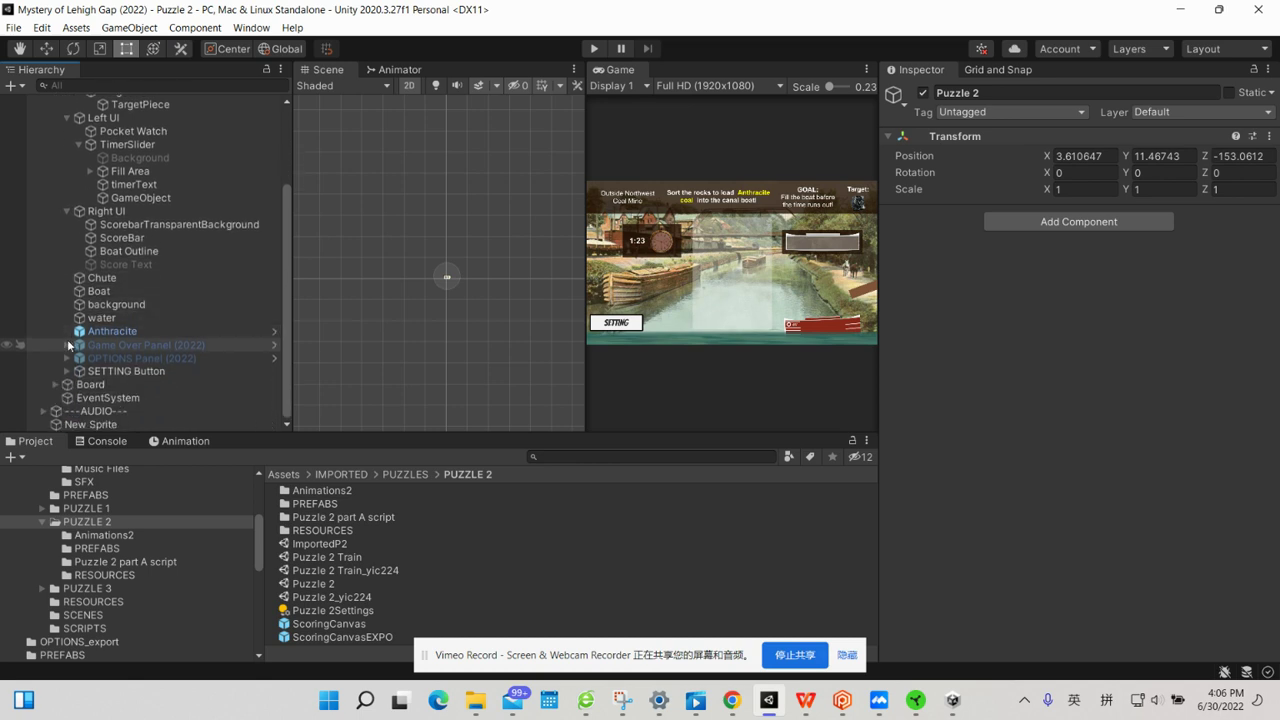
Unfold Game Over Panel, OPTIONS Panel, BackgroundMusic, SoundEffects and BackButton.
{"action": "left_click", "coordinate": [66, 345]}
{"action": "scroll", "coordinate": [68, 350], "scroll_direction": "down", "scroll_amount": 5}
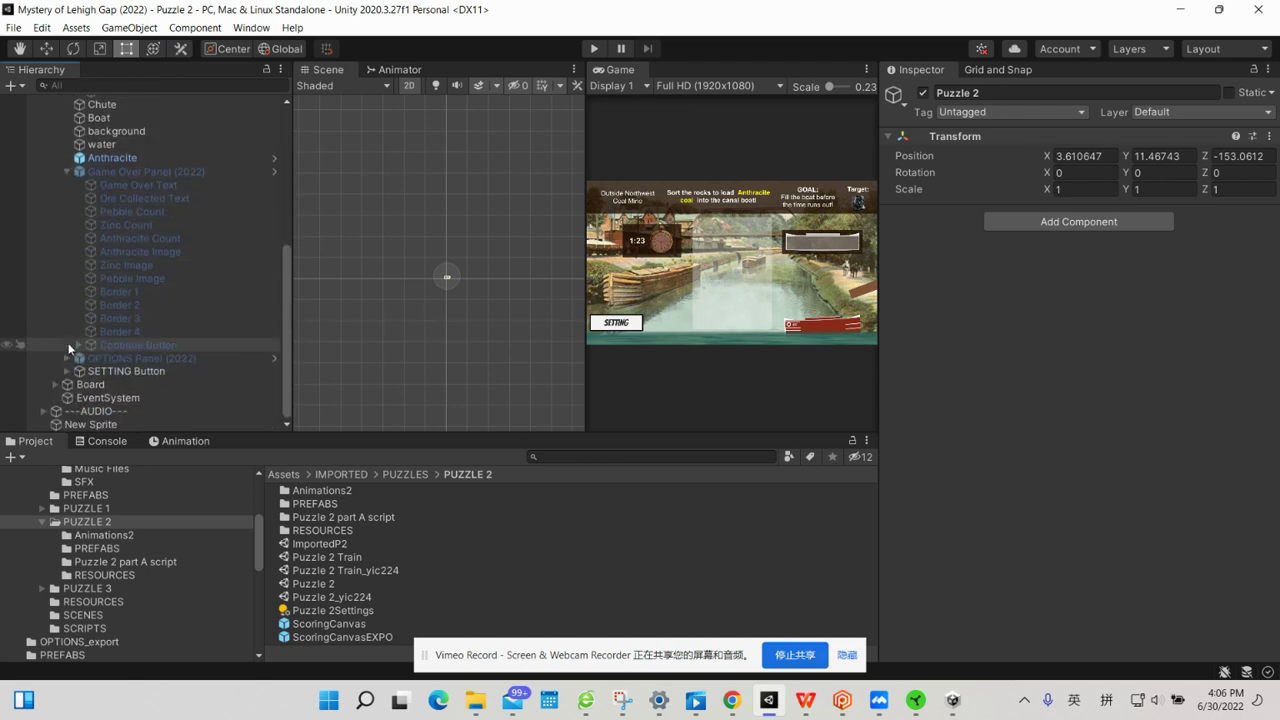
{"action": "left_click", "coordinate": [68, 357]}
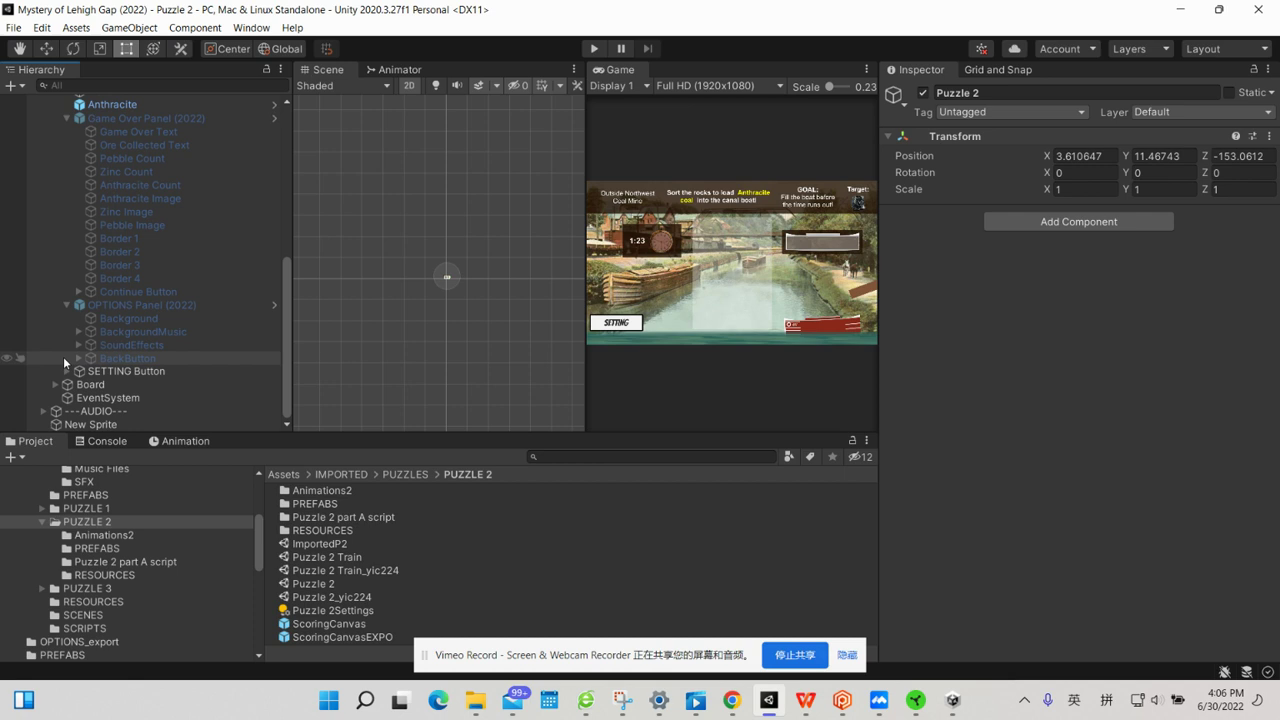
{"action": "left_click", "coordinate": [78, 331]}
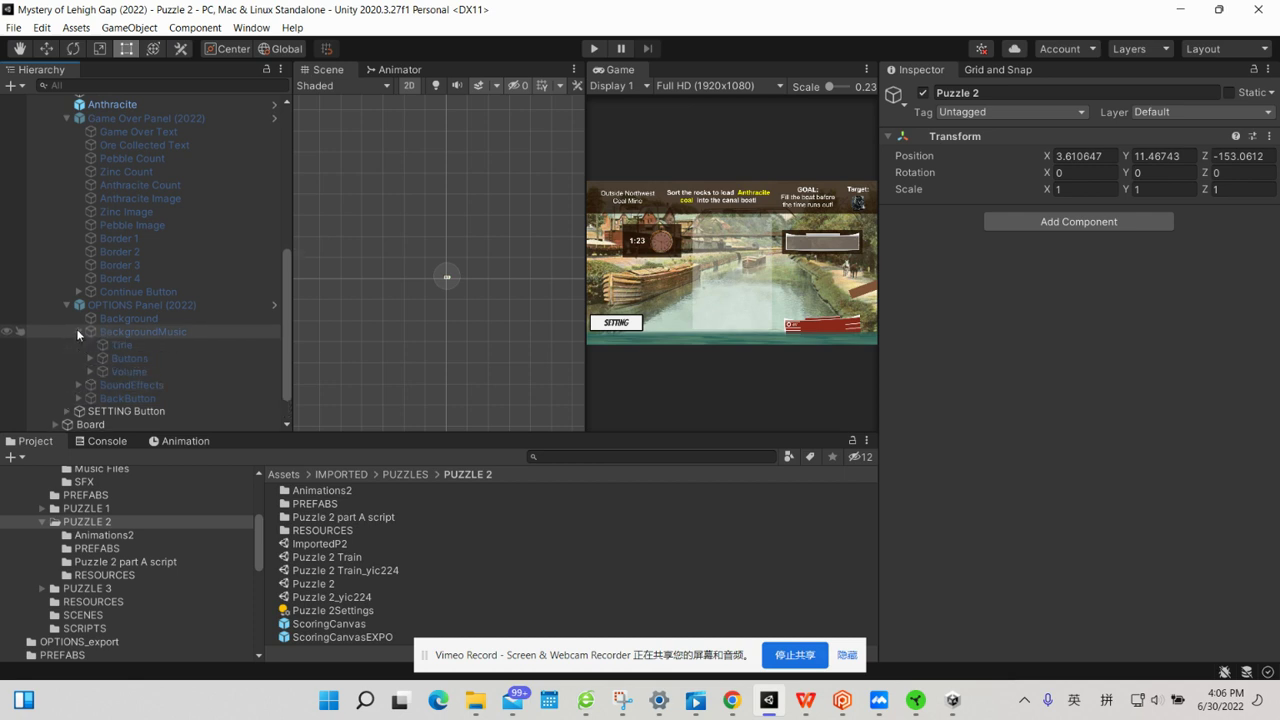
{"action": "left_click", "coordinate": [78, 386]}
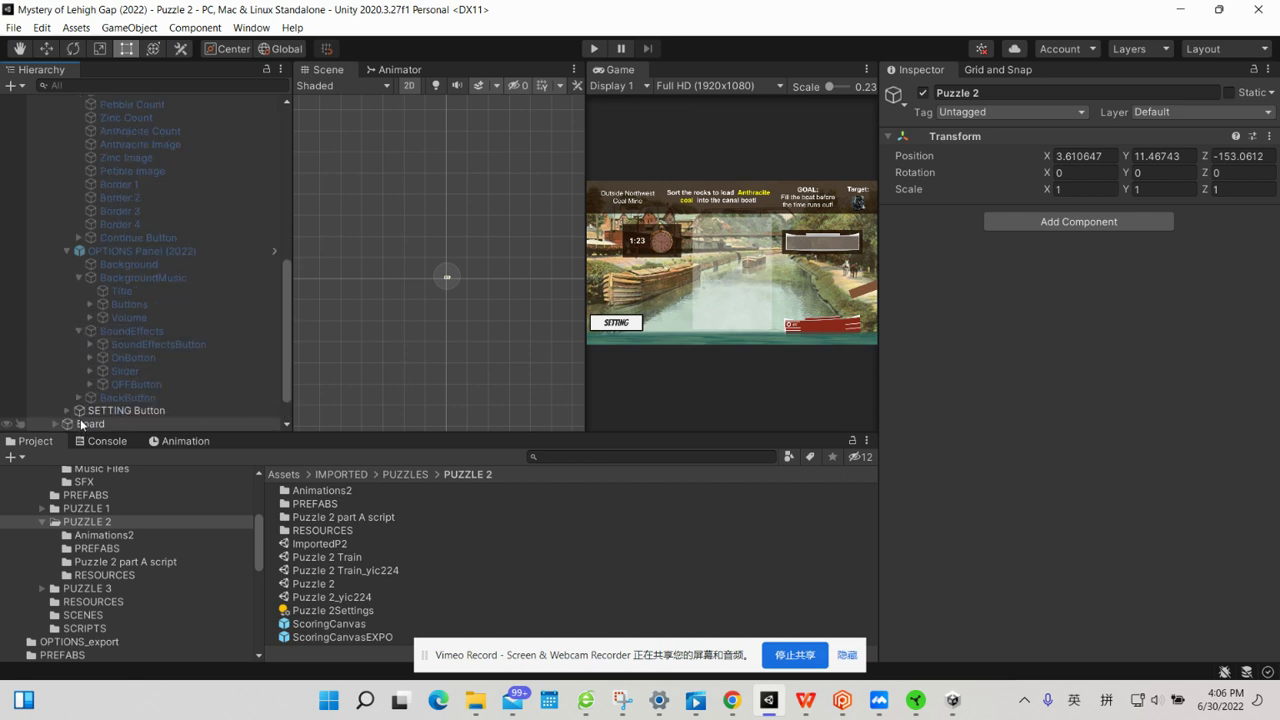
{"action": "left_click", "coordinate": [79, 398]}
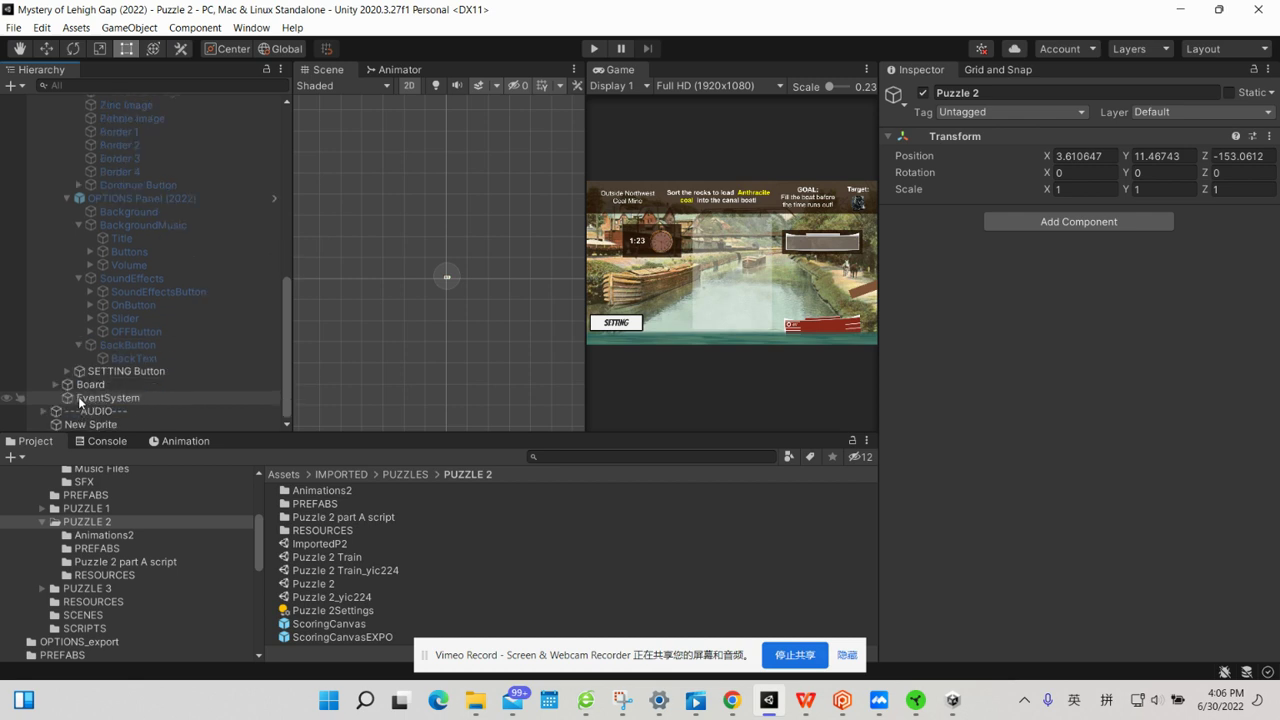
Unfold Buttons, Volume, OnButton, OFFButton, Volume Slider and SoundEffectsButton, then switch to Vimeo.
{"action": "left_click", "coordinate": [90, 251]}
{"action": "left_click", "coordinate": [90, 291]}
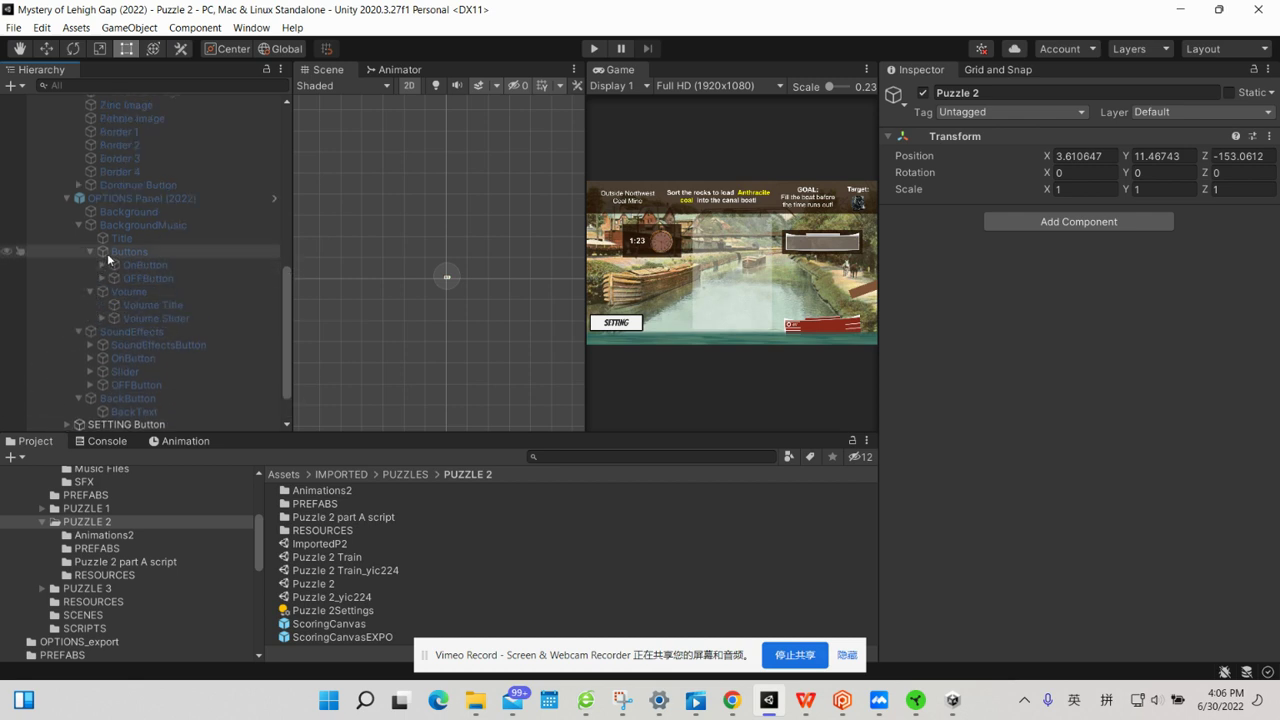
{"action": "left_click", "coordinate": [102, 265]}
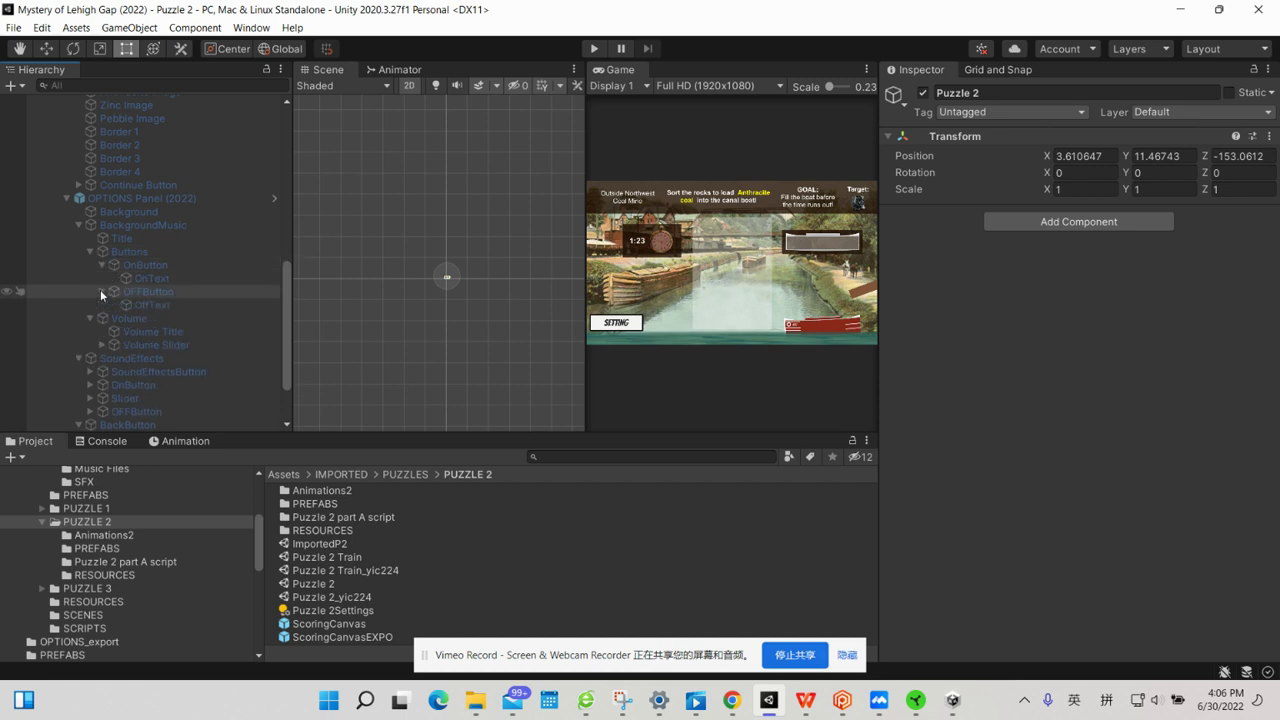
{"action": "left_click", "coordinate": [102, 291]}
{"action": "scroll", "coordinate": [99, 368], "scroll_direction": "down", "scroll_amount": 3}
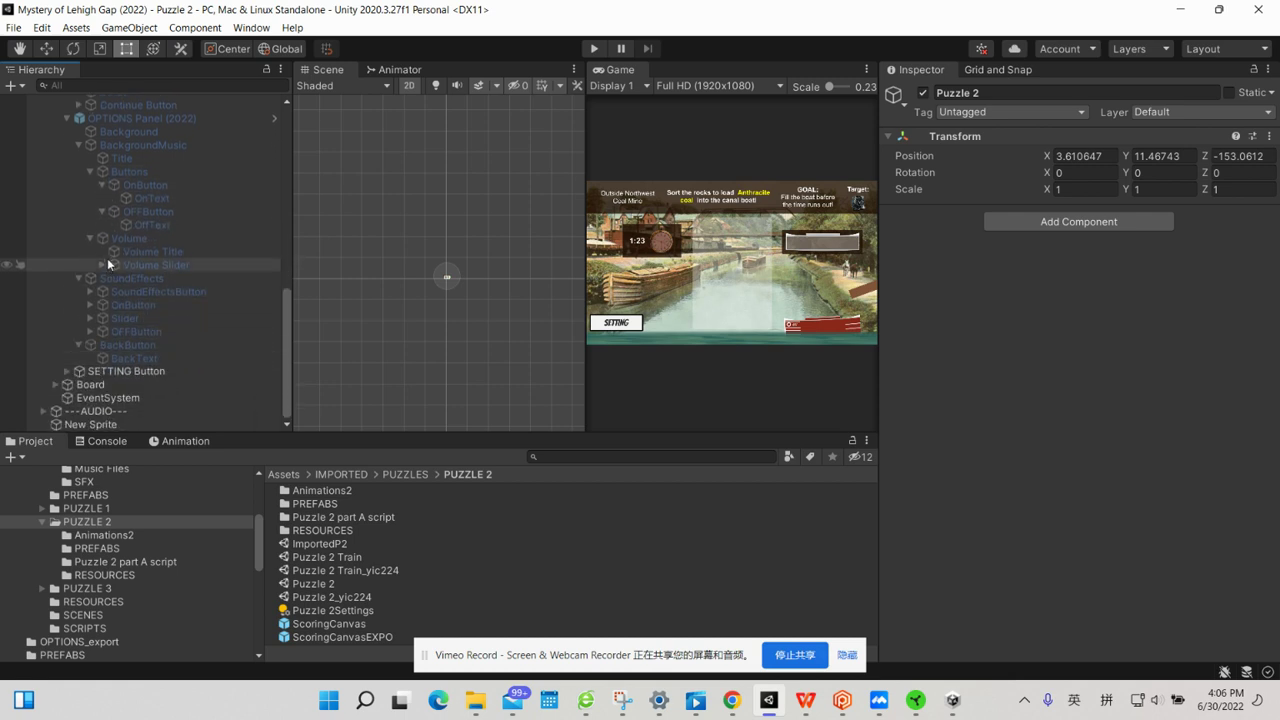
{"action": "left_click", "coordinate": [103, 264]}
{"action": "scroll", "coordinate": [101, 257], "scroll_direction": "down", "scroll_amount": 2}
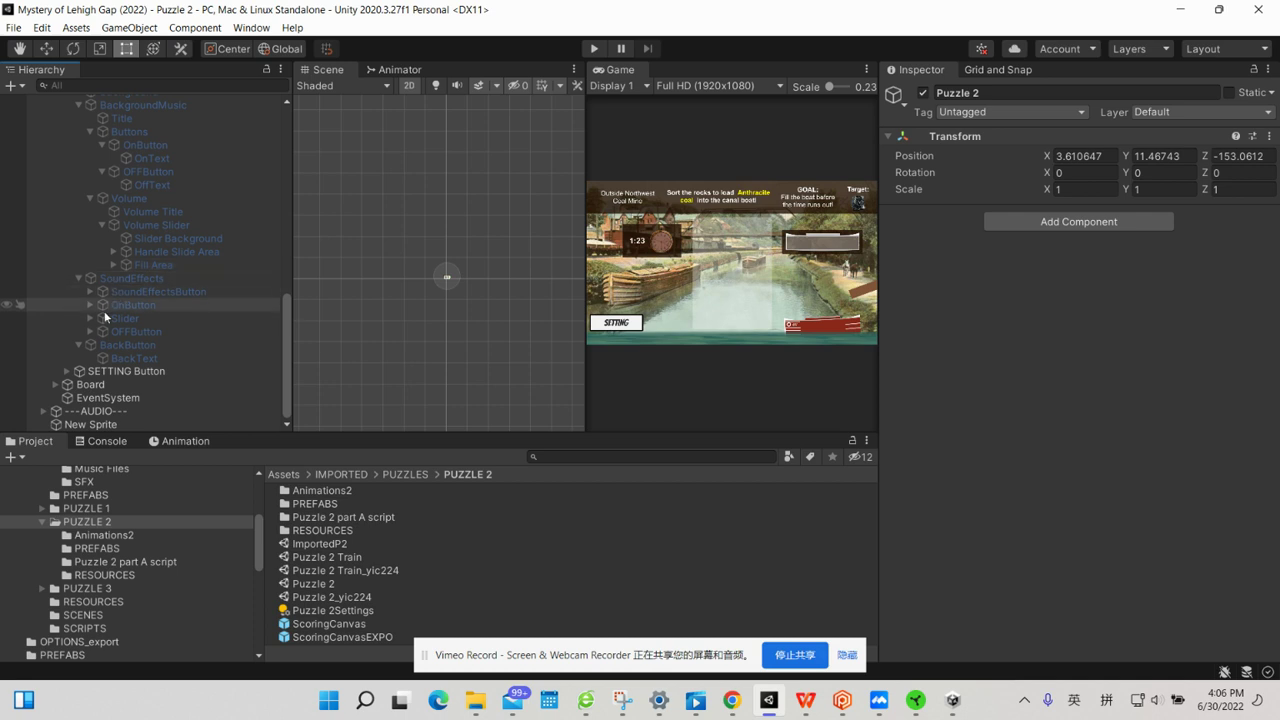
{"action": "left_click", "coordinate": [88, 292]}
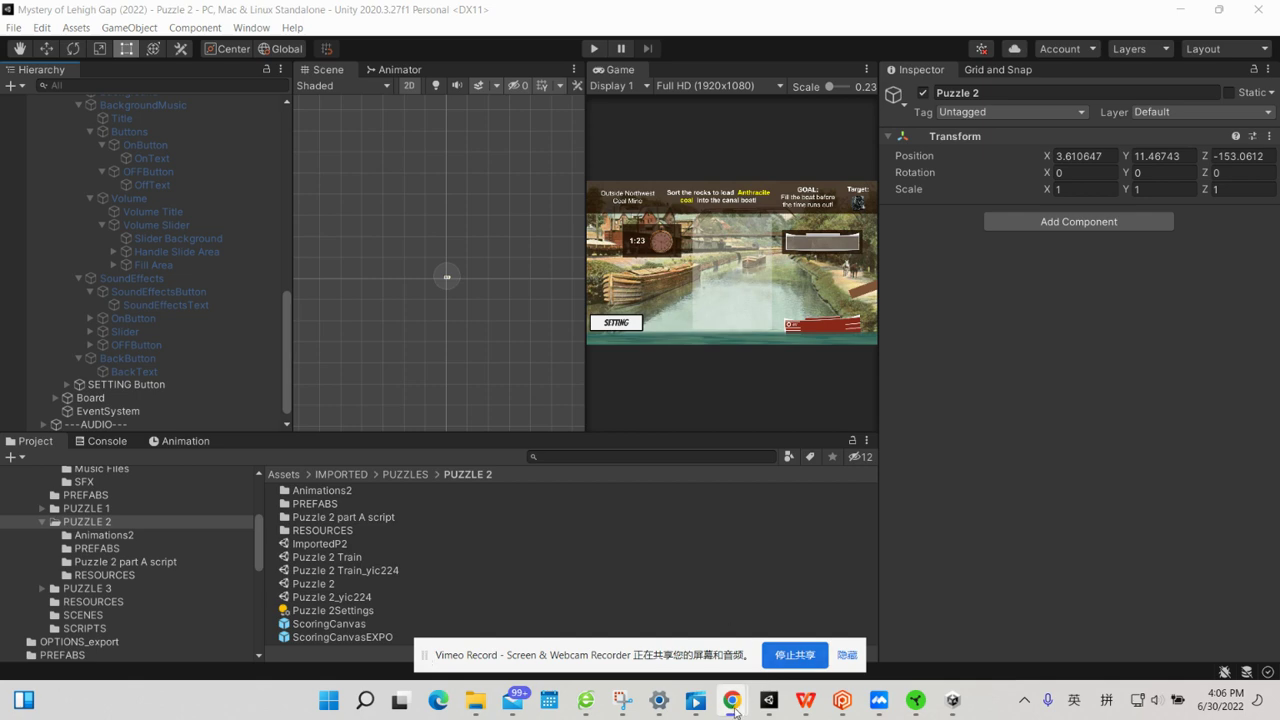
{"action": "mouse_move", "coordinate": [727, 712]}
{"action": "left_click", "coordinate": [786, 588]}
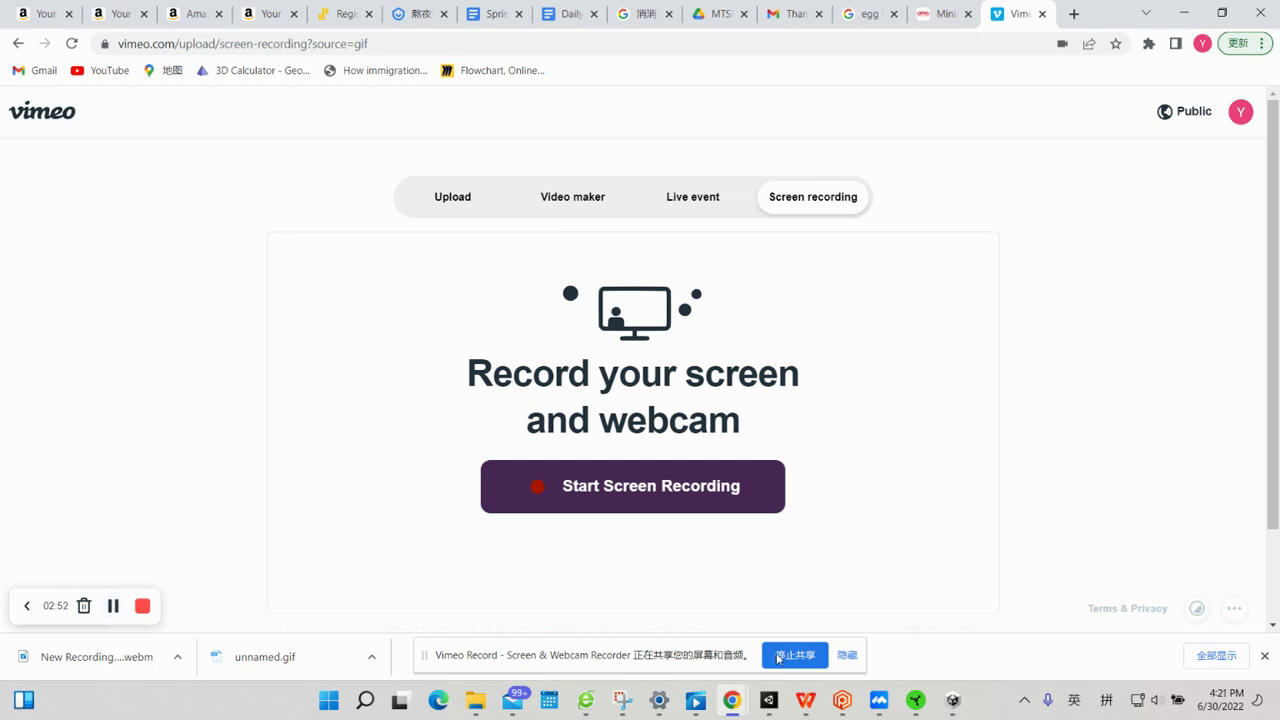
Return from the Vimeo recording page to the Unity editor.
{"action": "left_click", "coordinate": [776, 700]}
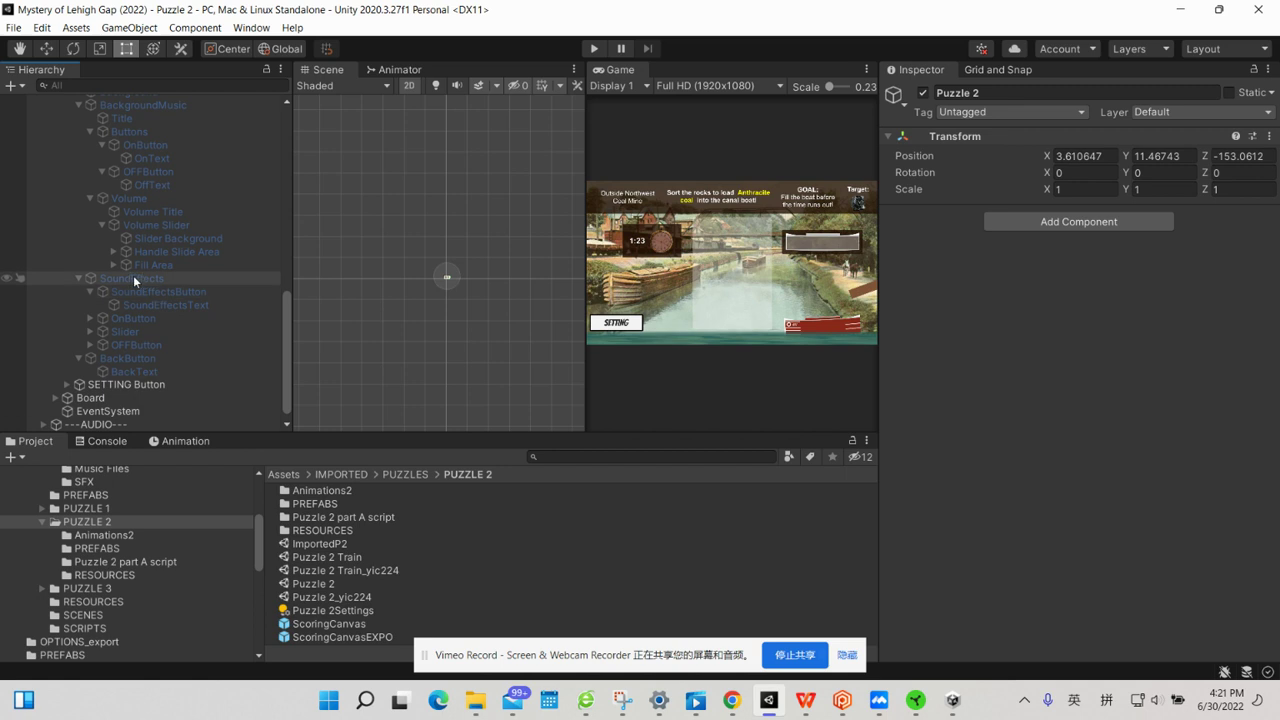
Unfold the Handle Slide Area, Fill Area, sound effects OnButton, Slider, Volume and OFFButton.
{"action": "left_click", "coordinate": [112, 253]}
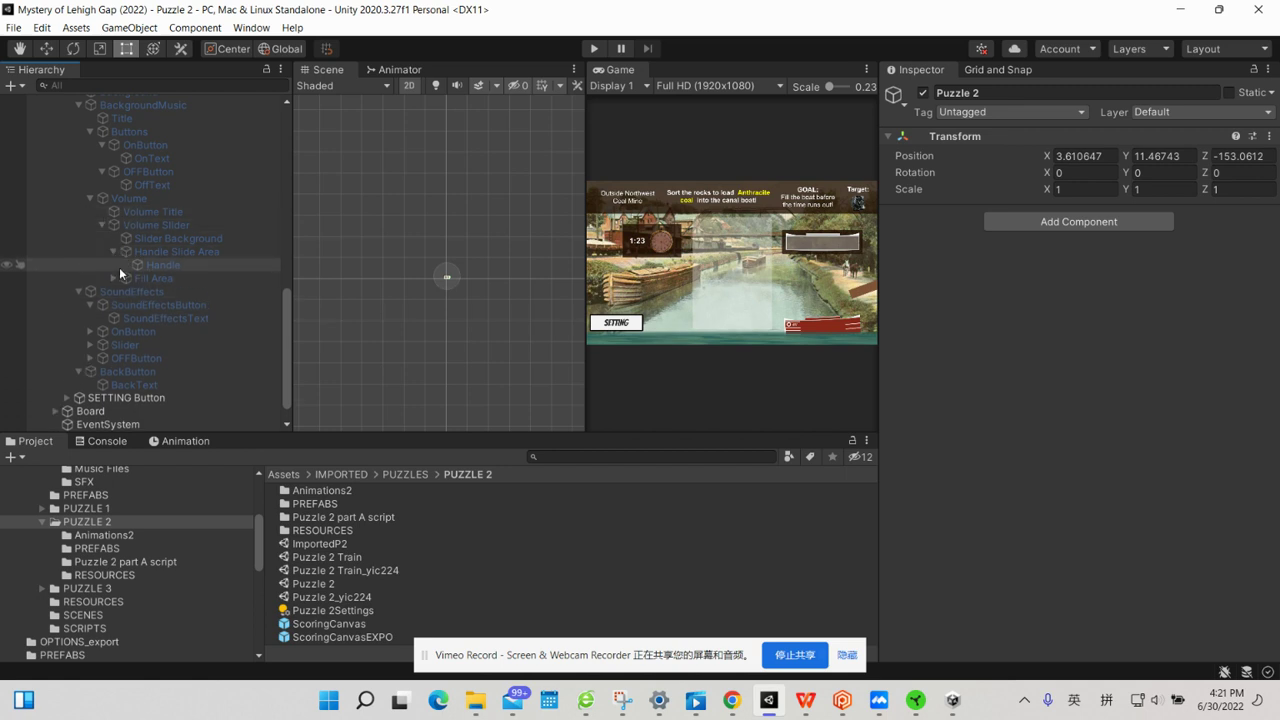
{"action": "left_click", "coordinate": [113, 280]}
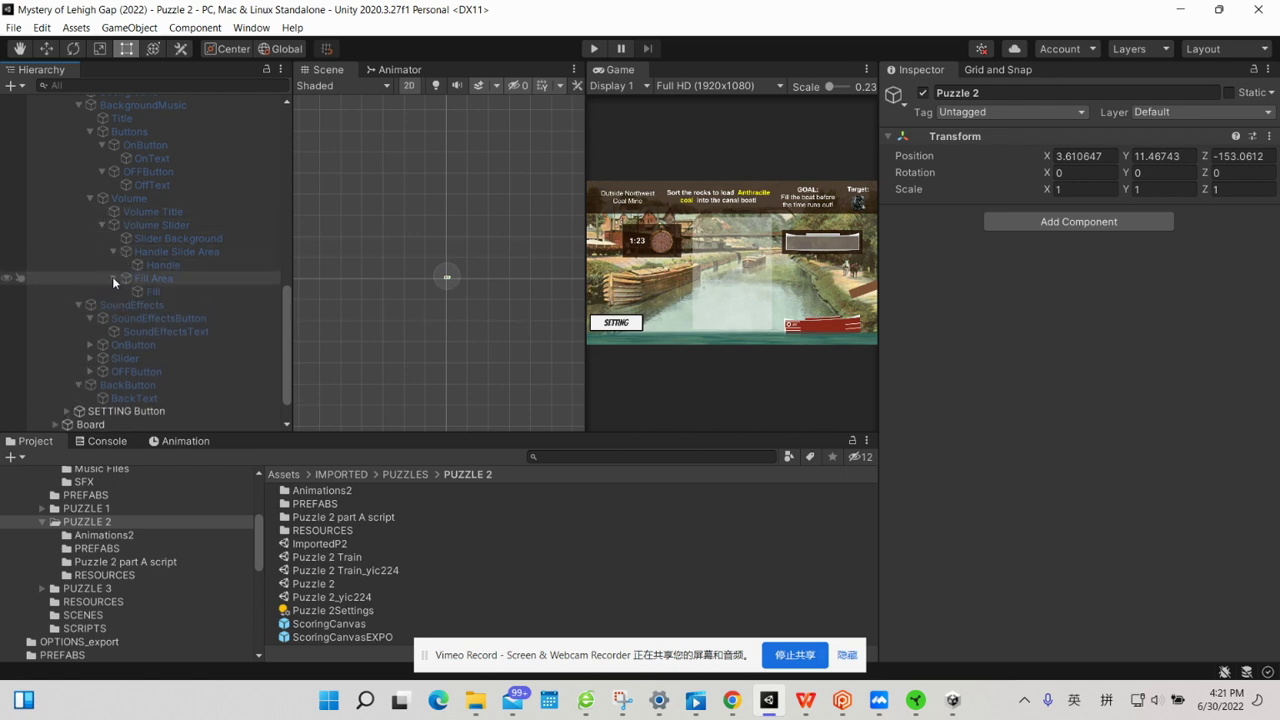
{"action": "scroll", "coordinate": [113, 290], "scroll_direction": "down", "scroll_amount": 2}
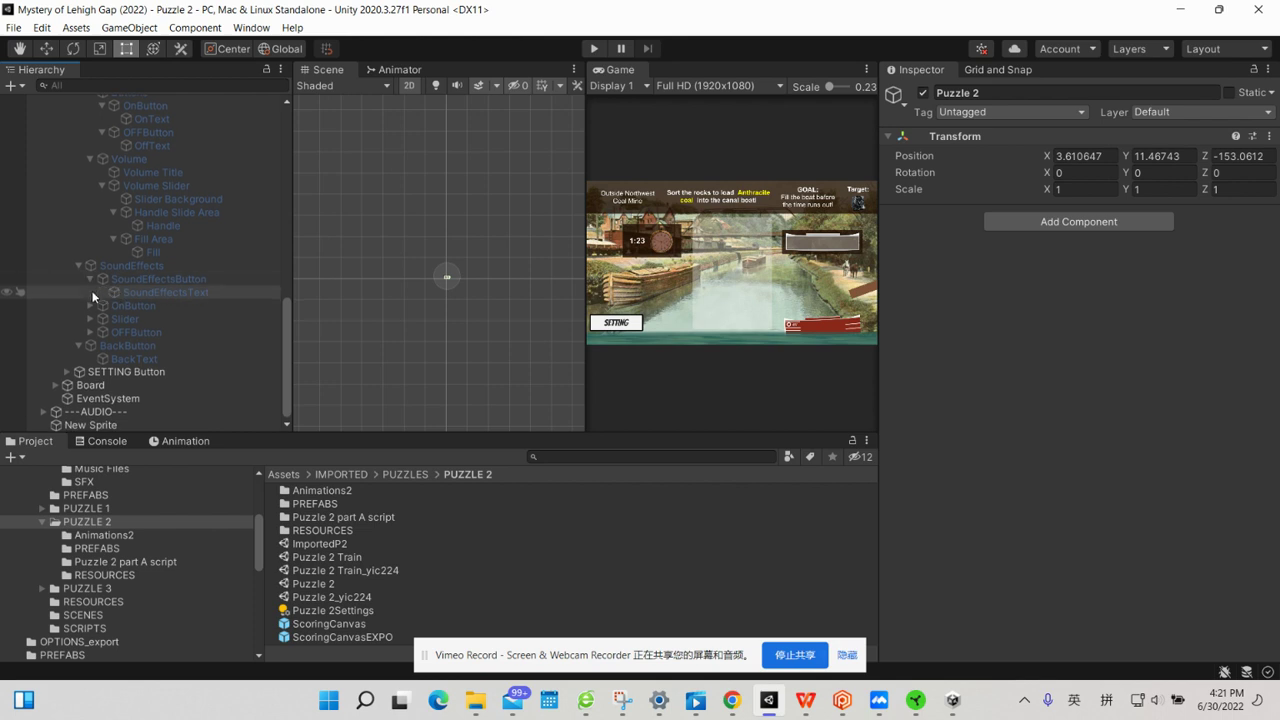
{"action": "left_click", "coordinate": [89, 305]}
{"action": "left_click", "coordinate": [91, 332]}
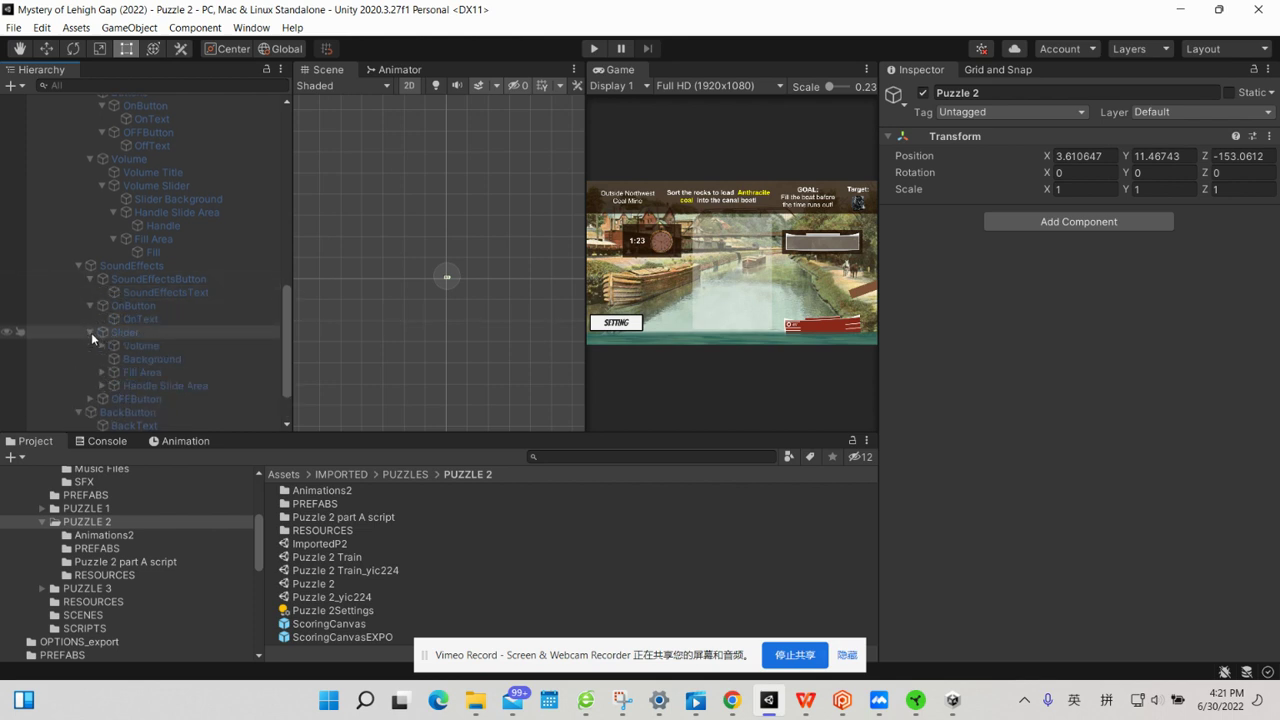
{"action": "left_click", "coordinate": [101, 345]}
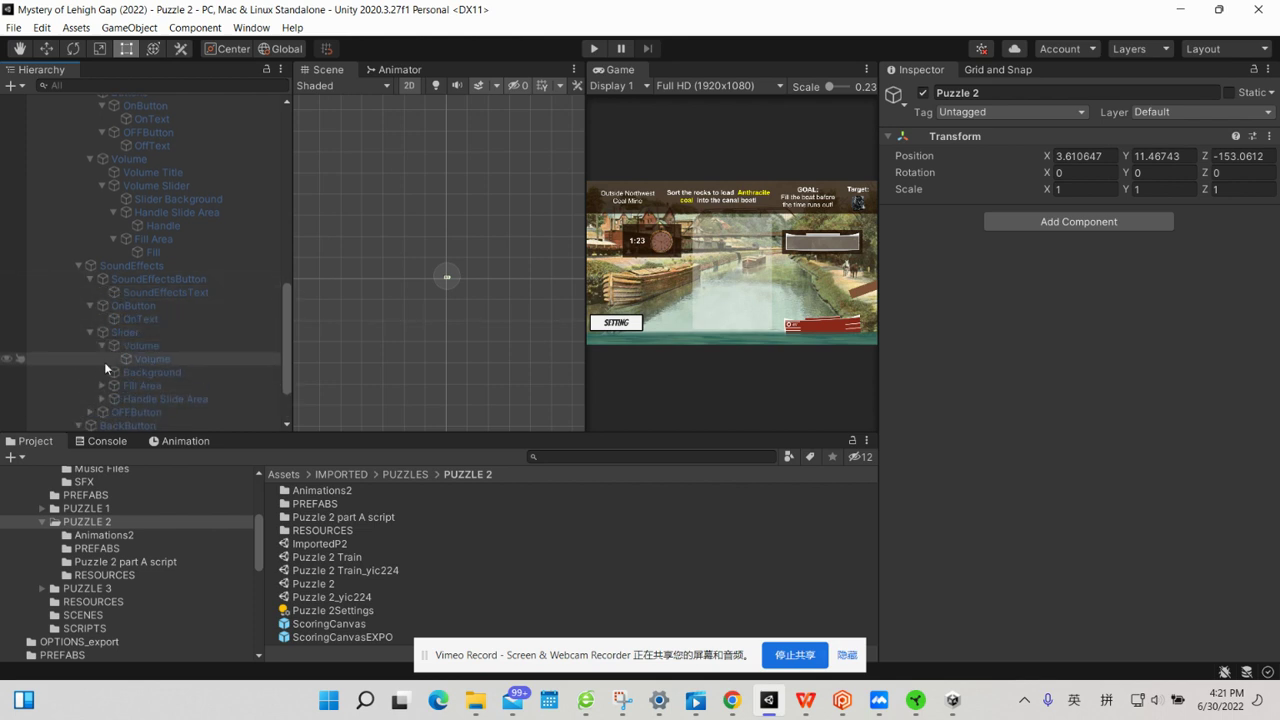
{"action": "left_click", "coordinate": [102, 385]}
{"action": "scroll", "coordinate": [102, 385], "scroll_direction": "down", "scroll_amount": 5}
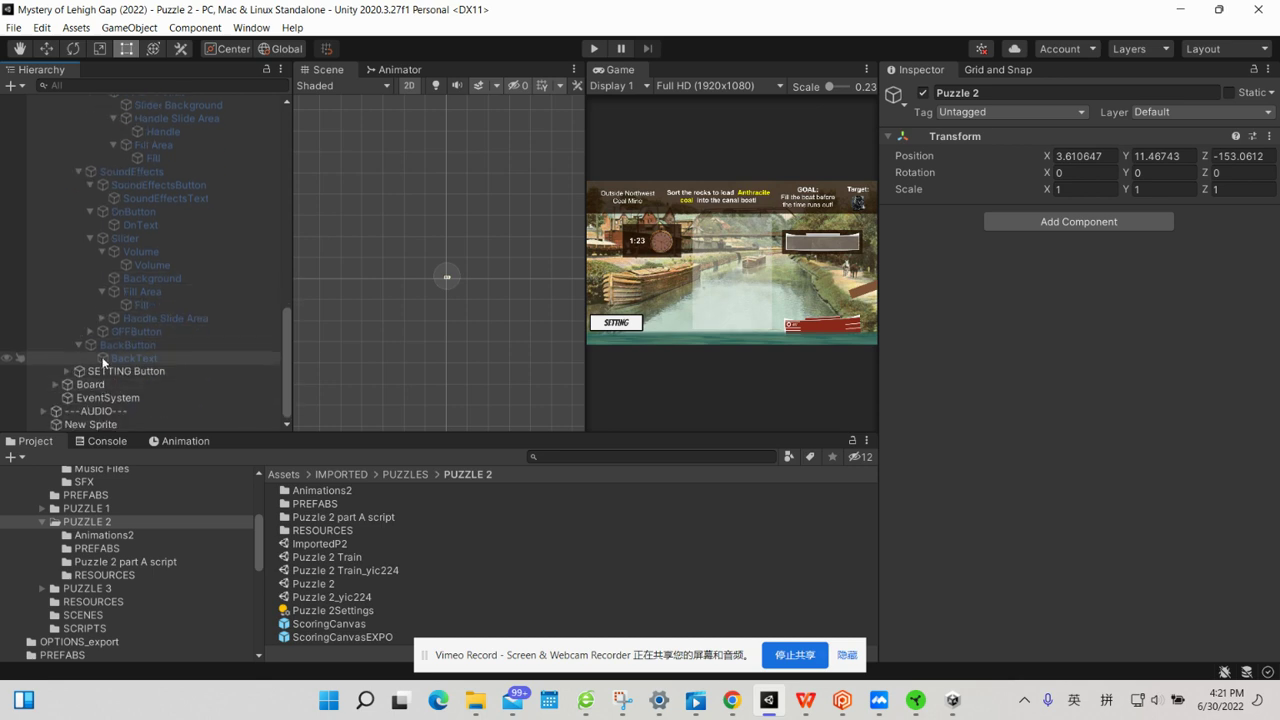
{"action": "left_click", "coordinate": [103, 318]}
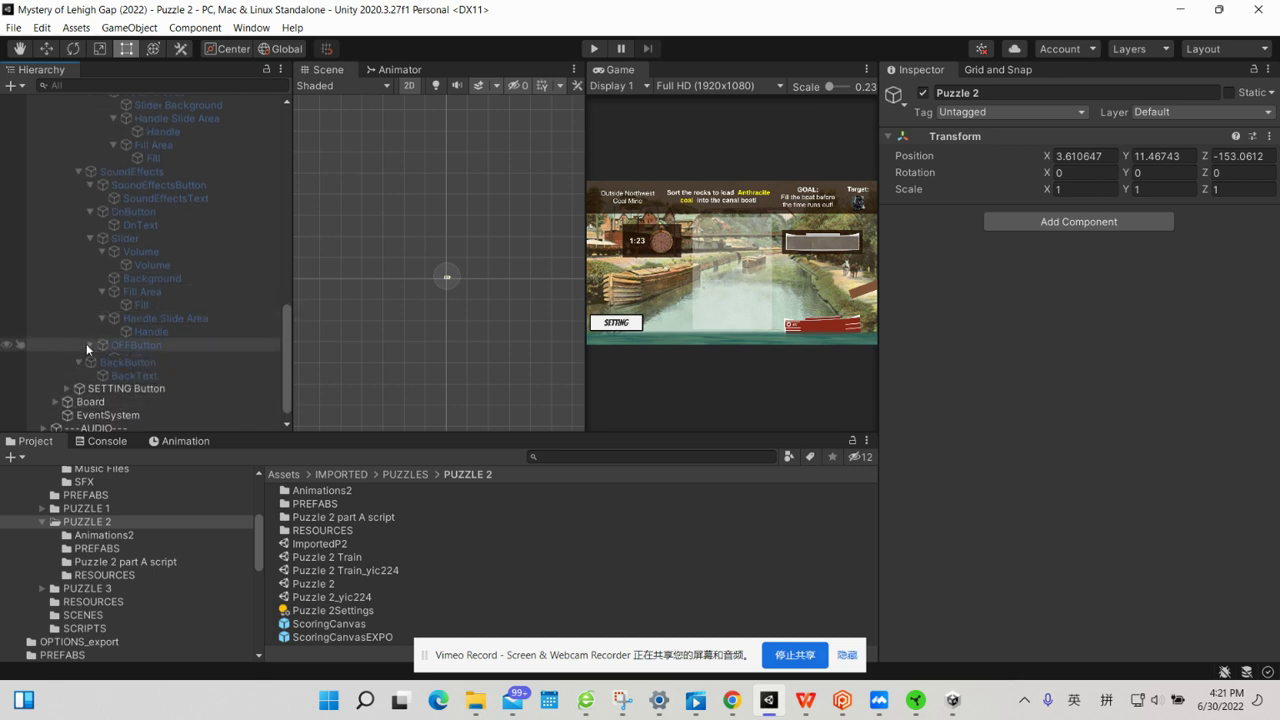
{"action": "left_click", "coordinate": [89, 346]}
{"action": "scroll", "coordinate": [70, 374], "scroll_direction": "down", "scroll_amount": 1}
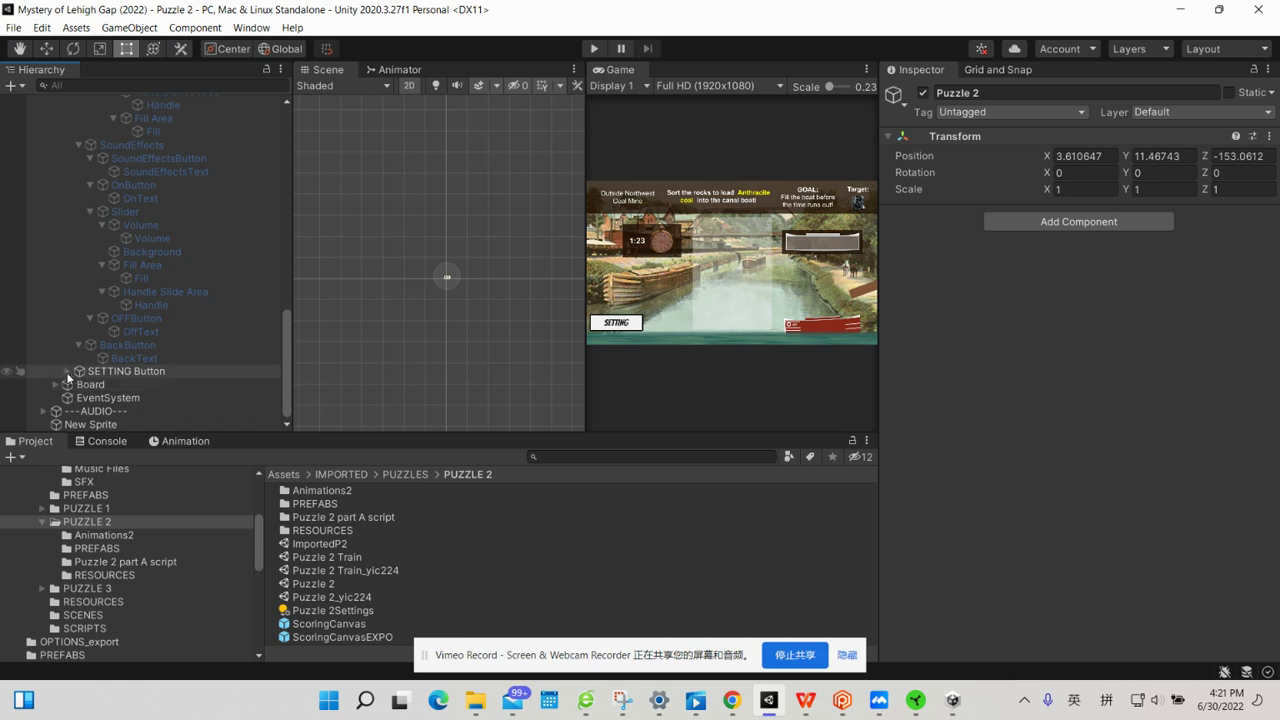
Unfold SETTING Button, Board and ---AUDIO---, then return to the hierarchy's top.
{"action": "left_click", "coordinate": [66, 371]}
{"action": "scroll", "coordinate": [60, 380], "scroll_direction": "down", "scroll_amount": 1}
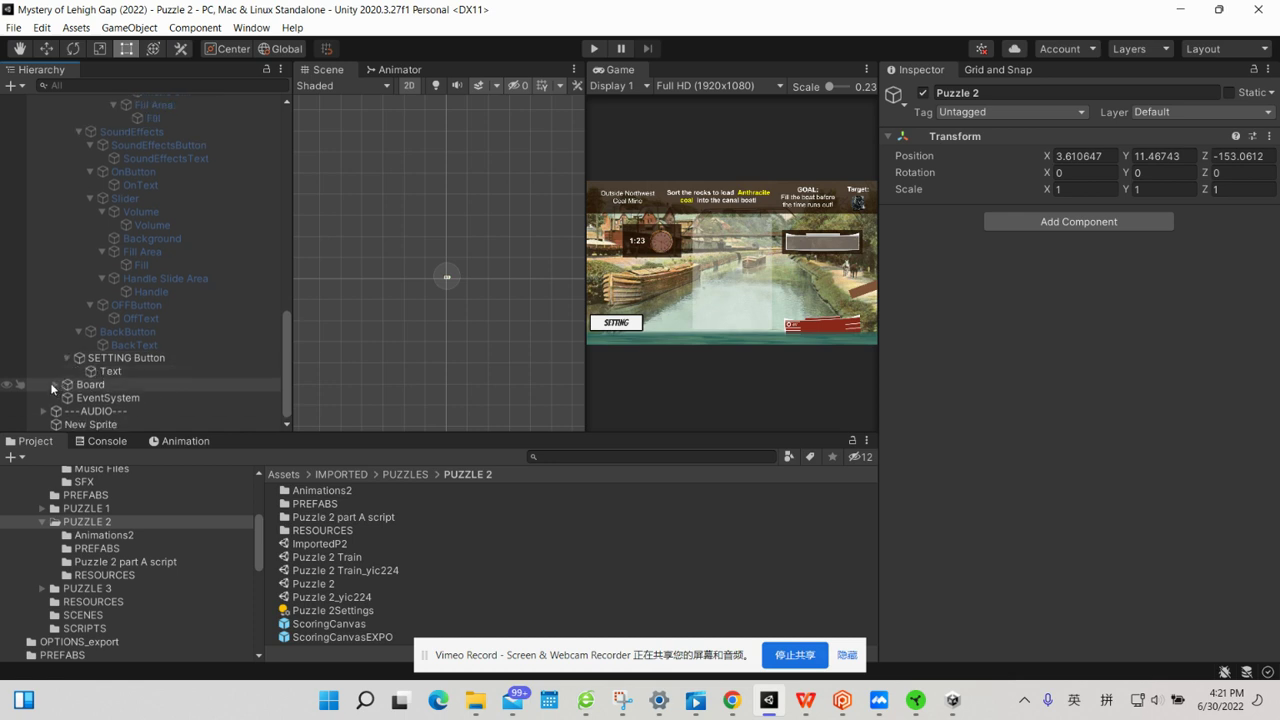
{"action": "left_click", "coordinate": [55, 385]}
{"action": "scroll", "coordinate": [55, 385], "scroll_direction": "down", "scroll_amount": 1}
{"action": "left_click", "coordinate": [43, 411]}
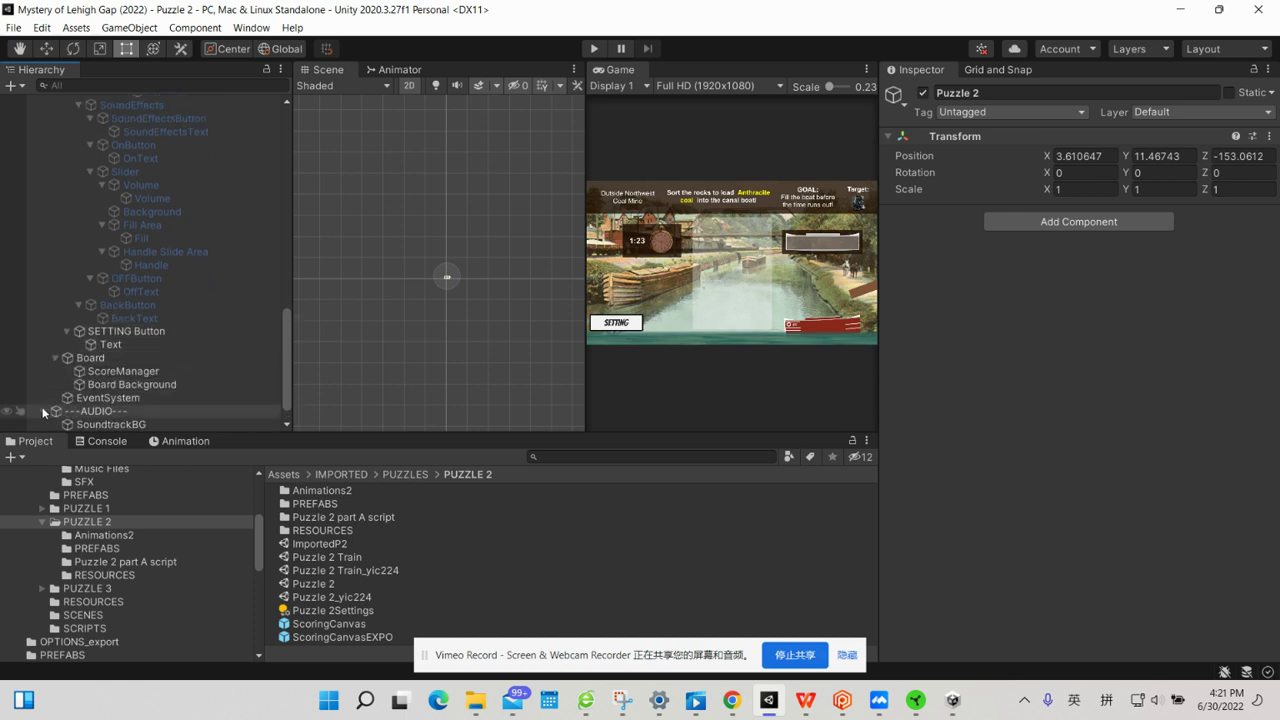
{"action": "scroll", "coordinate": [145, 413], "scroll_direction": "down", "scroll_amount": 1}
{"action": "scroll", "coordinate": [154, 291], "scroll_direction": "up", "scroll_amount": 3}
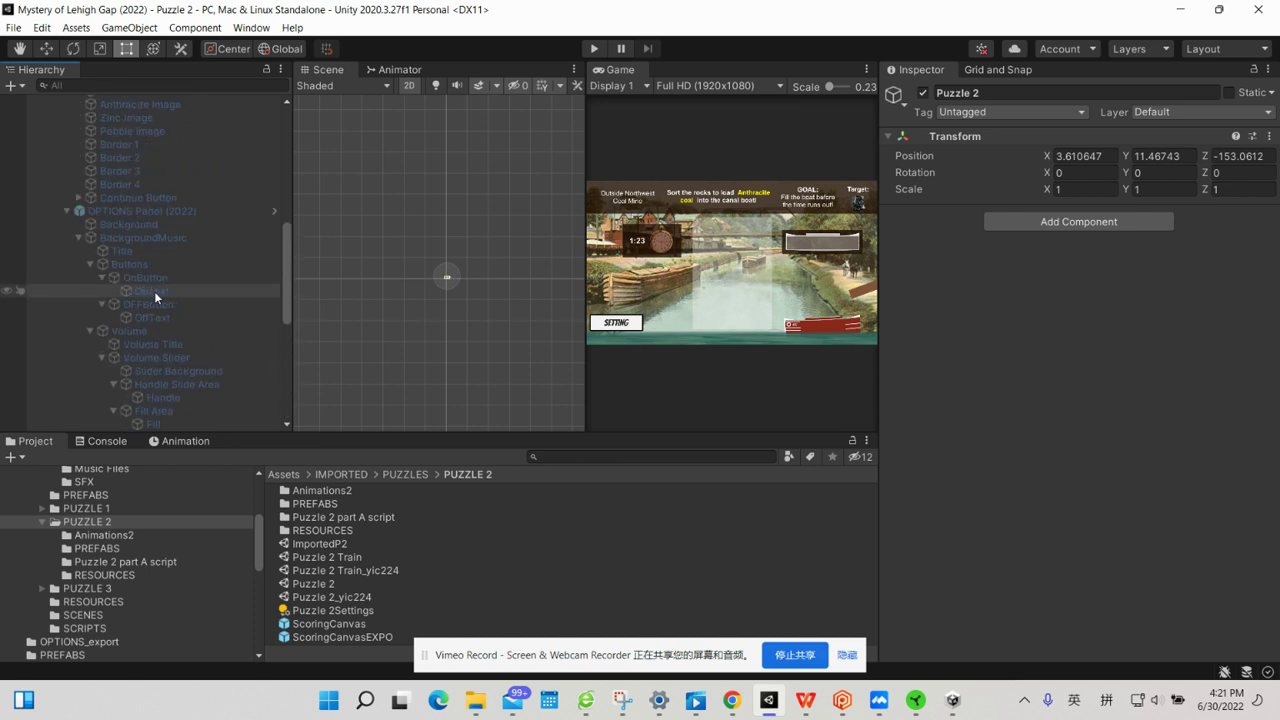
{"action": "scroll", "coordinate": [154, 291], "scroll_direction": "up", "scroll_amount": 4}
{"action": "scroll", "coordinate": [154, 291], "scroll_direction": "up", "scroll_amount": 3}
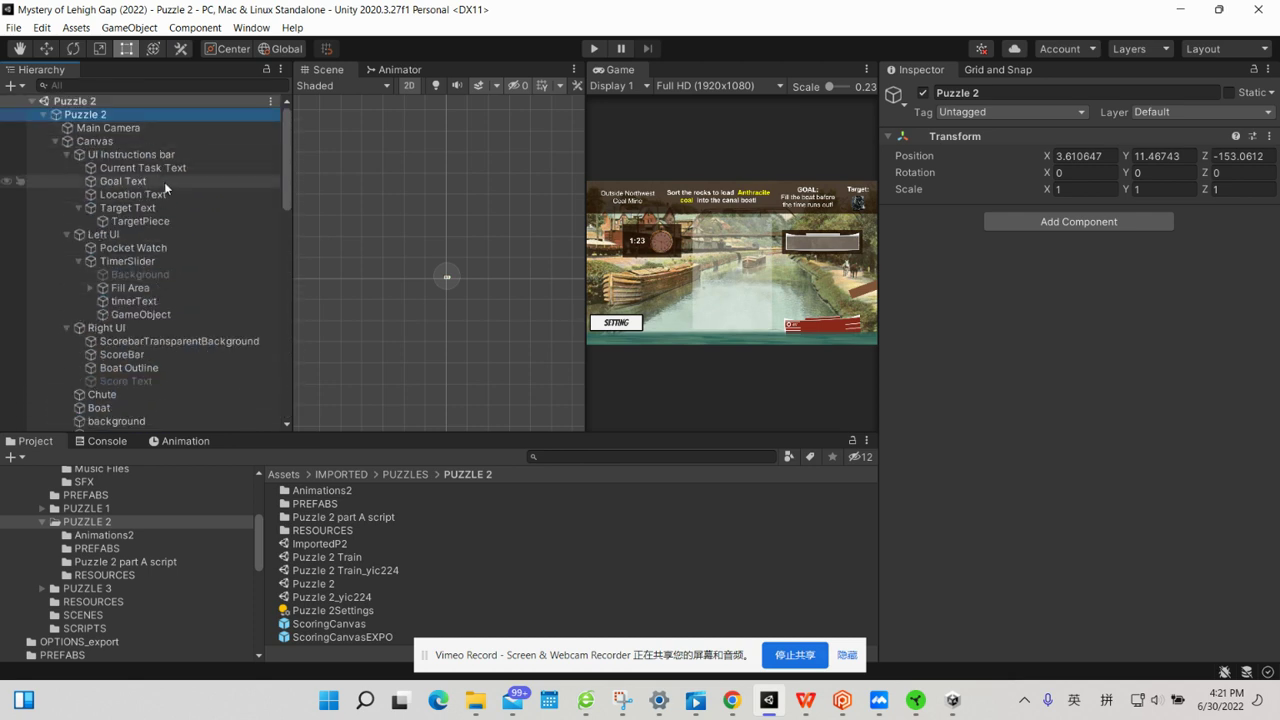
Select Main Camera and locate its SceneLoader script in the SCRIPTS folder.
{"action": "left_click", "coordinate": [122, 128]}
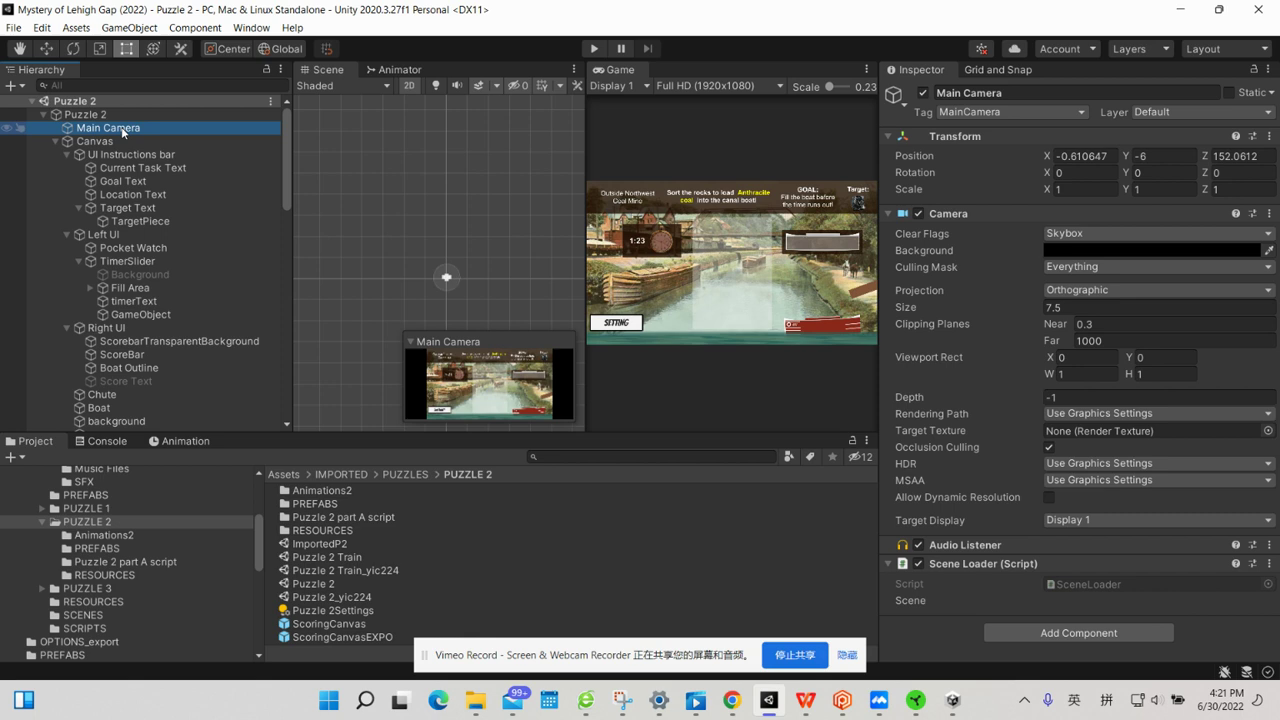
{"action": "left_click", "coordinate": [1078, 585]}
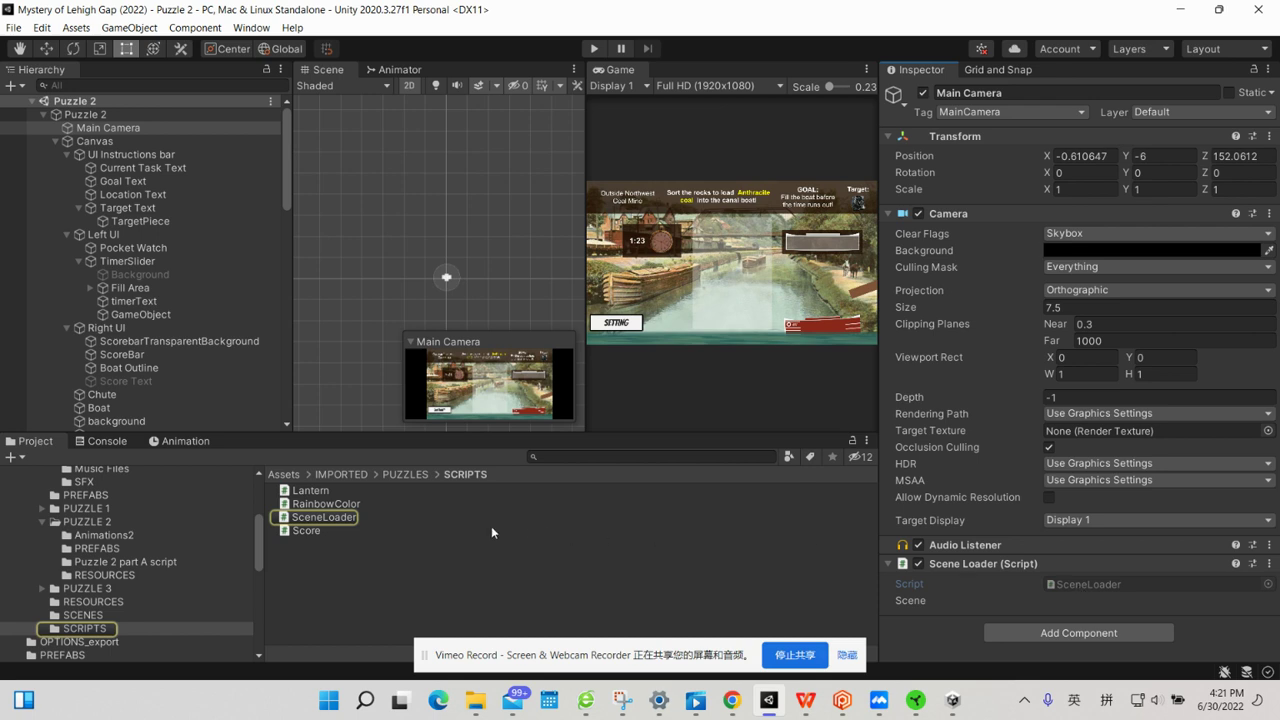
{"action": "scroll", "coordinate": [195, 571], "scroll_direction": "down", "scroll_amount": 5}
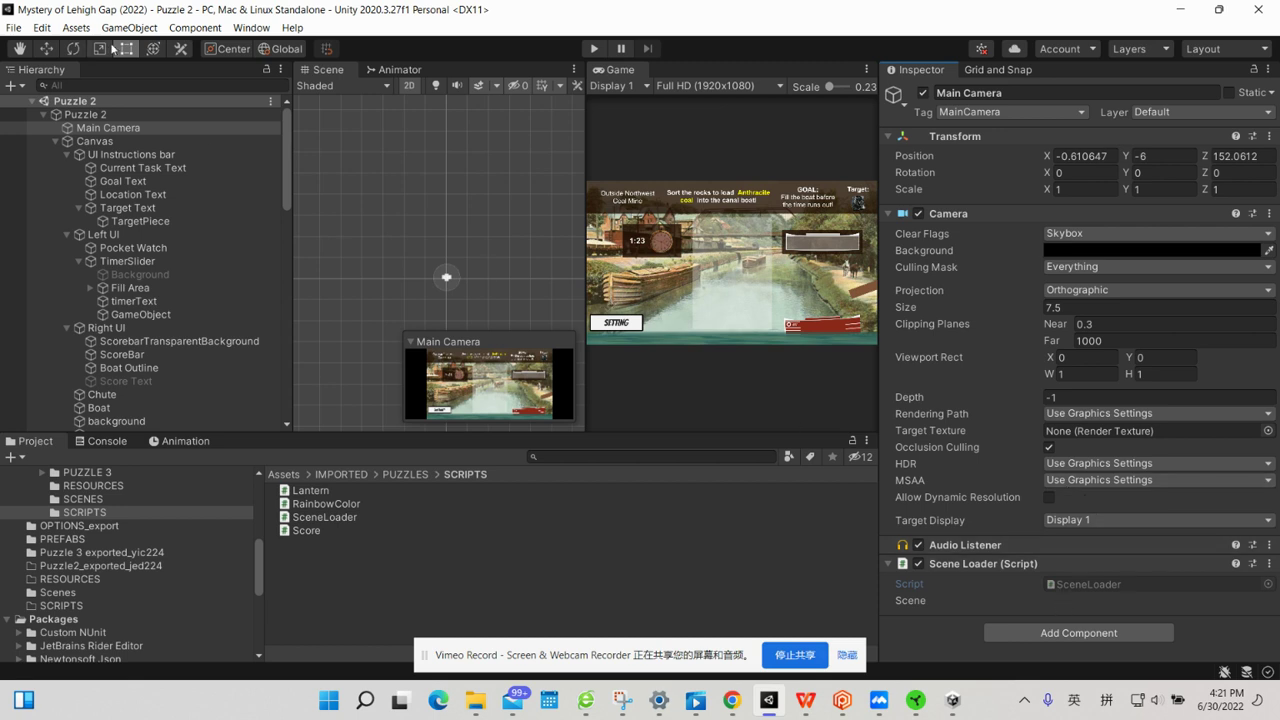
Locate Canvas's GraphicRaycaster script and the UI Instructions bar's Background sprite in the project.
{"action": "left_click", "coordinate": [111, 144]}
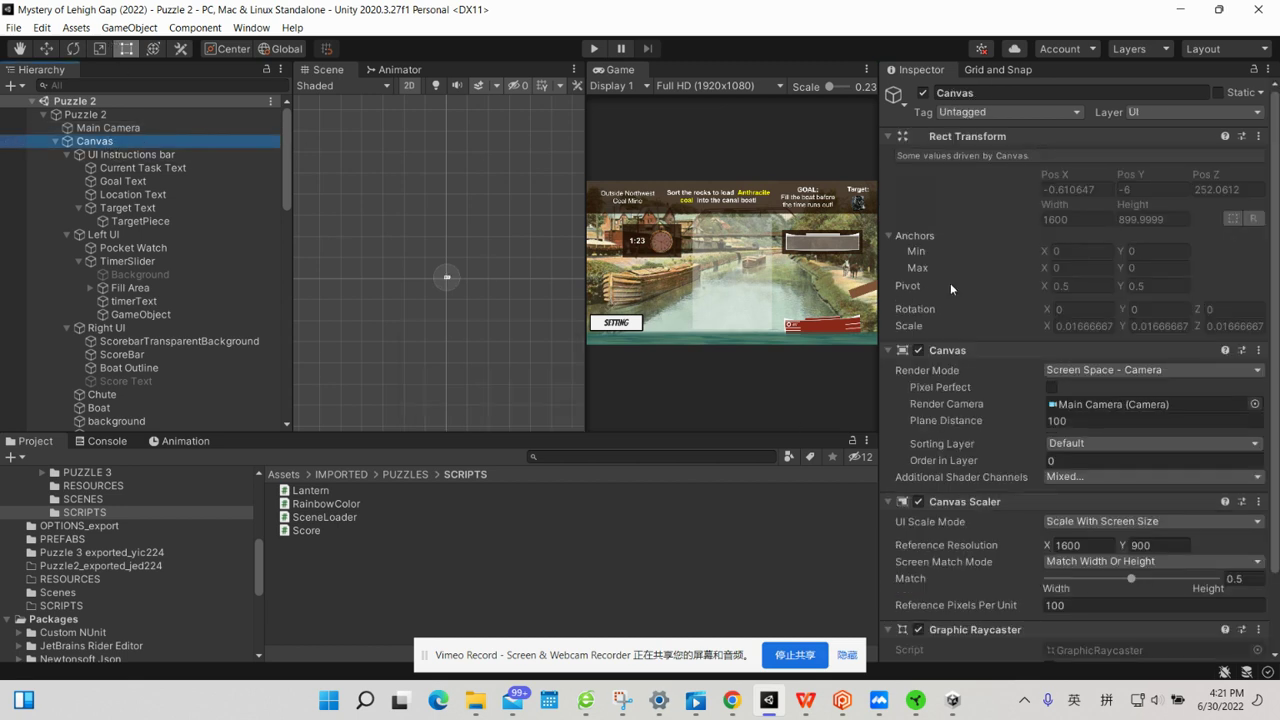
{"action": "scroll", "coordinate": [963, 362], "scroll_direction": "down", "scroll_amount": 3}
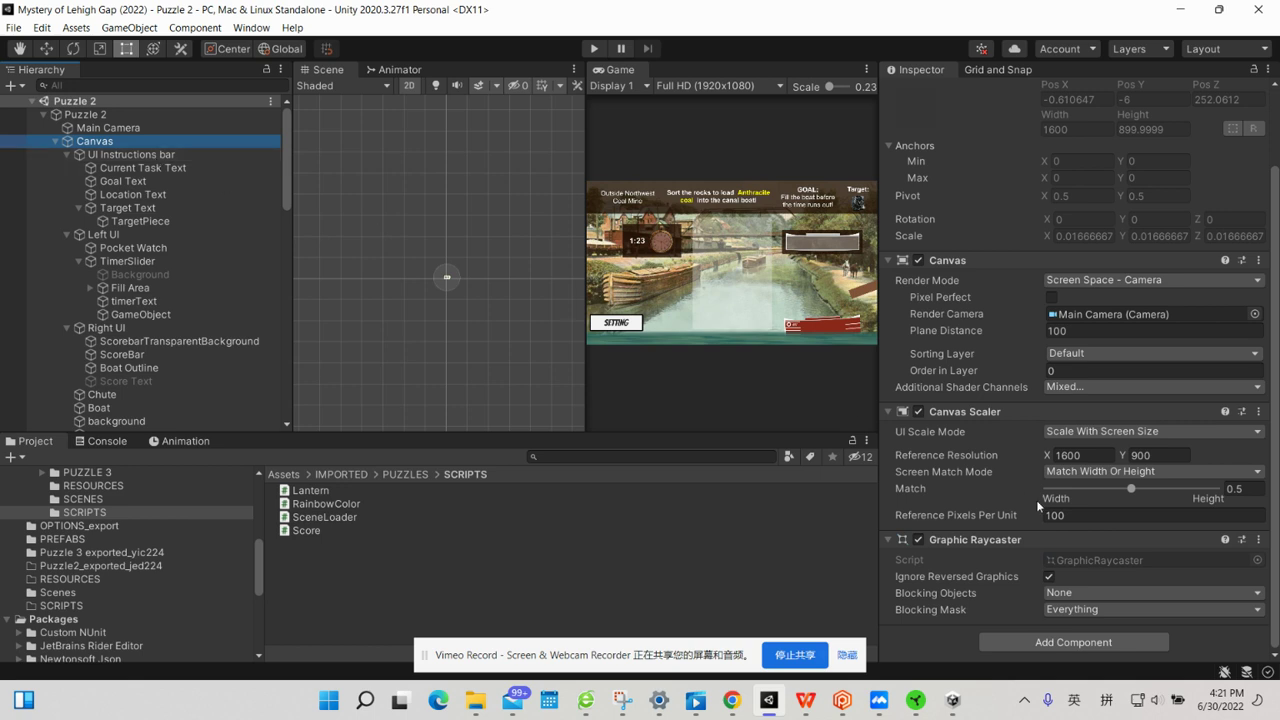
{"action": "left_click", "coordinate": [1094, 560]}
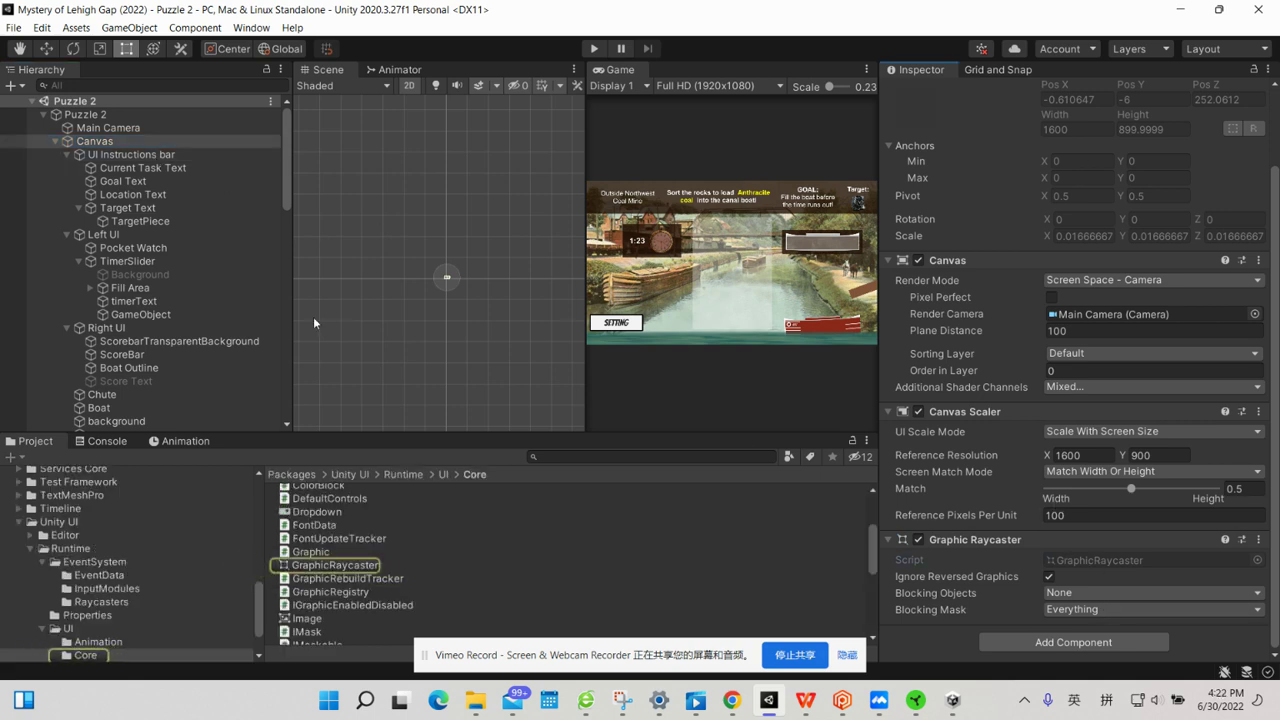
{"action": "left_click", "coordinate": [146, 158]}
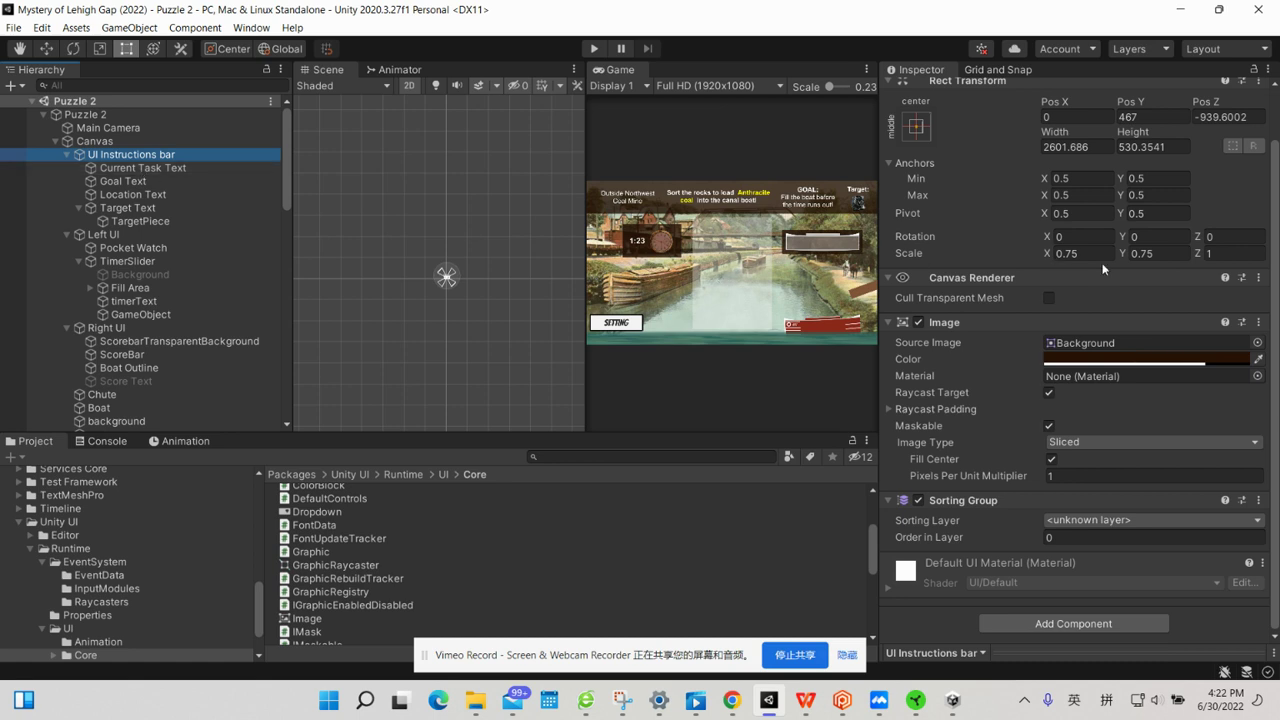
{"action": "left_click", "coordinate": [1080, 344]}
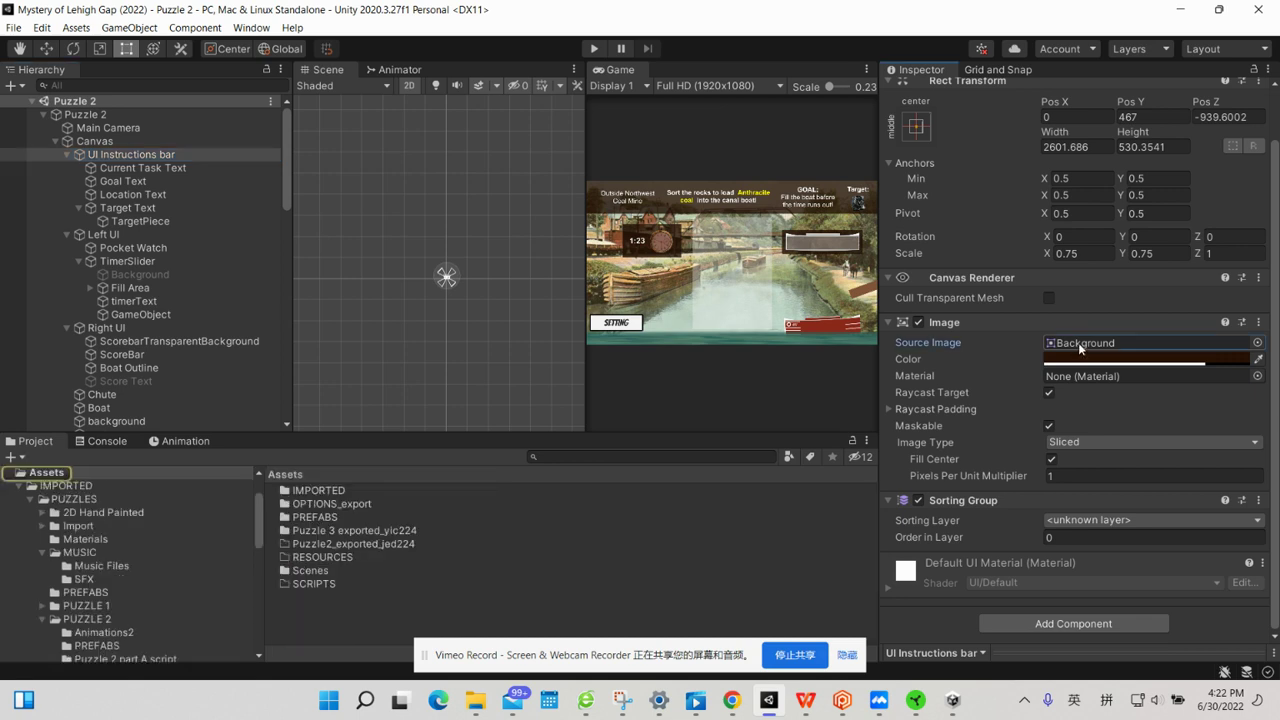
Inspect Current Task, Goal, Location and Target texts, then locate TargetPiece's Anthracite sprite.
{"action": "left_click", "coordinate": [176, 170]}
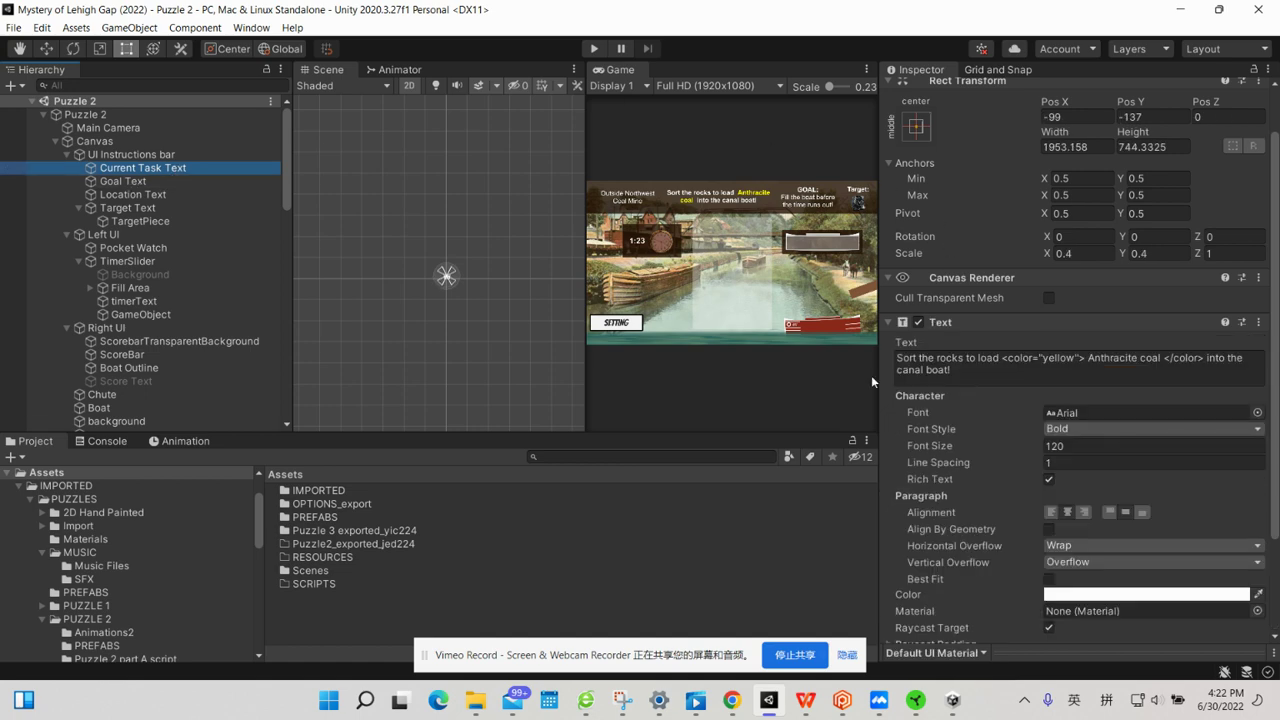
{"action": "scroll", "coordinate": [916, 391], "scroll_direction": "down", "scroll_amount": 3}
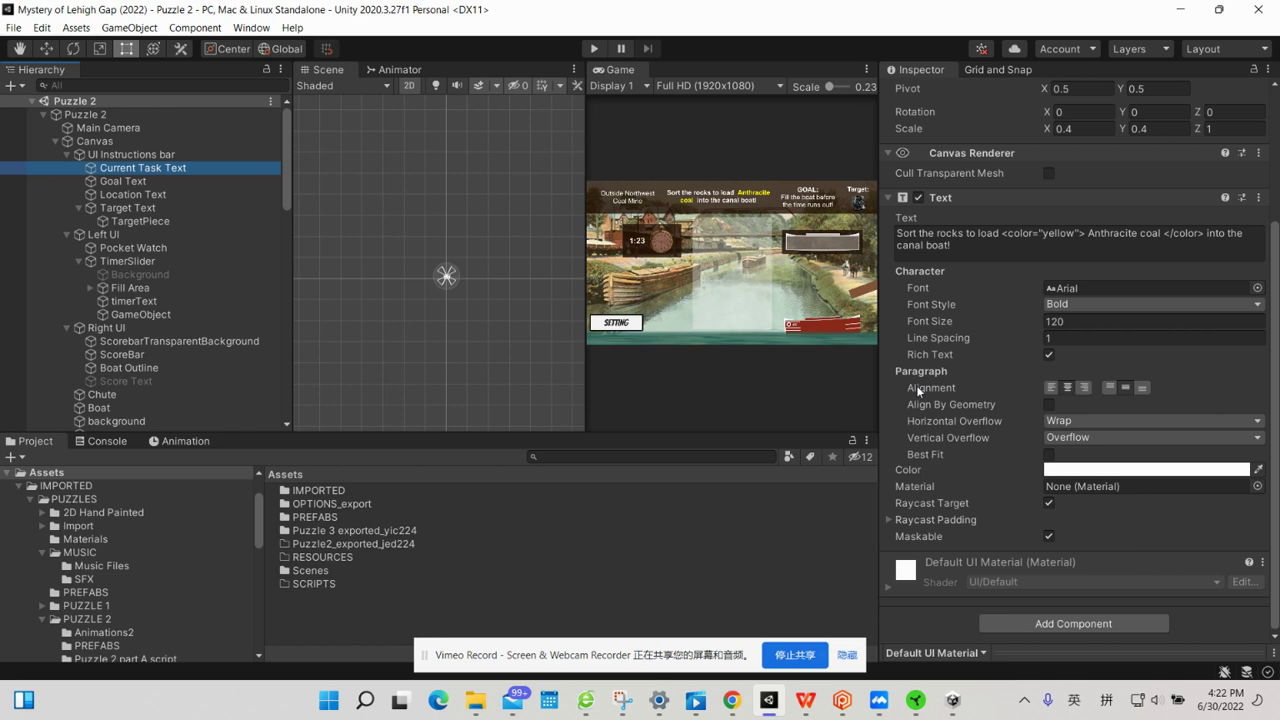
{"action": "left_click", "coordinate": [125, 183]}
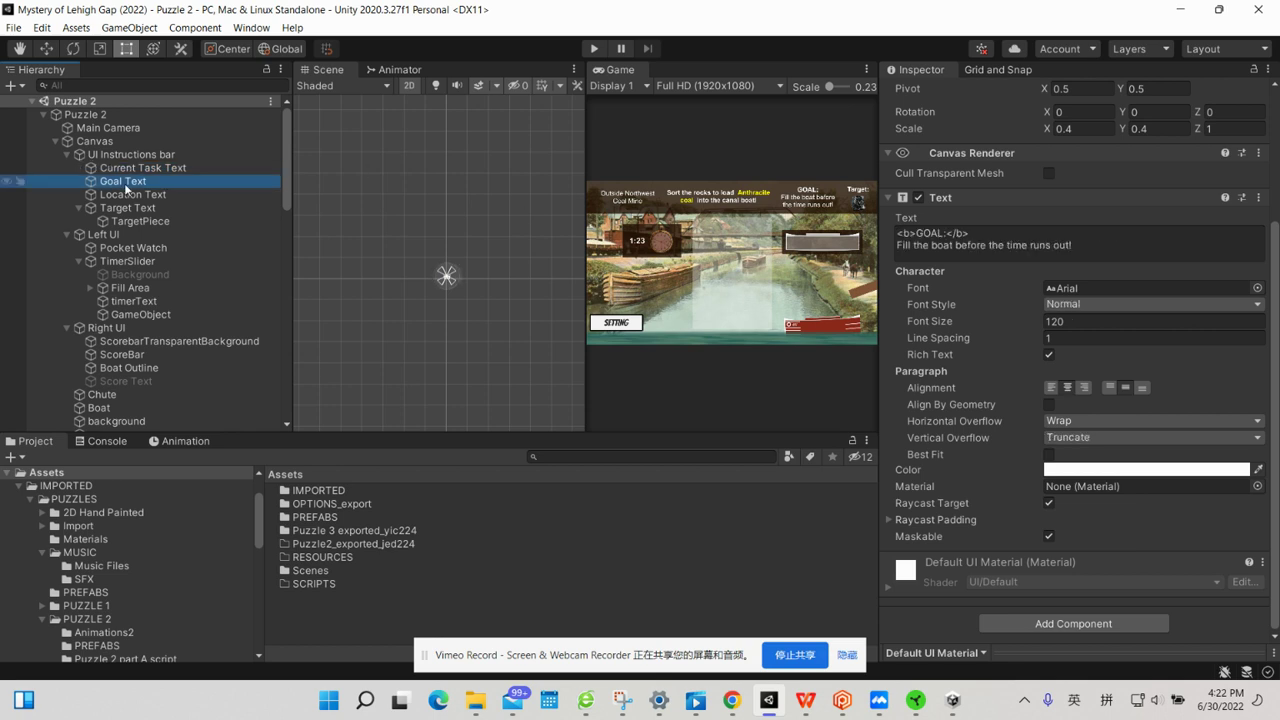
{"action": "left_click", "coordinate": [125, 196]}
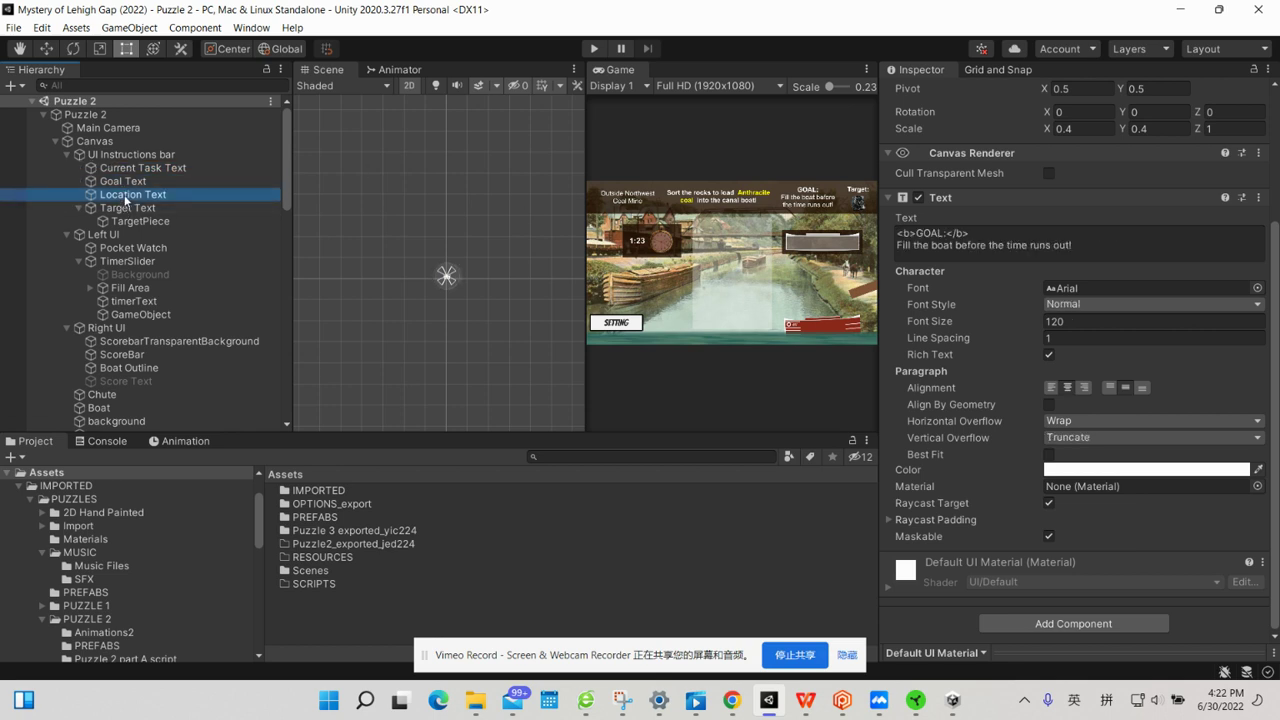
{"action": "left_click", "coordinate": [127, 209]}
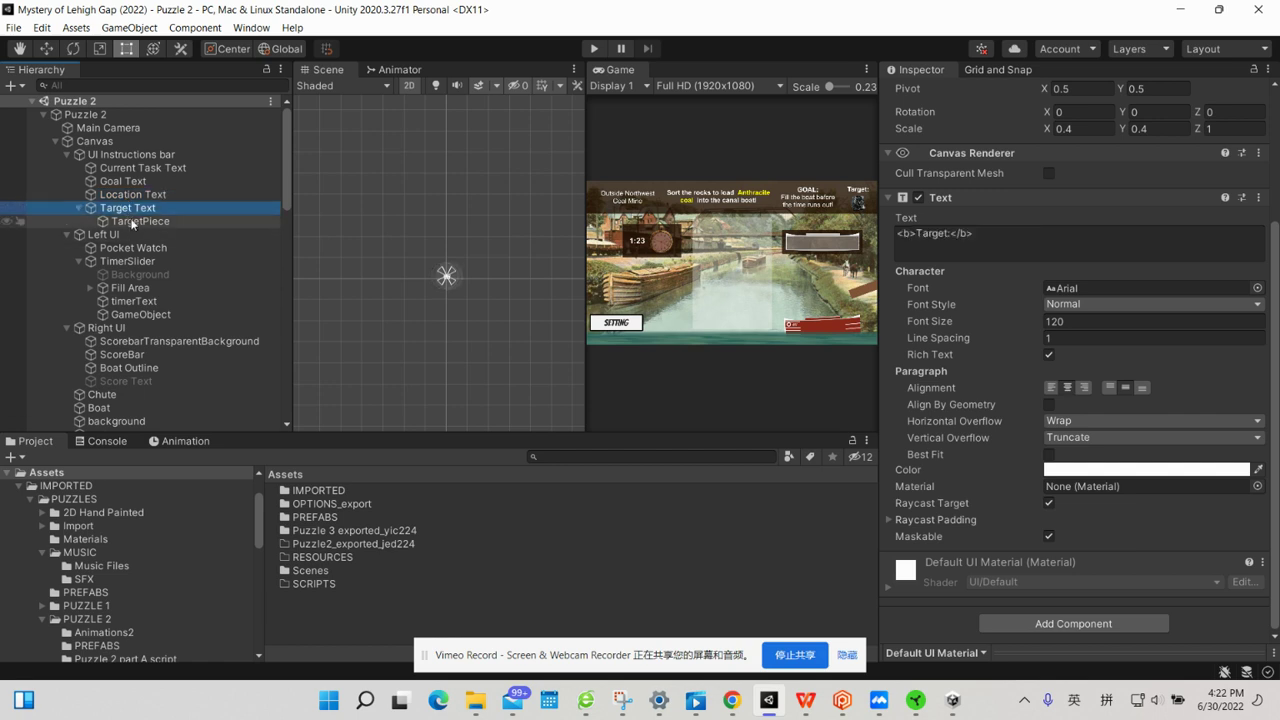
{"action": "left_click", "coordinate": [132, 222]}
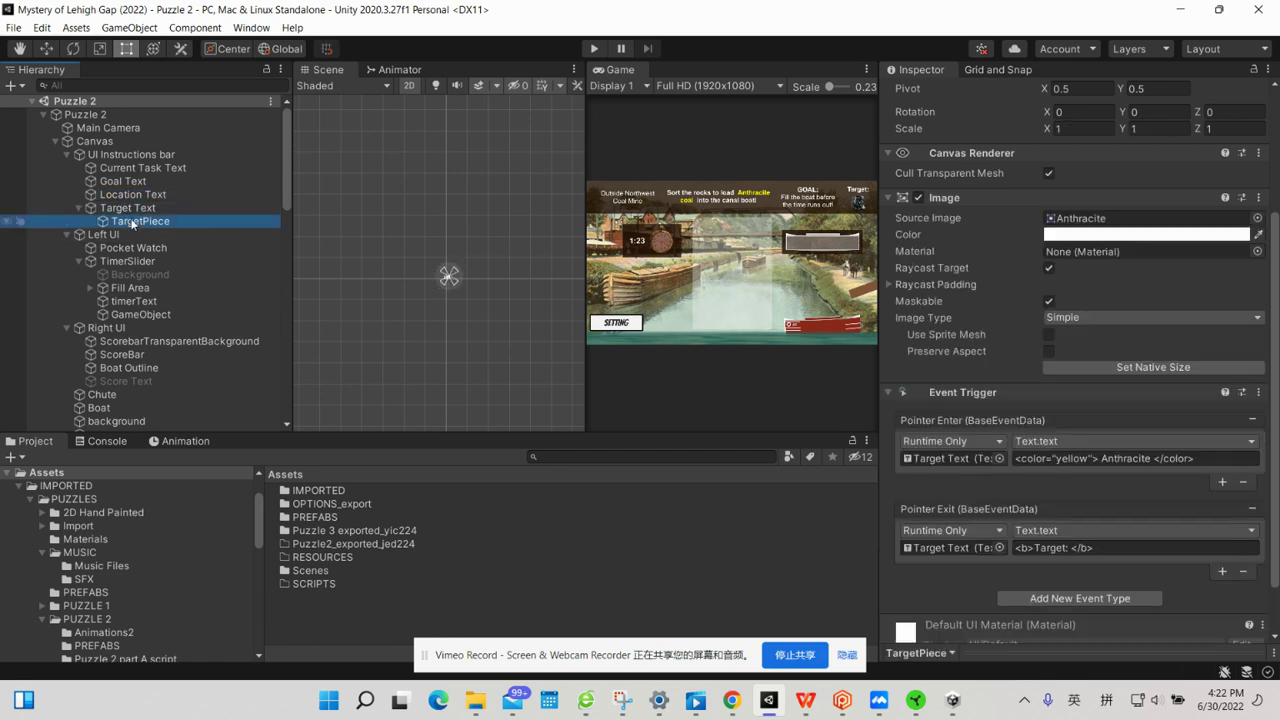
{"action": "left_click", "coordinate": [1090, 219]}
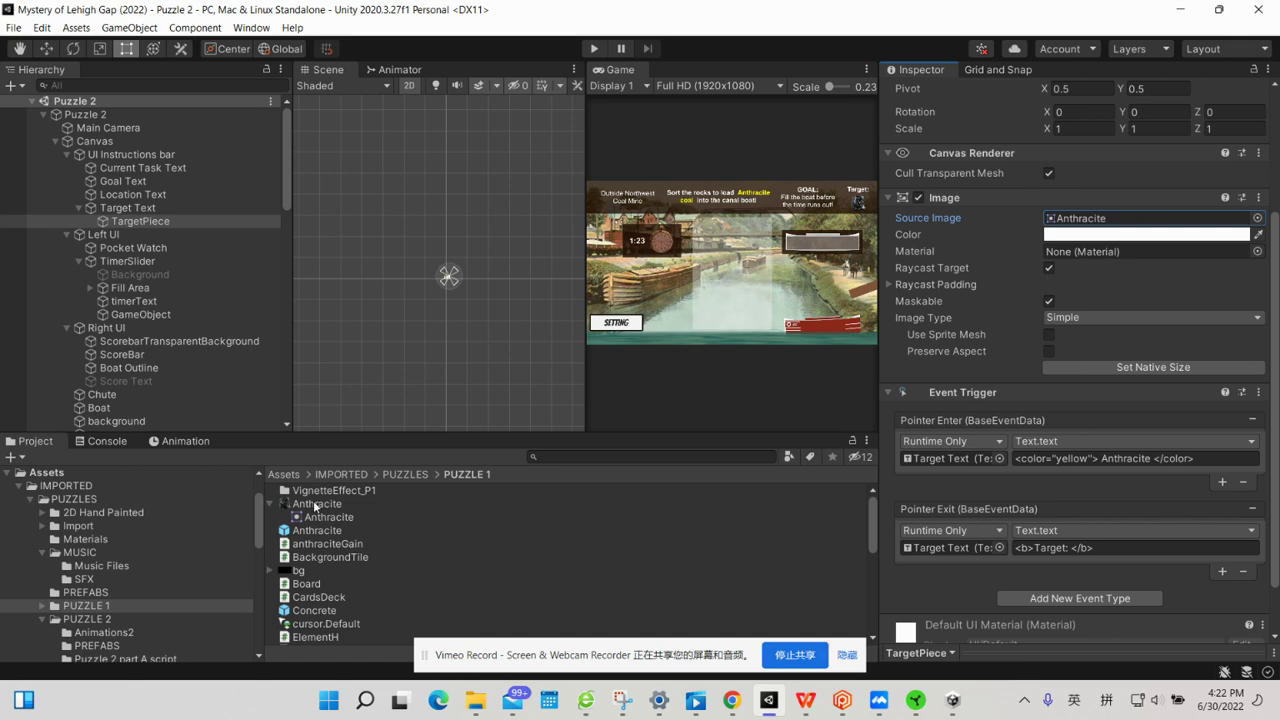
Preview the 312x320 Anthracite.png coal image in the image viewer twice, closing the viewer each time.
{"action": "double_click", "coordinate": [315, 505]}
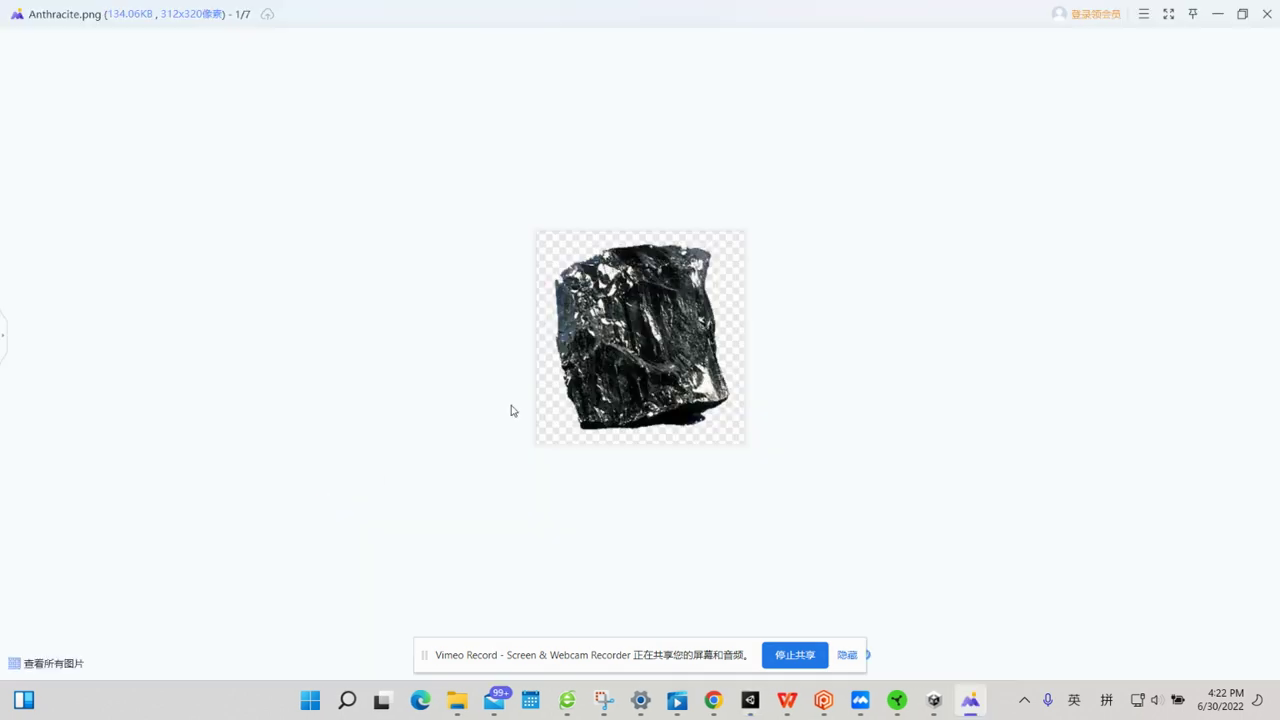
{"action": "left_click", "coordinate": [1267, 13]}
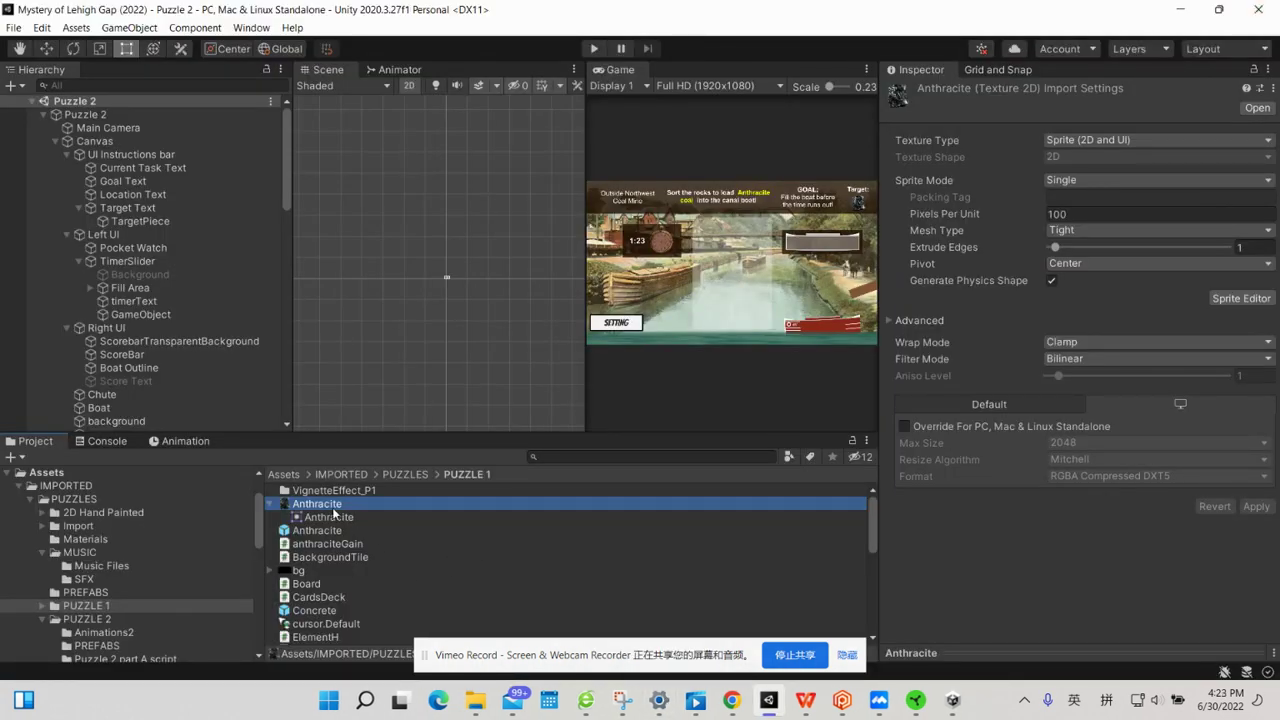
{"action": "double_click", "coordinate": [332, 507]}
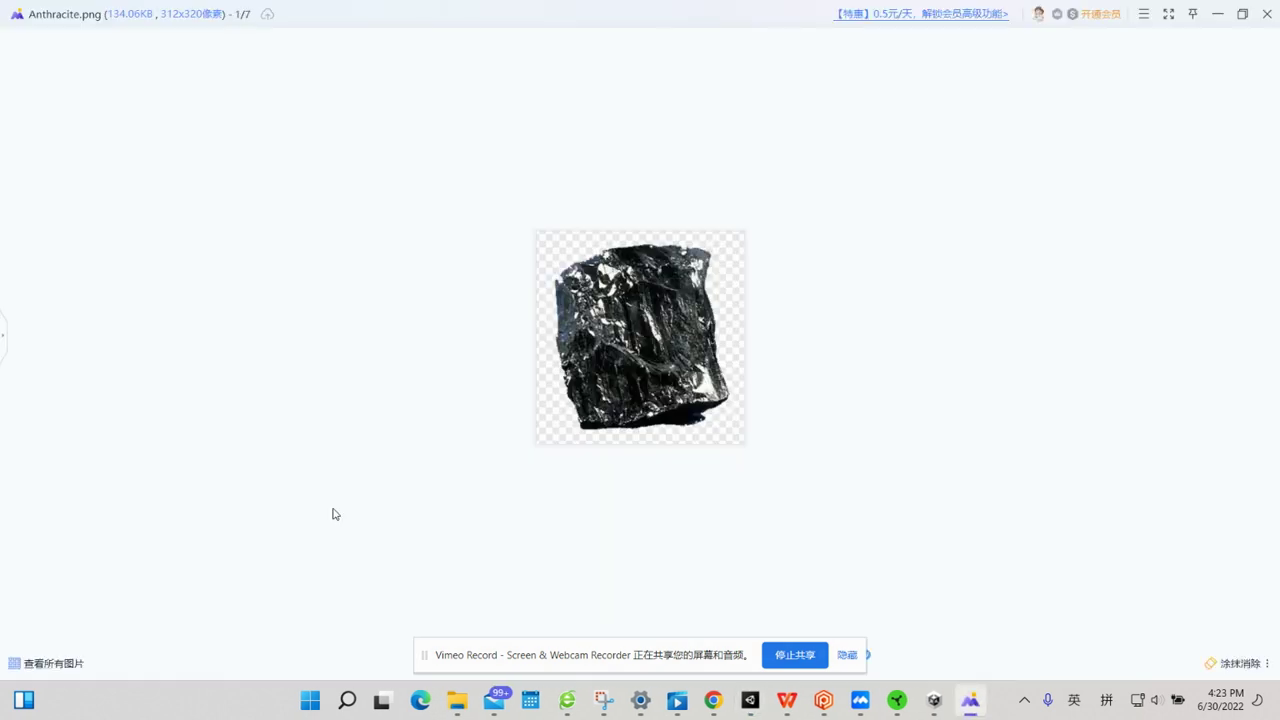
{"action": "left_click", "coordinate": [1272, 8]}
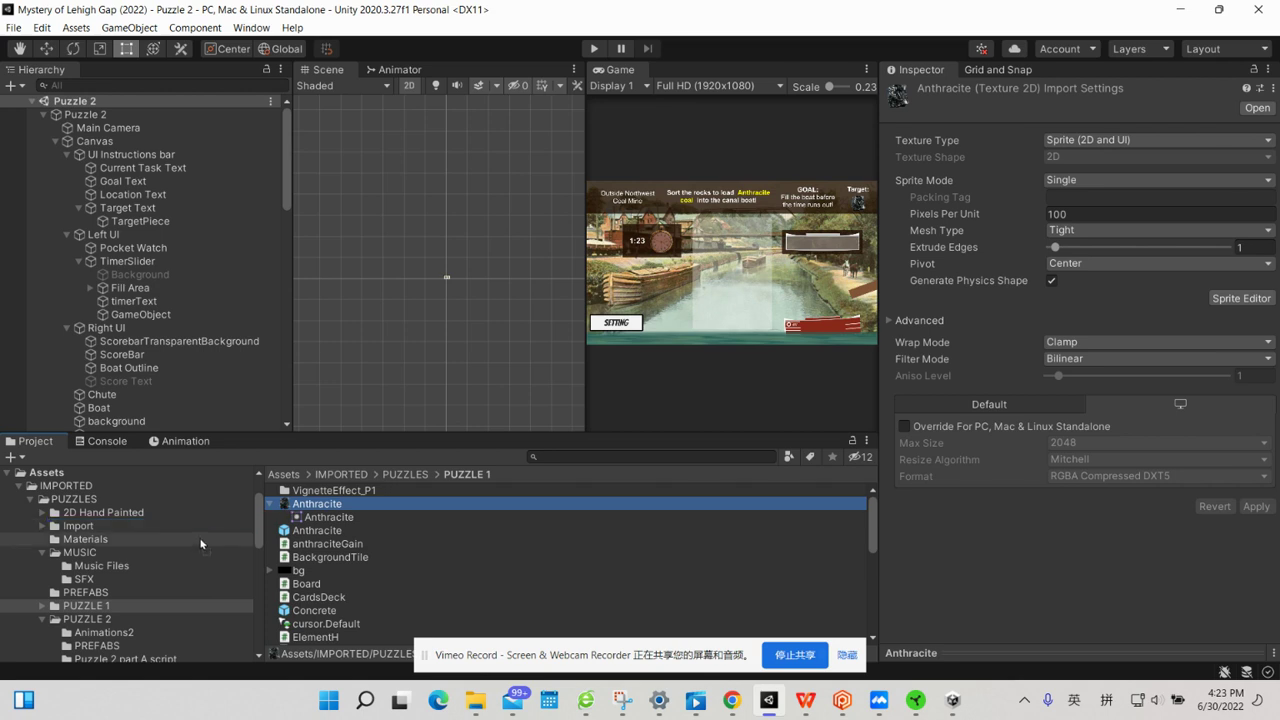
Drag the Anthracite texture from PUZZLE 1 onto Puzzle2_exported_jed224 in the Project folder tree.
{"action": "left_click_drag", "start_coordinate": [172, 564], "coordinate": [132, 673]}
{"action": "scroll", "coordinate": [150, 520], "scroll_direction": "down", "scroll_amount": 5}
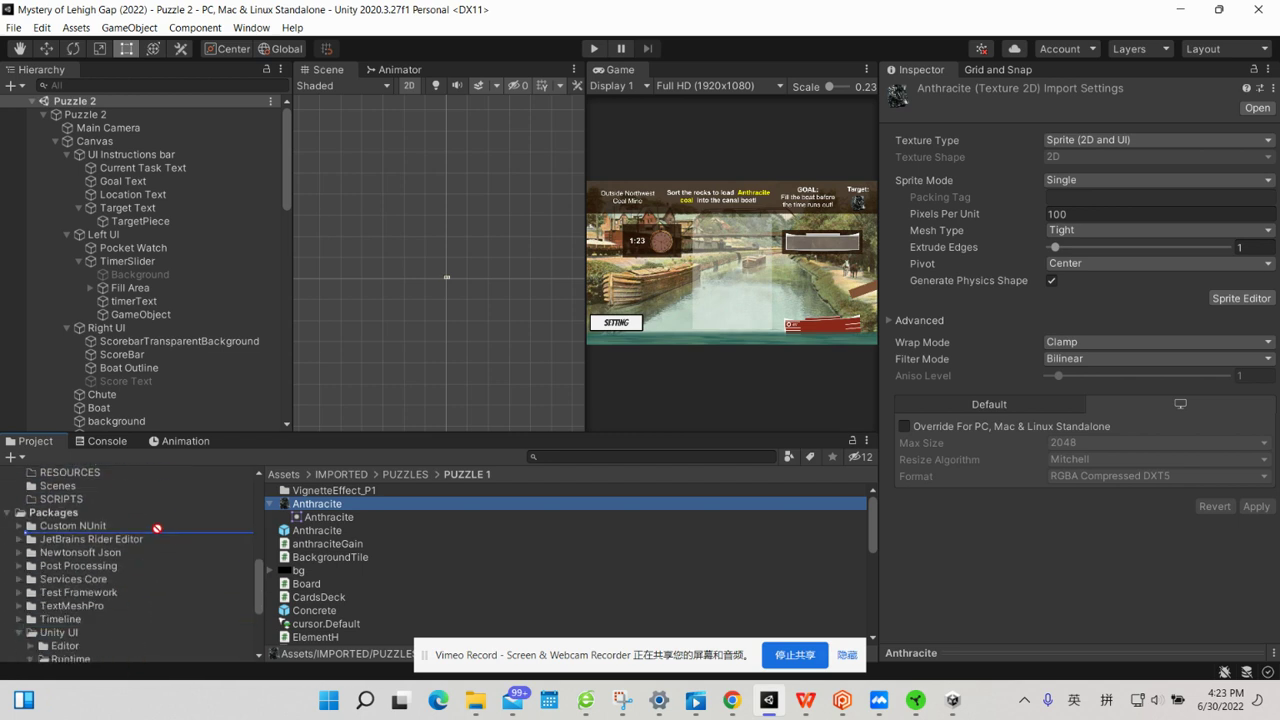
{"action": "left_click_drag", "start_coordinate": [169, 477], "coordinate": [113, 581]}
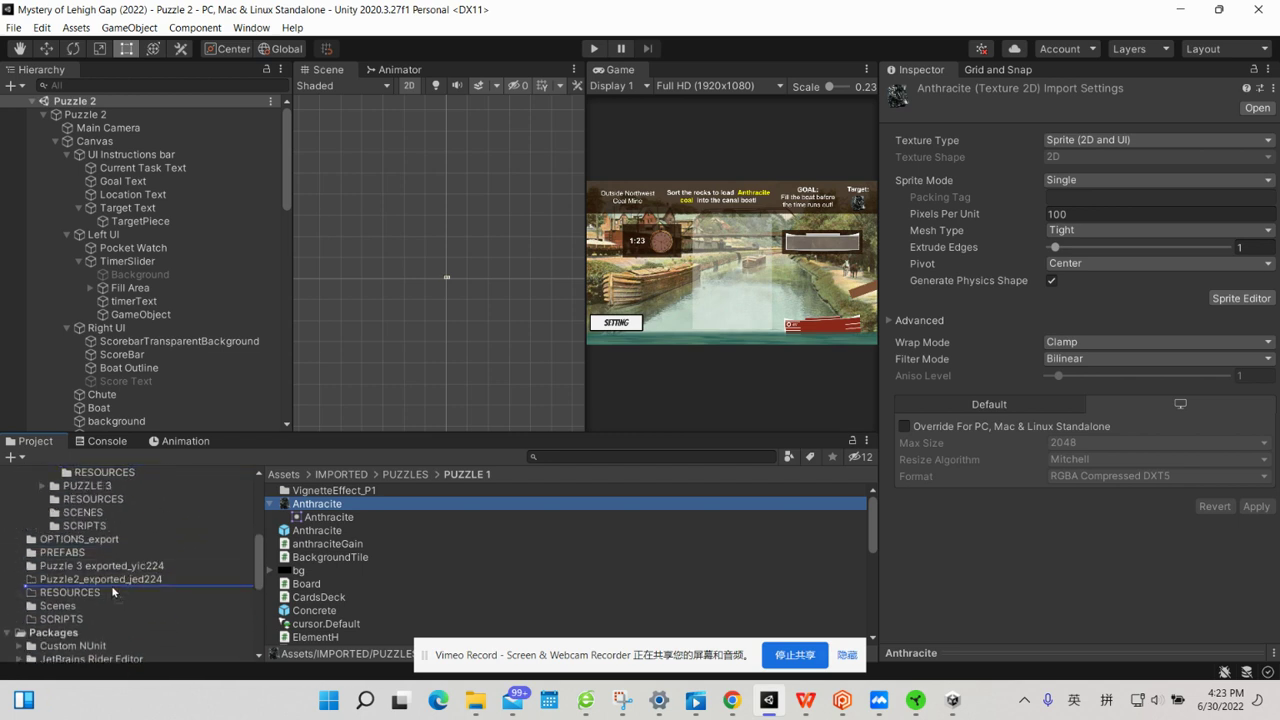
{"action": "left_click_drag", "start_coordinate": [113, 581], "coordinate": [113, 581]}
{"action": "scroll", "coordinate": [158, 559], "scroll_direction": "up", "scroll_amount": 2}
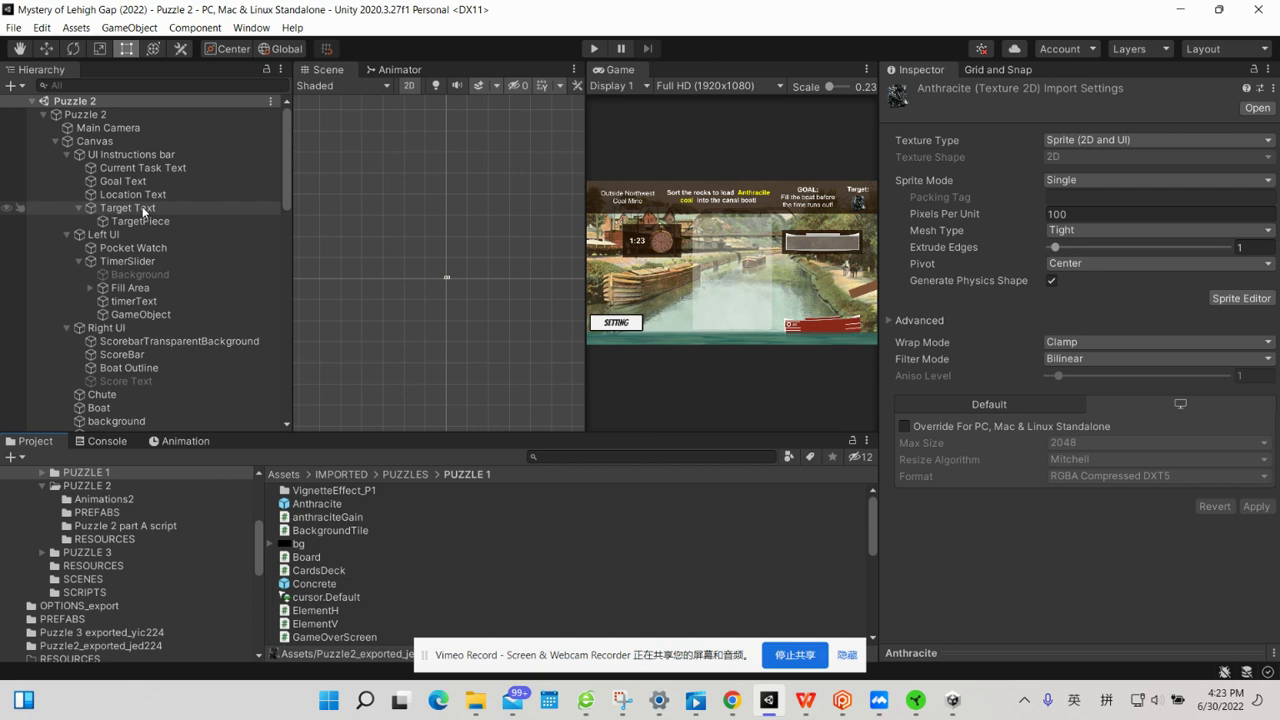
Inspect the TargetPiece and Left UI objects' components in the Inspector.
{"action": "left_click", "coordinate": [142, 222]}
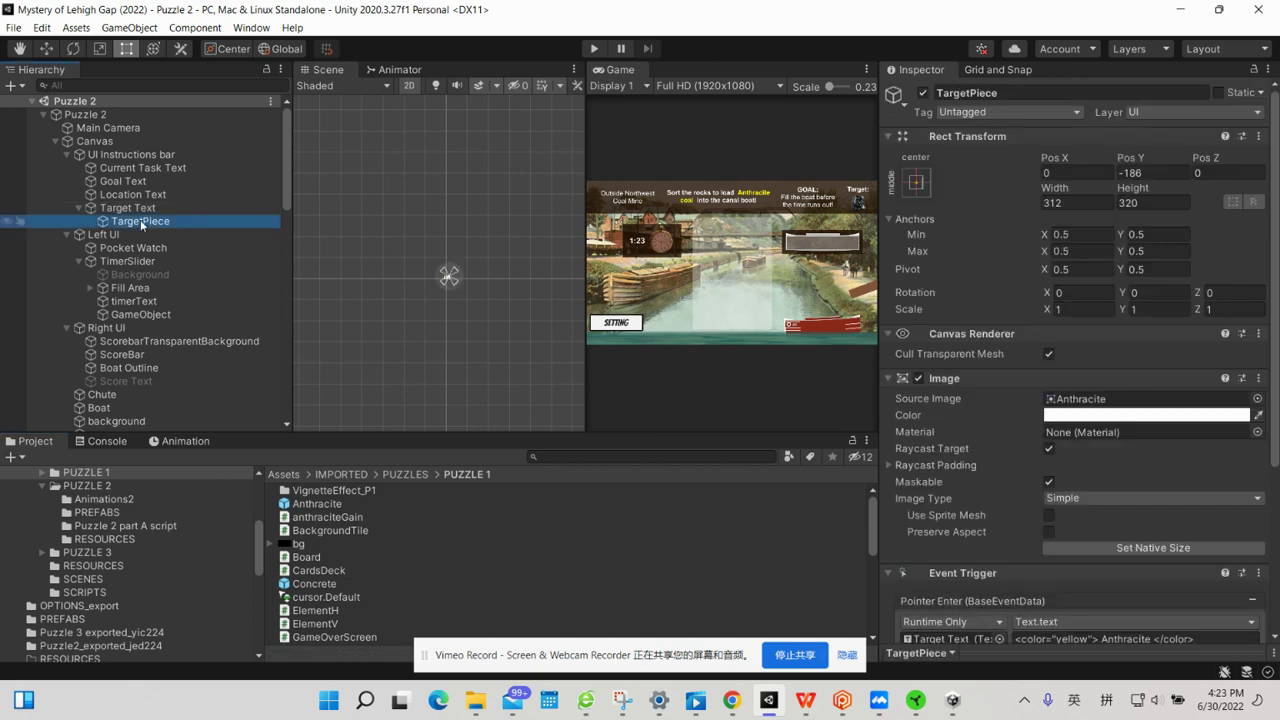
{"action": "left_click", "coordinate": [111, 236]}
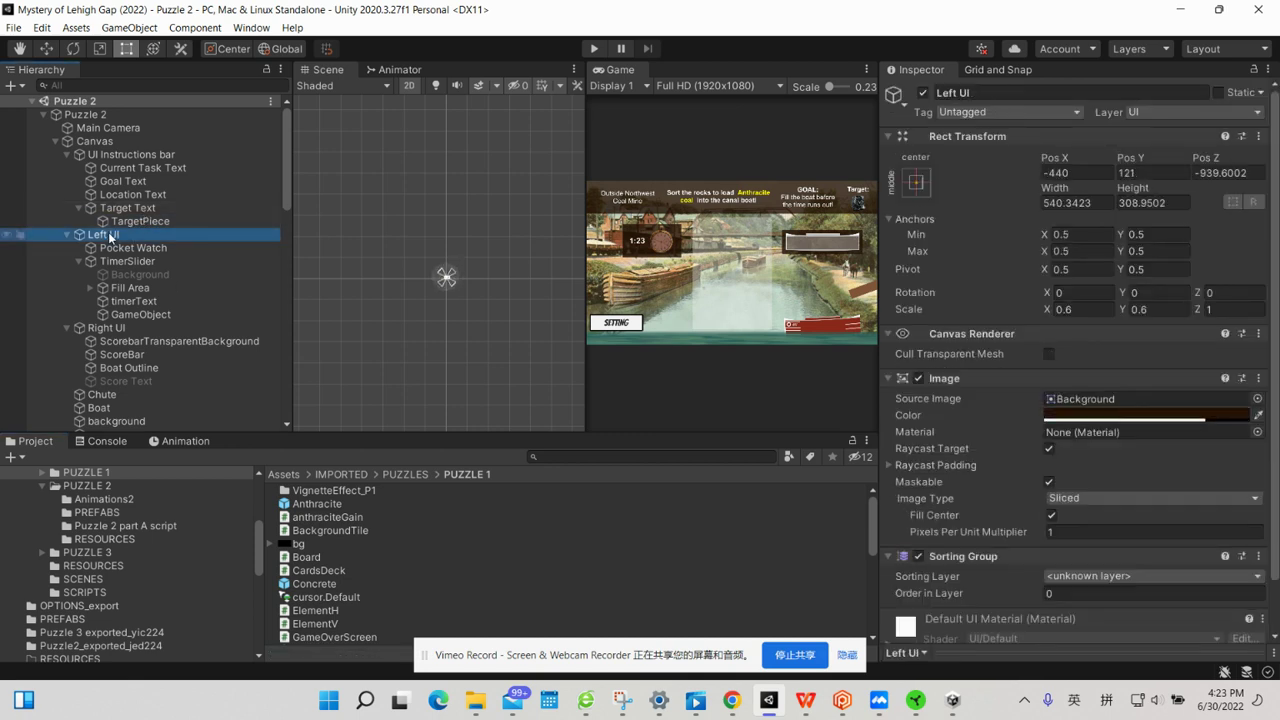
{"action": "left_click", "coordinate": [115, 222]}
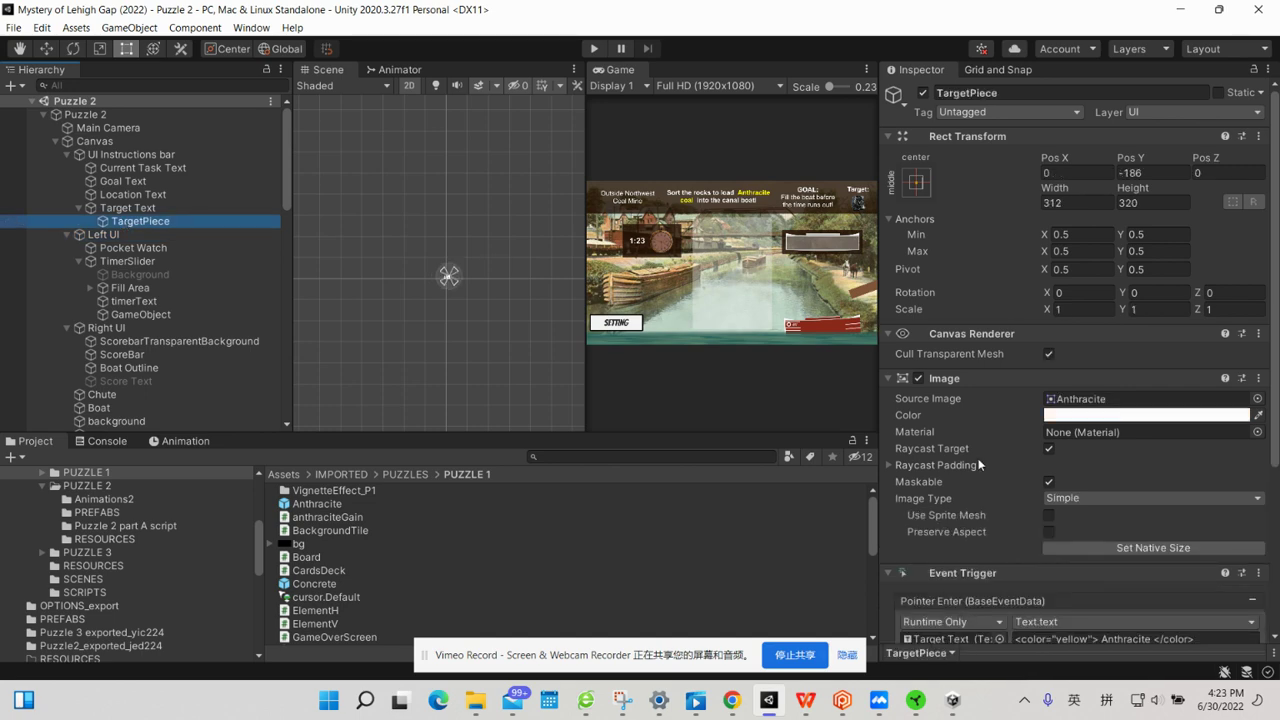
{"action": "scroll", "coordinate": [980, 464], "scroll_direction": "down", "scroll_amount": 5}
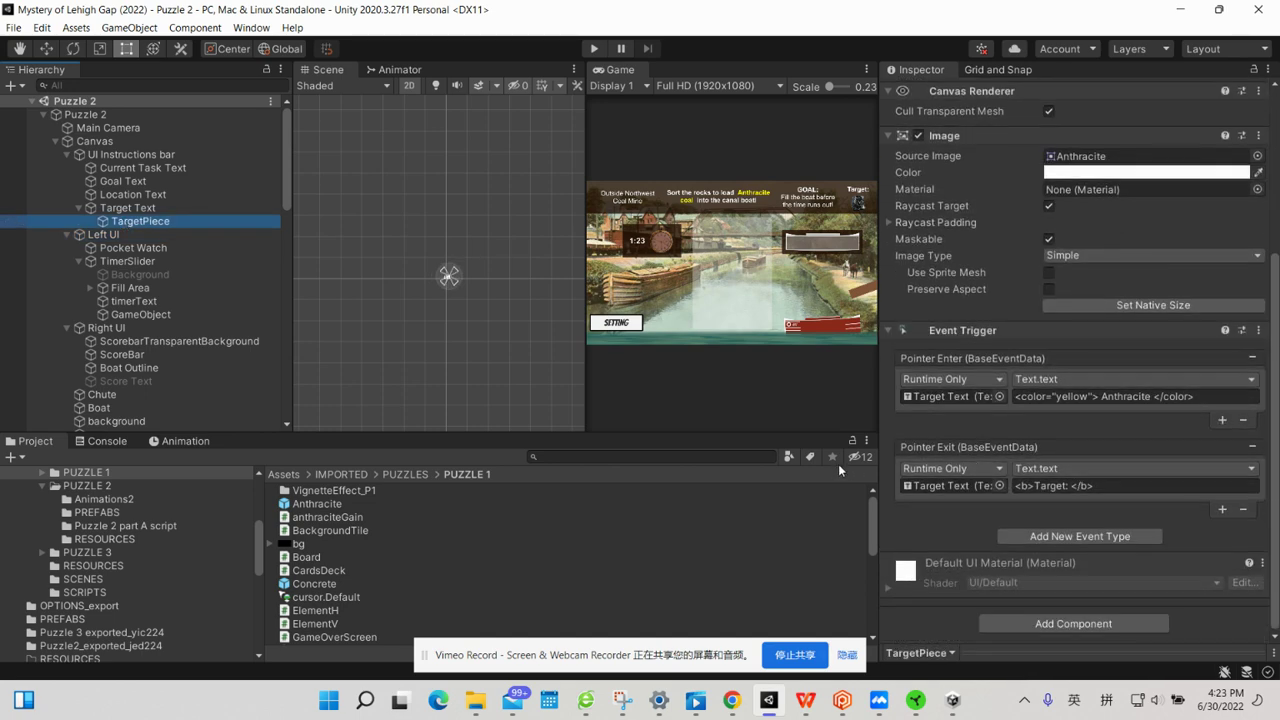
{"action": "left_click", "coordinate": [145, 236]}
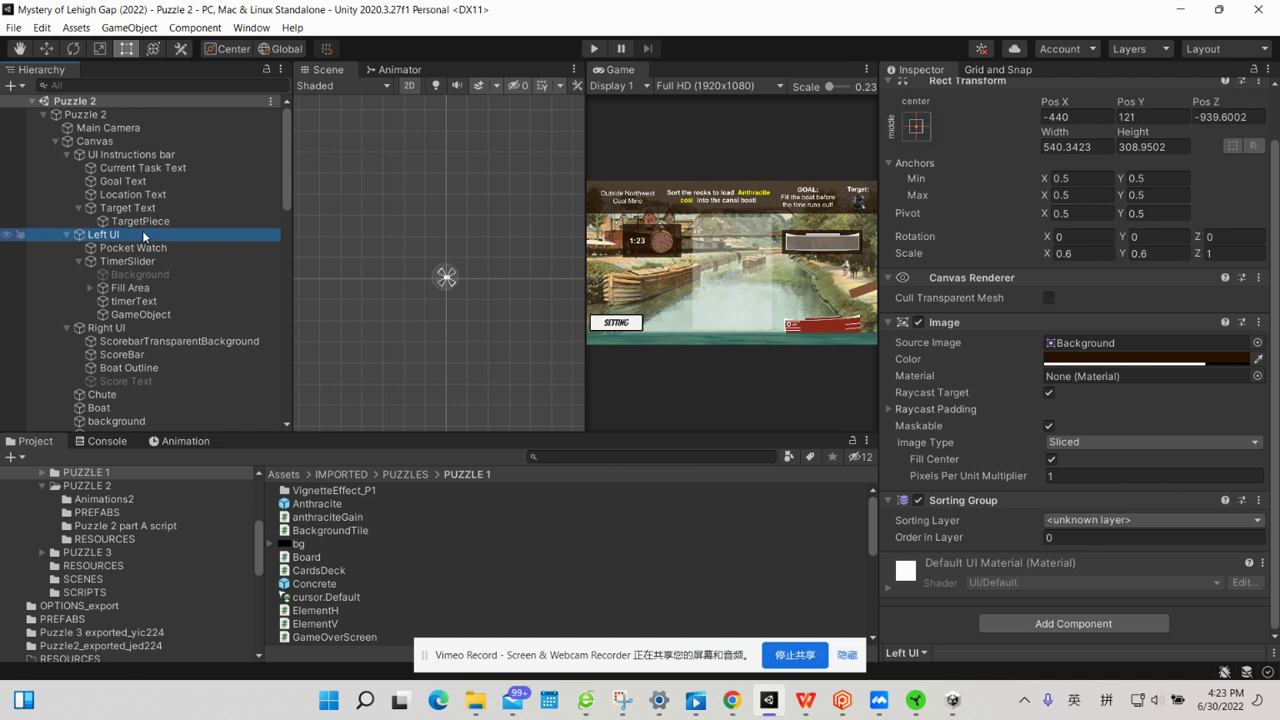
Ping the Pocket Watch's Source Image sprite and drag it into Puzzle2_exported_jed224.
{"action": "left_click", "coordinate": [140, 252]}
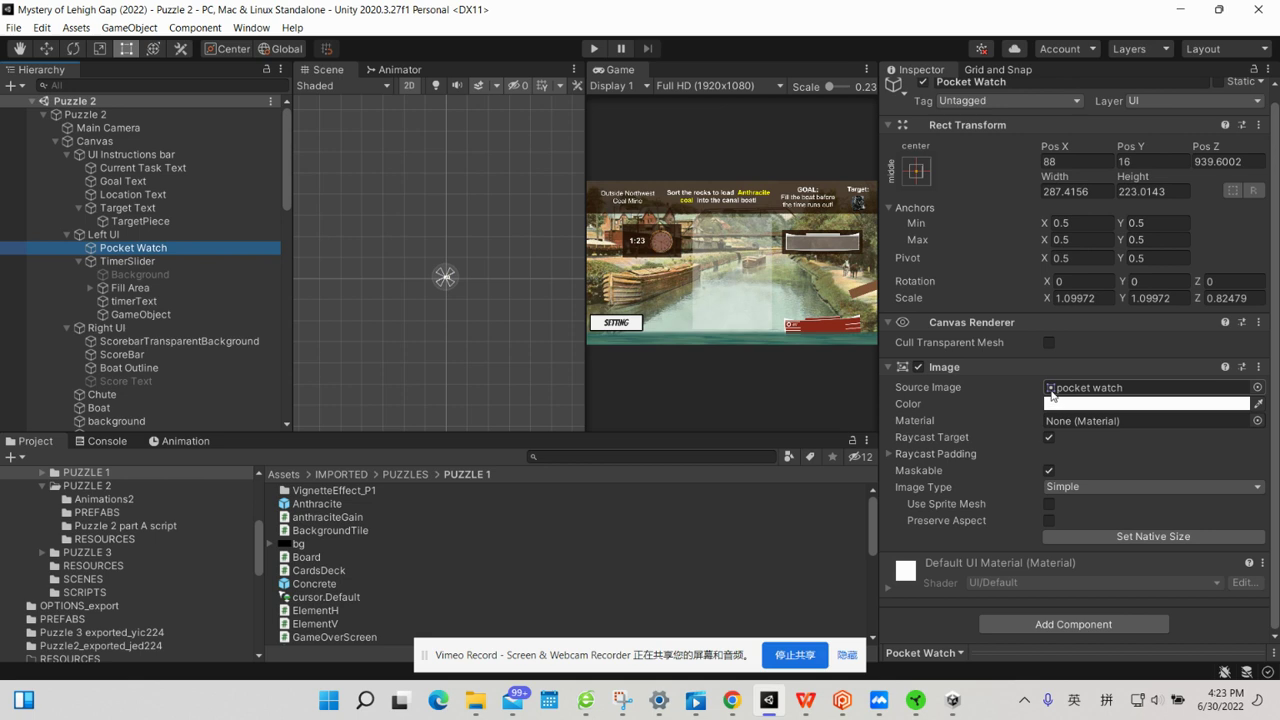
{"action": "left_click", "coordinate": [1052, 393]}
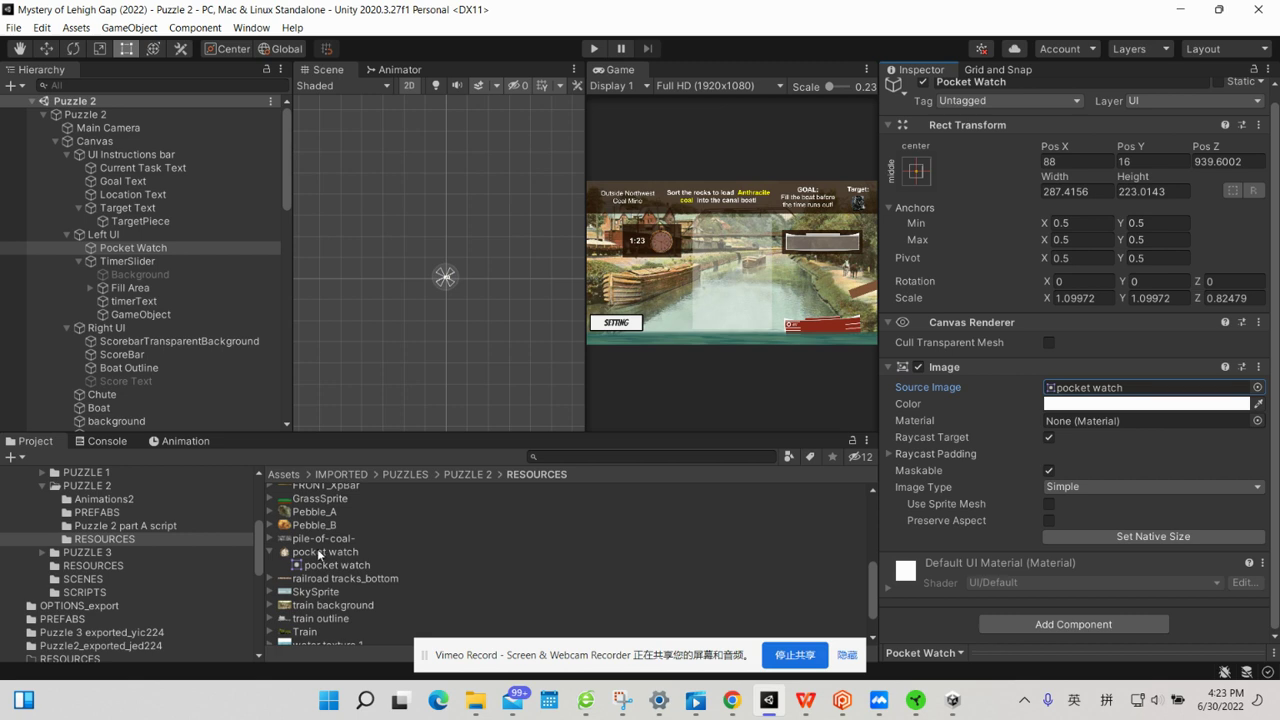
{"action": "left_click_drag", "start_coordinate": [319, 555], "coordinate": [122, 648]}
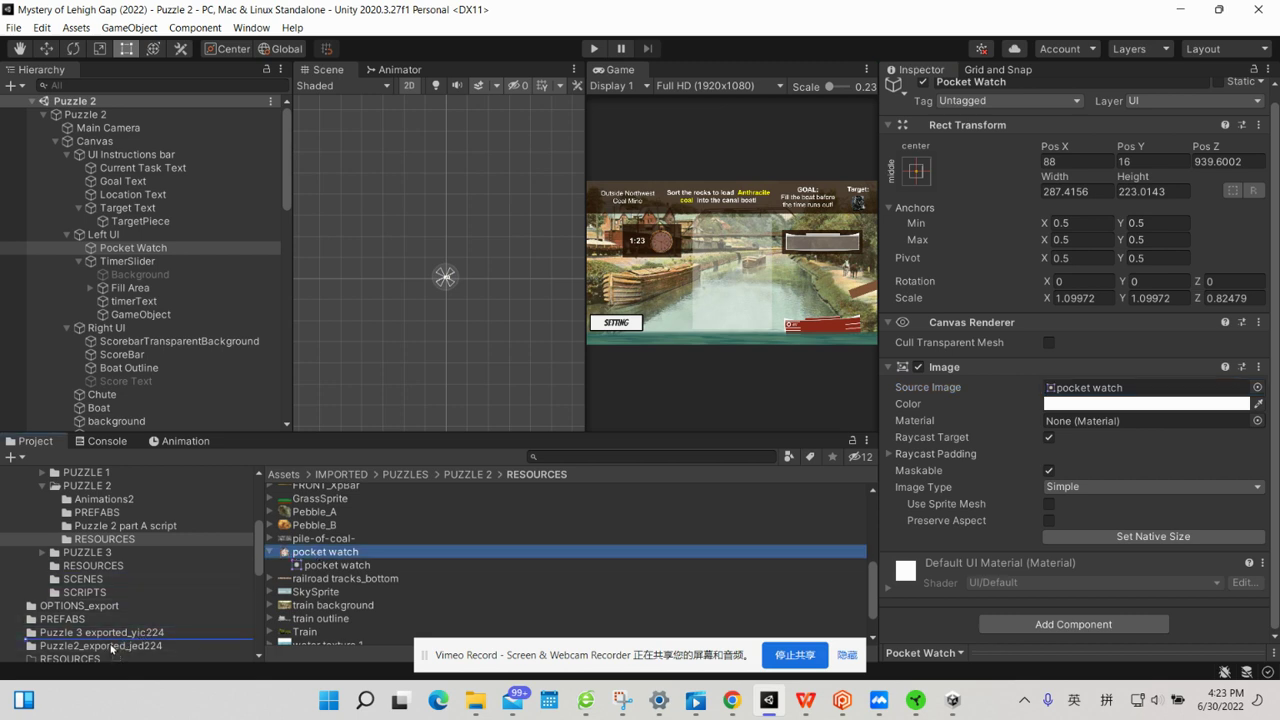
{"action": "left_click_drag", "start_coordinate": [122, 648], "coordinate": [103, 647]}
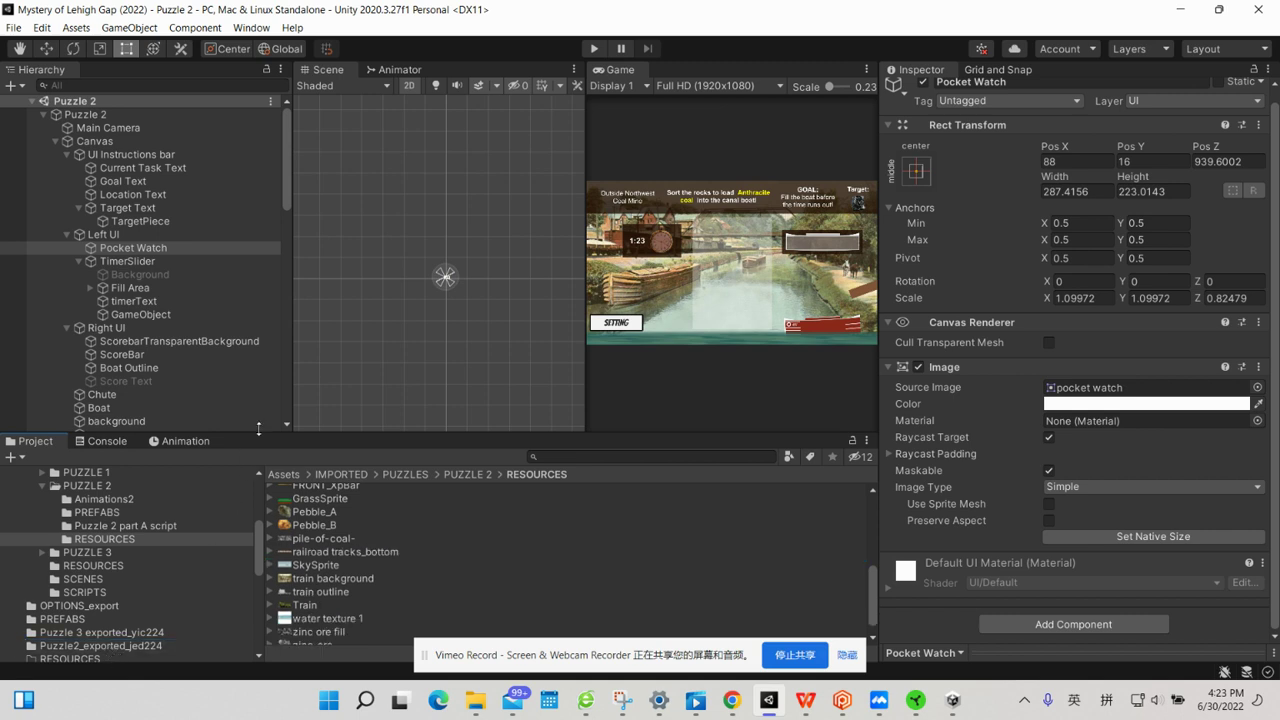
{"action": "left_click", "coordinate": [155, 262]}
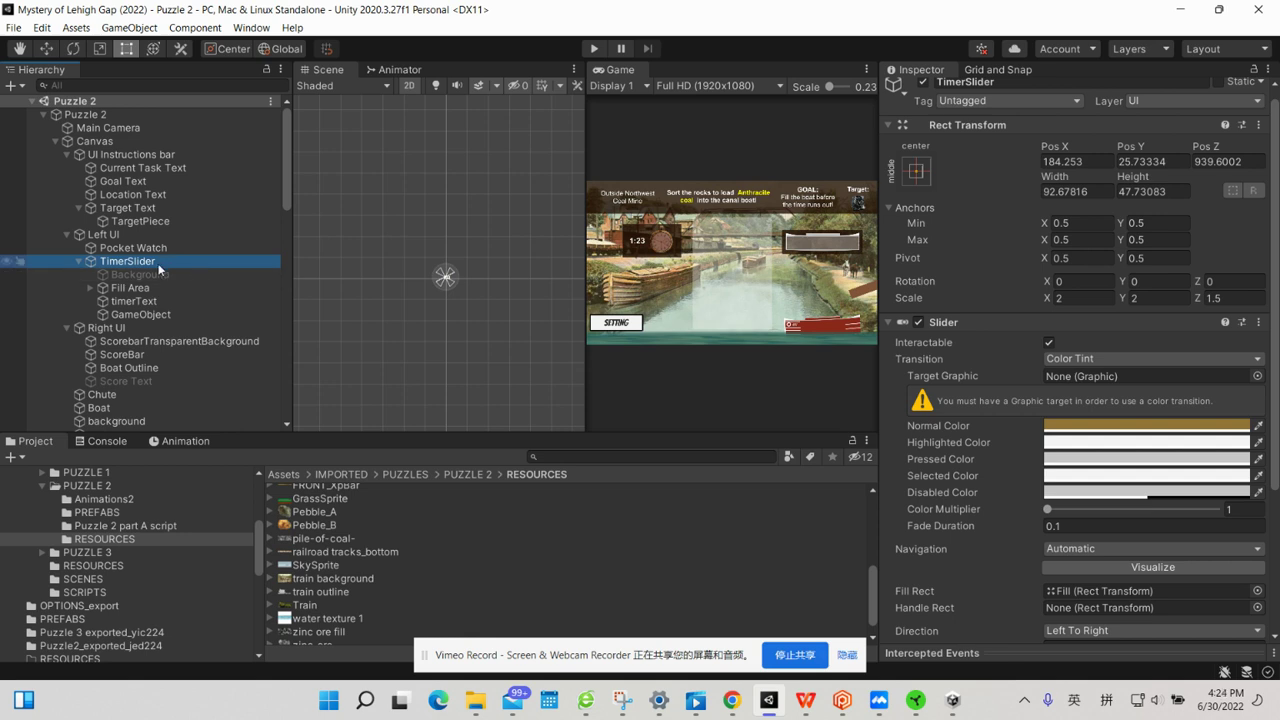
Inspect the slider's Background object, ping its Knob sprite, then select Fill Area.
{"action": "scroll", "coordinate": [988, 382], "scroll_direction": "down", "scroll_amount": 5}
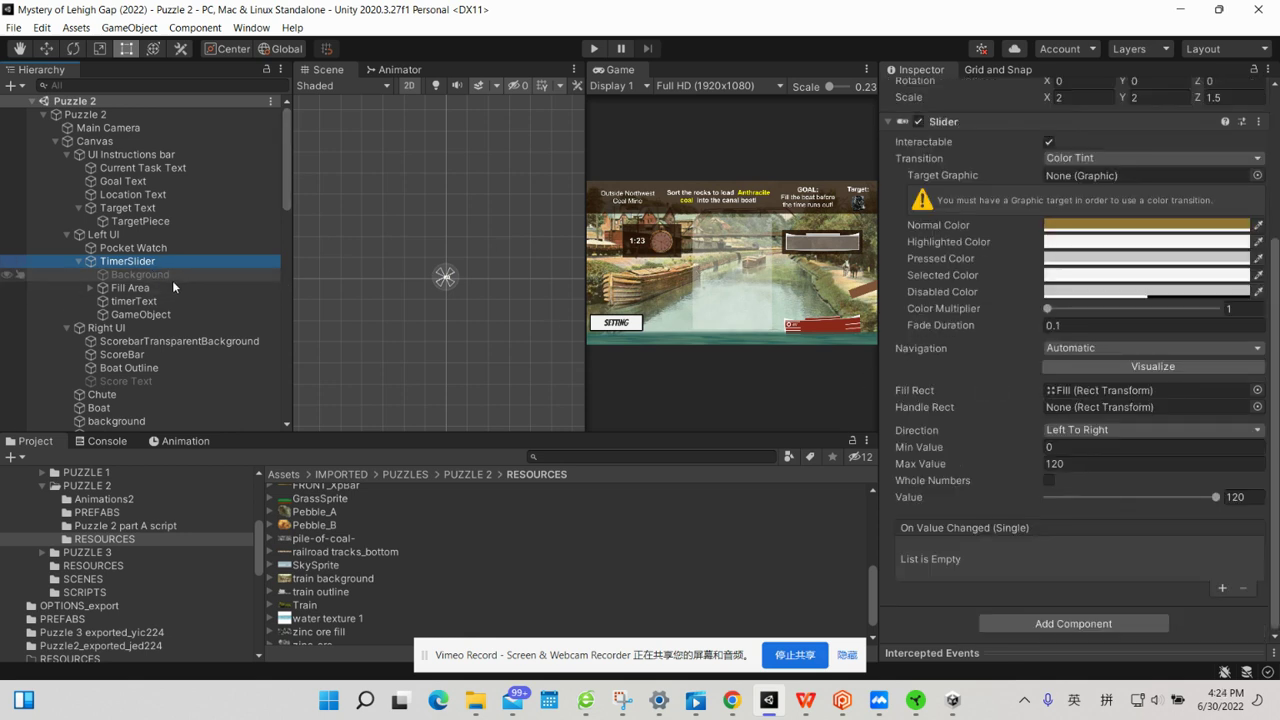
{"action": "left_click", "coordinate": [140, 276]}
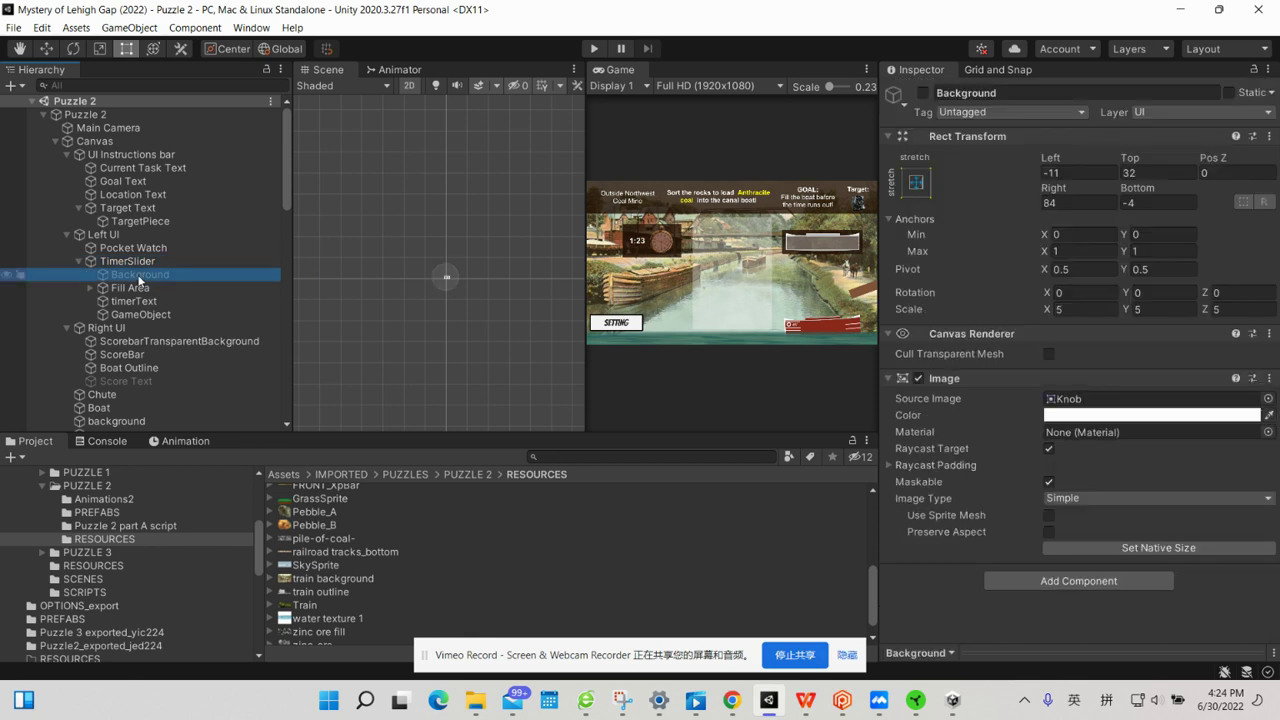
{"action": "left_click", "coordinate": [1057, 400]}
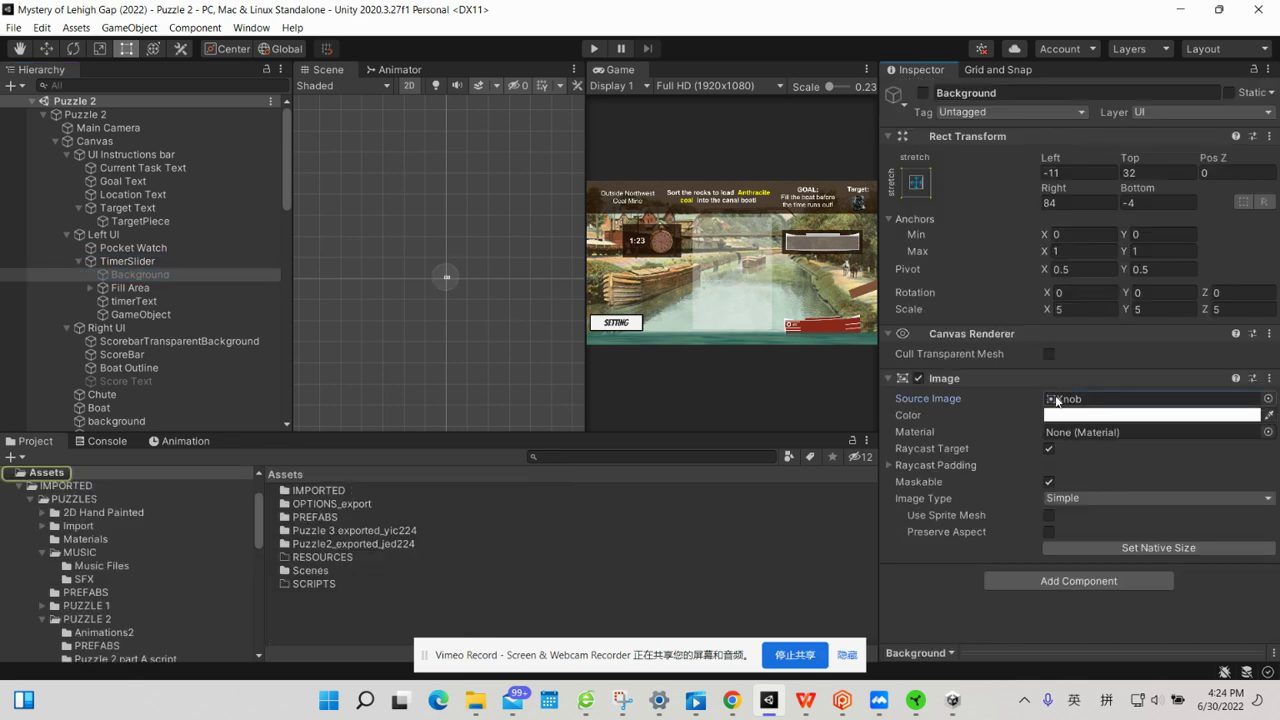
{"action": "left_click", "coordinate": [160, 288]}
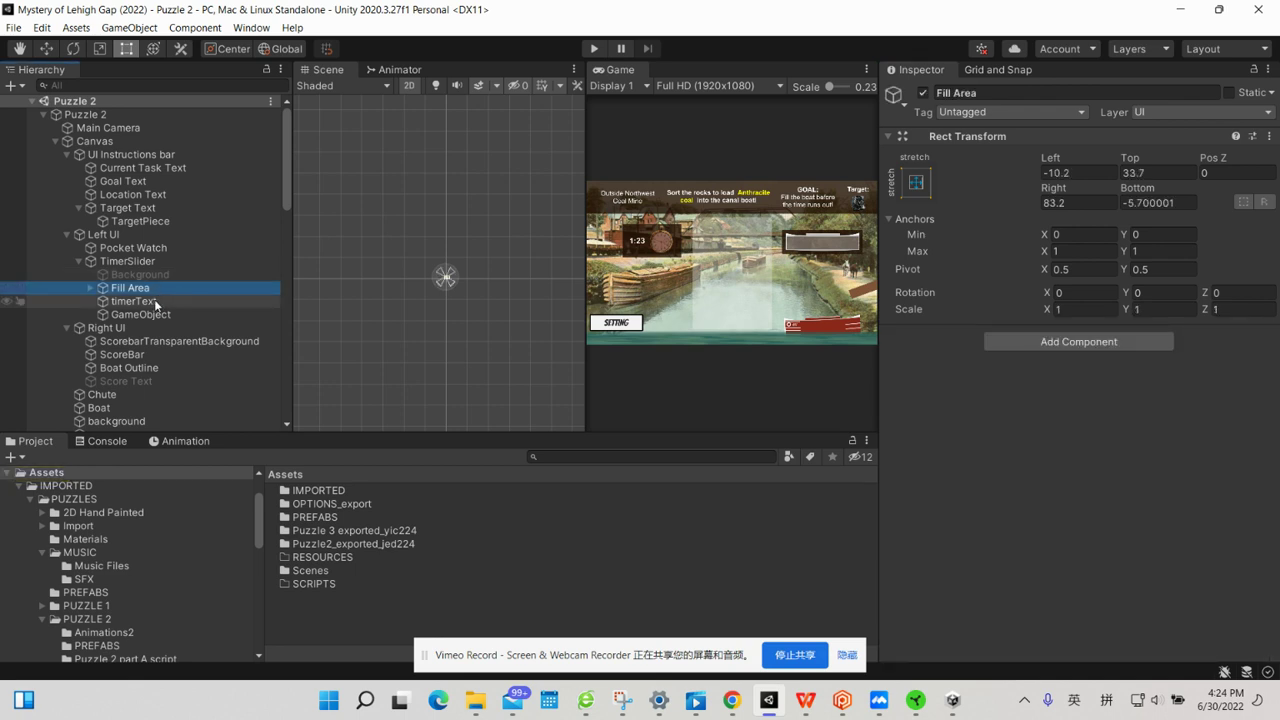
Check timerText and Fill's Knob sprite, then view GameObject's Game Timer script (Game Time 120).
{"action": "left_click", "coordinate": [155, 302]}
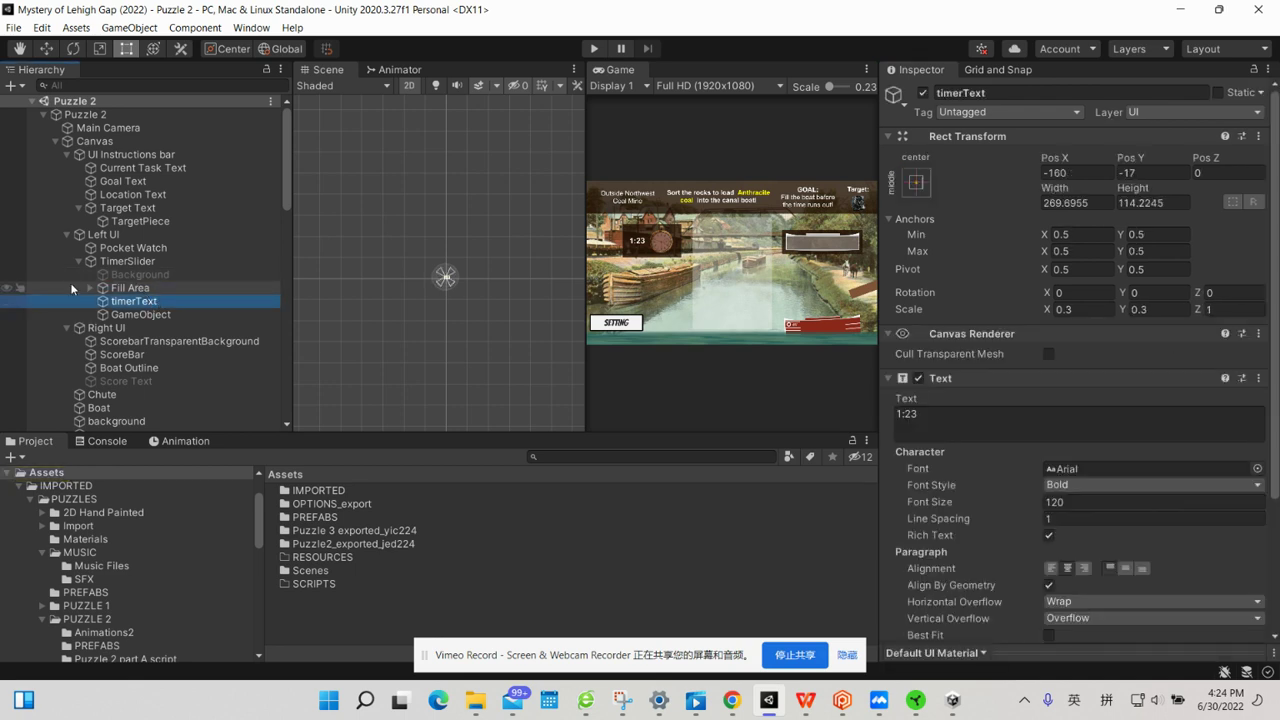
{"action": "left_click", "coordinate": [90, 288]}
{"action": "left_click", "coordinate": [137, 299]}
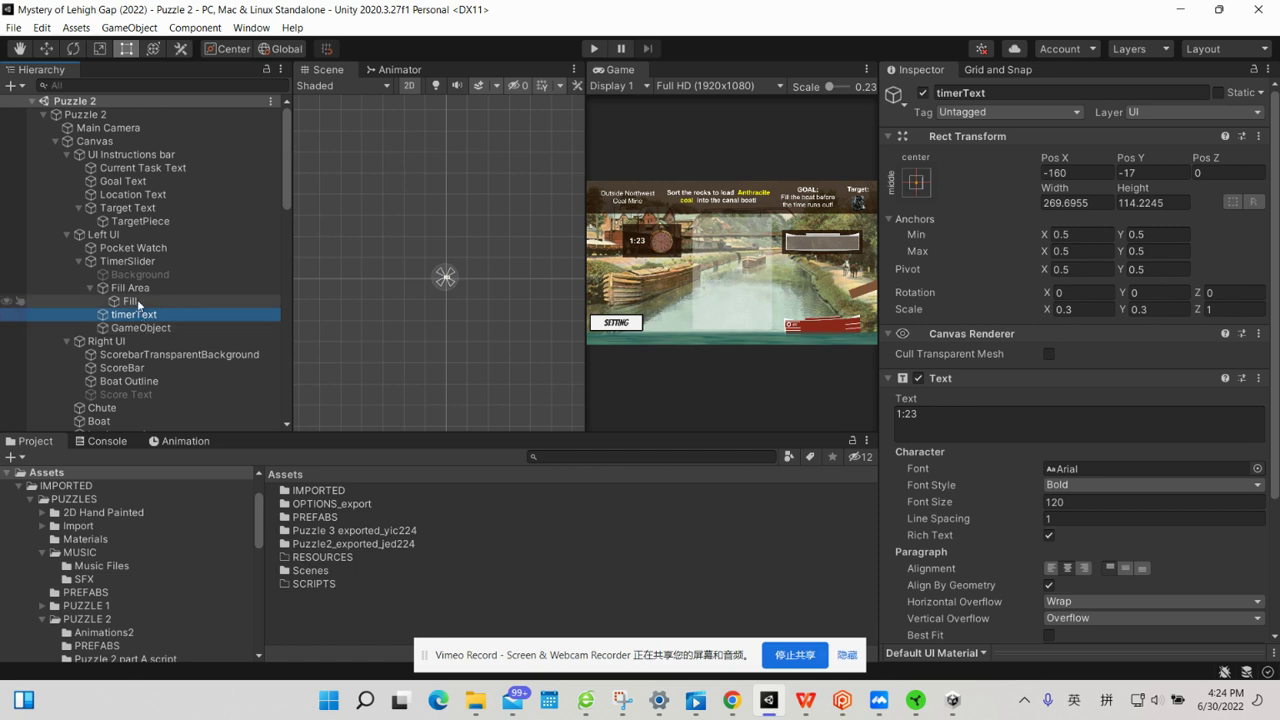
{"action": "left_click", "coordinate": [1060, 417]}
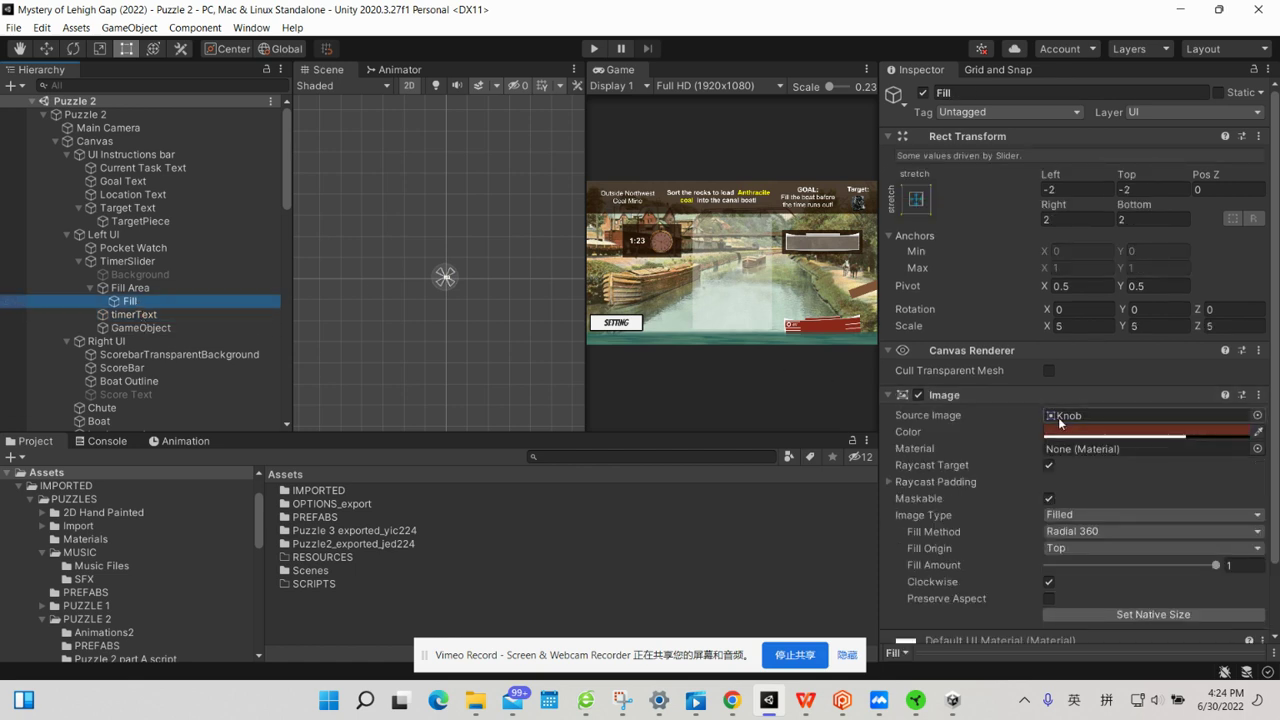
{"action": "left_click", "coordinate": [138, 315]}
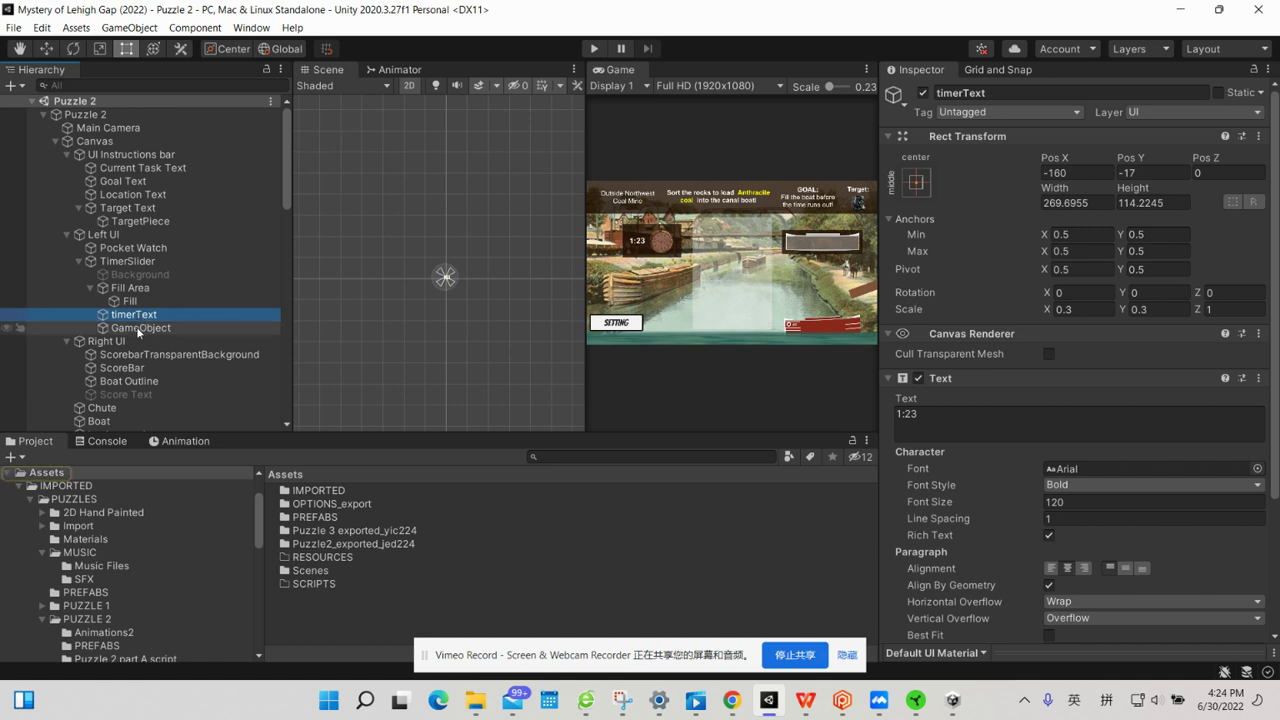
{"action": "left_click", "coordinate": [138, 329]}
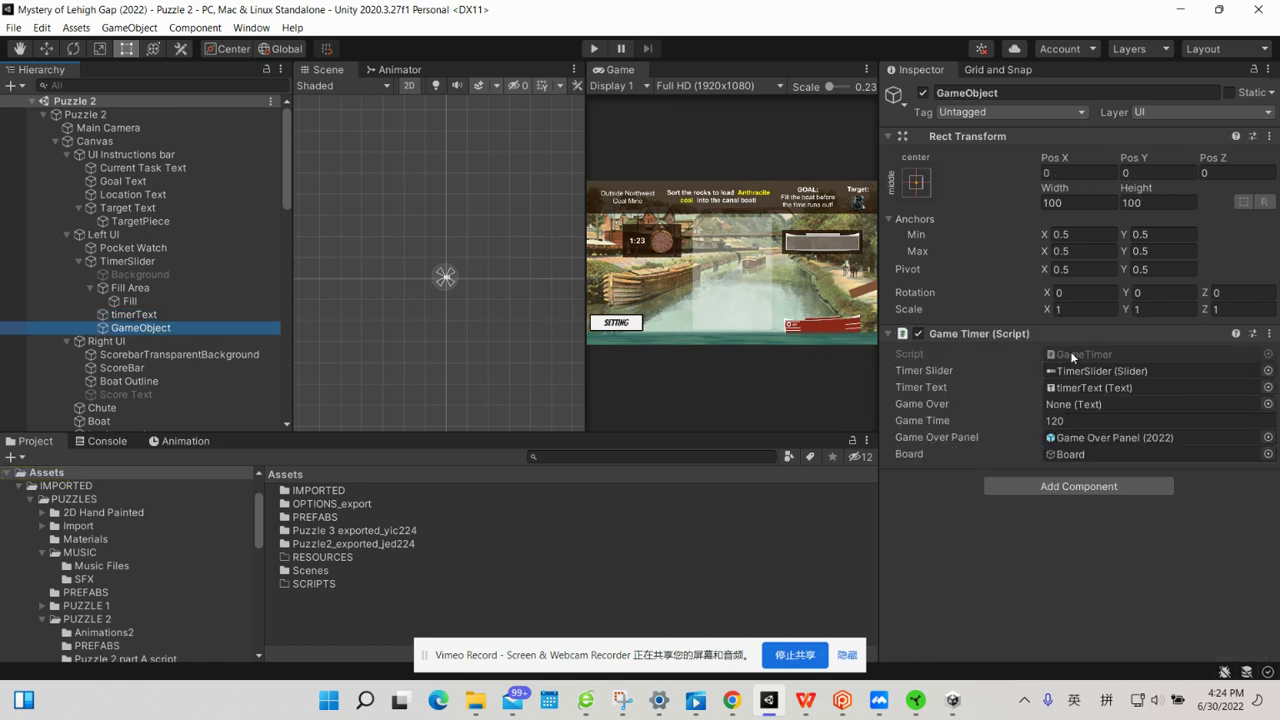
Ping the GameTimer script and the Board reference, then inspect Right UI's sliced Background image.
{"action": "left_click", "coordinate": [1072, 357]}
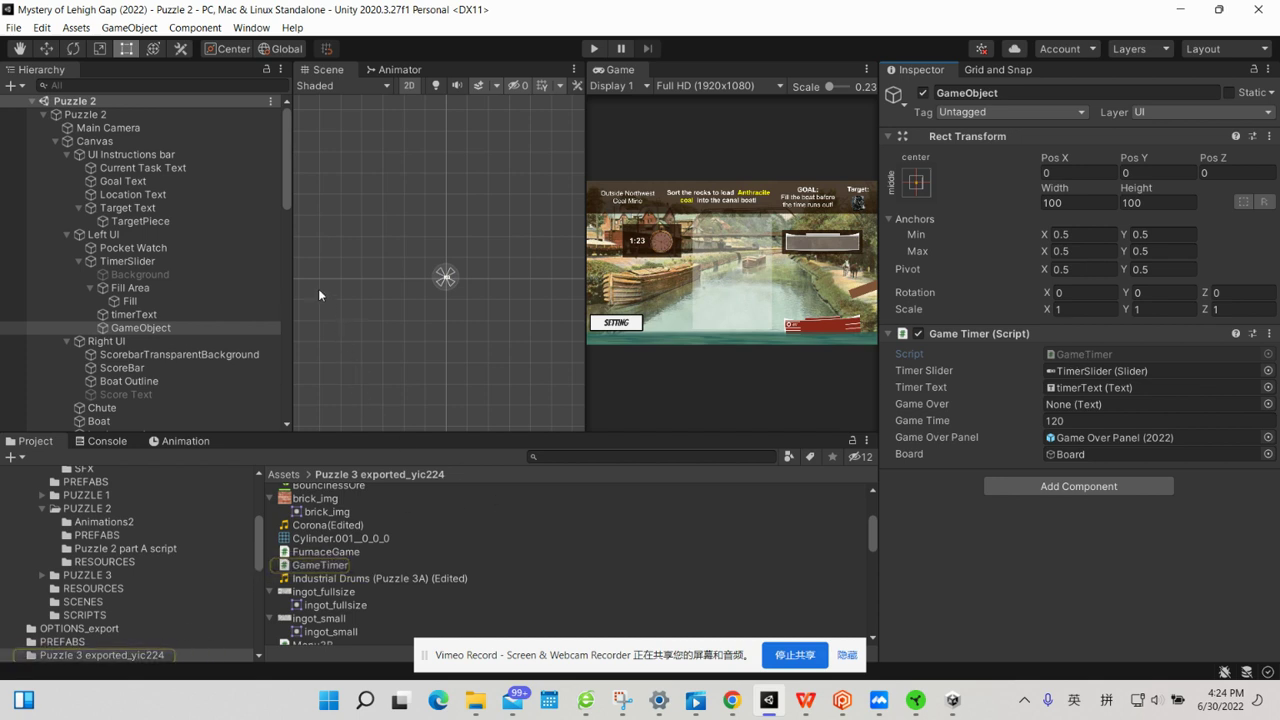
{"action": "scroll", "coordinate": [191, 566], "scroll_direction": "down", "scroll_amount": 2}
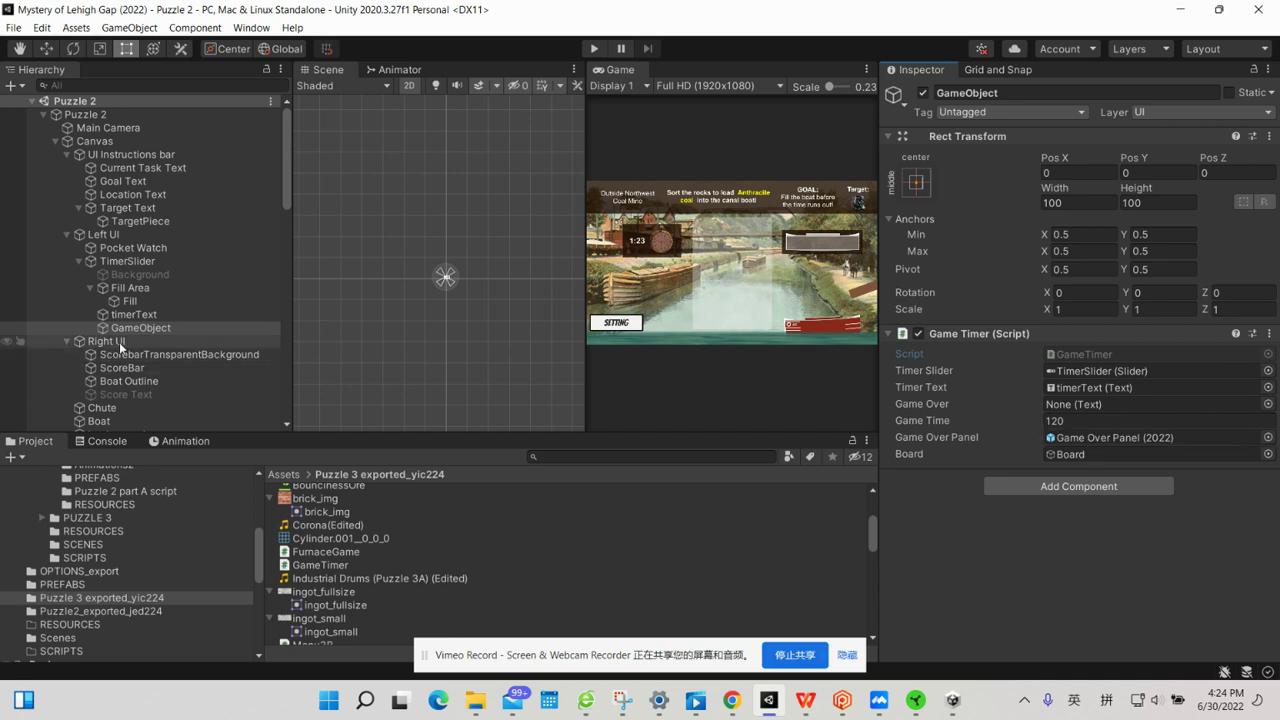
{"action": "left_click", "coordinate": [1065, 455]}
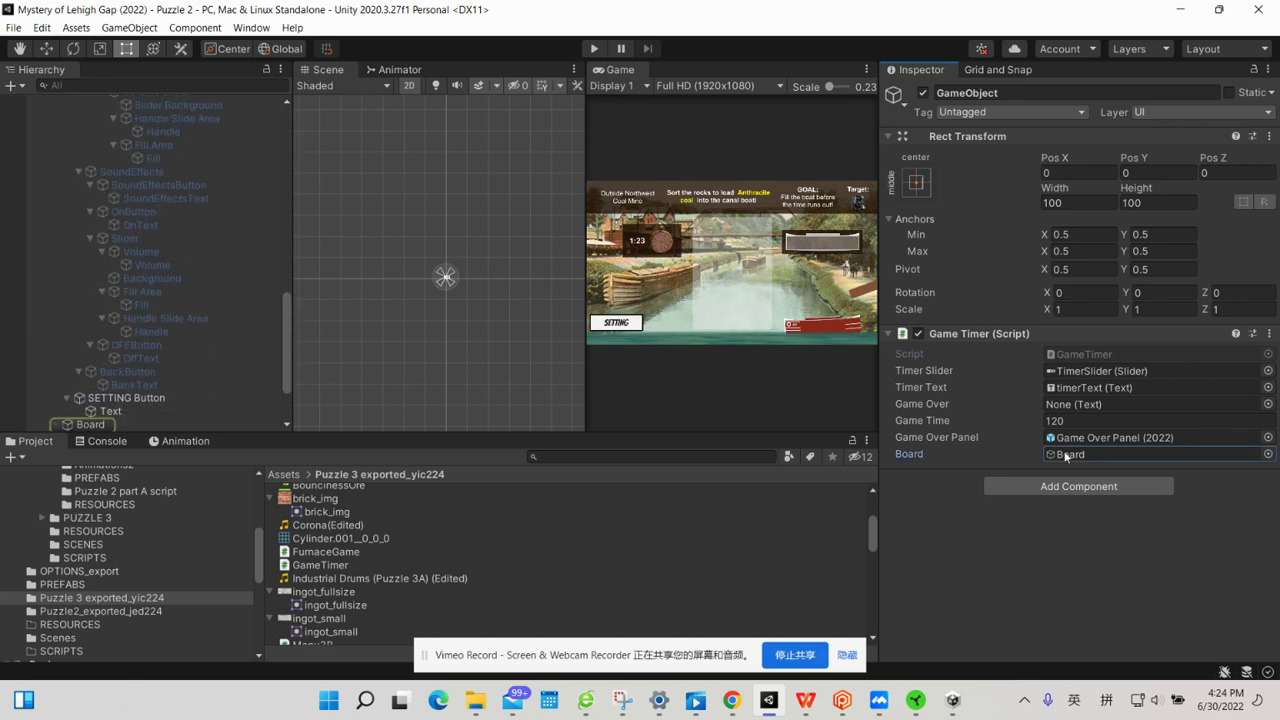
{"action": "scroll", "coordinate": [117, 298], "scroll_direction": "up", "scroll_amount": 3}
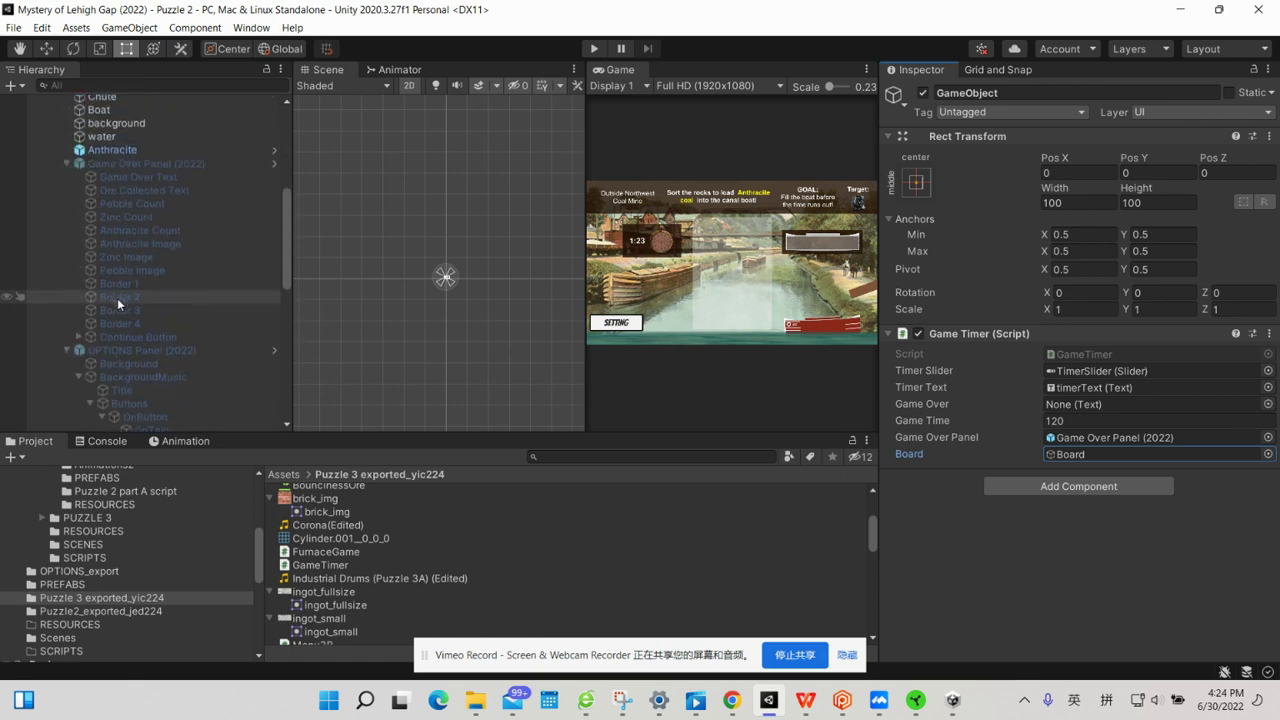
{"action": "scroll", "coordinate": [117, 298], "scroll_direction": "up", "scroll_amount": 3}
{"action": "scroll", "coordinate": [117, 298], "scroll_direction": "up", "scroll_amount": 3}
{"action": "scroll", "coordinate": [117, 298], "scroll_direction": "up", "scroll_amount": 2}
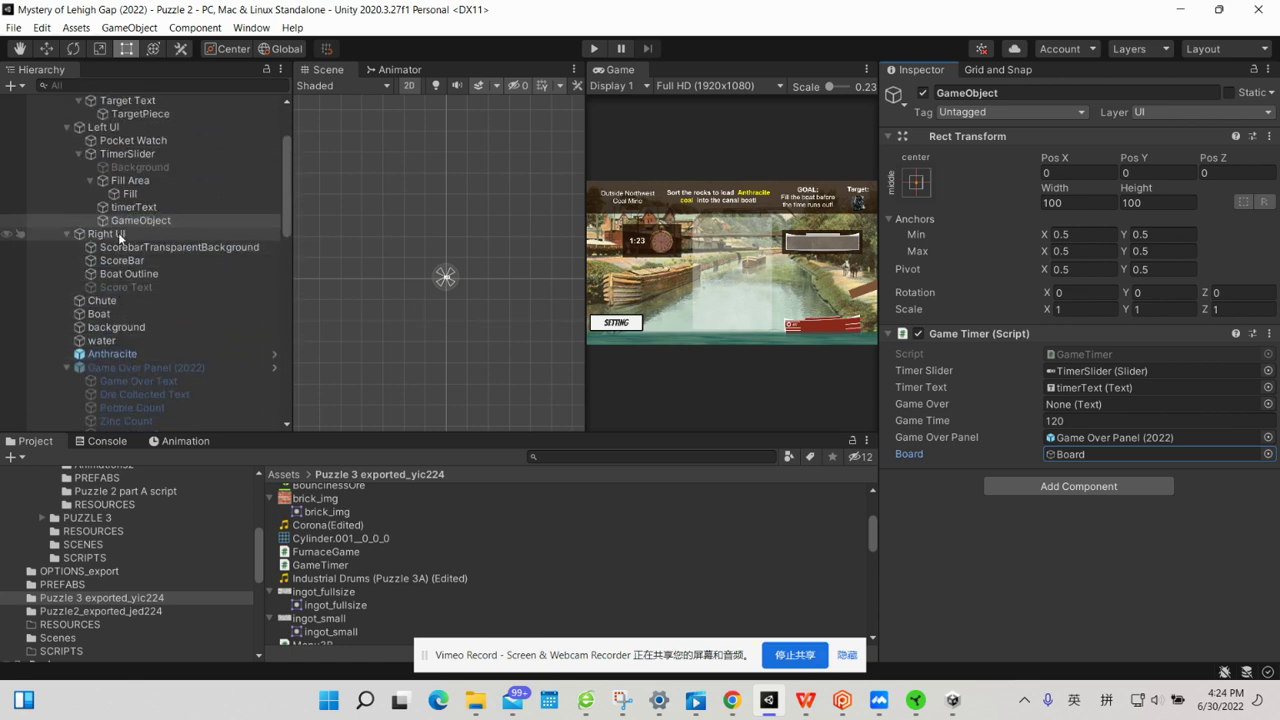
{"action": "left_click", "coordinate": [118, 236]}
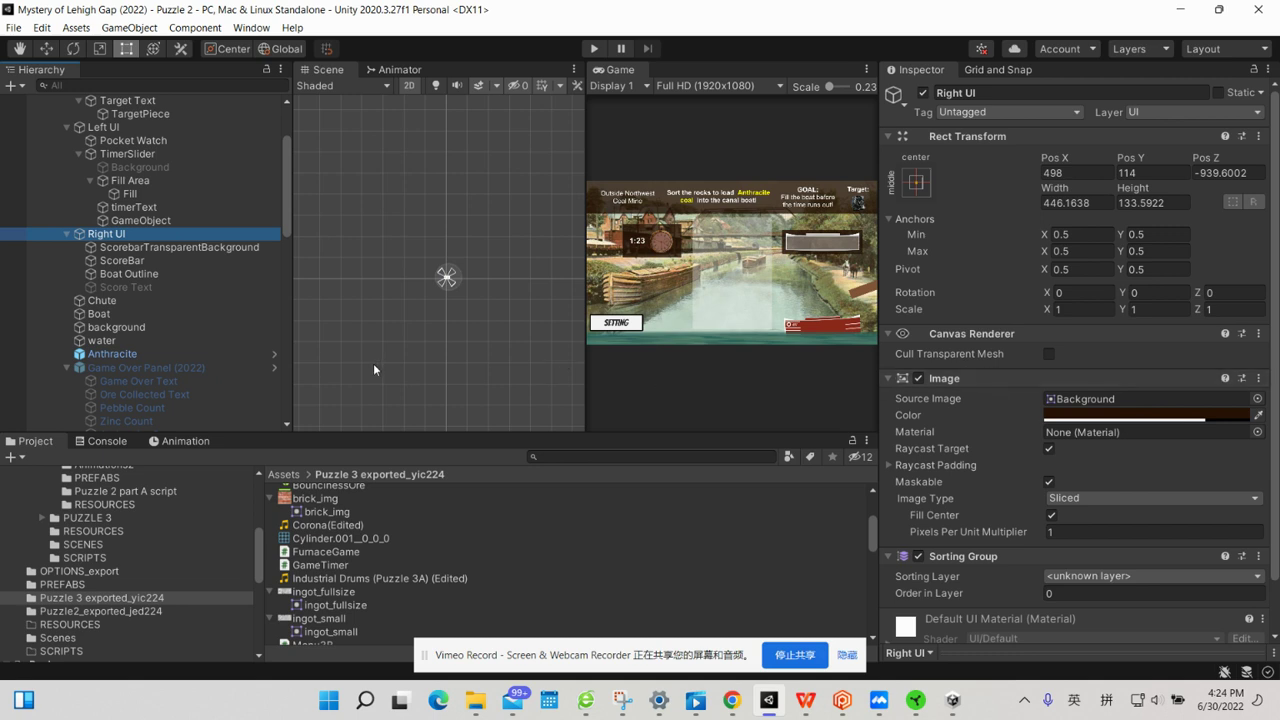
Ping ScoreBar's anthracite_pile sprite and drag it into Puzzle2_exported_jed224.
{"action": "scroll", "coordinate": [953, 369], "scroll_direction": "down", "scroll_amount": 2}
{"action": "scroll", "coordinate": [953, 369], "scroll_direction": "up", "scroll_amount": 2}
{"action": "scroll", "coordinate": [953, 369], "scroll_direction": "down", "scroll_amount": 2}
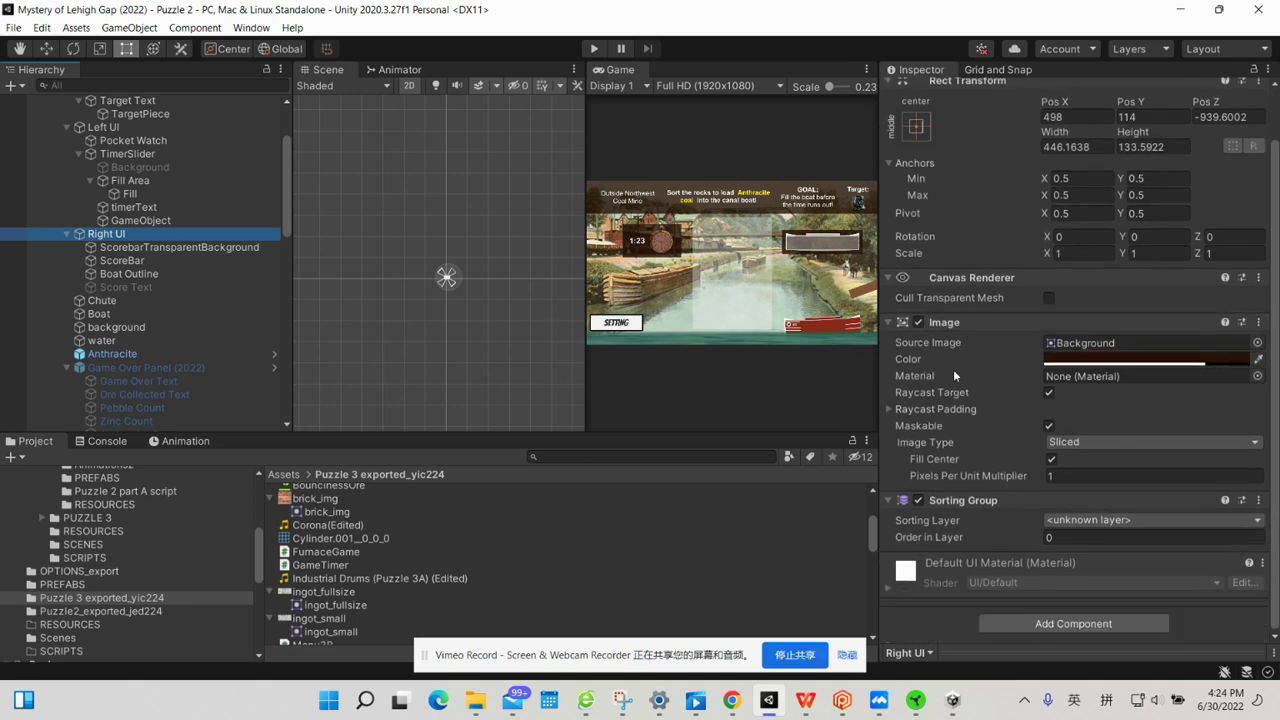
{"action": "left_click", "coordinate": [153, 247]}
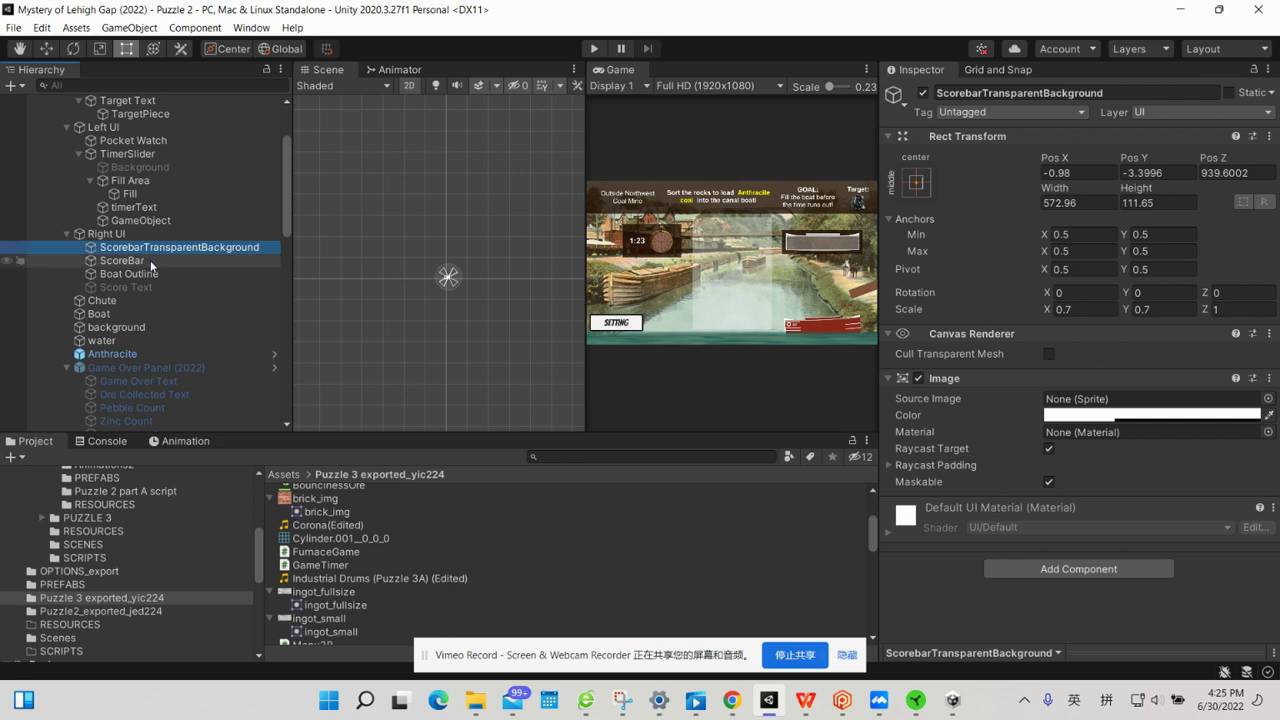
{"action": "left_click", "coordinate": [151, 263]}
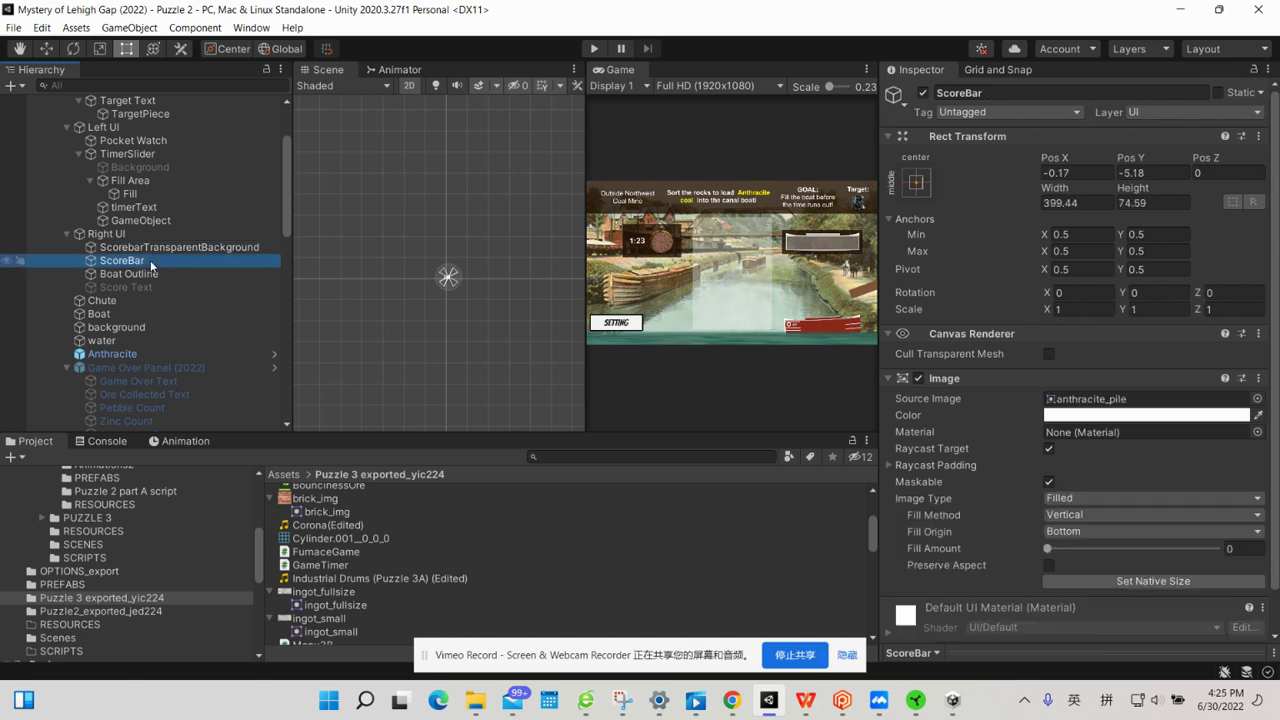
{"action": "left_click", "coordinate": [1081, 405]}
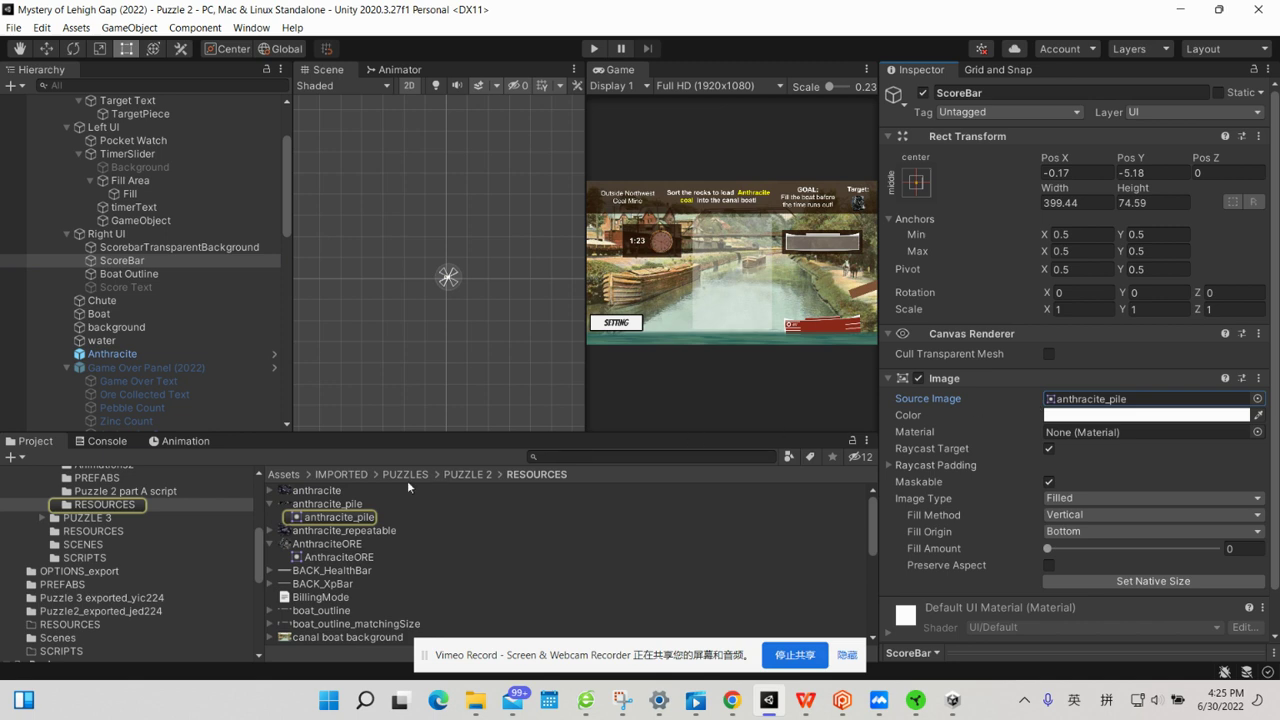
{"action": "left_click", "coordinate": [329, 506]}
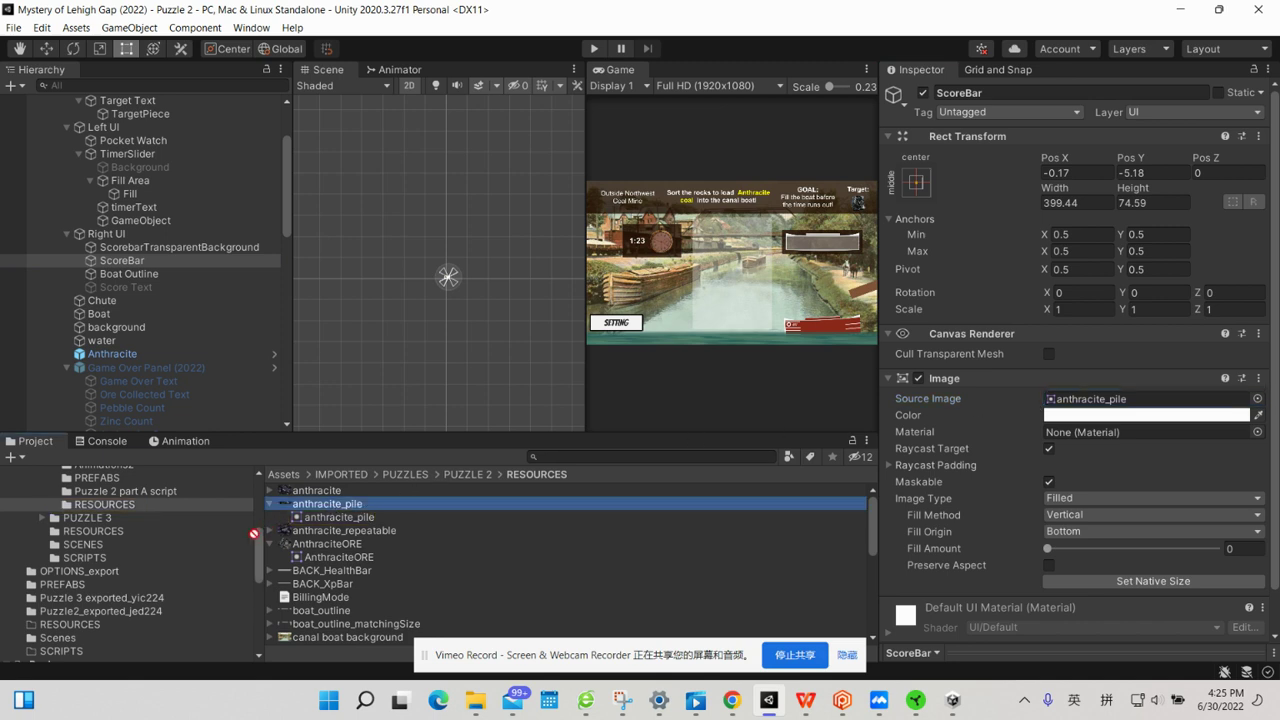
{"action": "left_click_drag", "start_coordinate": [329, 504], "coordinate": [118, 615]}
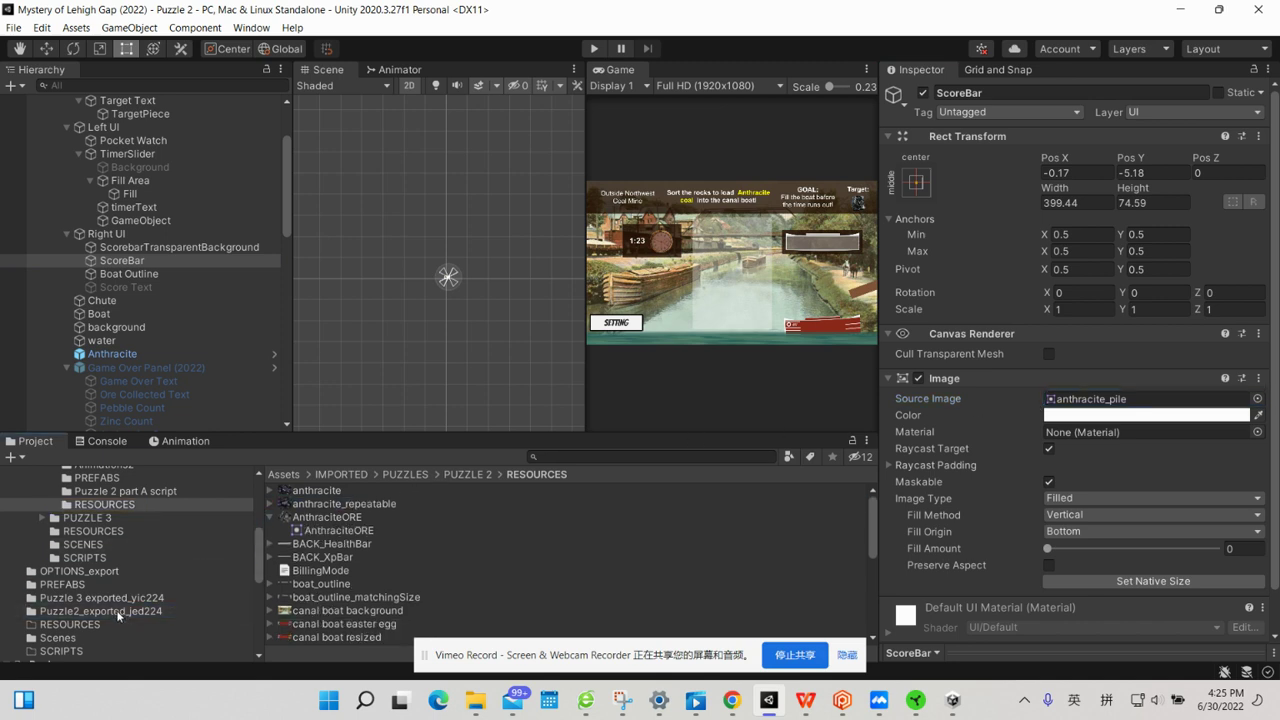
Ping Boat Outline's boat_outline_matchingSize sprite and move it into the exported puzzle folder.
{"action": "left_click", "coordinate": [160, 274]}
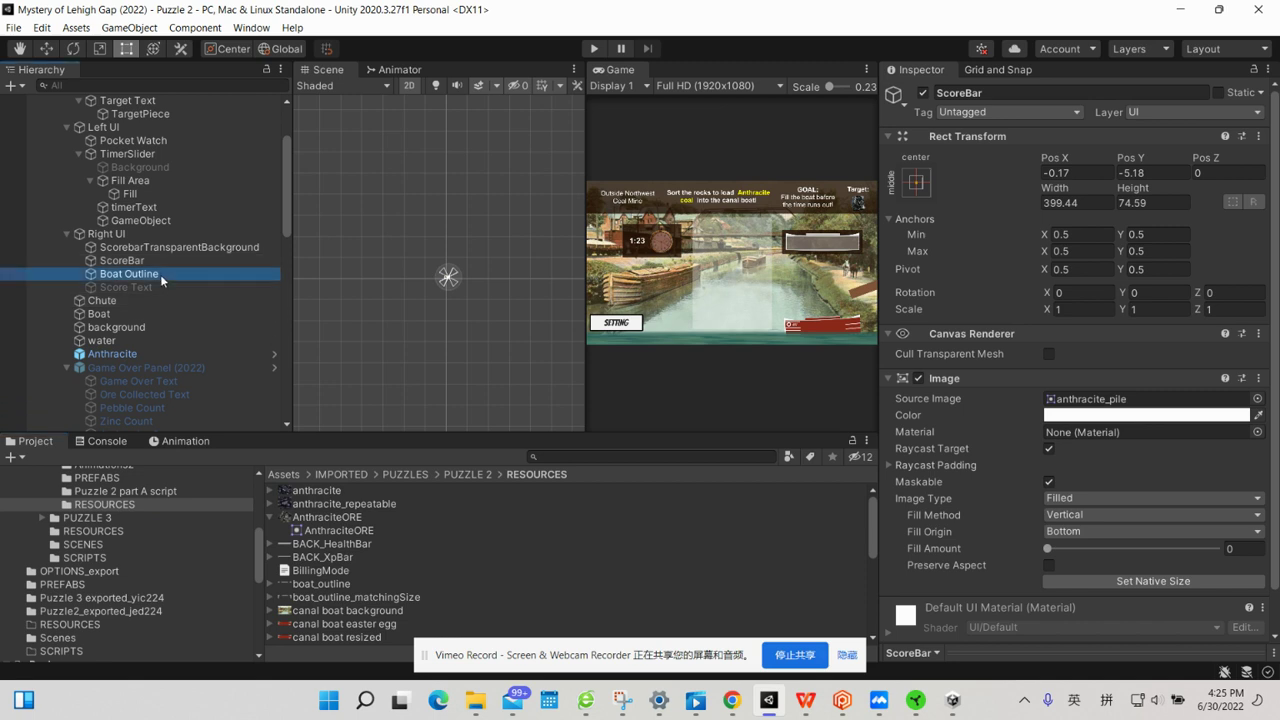
{"action": "left_click", "coordinate": [1078, 399]}
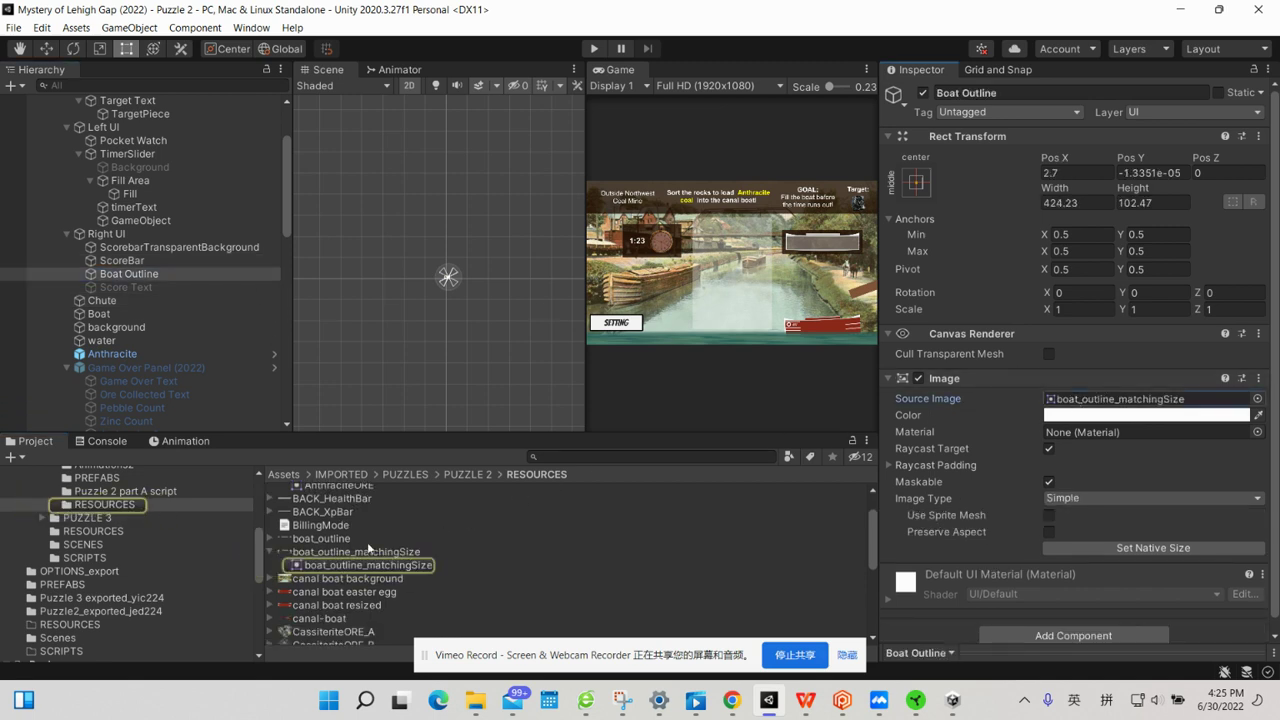
{"action": "left_click_drag", "start_coordinate": [349, 549], "coordinate": [123, 613]}
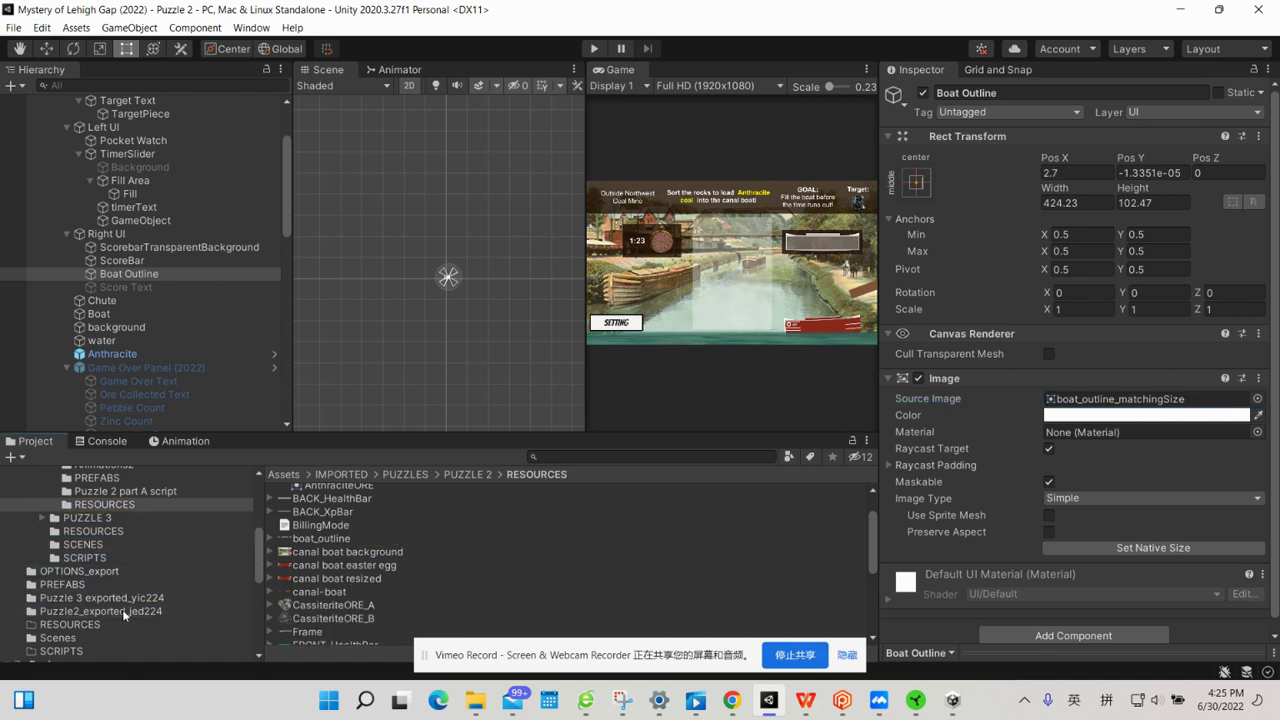
Inspect the Score Text object and the Chute object's collider and attached body.
{"action": "left_click", "coordinate": [132, 287]}
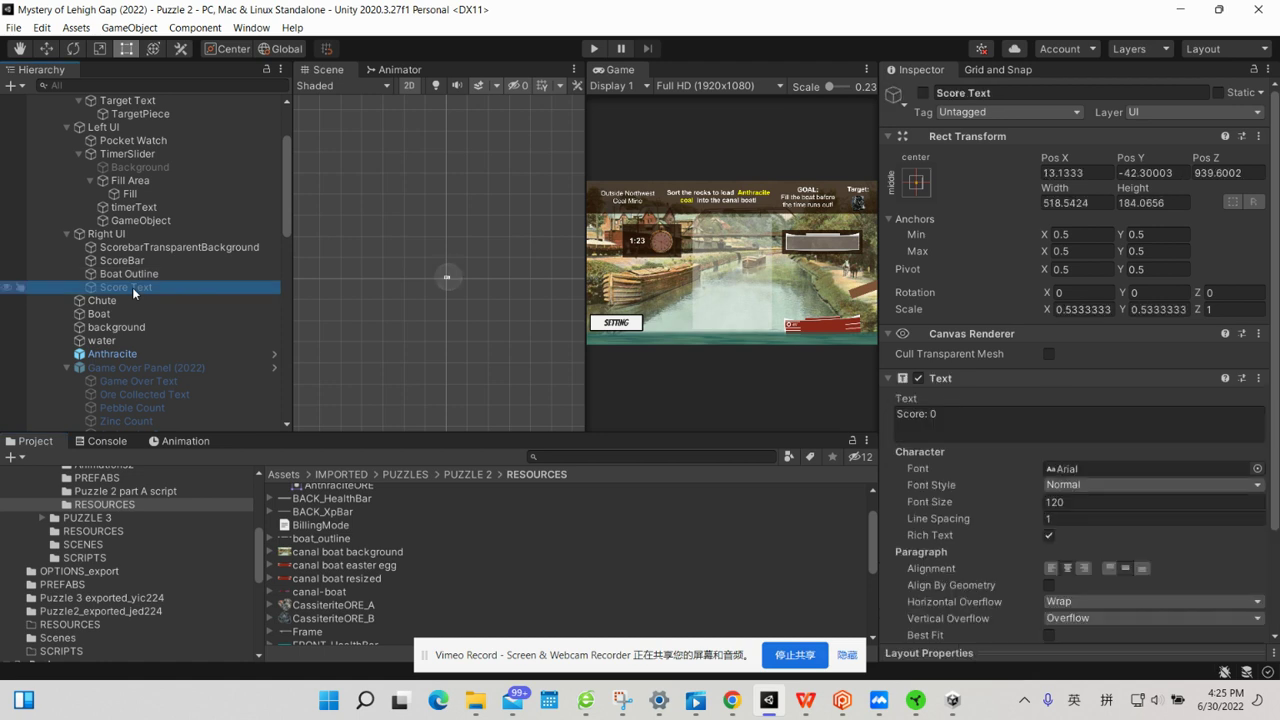
{"action": "left_click", "coordinate": [132, 301]}
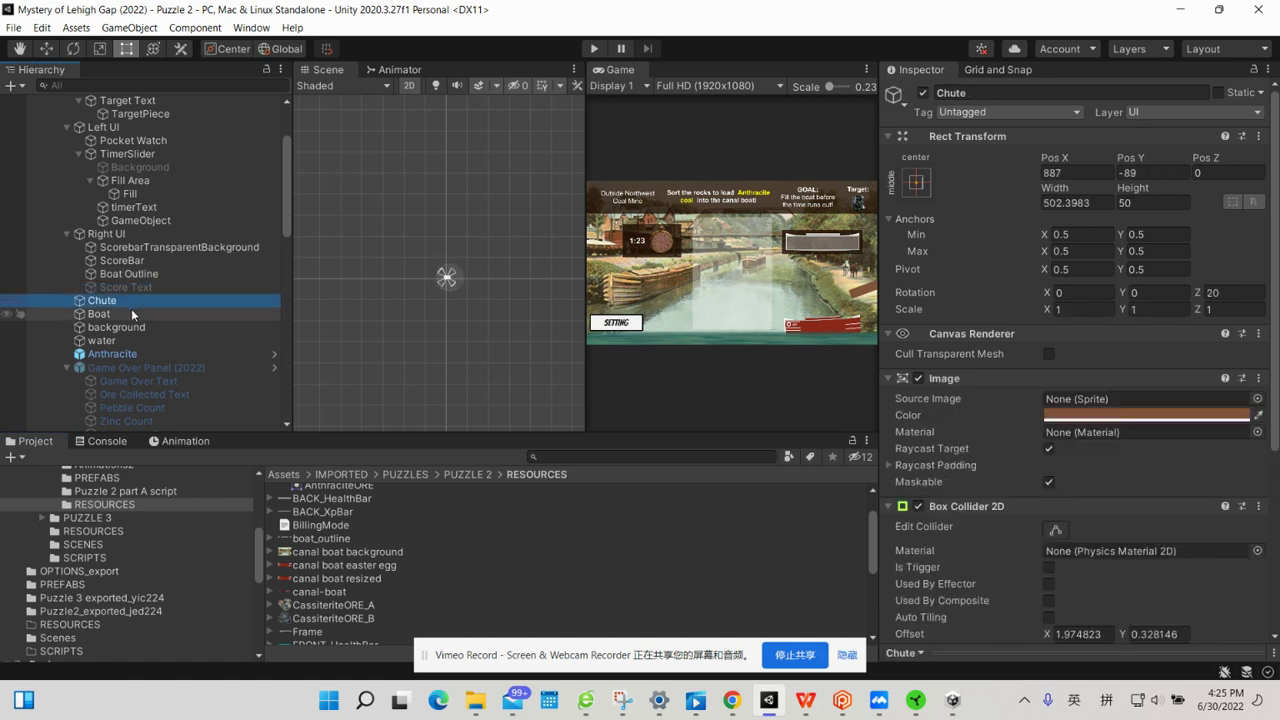
{"action": "scroll", "coordinate": [1049, 389], "scroll_direction": "down", "scroll_amount": 5}
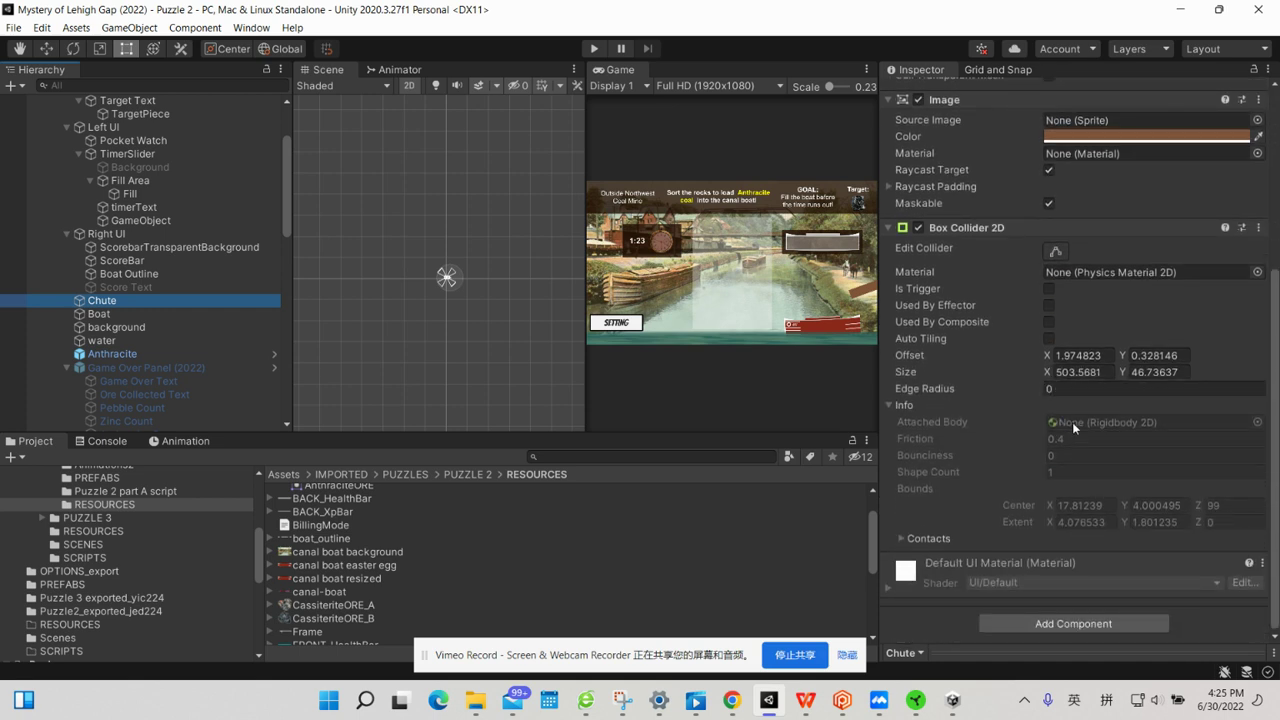
{"action": "left_click", "coordinate": [1072, 422]}
Ping the Boat's canal boat easter egg sprite and drag it into Puzzle2_exported_jed224.
{"action": "left_click", "coordinate": [135, 312]}
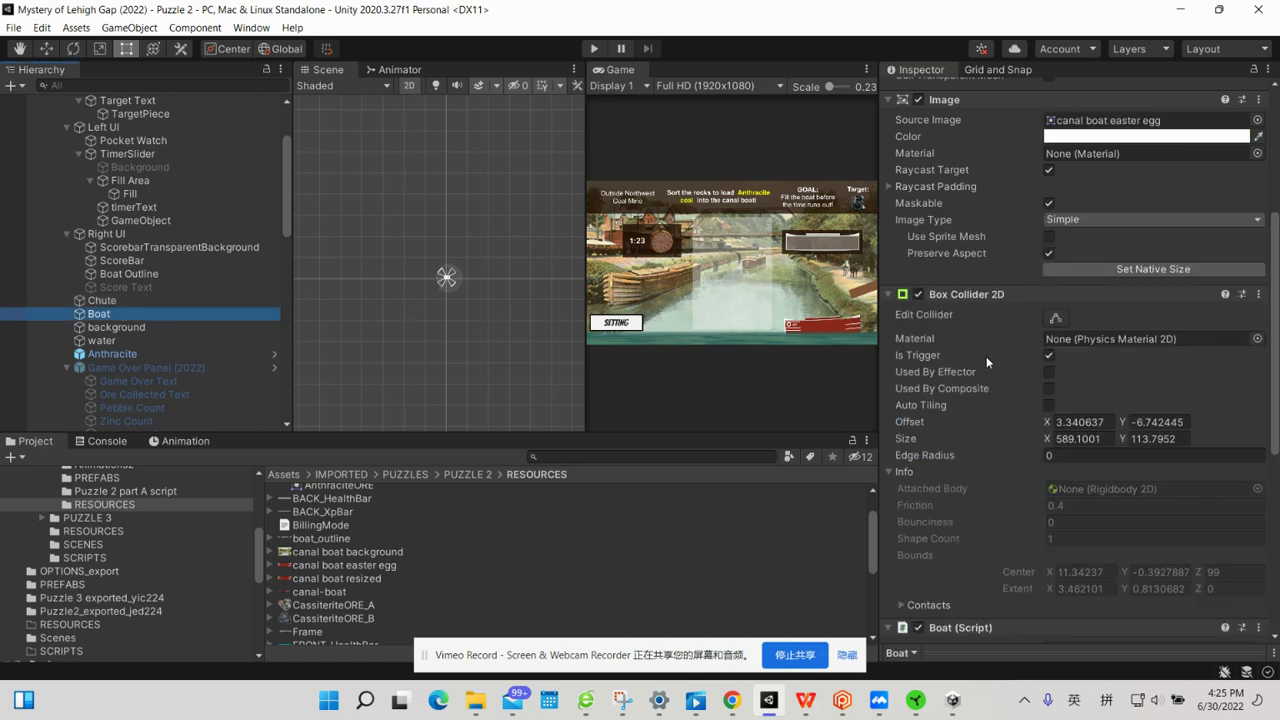
{"action": "scroll", "coordinate": [986, 356], "scroll_direction": "up", "scroll_amount": 2}
{"action": "scroll", "coordinate": [986, 356], "scroll_direction": "up", "scroll_amount": 2}
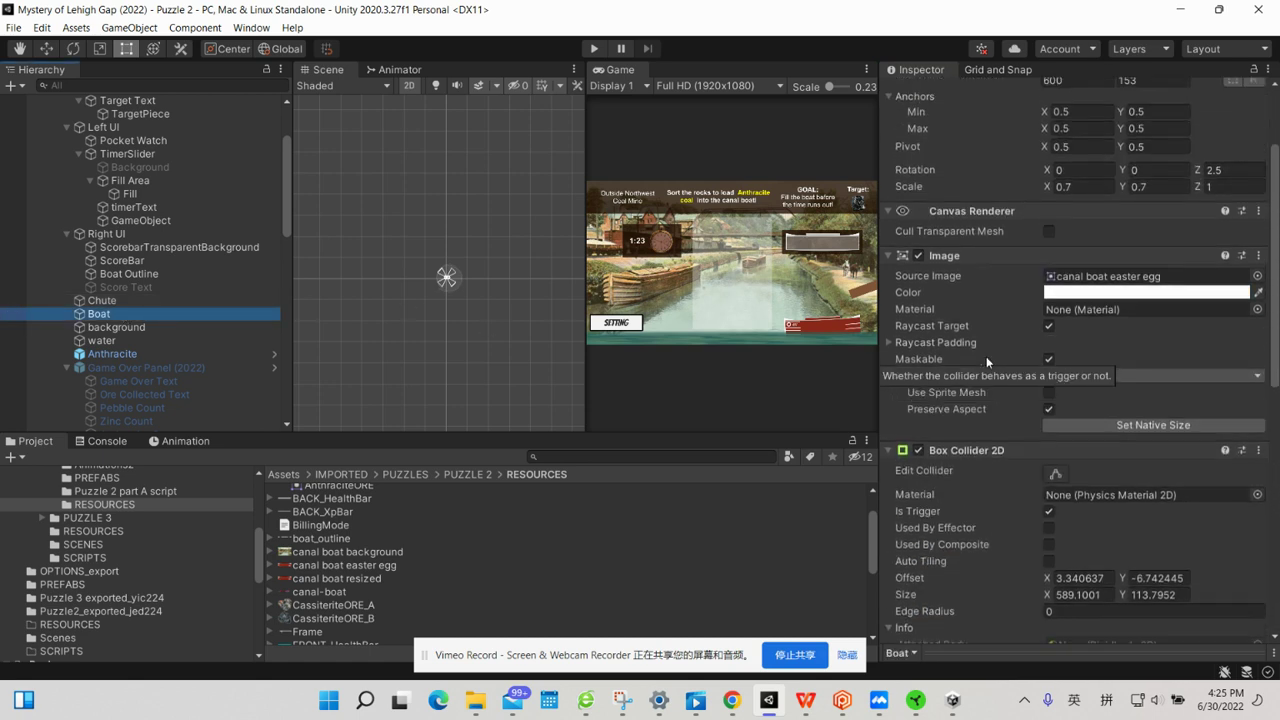
{"action": "left_click", "coordinate": [1058, 281]}
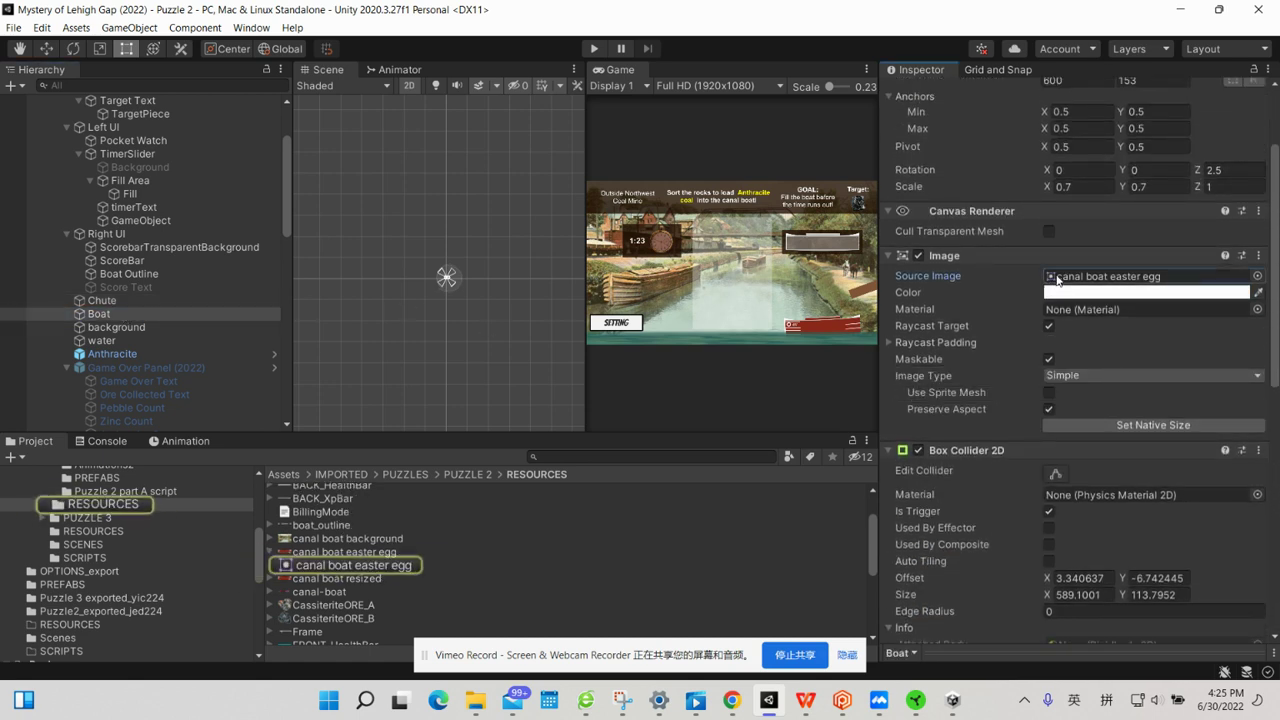
{"action": "left_click", "coordinate": [319, 551]}
{"action": "left_click_drag", "start_coordinate": [318, 548], "coordinate": [118, 613]}
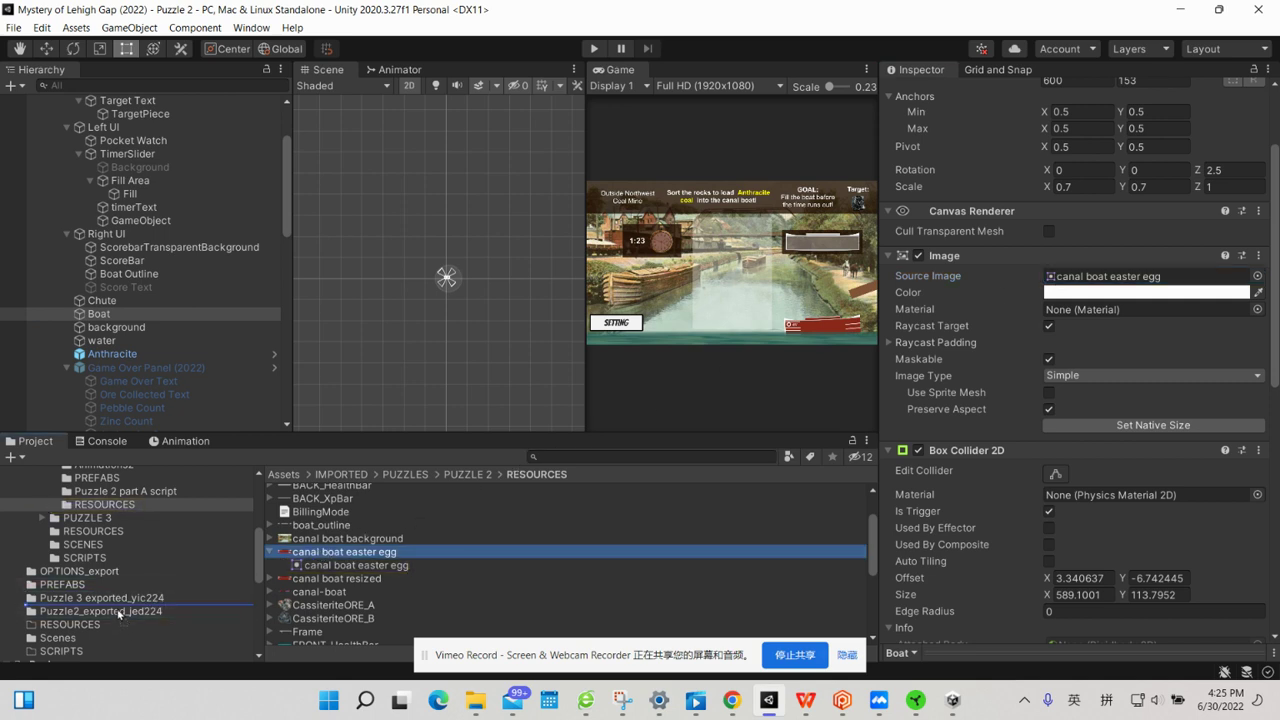
{"action": "left_click_drag", "start_coordinate": [118, 613], "coordinate": [112, 613]}
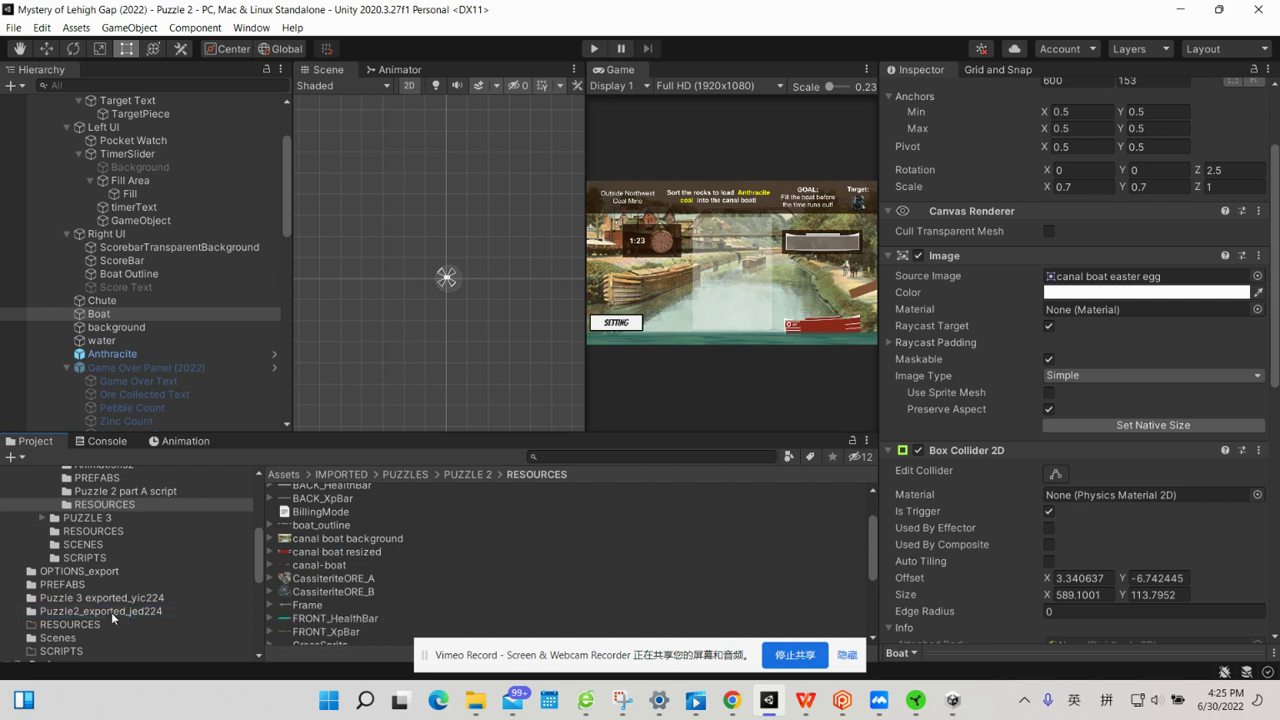
{"action": "left_click", "coordinate": [132, 326]}
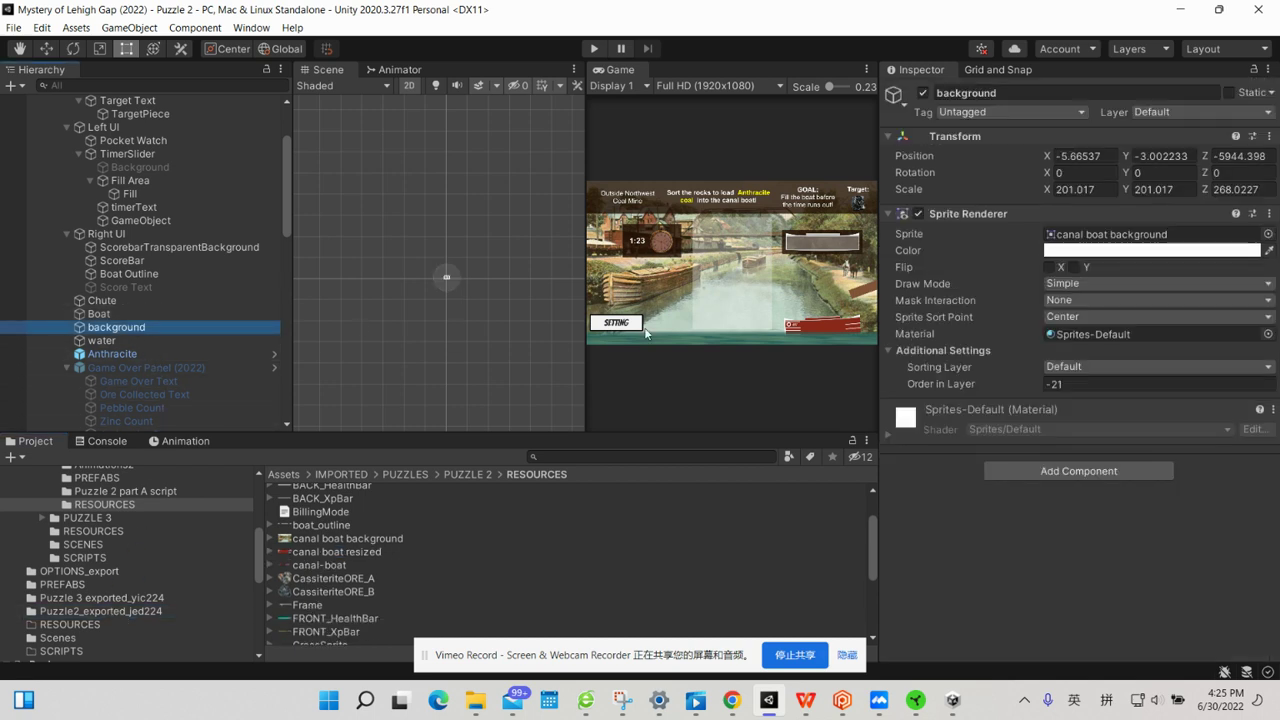
Ping the background's canal boat background sprite and move it into Puzzle2_exported_jed224.
{"action": "left_click", "coordinate": [1086, 236]}
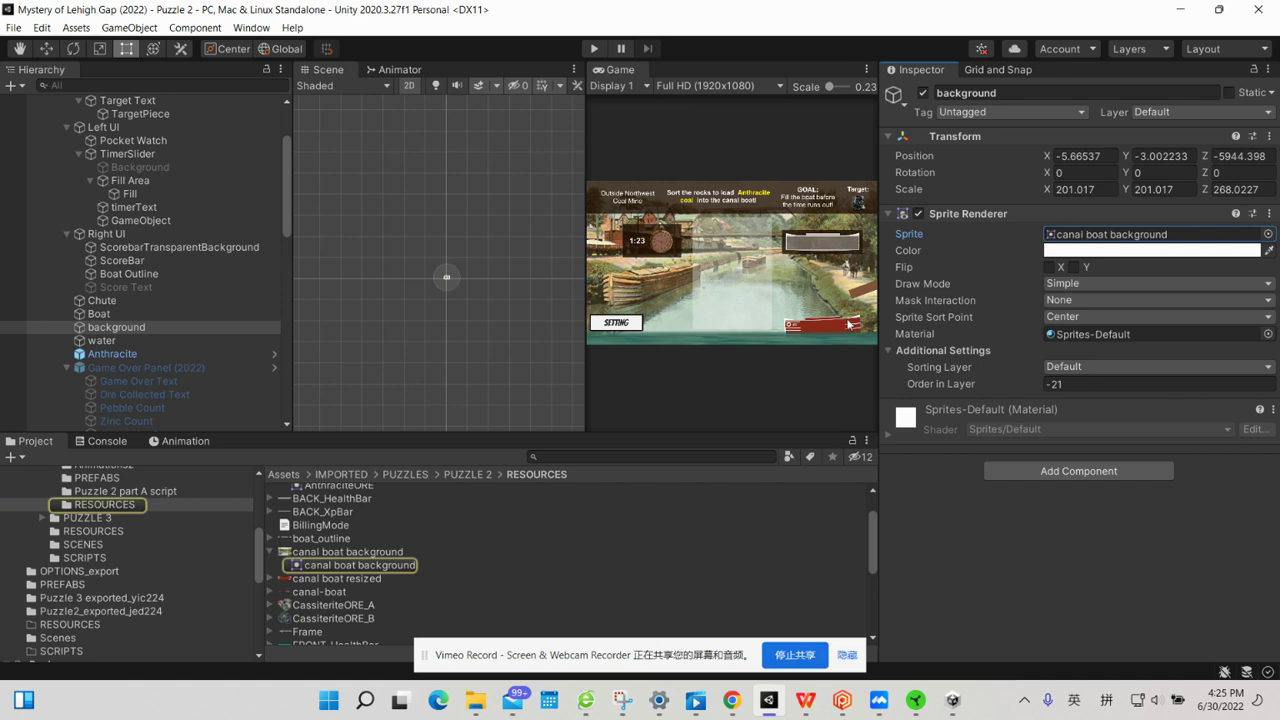
{"action": "left_click", "coordinate": [348, 552]}
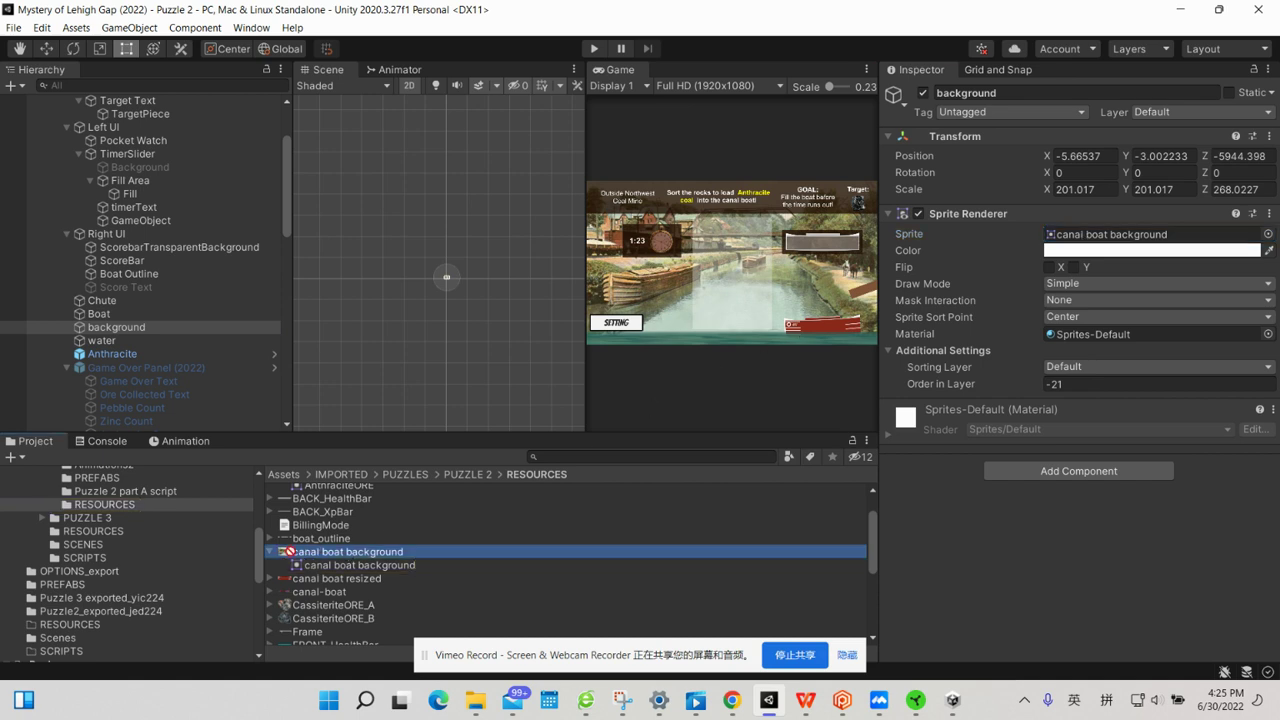
{"action": "left_click_drag", "start_coordinate": [91, 612], "coordinate": [91, 610]}
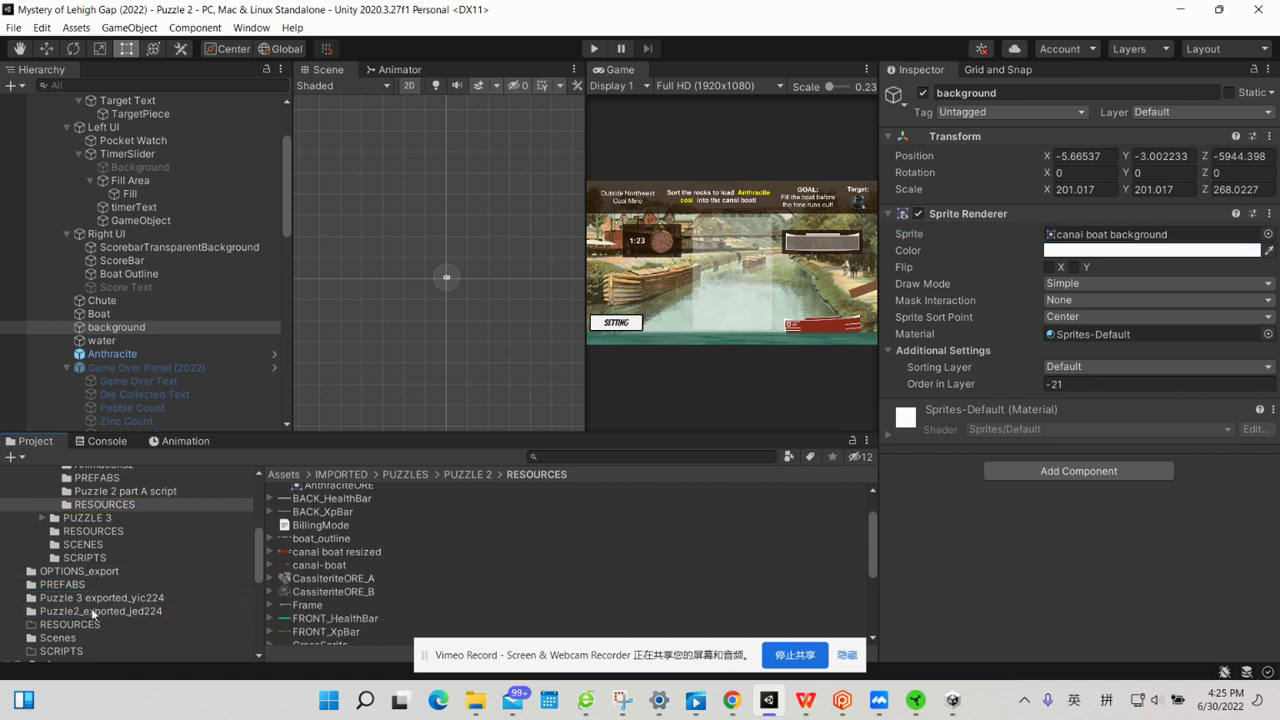
Locate the water's WaterSurface texture, then open the Puzzle2_exported_jed224 folder.
{"action": "left_click", "coordinate": [131, 342]}
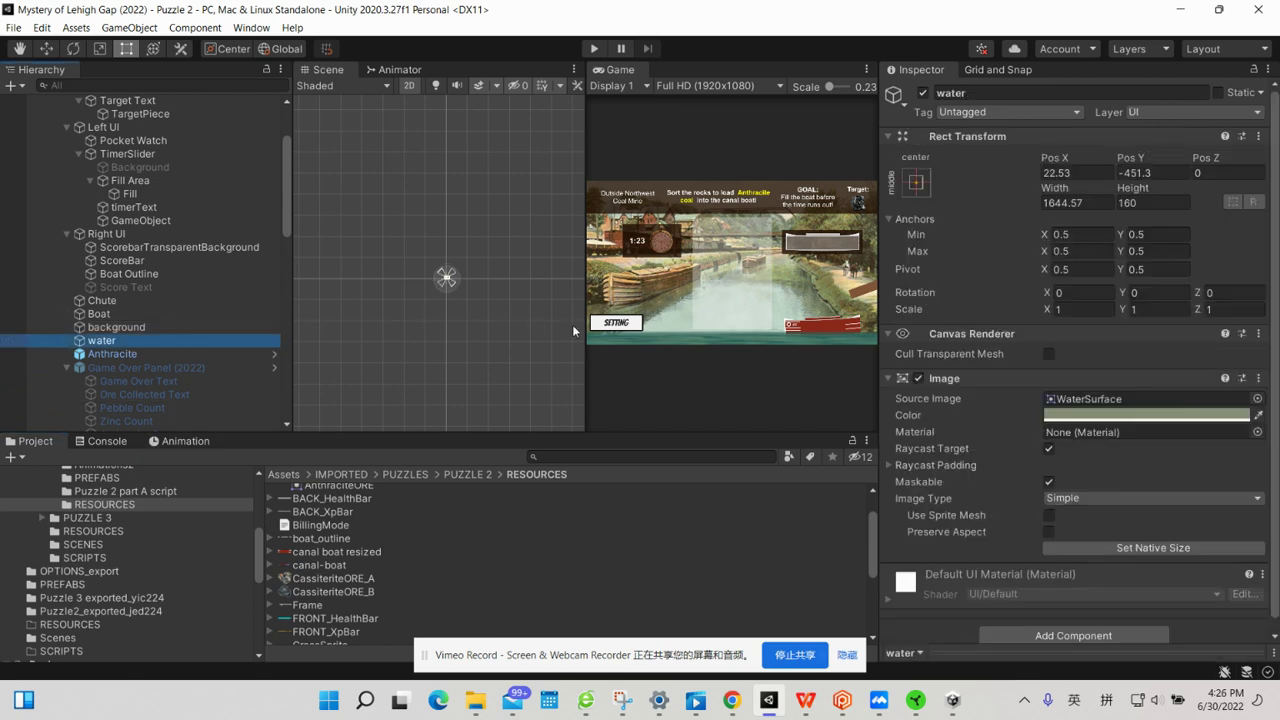
{"action": "left_click", "coordinate": [1069, 398]}
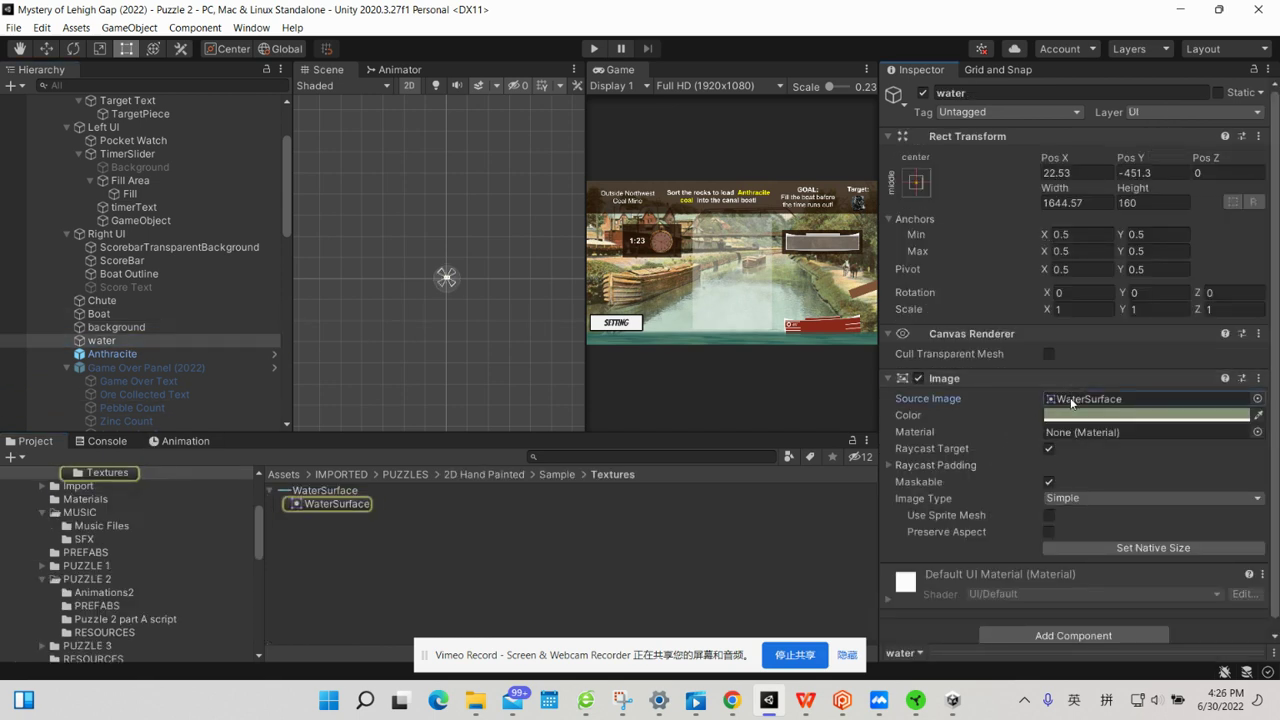
{"action": "left_click", "coordinate": [336, 492]}
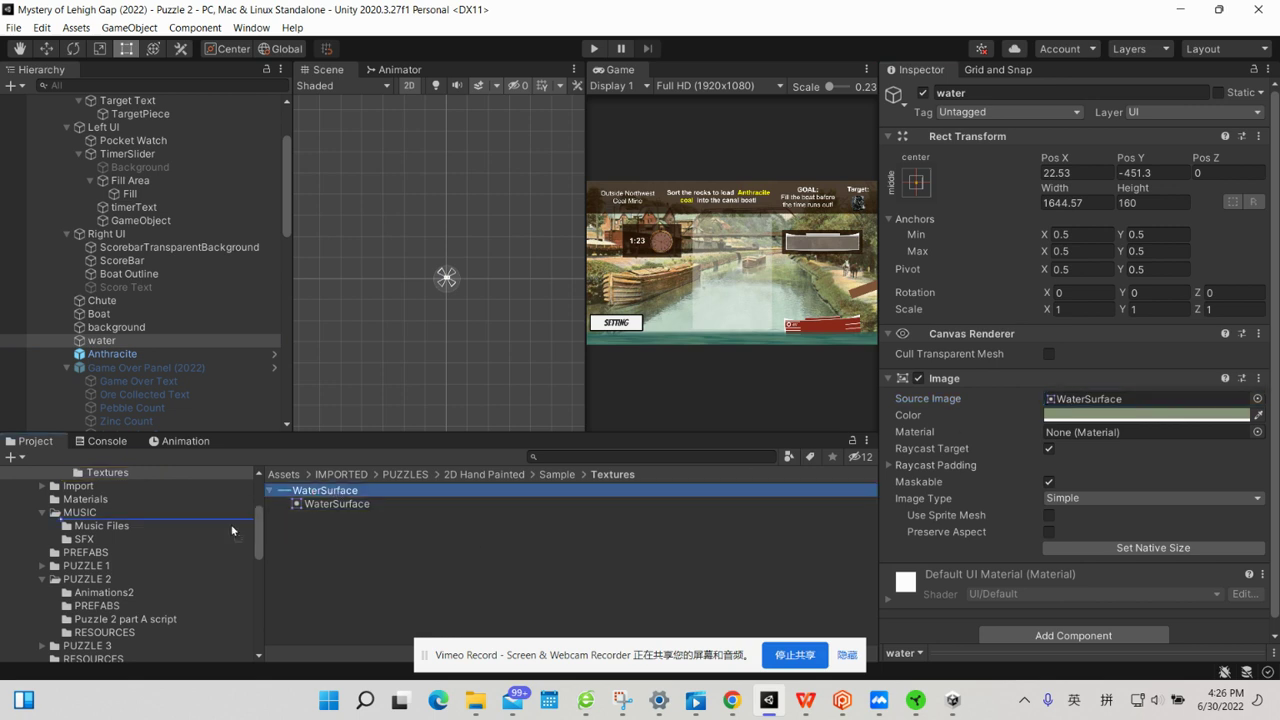
{"action": "scroll", "coordinate": [141, 592], "scroll_direction": "down", "scroll_amount": 3}
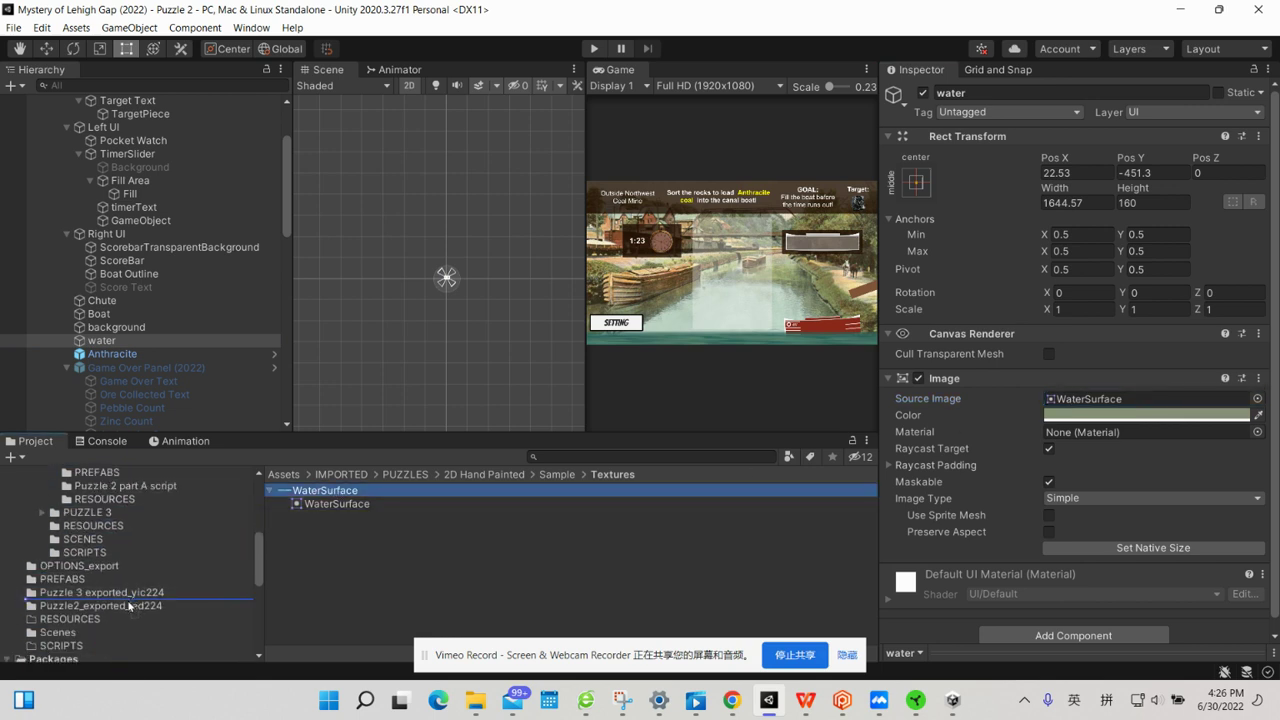
{"action": "left_click", "coordinate": [124, 605]}
{"action": "scroll", "coordinate": [124, 604], "scroll_direction": "up", "scroll_amount": 3}
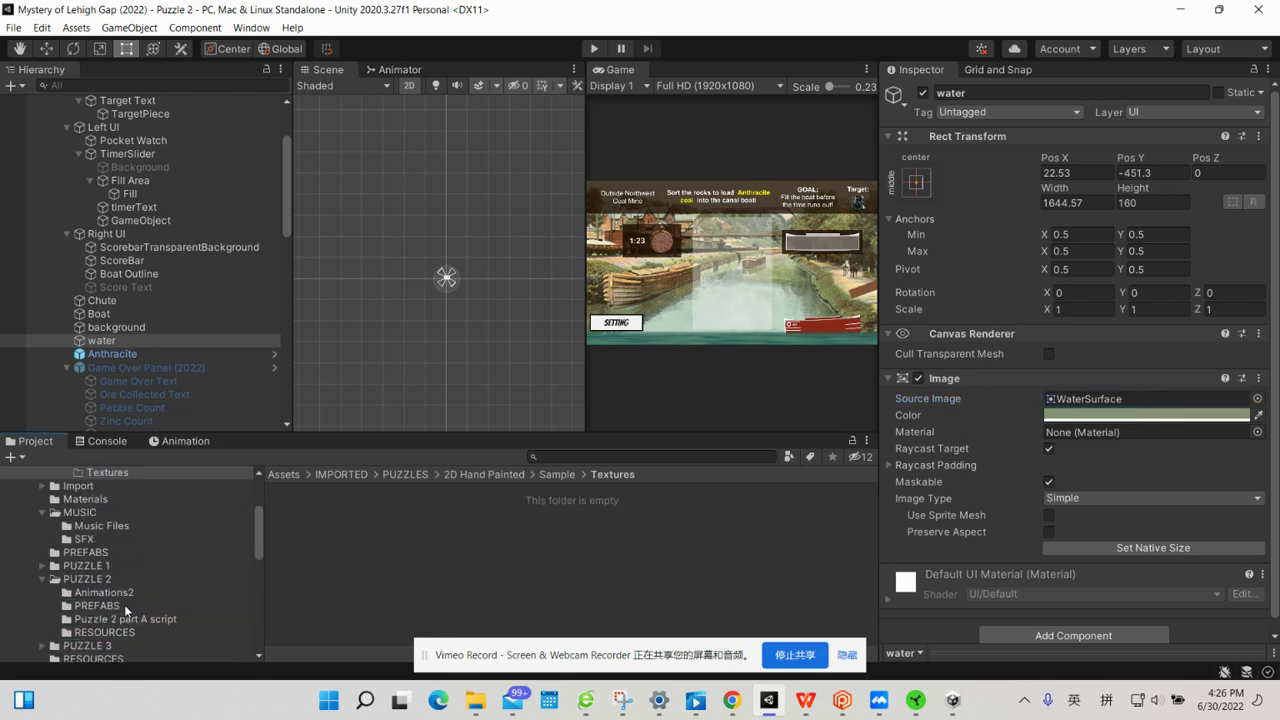
Inspect the Anthracite object and ping its AnthraciteORE sprite in PUZZLE 2 RESOURCES.
{"action": "left_click", "coordinate": [123, 352]}
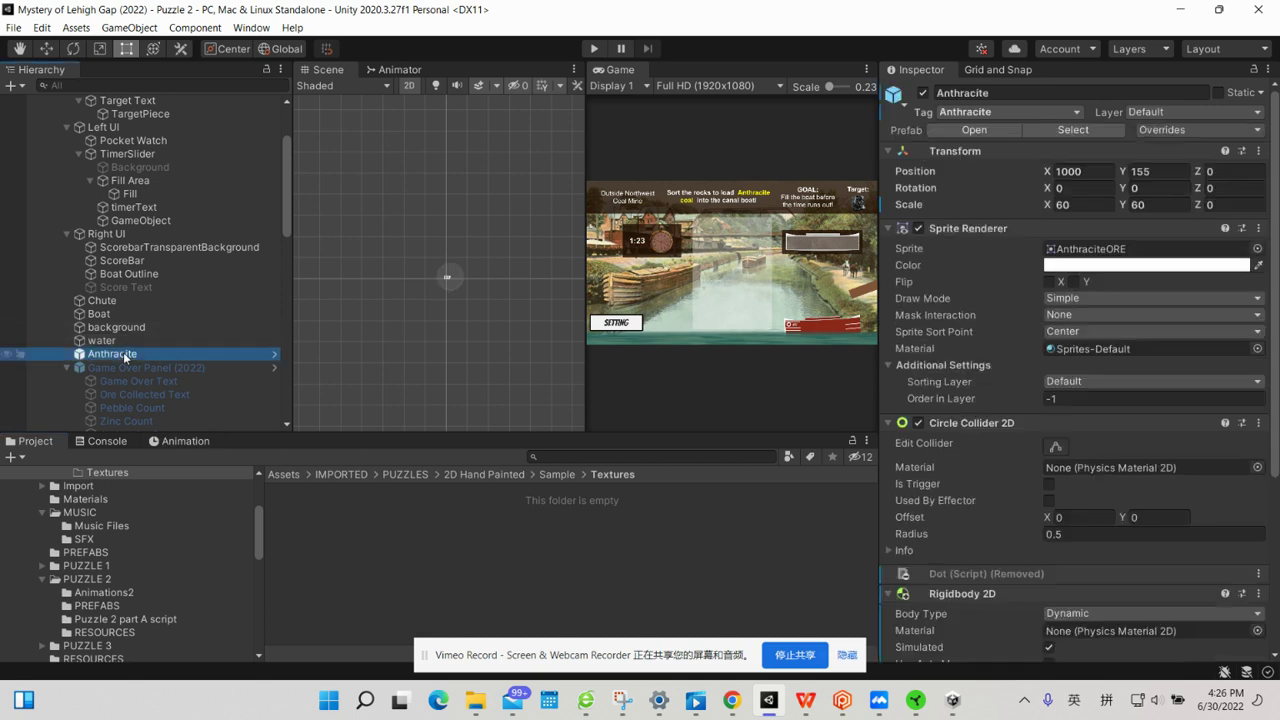
{"action": "left_click", "coordinate": [1082, 256]}
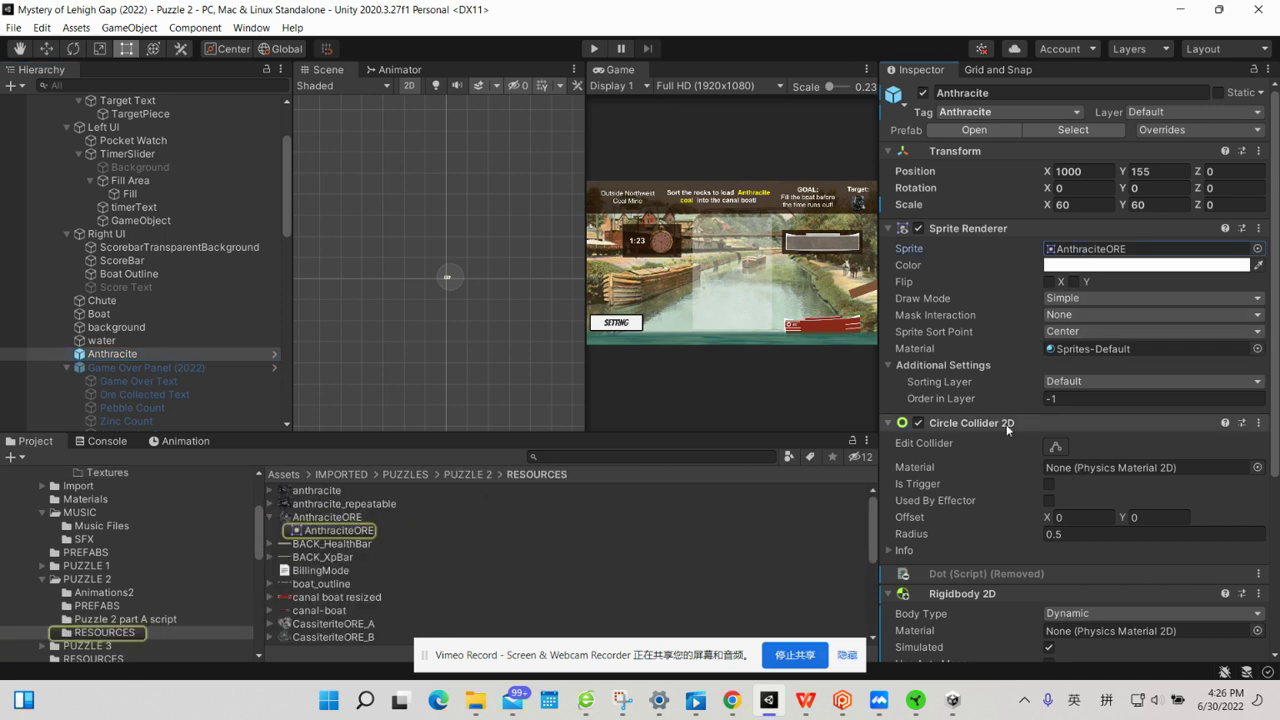
{"action": "scroll", "coordinate": [1006, 424], "scroll_direction": "down", "scroll_amount": 5}
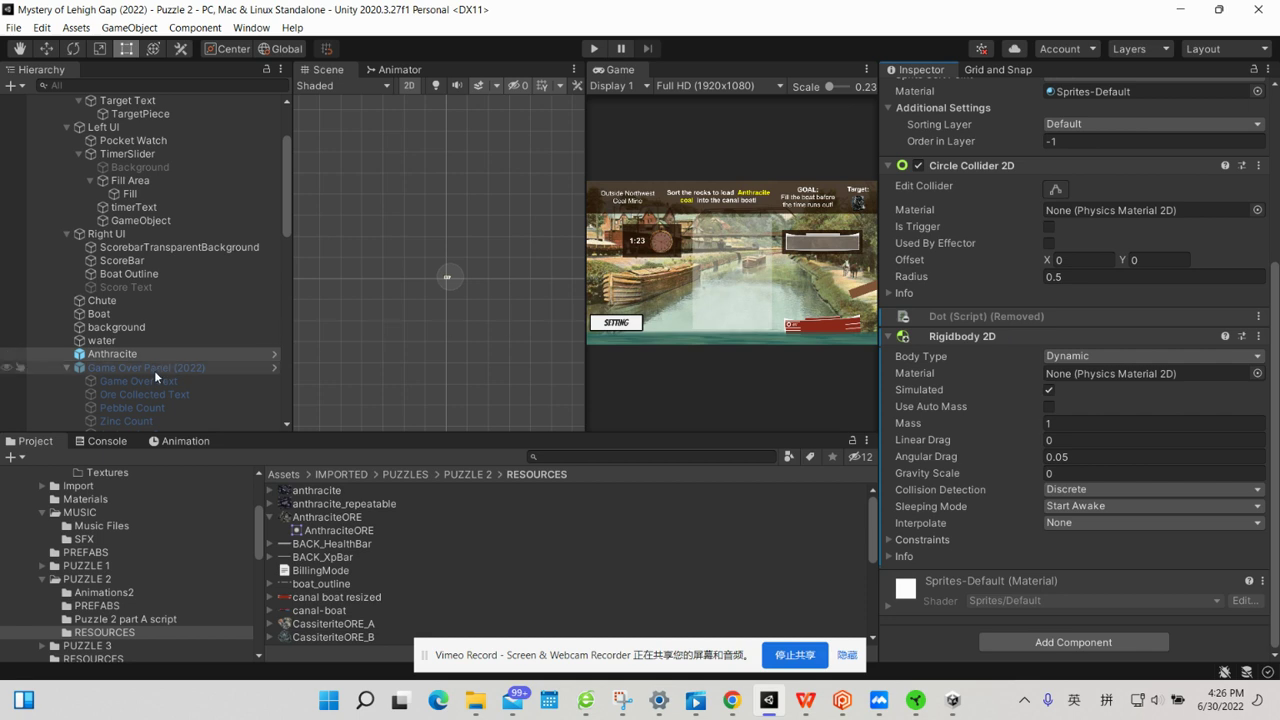
{"action": "scroll", "coordinate": [154, 370], "scroll_direction": "down", "scroll_amount": 5}
Inspect Game Over Panel (2022), then collapse it and the OPTIONS Panel in the Hierarchy.
{"action": "left_click", "coordinate": [157, 219]}
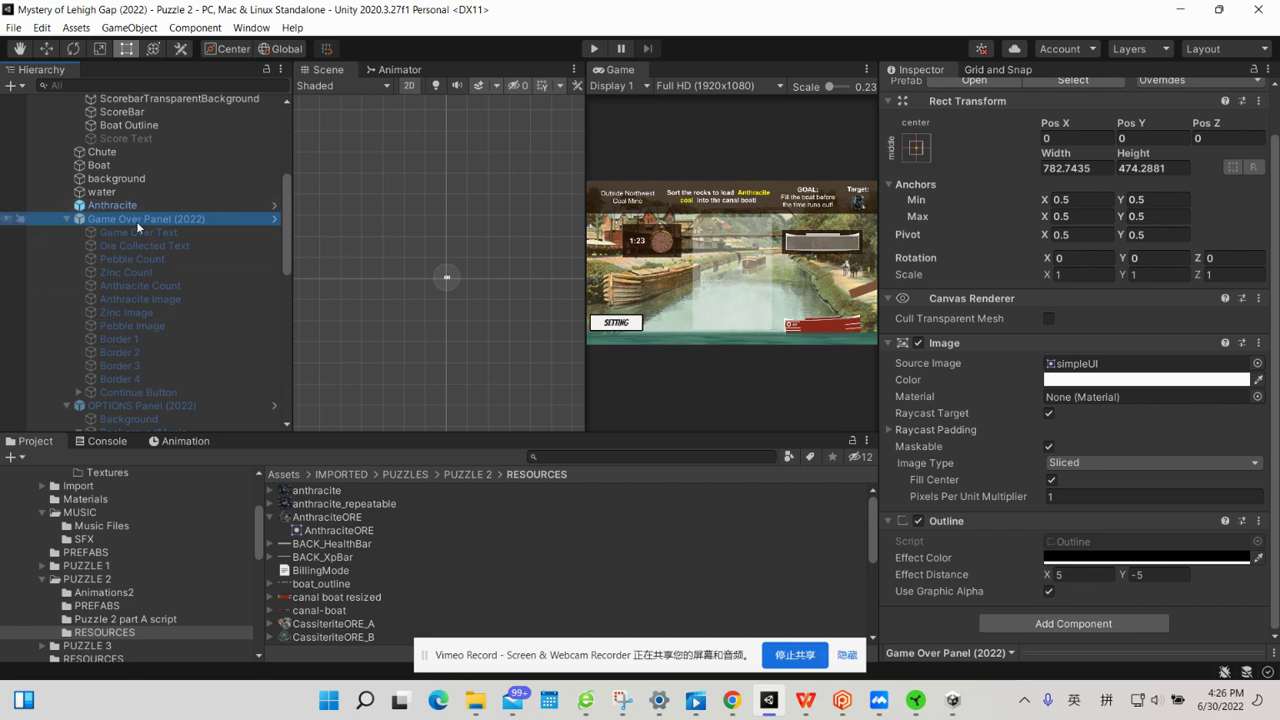
{"action": "left_click", "coordinate": [69, 217]}
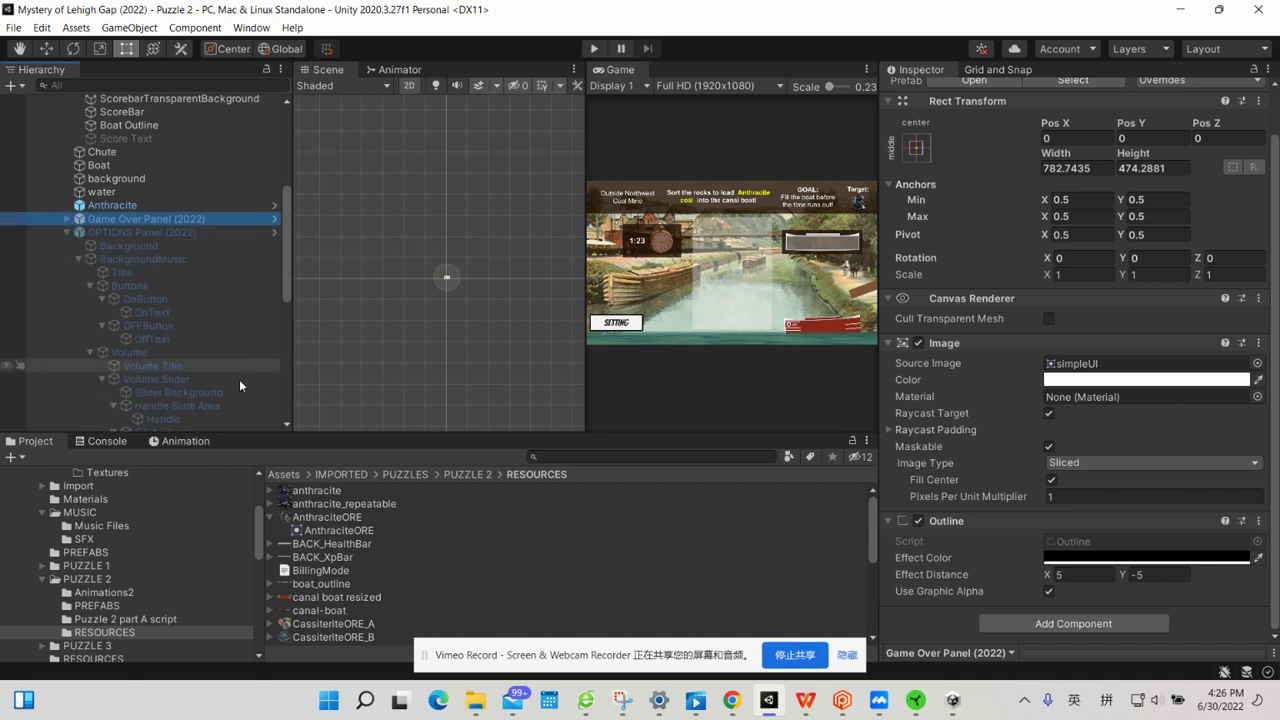
{"action": "scroll", "coordinate": [313, 547], "scroll_direction": "down", "scroll_amount": 2}
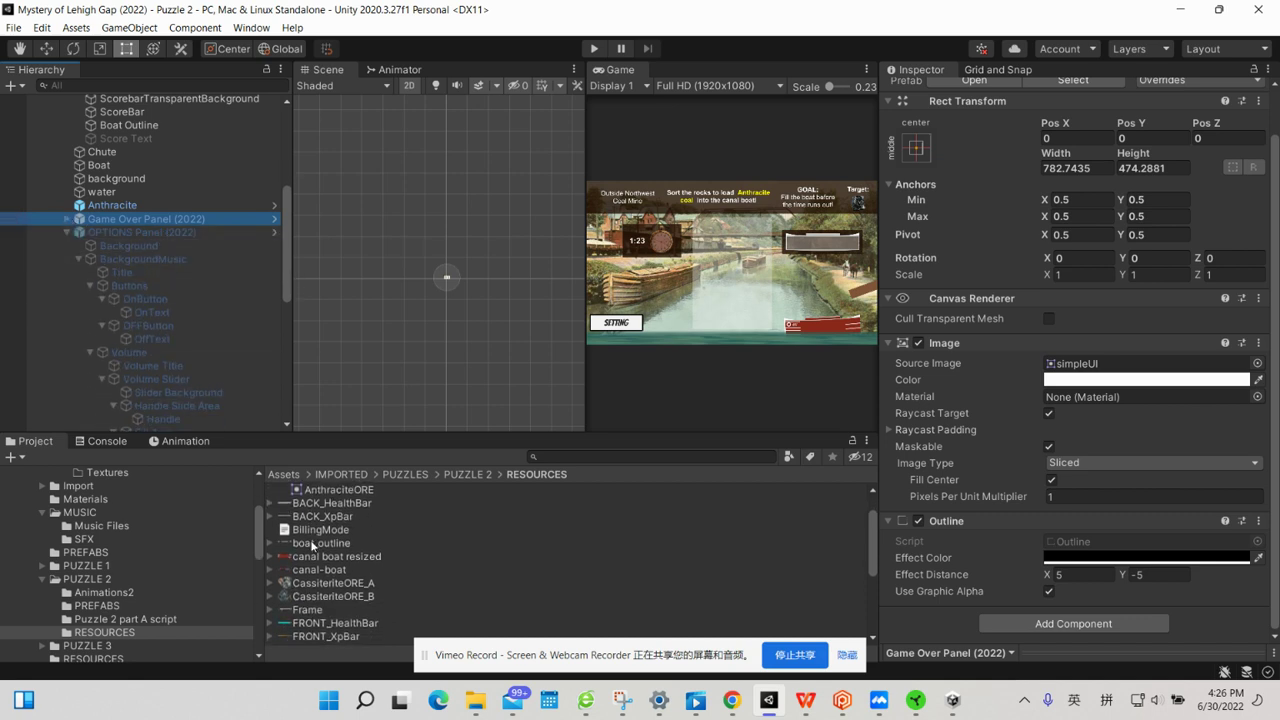
{"action": "scroll", "coordinate": [226, 564], "scroll_direction": "down", "scroll_amount": 5}
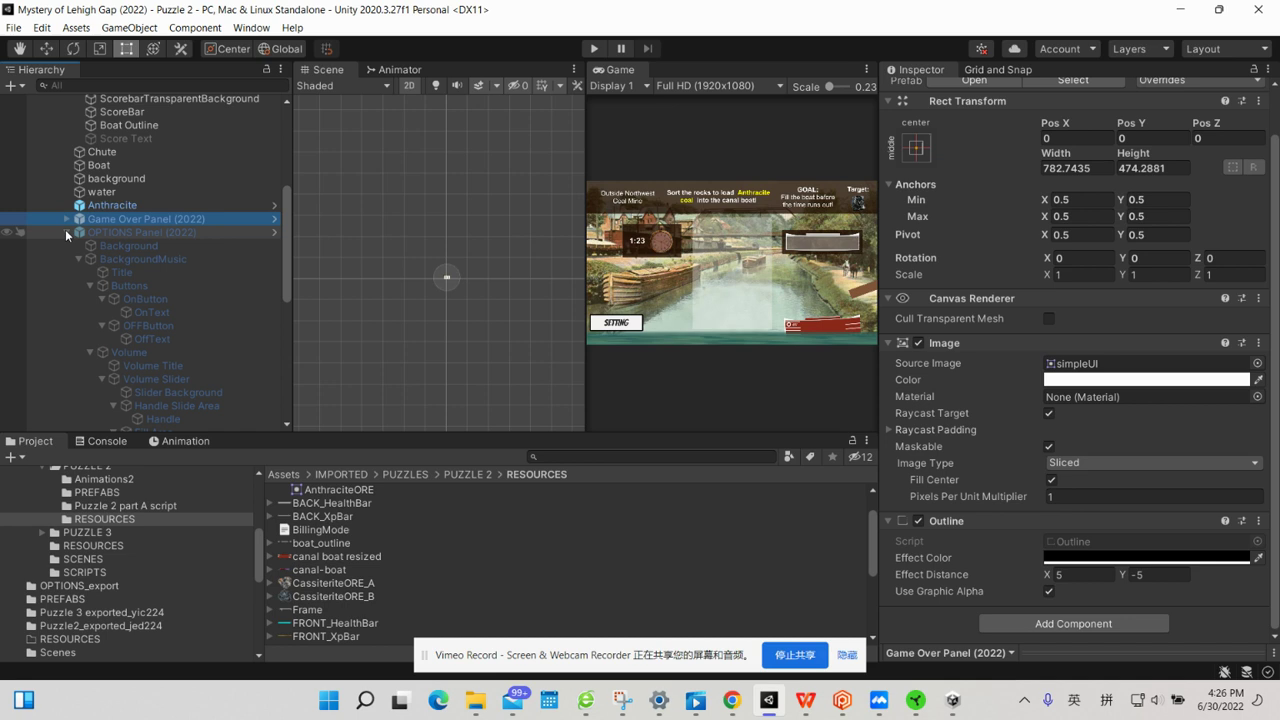
{"action": "left_click", "coordinate": [66, 232]}
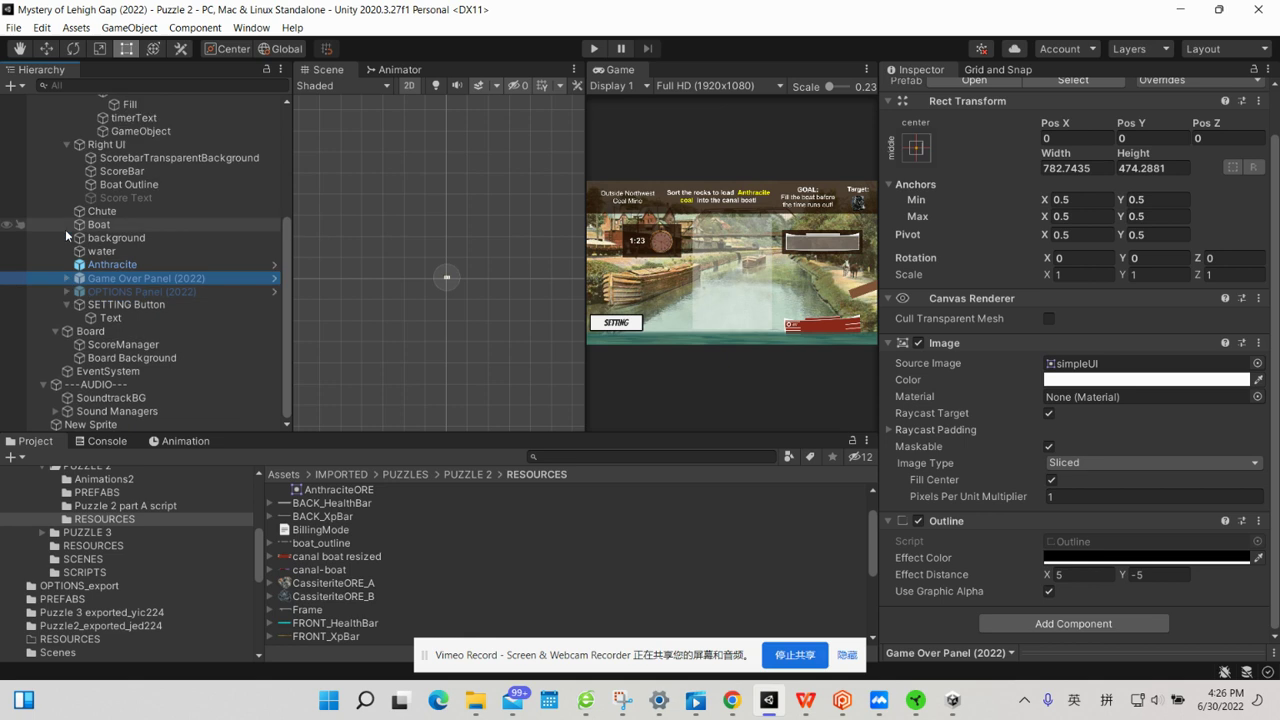
Review SETTING Button's UISprite and On Click activating OPTIONS Panel, plus its 'SETTING' text.
{"action": "left_click", "coordinate": [100, 291]}
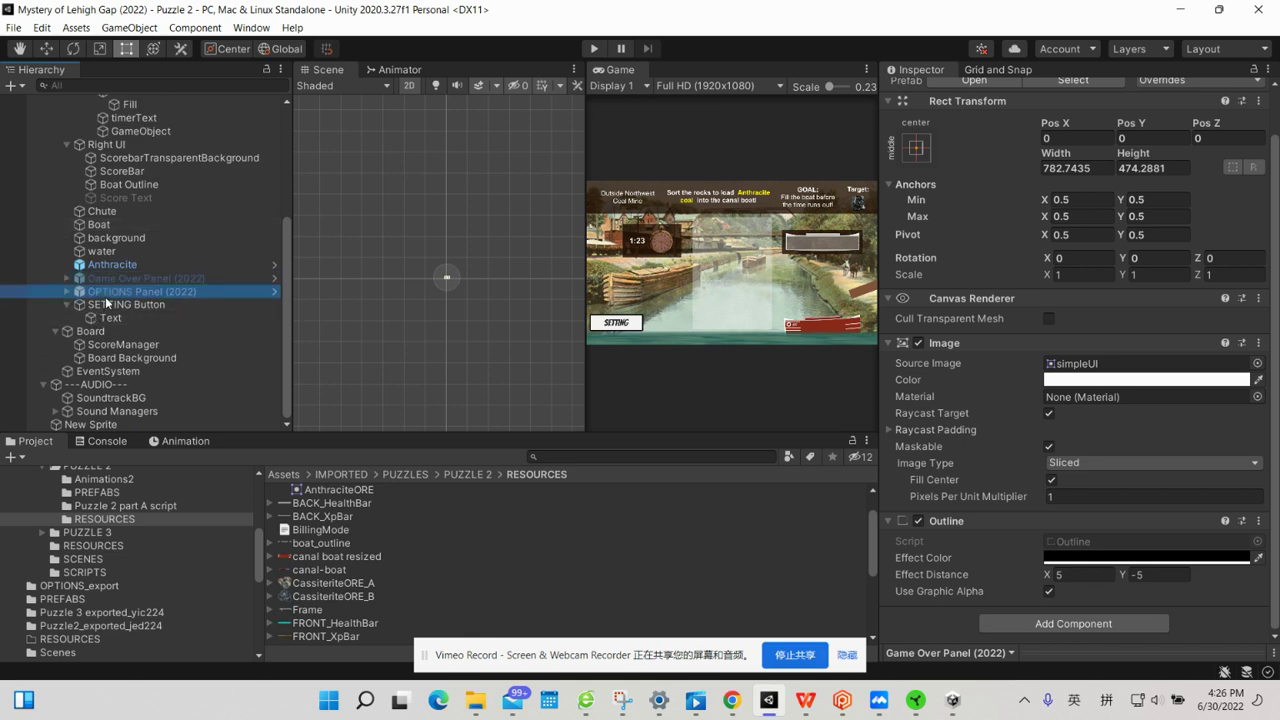
{"action": "left_click", "coordinate": [104, 304]}
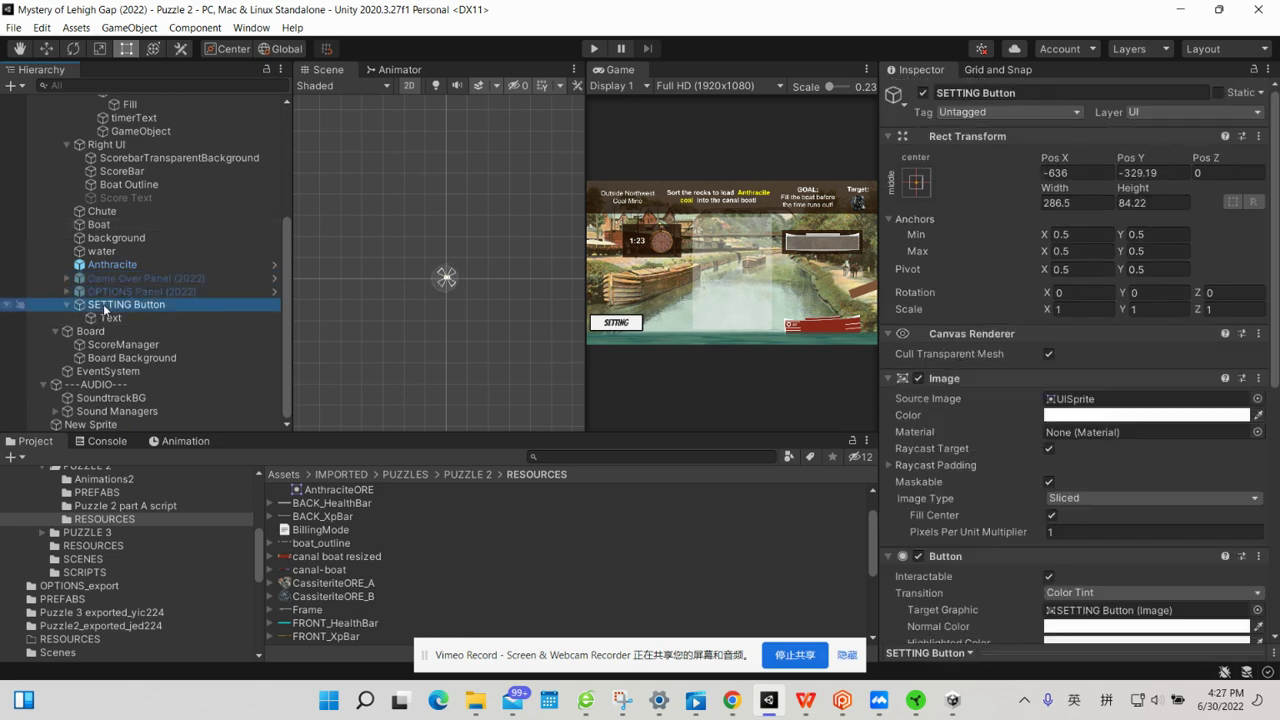
{"action": "left_click", "coordinate": [1093, 399]}
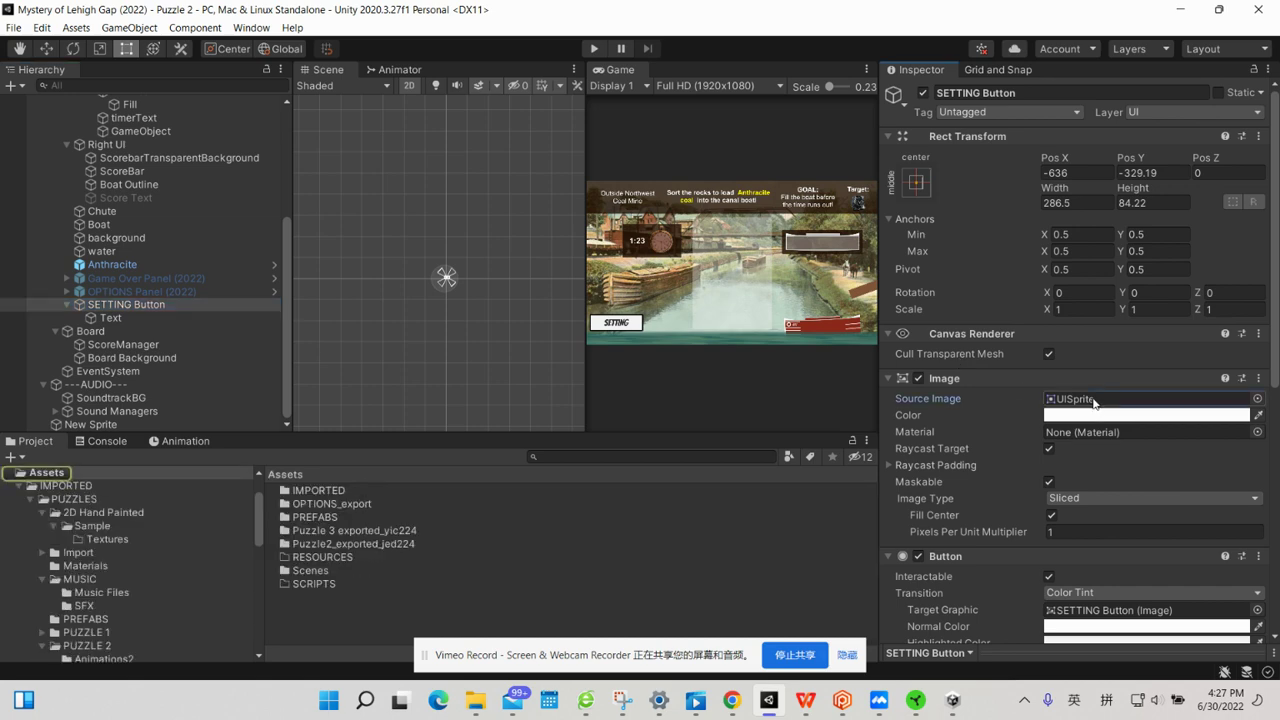
{"action": "scroll", "coordinate": [956, 495], "scroll_direction": "down", "scroll_amount": 8}
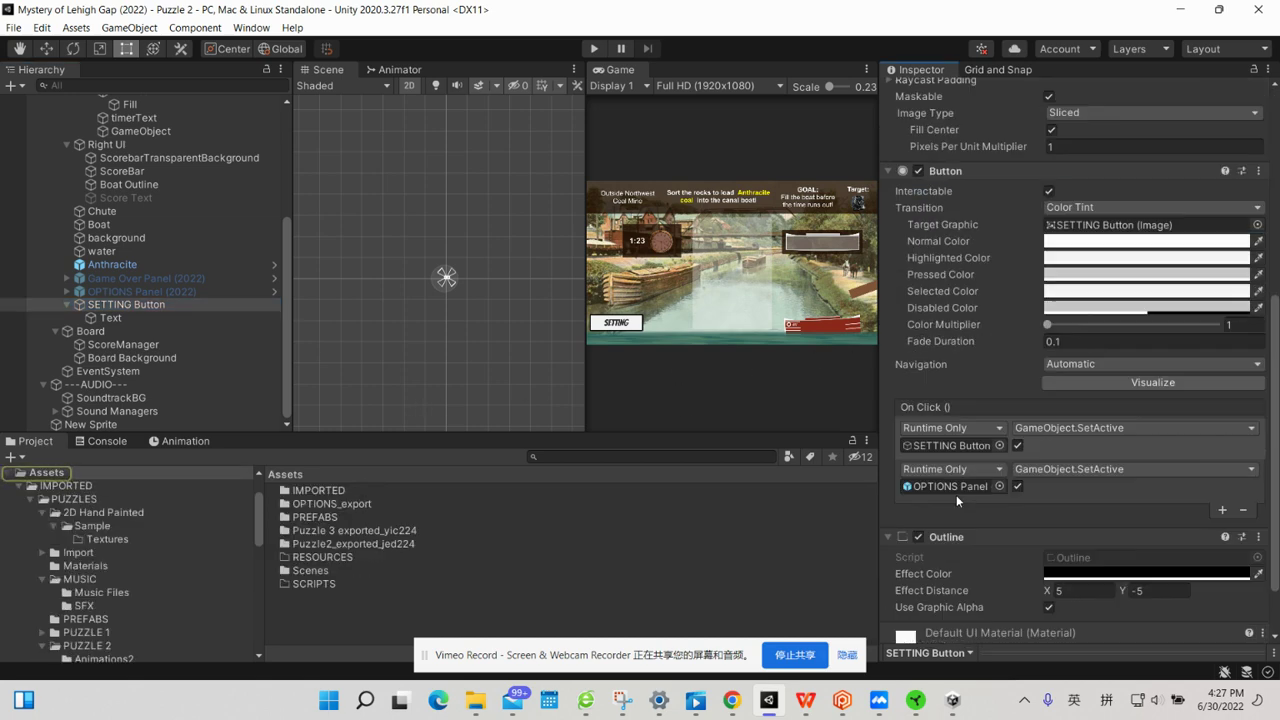
{"action": "scroll", "coordinate": [956, 495], "scroll_direction": "down", "scroll_amount": 2}
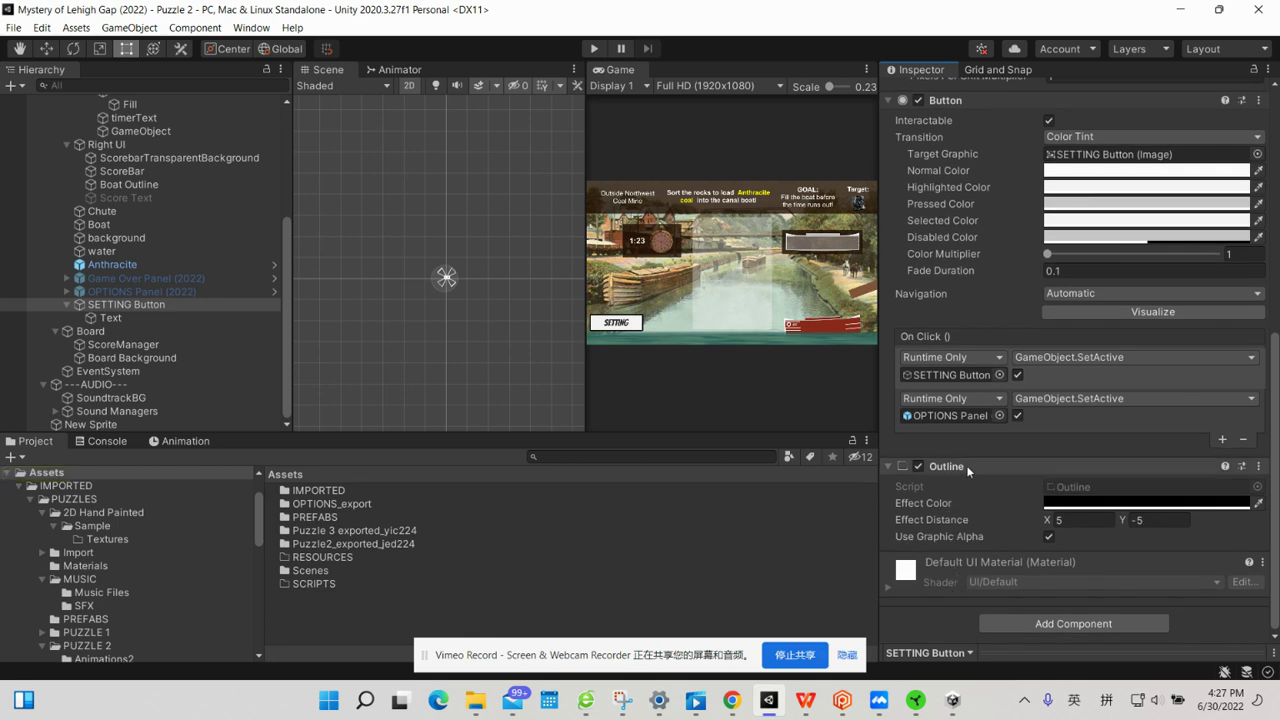
{"action": "left_click", "coordinate": [131, 318]}
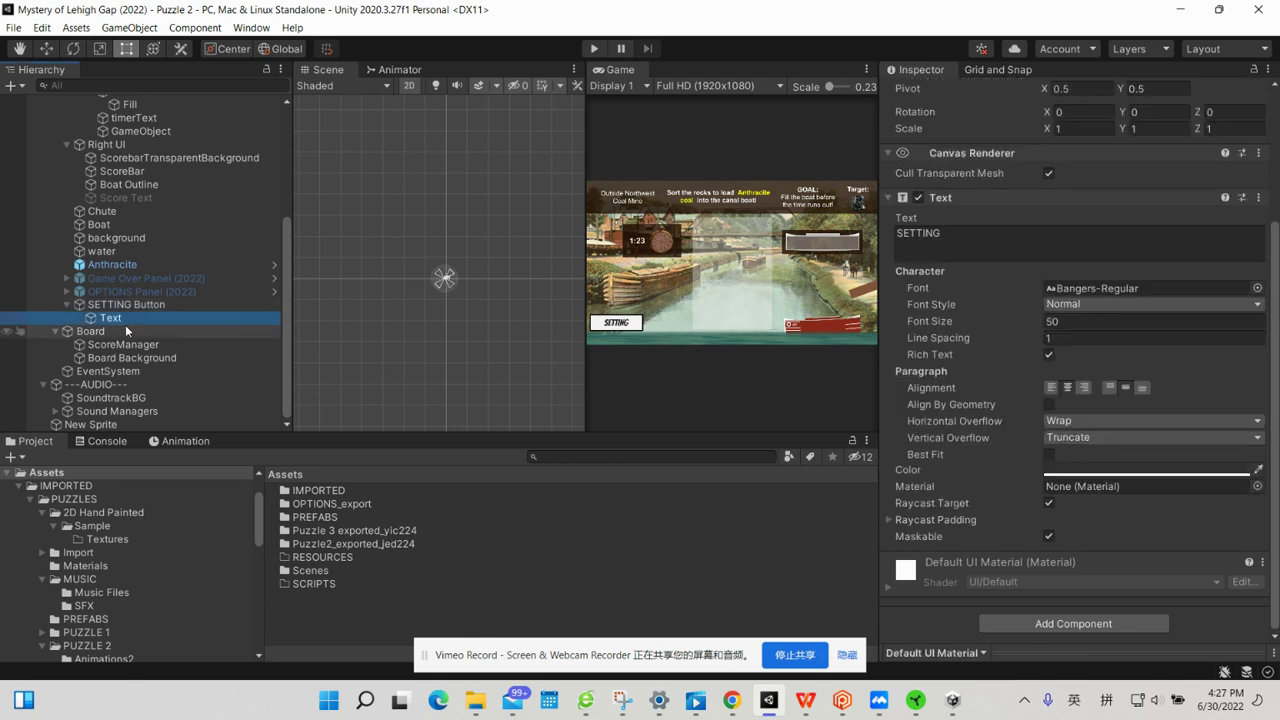
Ping the Board's Board2A script, Tile Background prefab and Boat reference.
{"action": "left_click", "coordinate": [120, 336]}
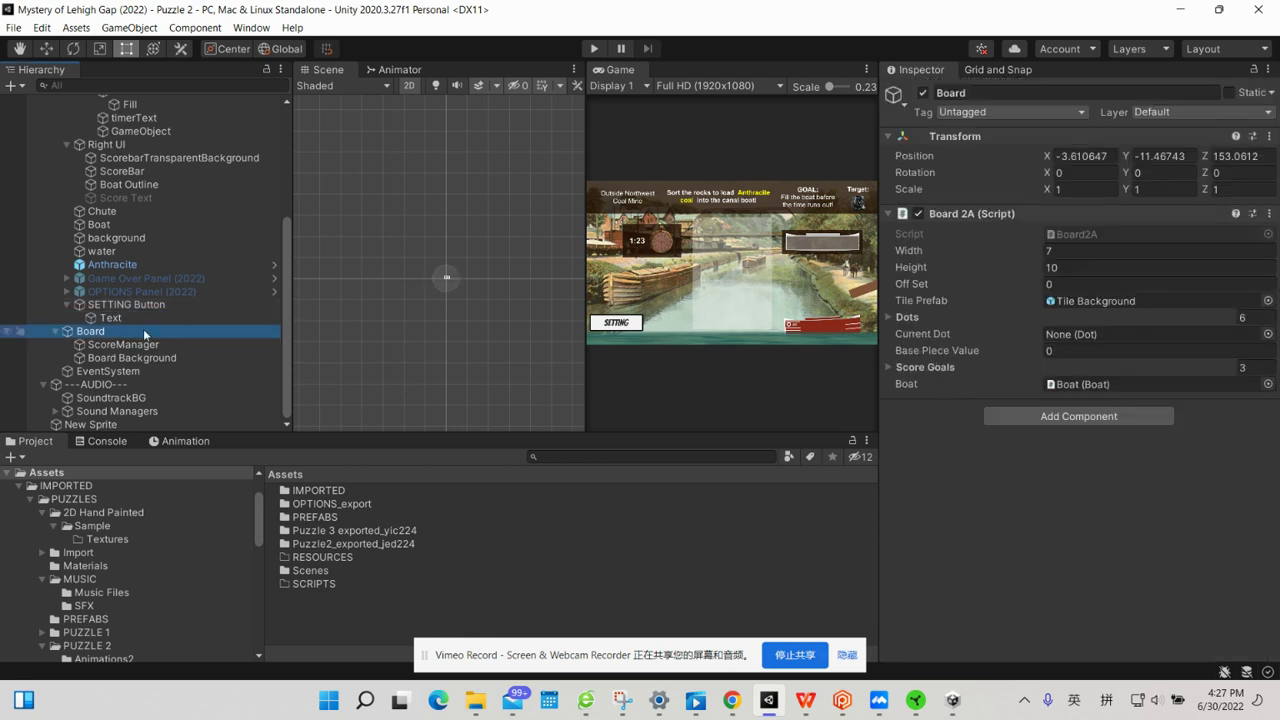
{"action": "left_click", "coordinate": [1057, 234]}
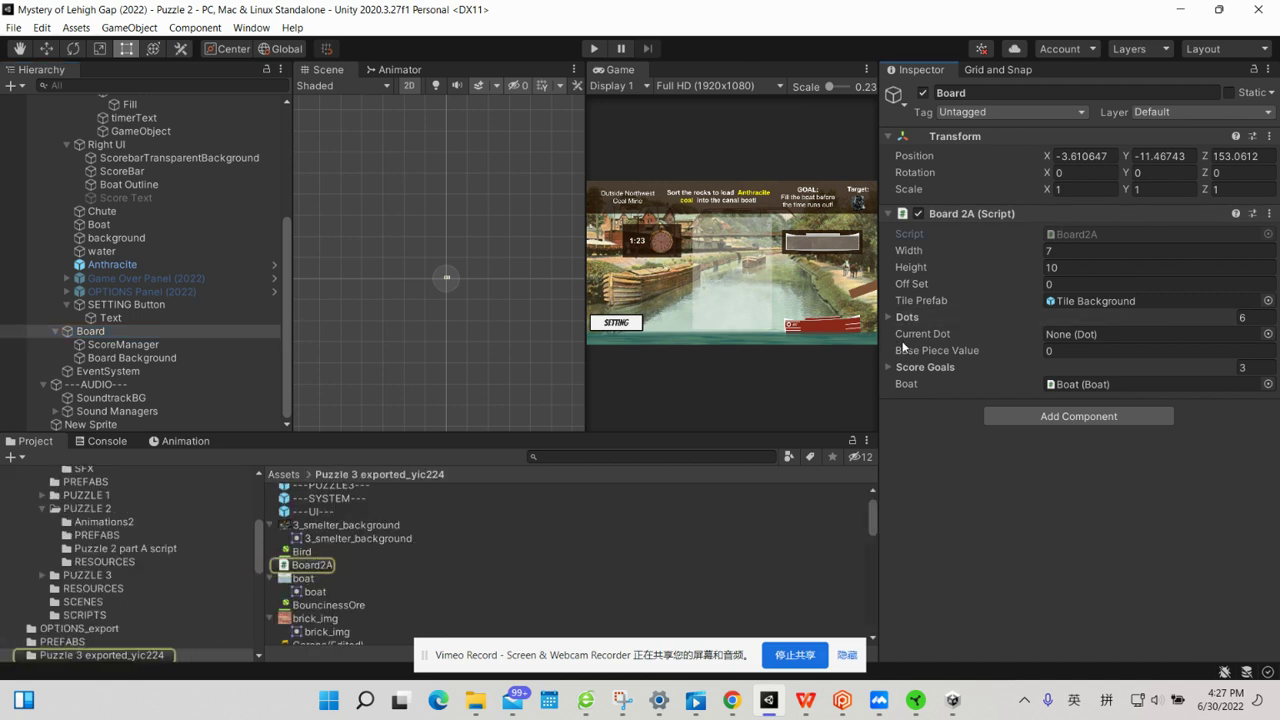
{"action": "left_click", "coordinate": [1090, 301]}
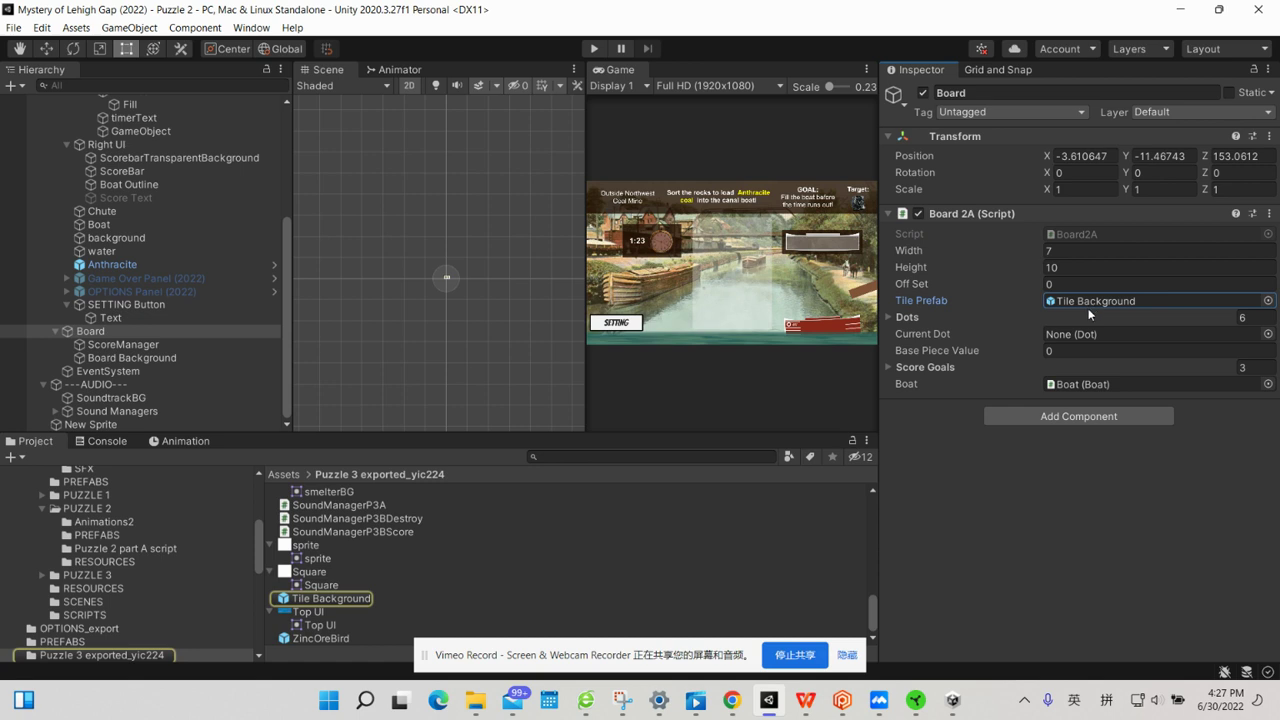
{"action": "left_click", "coordinate": [1067, 385]}
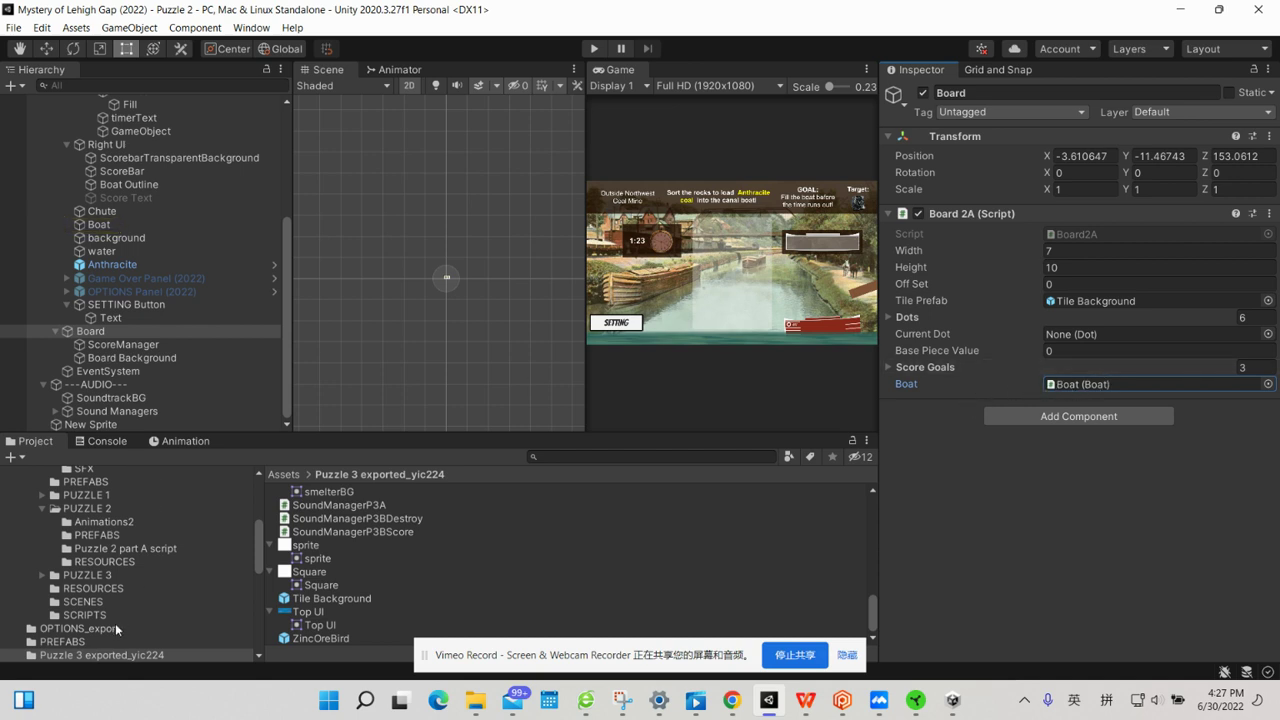
{"action": "scroll", "coordinate": [115, 623], "scroll_direction": "down", "scroll_amount": 2}
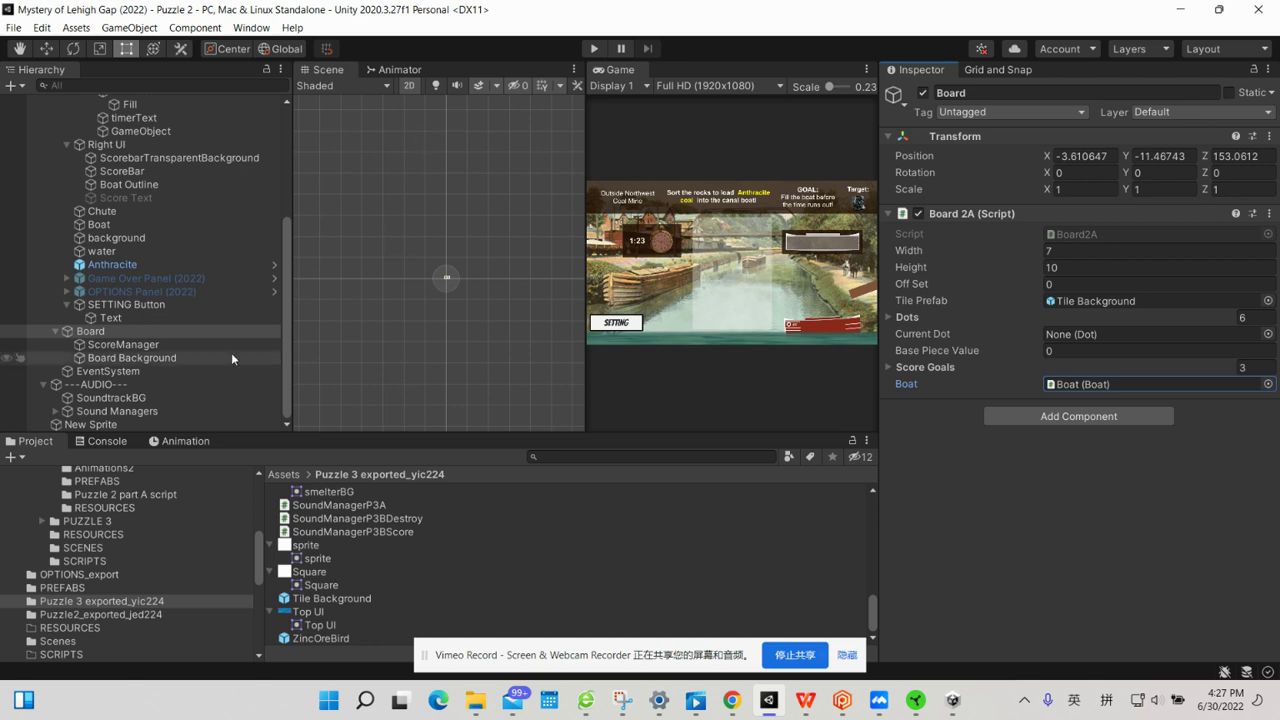
Ping ScoreManagerP2 and Board Background's Square sprite, then review EventSystem and ---AUDIO---'s Sound Manager.
{"action": "left_click", "coordinate": [122, 344]}
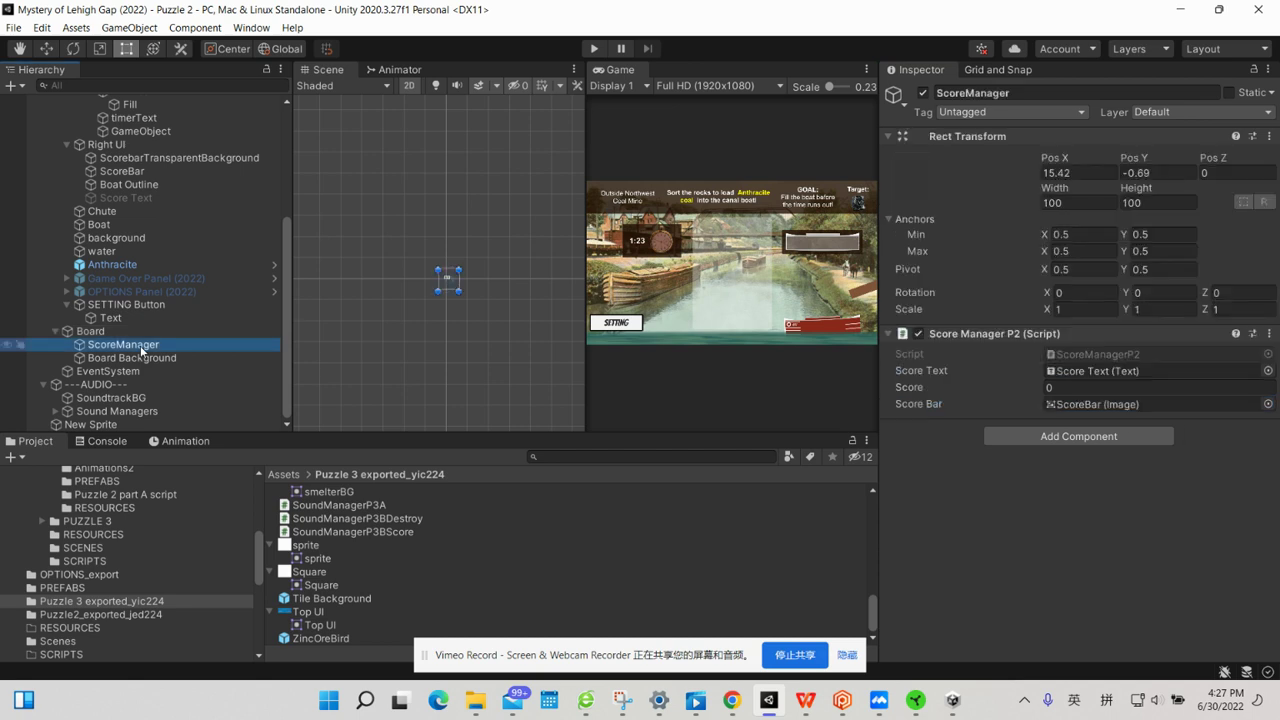
{"action": "left_click", "coordinate": [1086, 355]}
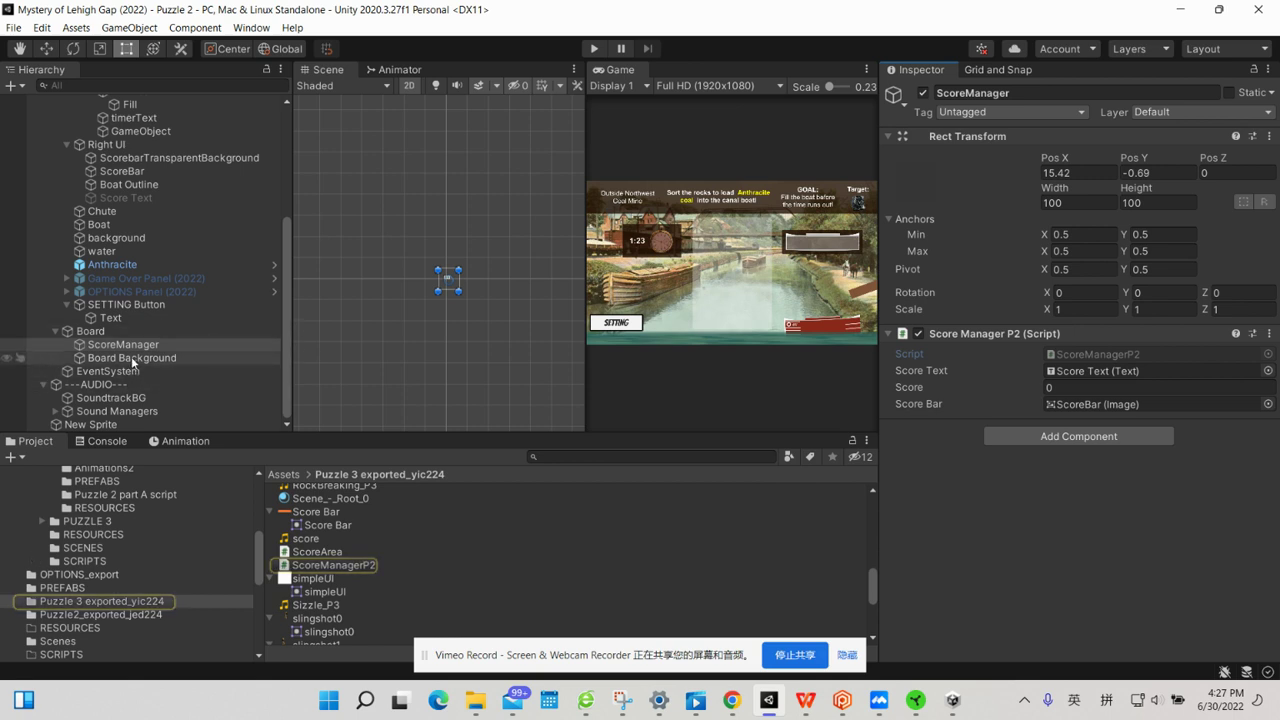
{"action": "left_click", "coordinate": [133, 359]}
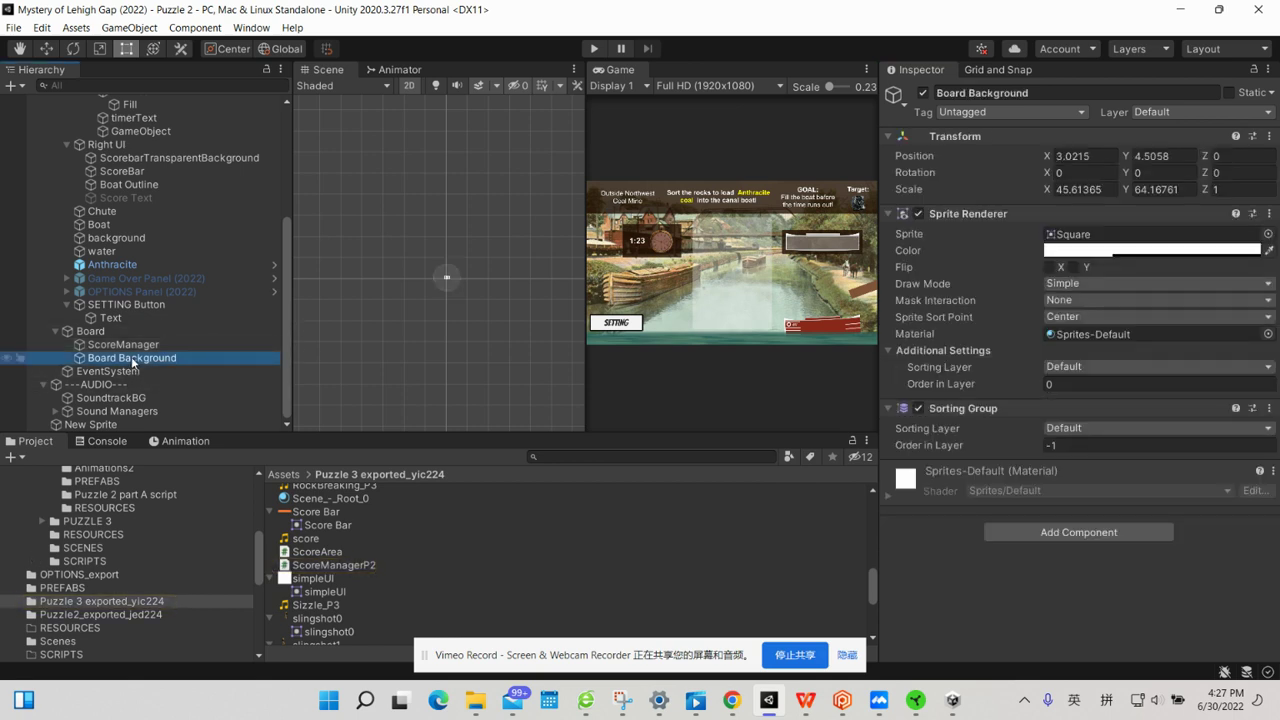
{"action": "left_click", "coordinate": [1086, 234]}
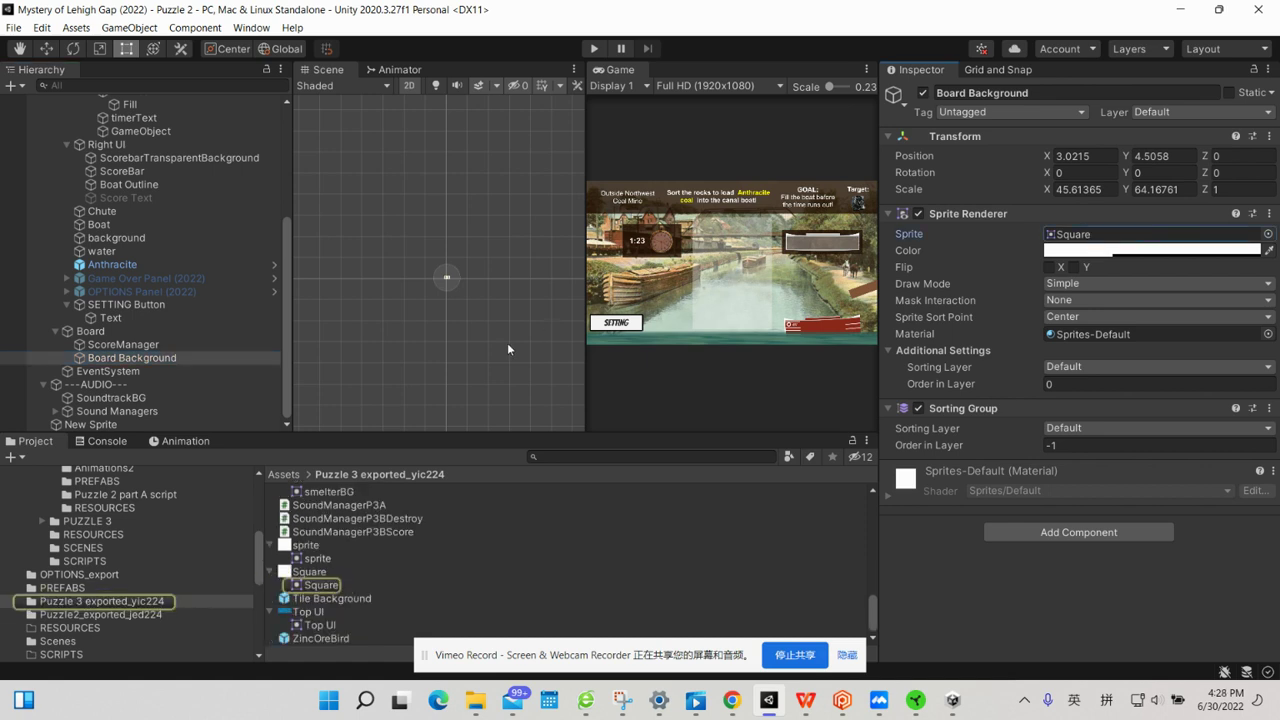
{"action": "left_click", "coordinate": [128, 373]}
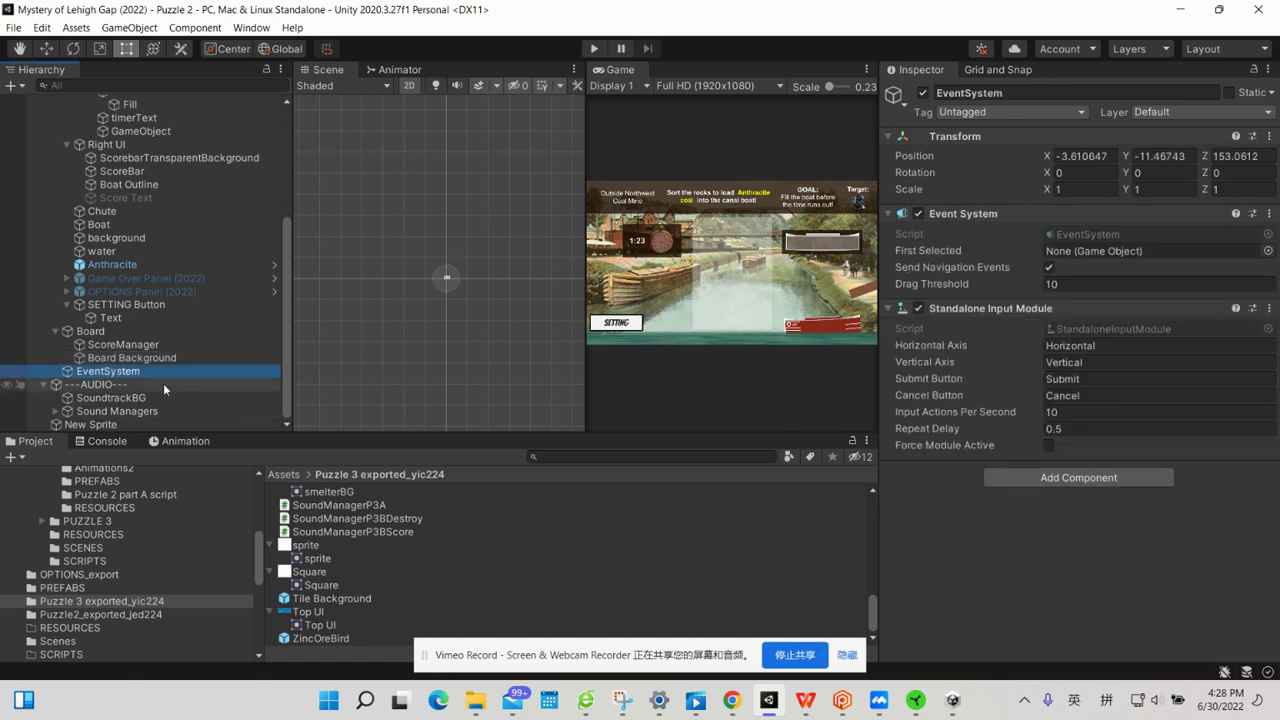
{"action": "left_click", "coordinate": [165, 386]}
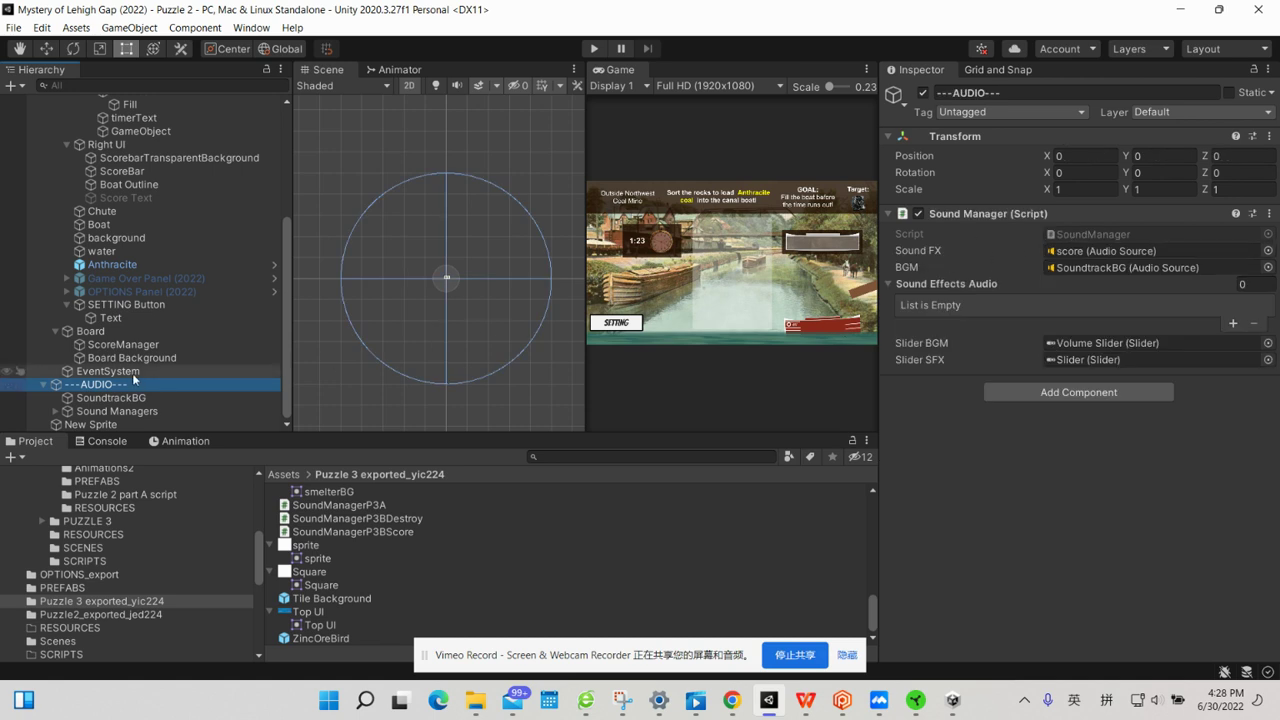
Inspect the SoundtrackBG audio source and locate its Water_Wood_Stone clip in the project files.
{"action": "left_click", "coordinate": [111, 400]}
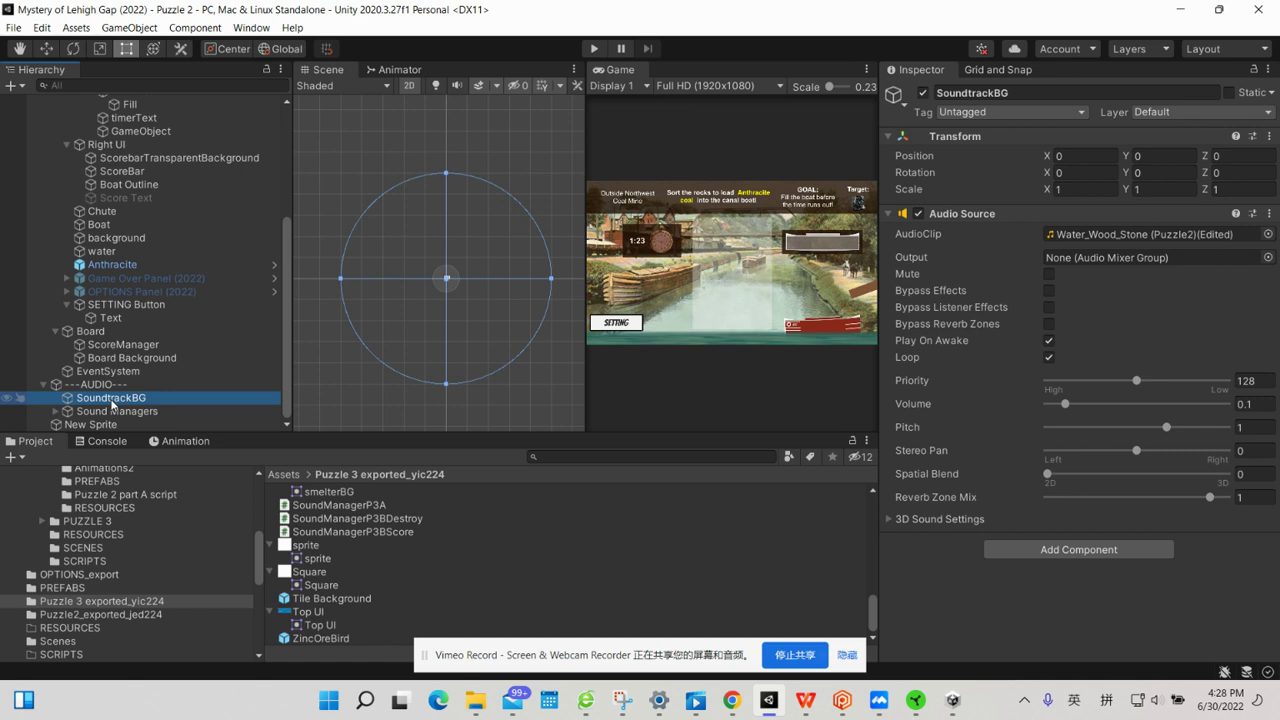
{"action": "left_click", "coordinate": [57, 413]}
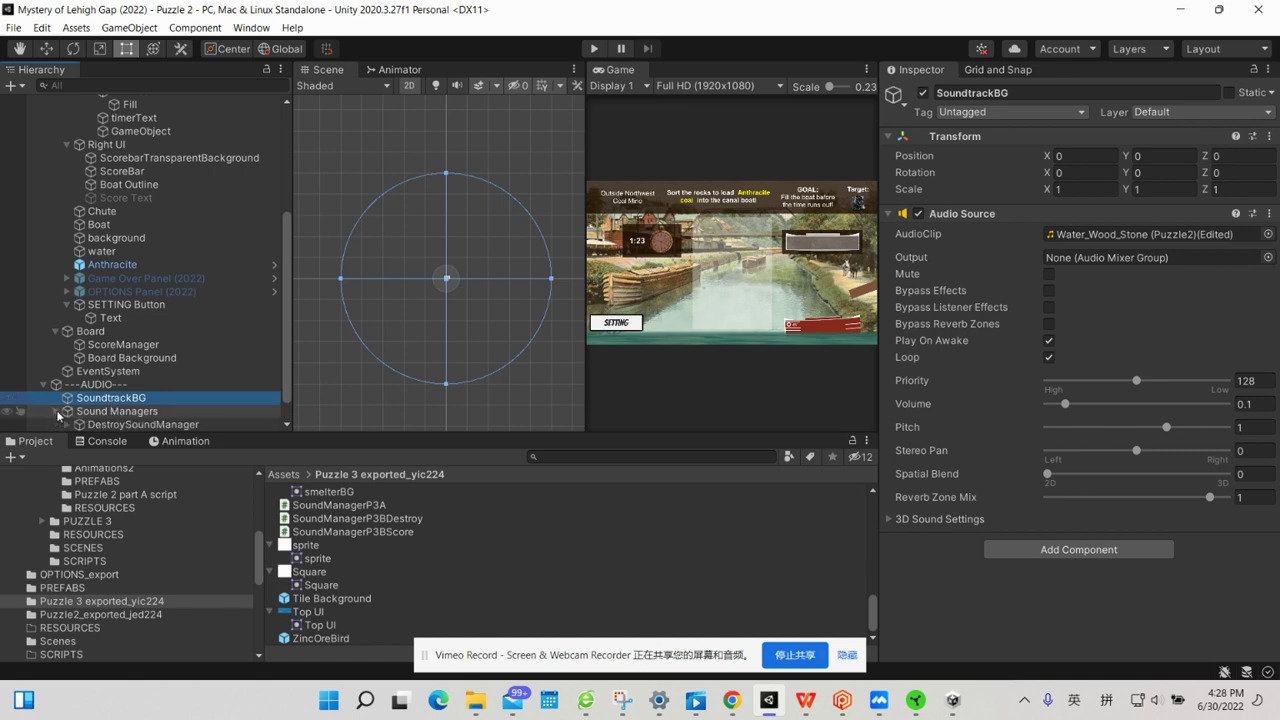
{"action": "scroll", "coordinate": [130, 395], "scroll_direction": "down", "scroll_amount": 1}
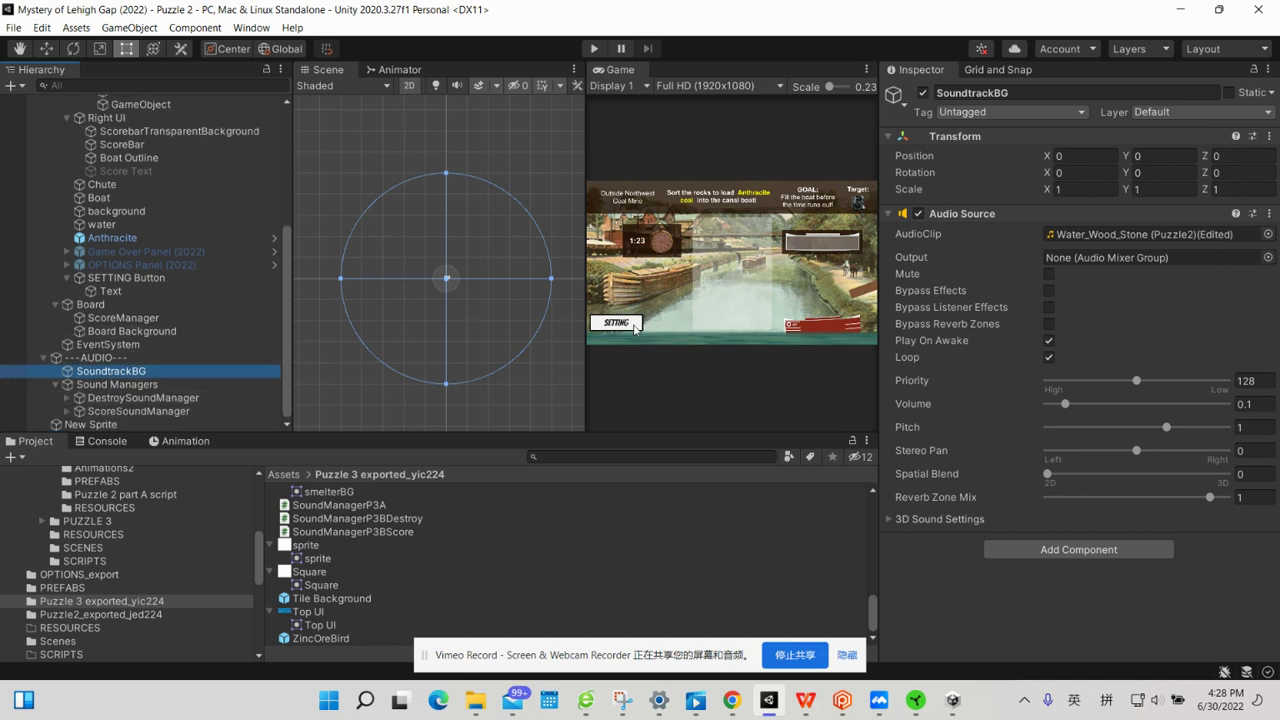
{"action": "left_click", "coordinate": [1103, 236]}
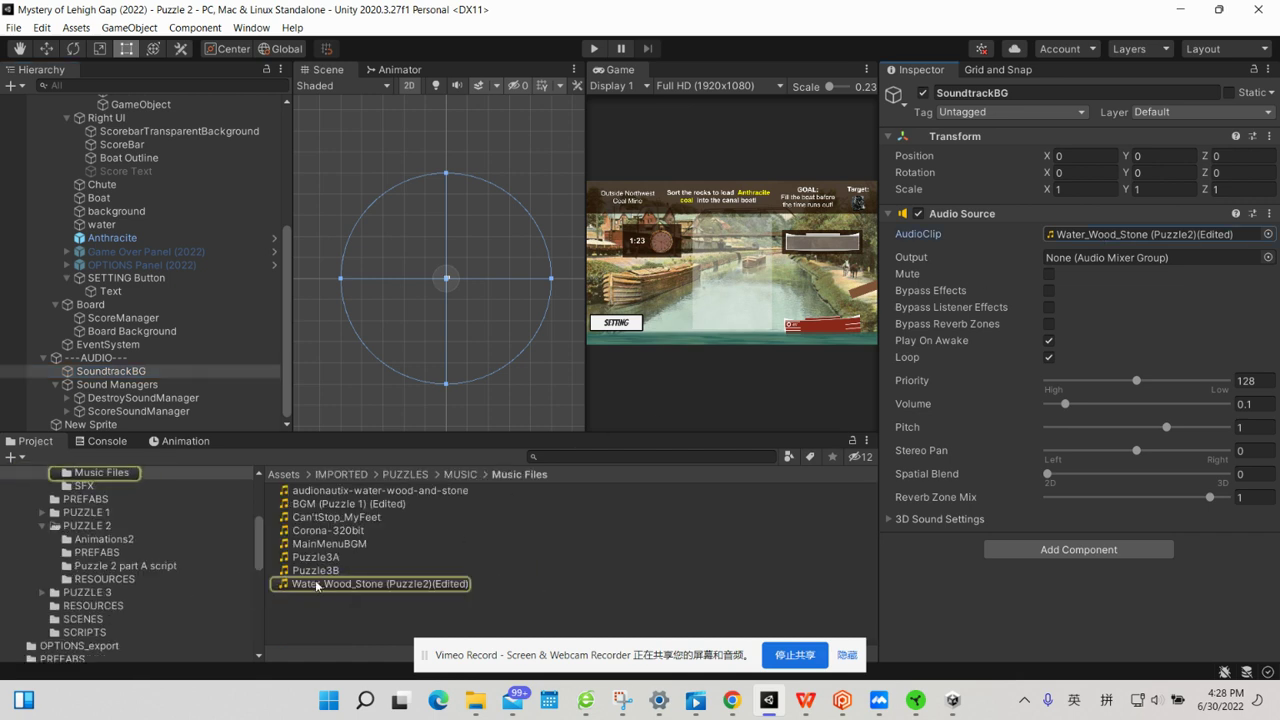
{"action": "mouse_move", "coordinate": [316, 586]}
{"action": "left_mouse_down"}
{"action": "mouse_move", "coordinate": [118, 619]}
{"action": "mouse_move", "coordinate": [118, 563]}
{"action": "left_mouse_up"}
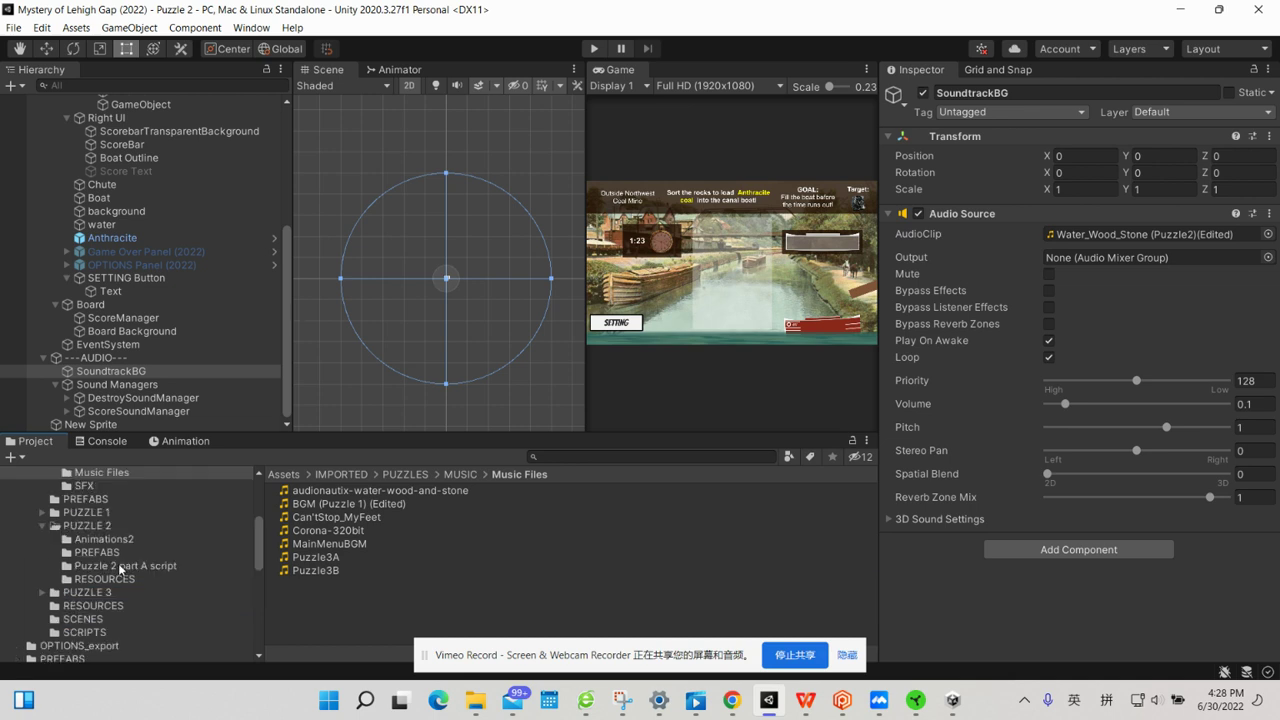
Expand DestroySoundManager and ScoreSoundManager to reveal their rock_hit1–3 and score children.
{"action": "left_click", "coordinate": [86, 388]}
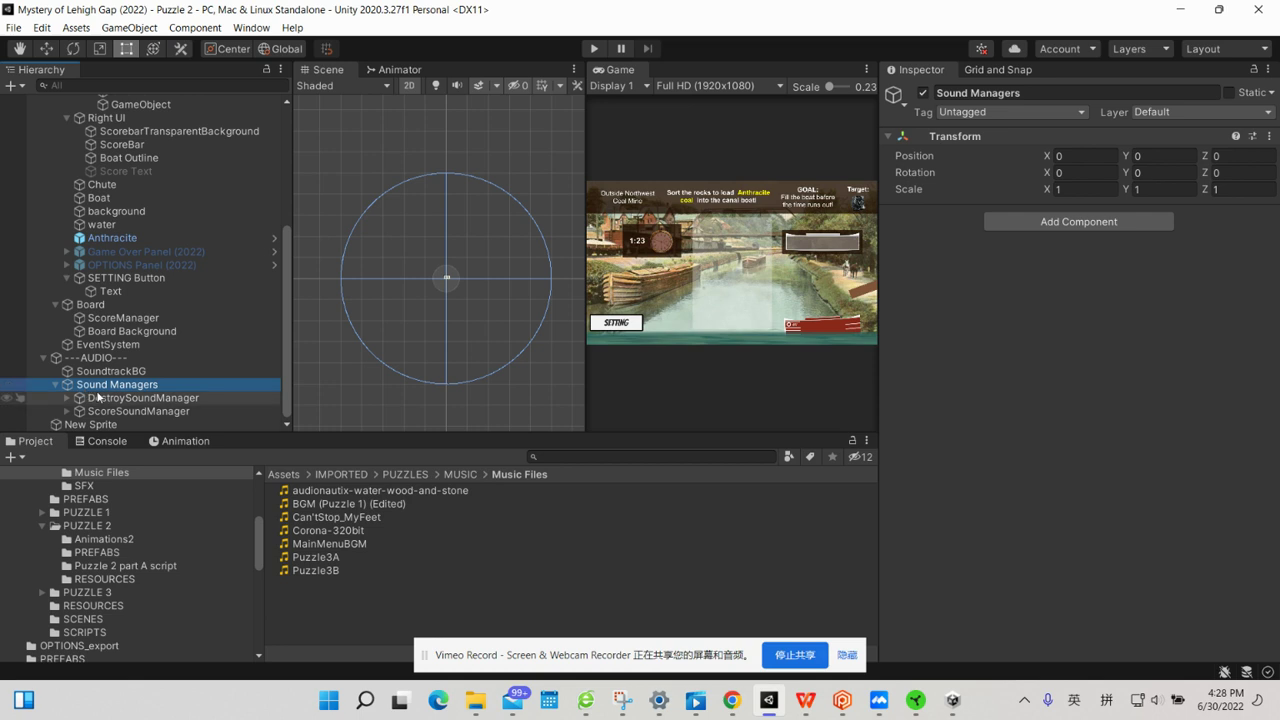
{"action": "left_click", "coordinate": [100, 399]}
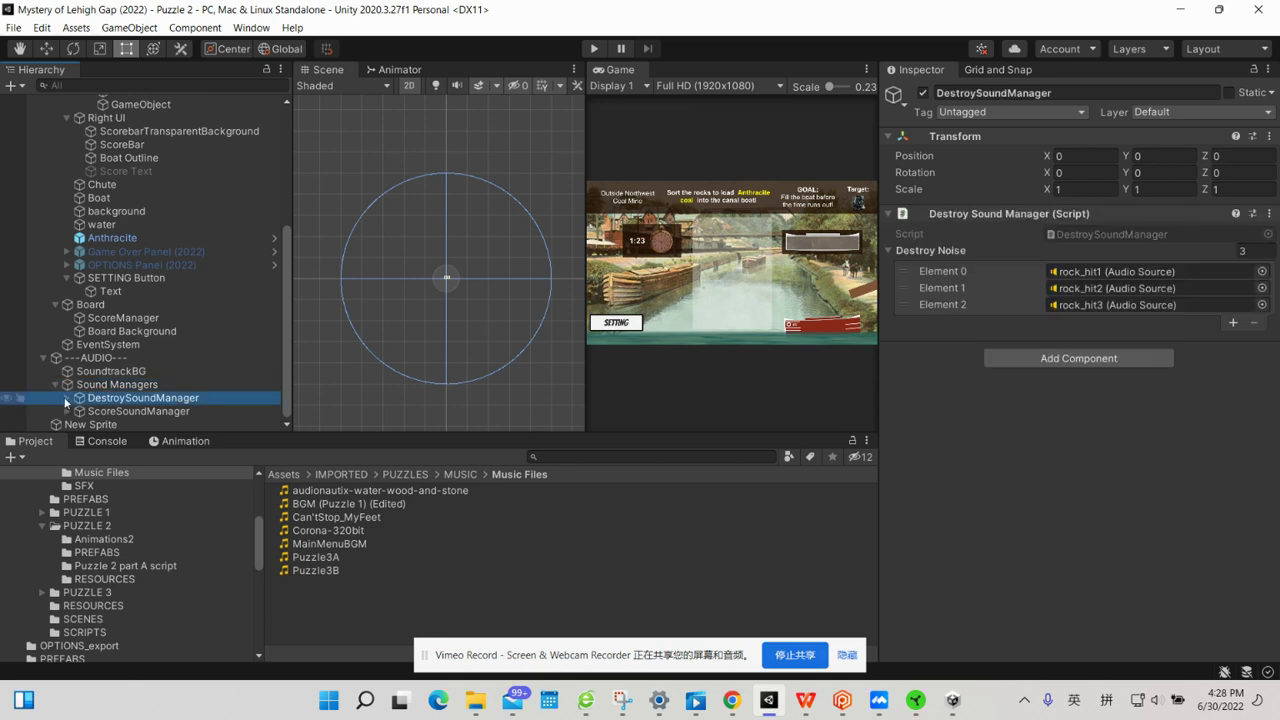
{"action": "left_click", "coordinate": [67, 398]}
{"action": "scroll", "coordinate": [166, 375], "scroll_direction": "down", "scroll_amount": 1}
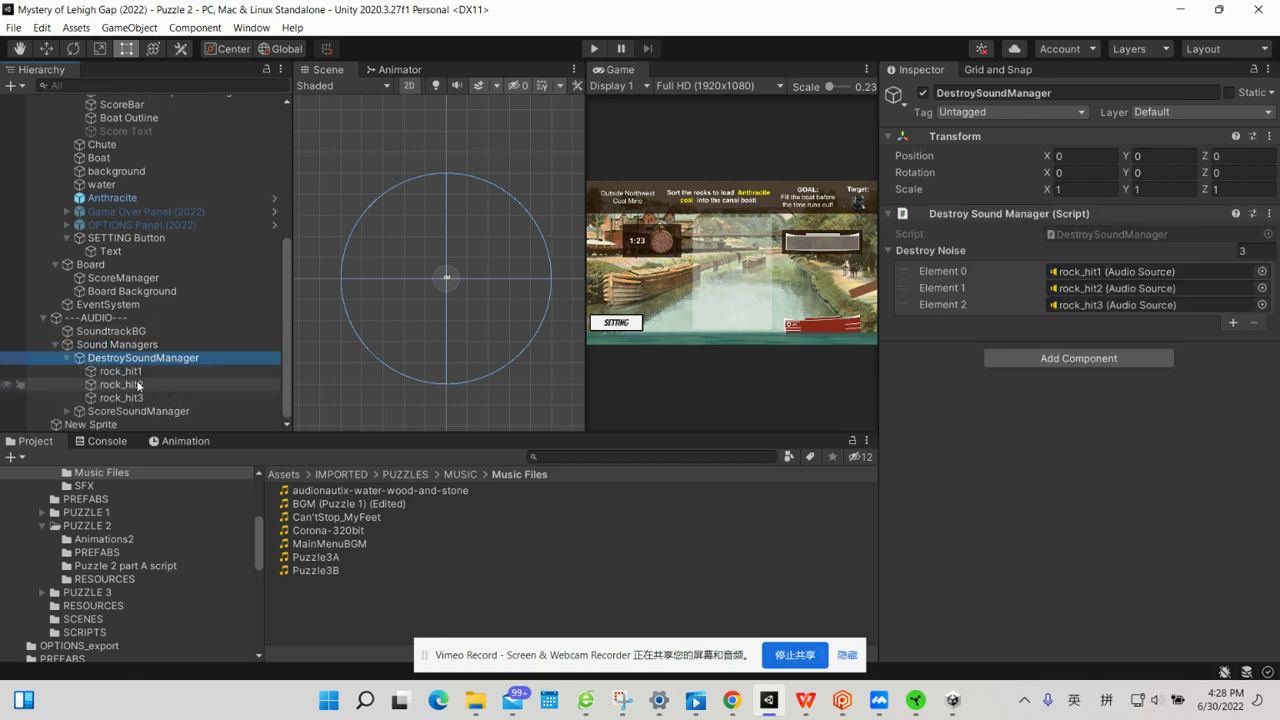
{"action": "left_click", "coordinate": [110, 410]}
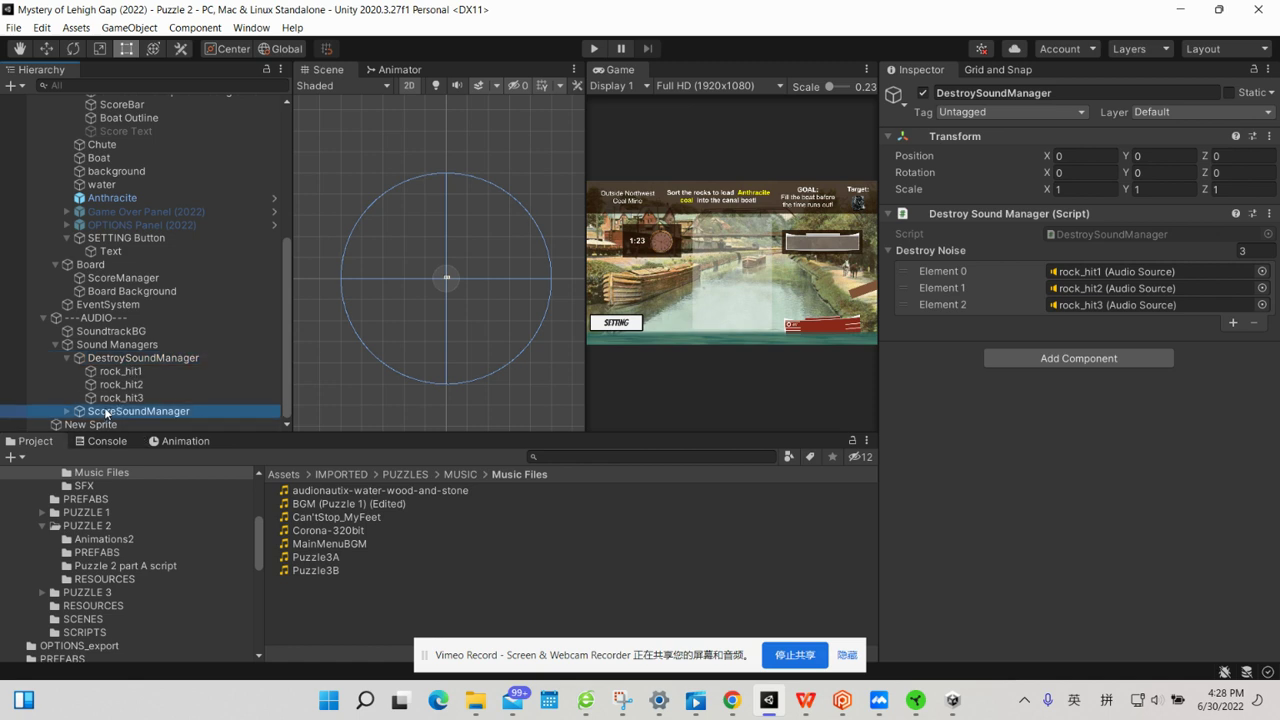
{"action": "left_click", "coordinate": [65, 411]}
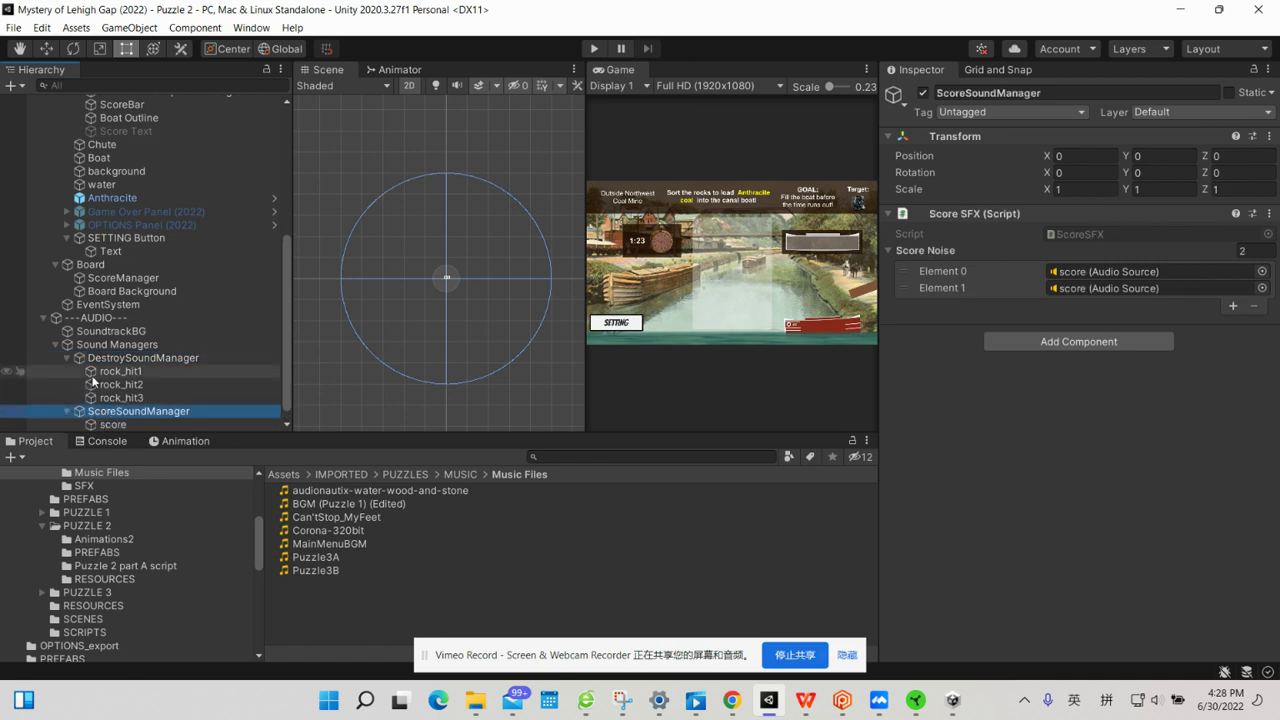
Trace DestroySoundManager's first noise entry to rock_hit1 and locate its clip, then revisit ScoreSoundManager.
{"action": "left_click", "coordinate": [132, 358]}
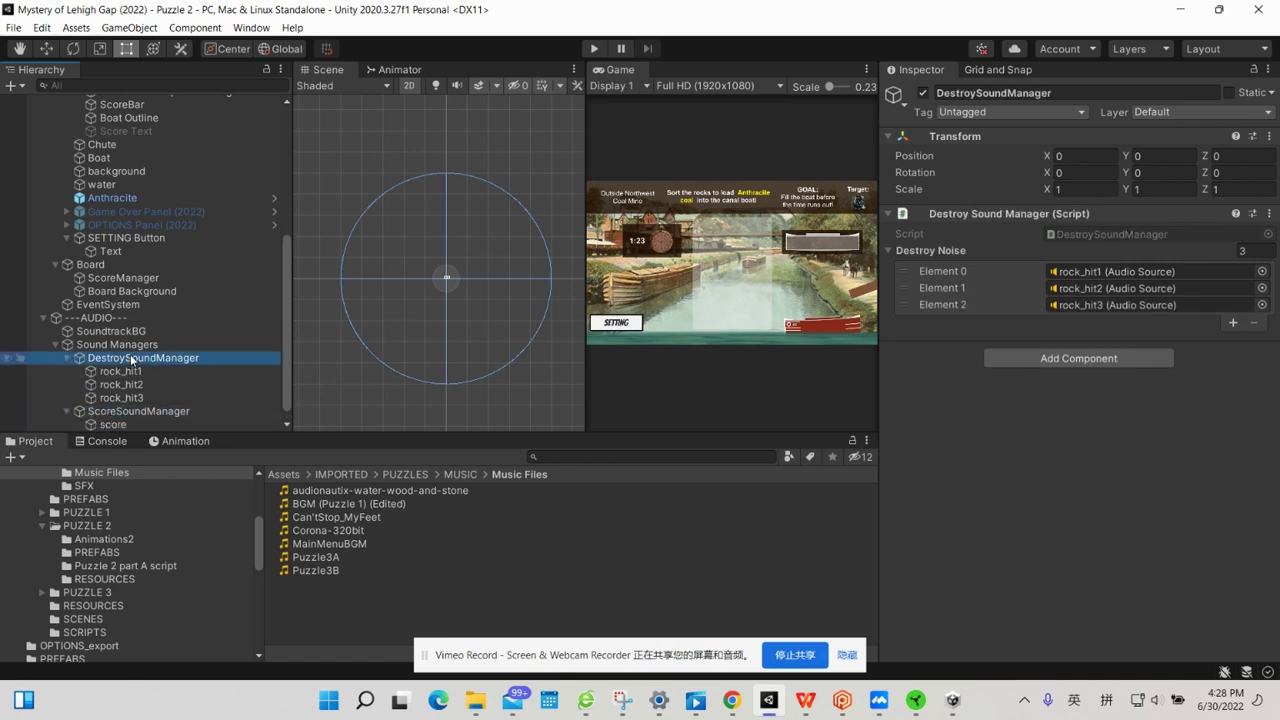
{"action": "left_click", "coordinate": [1065, 274]}
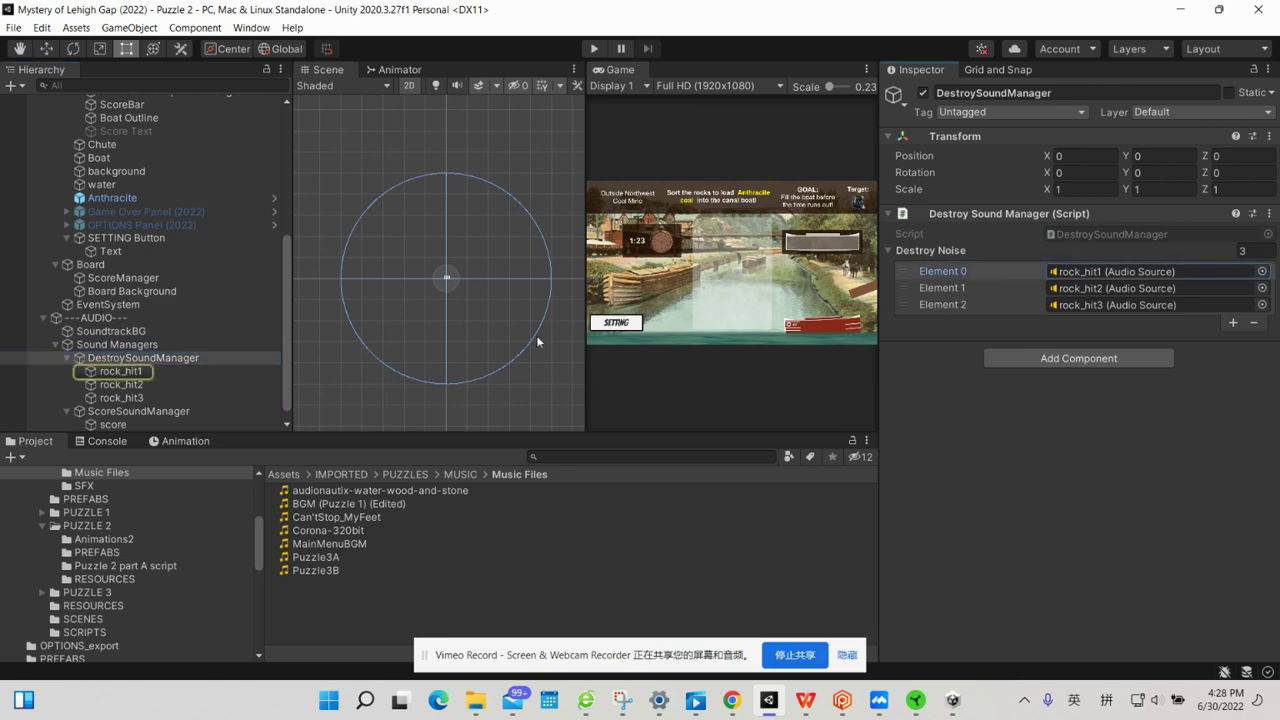
{"action": "scroll", "coordinate": [160, 401], "scroll_direction": "down", "scroll_amount": 1}
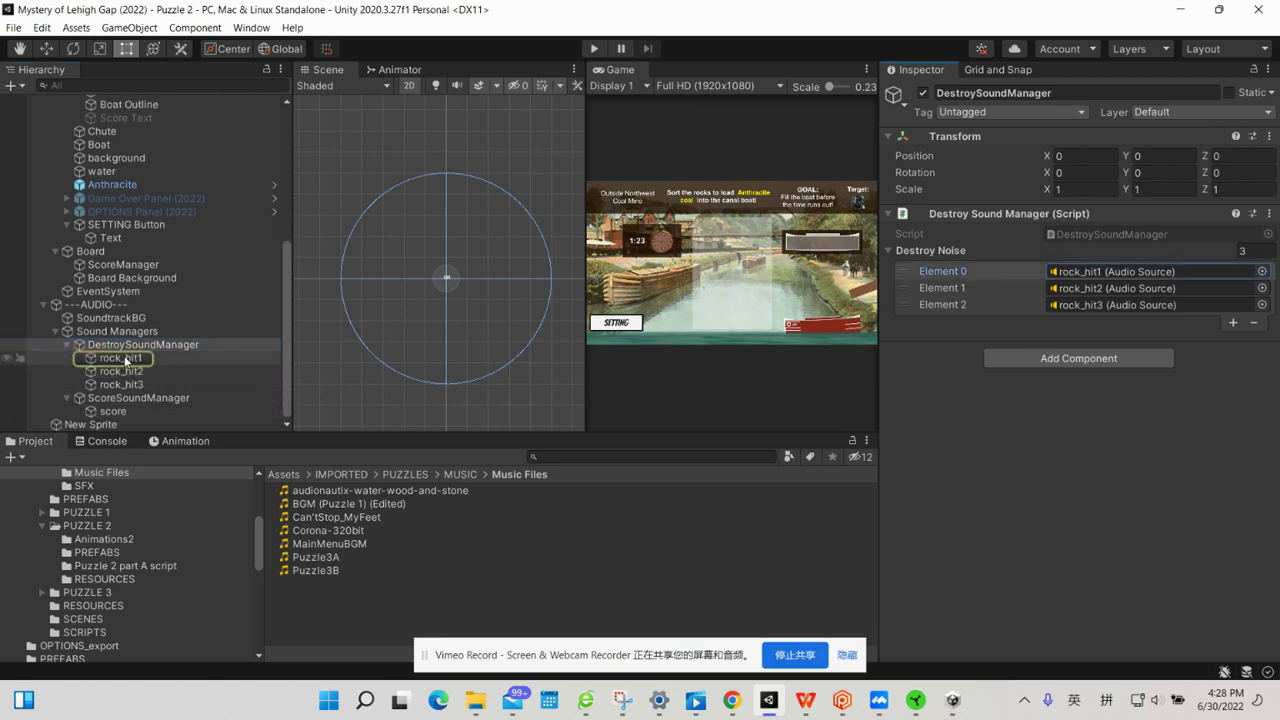
{"action": "left_click", "coordinate": [126, 360]}
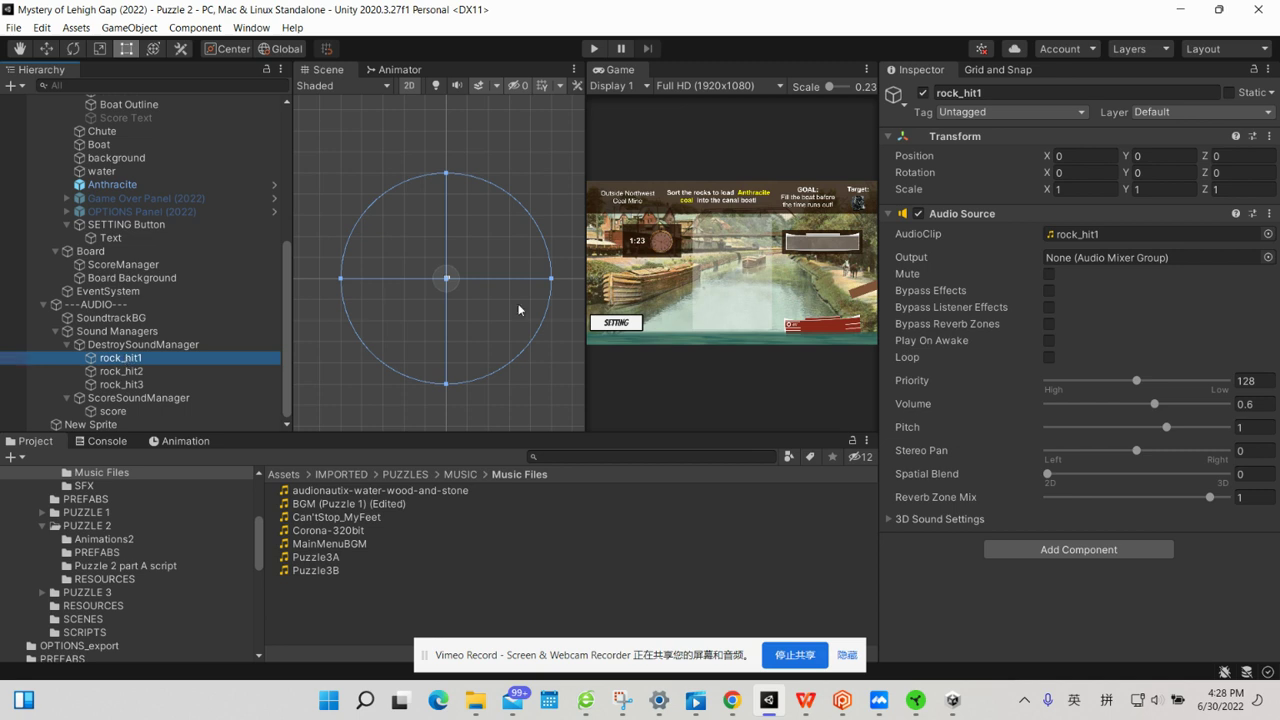
{"action": "left_click", "coordinate": [1062, 236]}
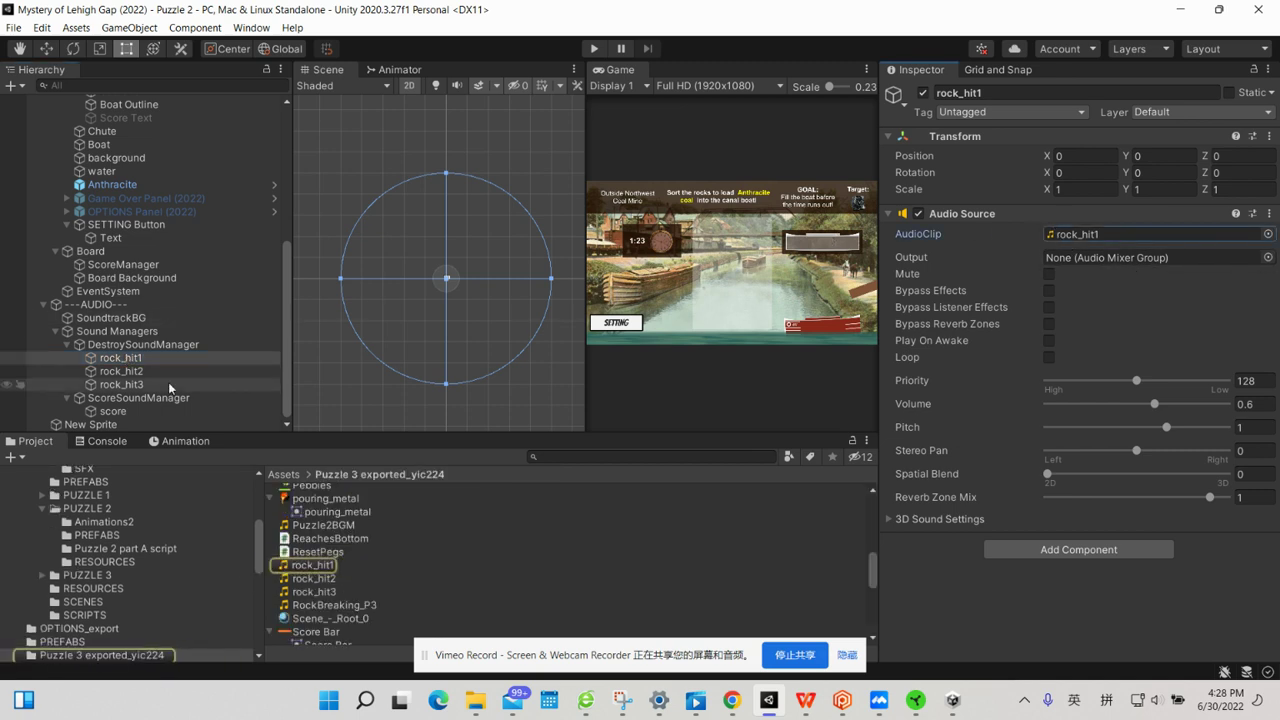
{"action": "left_click", "coordinate": [100, 425]}
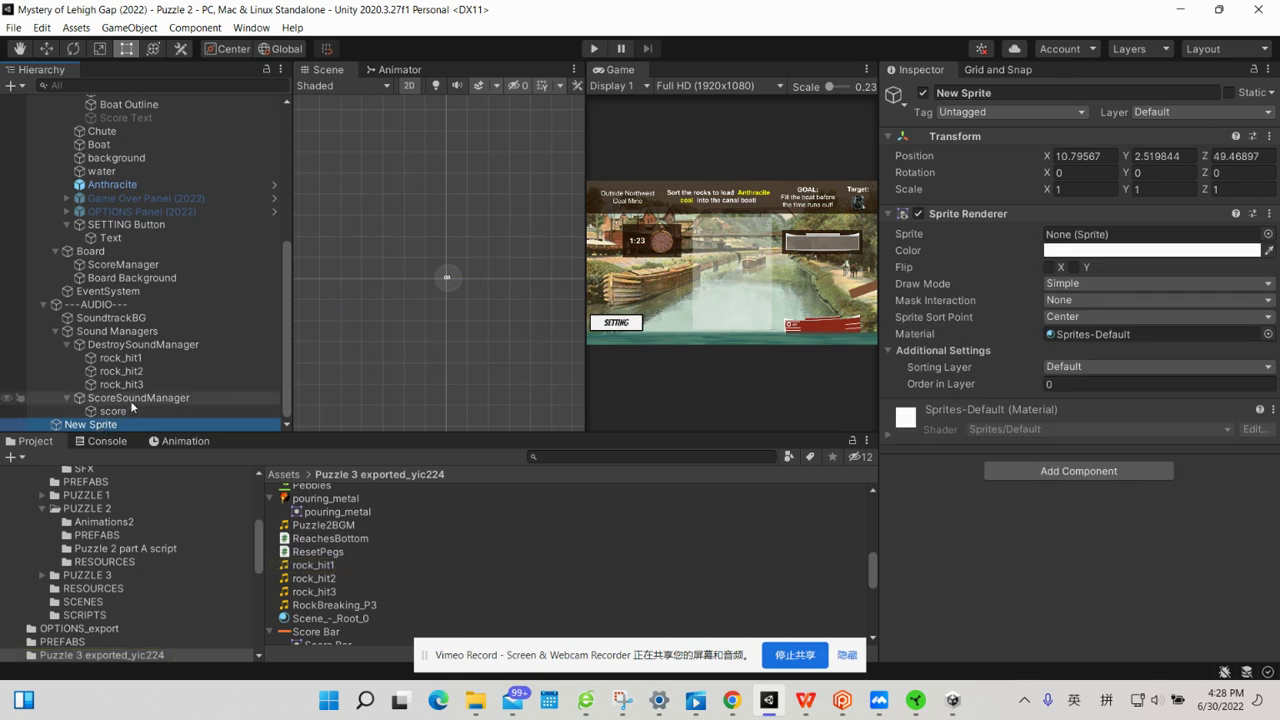
{"action": "left_click", "coordinate": [139, 397]}
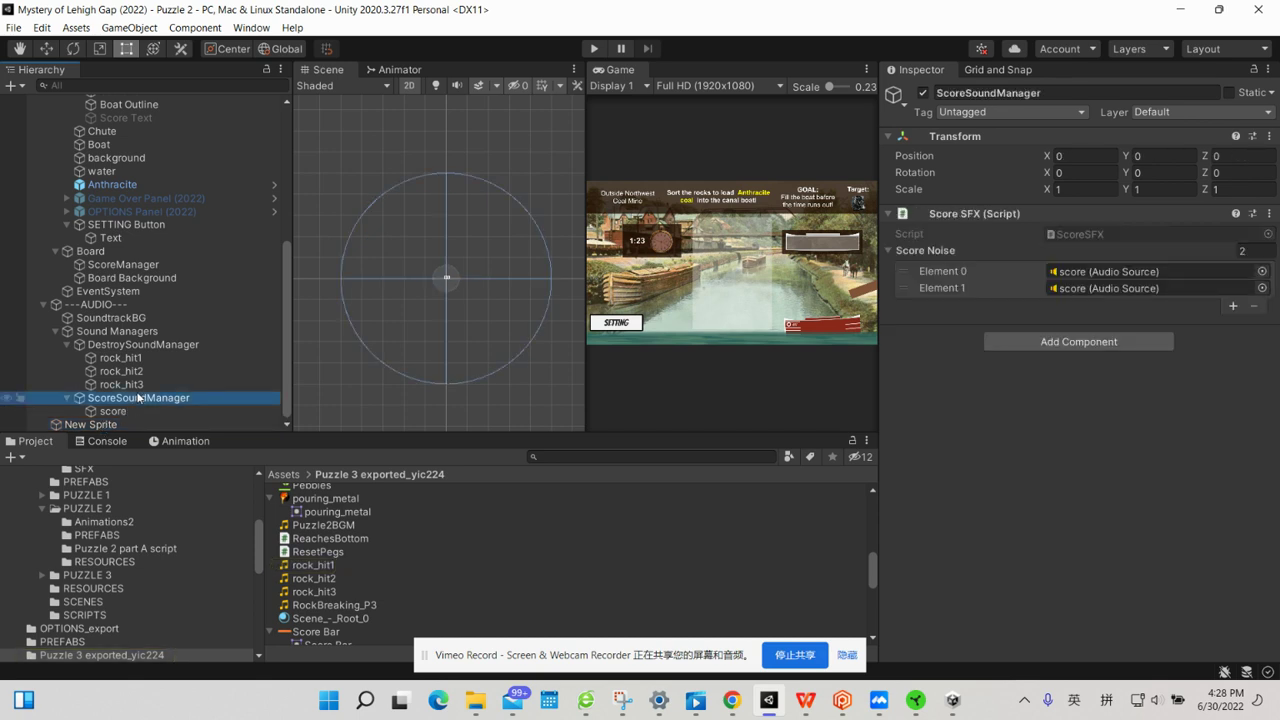
Locate and select the ScoreSFX script asset in the project files.
{"action": "left_click", "coordinate": [1075, 236]}
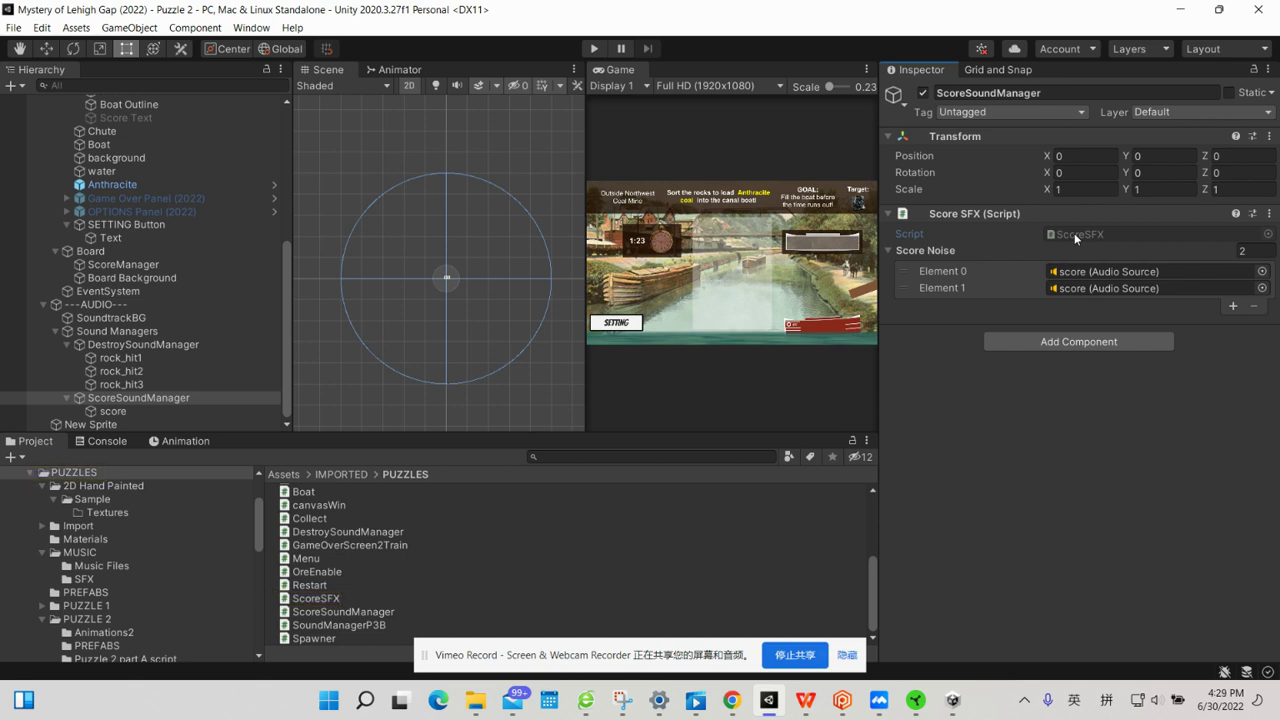
{"action": "left_click", "coordinate": [1074, 233]}
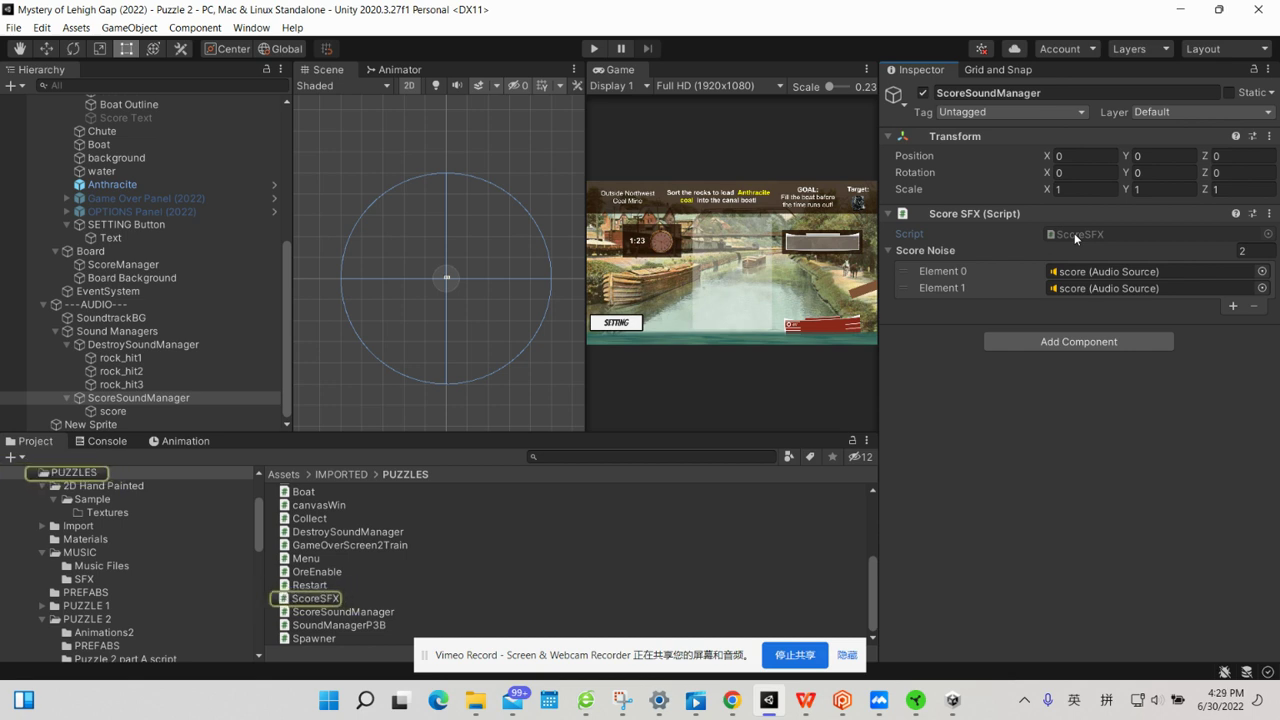
{"action": "left_click", "coordinate": [315, 600]}
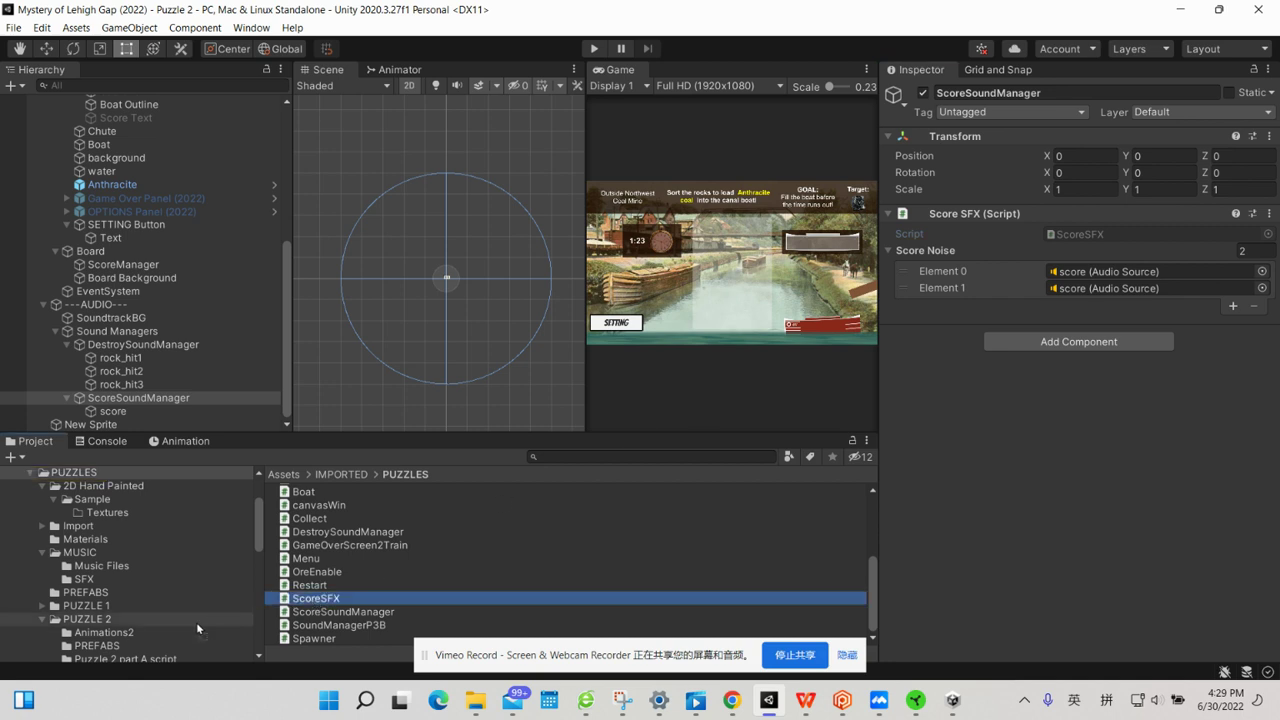
{"action": "left_click", "coordinate": [80, 472]}
{"action": "scroll", "coordinate": [135, 640], "scroll_direction": "down", "scroll_amount": 2}
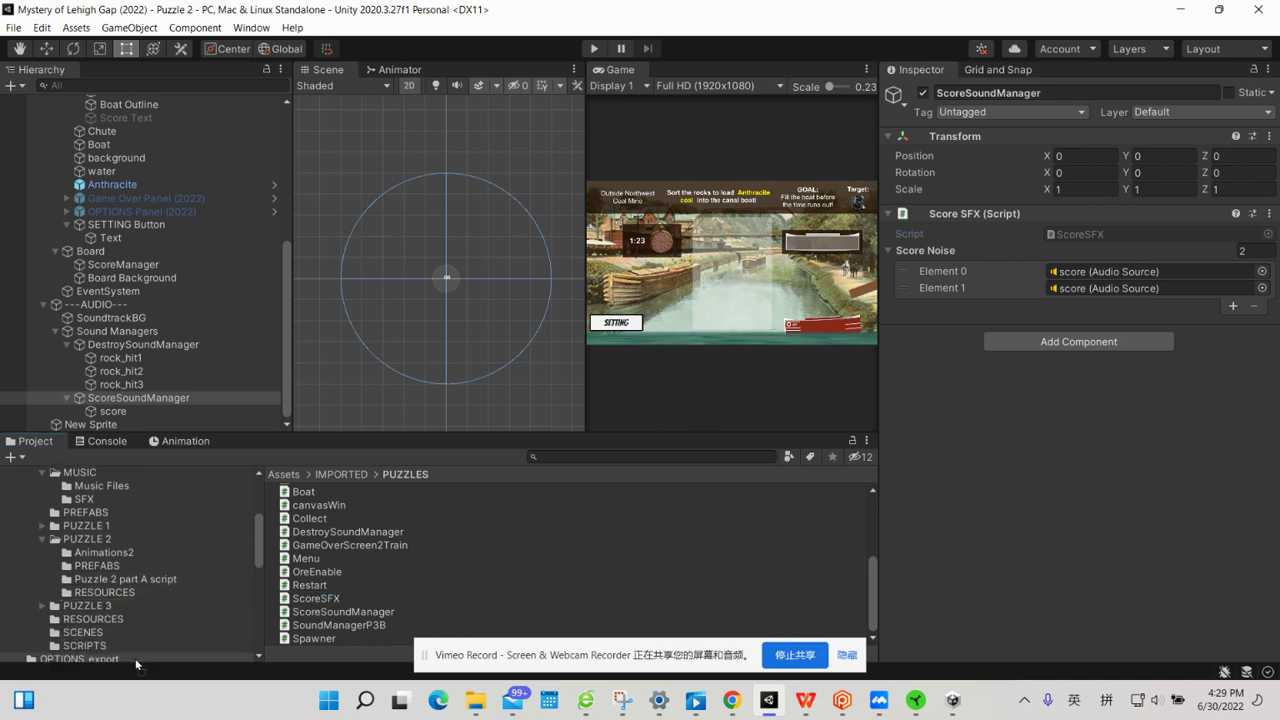
{"action": "scroll", "coordinate": [135, 650], "scroll_direction": "down", "scroll_amount": 3}
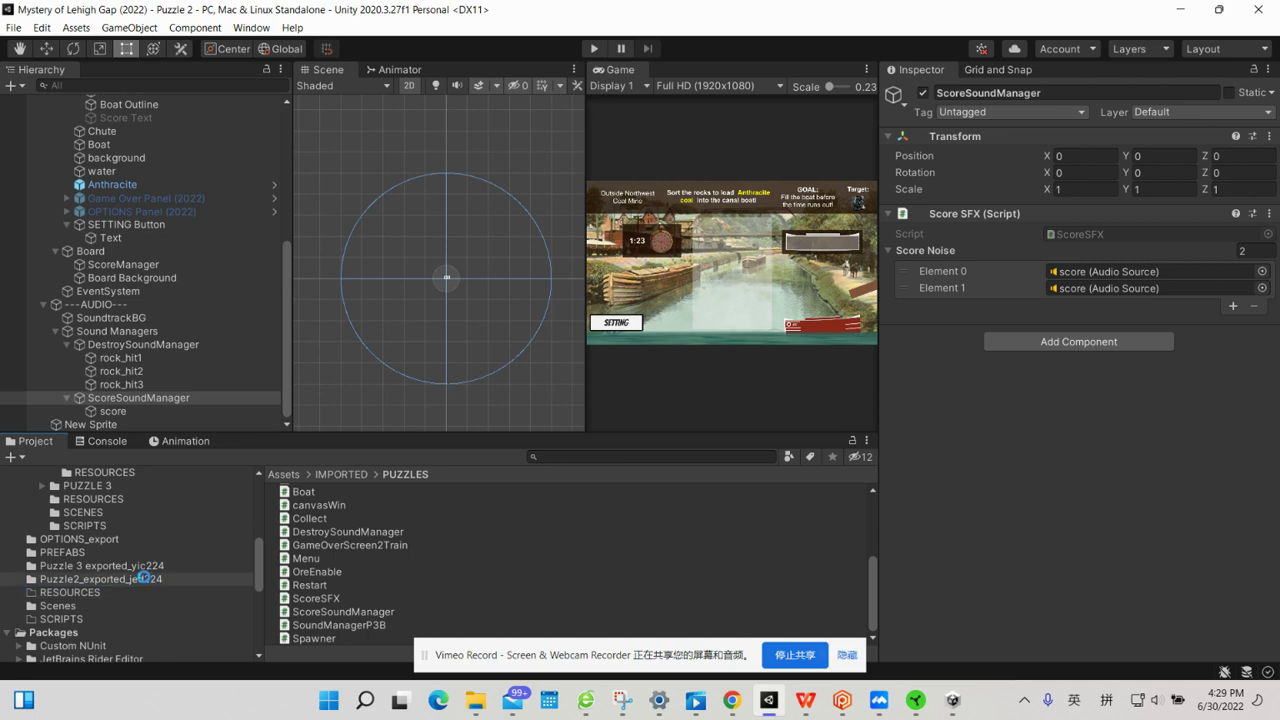
{"action": "scroll", "coordinate": [144, 576], "scroll_direction": "up", "scroll_amount": 5}
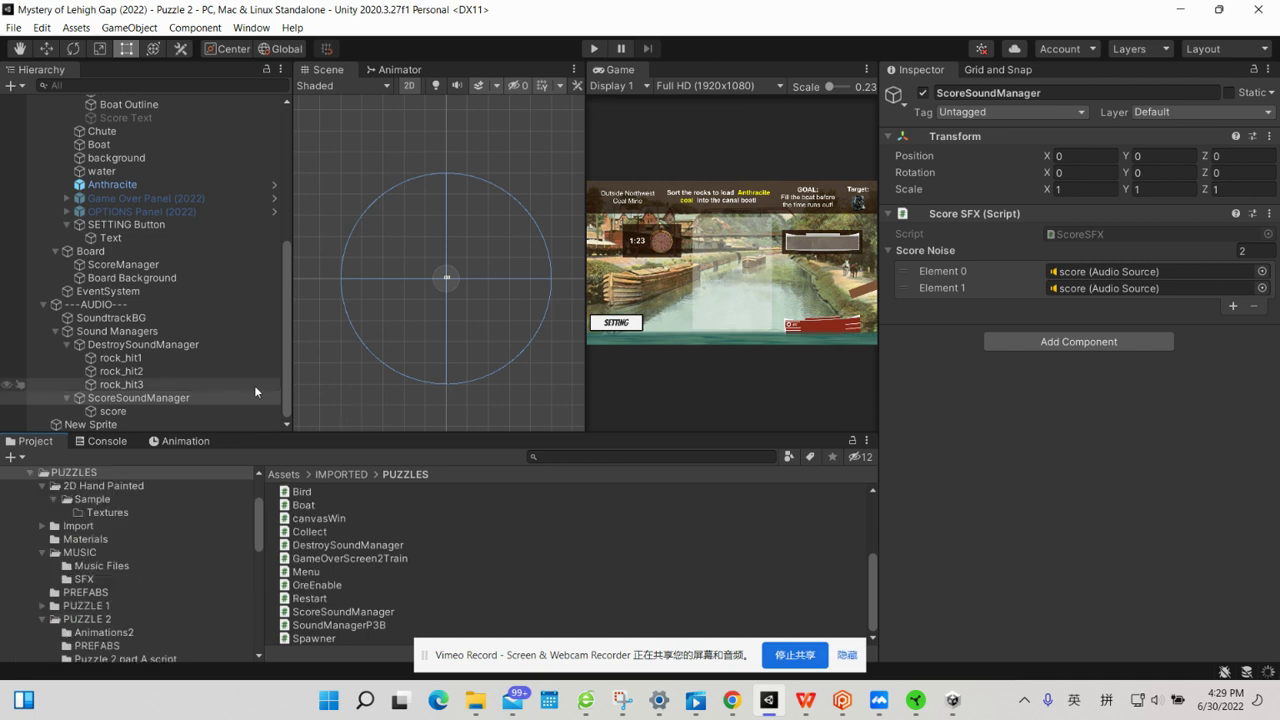
Check the score object's audio source, open Puzzle2_exported_jed224, and select the SETTING button's Text.
{"action": "left_click", "coordinate": [1061, 273]}
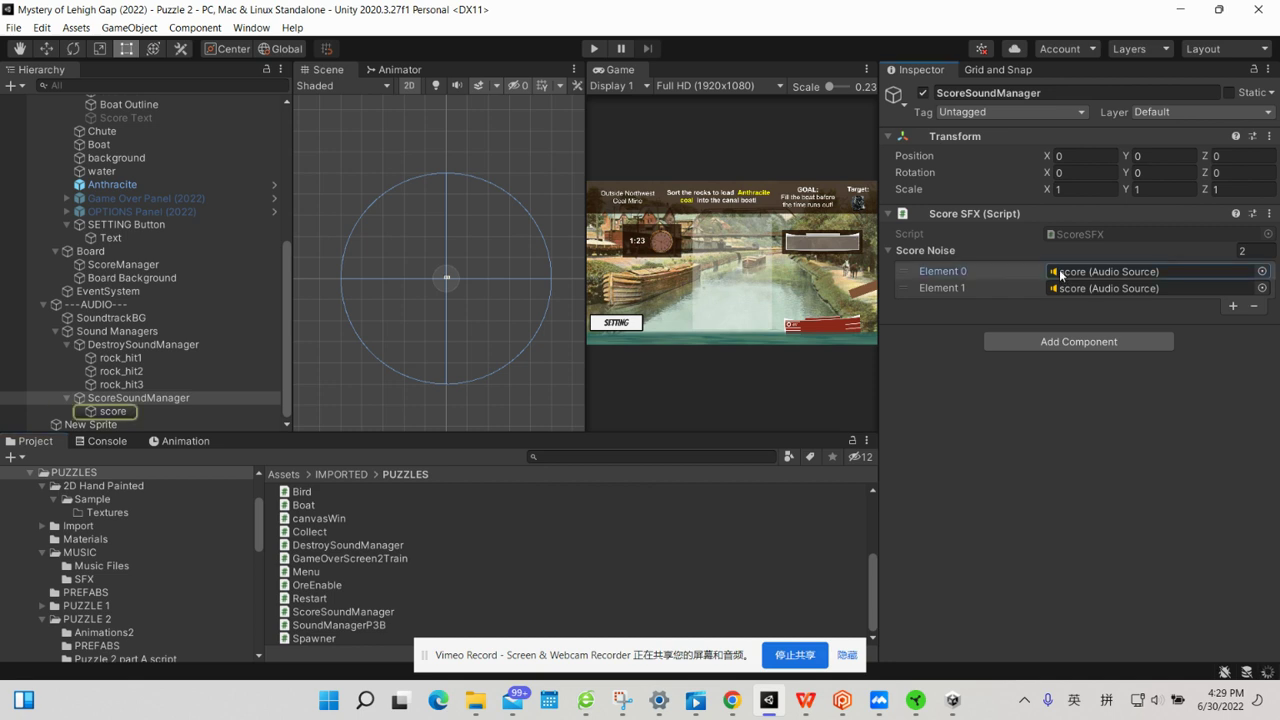
{"action": "left_click", "coordinate": [116, 411]}
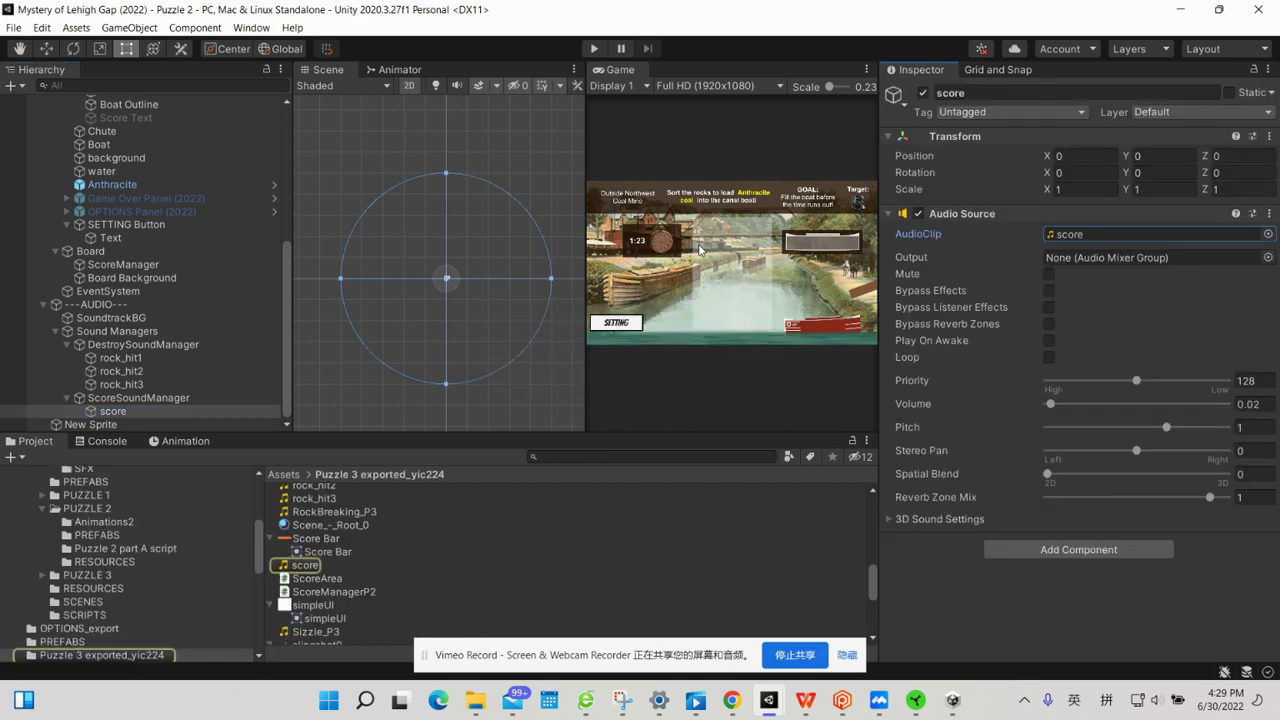
{"action": "left_click", "coordinate": [117, 425]}
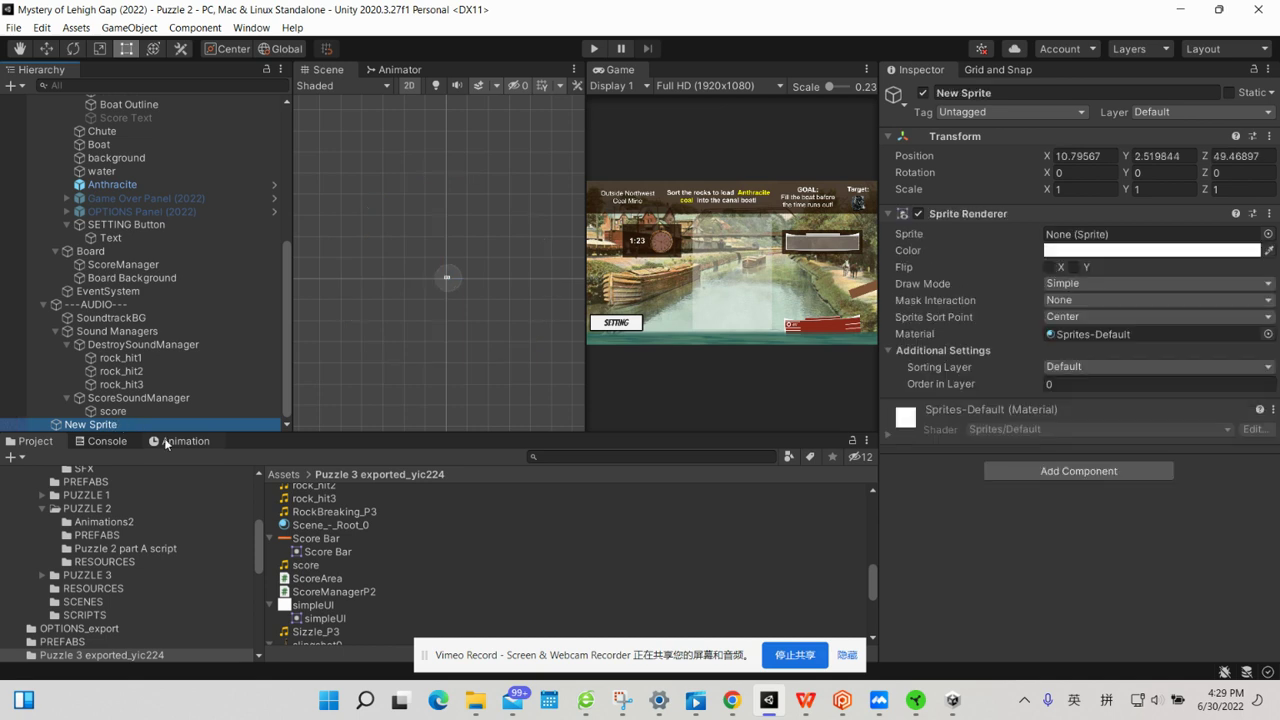
{"action": "scroll", "coordinate": [154, 594], "scroll_direction": "down", "scroll_amount": 5}
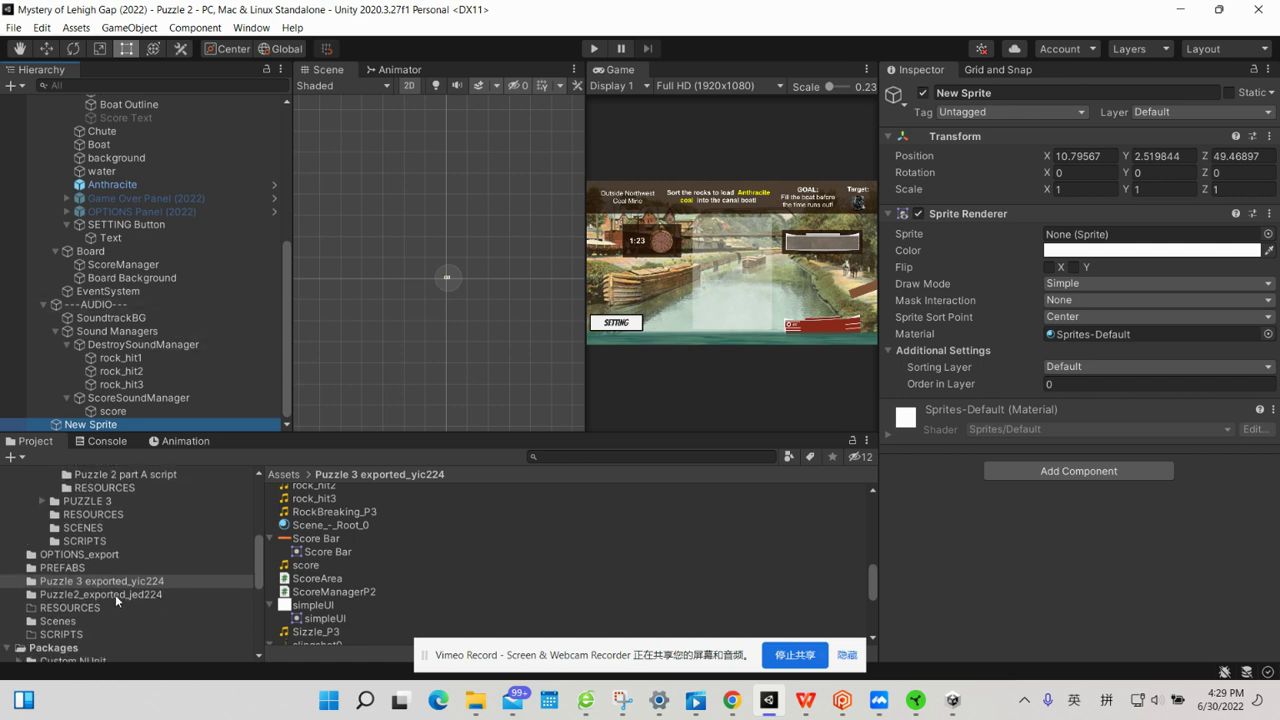
{"action": "left_click", "coordinate": [115, 594]}
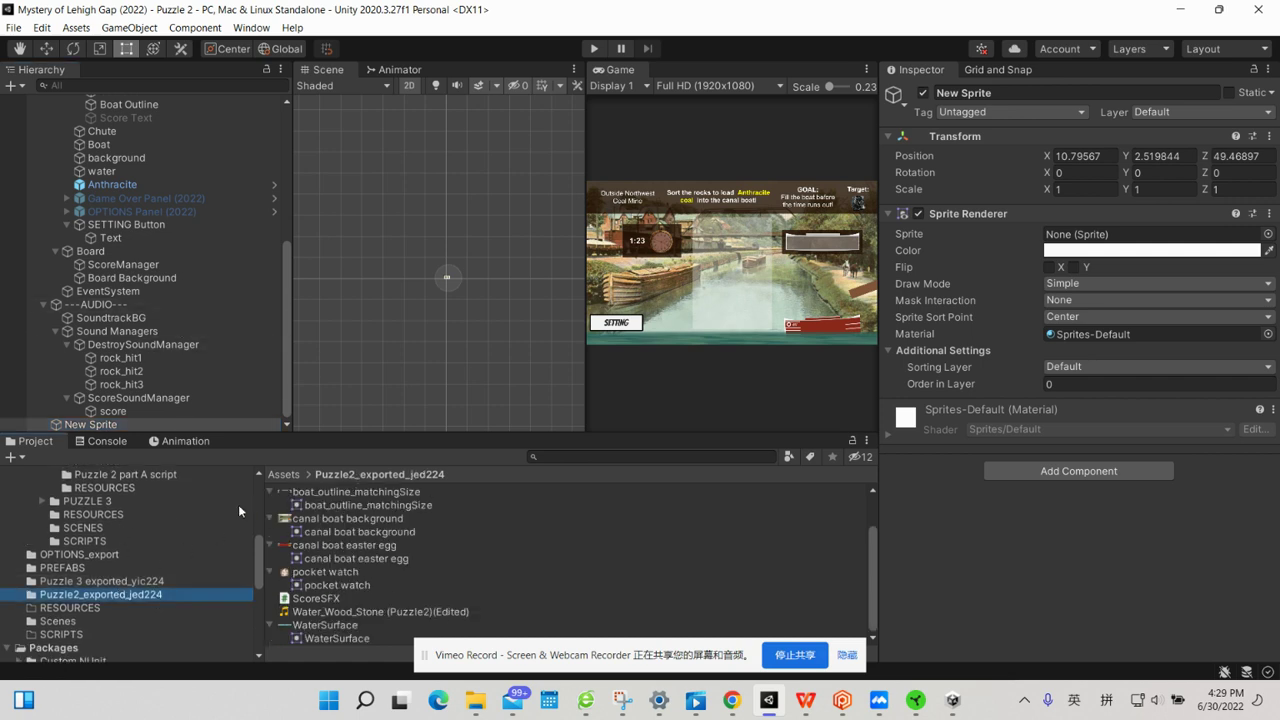
{"action": "left_click", "coordinate": [187, 239]}
Collapse the Canvas, Board, AUDIO and Puzzle 2 branches in the Hierarchy.
{"action": "scroll", "coordinate": [187, 239], "scroll_direction": "up", "scroll_amount": 3}
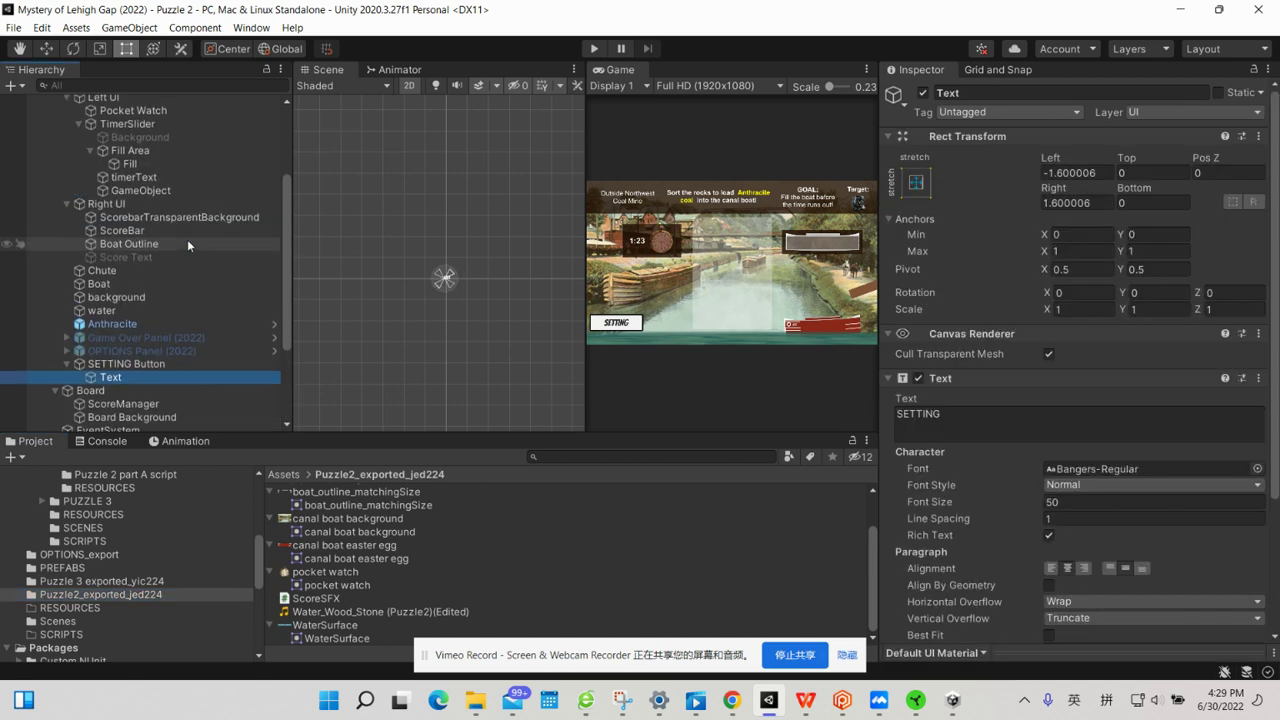
{"action": "scroll", "coordinate": [187, 239], "scroll_direction": "up", "scroll_amount": 3}
{"action": "left_click", "coordinate": [55, 141]}
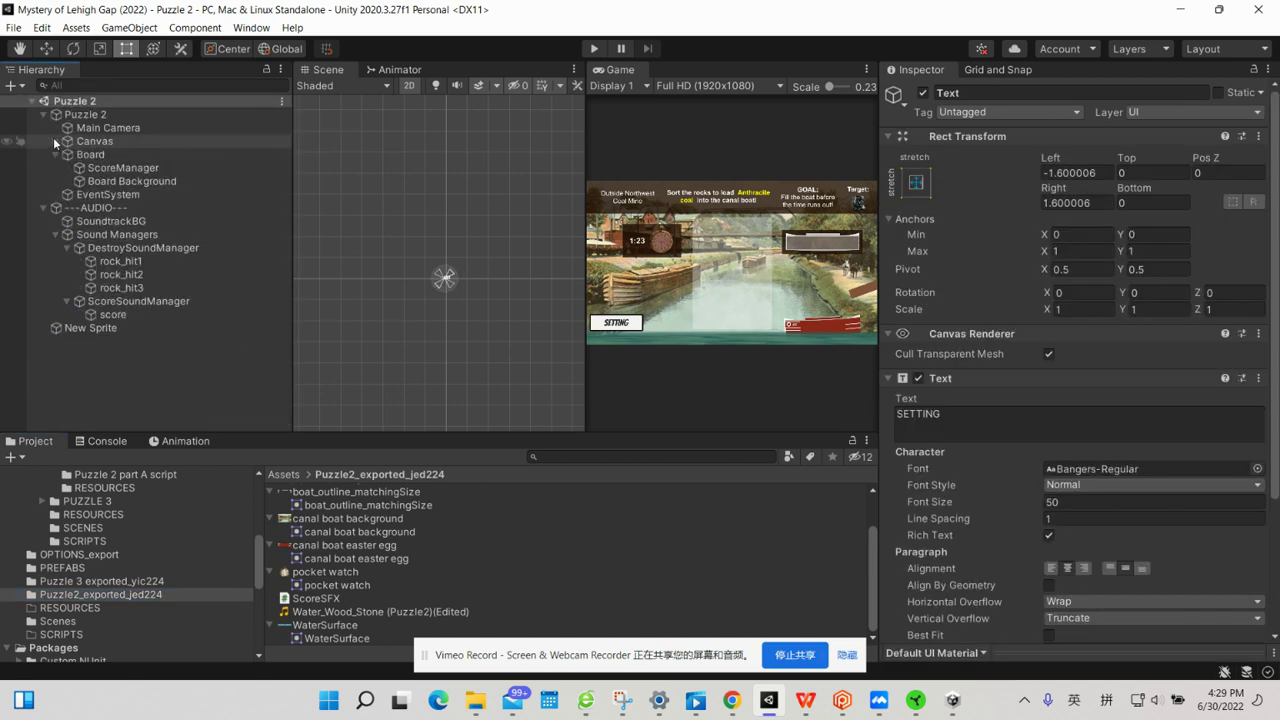
{"action": "left_click", "coordinate": [55, 154]}
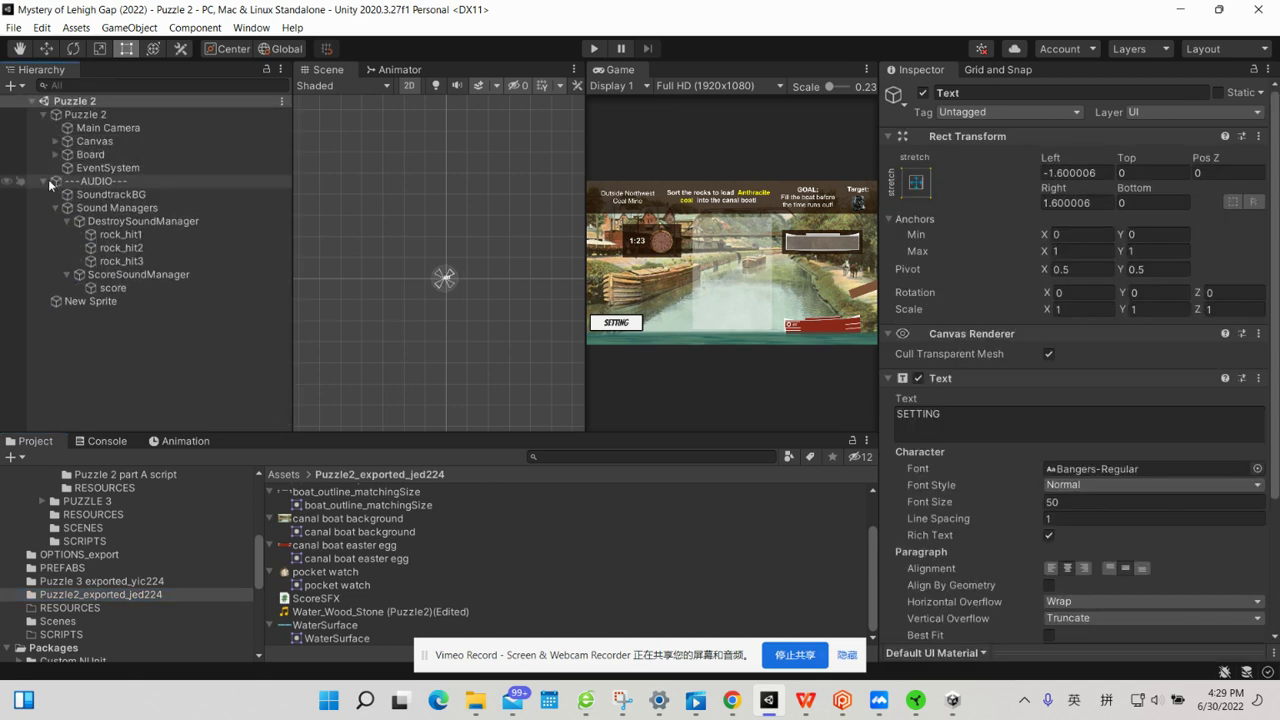
{"action": "left_click", "coordinate": [41, 181]}
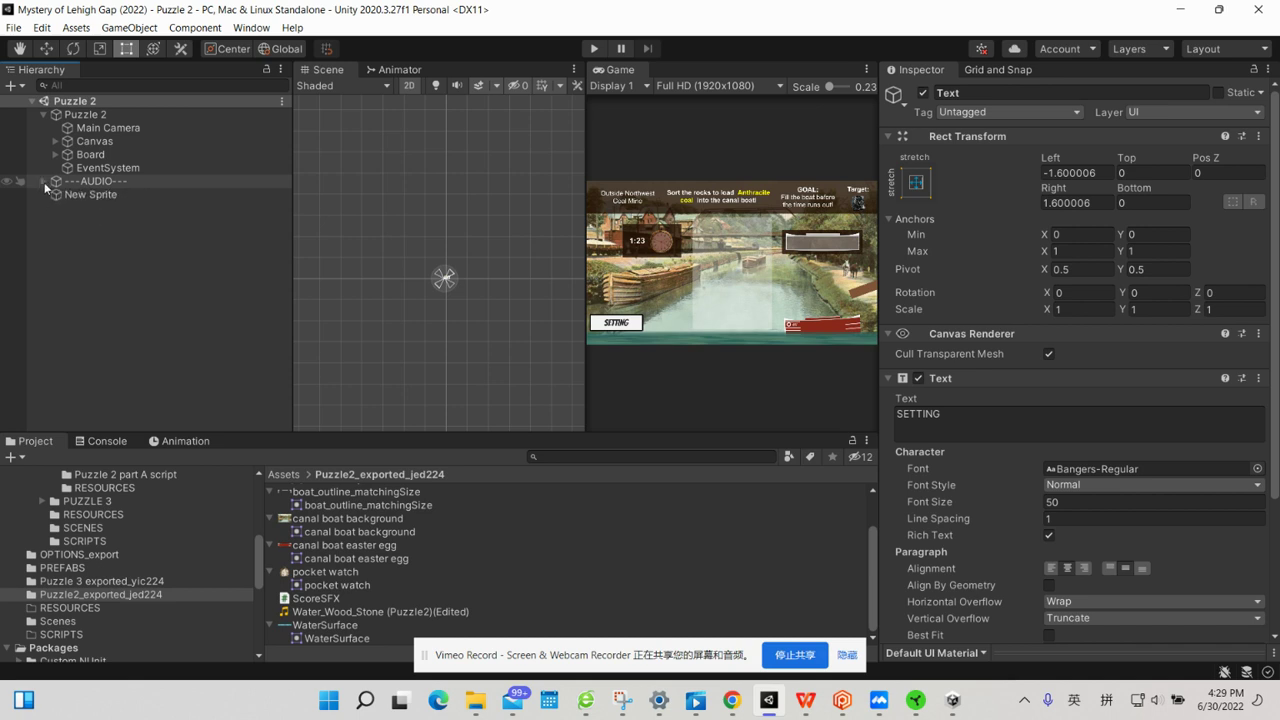
{"action": "left_click", "coordinate": [43, 114]}
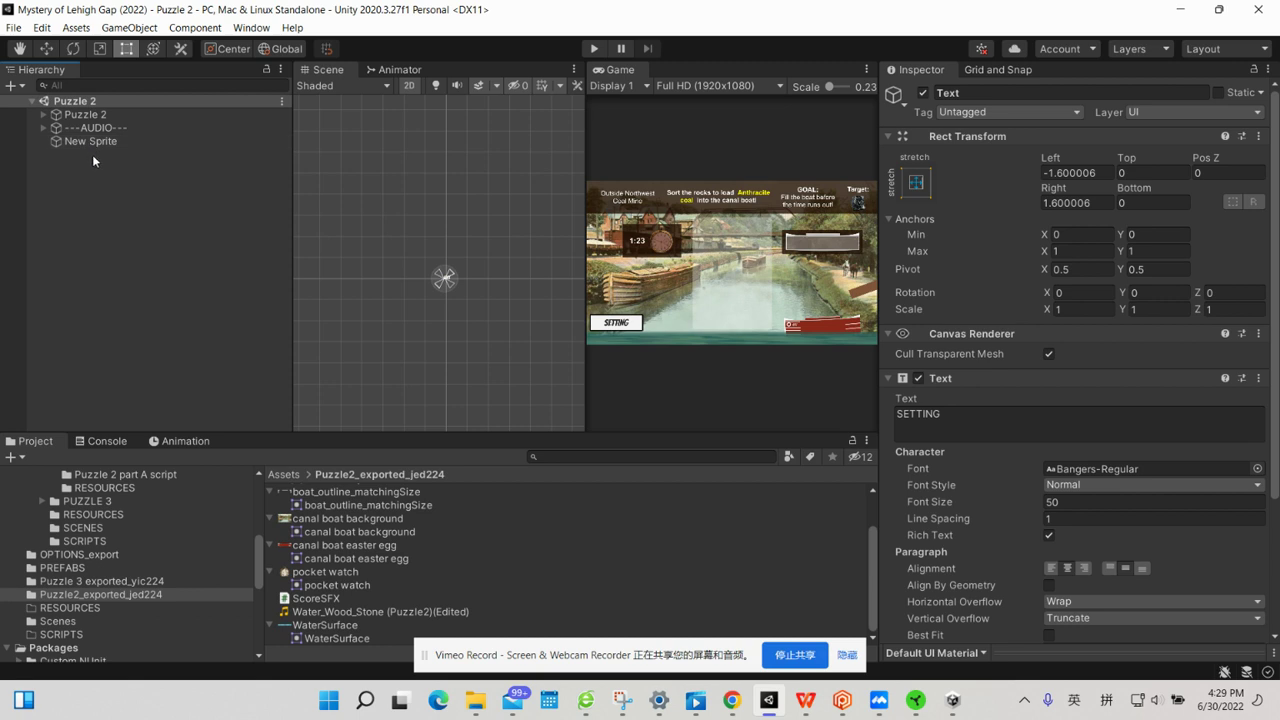
{"action": "right_click", "coordinate": [90, 104]}
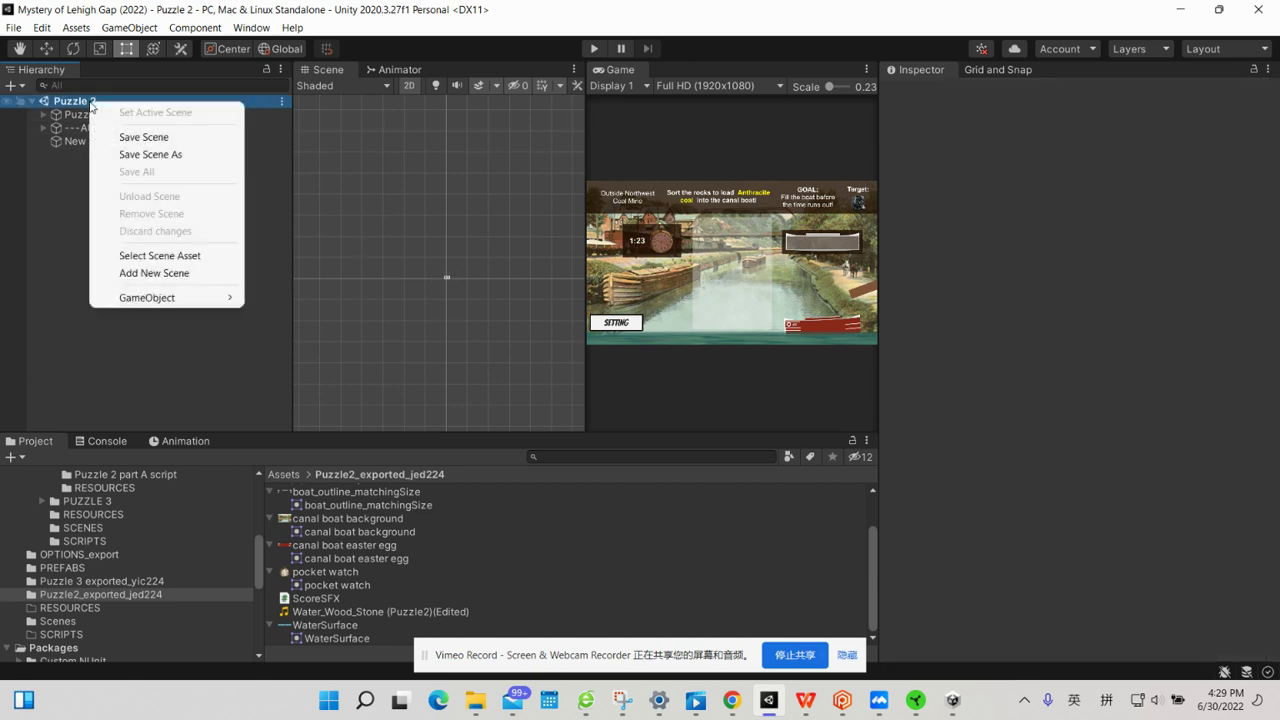
{"action": "left_click", "coordinate": [56, 205]}
Create an empty object named ---UI---.
{"action": "right_click", "coordinate": [56, 205]}
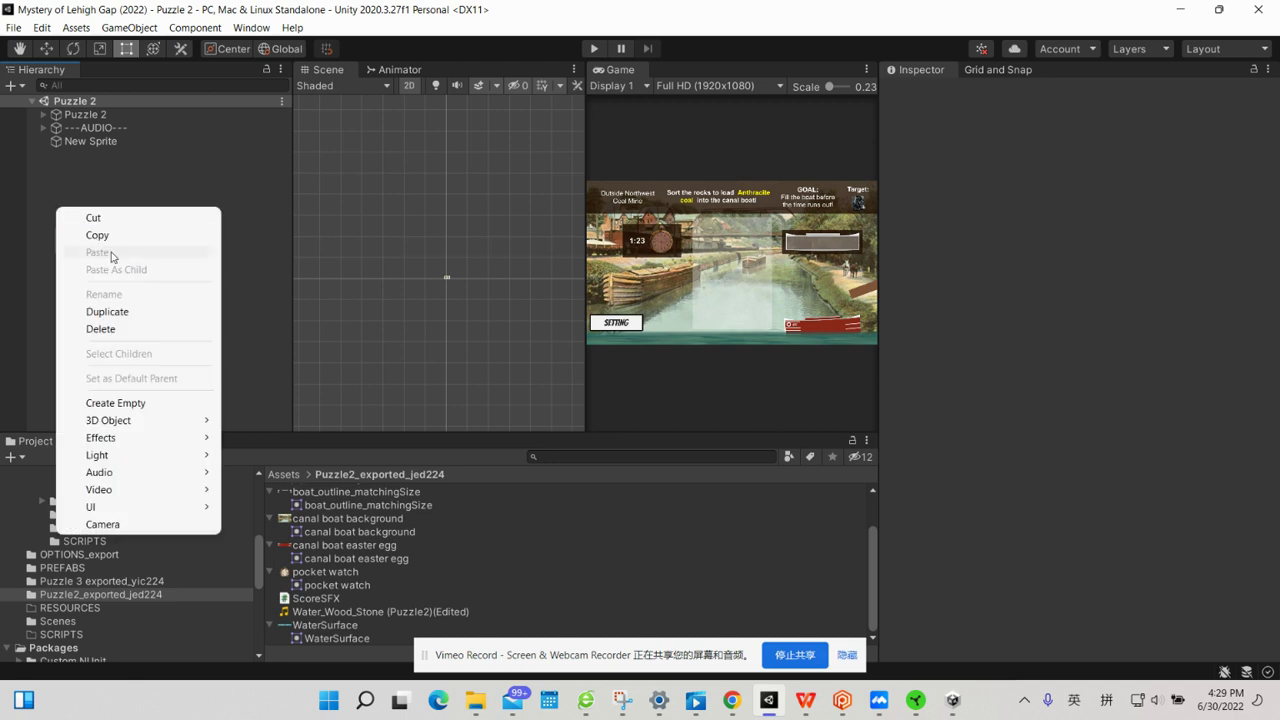
{"action": "left_click", "coordinate": [113, 405]}
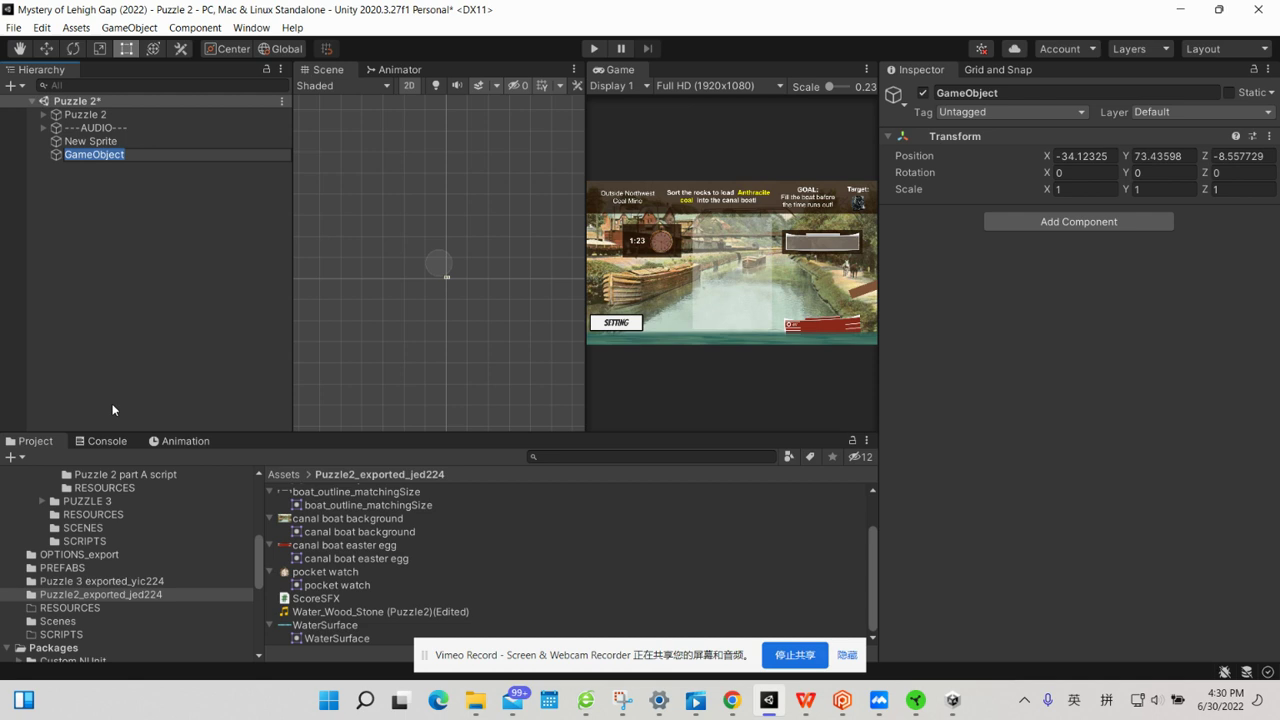
{"action": "type", "text": "---UI---"}
{"action": "key", "text": "Return"}
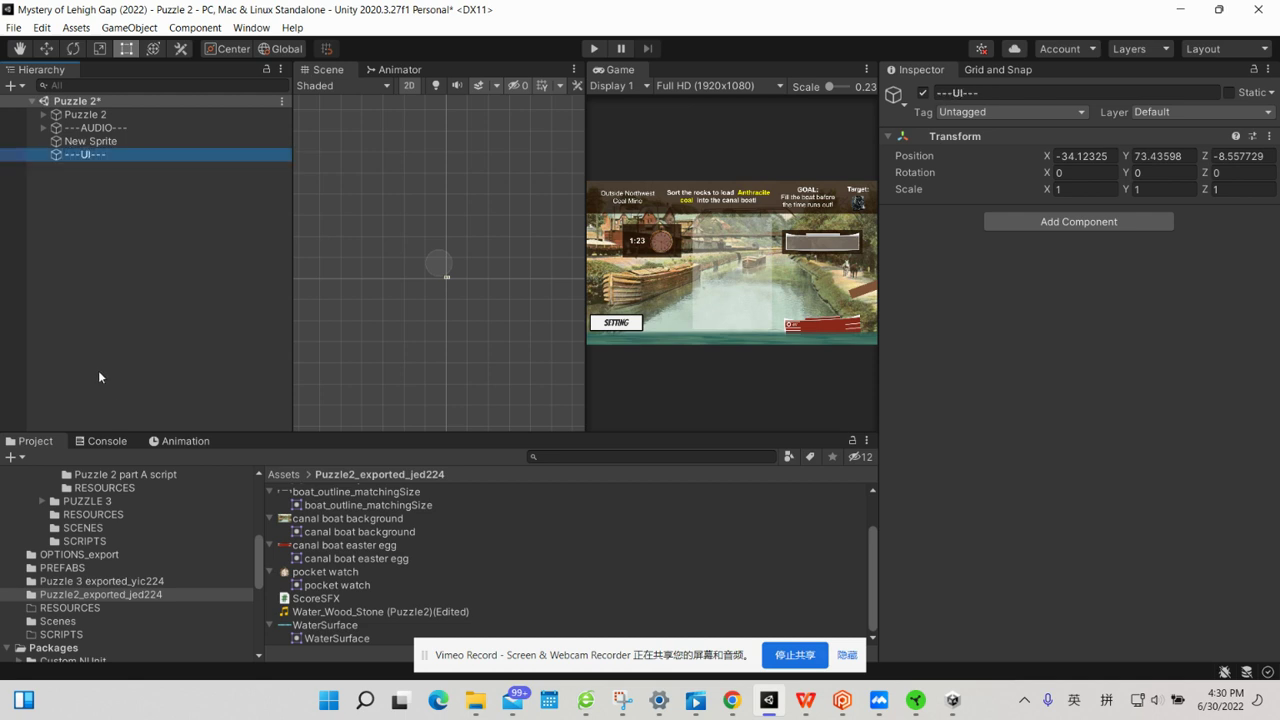
{"action": "left_click", "coordinate": [138, 226]}
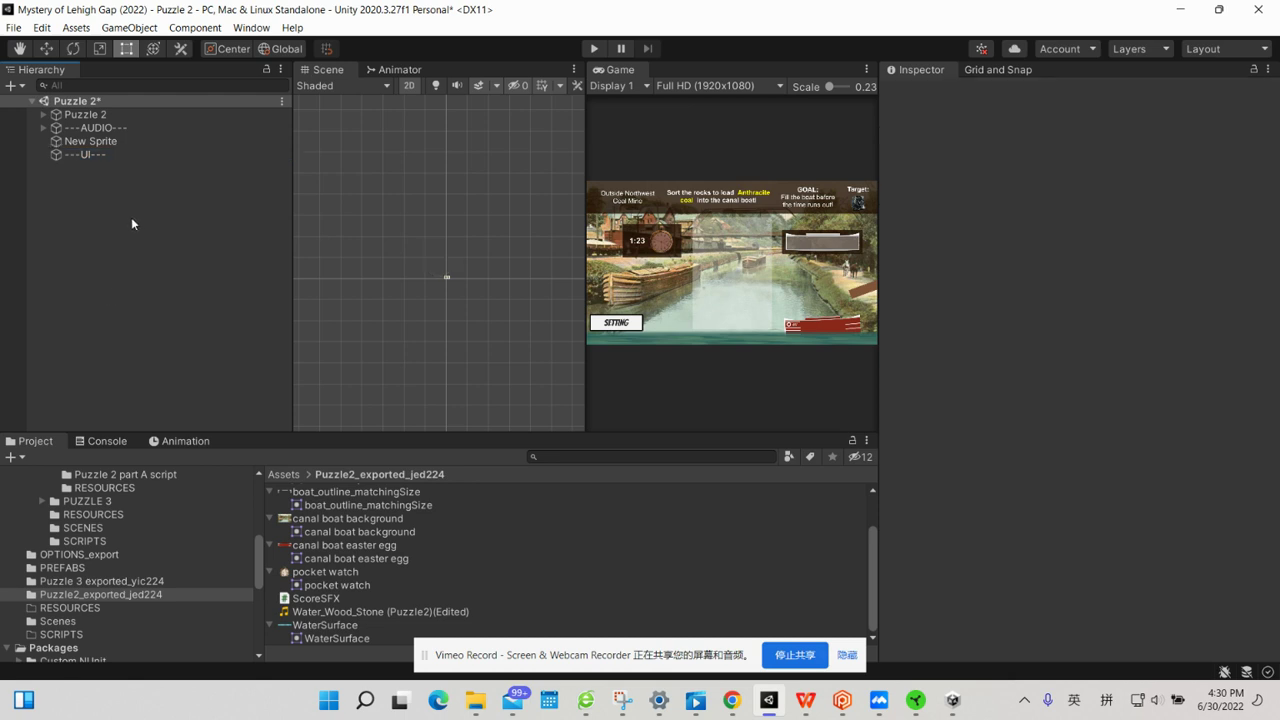
Create a second empty object named ---SYSTEM---.
{"action": "right_click", "coordinate": [104, 212]}
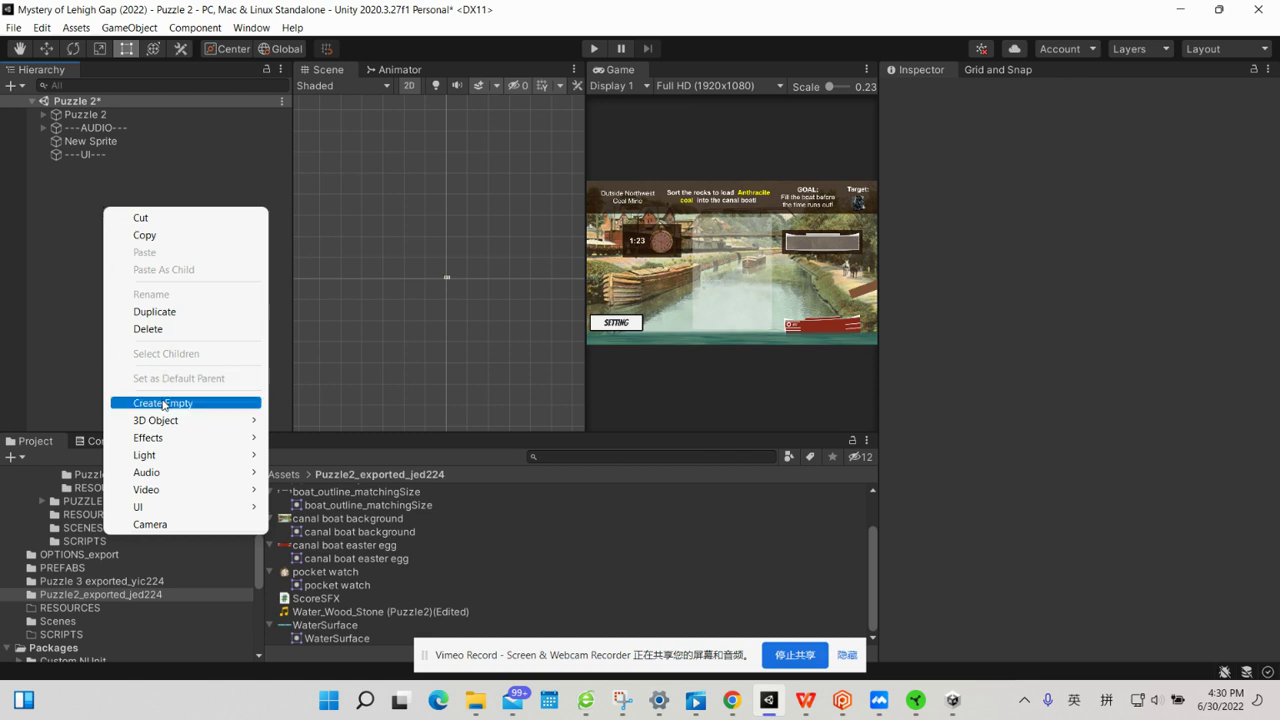
{"action": "left_click", "coordinate": [163, 403]}
{"action": "type", "text": "-"}
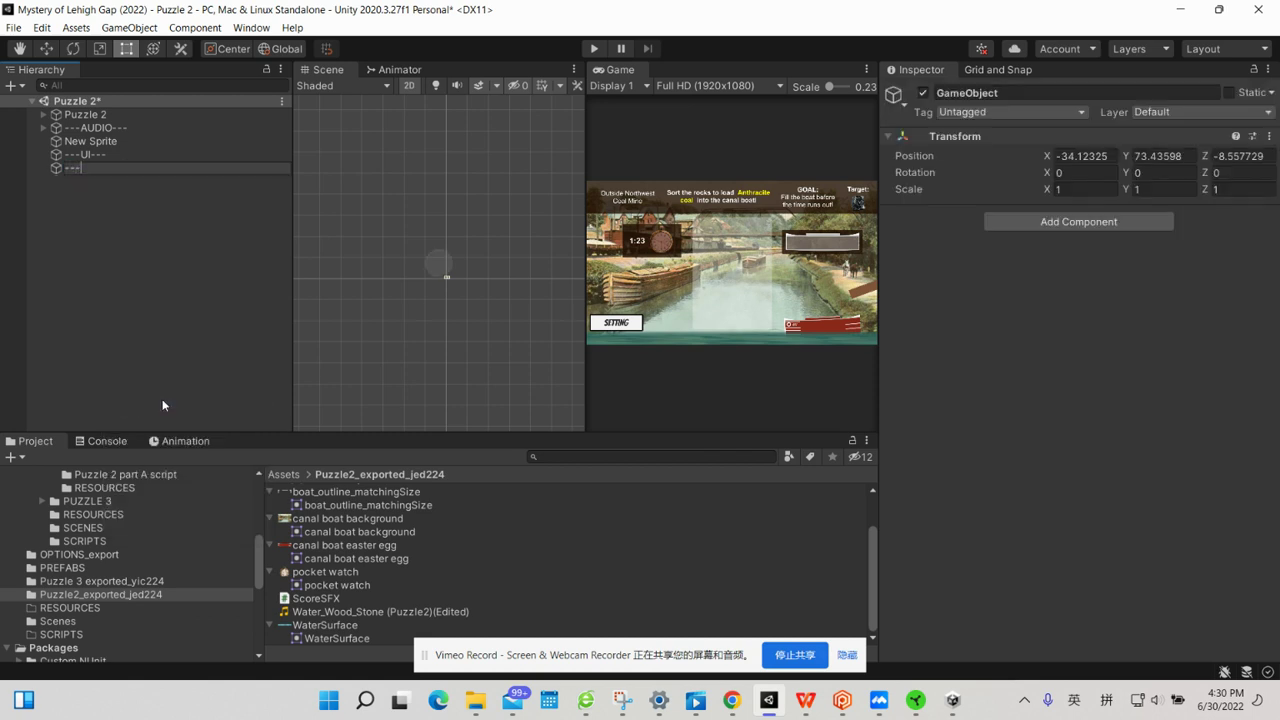
{"action": "type", "text": "System"}
{"action": "key", "text": "BackSpace"}
{"action": "type", "text": "Y"}
{"action": "type", "text": "STE"}
{"action": "type", "text": "M---"}
{"action": "key", "text": "Return"}
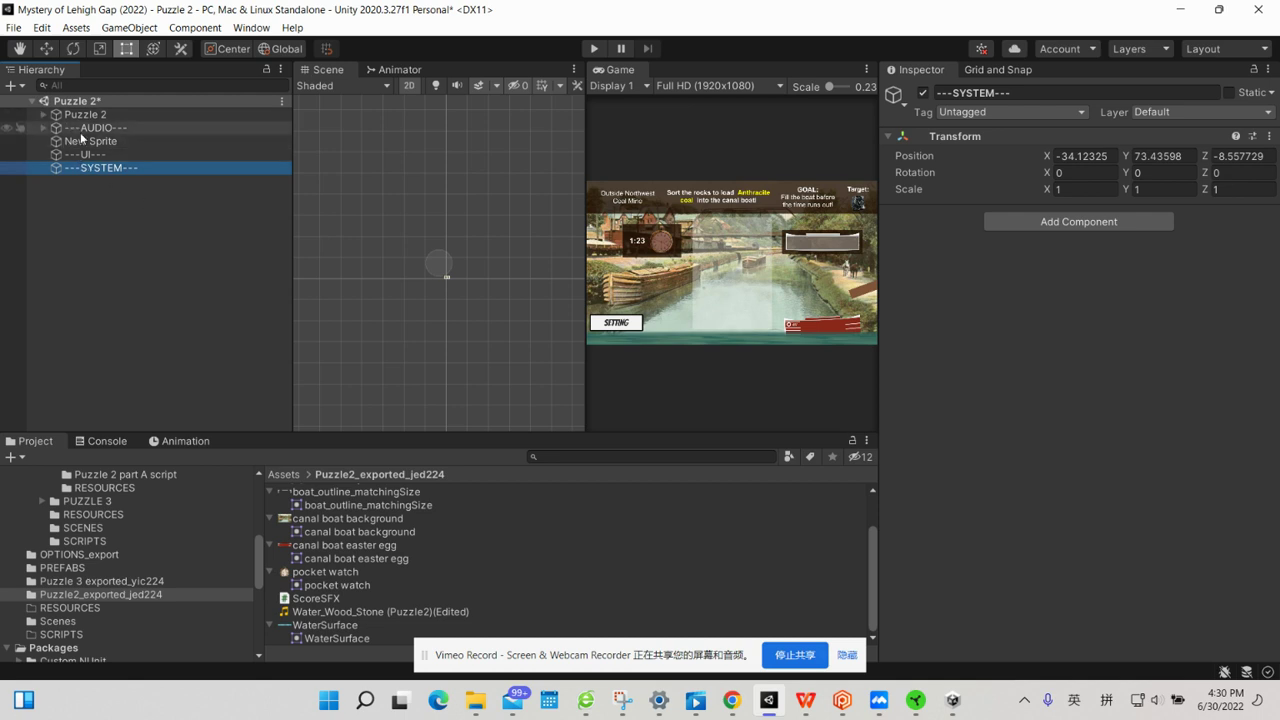
{"action": "left_click", "coordinate": [83, 127]}
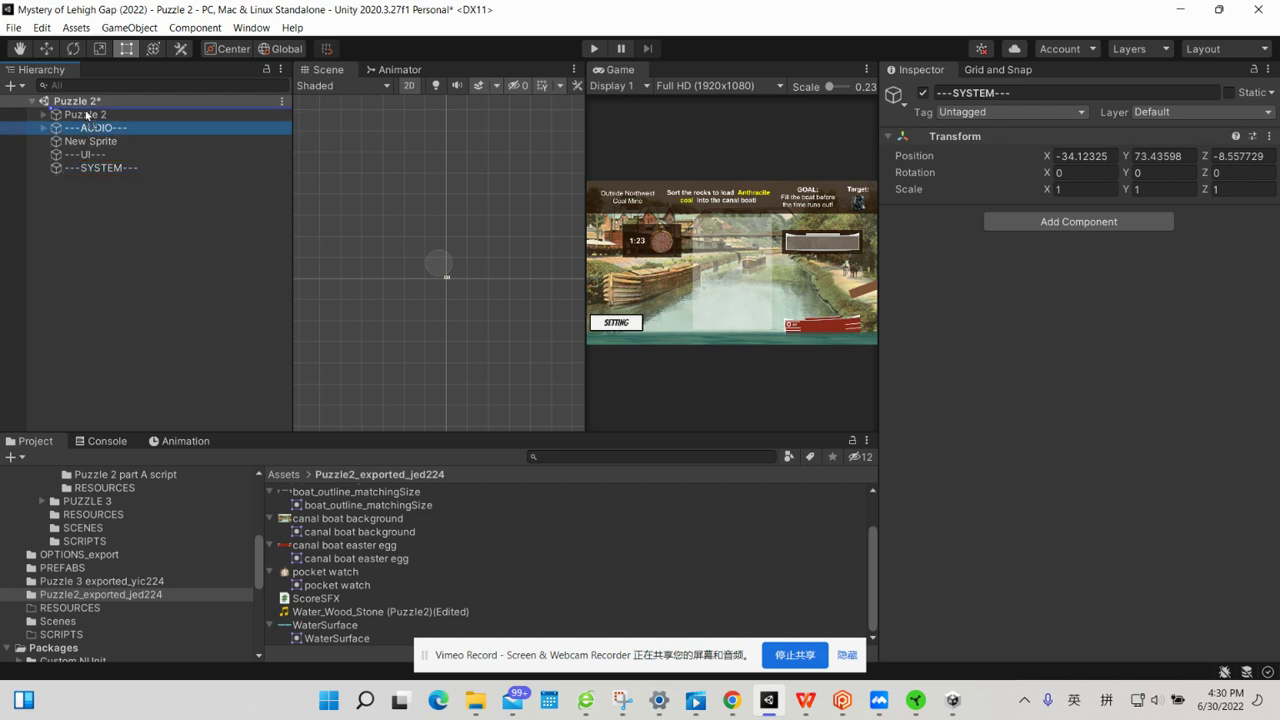
Move ---SYSTEM--- into Puzzle 2 and parent Main Camera and EventSystem under it.
{"action": "left_click_drag", "start_coordinate": [84, 121], "coordinate": [84, 122]}
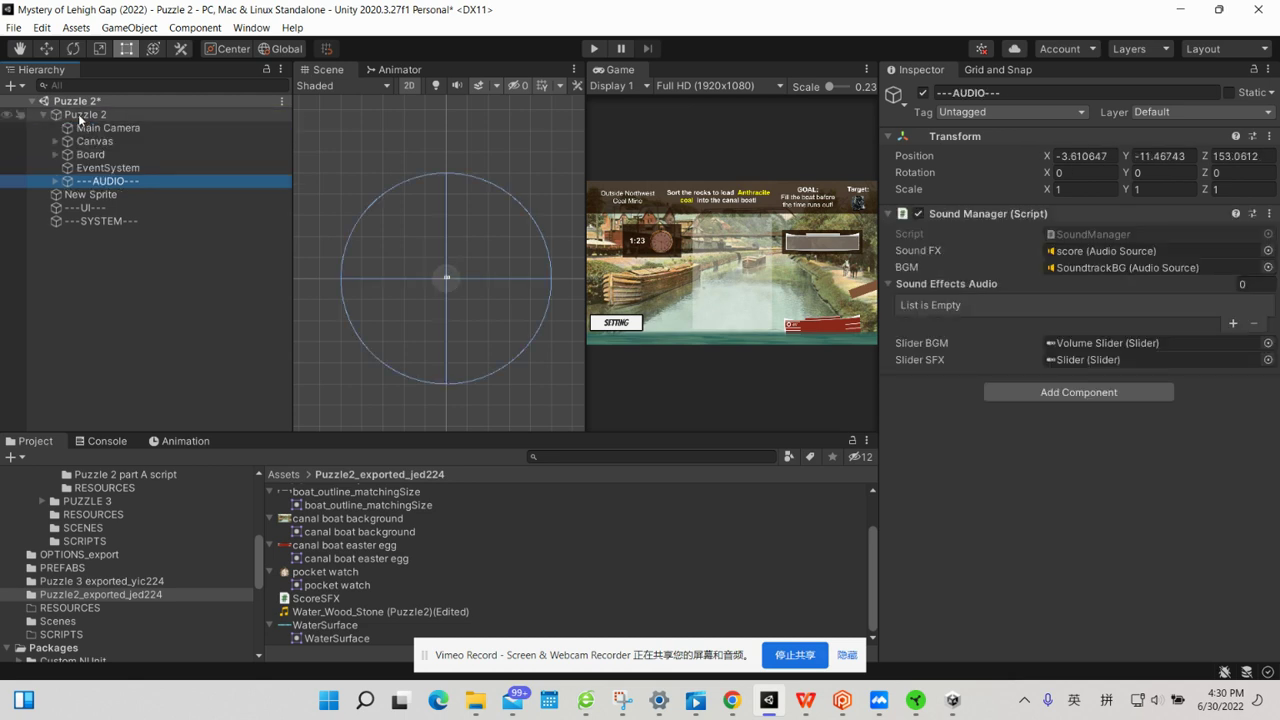
{"action": "left_click", "coordinate": [98, 219]}
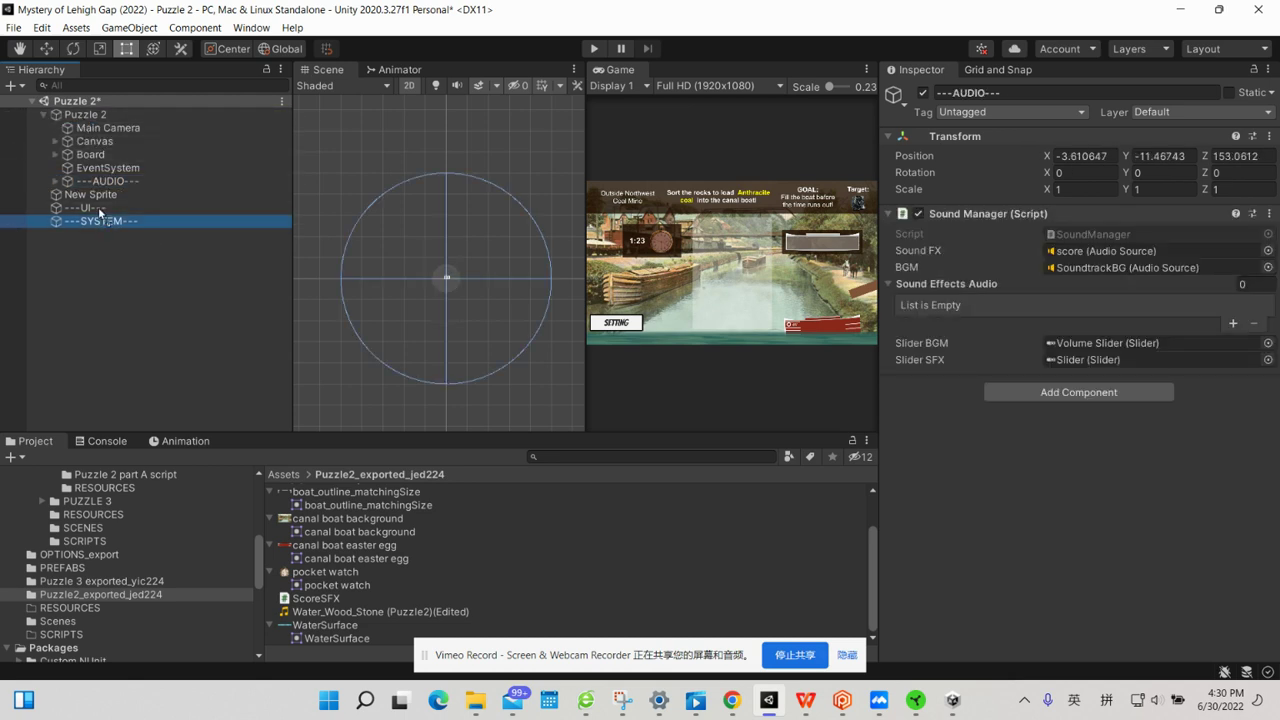
{"action": "left_click_drag", "start_coordinate": [99, 213], "coordinate": [105, 192]}
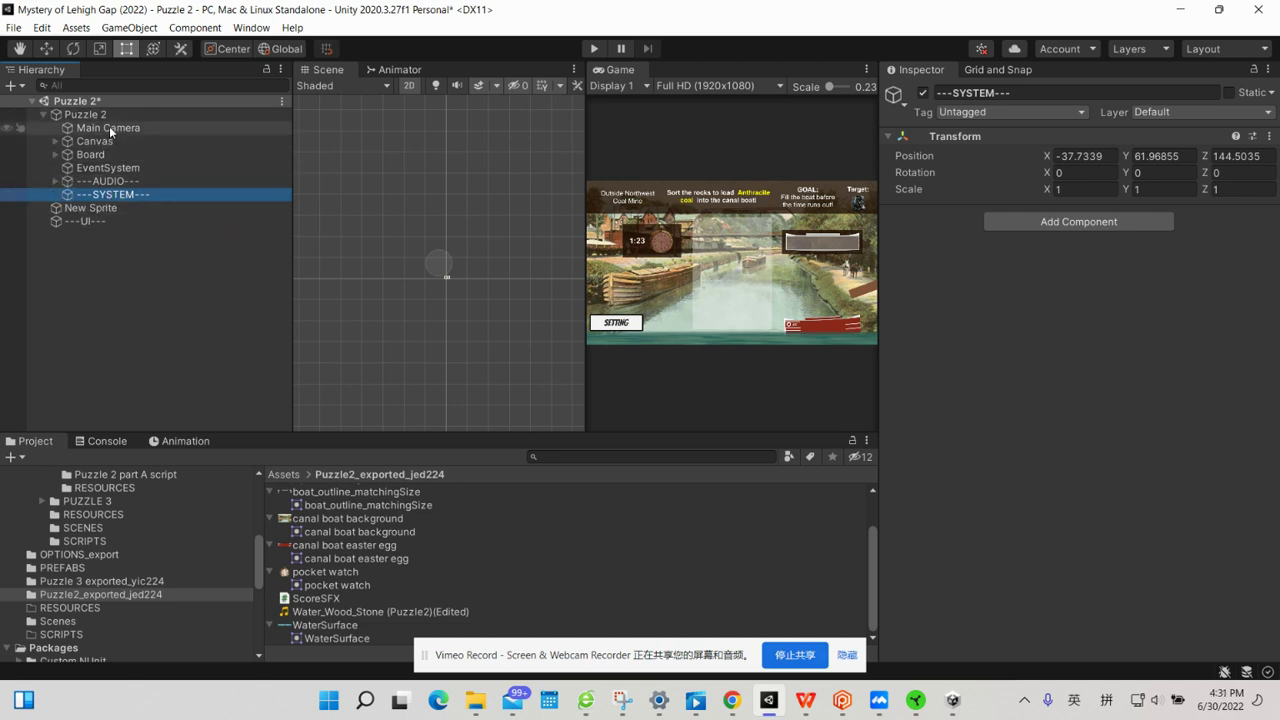
{"action": "left_click_drag", "start_coordinate": [109, 128], "coordinate": [108, 199]}
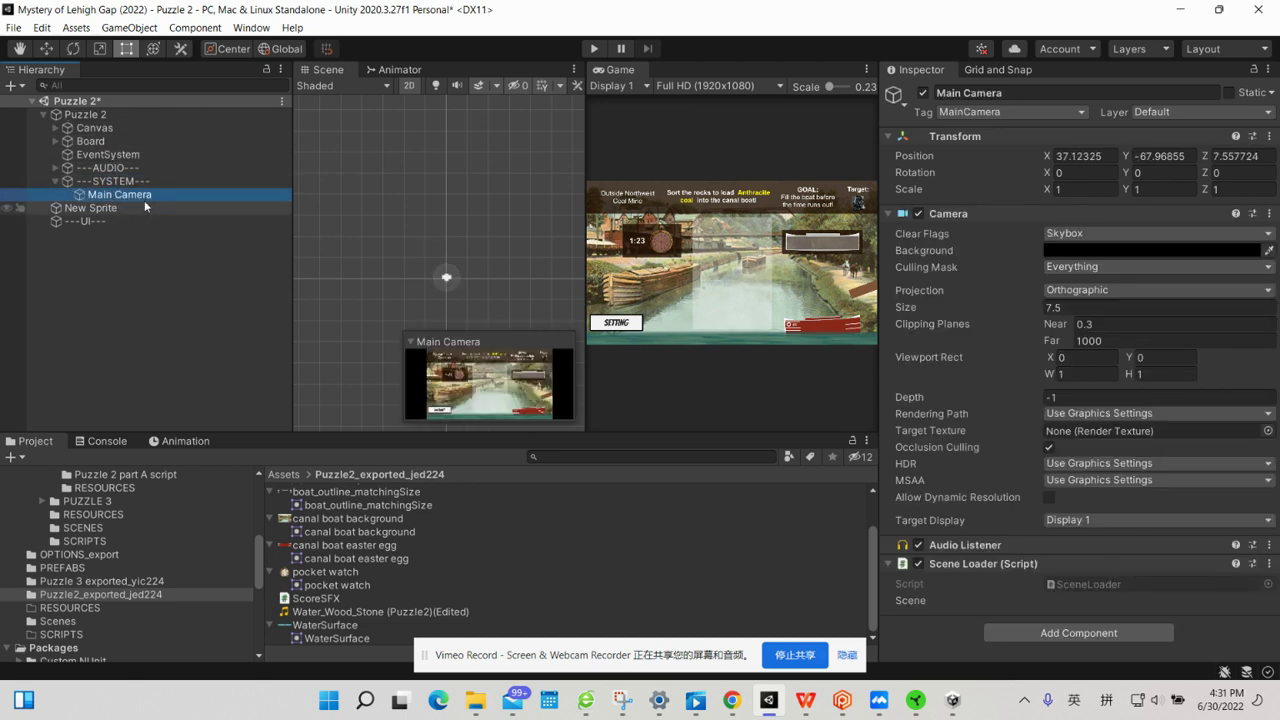
{"action": "mouse_move", "coordinate": [112, 155]}
{"action": "left_mouse_down"}
{"action": "mouse_move", "coordinate": [115, 194]}
{"action": "mouse_move", "coordinate": [112, 180]}
{"action": "left_mouse_up"}
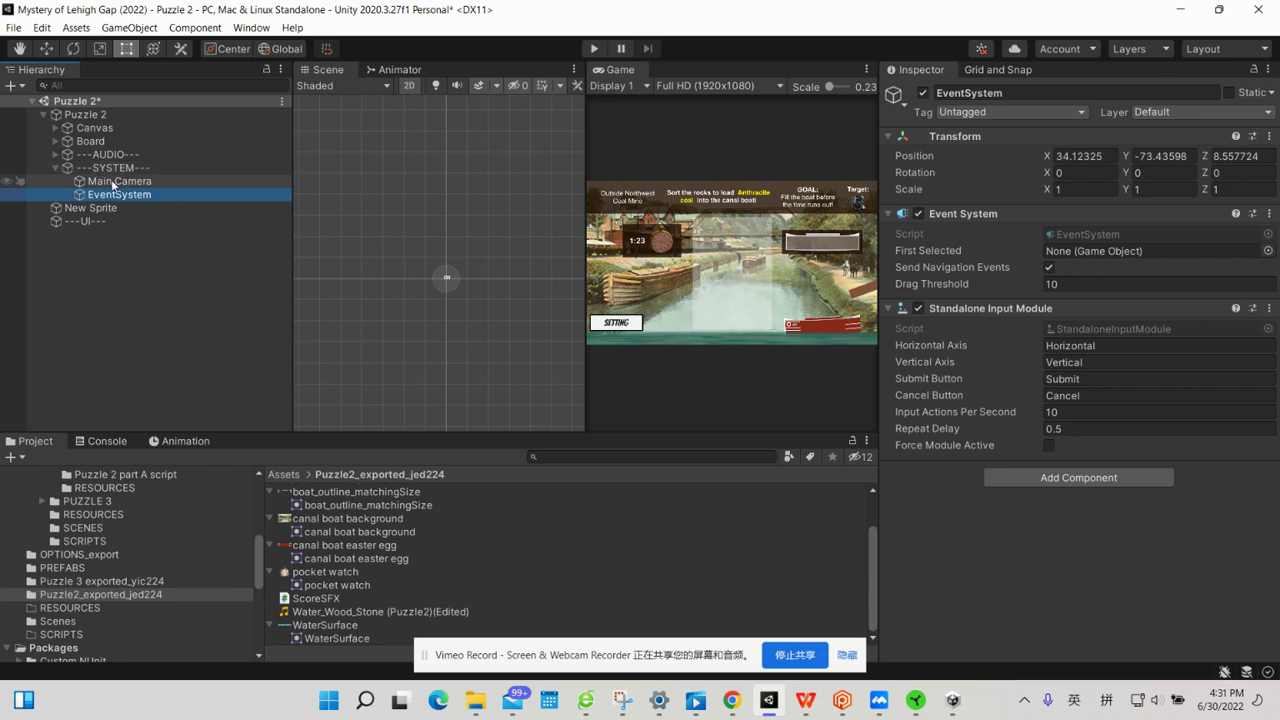
{"action": "left_click", "coordinate": [56, 168]}
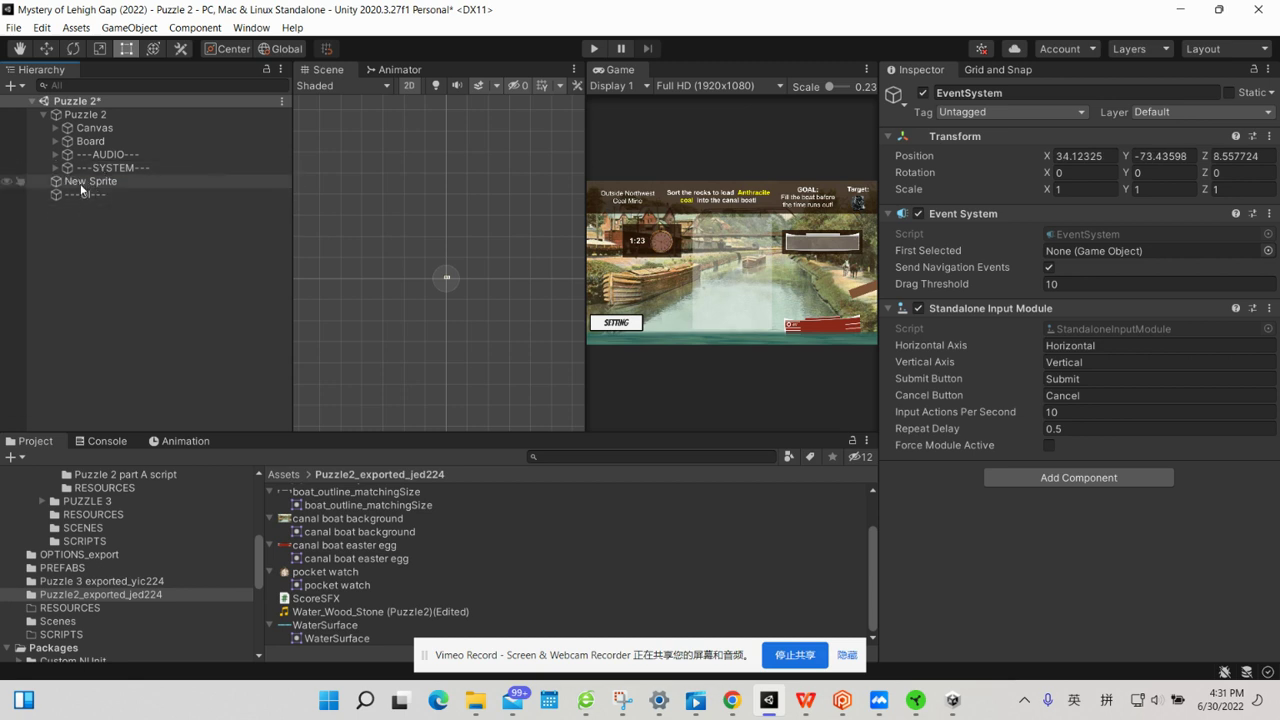
Parent Canvas, Board and New Sprite under ---UI--- and move ---UI--- into Puzzle 2.
{"action": "left_click", "coordinate": [100, 128]}
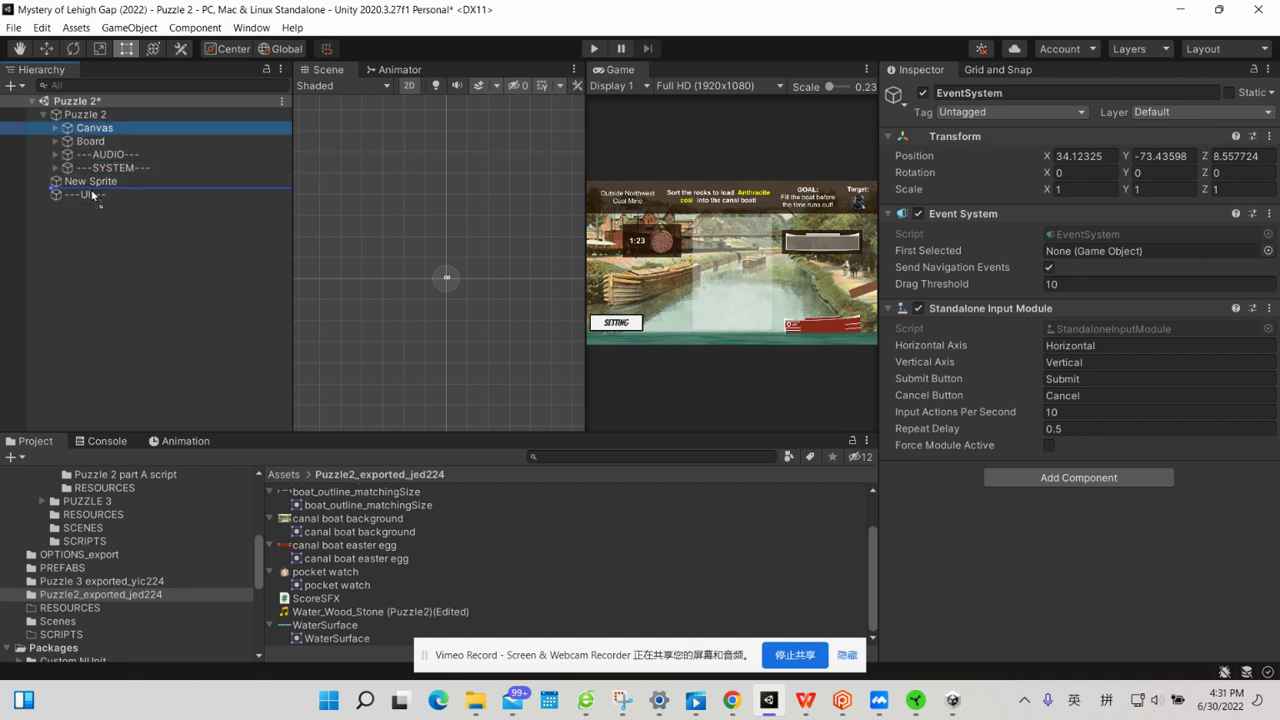
{"action": "left_click_drag", "start_coordinate": [100, 128], "coordinate": [89, 193]}
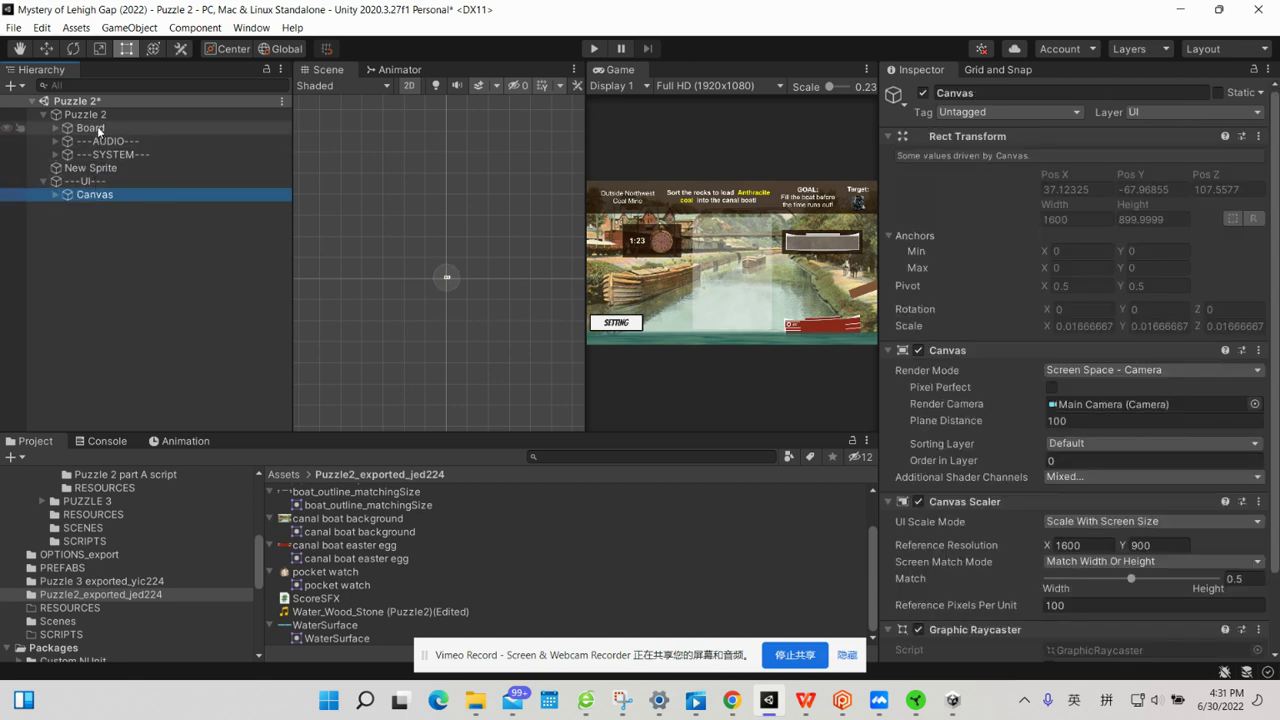
{"action": "left_click_drag", "start_coordinate": [97, 128], "coordinate": [88, 186]}
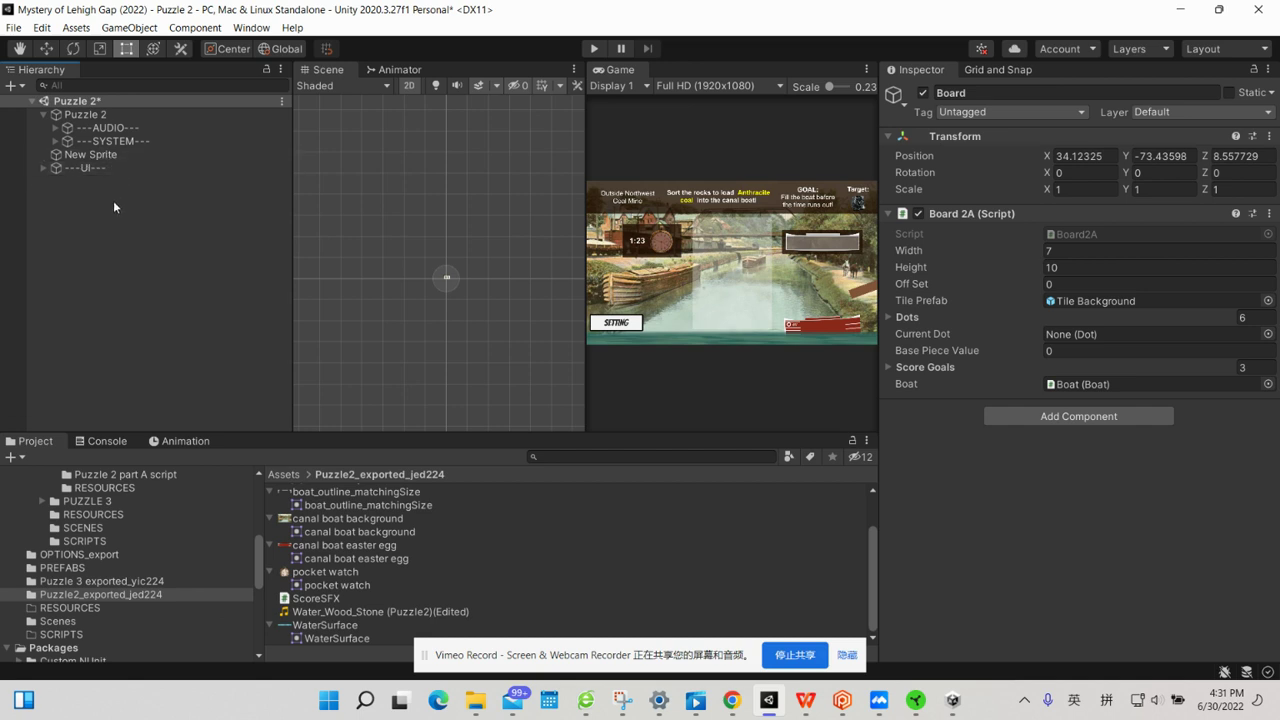
{"action": "left_click", "coordinate": [69, 166]}
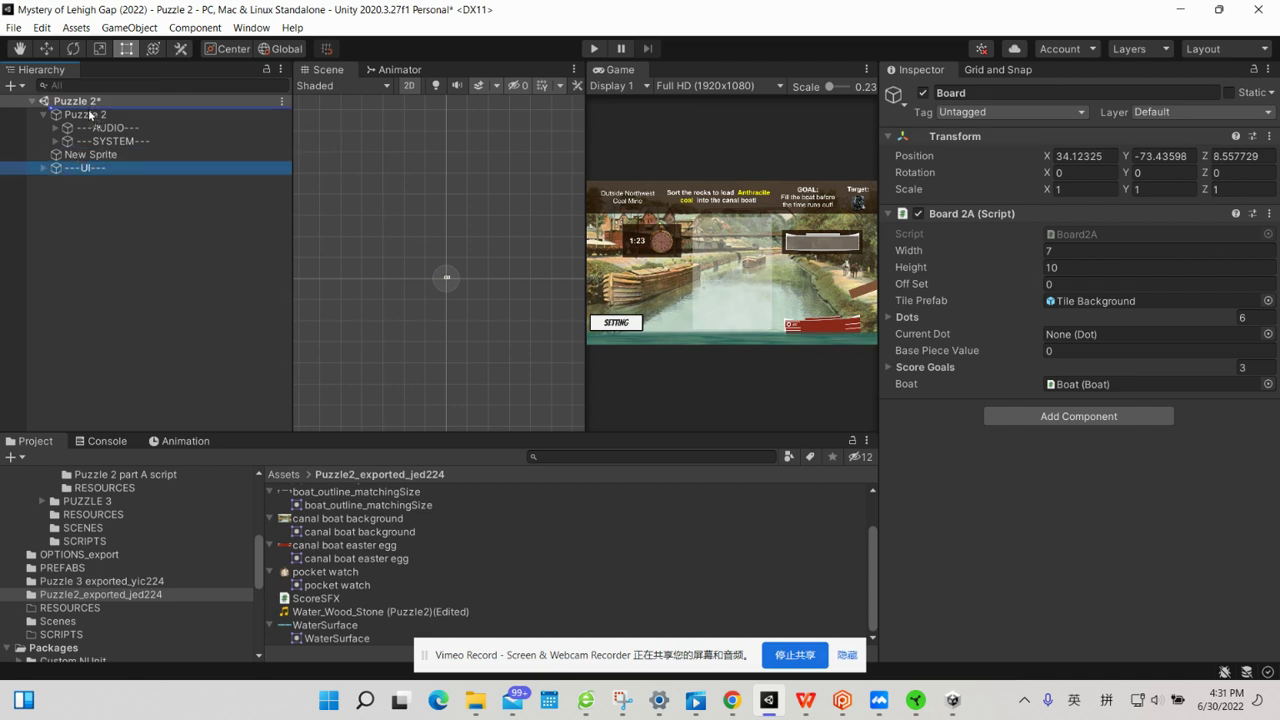
{"action": "left_click_drag", "start_coordinate": [90, 104], "coordinate": [92, 117]}
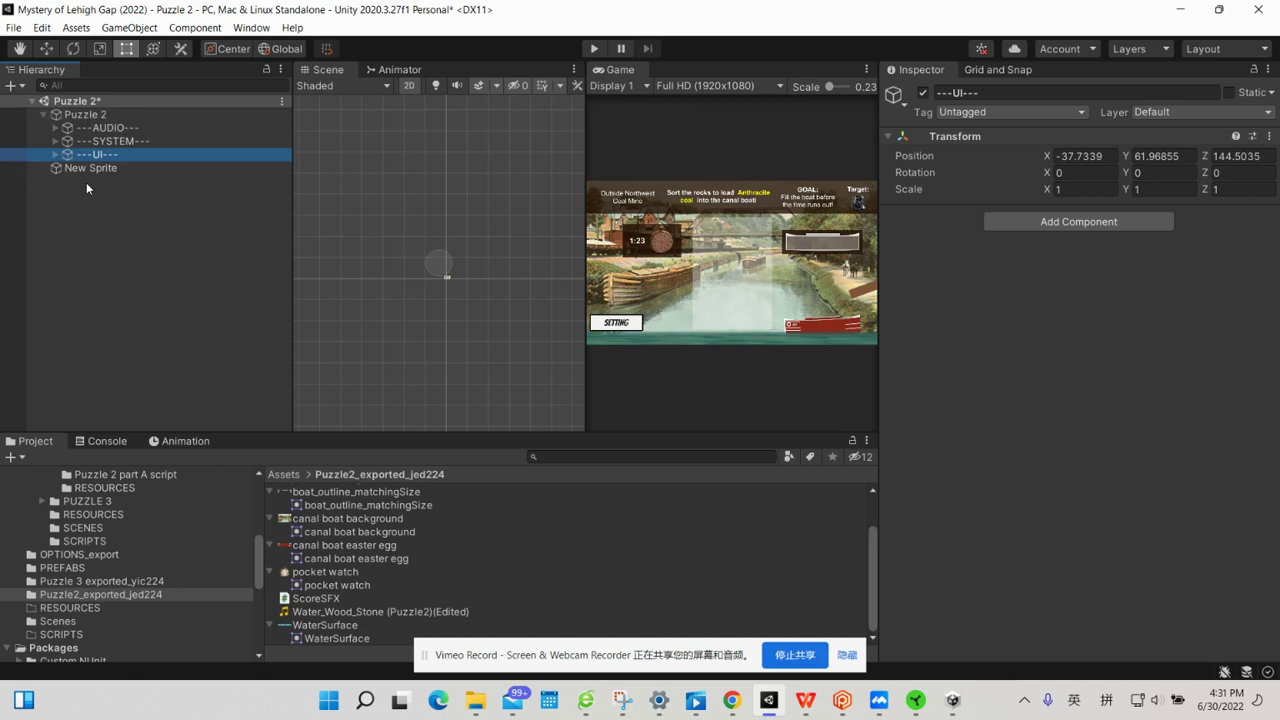
{"action": "left_click", "coordinate": [90, 169]}
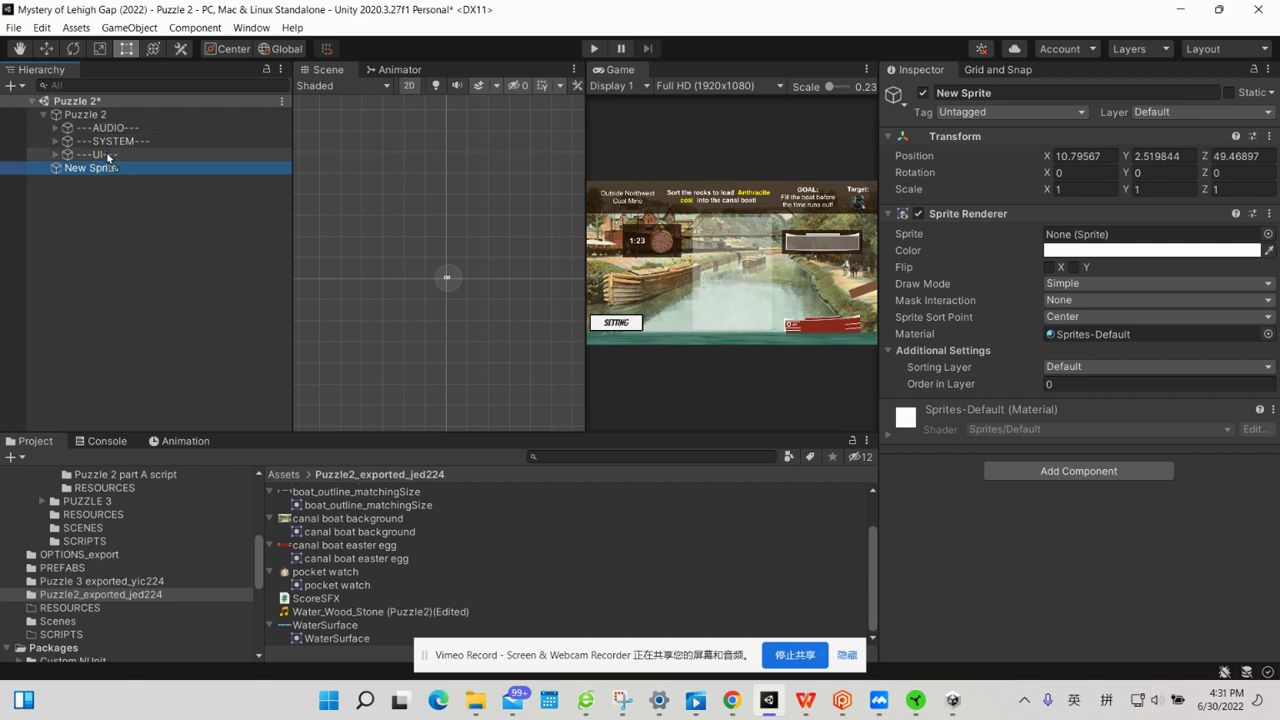
{"action": "left_click_drag", "start_coordinate": [108, 157], "coordinate": [101, 172]}
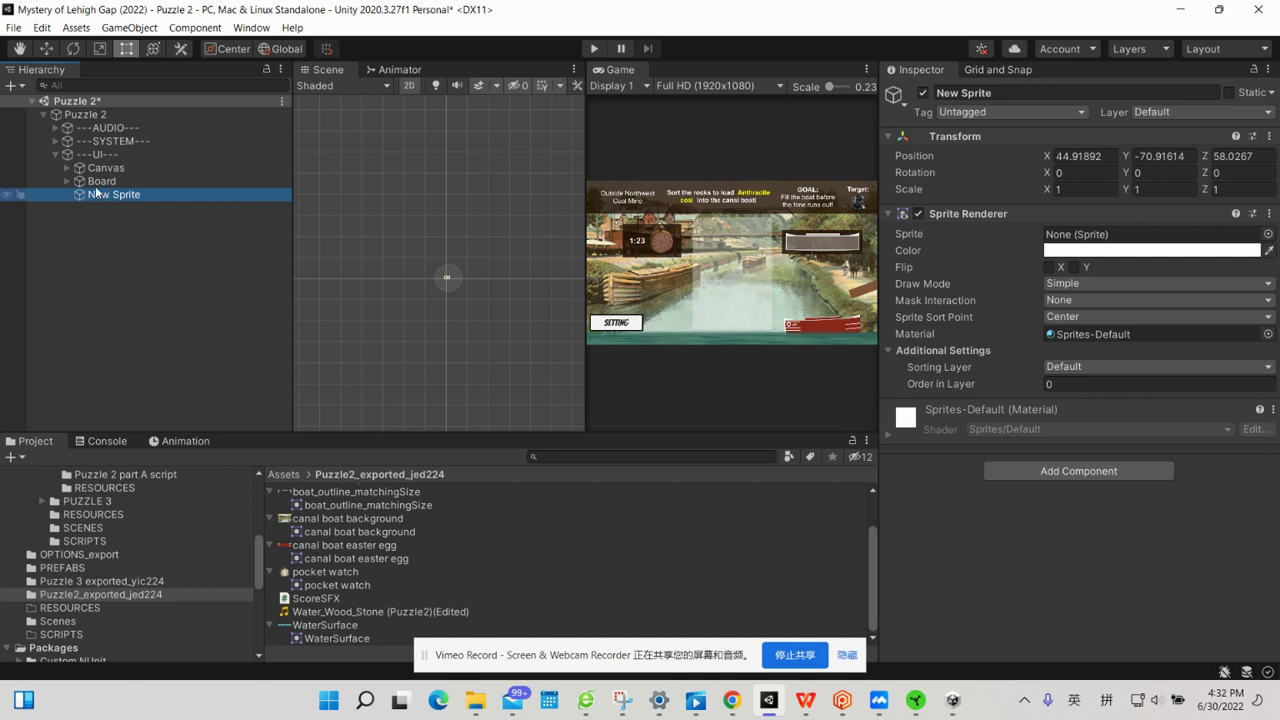
{"action": "left_click", "coordinate": [54, 155]}
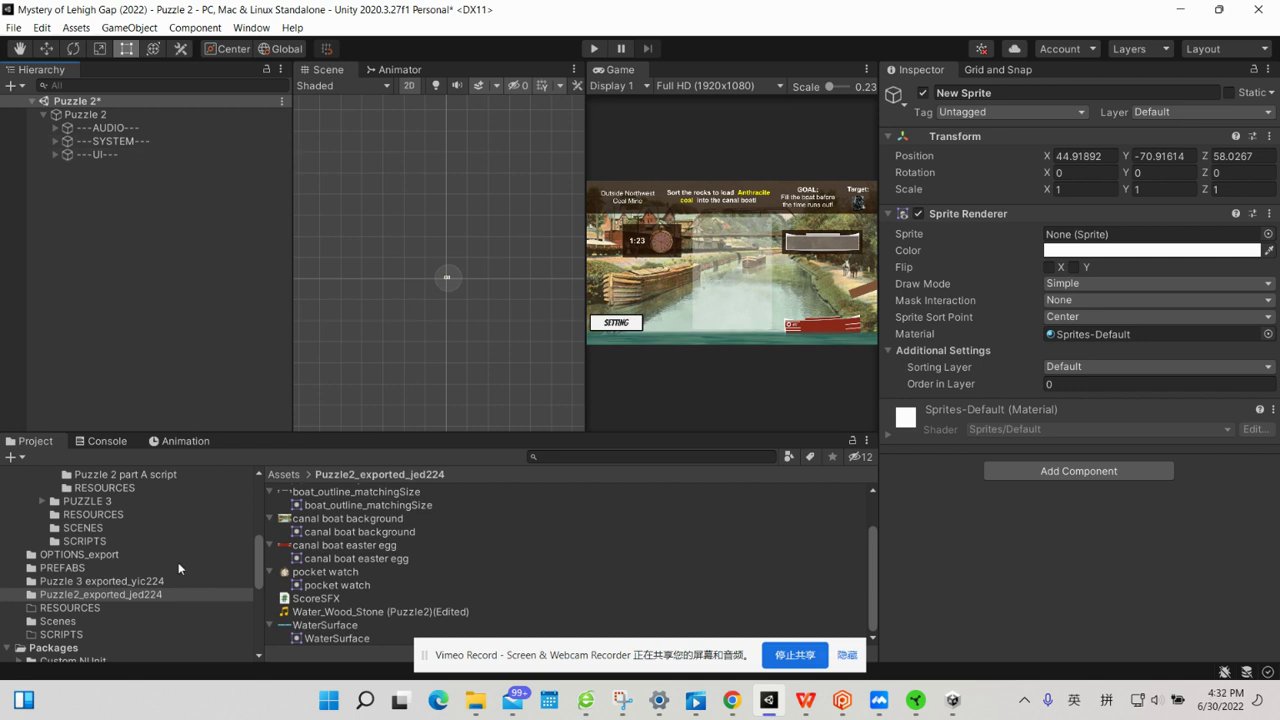
Save ---UI---, ---SYSTEM---, ---AUDIO--- and Puzzle 2 as prefabs in Puzzle2_exported_jed224.
{"action": "left_click", "coordinate": [95, 154]}
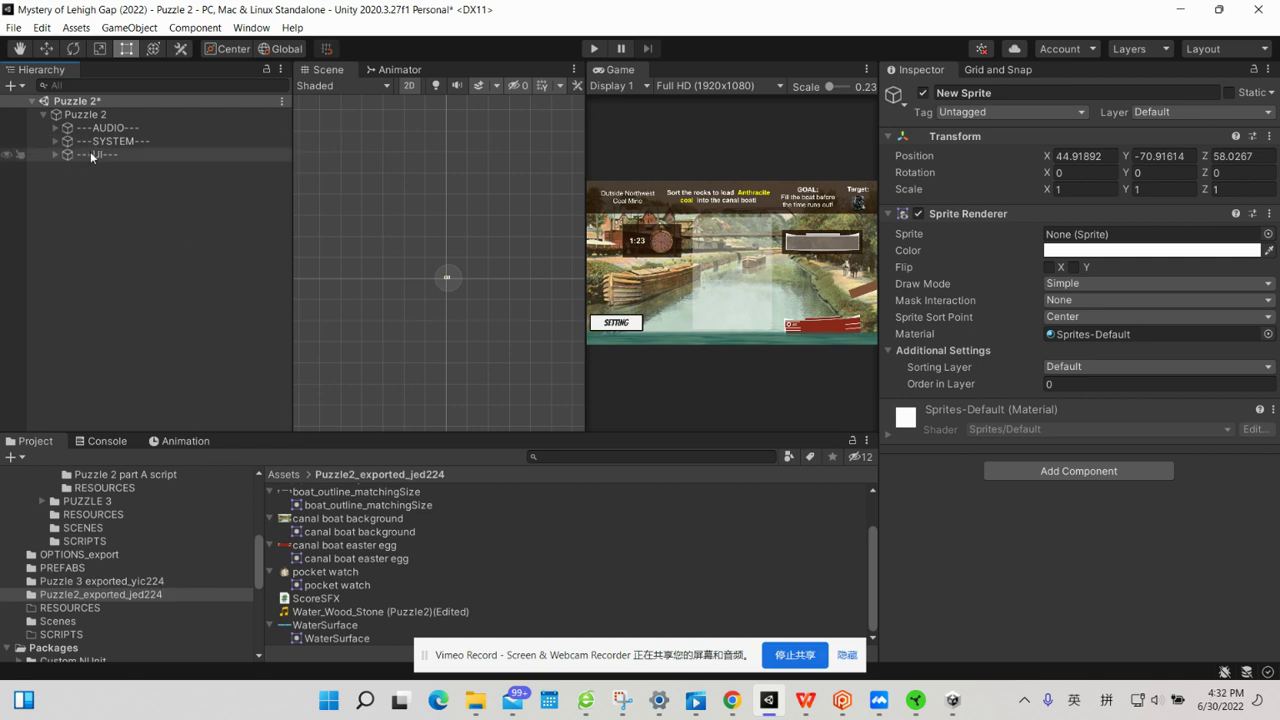
{"action": "left_click_drag", "start_coordinate": [297, 307], "coordinate": [340, 560]}
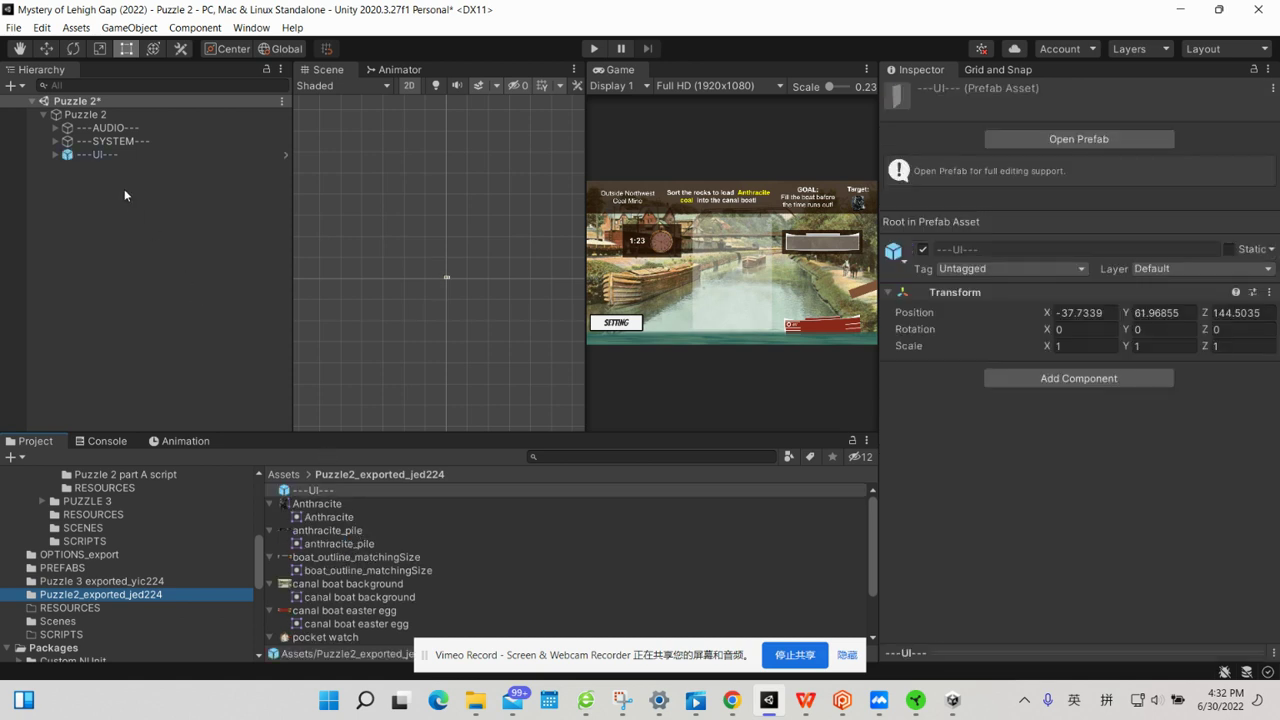
{"action": "left_click_drag", "start_coordinate": [115, 143], "coordinate": [350, 560]}
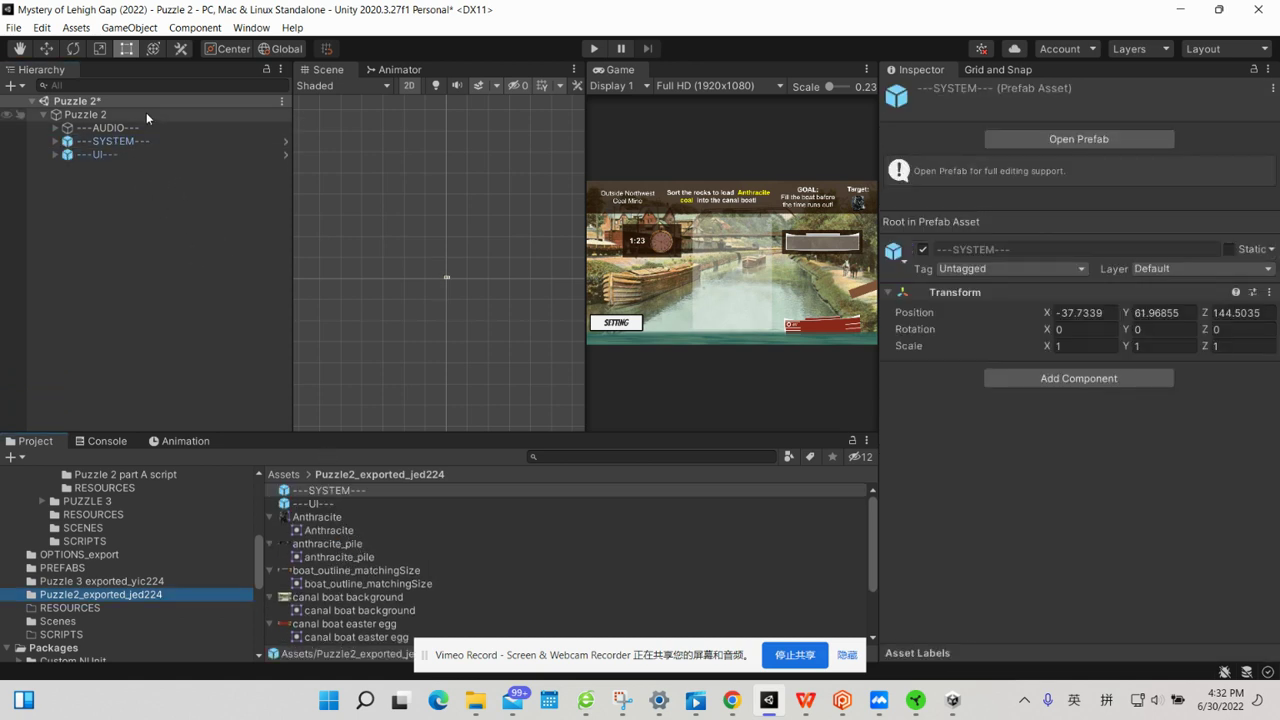
{"action": "left_click_drag", "start_coordinate": [133, 126], "coordinate": [440, 534]}
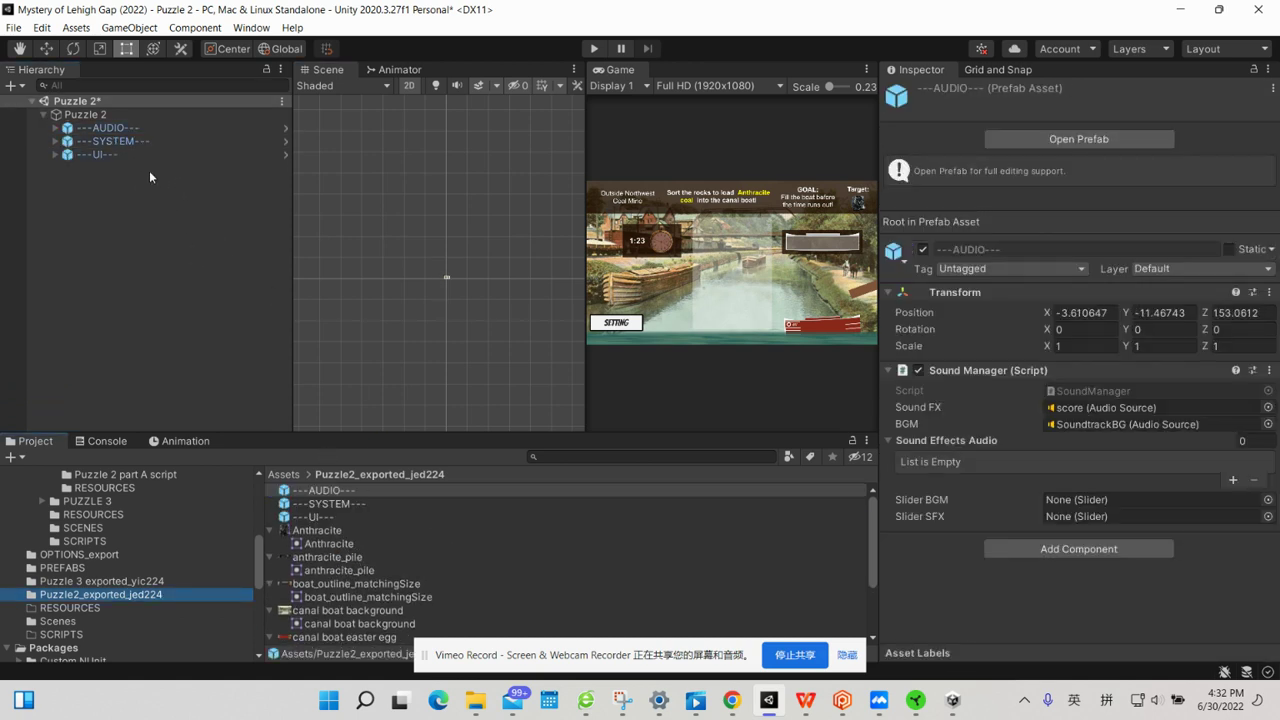
{"action": "left_click_drag", "start_coordinate": [107, 114], "coordinate": [348, 536]}
{"action": "scroll", "coordinate": [348, 539], "scroll_direction": "up", "scroll_amount": 2}
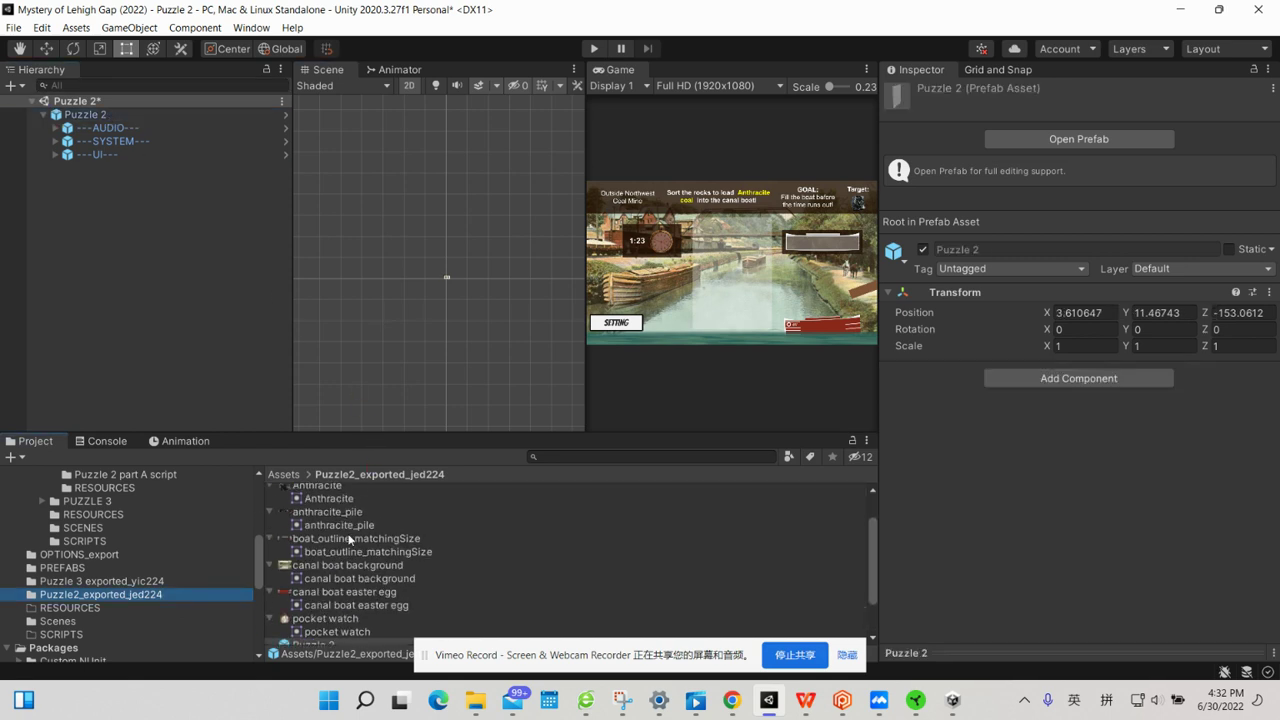
{"action": "scroll", "coordinate": [348, 539], "scroll_direction": "up", "scroll_amount": 1}
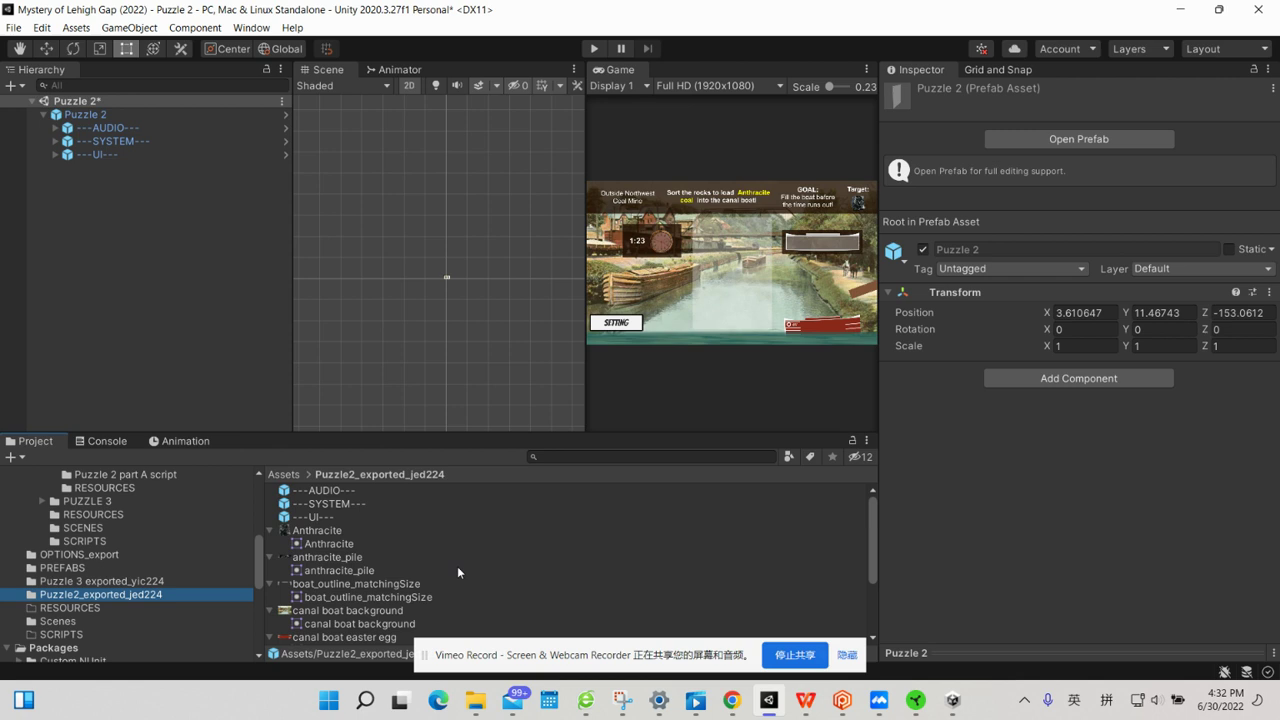
{"action": "scroll", "coordinate": [458, 572], "scroll_direction": "down", "scroll_amount": 3}
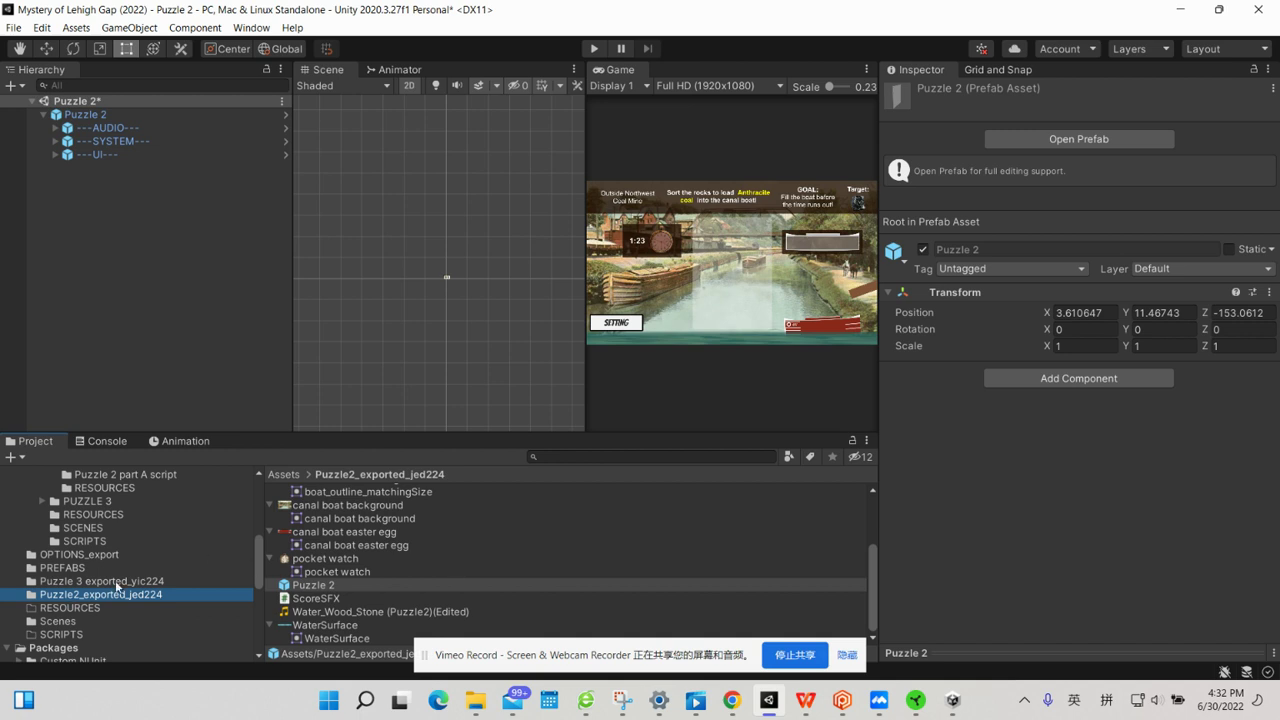
{"action": "scroll", "coordinate": [115, 580], "scroll_direction": "up", "scroll_amount": 3}
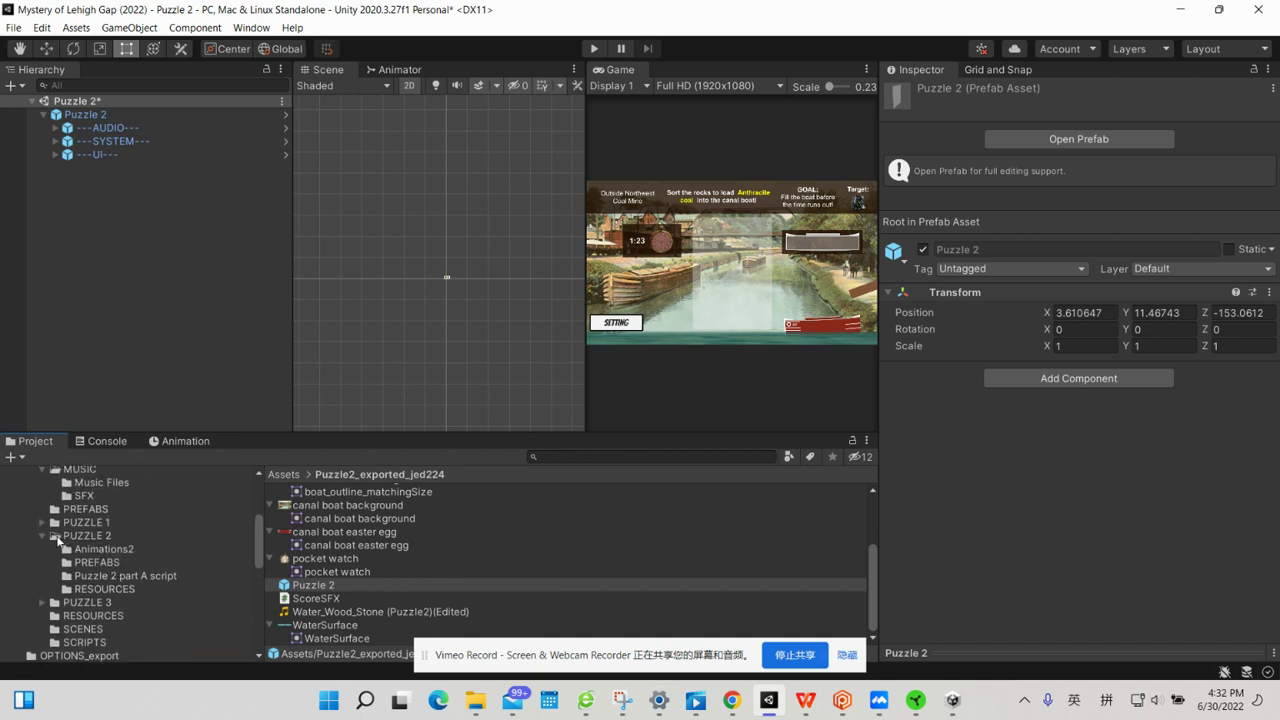
Save the current scene and open Puzzle 2 Train from the PUZZLE 2 folder.
{"action": "left_click", "coordinate": [57, 540]}
{"action": "left_click", "coordinate": [348, 558]}
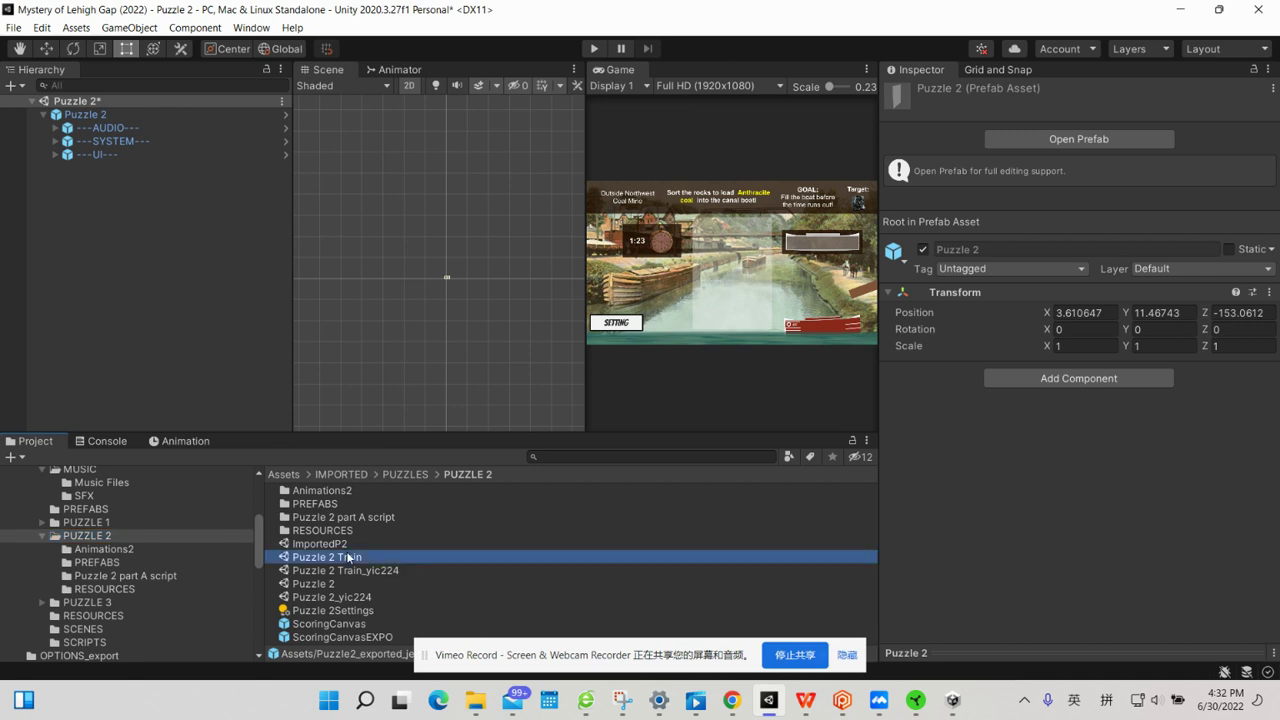
{"action": "double_click", "coordinate": [348, 558]}
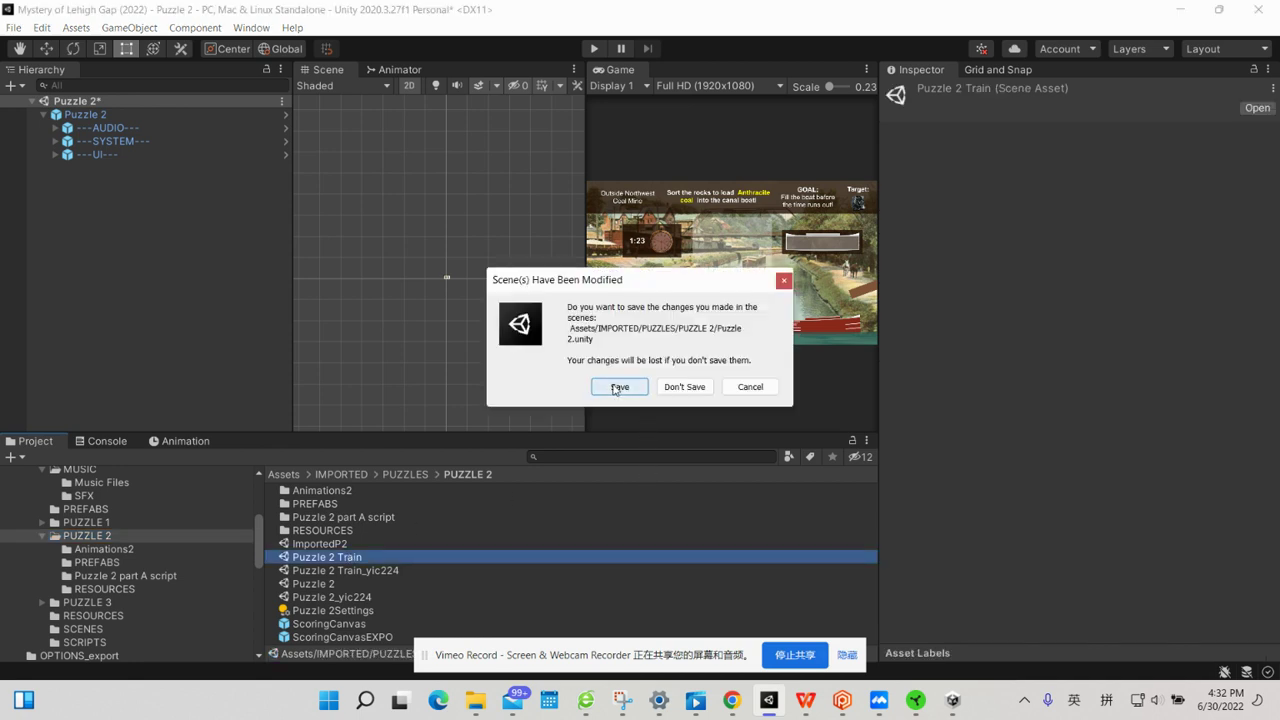
{"action": "left_click", "coordinate": [614, 389]}
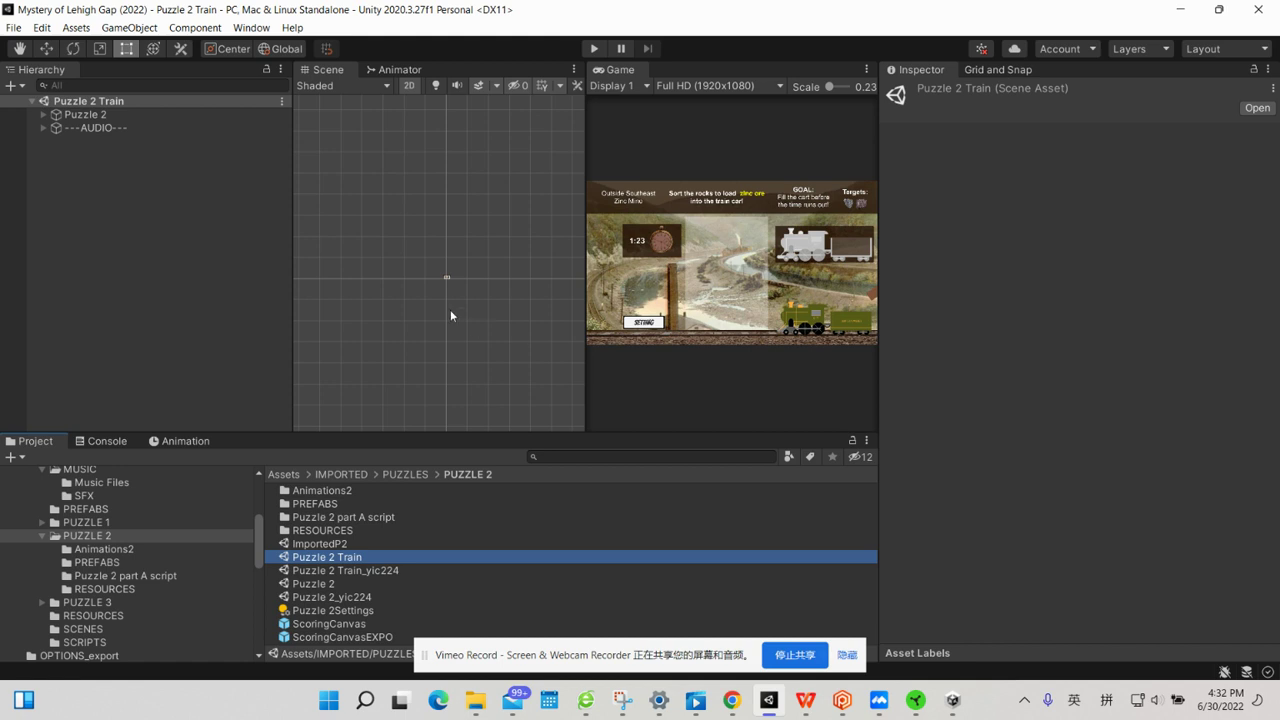
Expand Puzzle 2, Canvas, UI Instructions bar, Target Text, Left UI, TimerSlider, Fill Area and Right UI.
{"action": "left_click", "coordinate": [43, 116]}
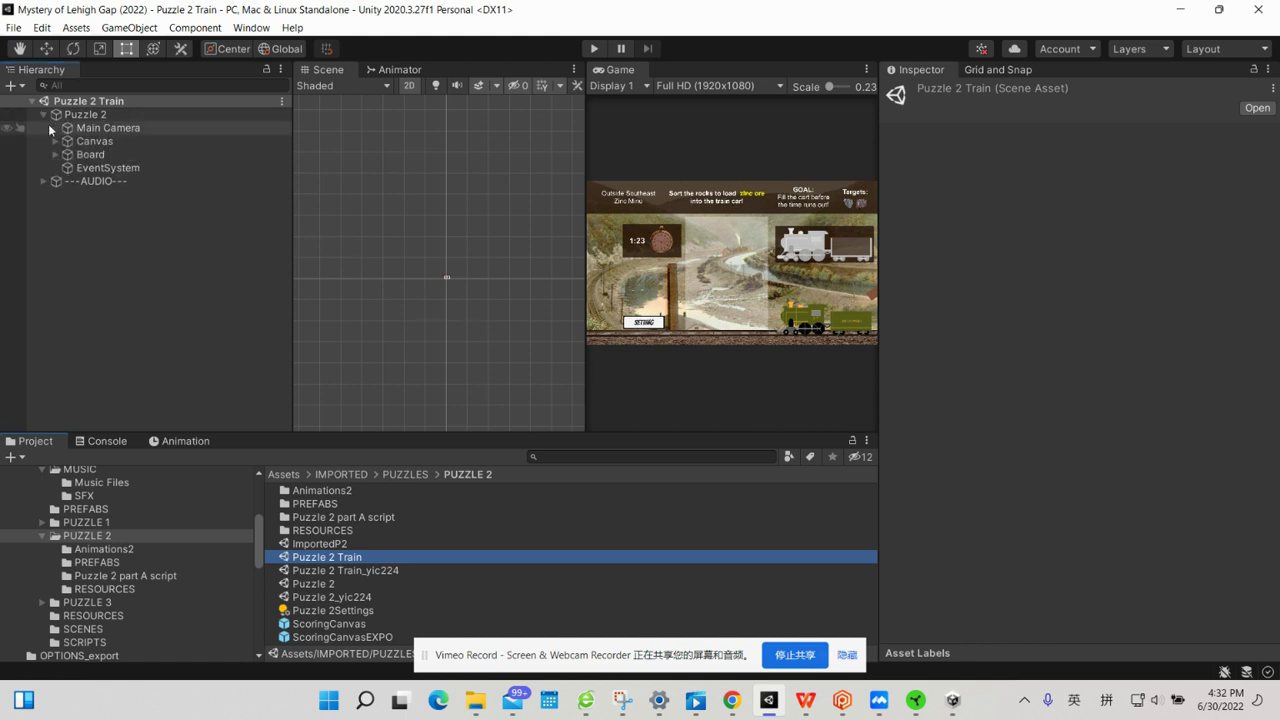
{"action": "left_click", "coordinate": [55, 141]}
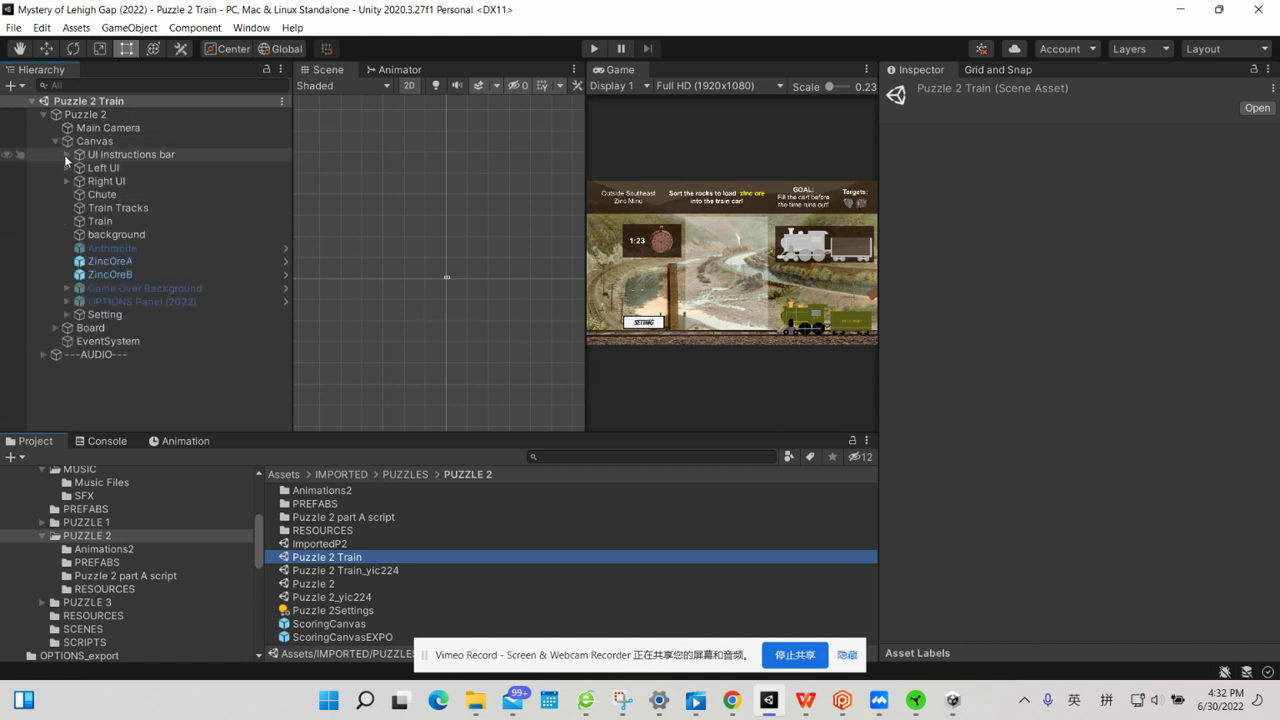
{"action": "left_click", "coordinate": [67, 154]}
{"action": "left_click", "coordinate": [79, 208]}
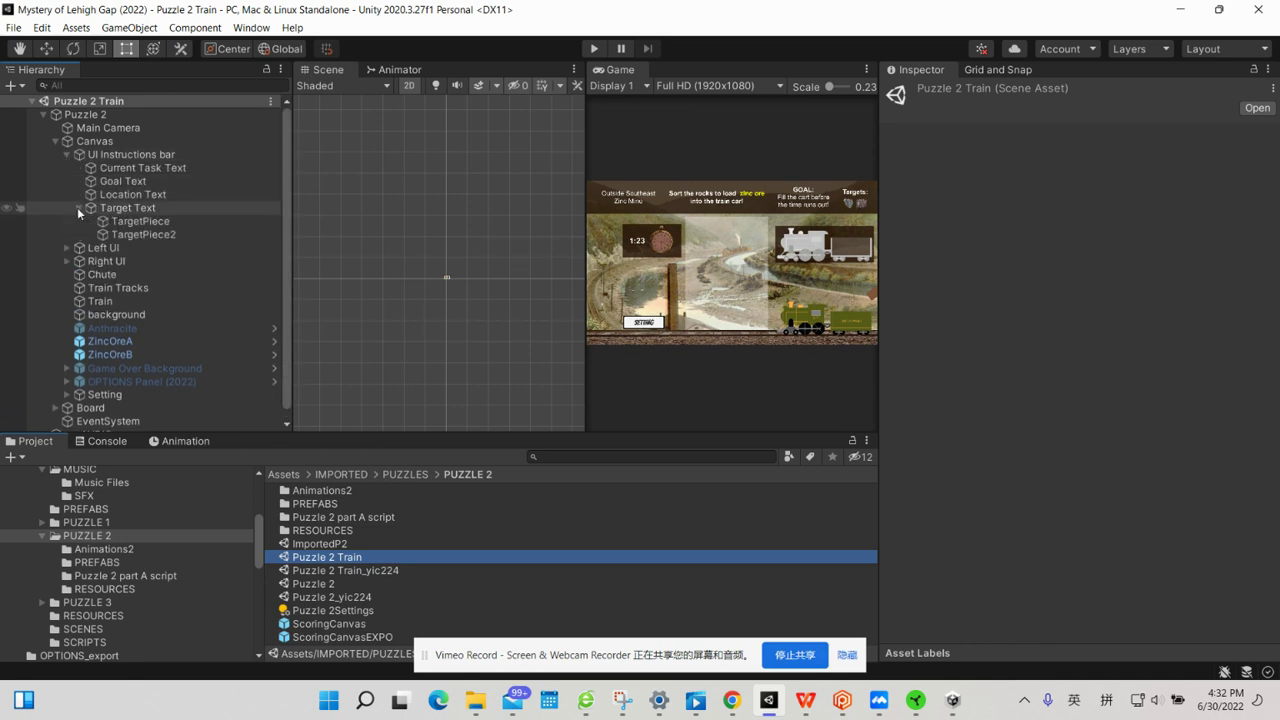
{"action": "left_click", "coordinate": [66, 248]}
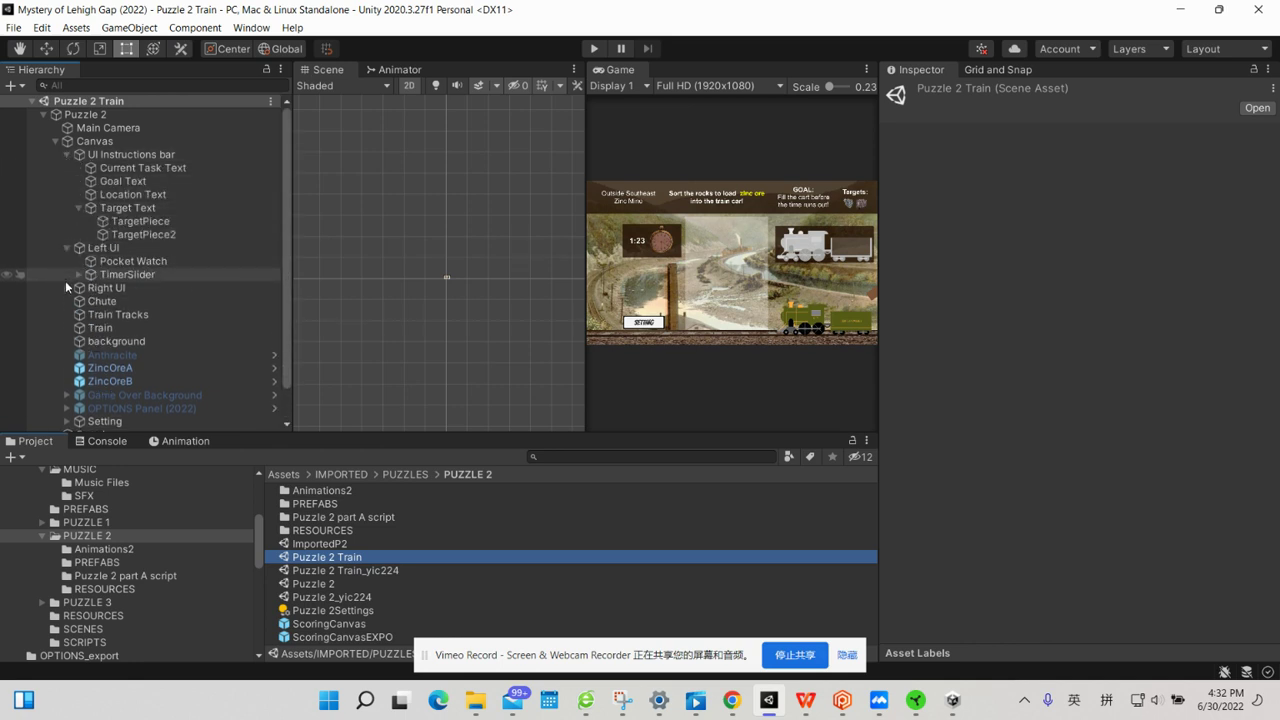
{"action": "left_click", "coordinate": [79, 274]}
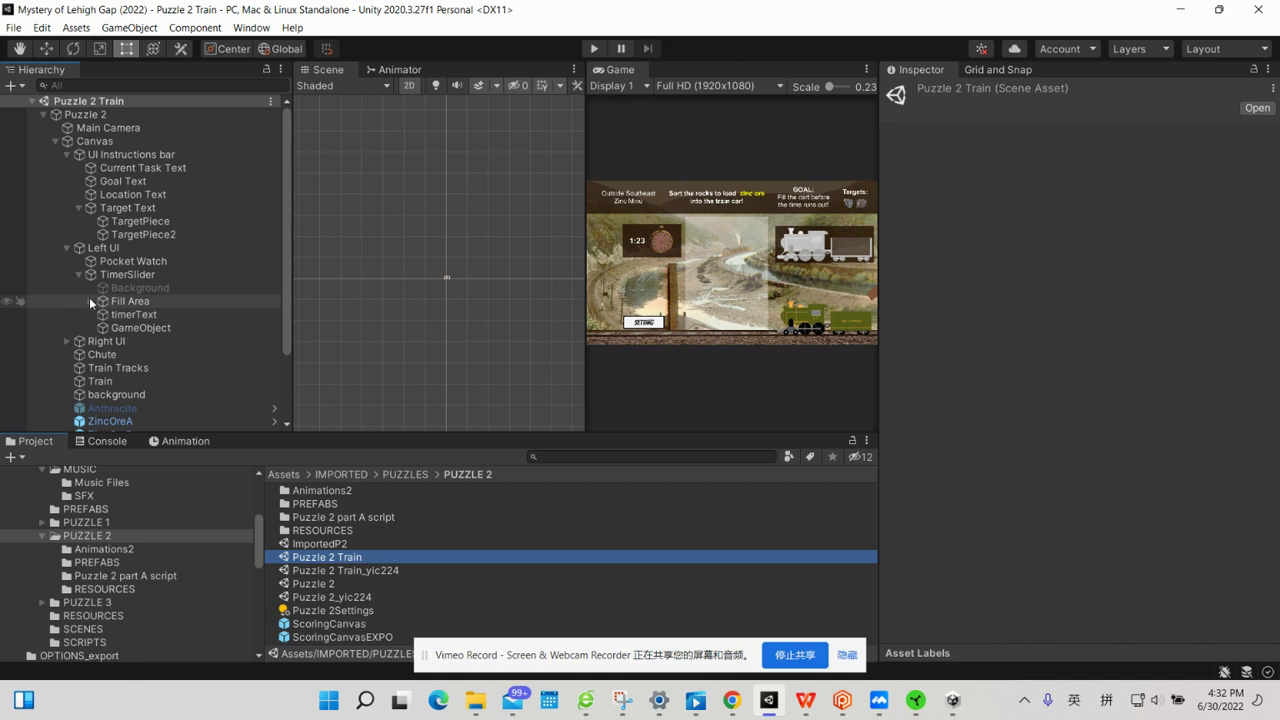
{"action": "left_click", "coordinate": [90, 301]}
{"action": "left_click", "coordinate": [67, 355]}
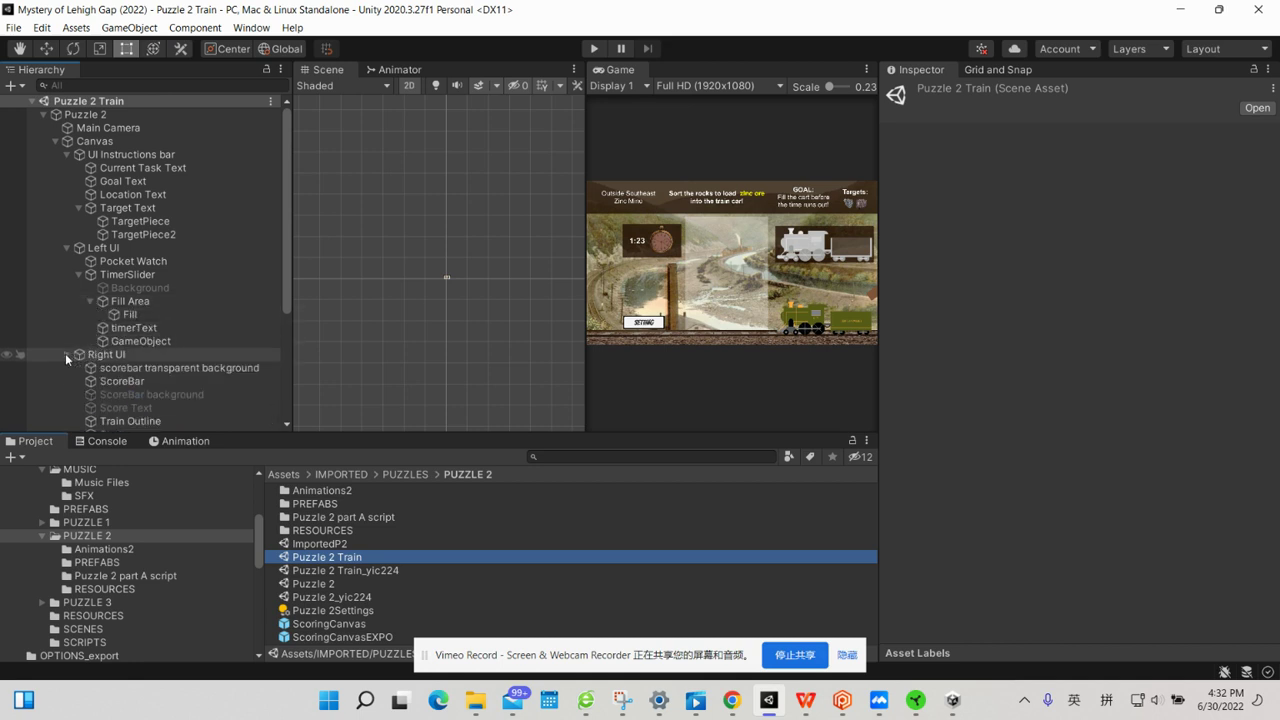
Expand Setting, Board and the AUDIO group to show their children.
{"action": "scroll", "coordinate": [70, 360], "scroll_direction": "down", "scroll_amount": 5}
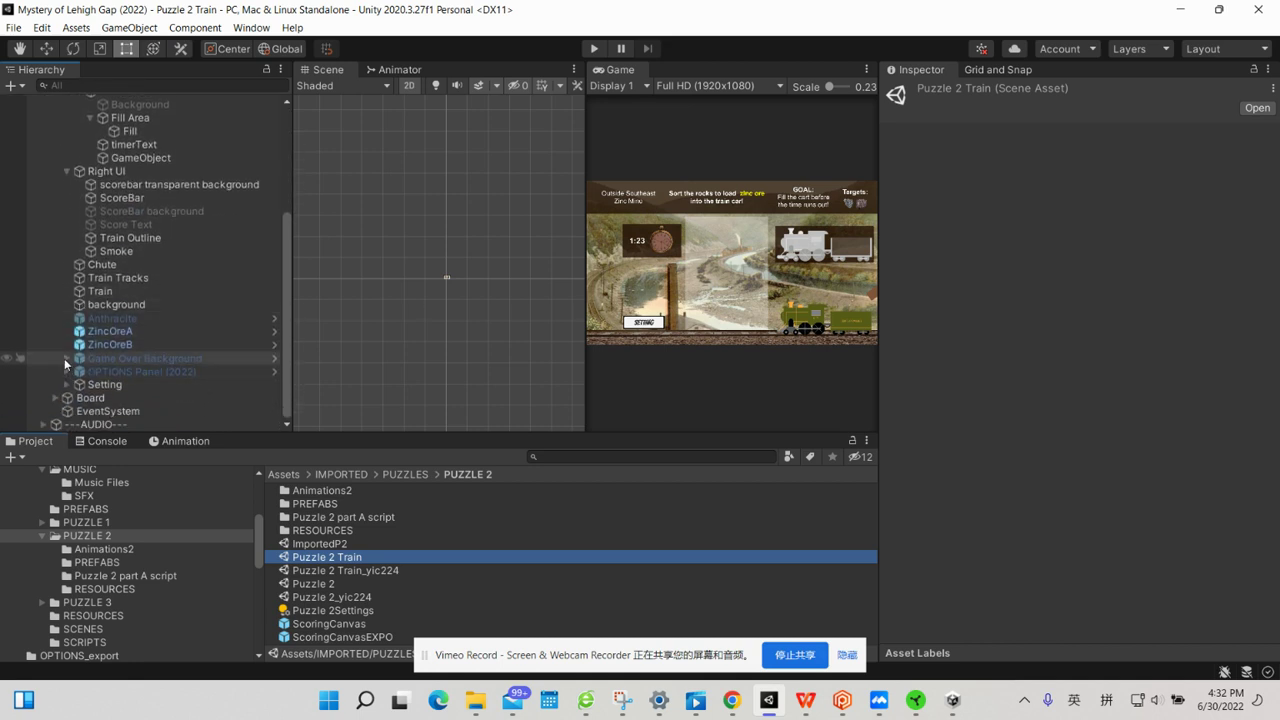
{"action": "left_click", "coordinate": [66, 384]}
{"action": "scroll", "coordinate": [66, 390], "scroll_direction": "down", "scroll_amount": 1}
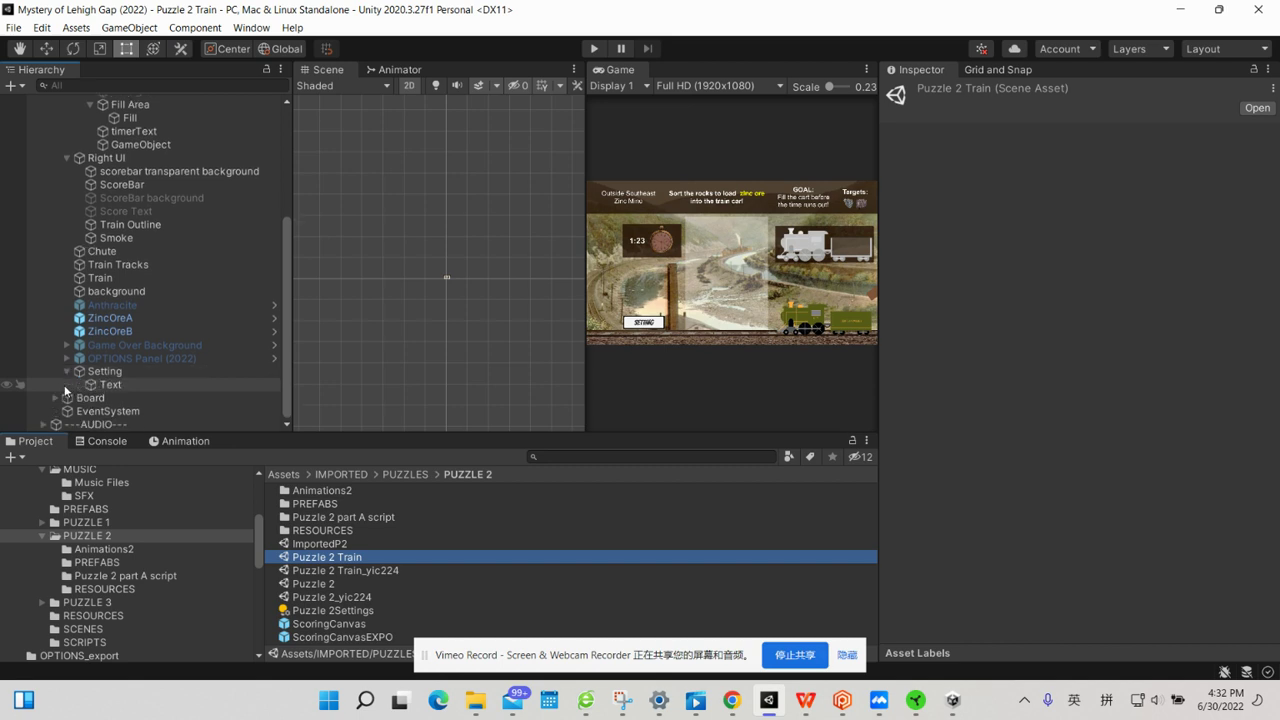
{"action": "left_click", "coordinate": [55, 397]}
{"action": "scroll", "coordinate": [56, 402], "scroll_direction": "down", "scroll_amount": 2}
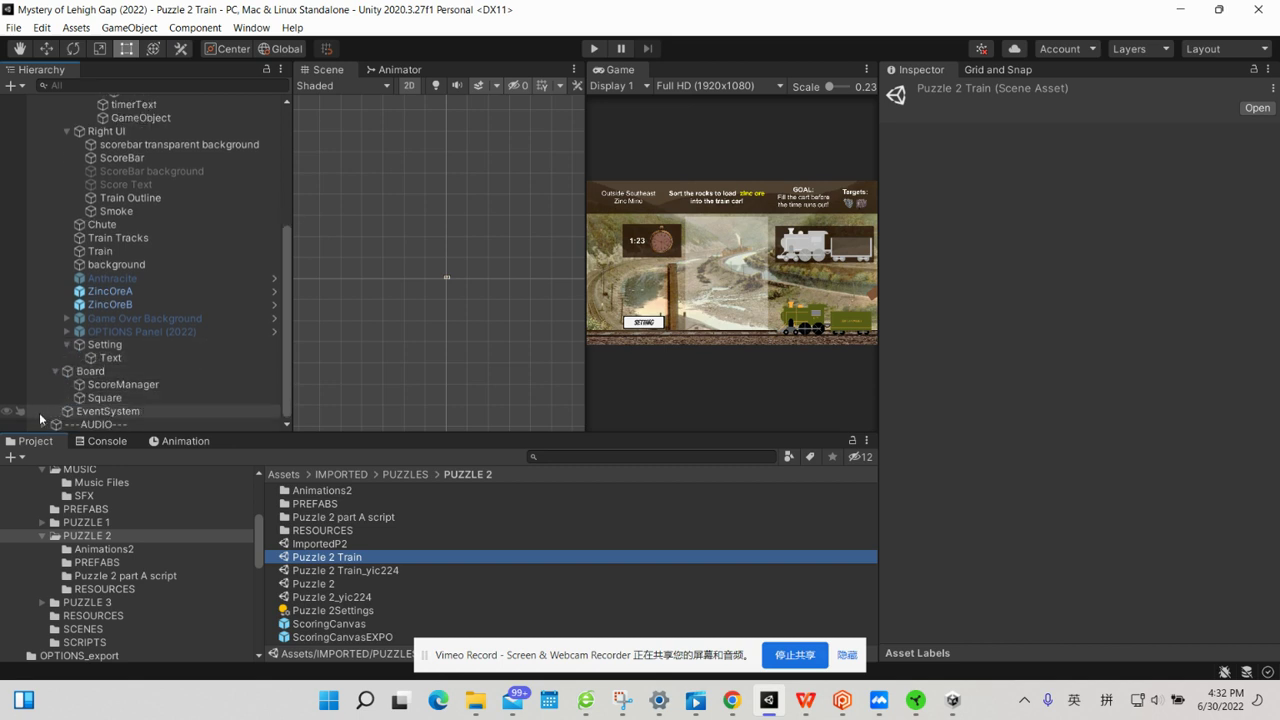
{"action": "left_click", "coordinate": [43, 424]}
{"action": "scroll", "coordinate": [175, 390], "scroll_direction": "down", "scroll_amount": 1}
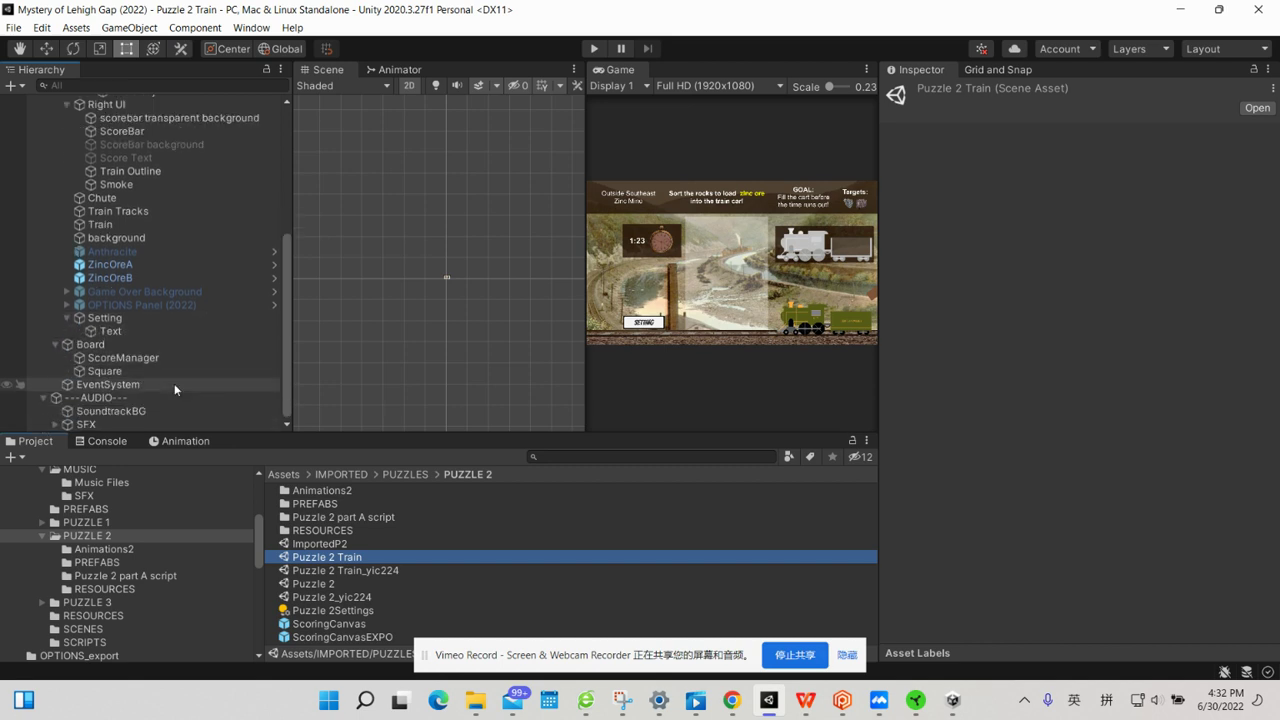
{"action": "scroll", "coordinate": [175, 390], "scroll_direction": "up", "scroll_amount": 5}
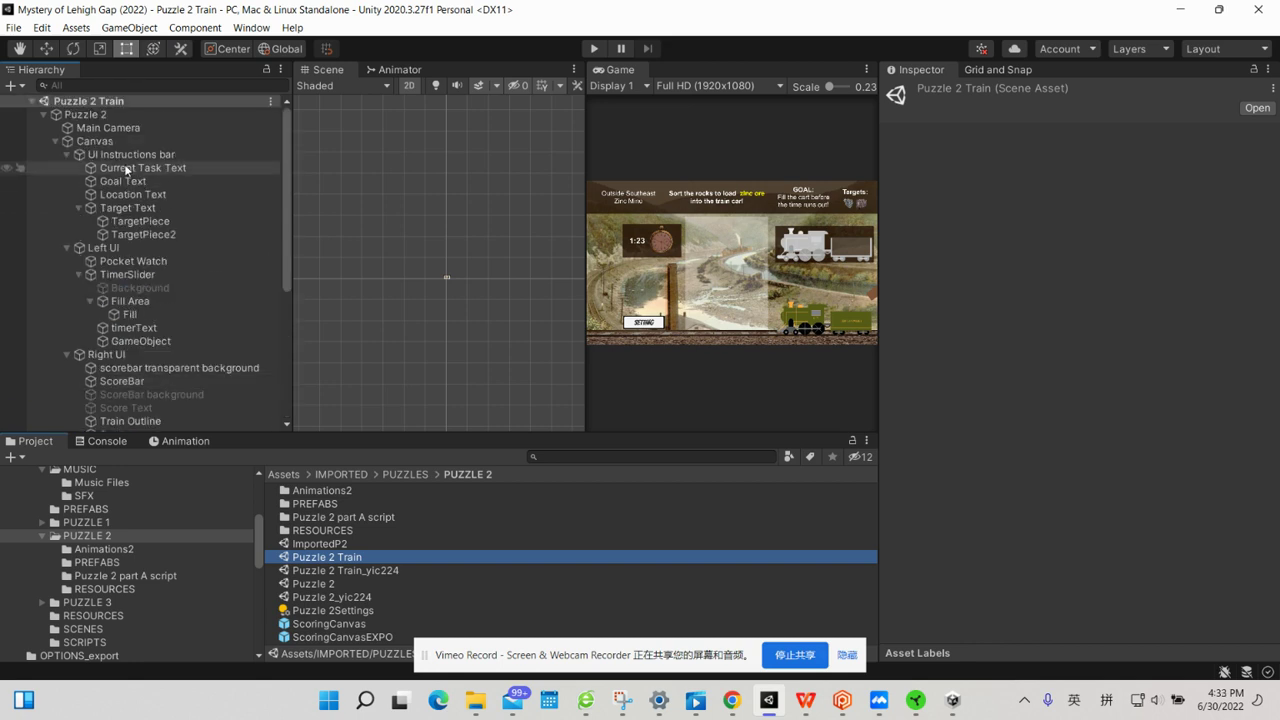
Inspect the Puzzle 2 root transform and the Main Camera settings.
{"action": "left_click", "coordinate": [103, 116]}
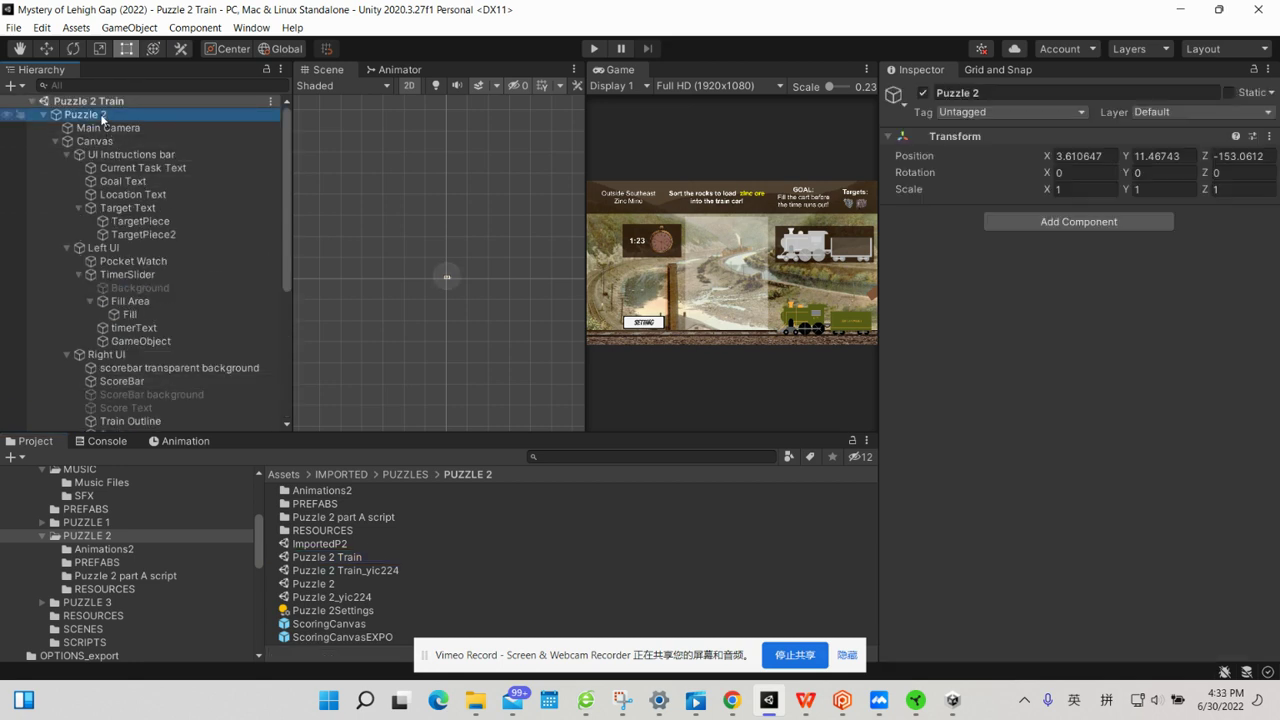
{"action": "left_click", "coordinate": [101, 130]}
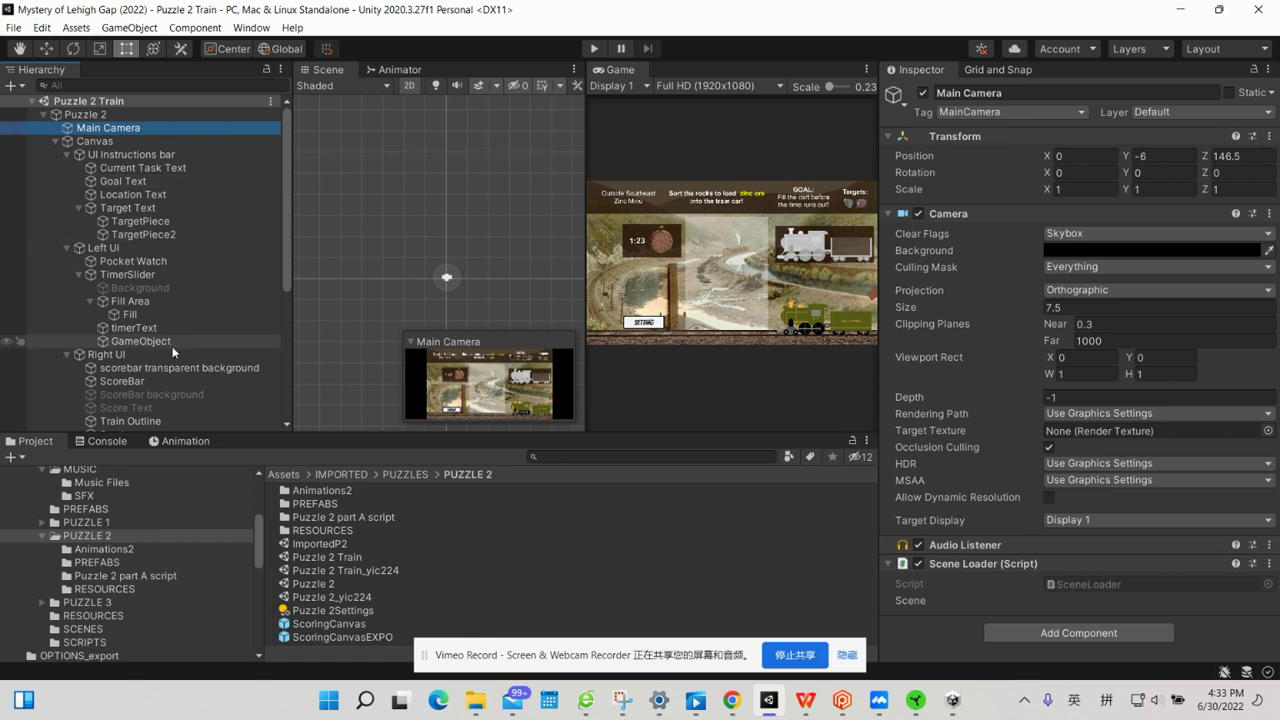
{"action": "scroll", "coordinate": [113, 597], "scroll_direction": "down", "scroll_amount": 2}
{"action": "scroll", "coordinate": [113, 597], "scroll_direction": "down", "scroll_amount": 2}
{"action": "scroll", "coordinate": [113, 597], "scroll_direction": "down", "scroll_amount": 1}
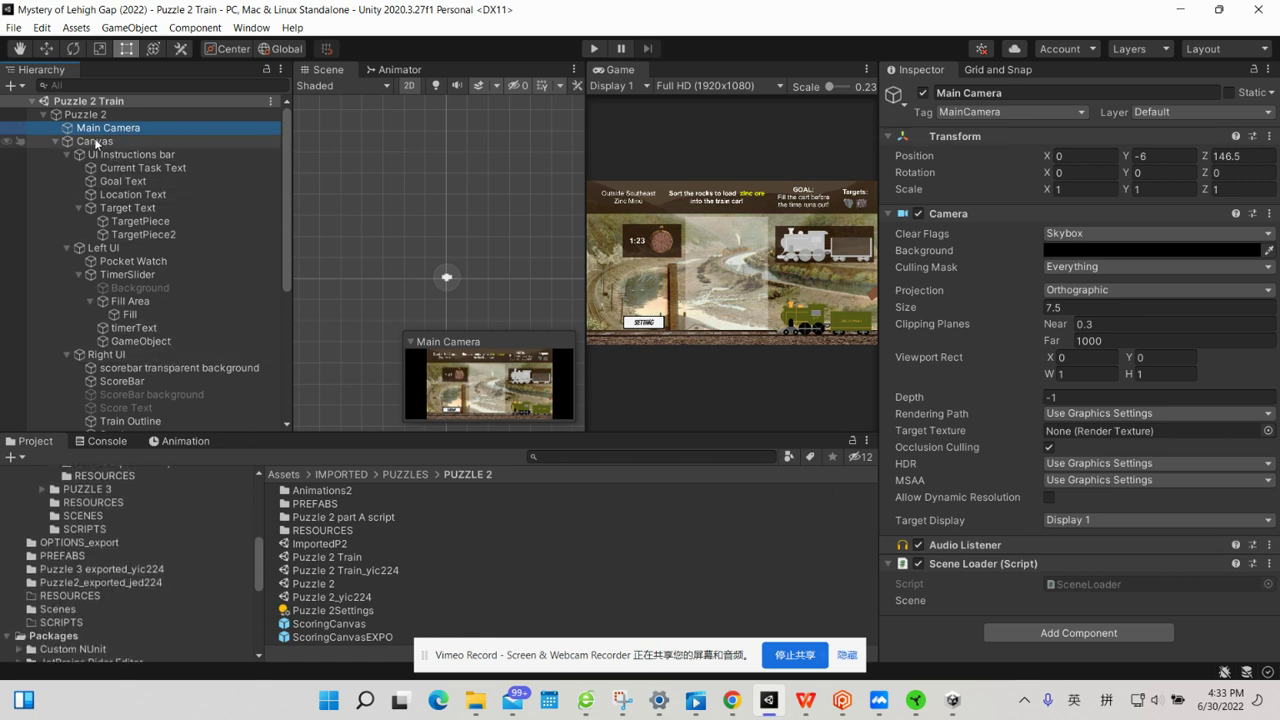
Locate Canvas's GraphicRaycaster script in the UI package's Core folder, then select UI Instructions bar.
{"action": "left_click", "coordinate": [96, 143]}
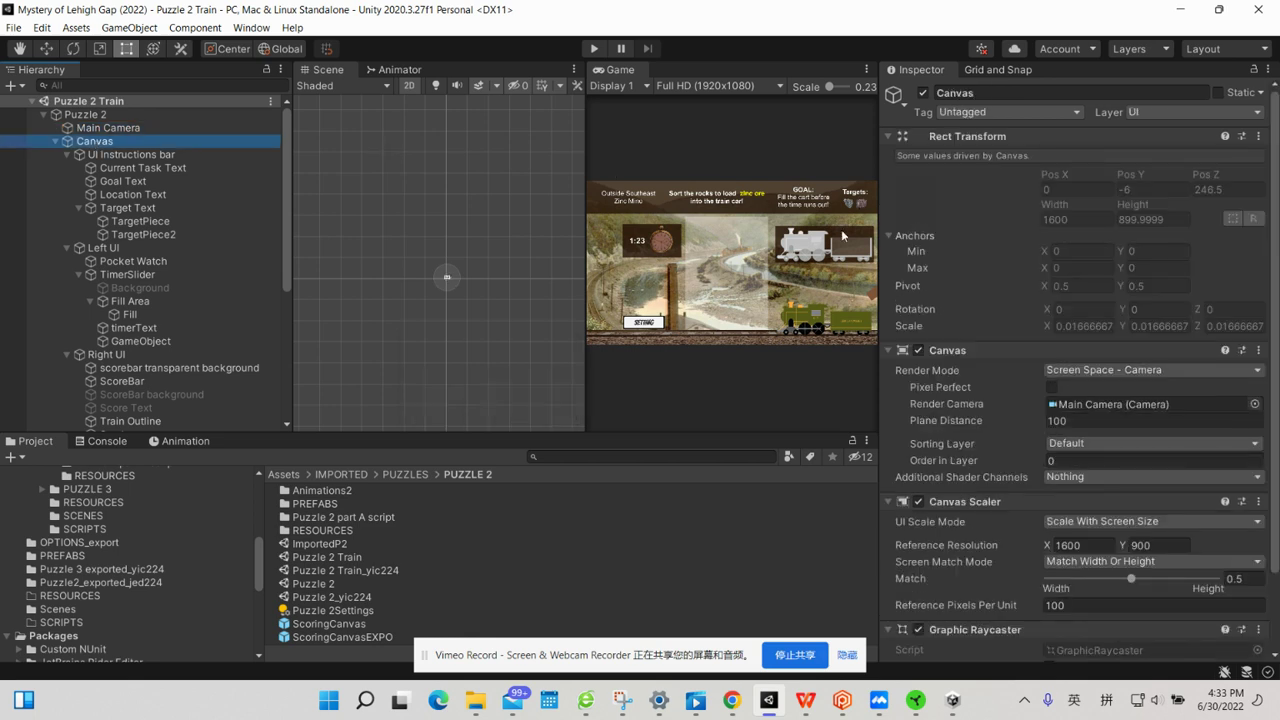
{"action": "scroll", "coordinate": [942, 405], "scroll_direction": "down", "scroll_amount": 3}
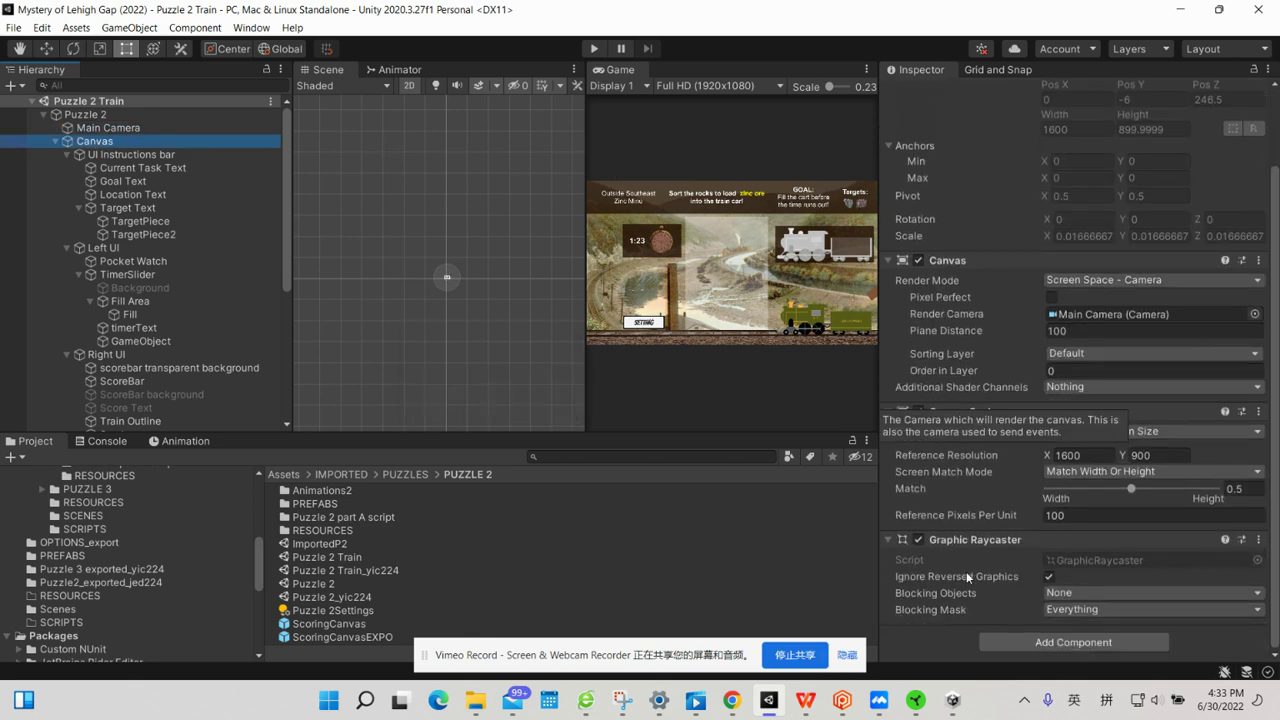
{"action": "left_click", "coordinate": [1066, 566]}
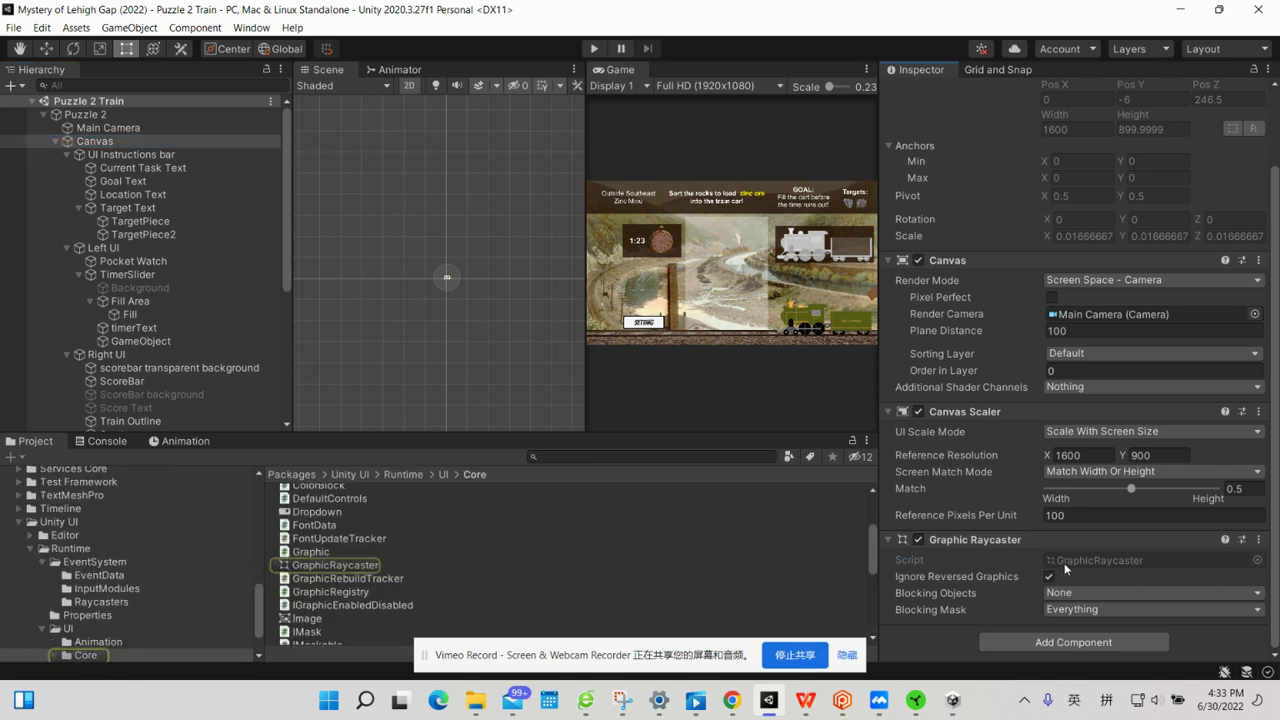
{"action": "left_click", "coordinate": [1066, 566]}
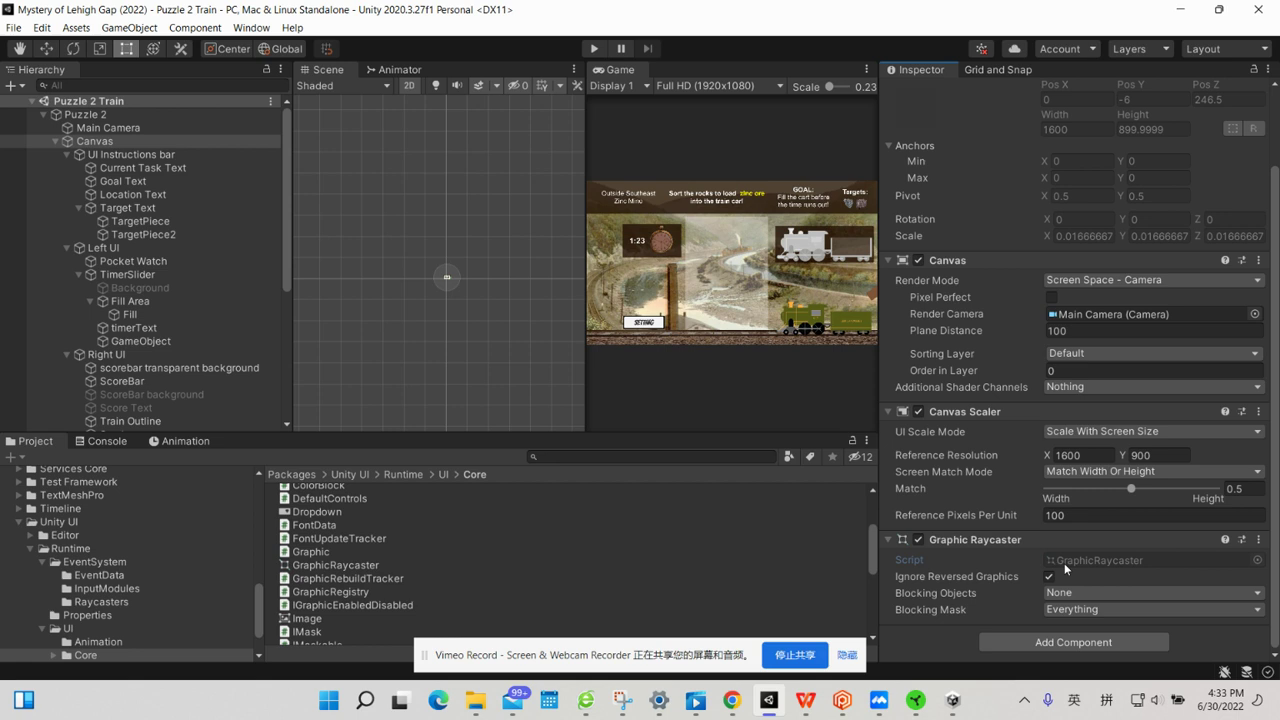
{"action": "left_click", "coordinate": [1065, 565]}
{"action": "left_click", "coordinate": [1065, 565]}
{"action": "left_click", "coordinate": [165, 156]}
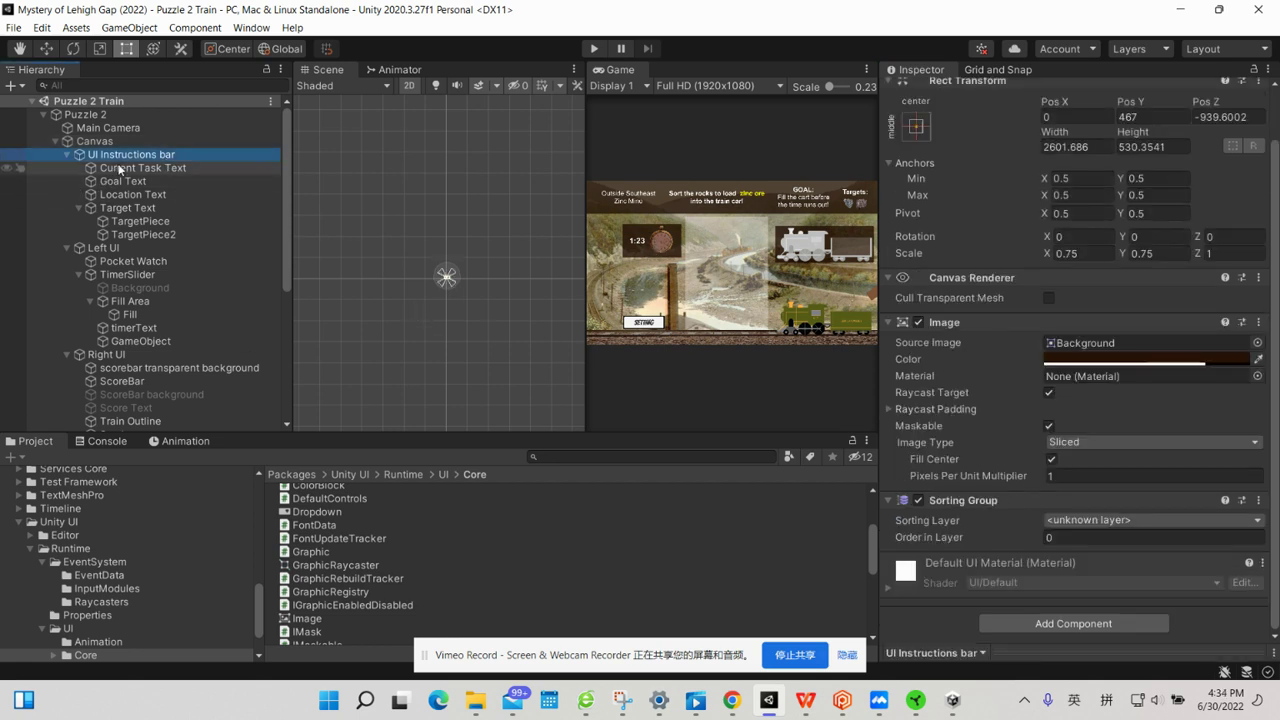
Locate the bar's Background image and review the Current Task, Goal, Location and Target texts.
{"action": "left_click", "coordinate": [1065, 344]}
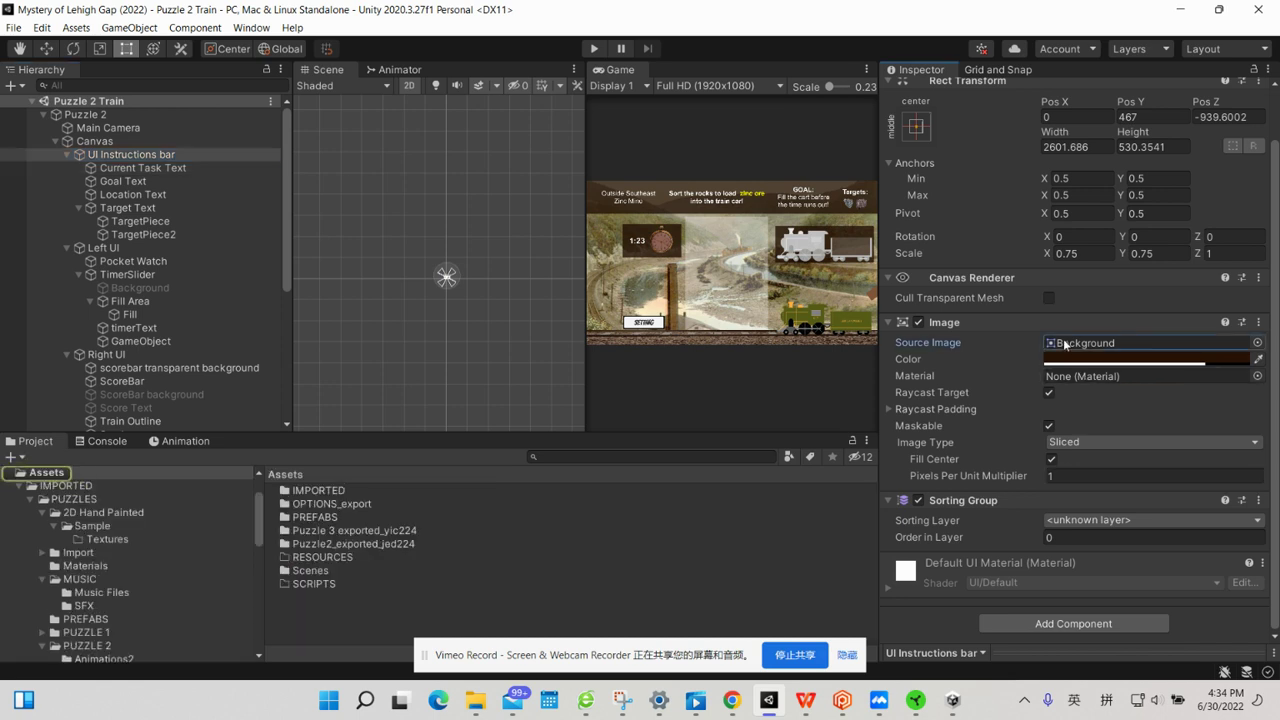
{"action": "left_click", "coordinate": [151, 167]}
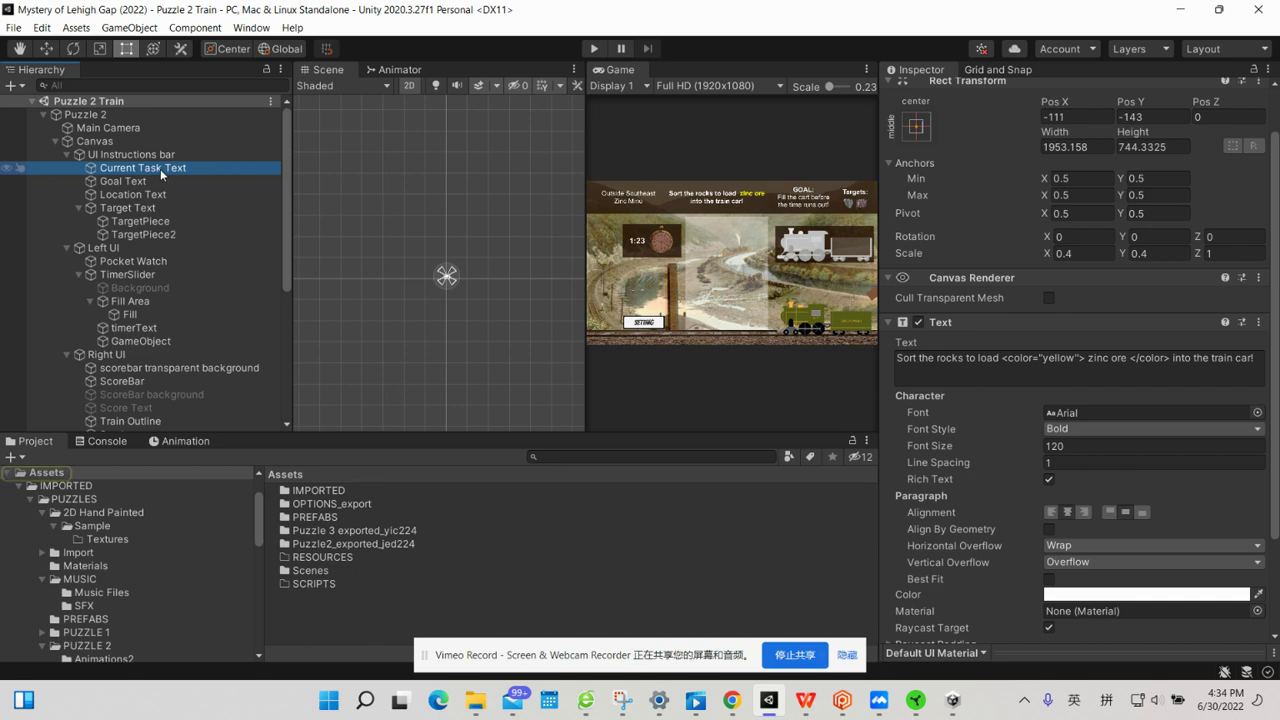
{"action": "scroll", "coordinate": [1022, 350], "scroll_direction": "down", "scroll_amount": 3}
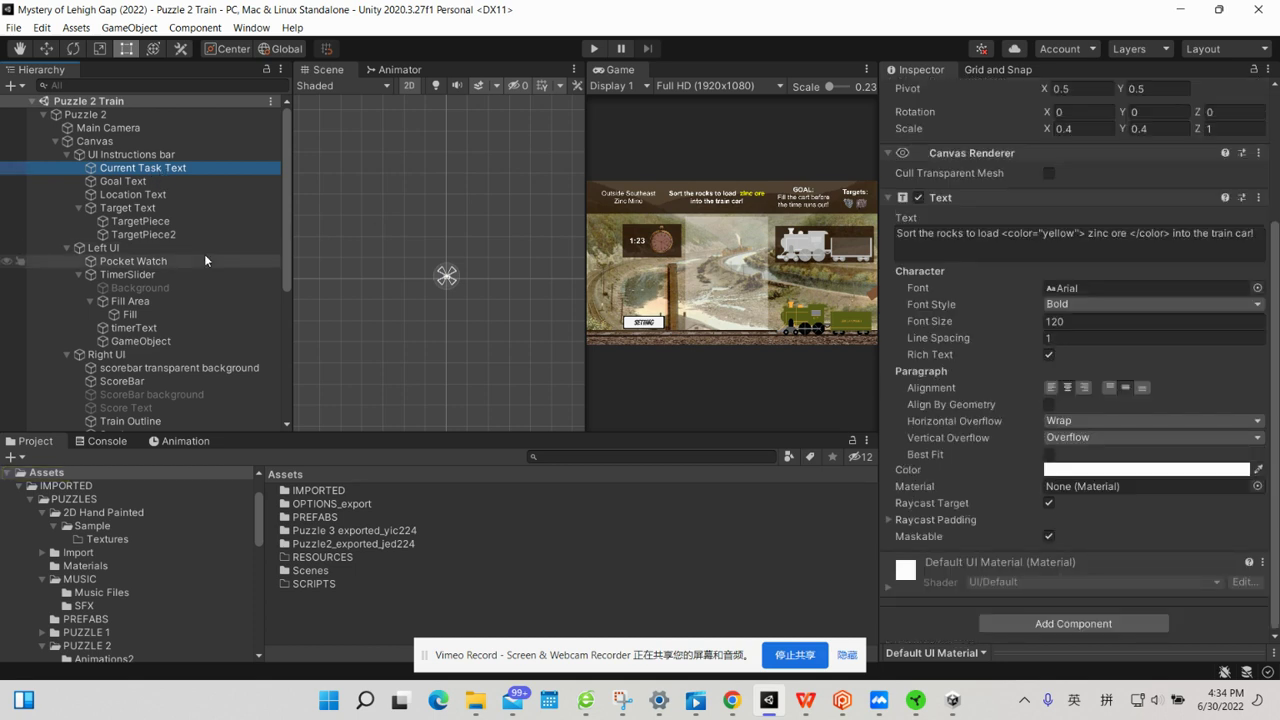
{"action": "left_click", "coordinate": [128, 182]}
{"action": "left_click", "coordinate": [130, 195]}
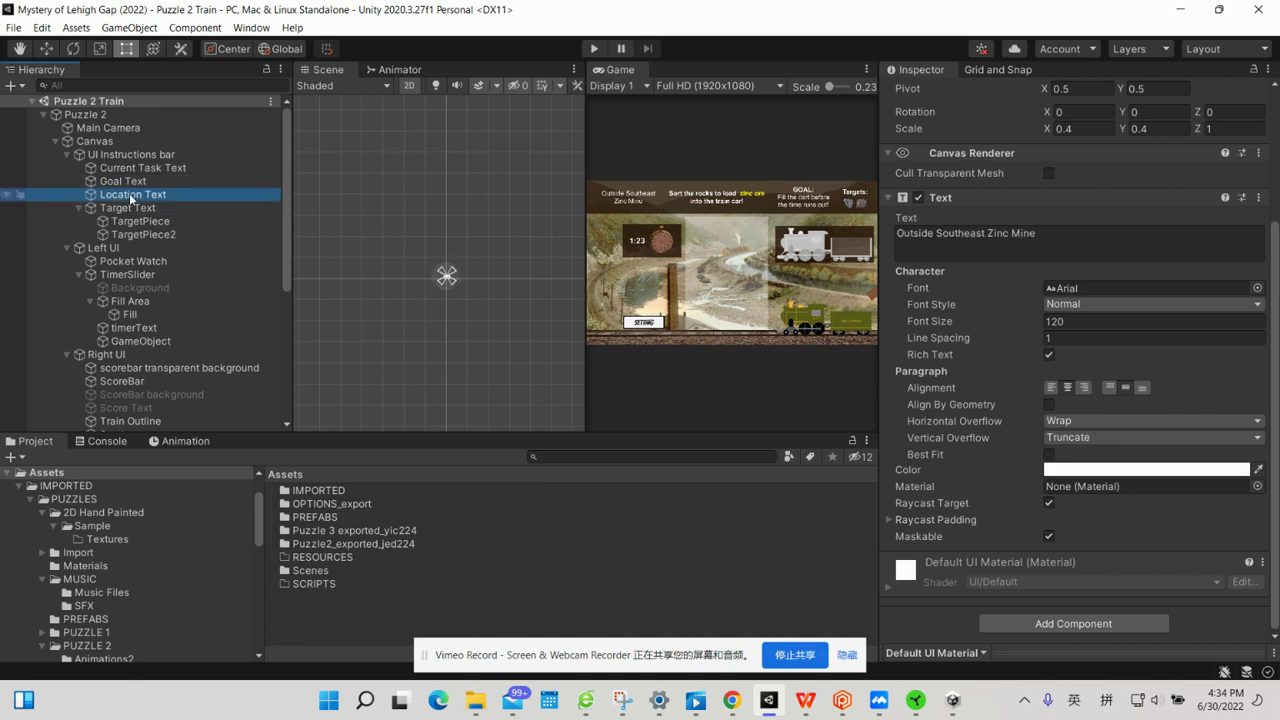
{"action": "left_click", "coordinate": [120, 210]}
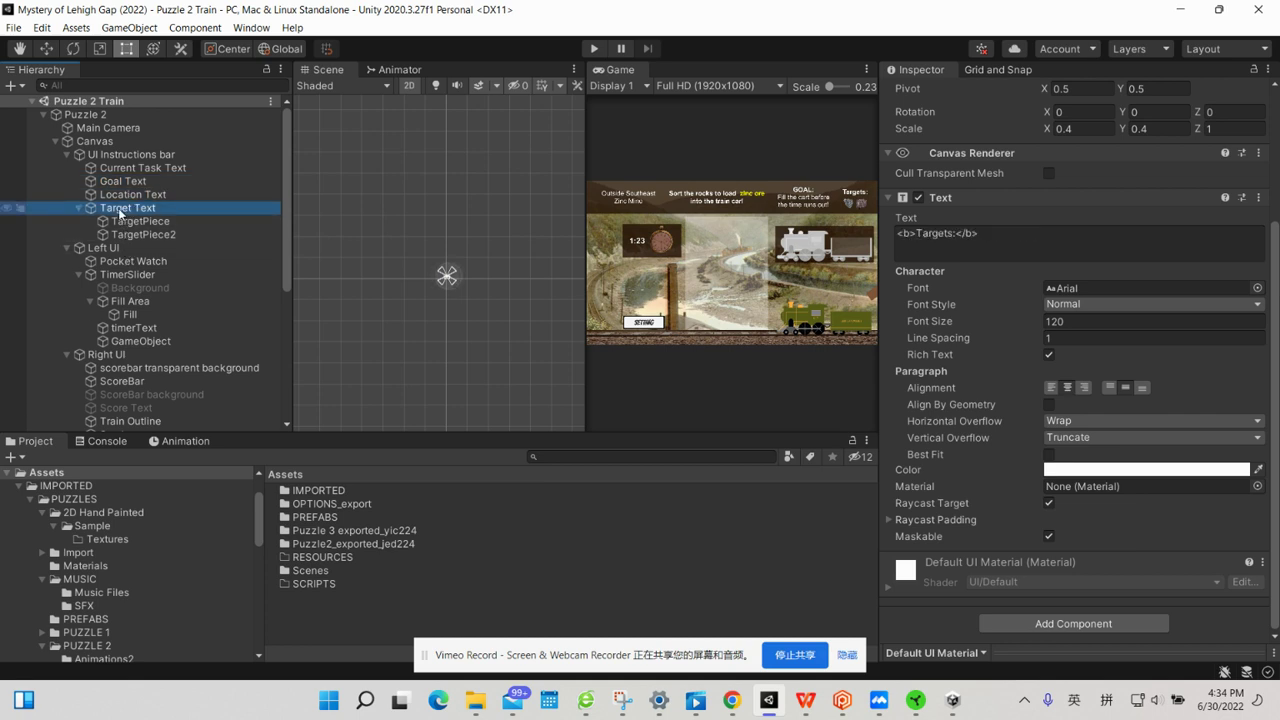
Locate TargetPiece's zinc_ore source sprite in PUZZLE 2 RESOURCES.
{"action": "left_click", "coordinate": [141, 222]}
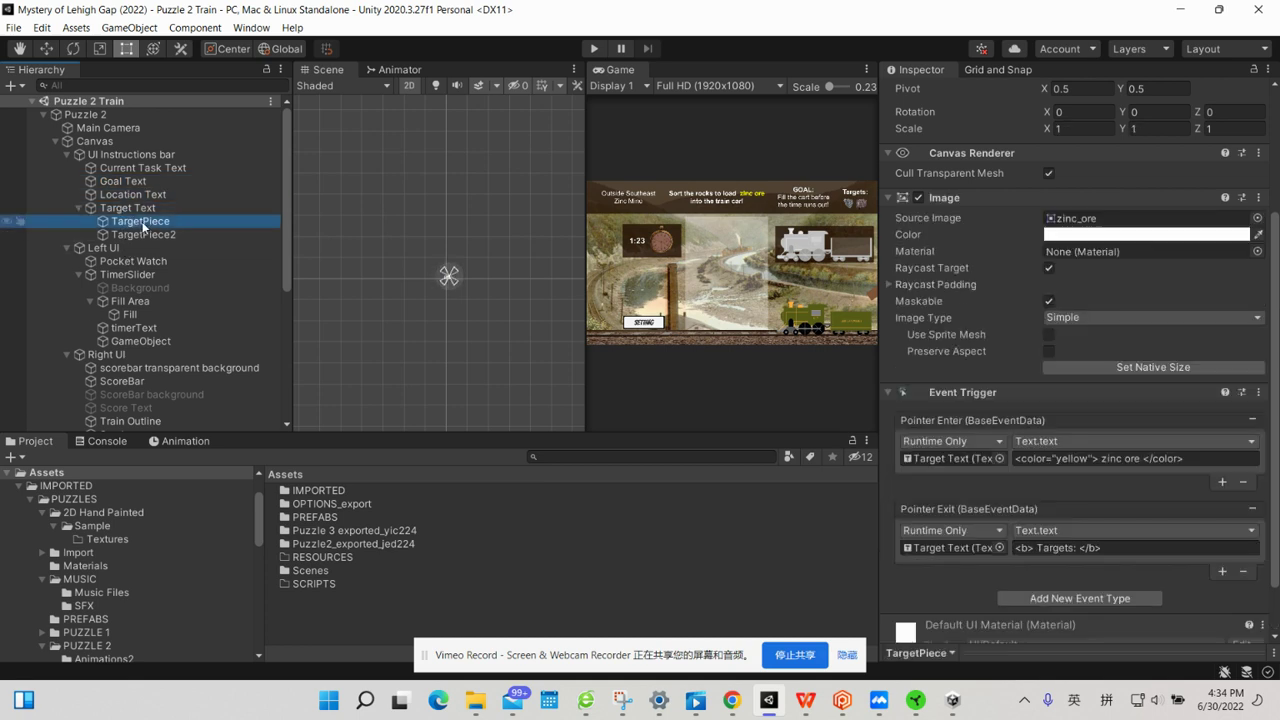
{"action": "left_click", "coordinate": [1068, 222]}
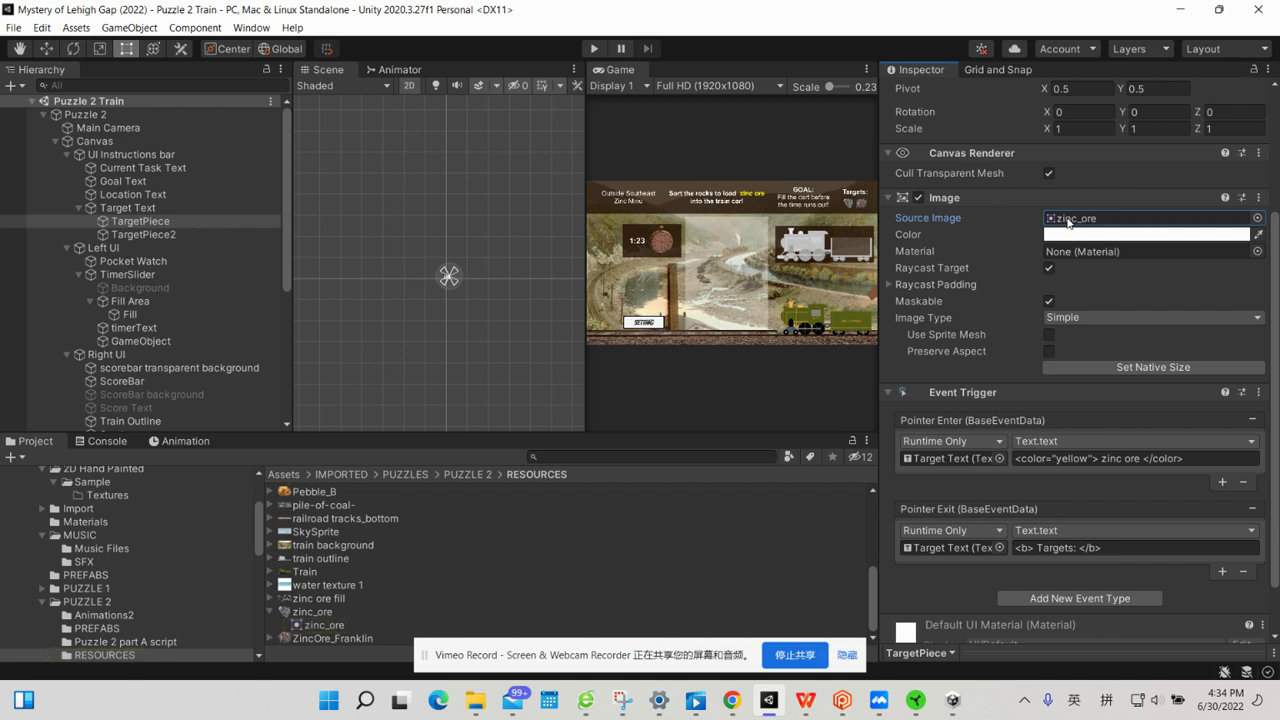
{"action": "scroll", "coordinate": [1068, 222], "scroll_direction": "down", "scroll_amount": 2}
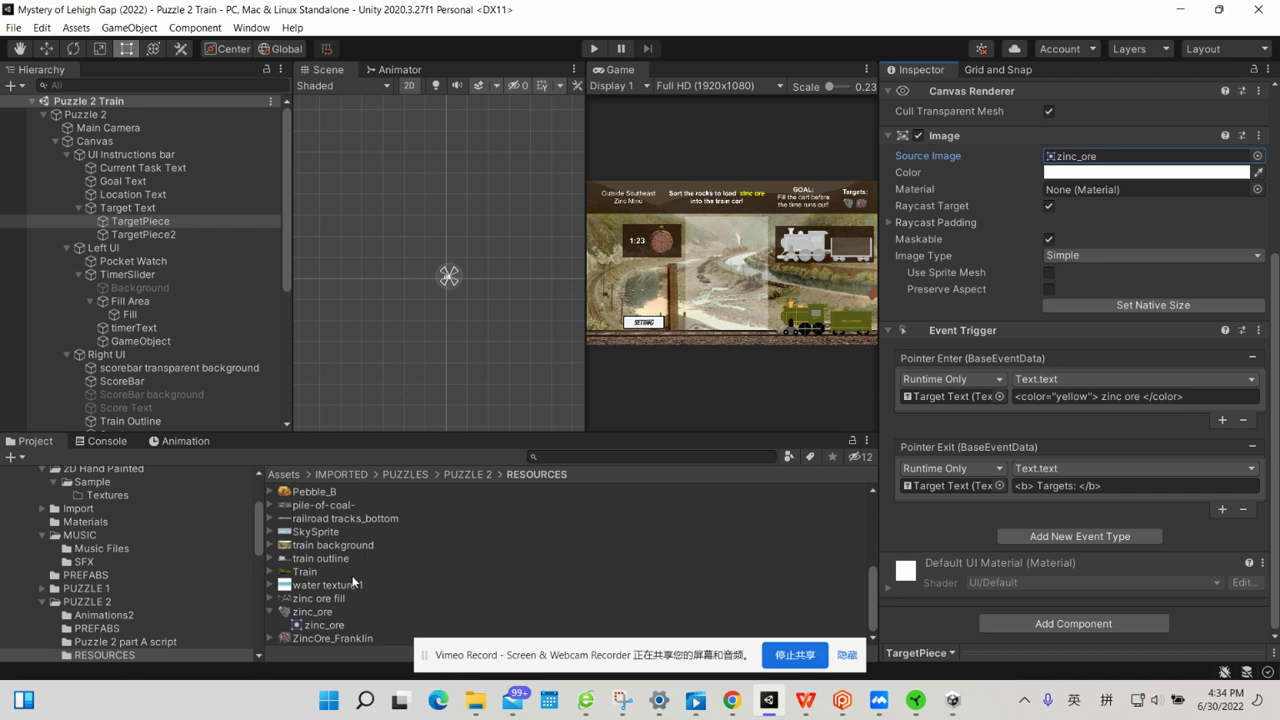
{"action": "left_click", "coordinate": [1094, 157]}
{"action": "left_click", "coordinate": [310, 612]}
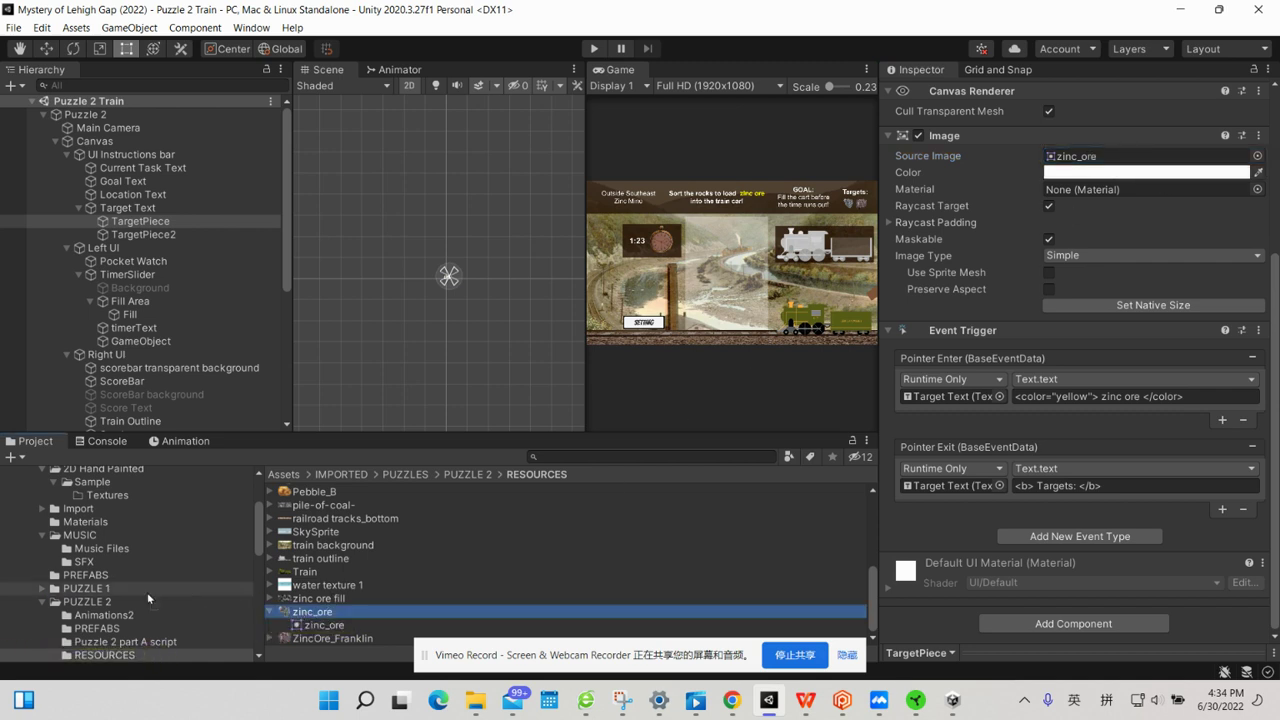
{"action": "left_click_drag", "start_coordinate": [134, 589], "coordinate": [137, 576]}
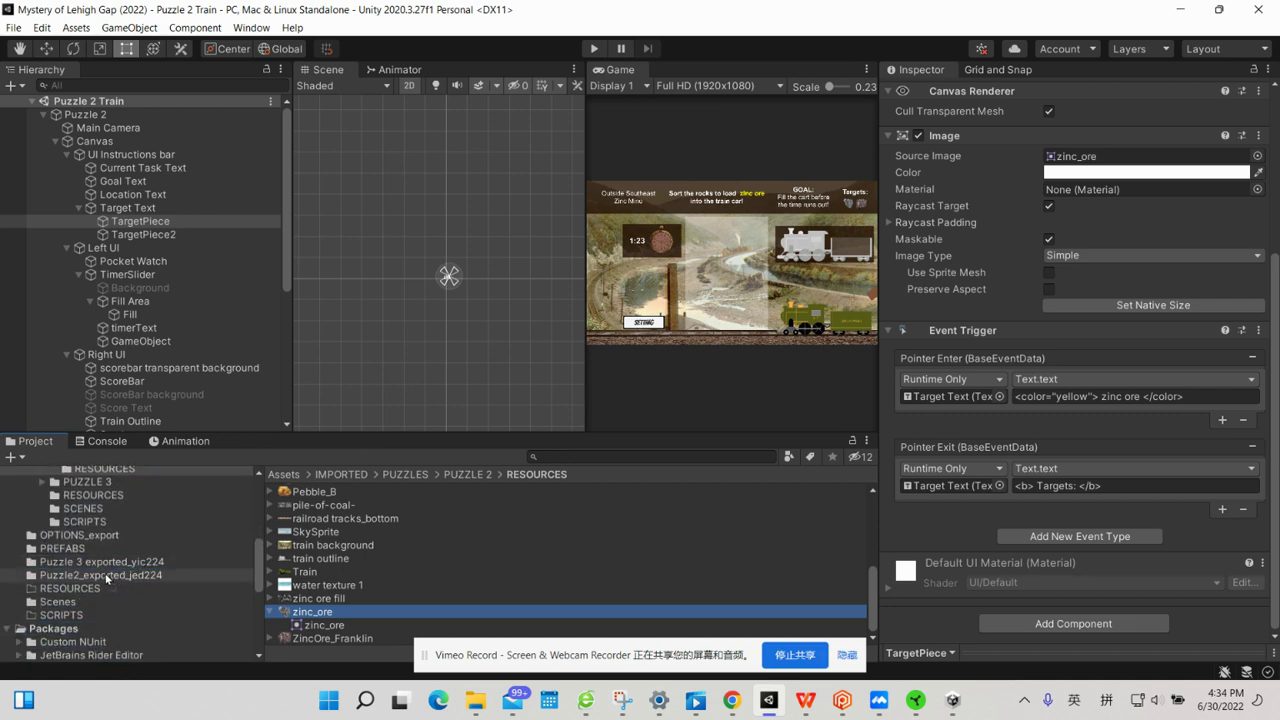
{"action": "left_click_drag", "start_coordinate": [137, 576], "coordinate": [103, 581]}
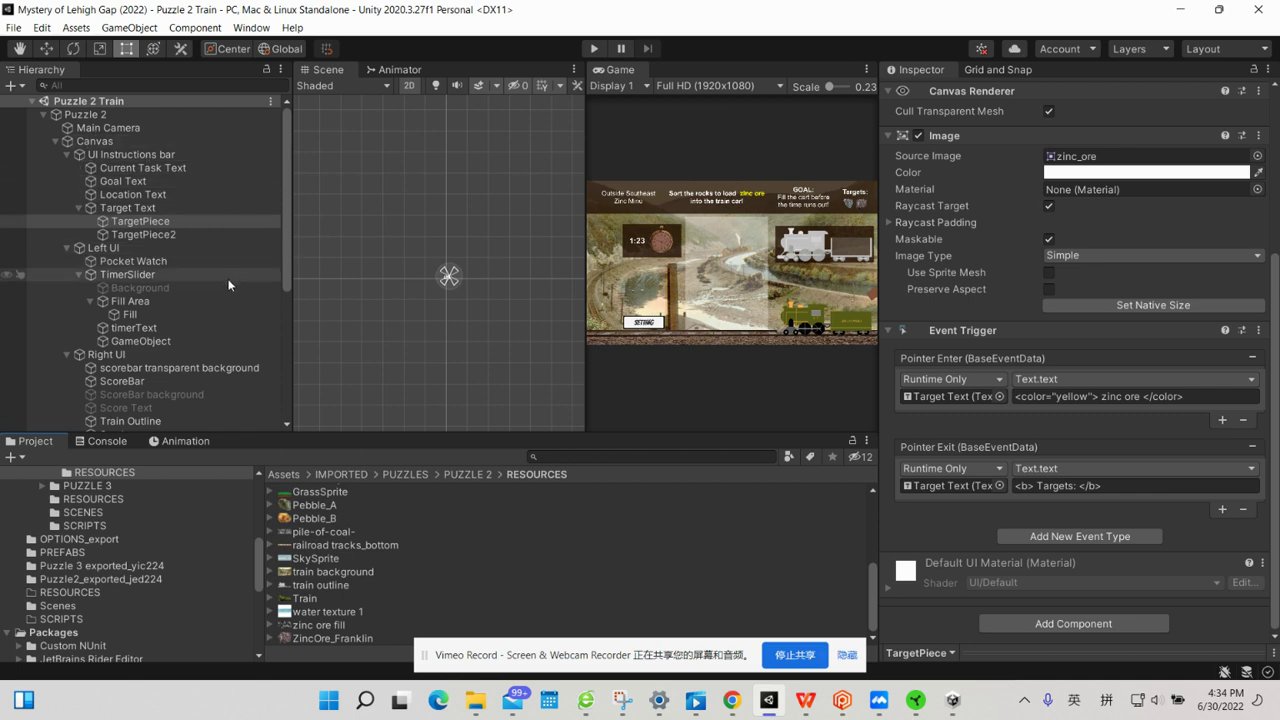
Collapse the MUSIC, PUZZLE 2, PUZZLES and IMPORTED folders in the Project tree.
{"action": "scroll", "coordinate": [90, 532], "scroll_direction": "up", "scroll_amount": 2}
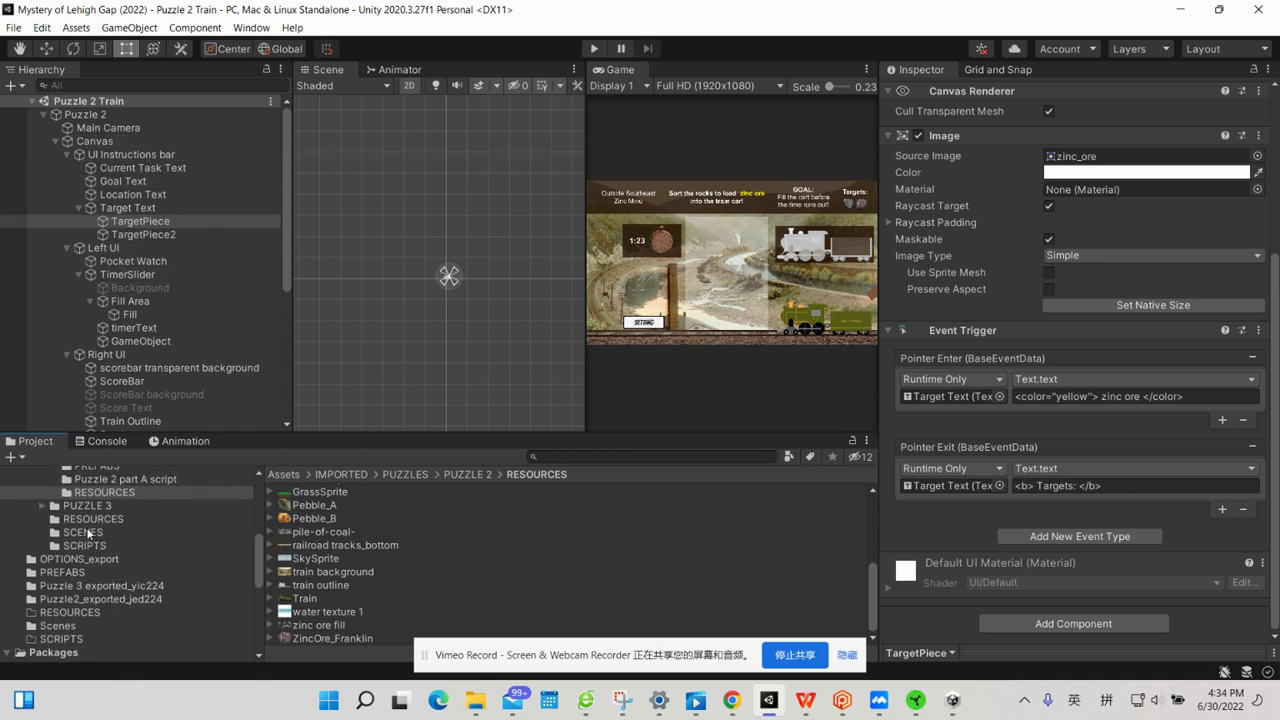
{"action": "scroll", "coordinate": [88, 532], "scroll_direction": "up", "scroll_amount": 3}
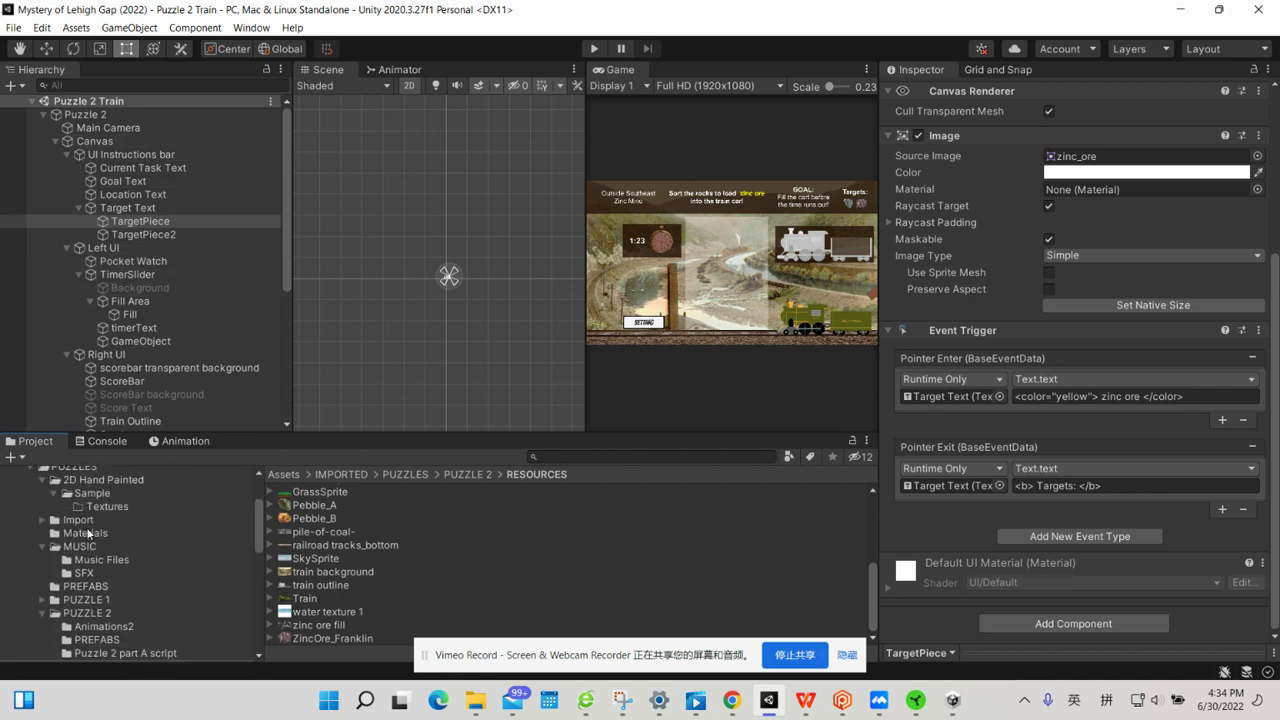
{"action": "scroll", "coordinate": [88, 532], "scroll_direction": "up", "scroll_amount": 1}
{"action": "scroll", "coordinate": [88, 532], "scroll_direction": "up", "scroll_amount": 1}
{"action": "scroll", "coordinate": [88, 532], "scroll_direction": "up", "scroll_amount": 1}
{"action": "scroll", "coordinate": [88, 534], "scroll_direction": "up", "scroll_amount": 1}
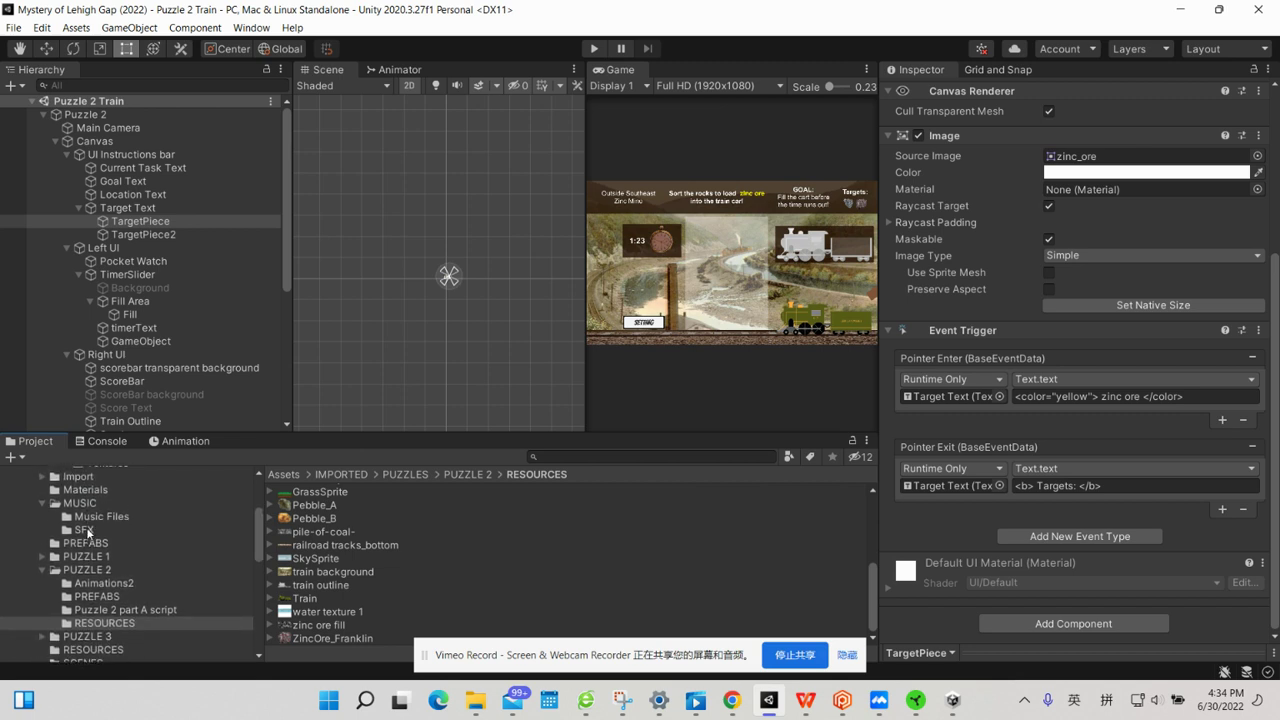
{"action": "scroll", "coordinate": [58, 574], "scroll_direction": "up", "scroll_amount": 1}
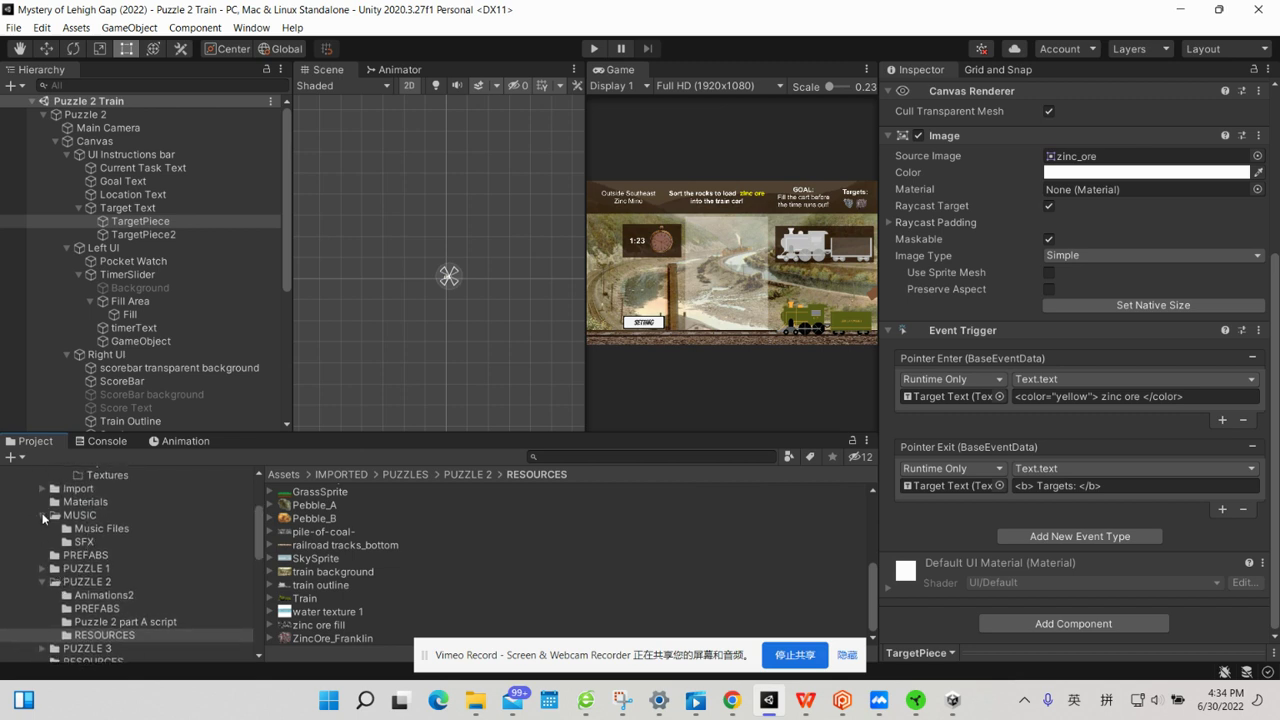
{"action": "left_click", "coordinate": [43, 516]}
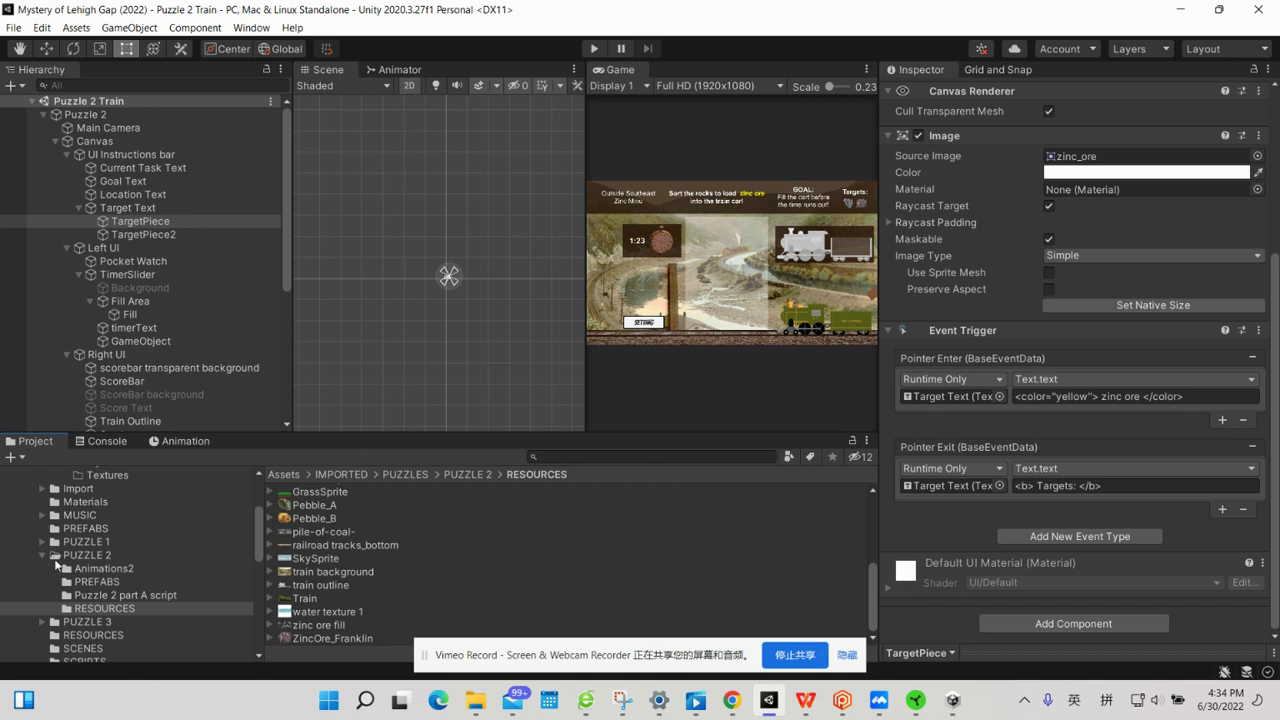
{"action": "scroll", "coordinate": [110, 594], "scroll_direction": "down", "scroll_amount": 1}
{"action": "scroll", "coordinate": [110, 594], "scroll_direction": "down", "scroll_amount": 2}
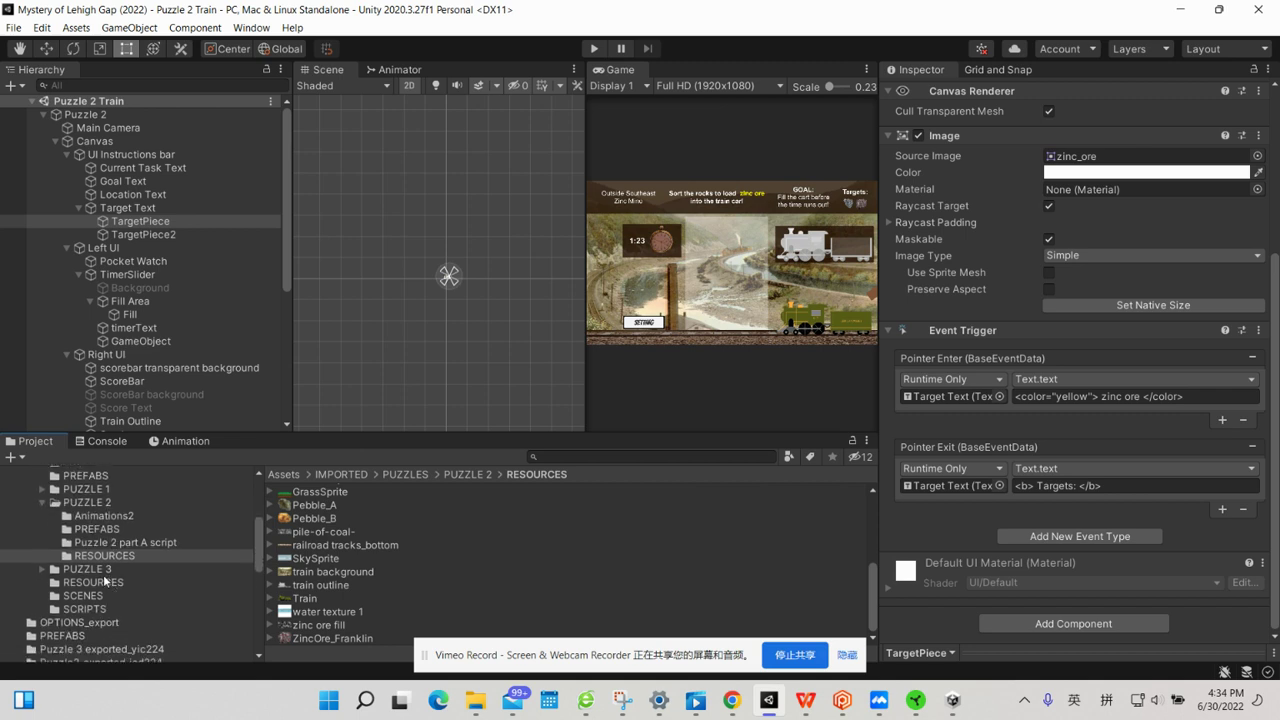
{"action": "left_click", "coordinate": [42, 503]}
{"action": "scroll", "coordinate": [42, 506], "scroll_direction": "up", "scroll_amount": 2}
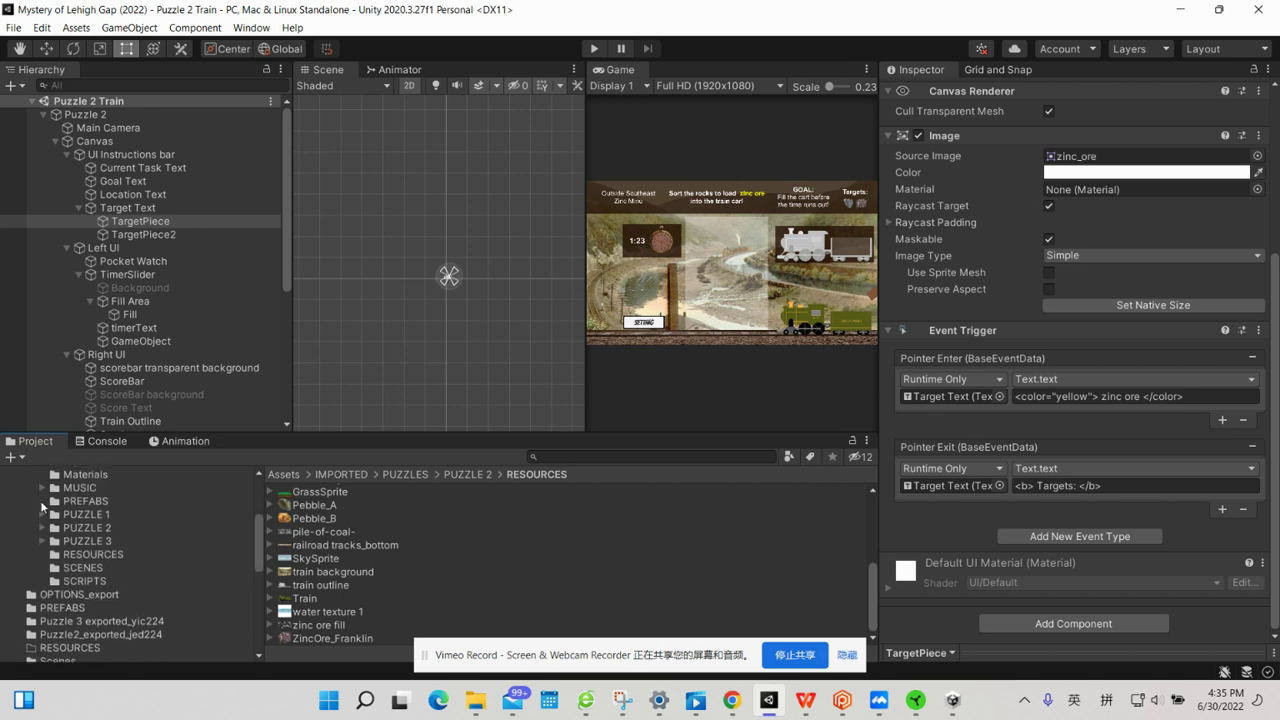
{"action": "scroll", "coordinate": [43, 515], "scroll_direction": "up", "scroll_amount": 3}
{"action": "scroll", "coordinate": [44, 525], "scroll_direction": "up", "scroll_amount": 3}
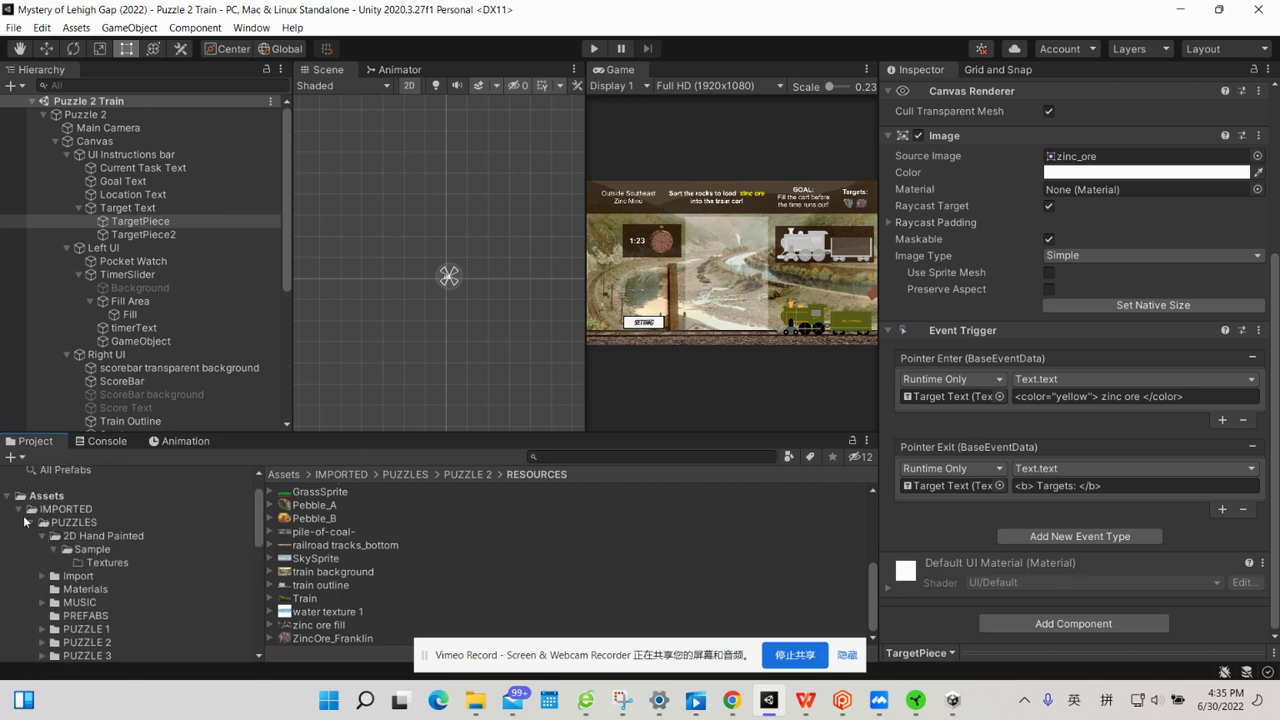
{"action": "left_click", "coordinate": [30, 522]}
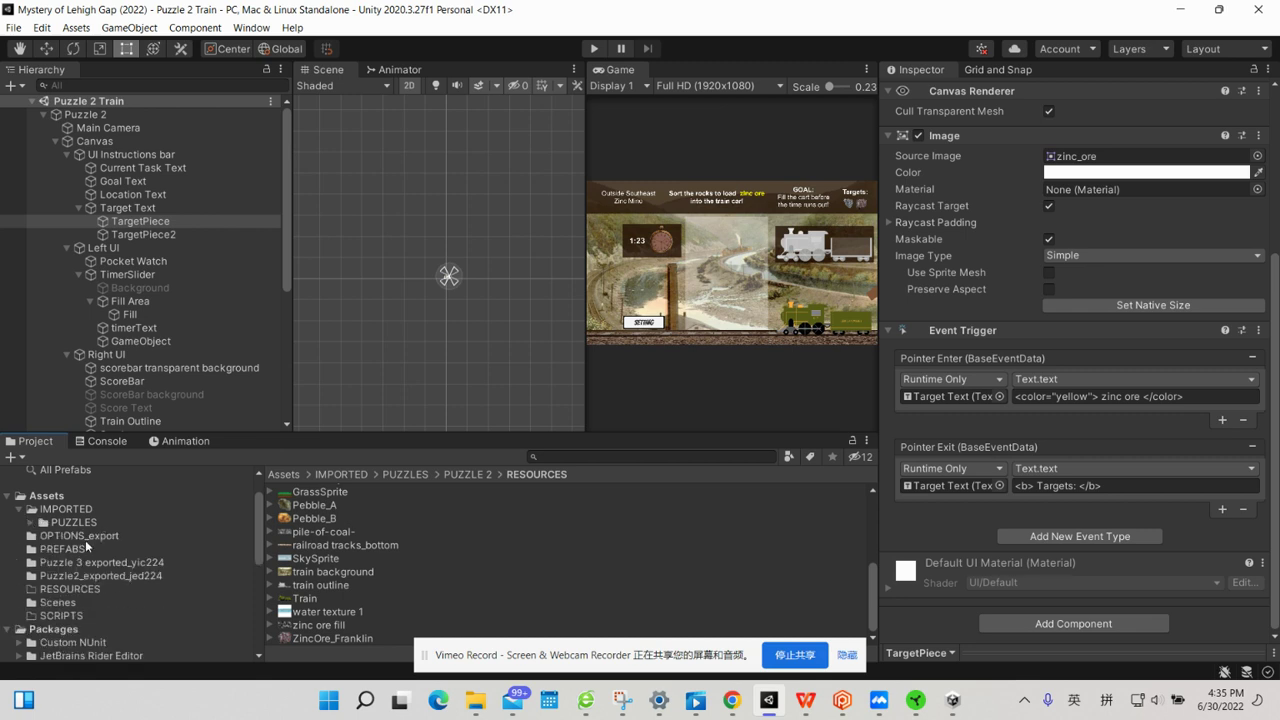
{"action": "left_click", "coordinate": [19, 510]}
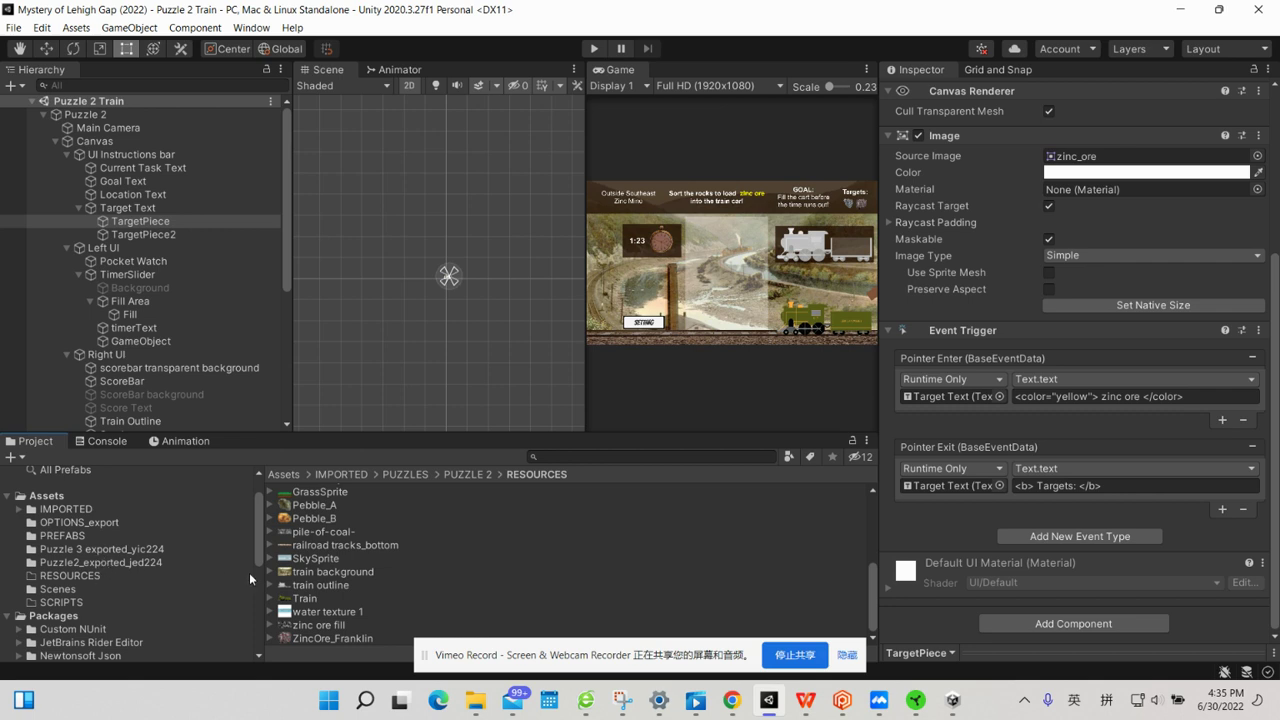
Select TargetPiece2 and trace its Source Image to the ZincOre_Franklin sprite asset.
{"action": "left_click", "coordinate": [167, 235]}
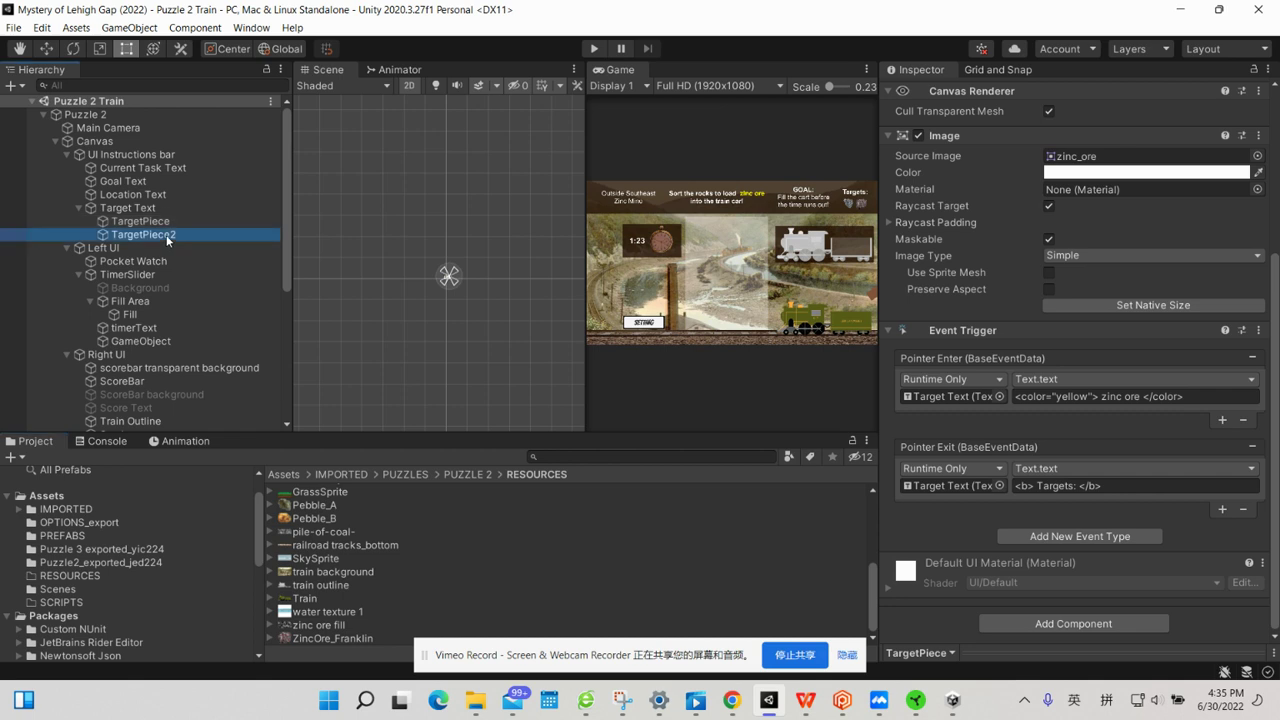
{"action": "left_click", "coordinate": [1052, 158]}
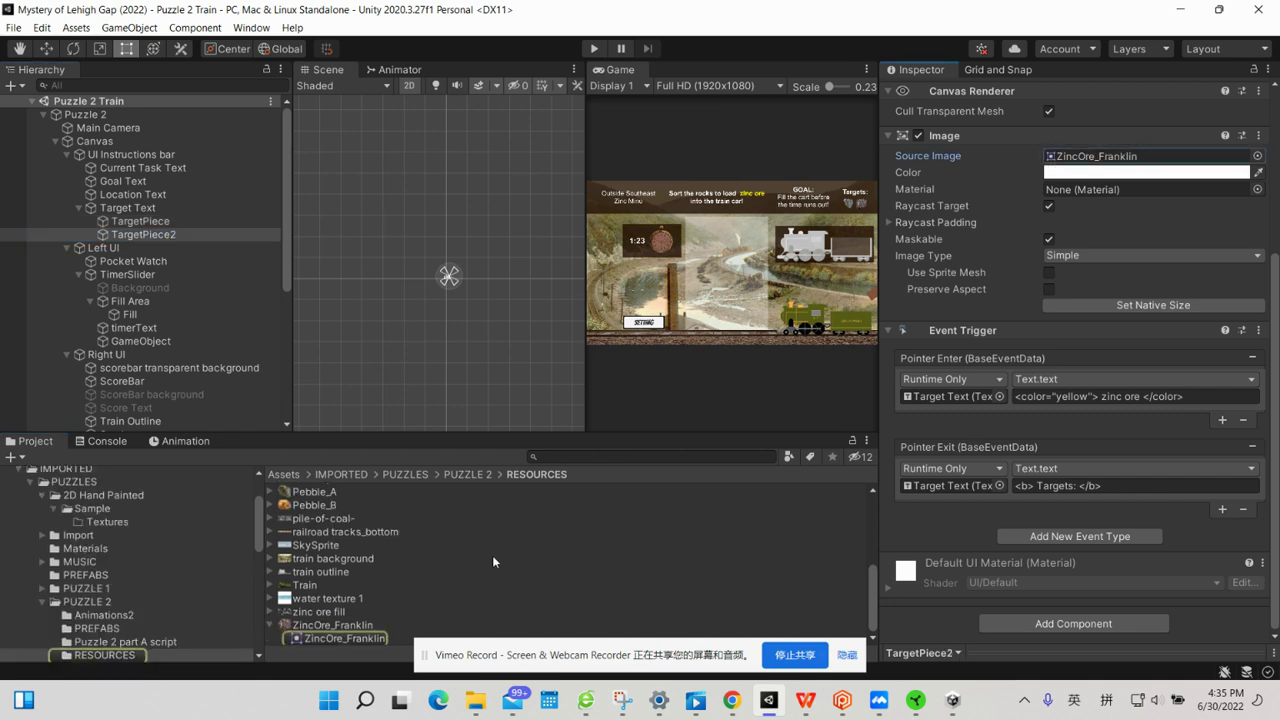
{"action": "left_click", "coordinate": [332, 625]}
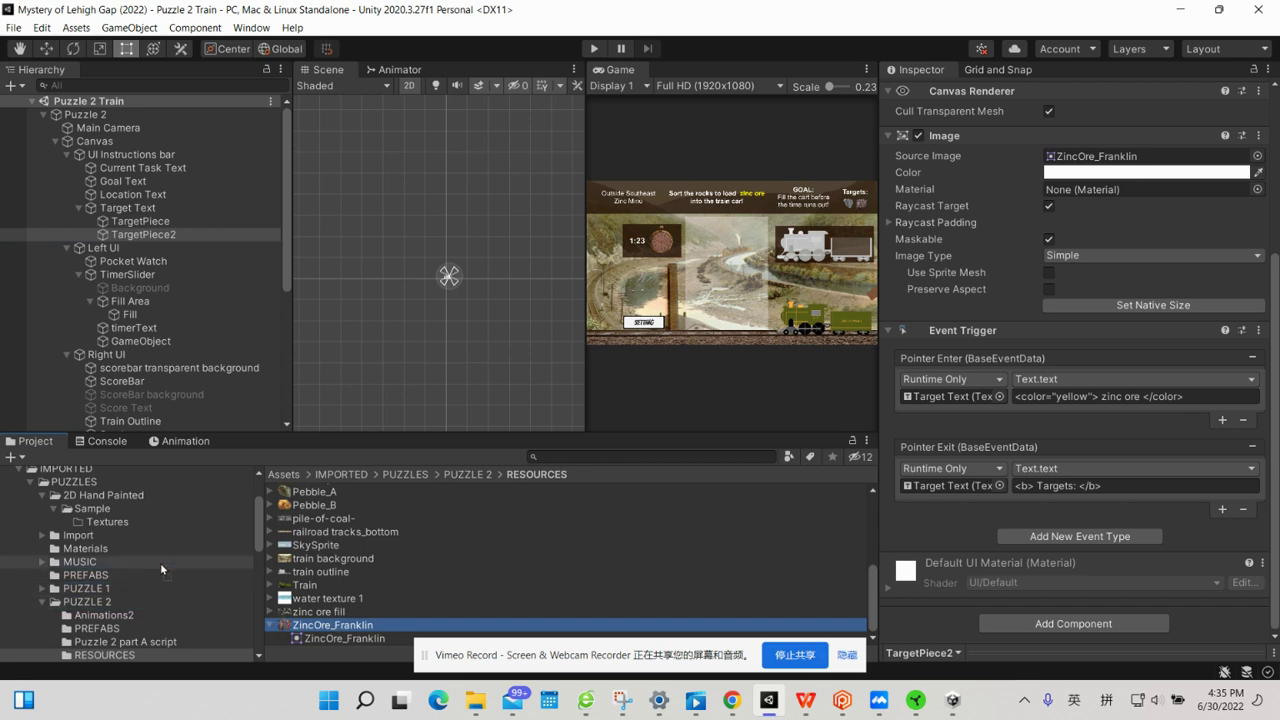
{"action": "scroll", "coordinate": [161, 640], "scroll_direction": "down", "scroll_amount": 2}
{"action": "scroll", "coordinate": [160, 640], "scroll_direction": "down", "scroll_amount": 4}
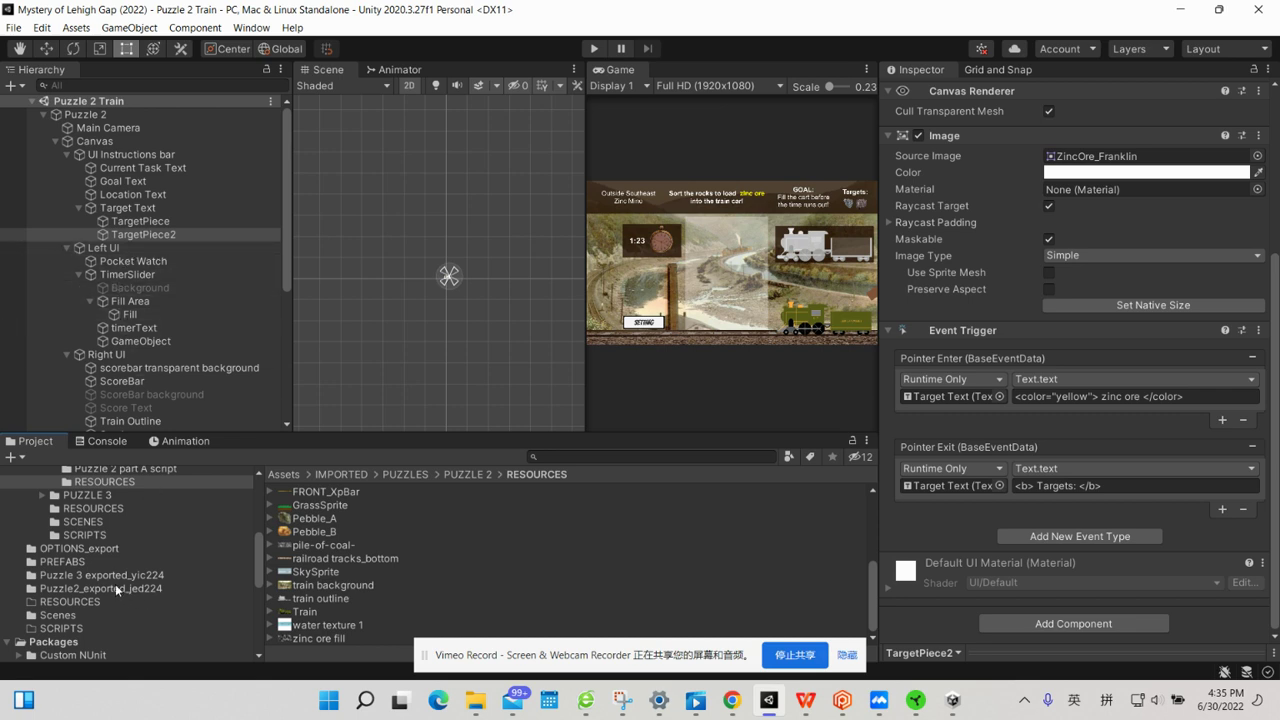
{"action": "scroll", "coordinate": [113, 584], "scroll_direction": "up", "scroll_amount": 2}
{"action": "scroll", "coordinate": [113, 584], "scroll_direction": "up", "scroll_amount": 4}
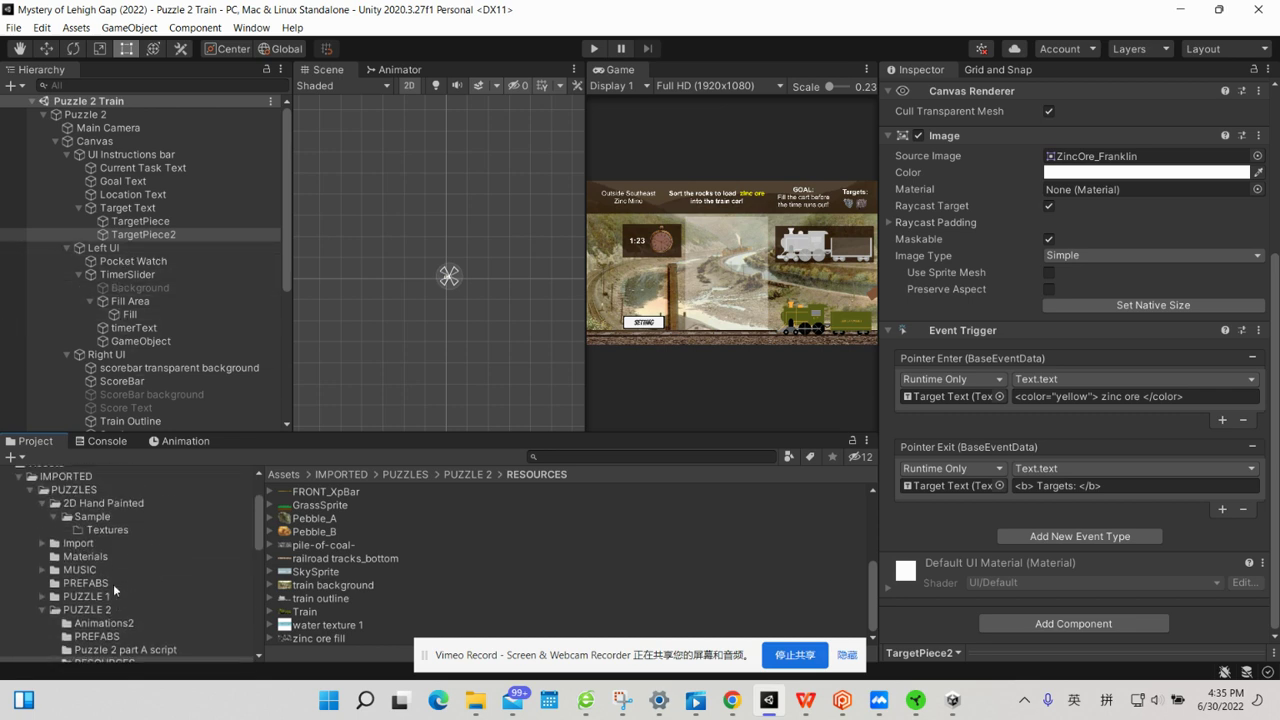
Collapse the PUZZLES folder in the Project panel.
{"action": "left_click", "coordinate": [29, 491]}
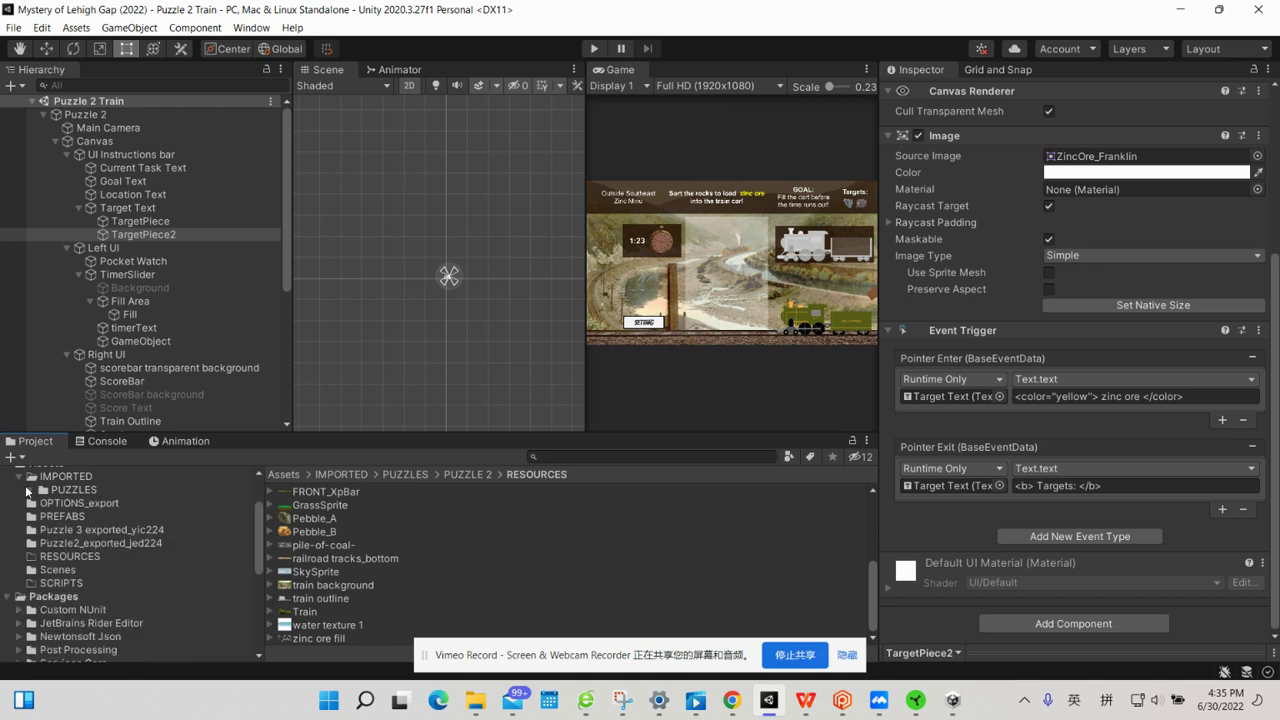
{"action": "scroll", "coordinate": [168, 536], "scroll_direction": "up", "scroll_amount": 1}
{"action": "scroll", "coordinate": [168, 536], "scroll_direction": "up", "scroll_amount": 1}
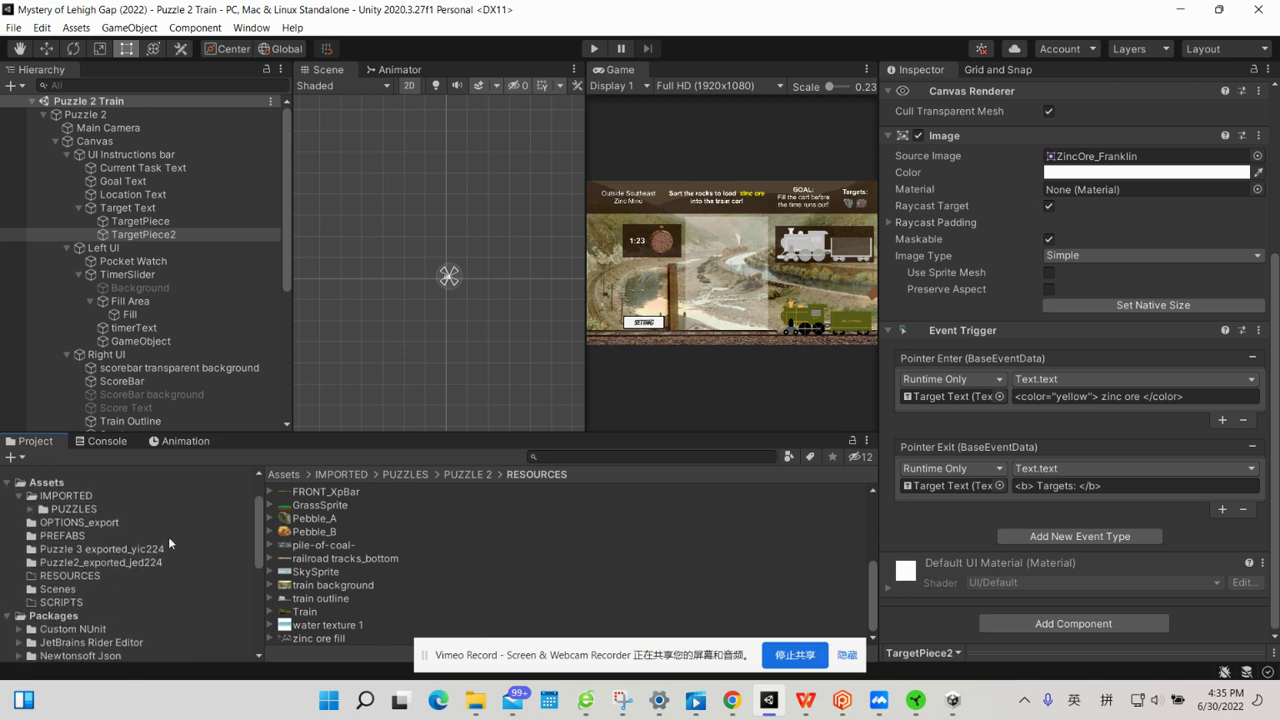
{"action": "scroll", "coordinate": [168, 536], "scroll_direction": "up", "scroll_amount": 1}
{"action": "scroll", "coordinate": [168, 536], "scroll_direction": "up", "scroll_amount": 1}
{"action": "scroll", "coordinate": [168, 536], "scroll_direction": "down", "scroll_amount": 3}
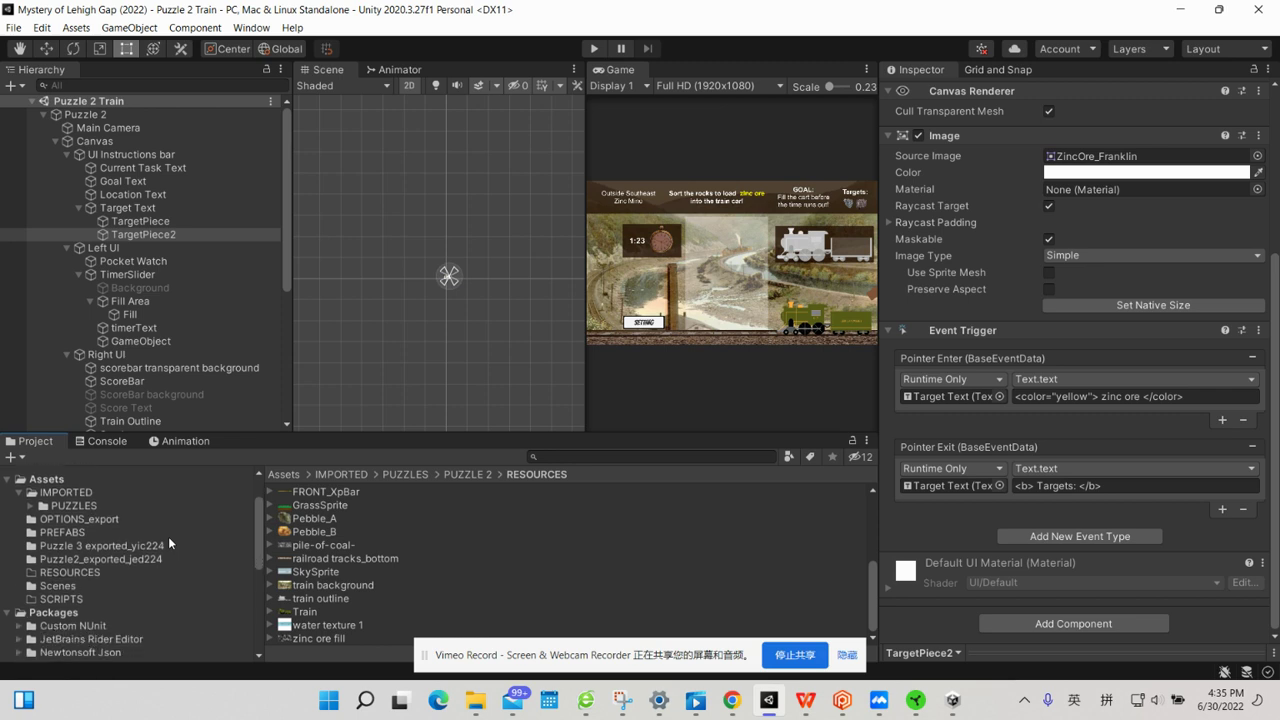
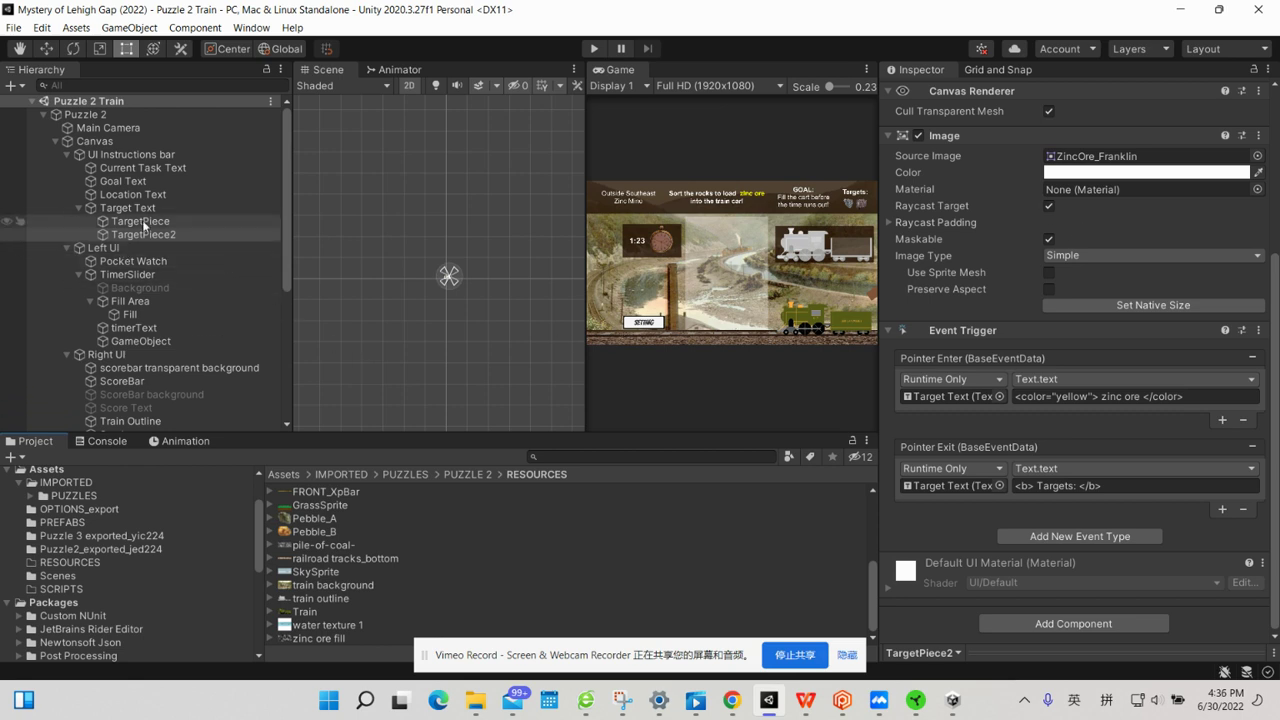
Trace Left UI's background image and Pocket Watch's pocket watch sprite in Puzzle2_exported_jed224.
{"action": "left_click", "coordinate": [102, 247]}
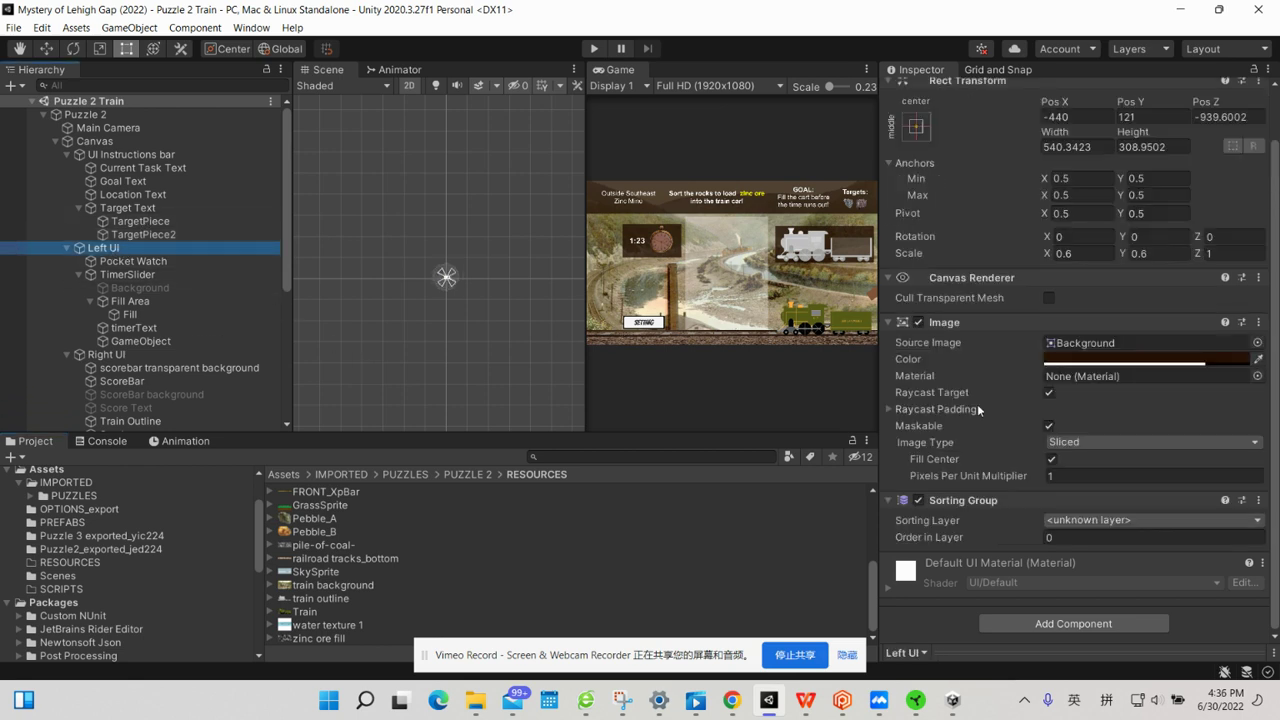
{"action": "left_click", "coordinate": [1066, 346]}
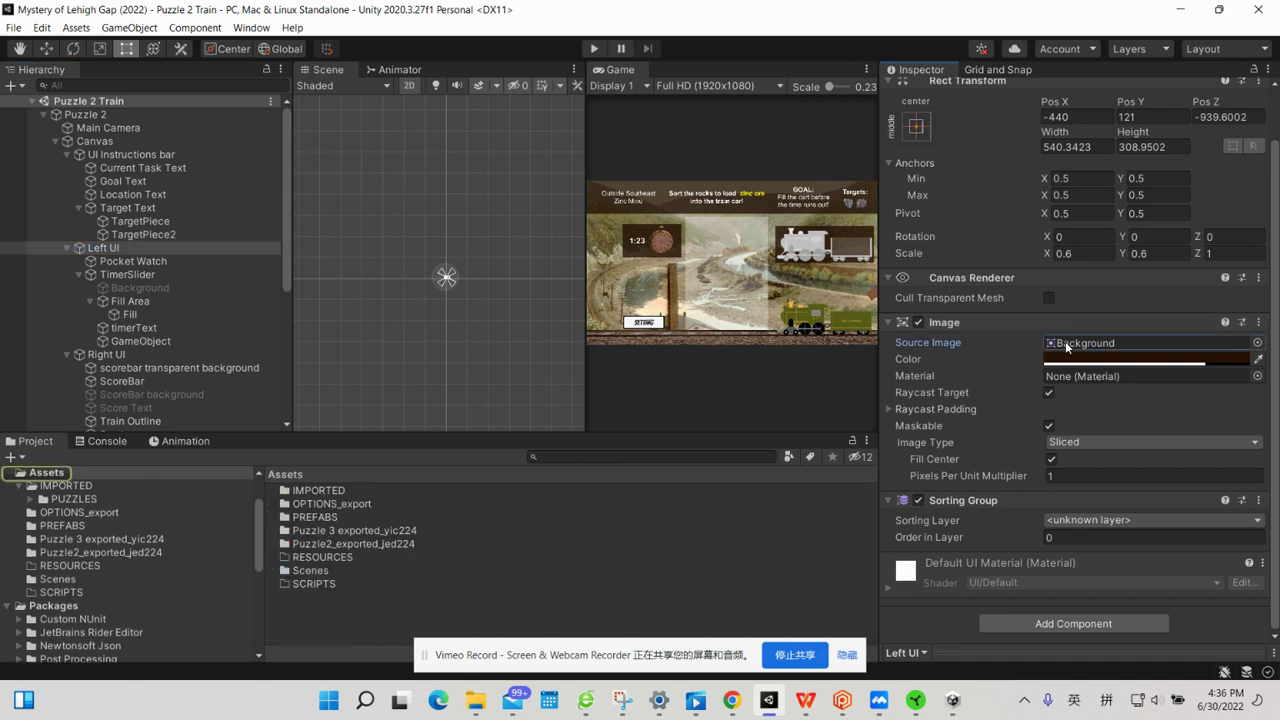
{"action": "left_click", "coordinate": [194, 261]}
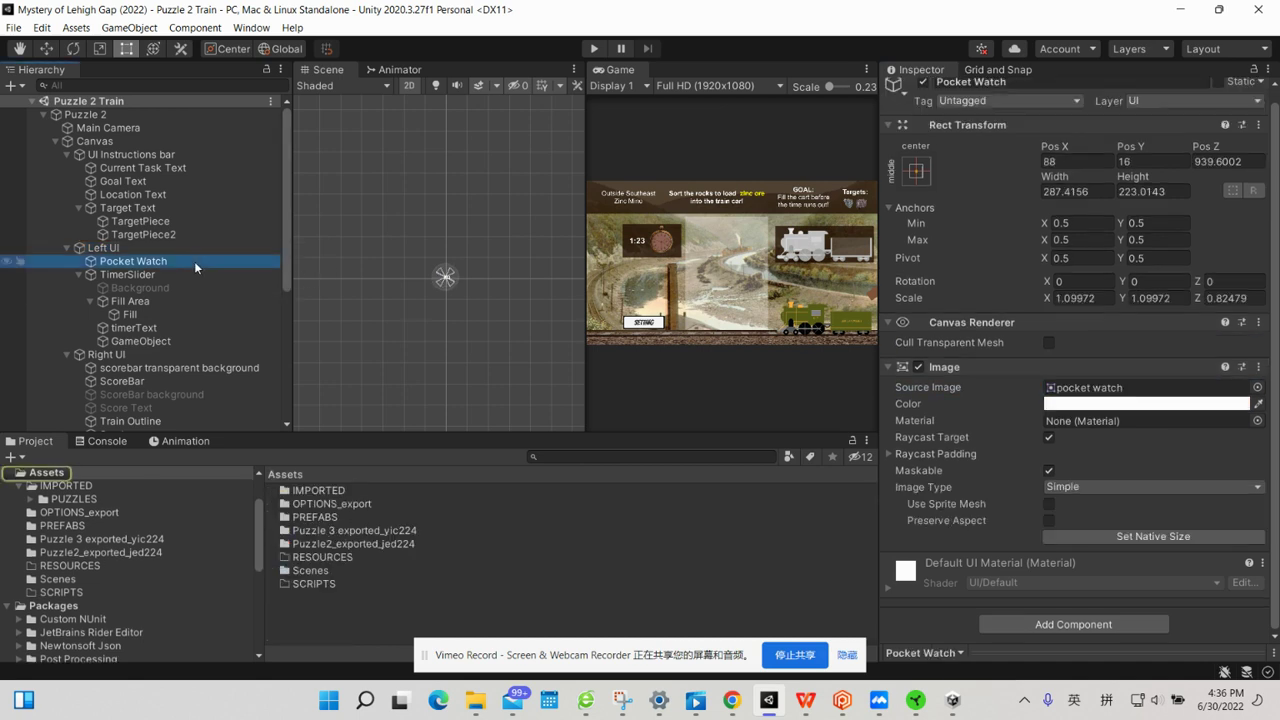
{"action": "left_click", "coordinate": [1083, 390]}
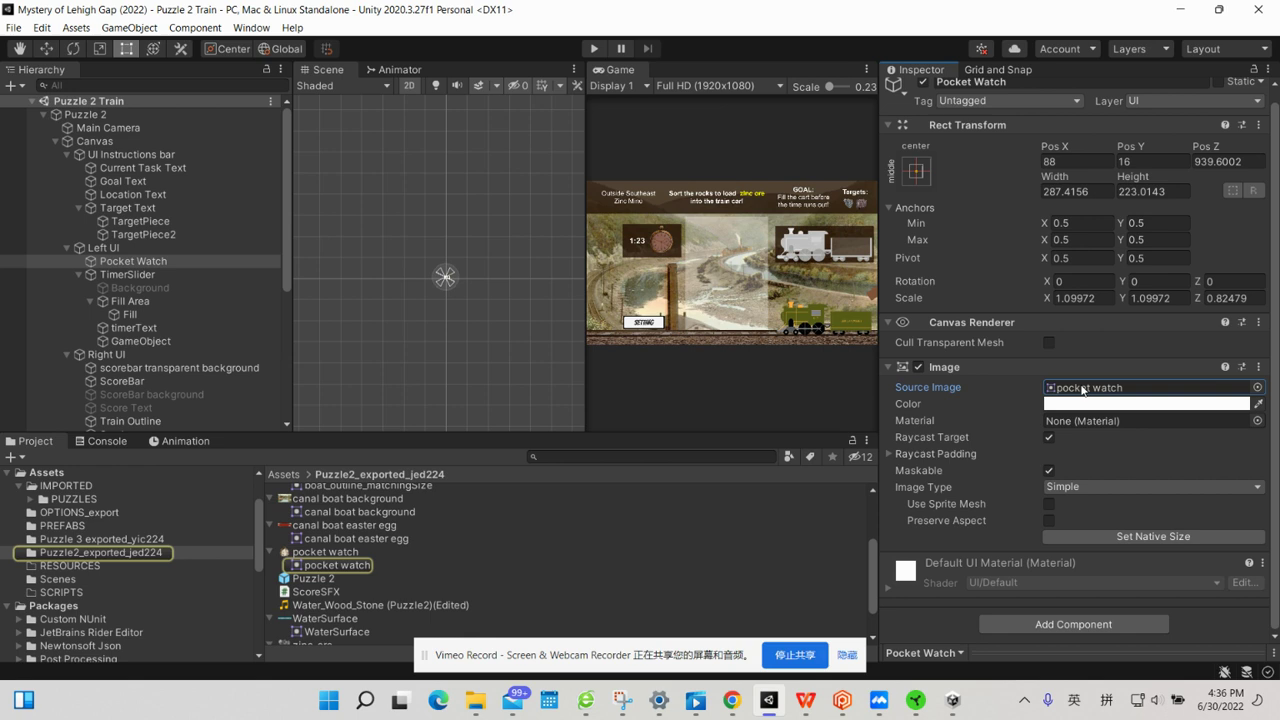
Inspect TimerSlider, its Background, Fill Area and Fill children, pinging their Knob images, then timerText.
{"action": "left_click", "coordinate": [176, 275]}
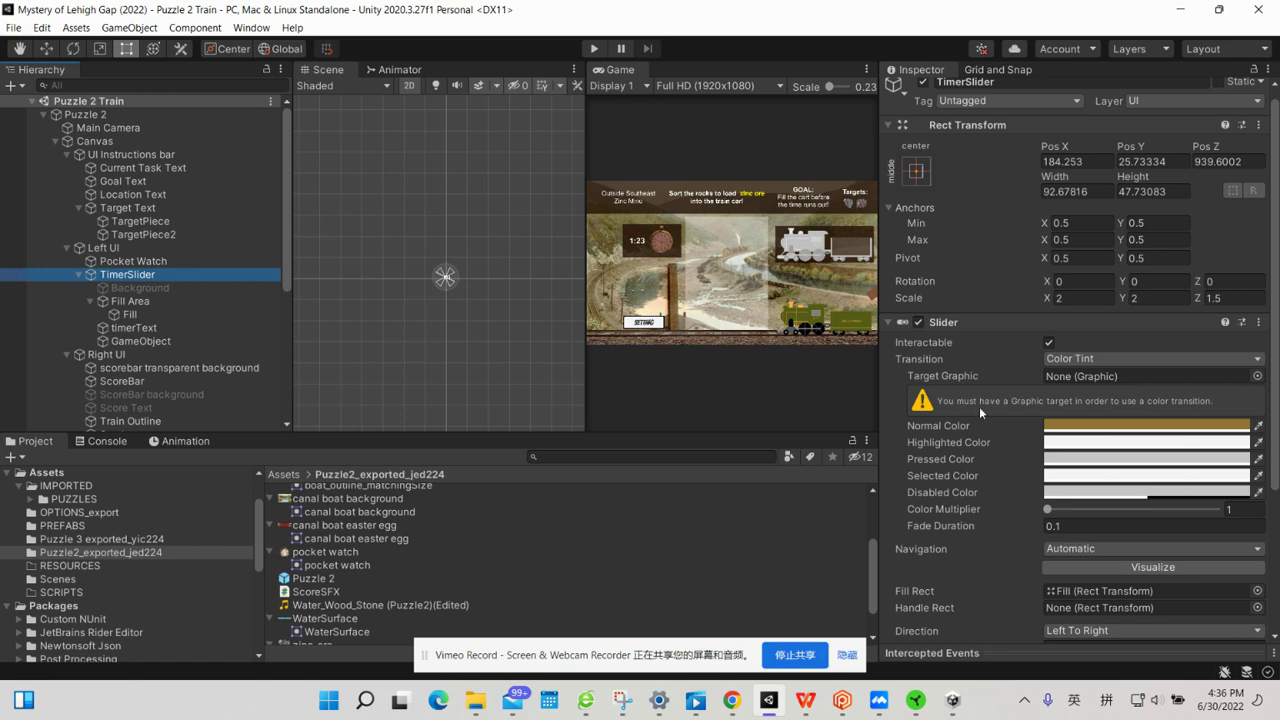
{"action": "scroll", "coordinate": [1030, 478], "scroll_direction": "down", "scroll_amount": 4}
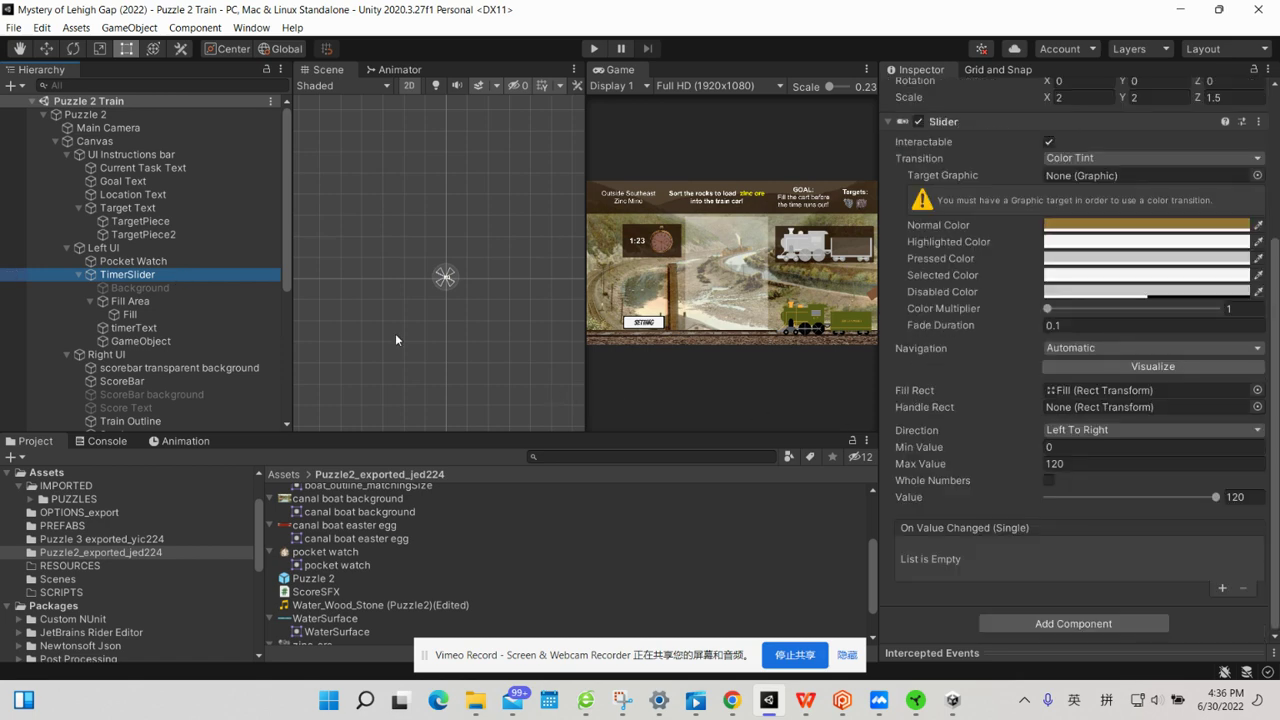
{"action": "left_click", "coordinate": [140, 288]}
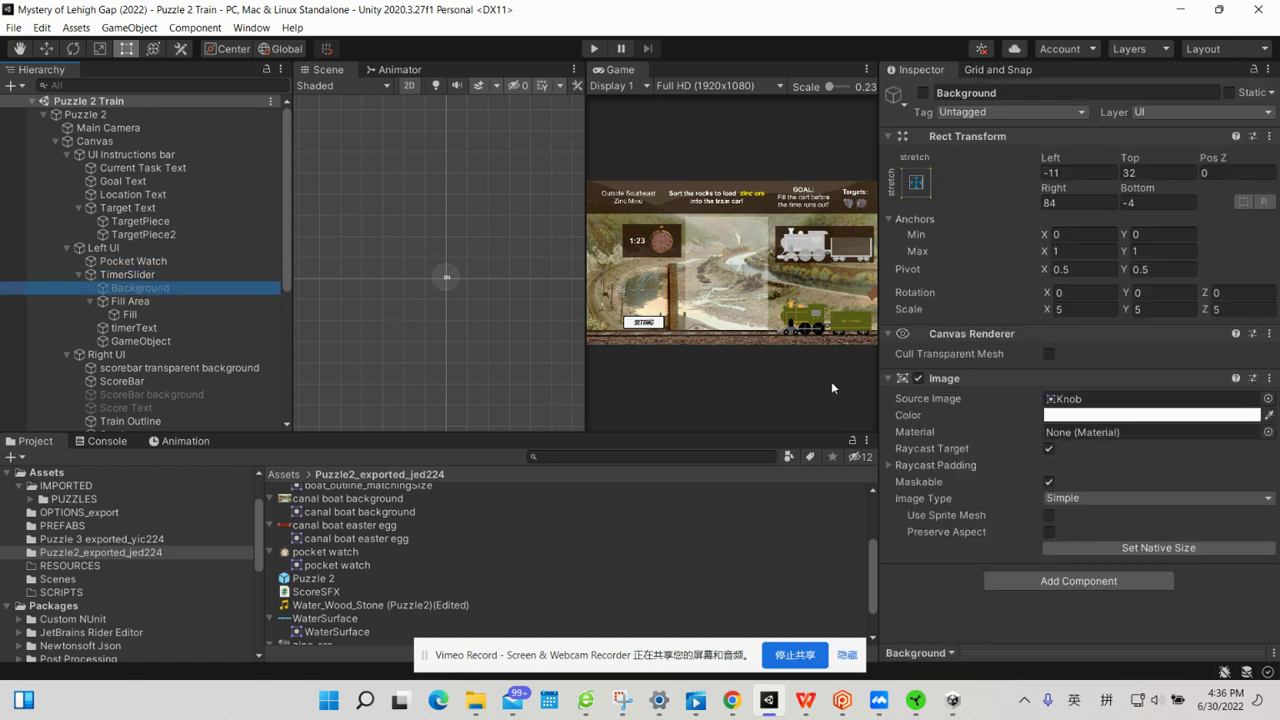
{"action": "left_click", "coordinate": [1051, 399]}
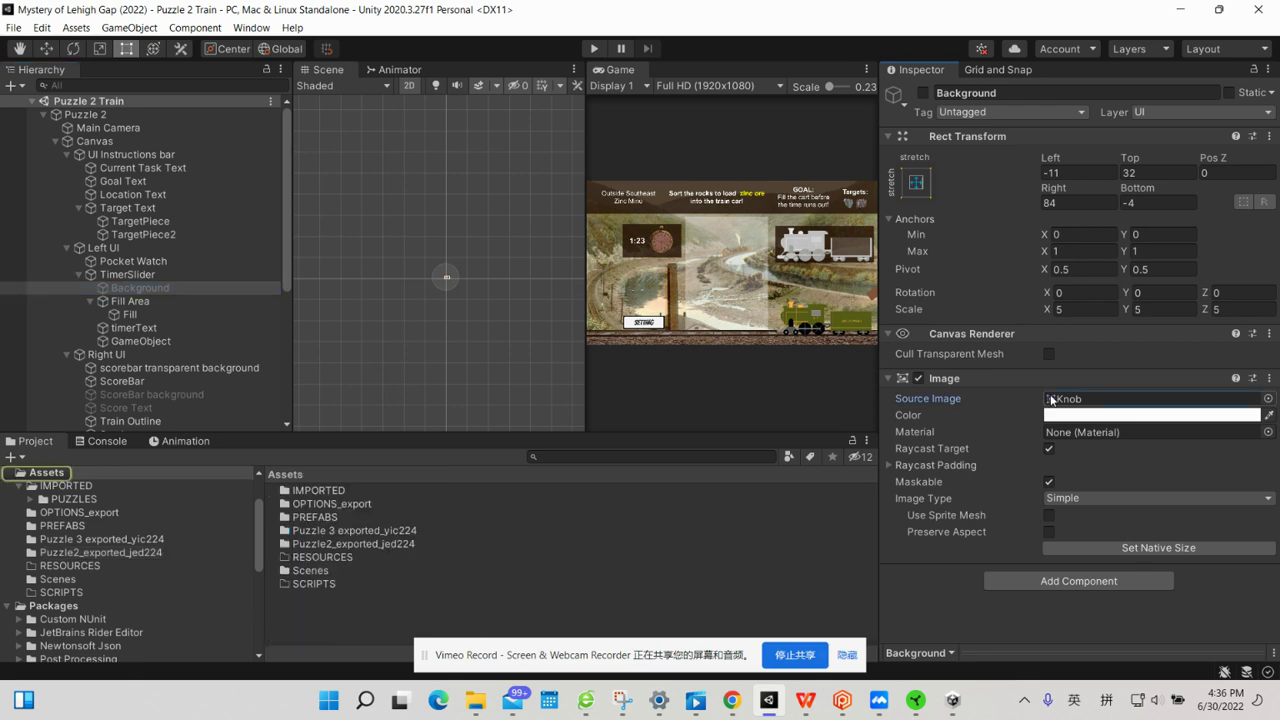
{"action": "left_click", "coordinate": [168, 303]}
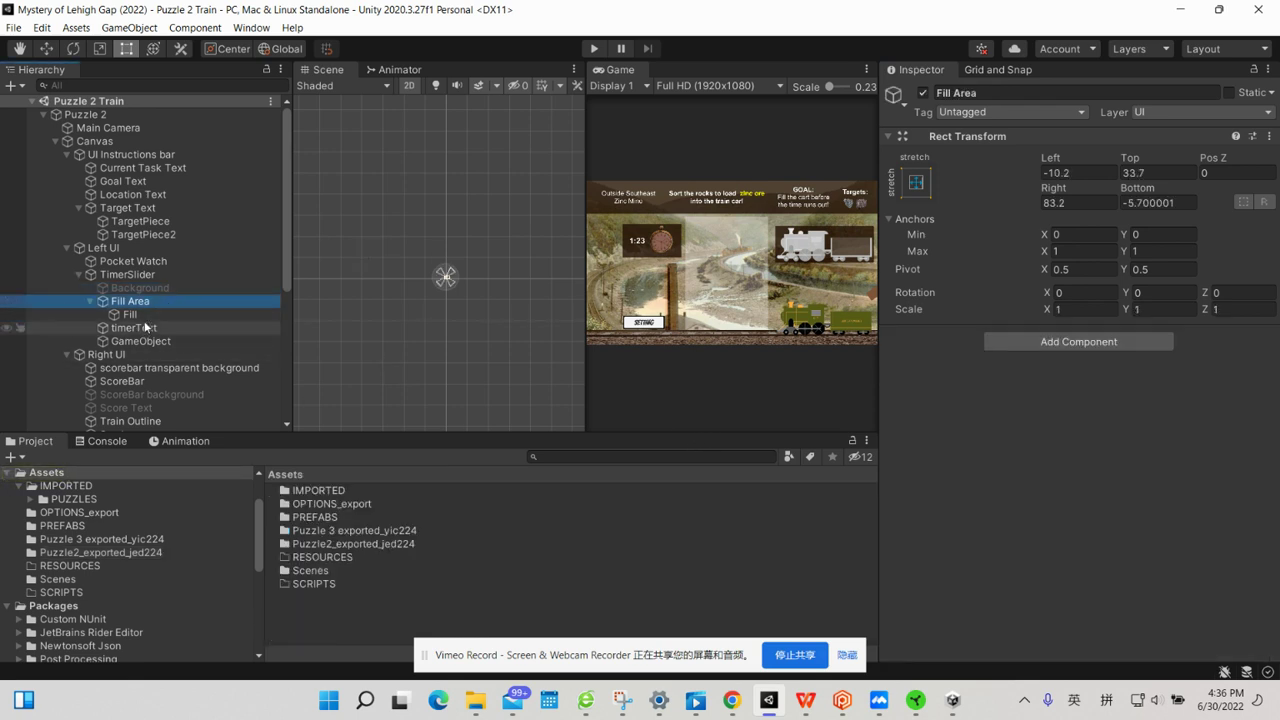
{"action": "left_click", "coordinate": [132, 314]}
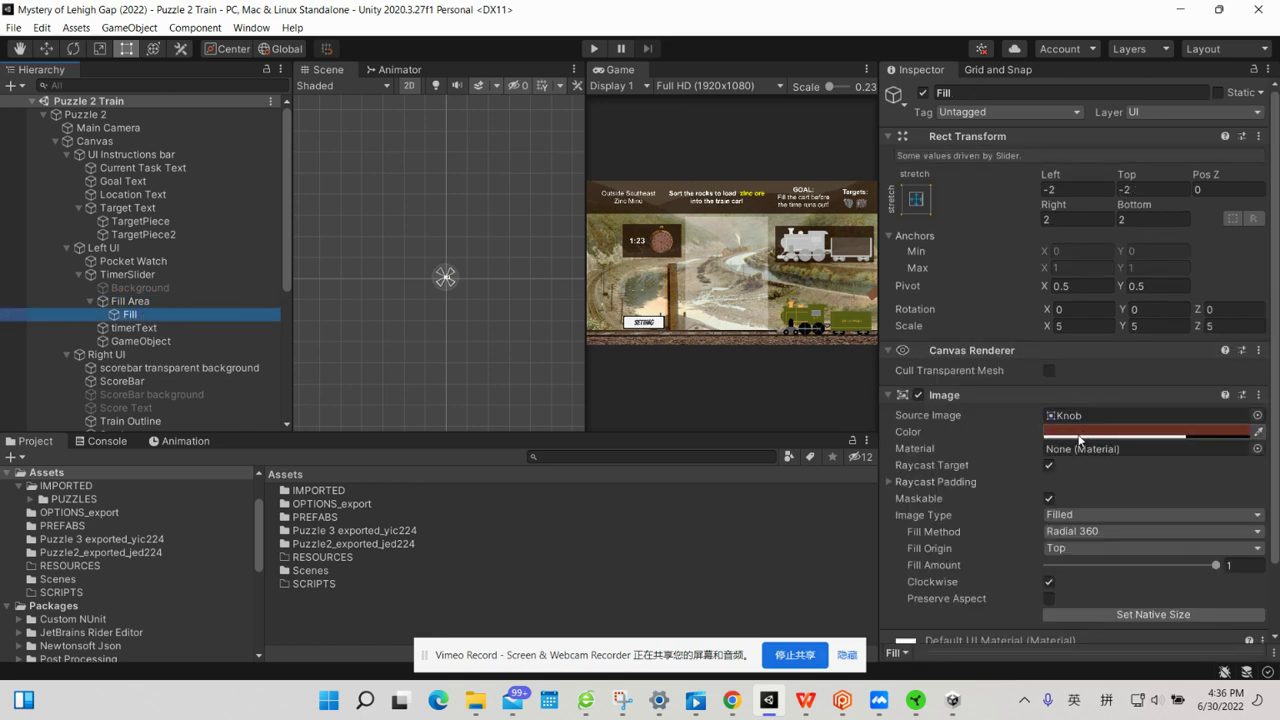
{"action": "left_click", "coordinate": [1070, 414]}
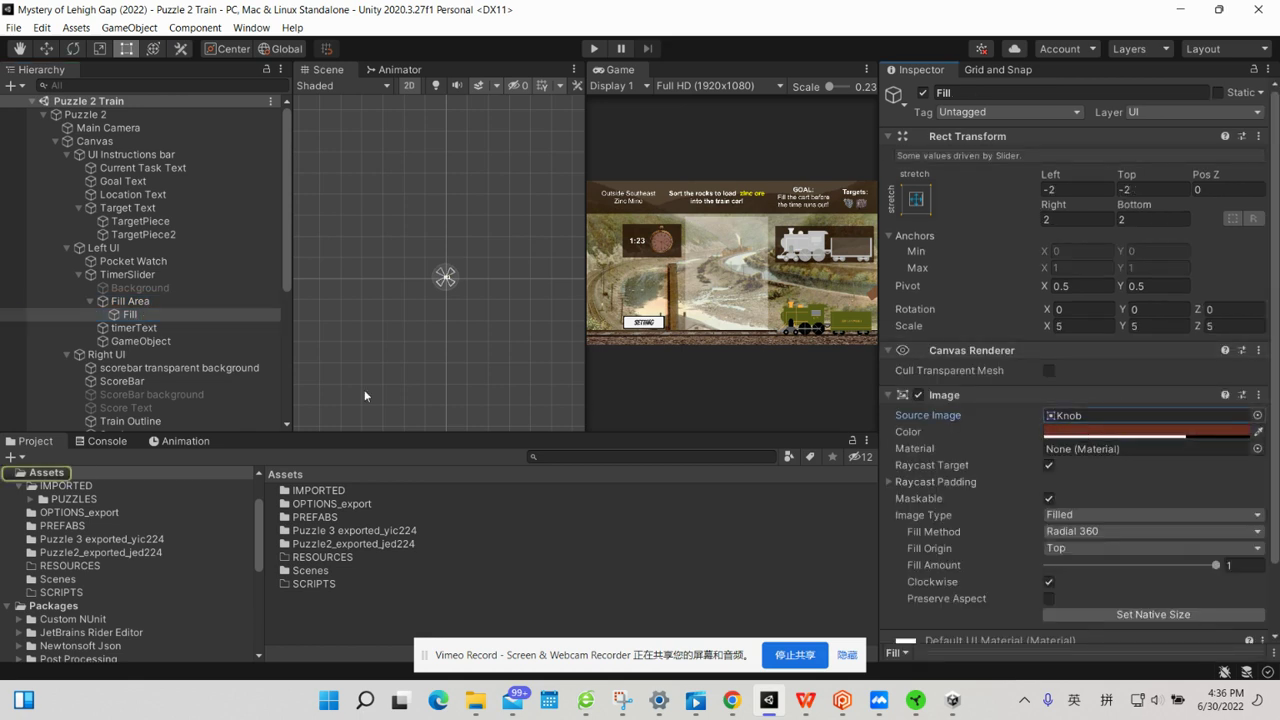
{"action": "left_click", "coordinate": [160, 330]}
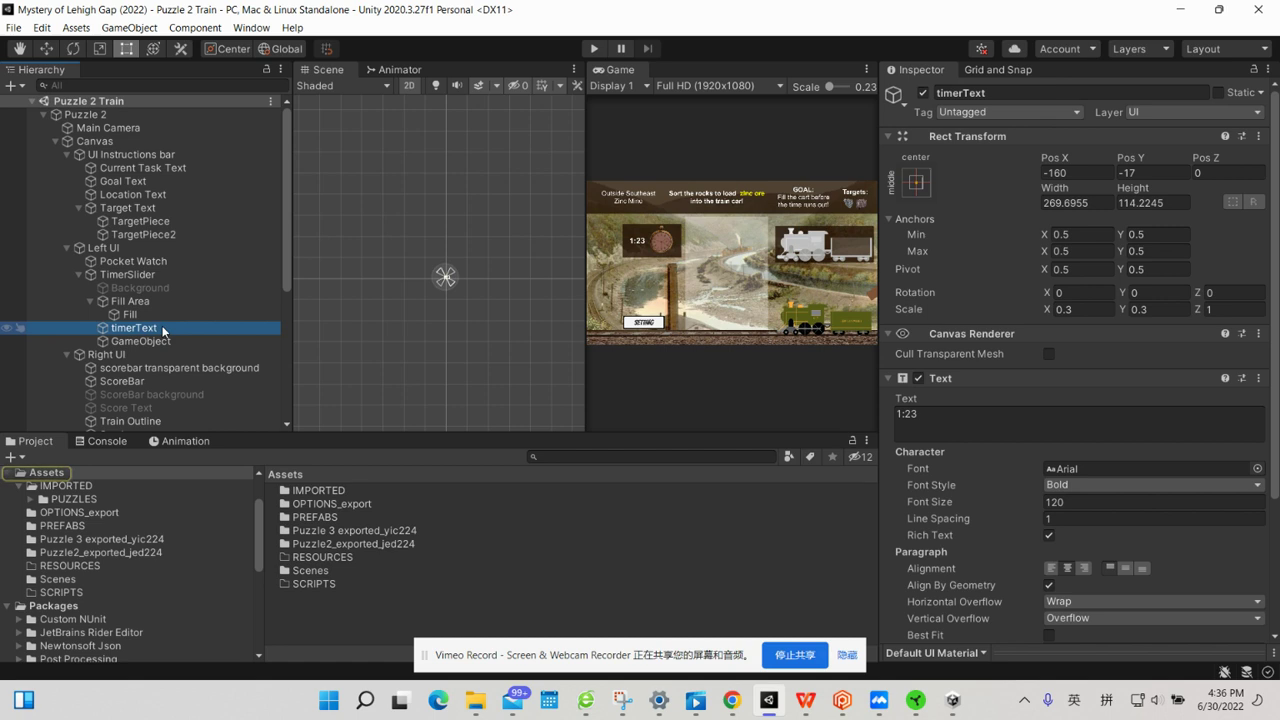
Ping GameObject's GameTimer script, Game Over Background and Board references, then select Right UI.
{"action": "scroll", "coordinate": [939, 456], "scroll_direction": "down", "scroll_amount": 3}
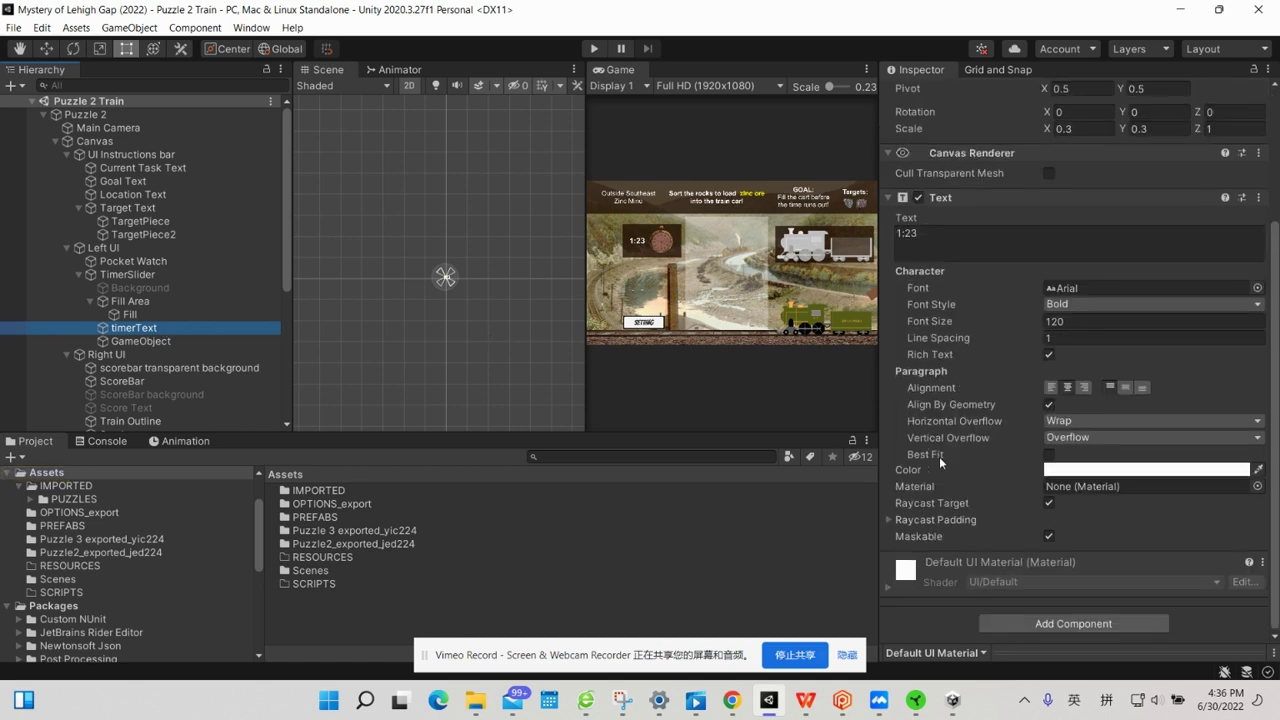
{"action": "left_click", "coordinate": [187, 341]}
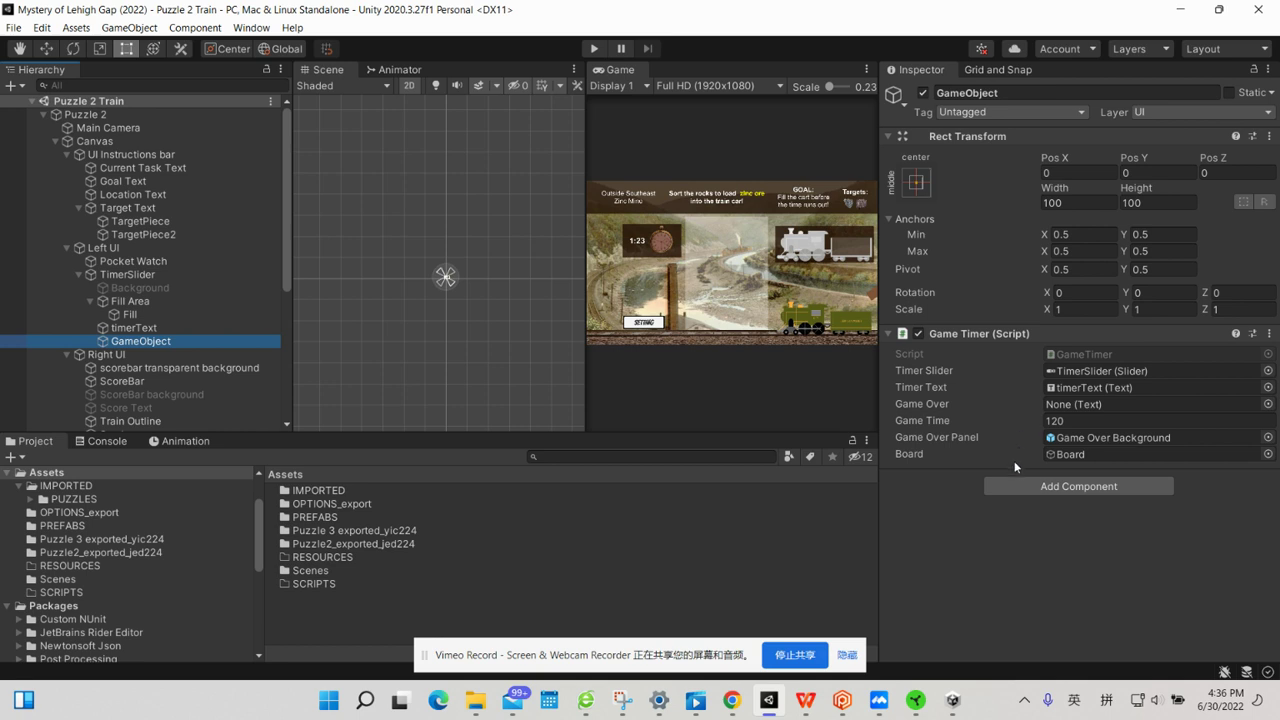
{"action": "left_click", "coordinate": [1057, 355]}
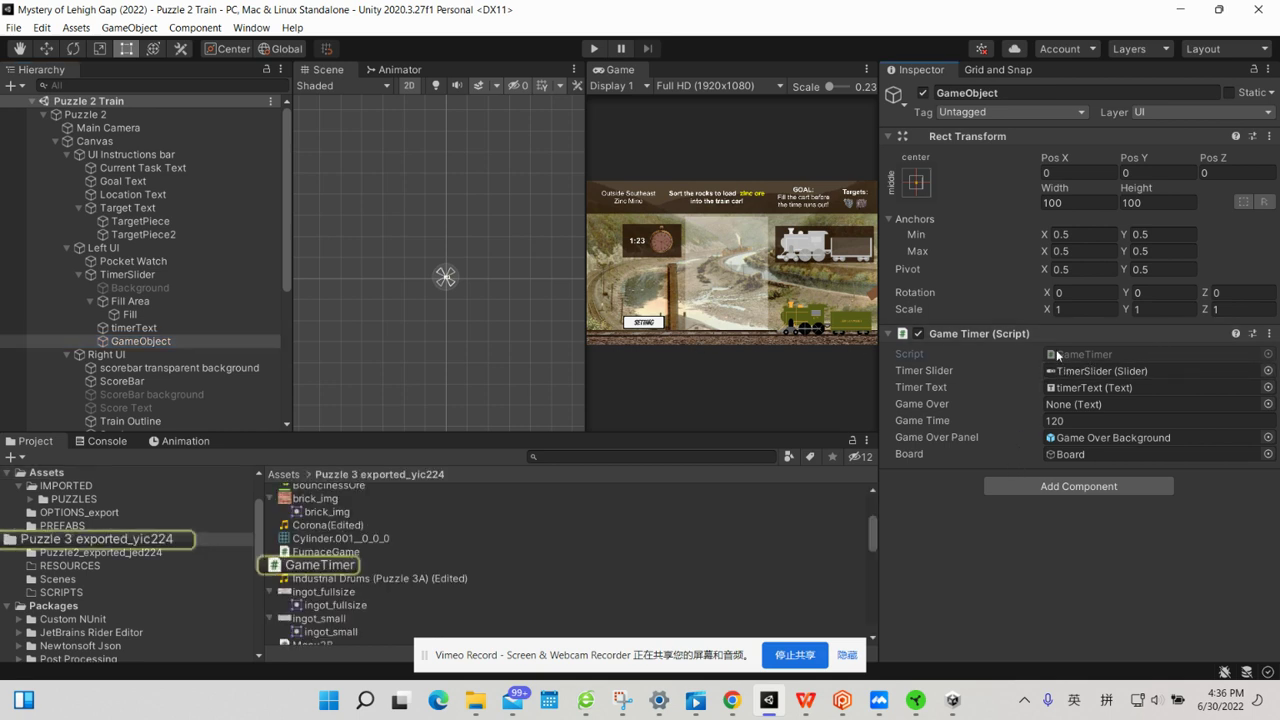
{"action": "left_click", "coordinate": [1085, 440]}
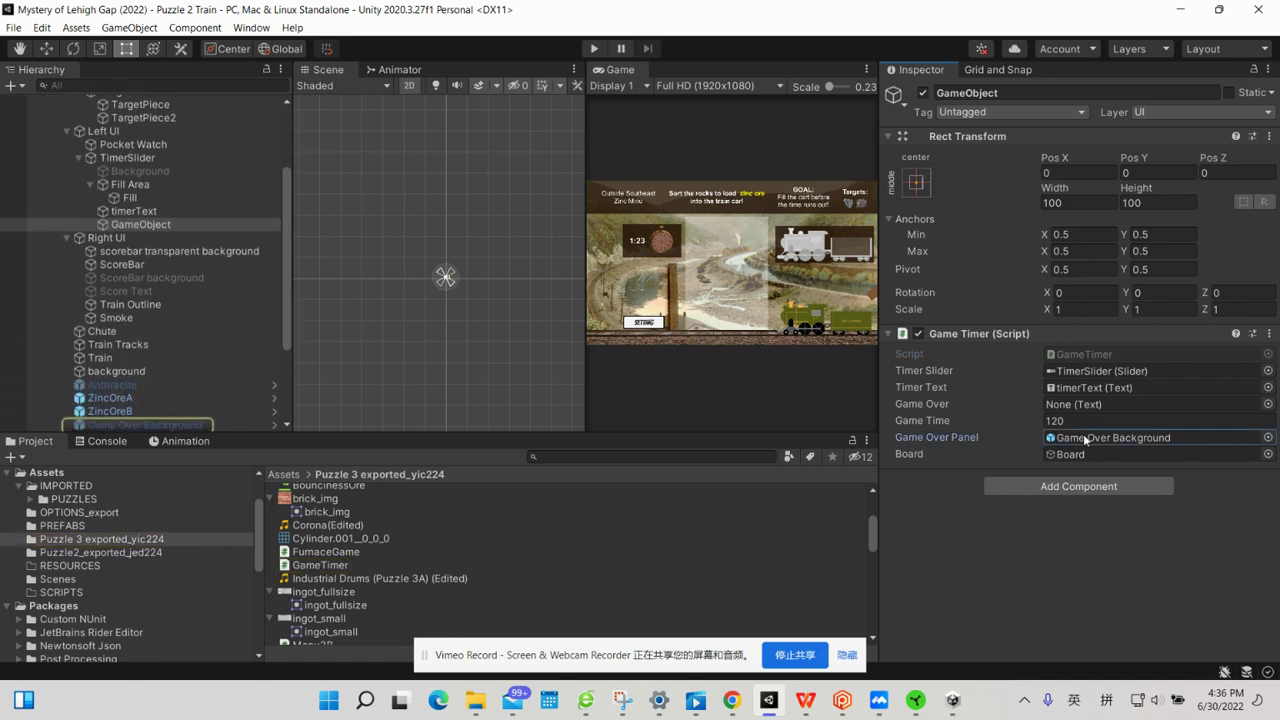
{"action": "left_click", "coordinate": [1086, 452]}
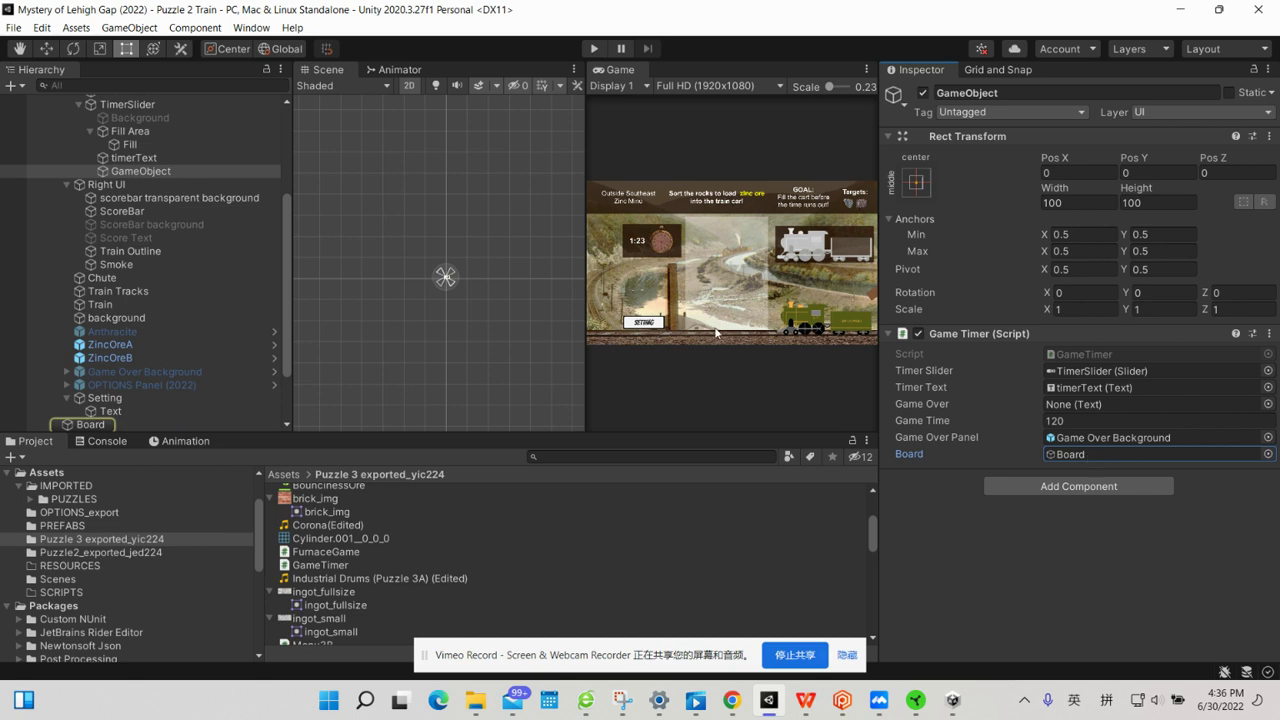
{"action": "left_click", "coordinate": [145, 186]}
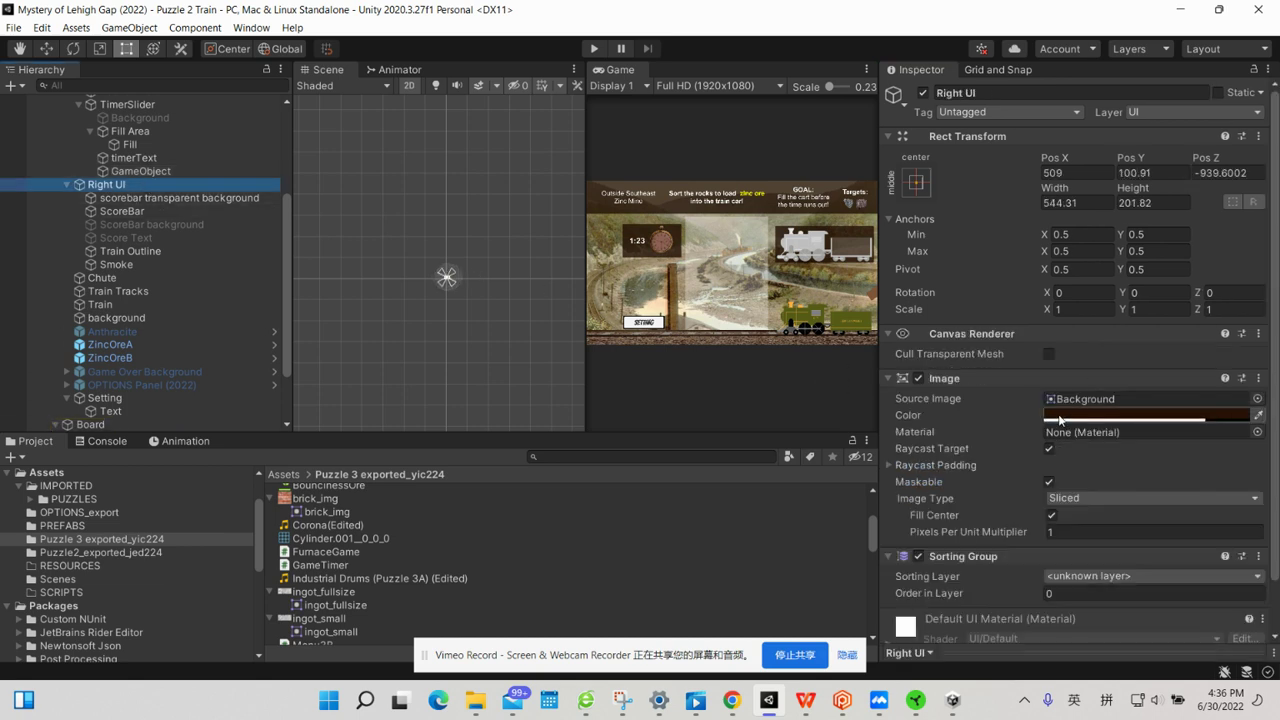
Ping the Right UI background image and the scorebar transparent background's Square sprite.
{"action": "left_click", "coordinate": [1063, 401]}
{"action": "scroll", "coordinate": [1063, 401], "scroll_direction": "down", "scroll_amount": 2}
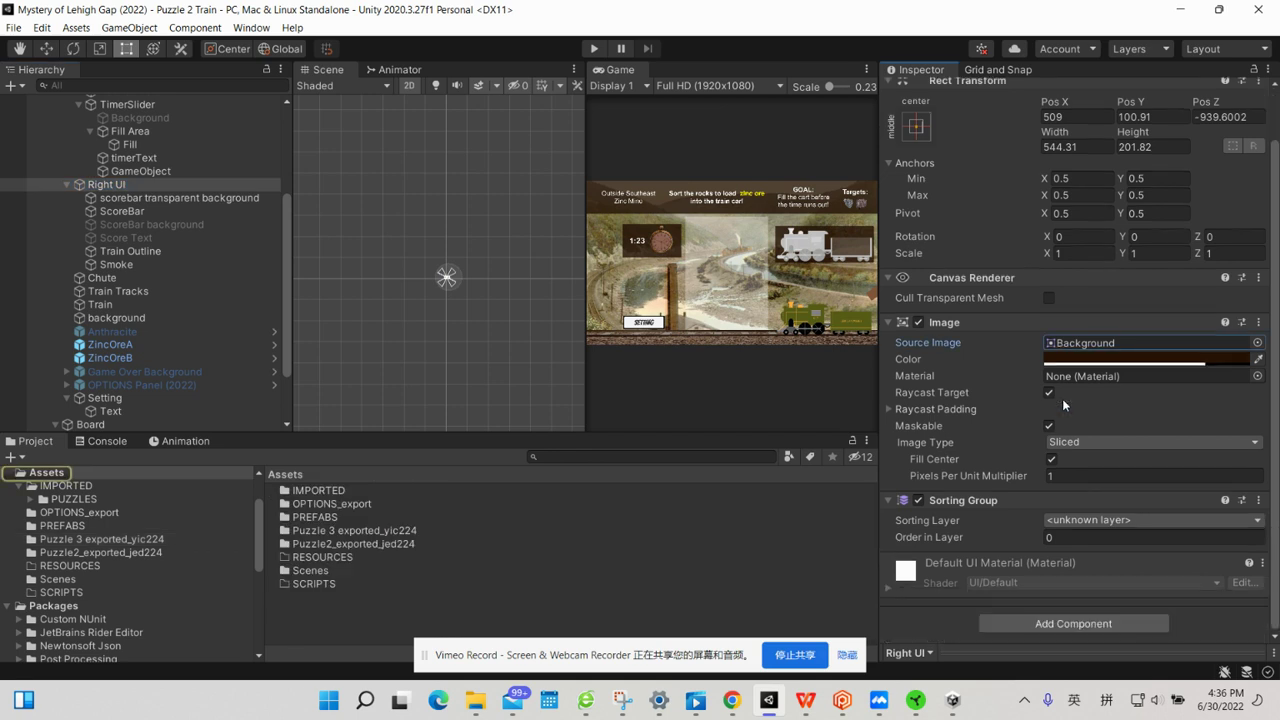
{"action": "left_click", "coordinate": [175, 197]}
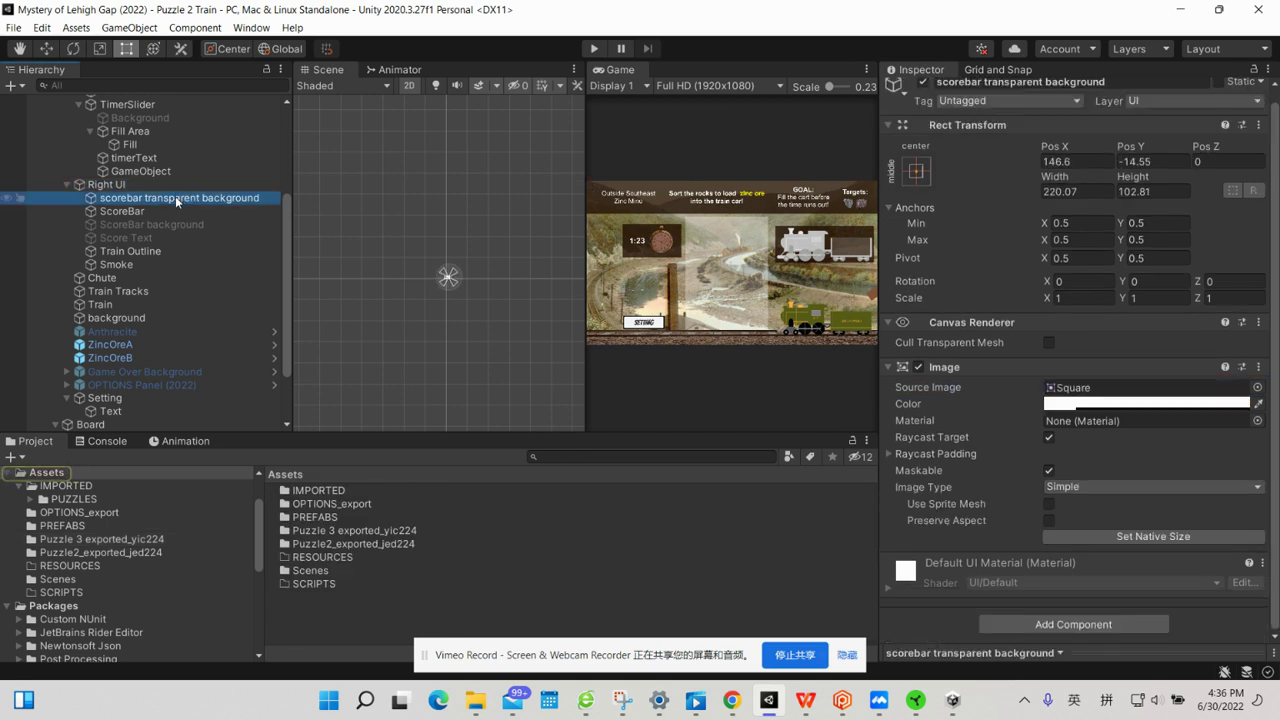
{"action": "left_click", "coordinate": [1088, 389]}
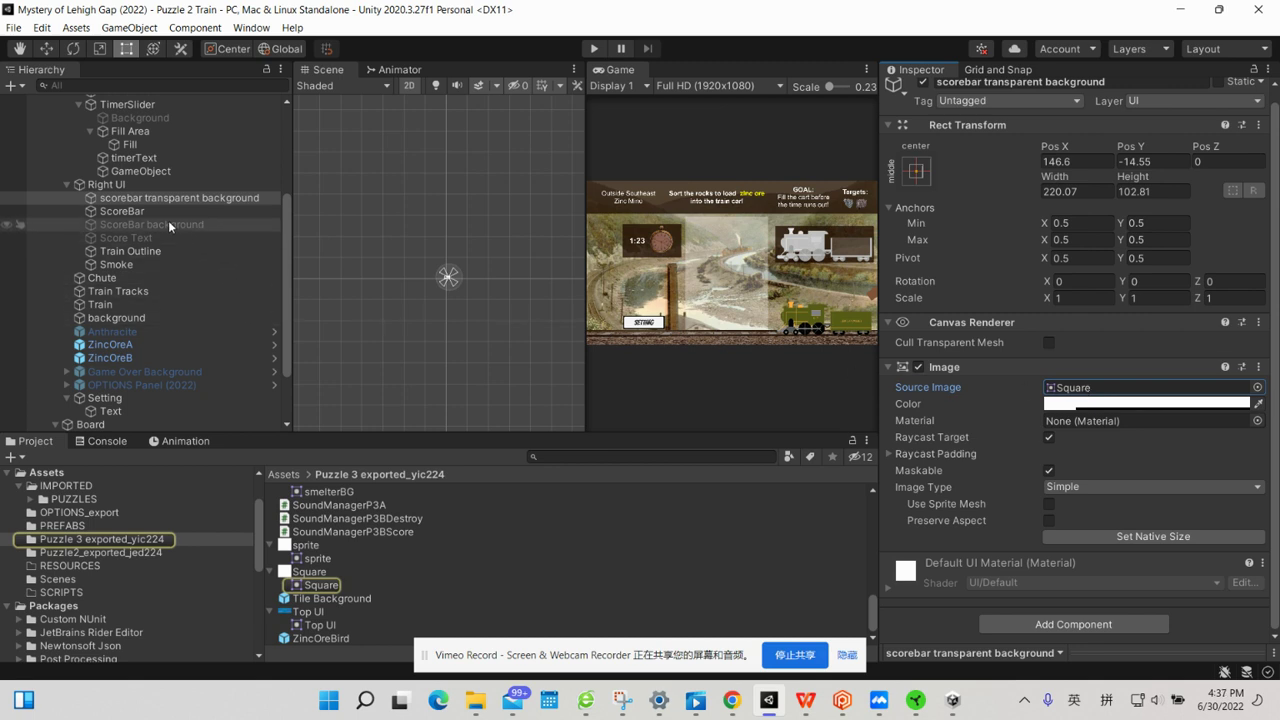
Find ScoreBar's zinc ore fill sprite and drag it to a folder in the Project panel.
{"action": "left_click", "coordinate": [140, 212]}
{"action": "left_click", "coordinate": [1088, 390]}
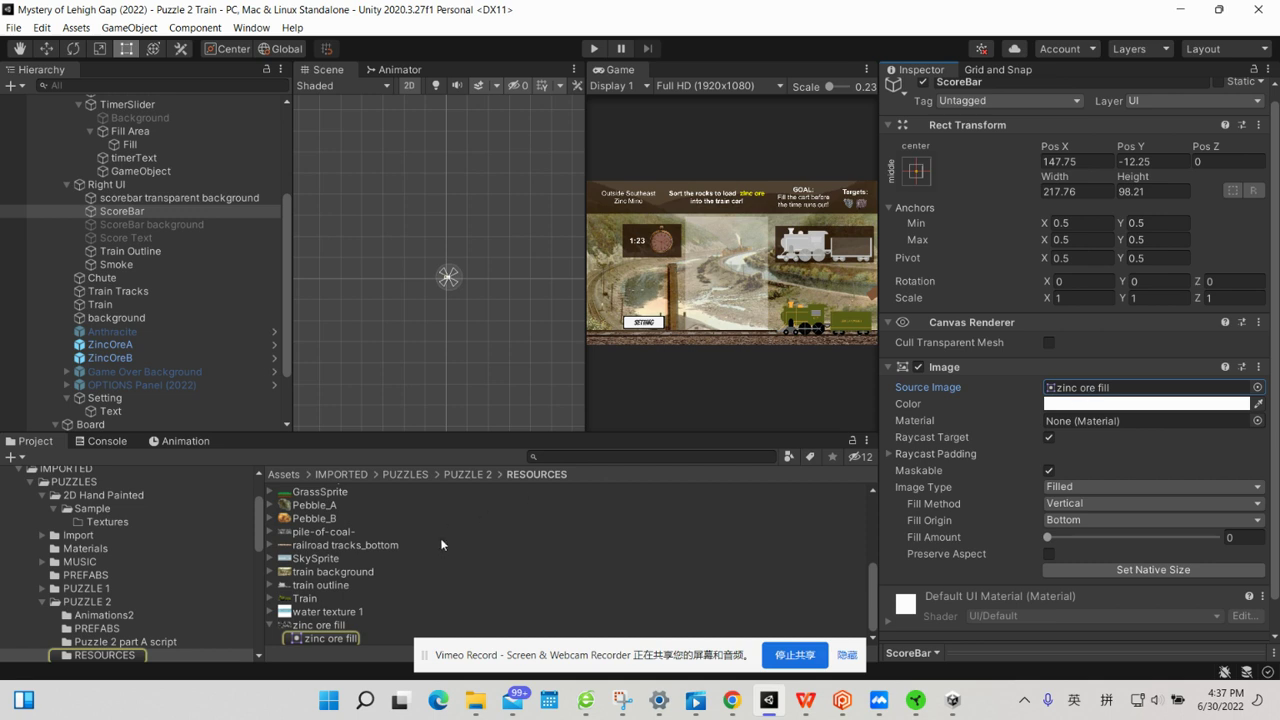
{"action": "left_click", "coordinate": [308, 626]}
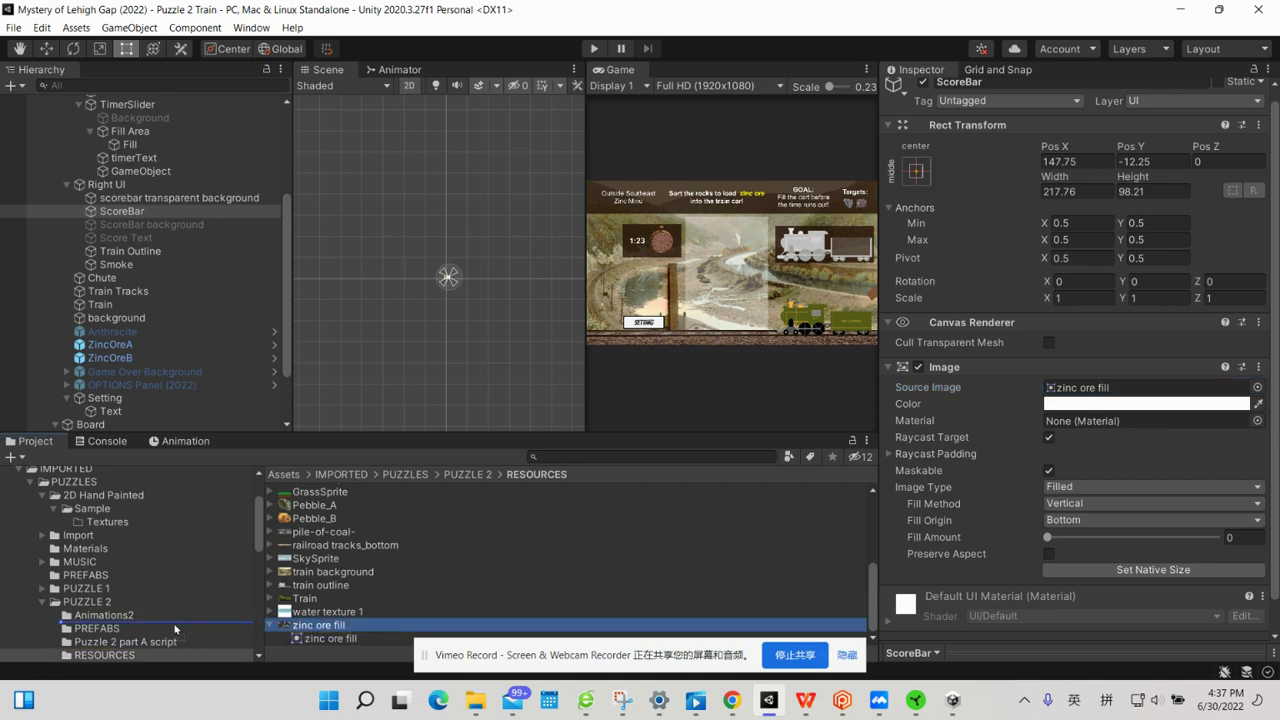
{"action": "left_click_drag", "start_coordinate": [212, 624], "coordinate": [139, 600]}
{"action": "scroll", "coordinate": [1031, 448], "scroll_direction": "down", "scroll_amount": 1}
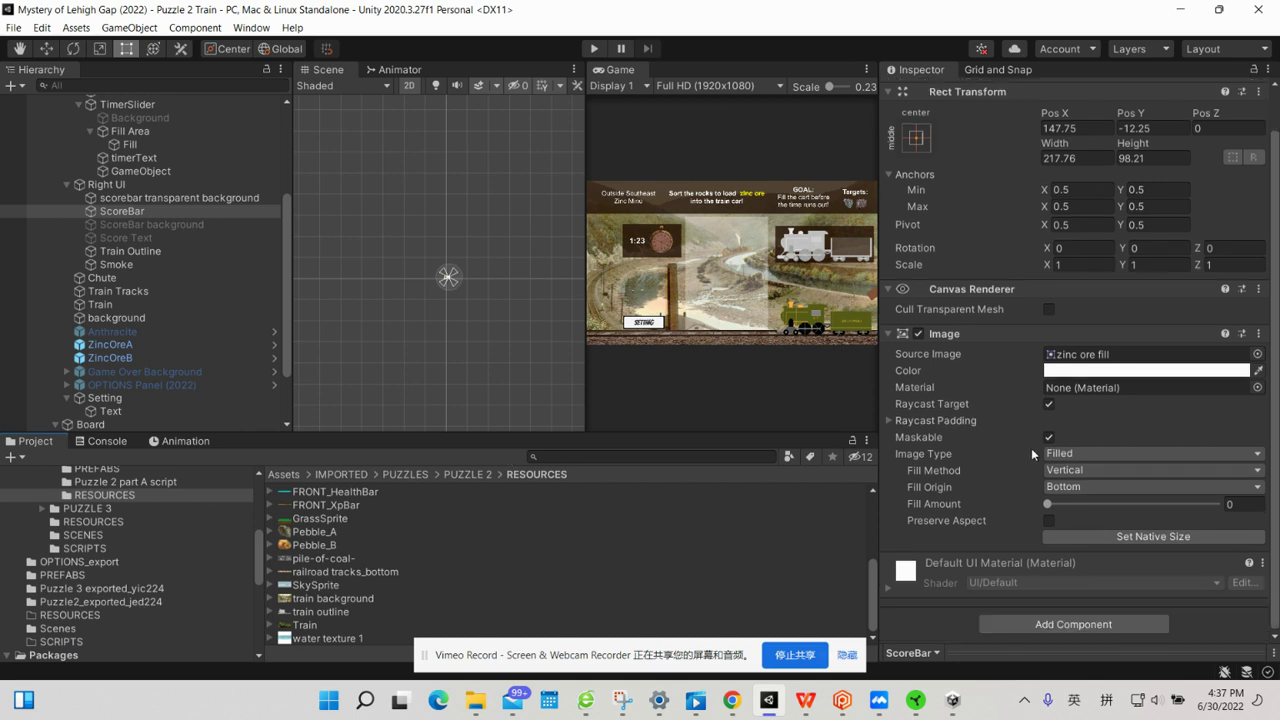
{"action": "scroll", "coordinate": [1031, 448], "scroll_direction": "up", "scroll_amount": 2}
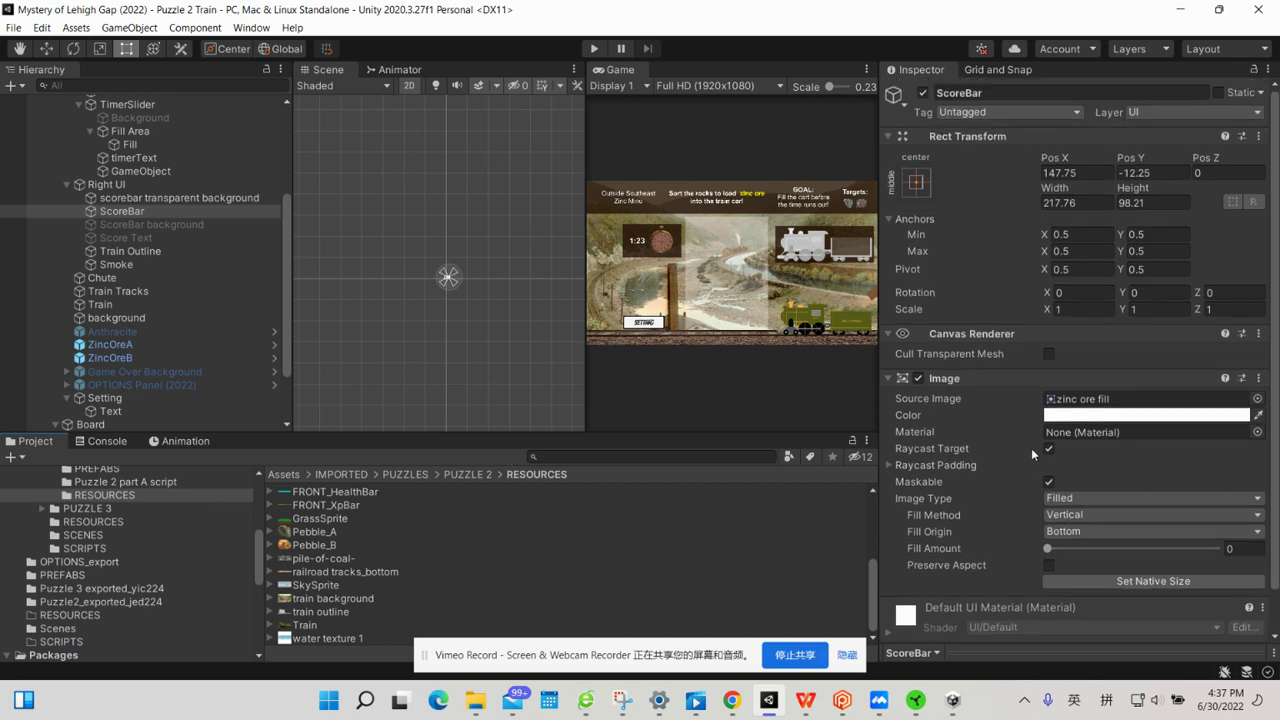
Check ScoreBar background and Score Text, then locate and move Train Outline's train outline sprite.
{"action": "left_click", "coordinate": [199, 224]}
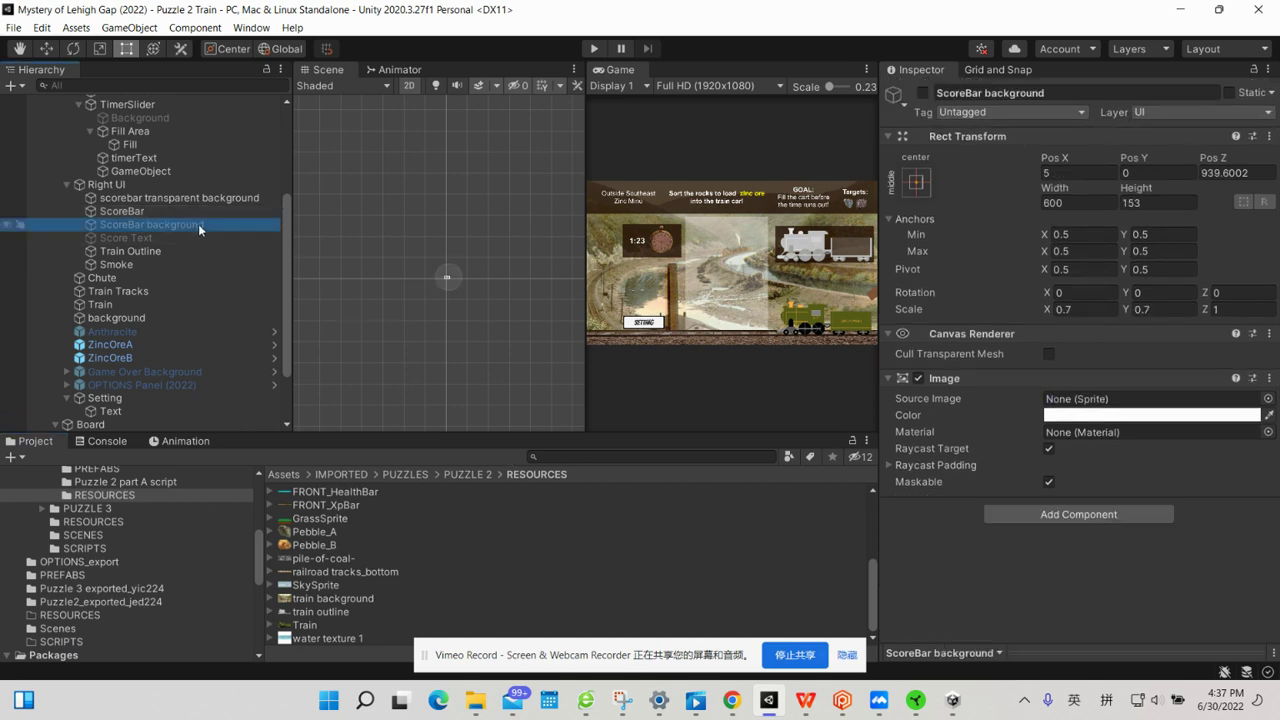
{"action": "left_click", "coordinate": [170, 238]}
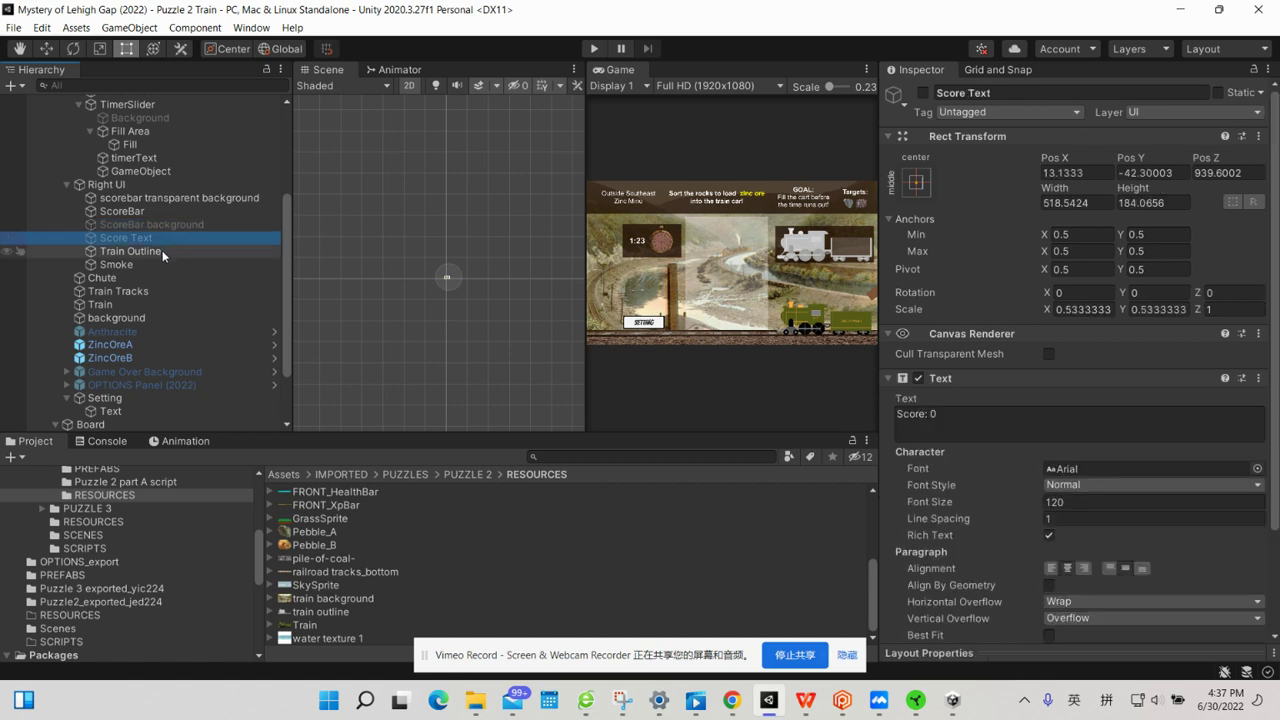
{"action": "left_click", "coordinate": [156, 251]}
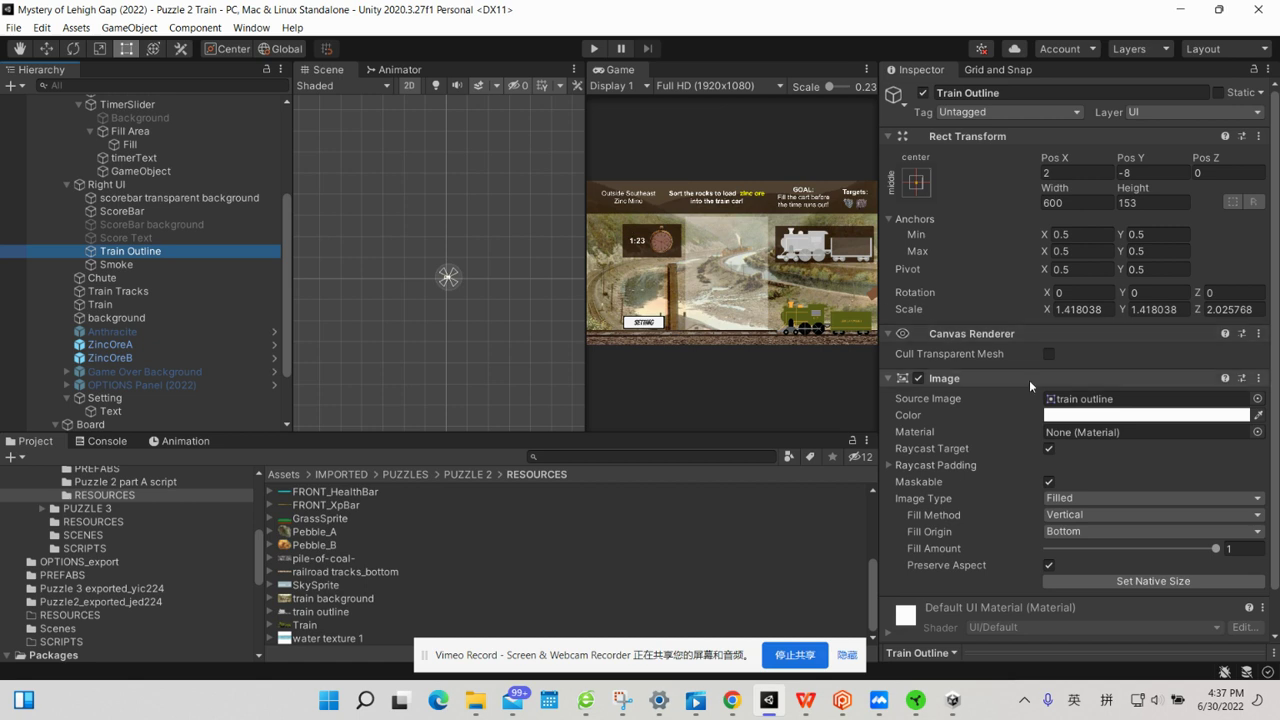
{"action": "left_click", "coordinate": [1066, 400]}
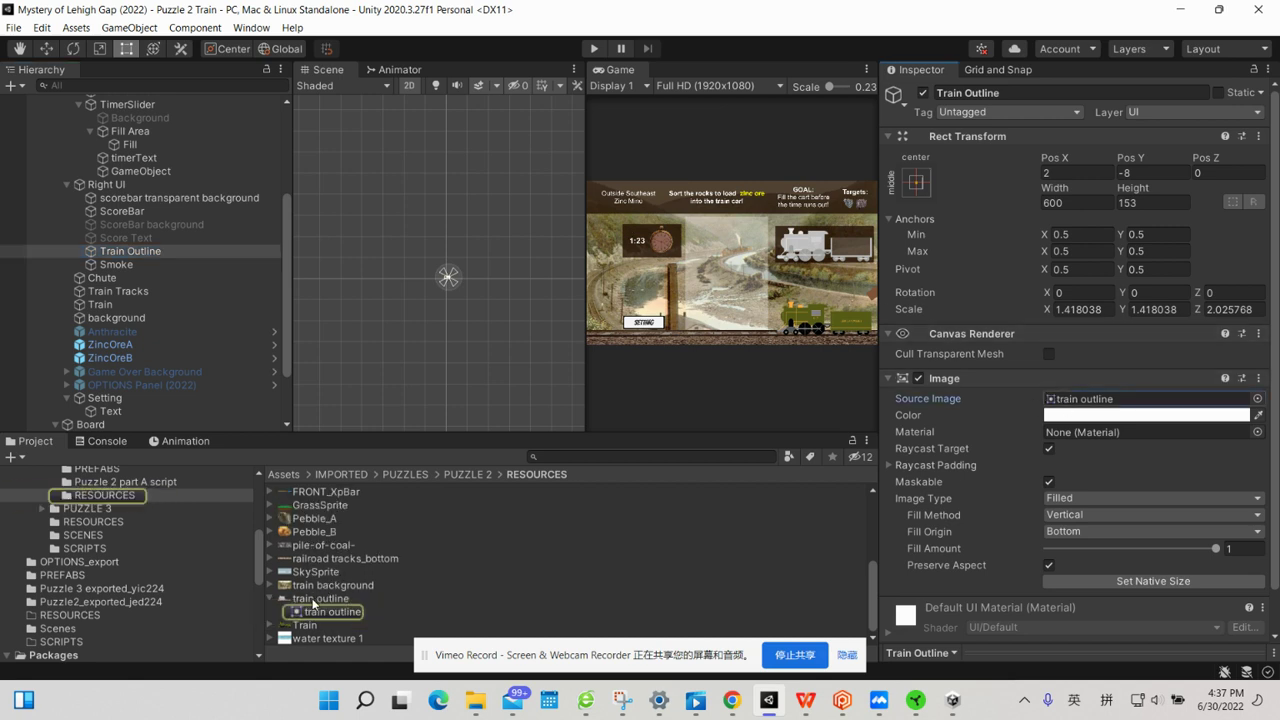
{"action": "left_click", "coordinate": [313, 600]}
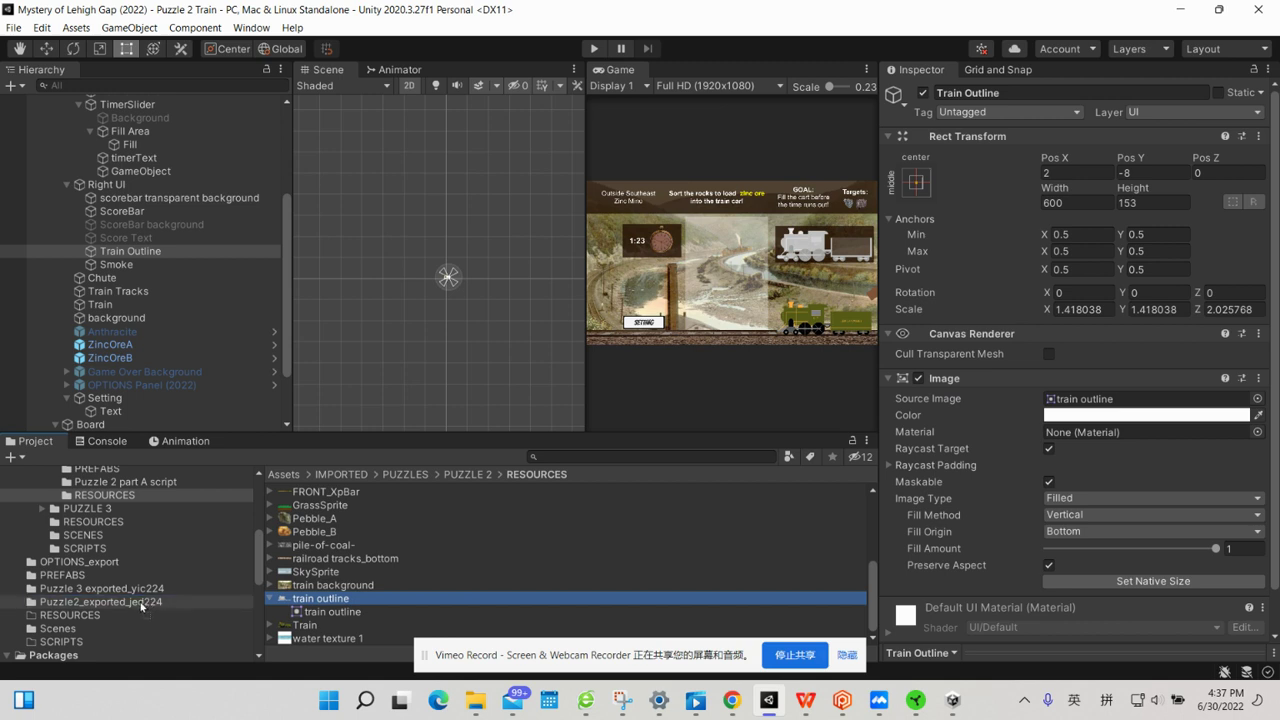
{"action": "left_click_drag", "start_coordinate": [313, 600], "coordinate": [141, 604]}
{"action": "scroll", "coordinate": [1015, 447], "scroll_direction": "down", "scroll_amount": 2}
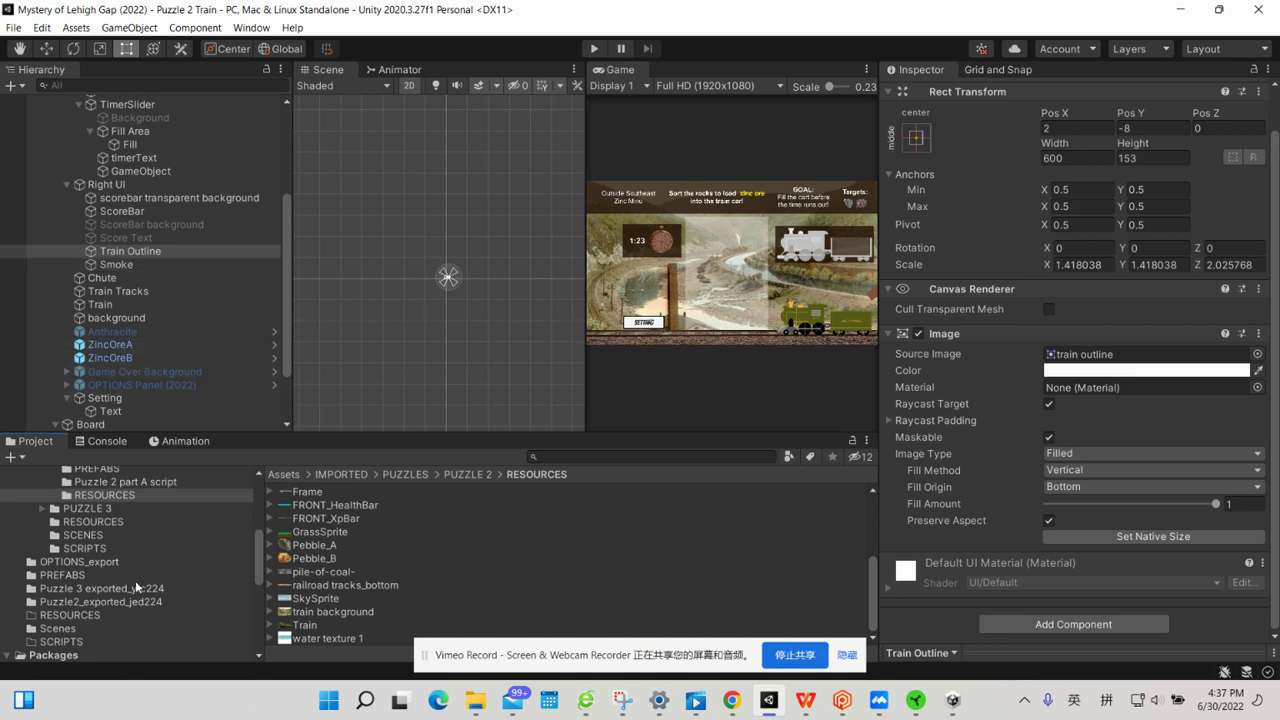
Rename the Puzzle2_exported_jed224 folder to 'A Puzzle2_exported_jed224', then select Smoke.
{"action": "left_click", "coordinate": [110, 599]}
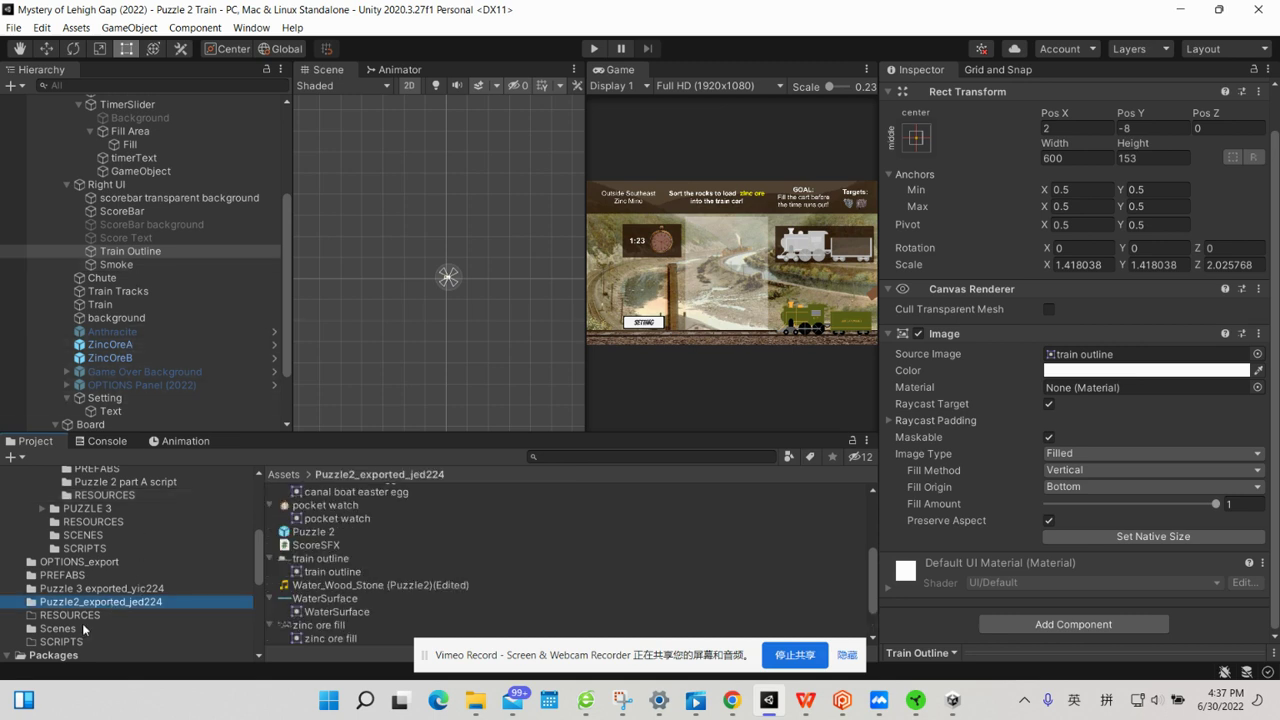
{"action": "right_click", "coordinate": [88, 603]}
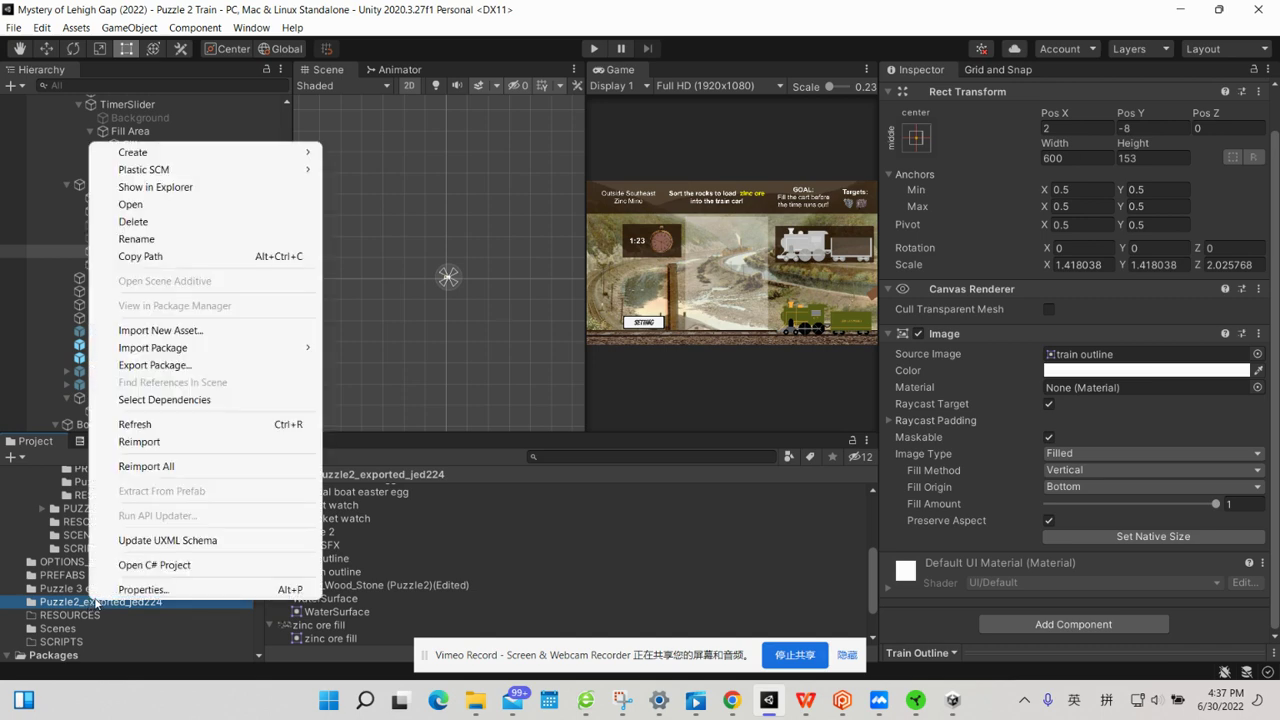
{"action": "left_click", "coordinate": [155, 240]}
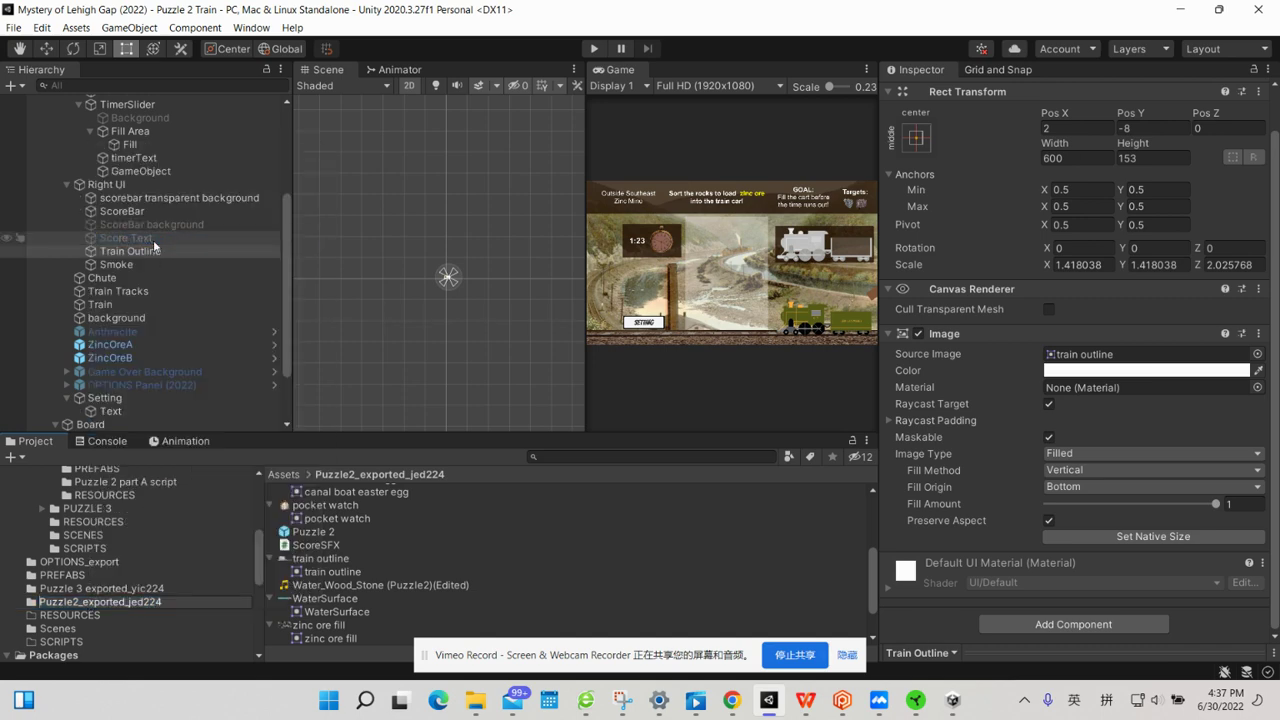
{"action": "key", "text": "Home"}
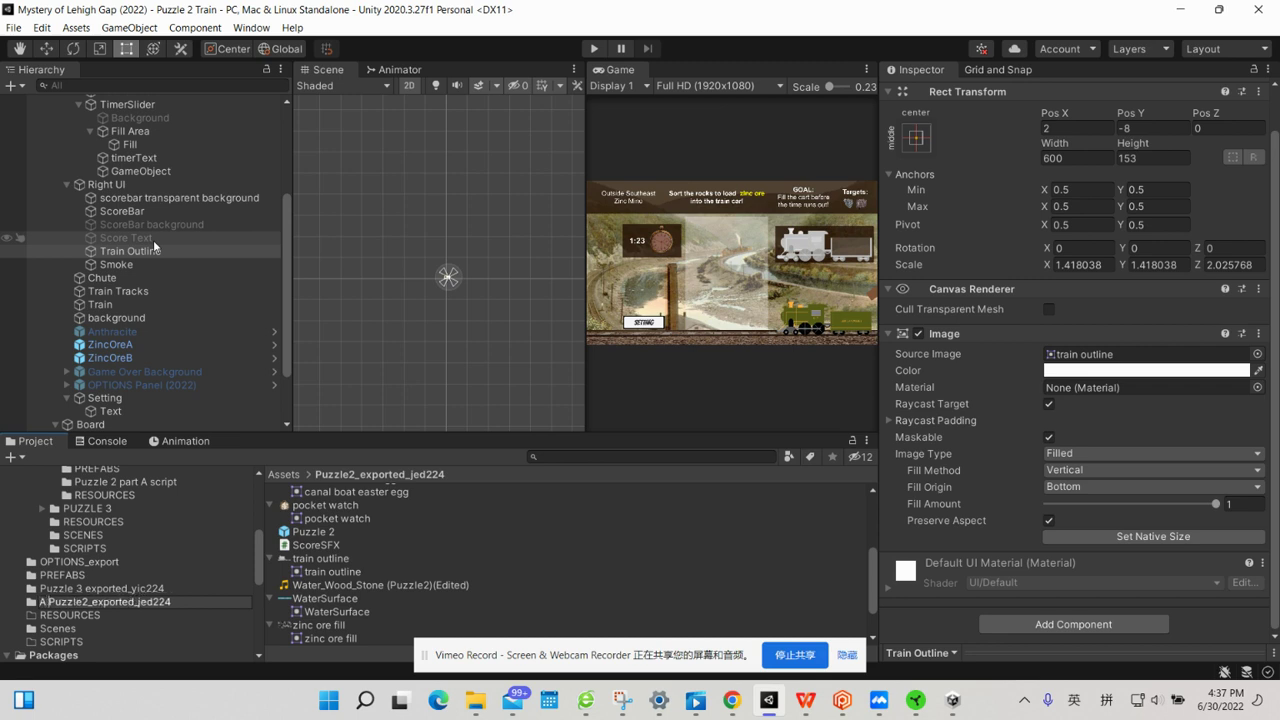
{"action": "key", "text": "Return"}
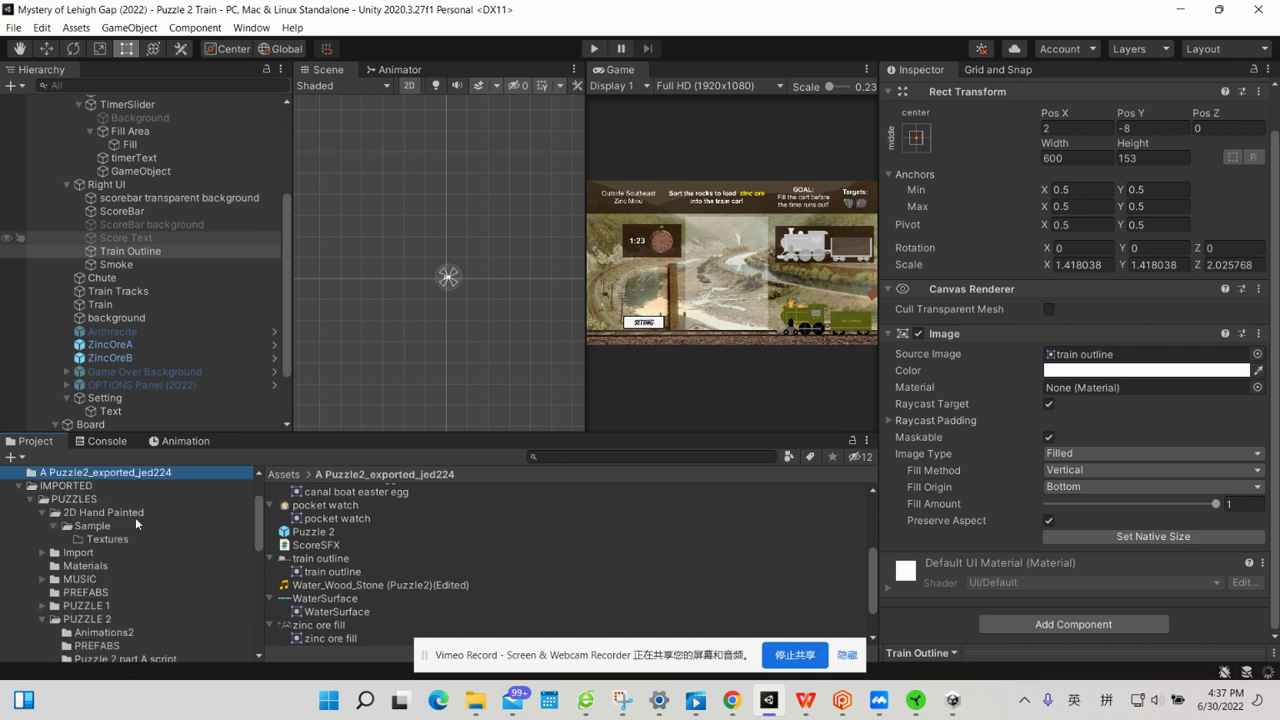
{"action": "scroll", "coordinate": [187, 317], "scroll_direction": "up", "scroll_amount": 1}
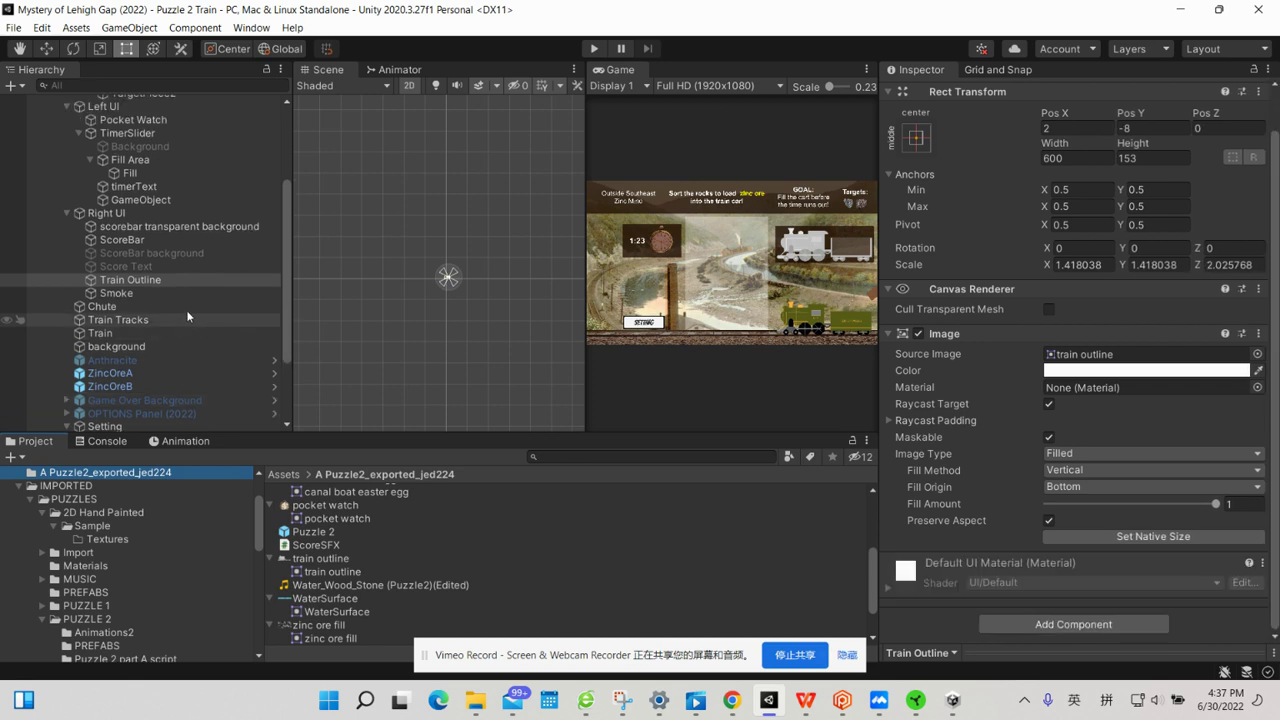
{"action": "left_click", "coordinate": [134, 291]}
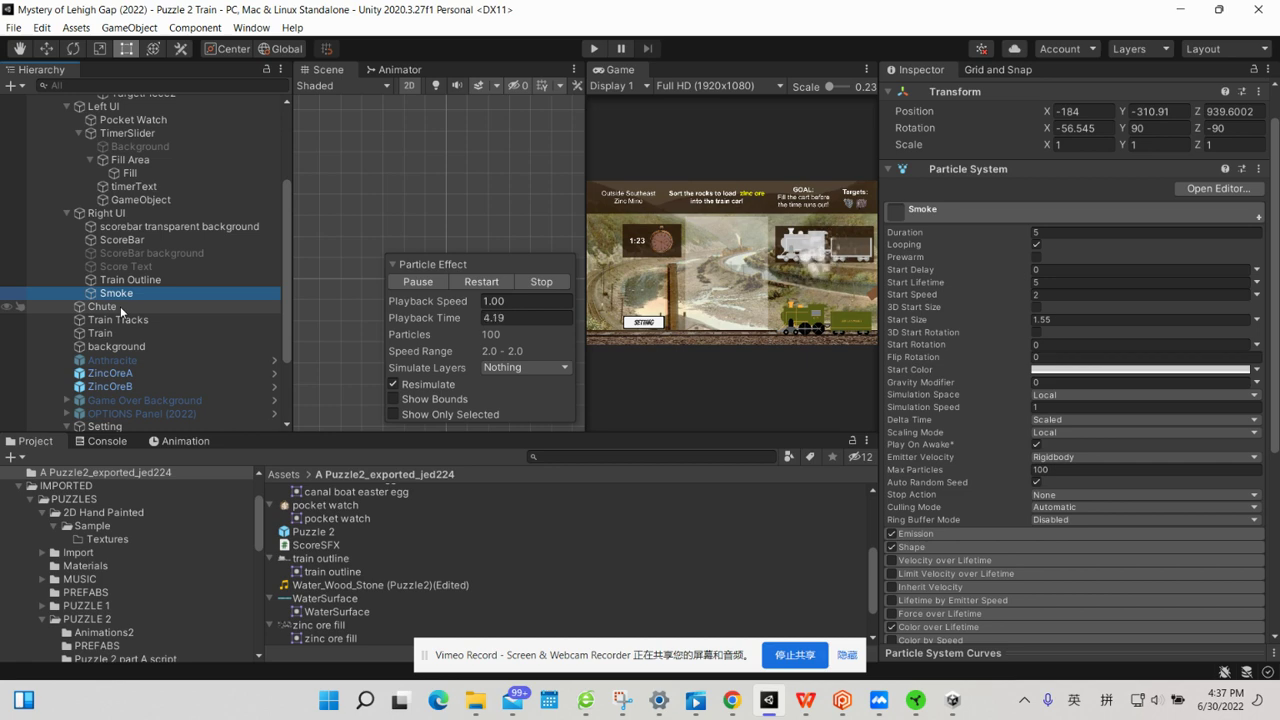
{"action": "left_click", "coordinate": [120, 306]}
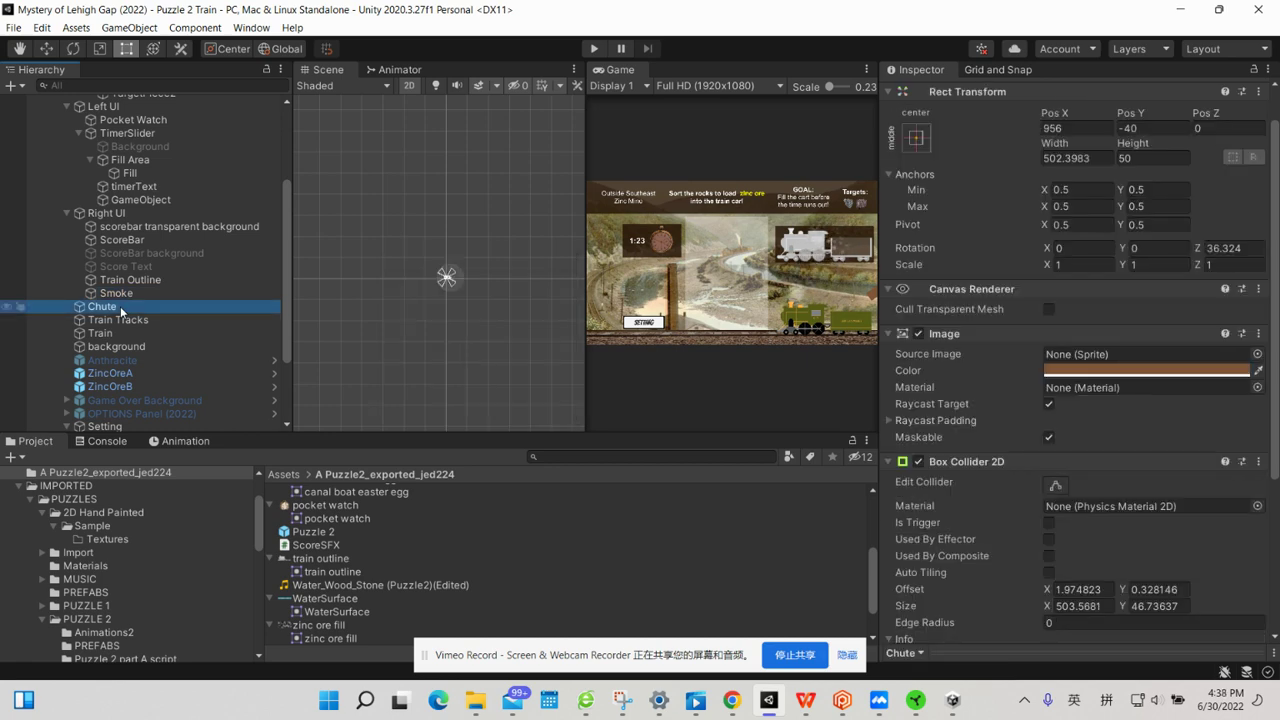
{"action": "scroll", "coordinate": [998, 408], "scroll_direction": "down", "scroll_amount": 5}
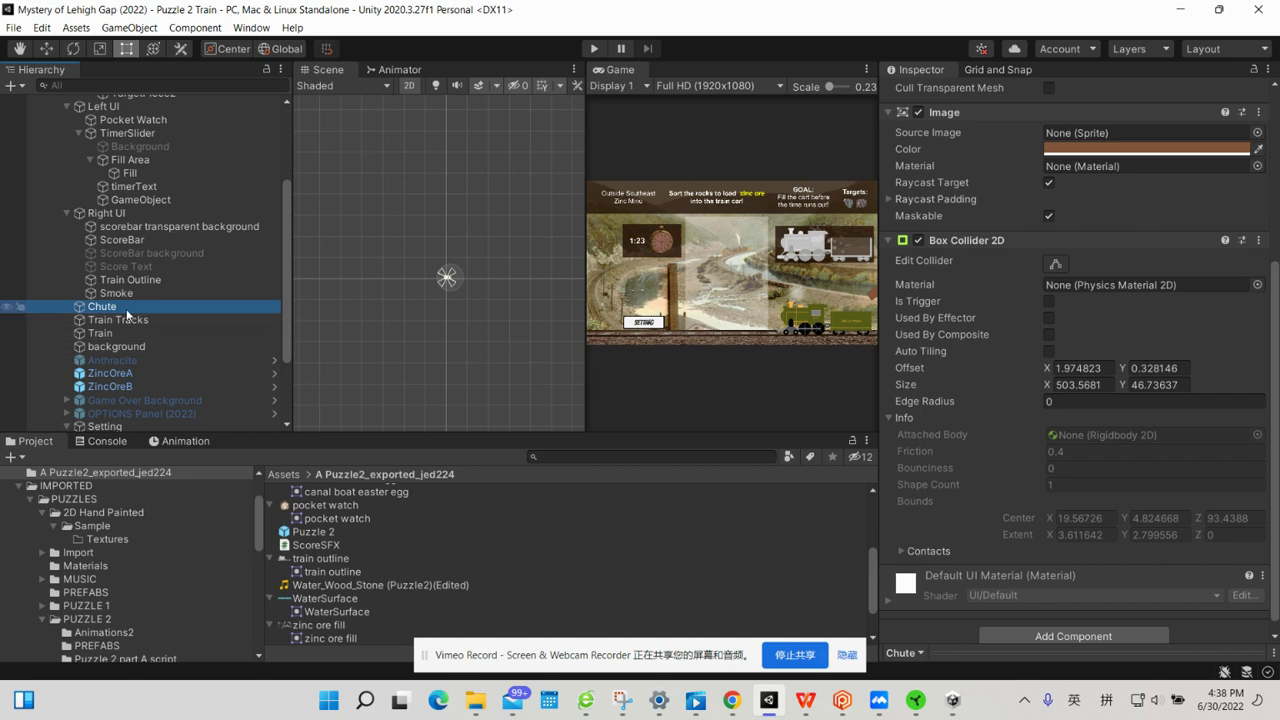
{"action": "left_click", "coordinate": [120, 320]}
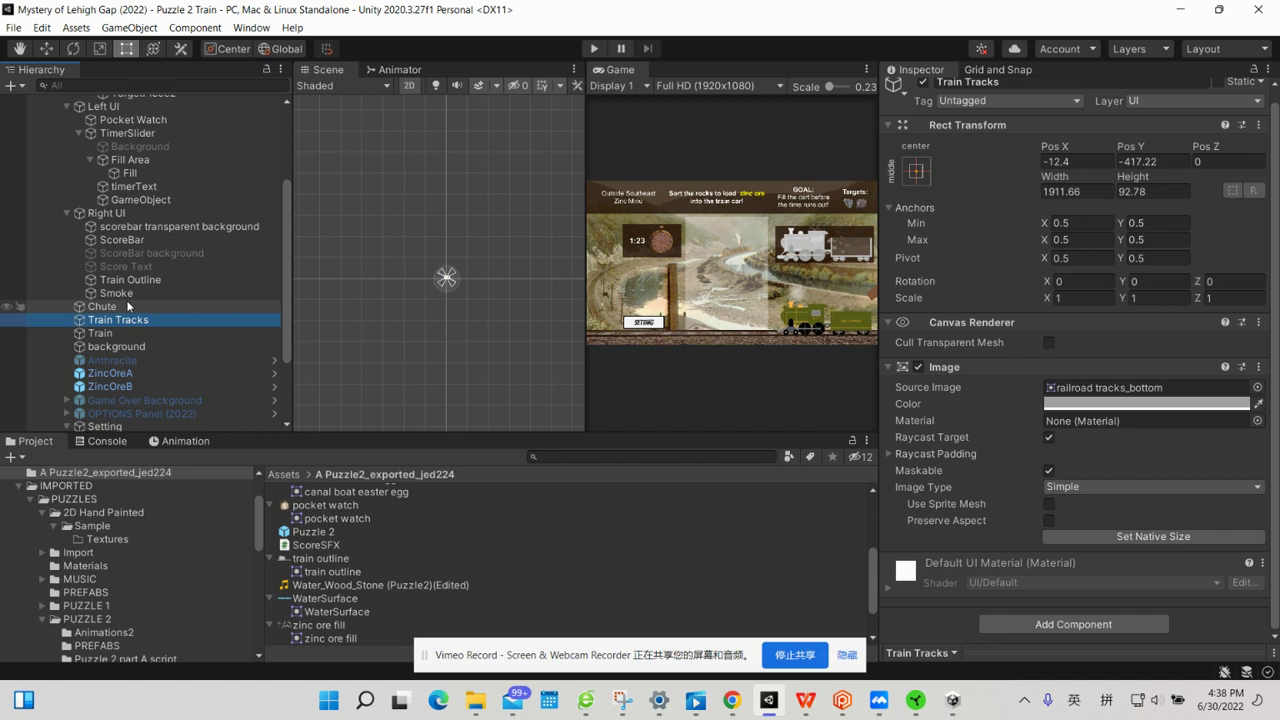
{"action": "scroll", "coordinate": [126, 300], "scroll_direction": "up", "scroll_amount": 3}
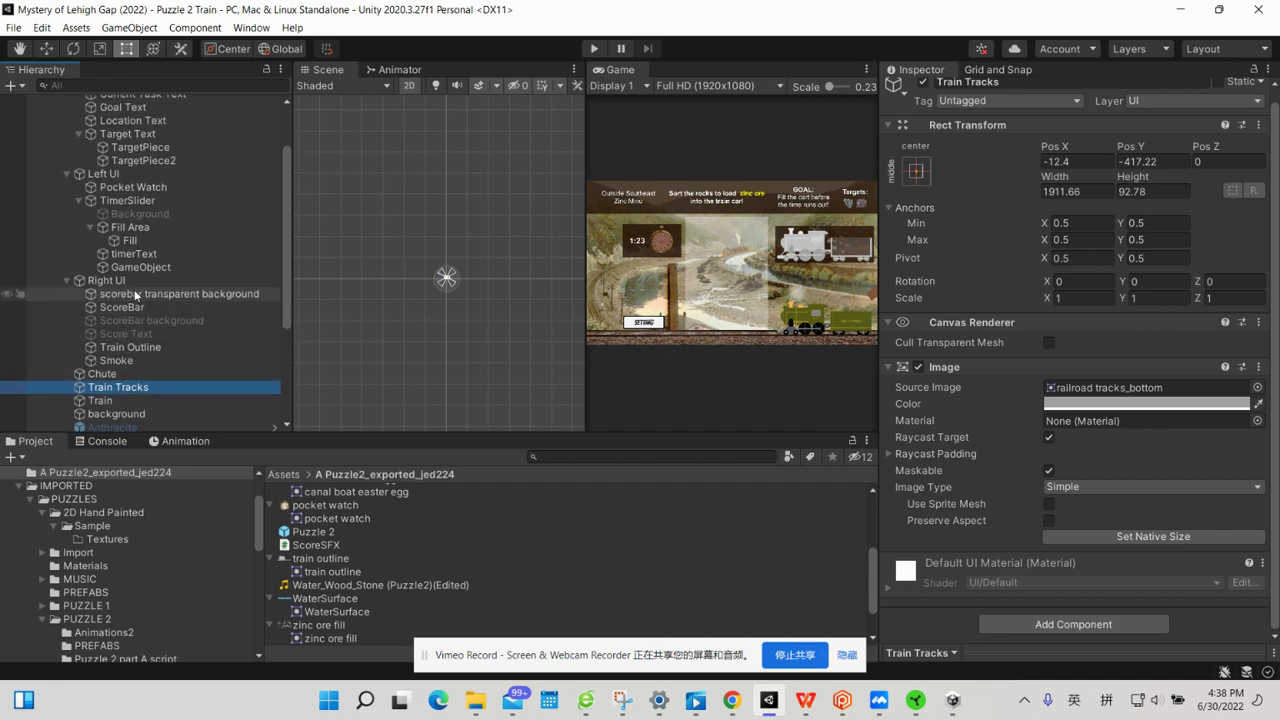
{"action": "scroll", "coordinate": [134, 289], "scroll_direction": "down", "scroll_amount": 4}
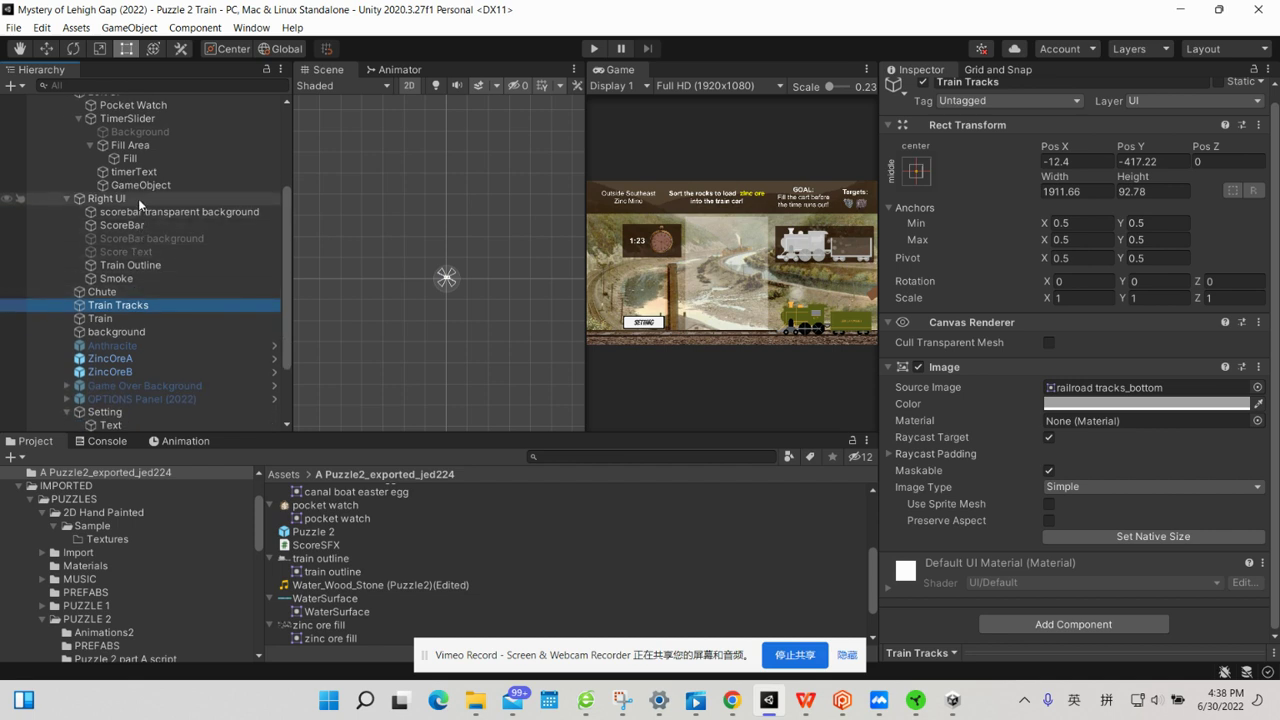
{"action": "left_click", "coordinate": [136, 279]}
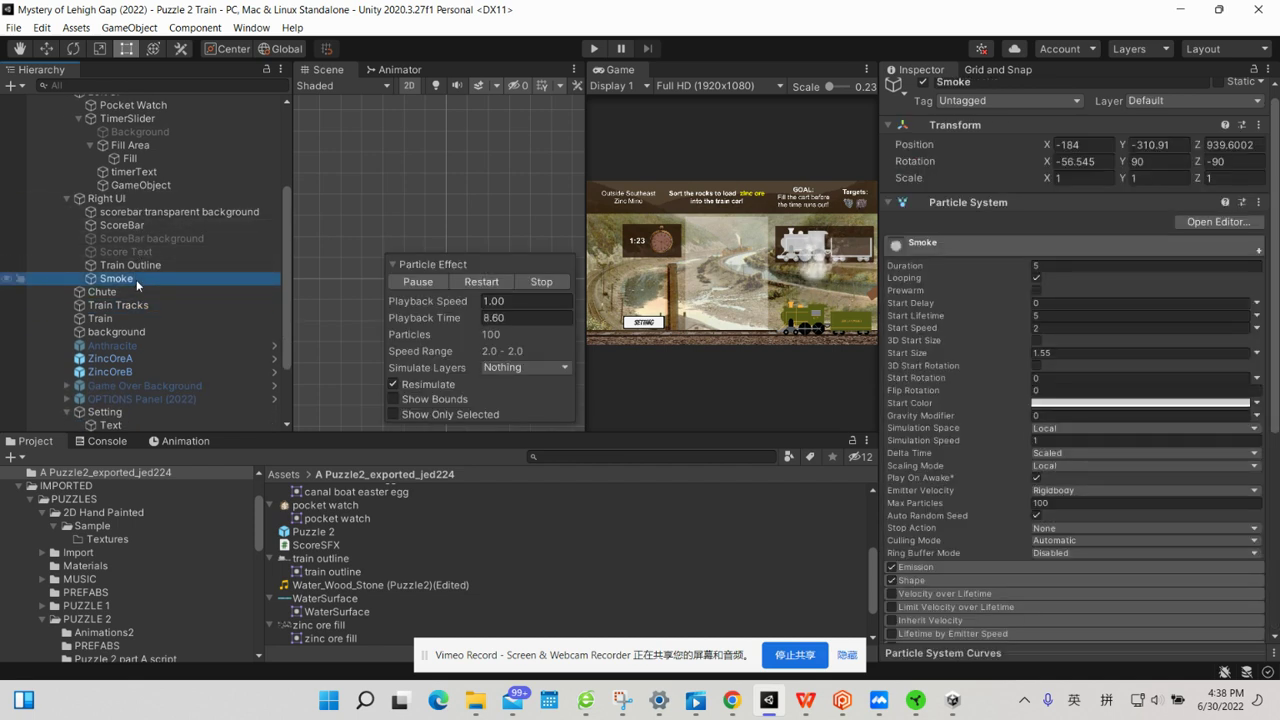
{"action": "scroll", "coordinate": [1036, 362], "scroll_direction": "down", "scroll_amount": 8}
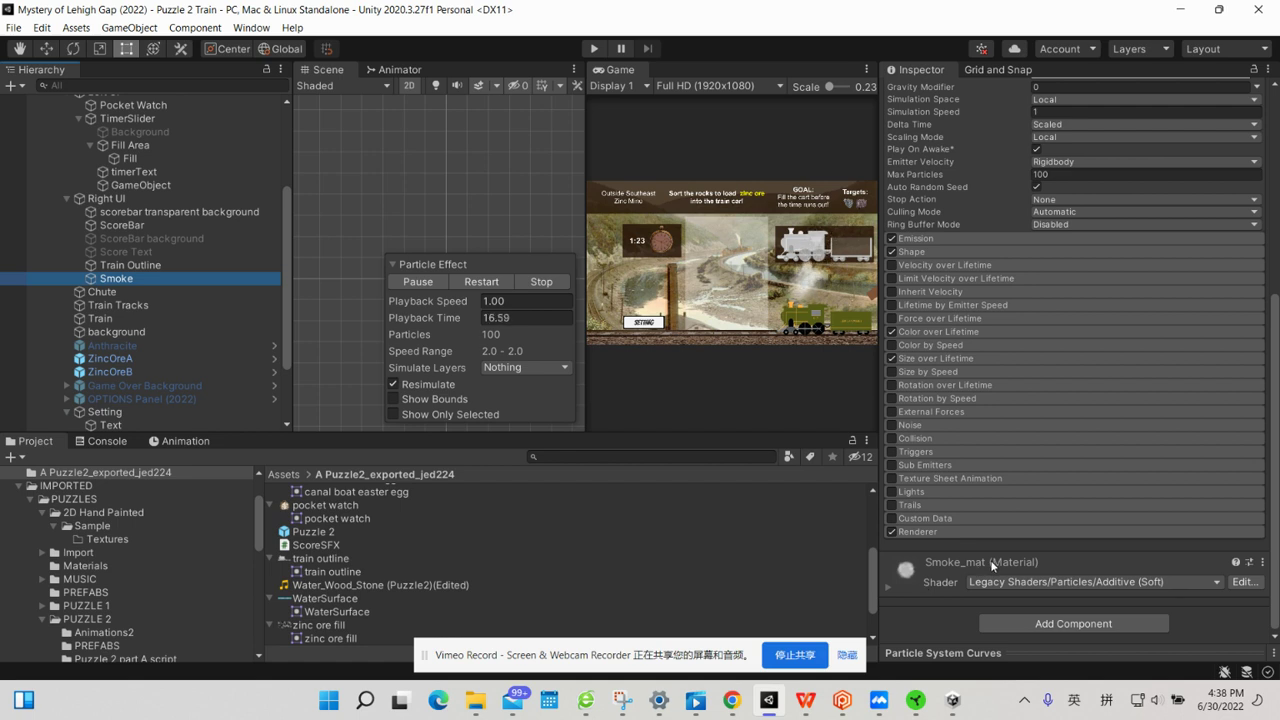
{"action": "left_click", "coordinate": [1050, 583]}
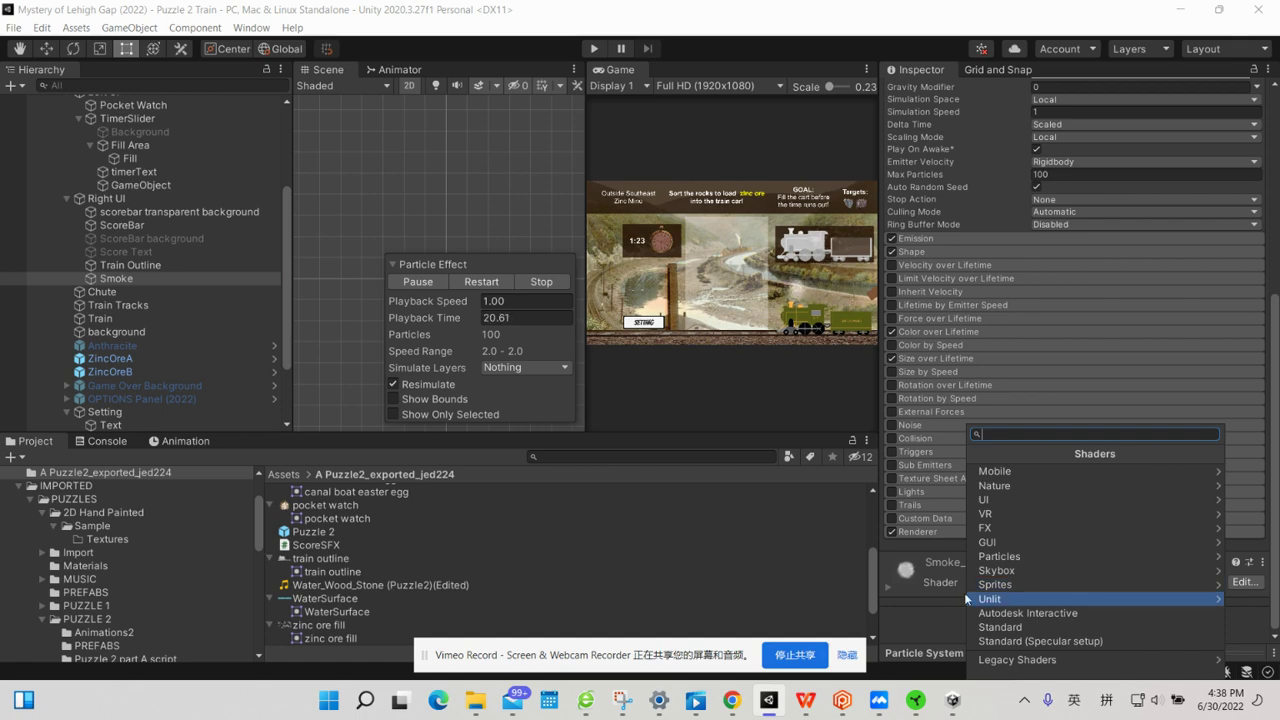
{"action": "left_click", "coordinate": [927, 601]}
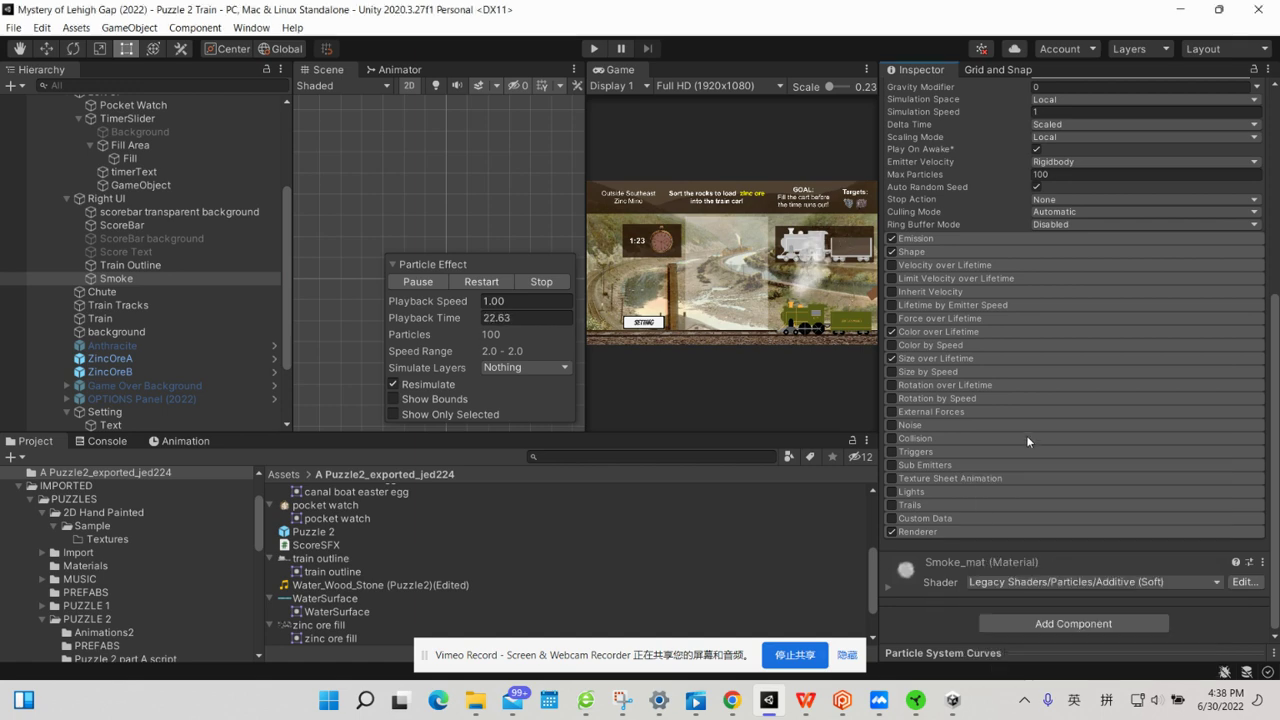
{"action": "scroll", "coordinate": [1027, 438], "scroll_direction": "up", "scroll_amount": 3}
{"action": "scroll", "coordinate": [1027, 438], "scroll_direction": "up", "scroll_amount": 3}
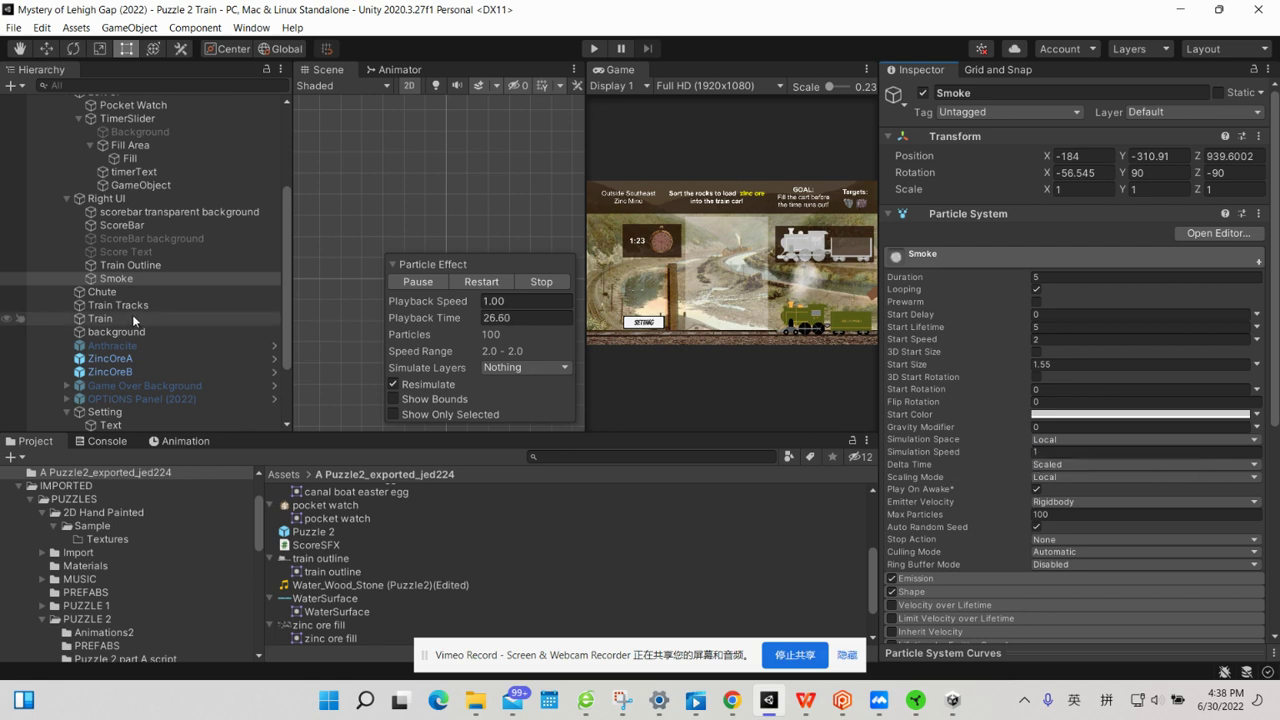
Check Chute, then find Train Tracks' railroad tracks_bottom sprite and drag it to a folder.
{"action": "left_click", "coordinate": [115, 290]}
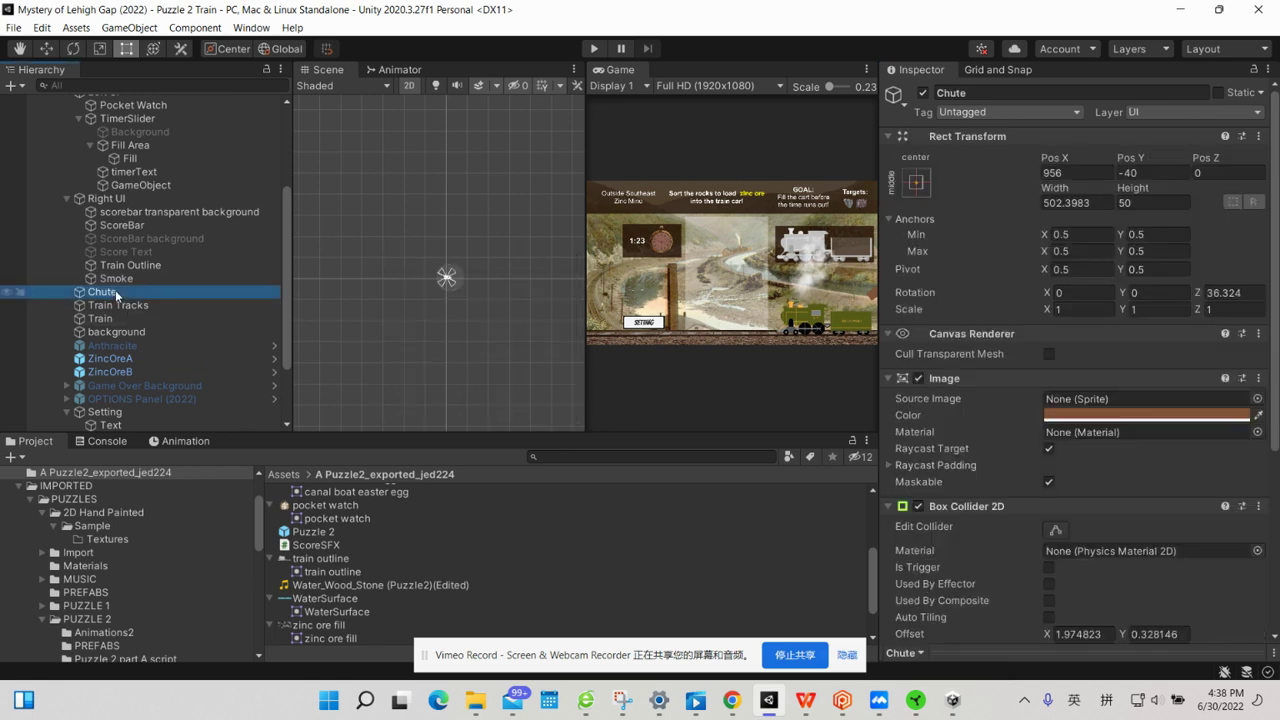
{"action": "scroll", "coordinate": [945, 452], "scroll_direction": "down", "scroll_amount": 4}
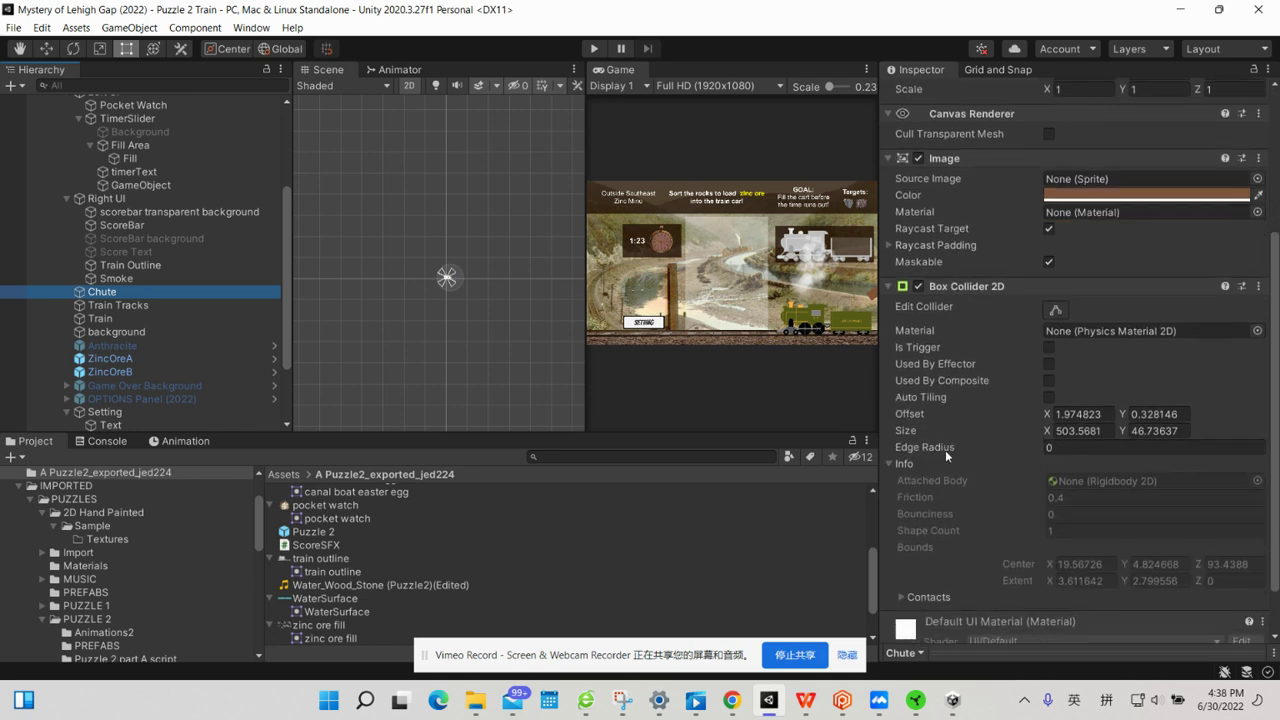
{"action": "scroll", "coordinate": [945, 452], "scroll_direction": "down", "scroll_amount": 1}
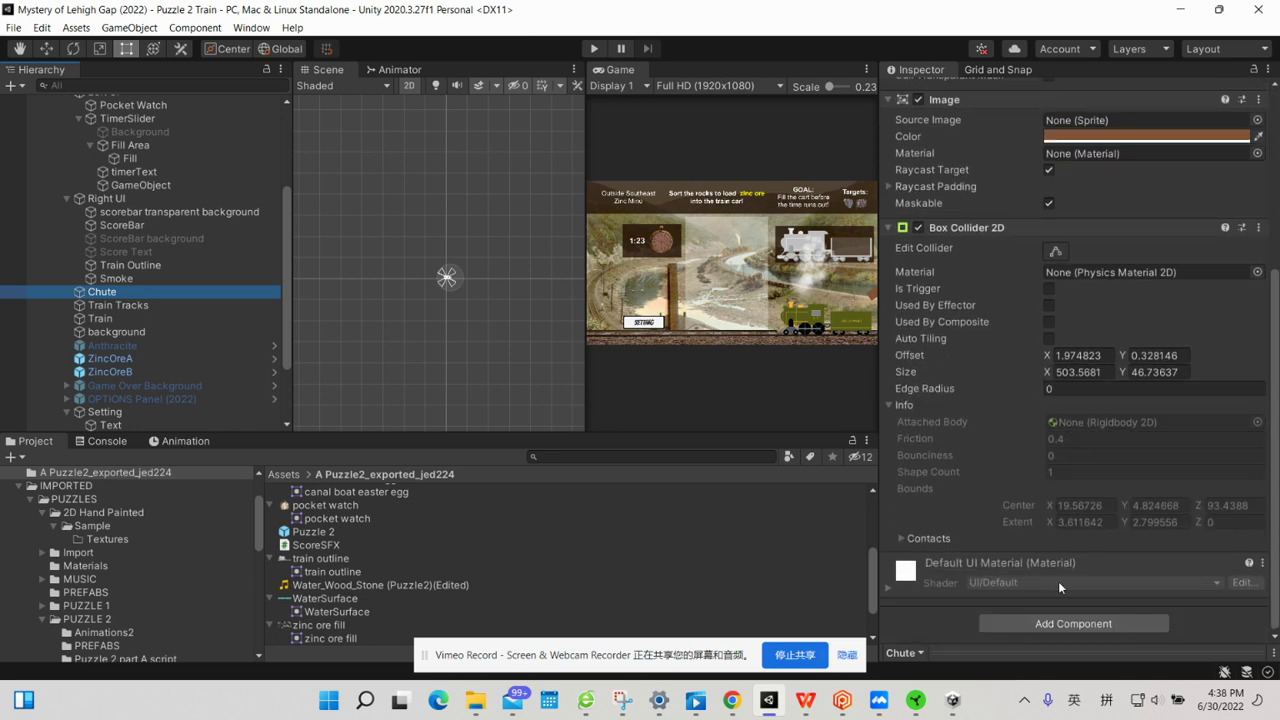
{"action": "left_click", "coordinate": [130, 305]}
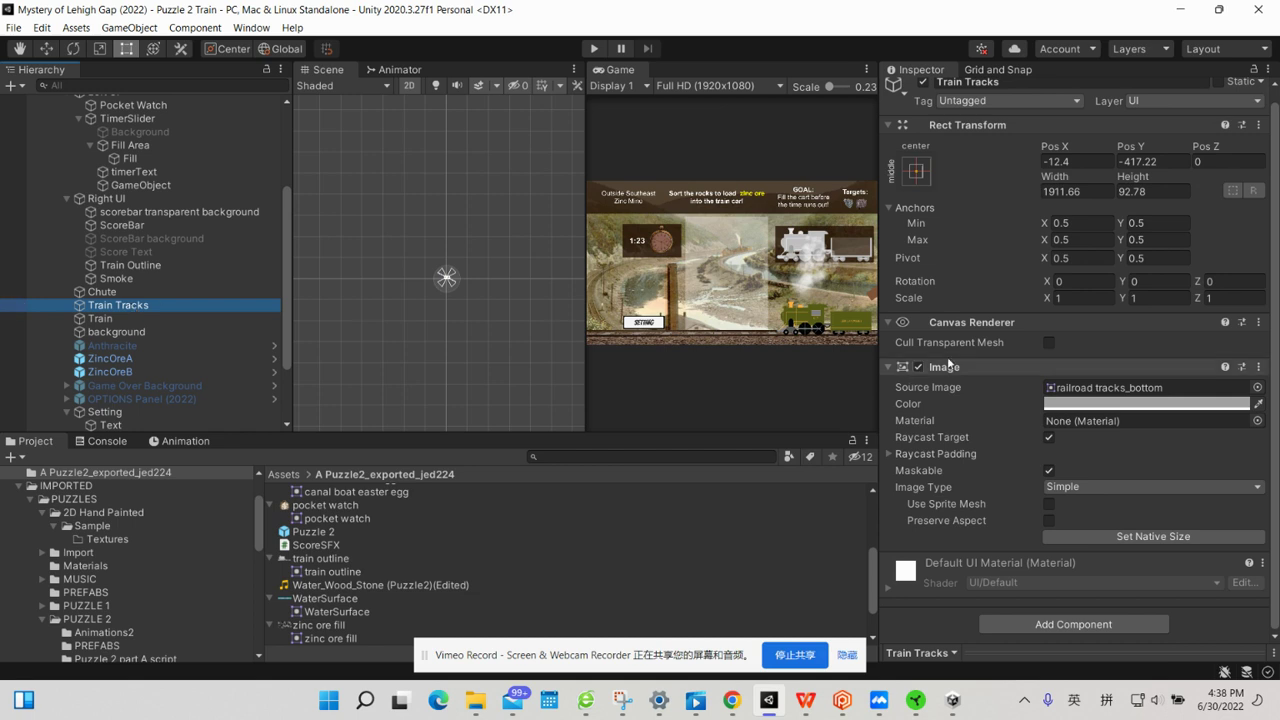
{"action": "left_click", "coordinate": [1075, 390]}
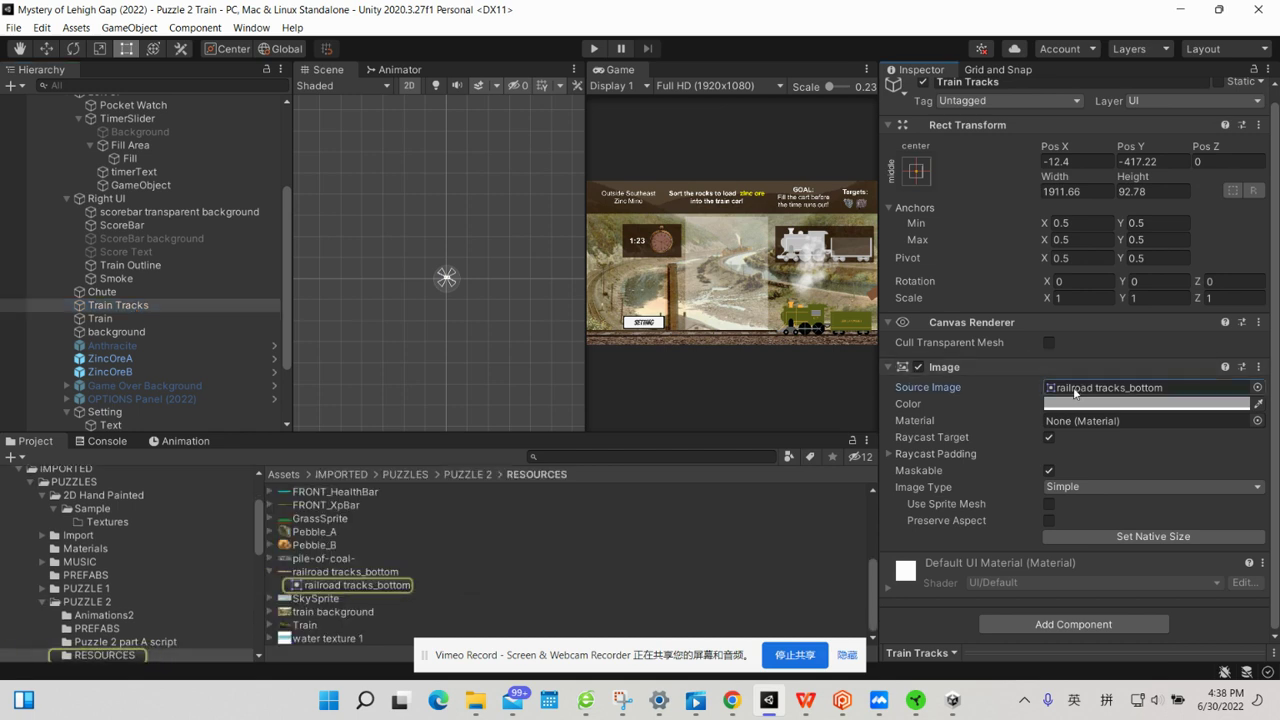
{"action": "mouse_move", "coordinate": [337, 569]}
{"action": "left_mouse_down"}
{"action": "mouse_move", "coordinate": [122, 478]}
{"action": "mouse_move", "coordinate": [102, 558]}
{"action": "left_mouse_up"}
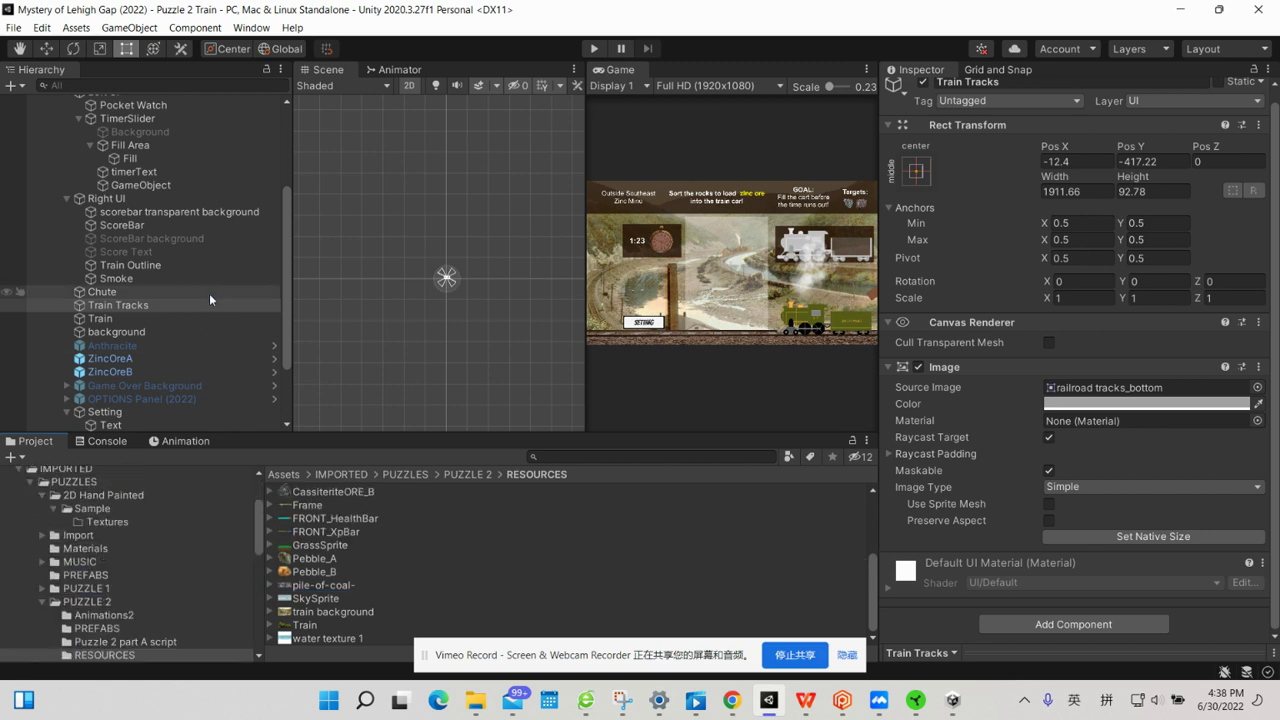
Locate the Train object's sprite and move it into the Materials folder.
{"action": "left_click", "coordinate": [160, 319]}
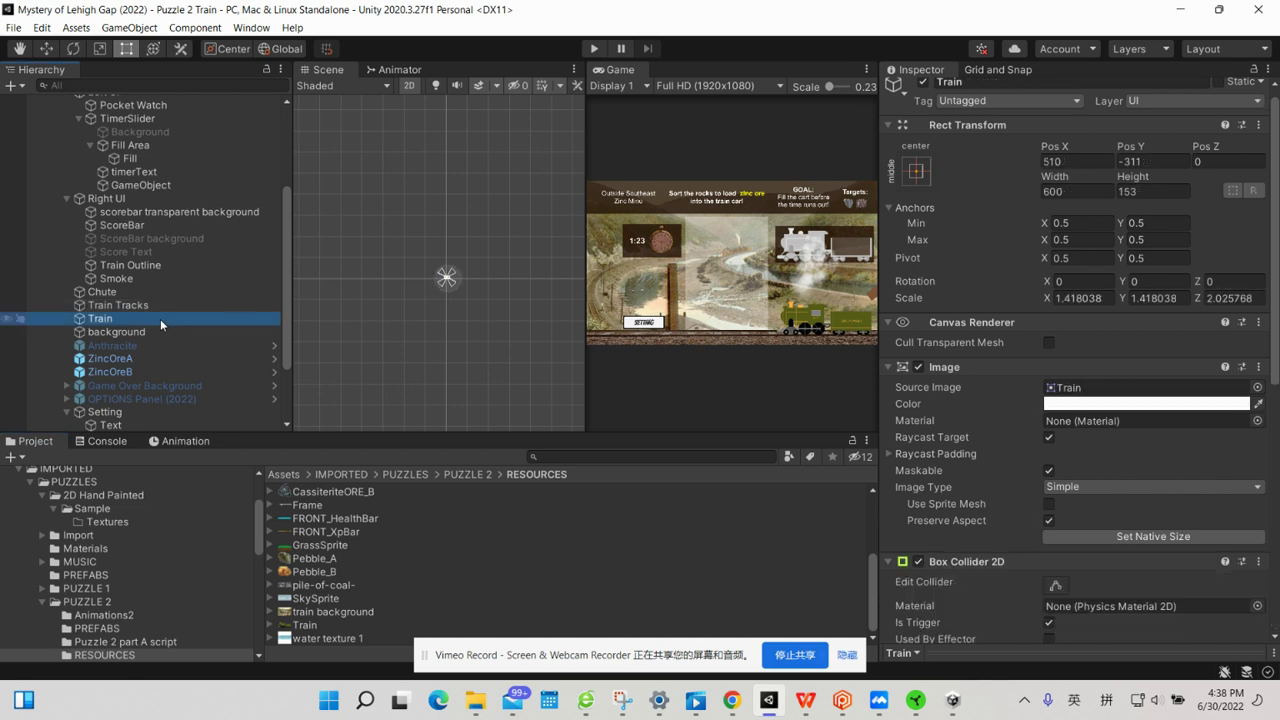
{"action": "left_click", "coordinate": [1072, 387]}
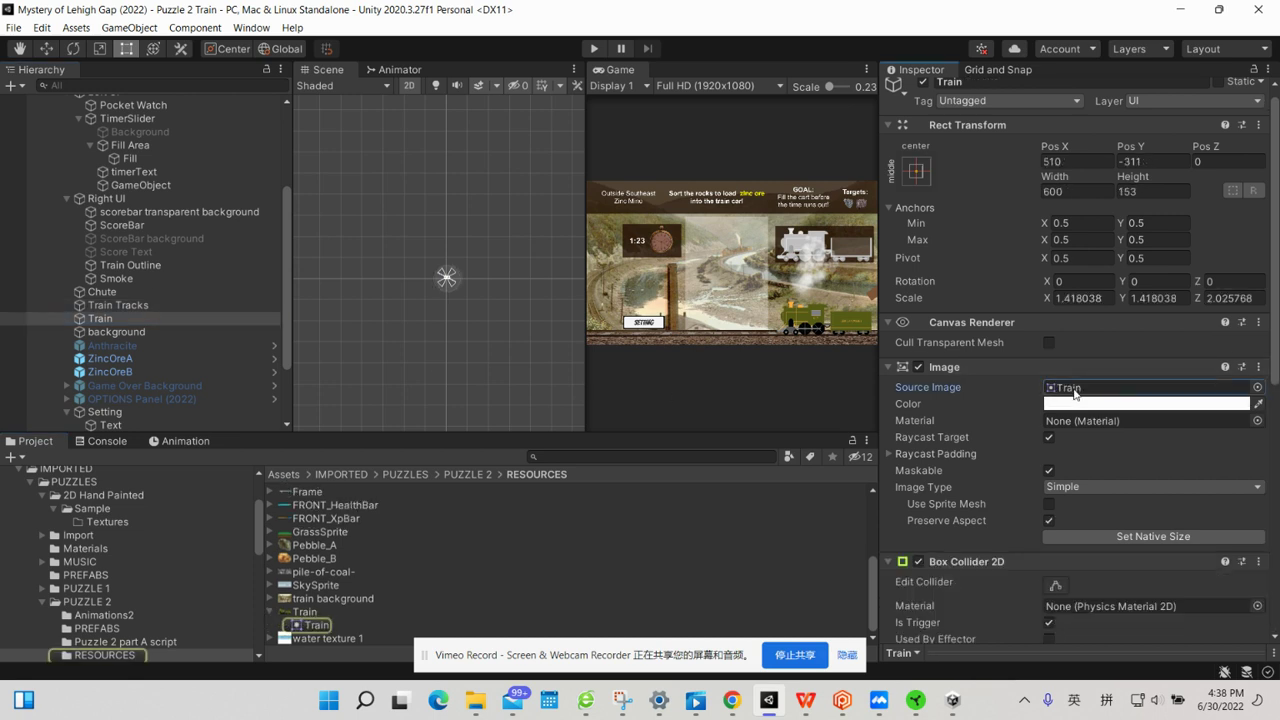
{"action": "left_click_drag", "start_coordinate": [300, 611], "coordinate": [128, 458]}
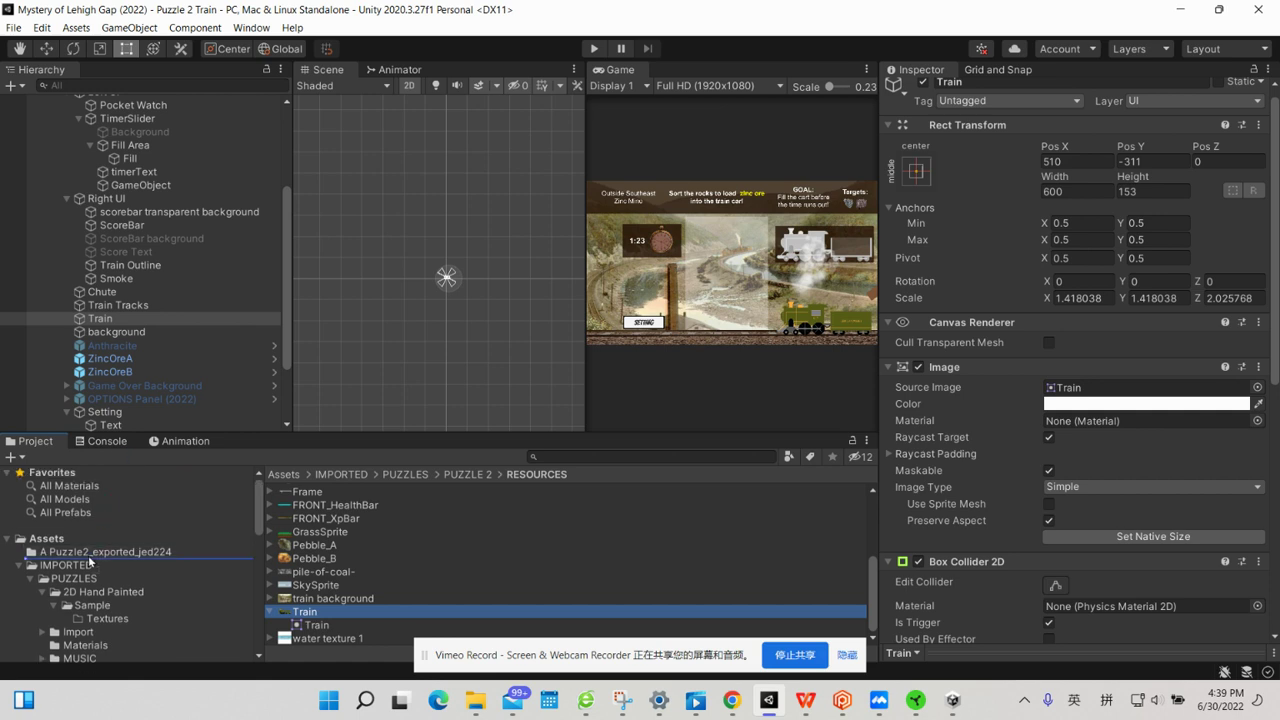
{"action": "left_click_drag", "start_coordinate": [128, 458], "coordinate": [86, 551]}
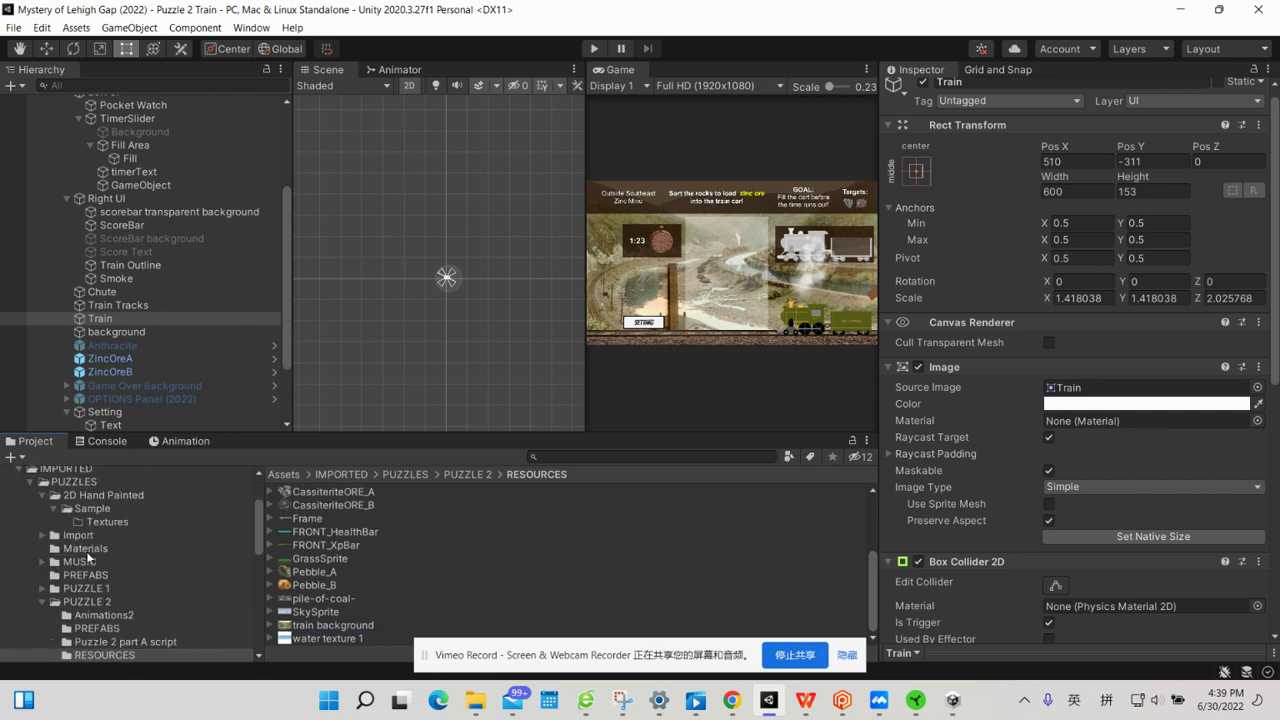
Select the background object and its train background sprite asset in the Project panel.
{"action": "left_click", "coordinate": [116, 333]}
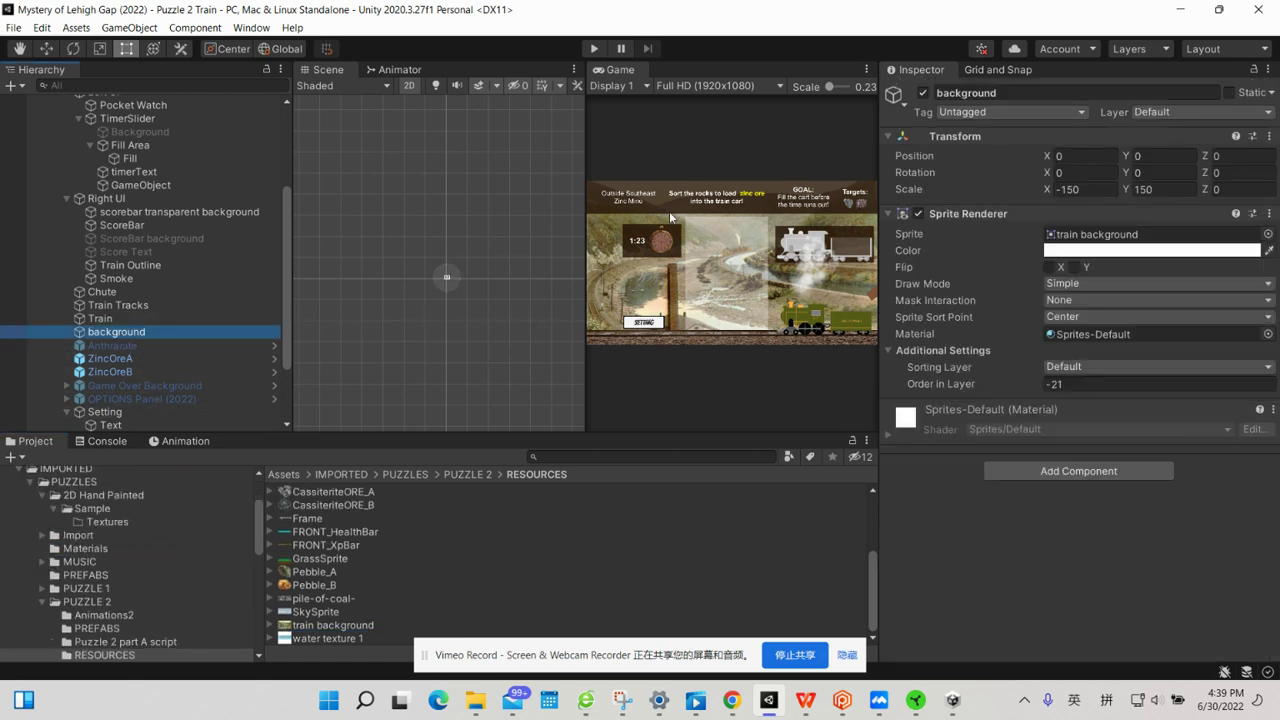
{"action": "left_click", "coordinate": [1064, 238]}
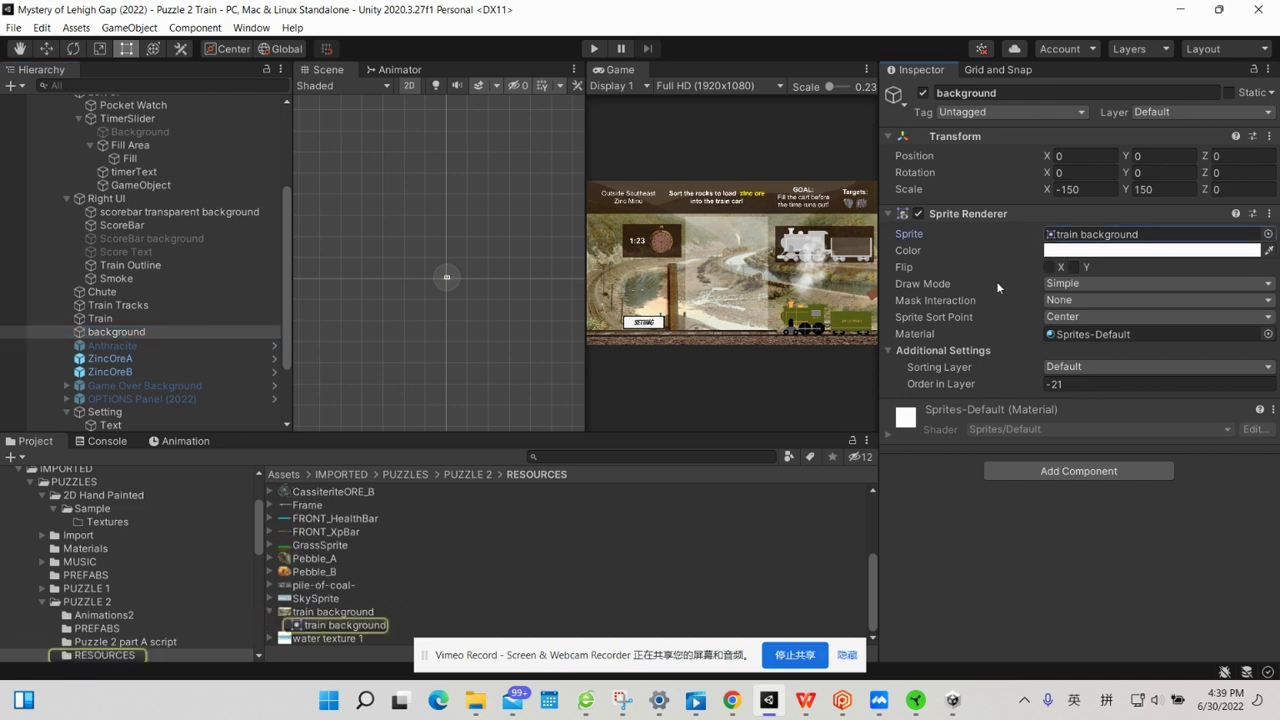
{"action": "left_click", "coordinate": [325, 612]}
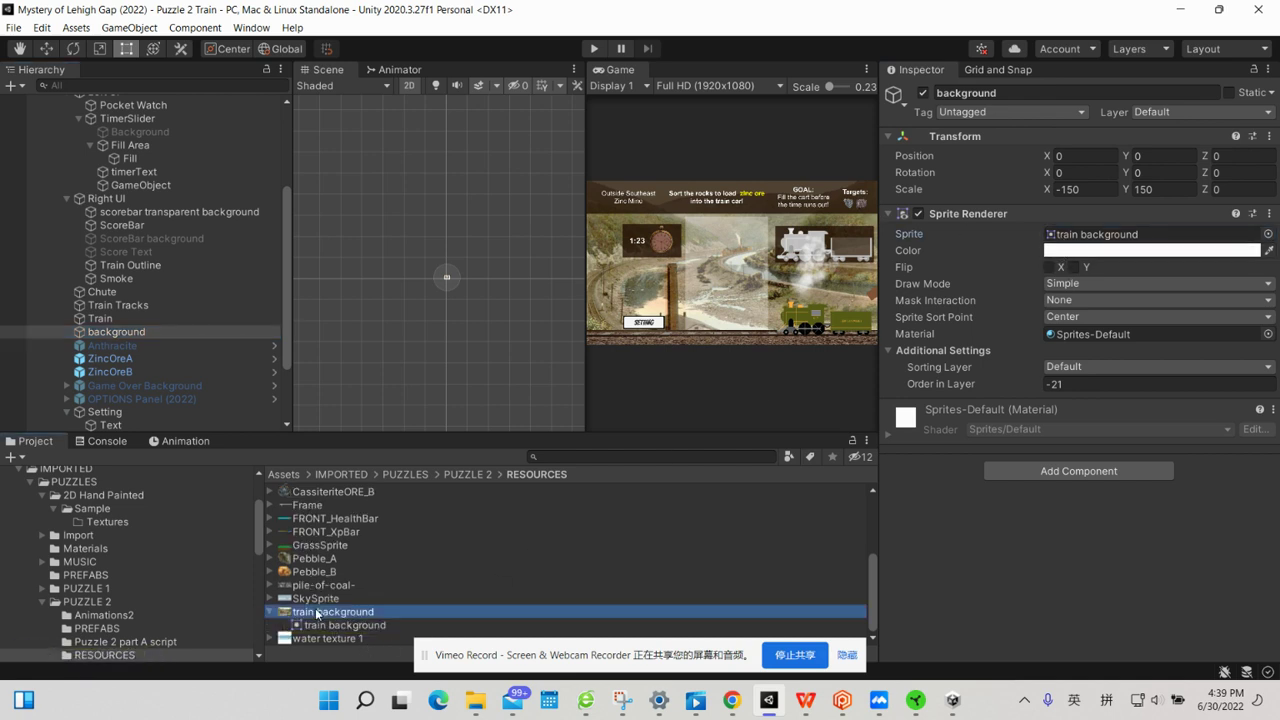
{"action": "scroll", "coordinate": [101, 550], "scroll_direction": "up", "scroll_amount": 3}
{"action": "scroll", "coordinate": [99, 552], "scroll_direction": "down", "scroll_amount": 3}
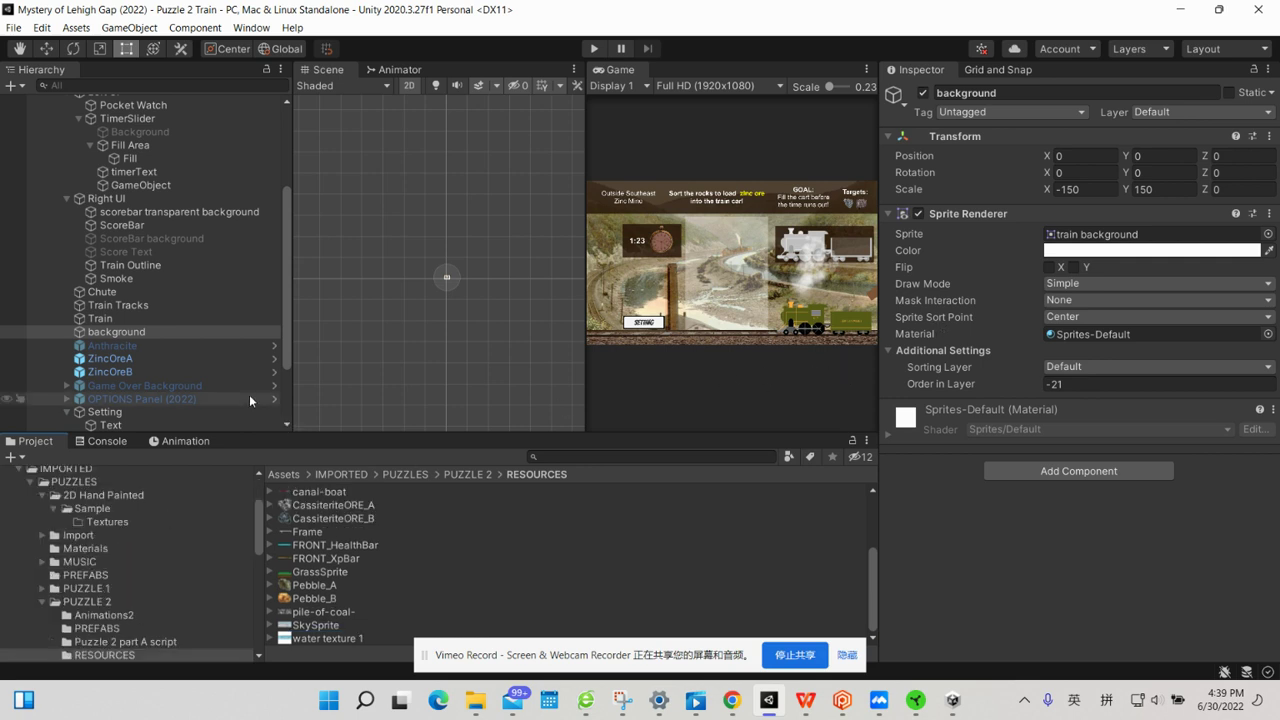
Ping the Anthracite object's AnthraciteORE sprite in the Project panel.
{"action": "left_click", "coordinate": [140, 347]}
{"action": "scroll", "coordinate": [140, 345], "scroll_direction": "down", "scroll_amount": 1}
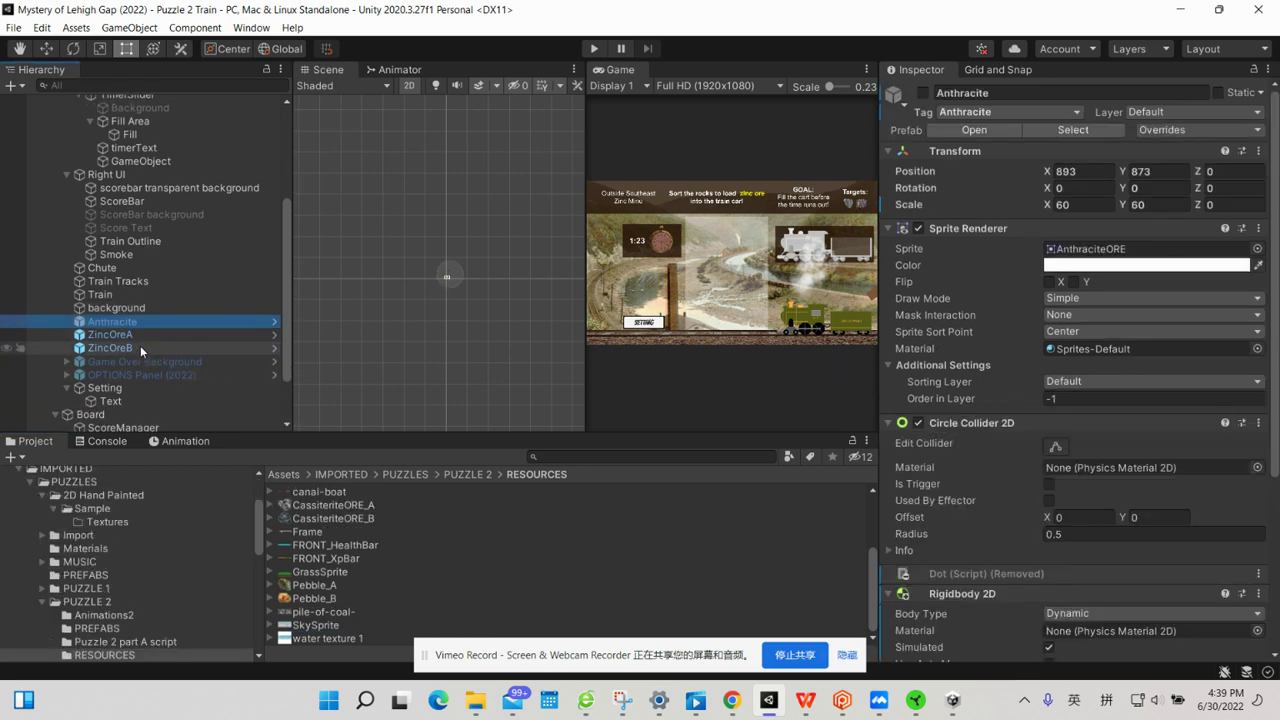
{"action": "scroll", "coordinate": [140, 345], "scroll_direction": "down", "scroll_amount": 2}
{"action": "scroll", "coordinate": [140, 345], "scroll_direction": "down", "scroll_amount": 1}
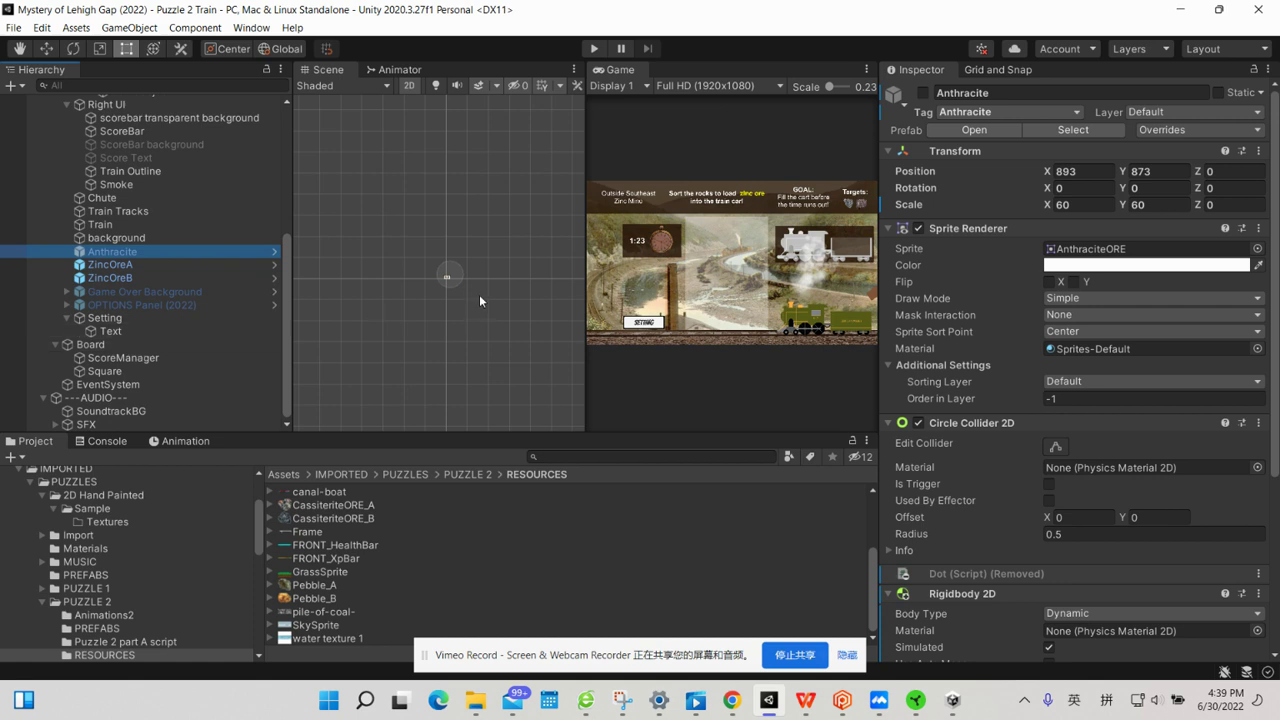
{"action": "left_click", "coordinate": [1076, 251]}
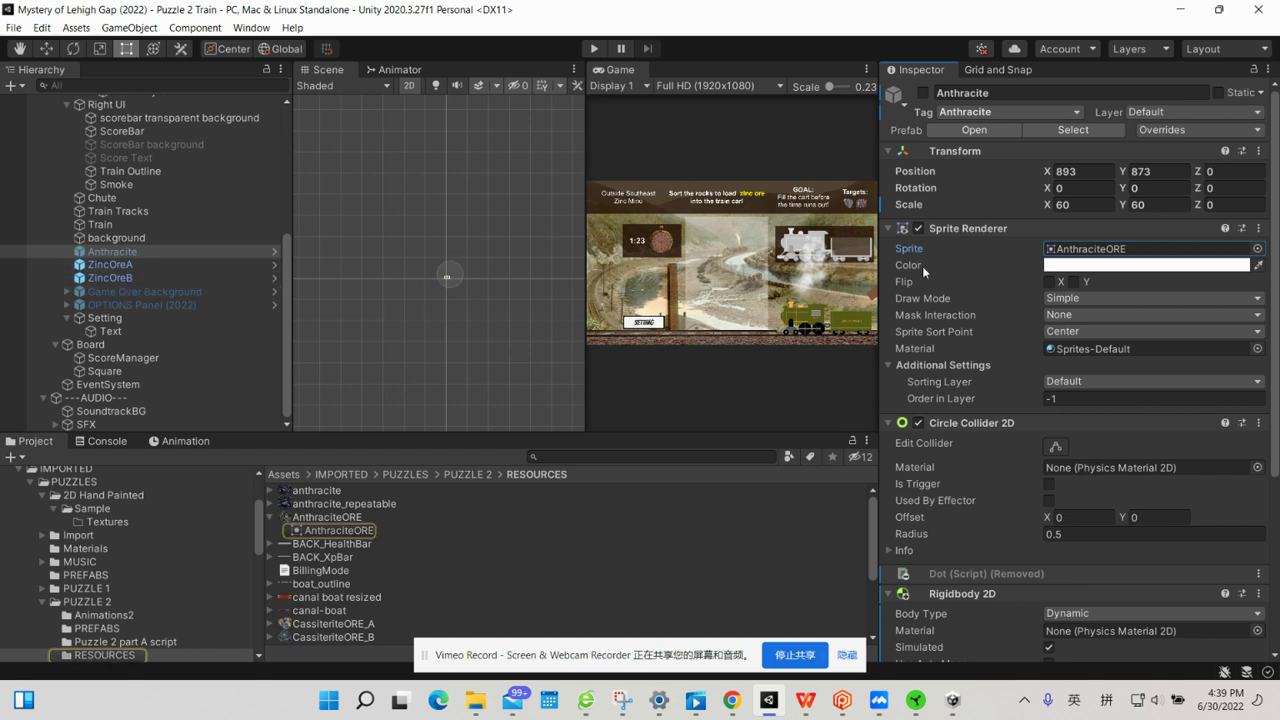
{"action": "scroll", "coordinate": [1014, 360], "scroll_direction": "down", "scroll_amount": 5}
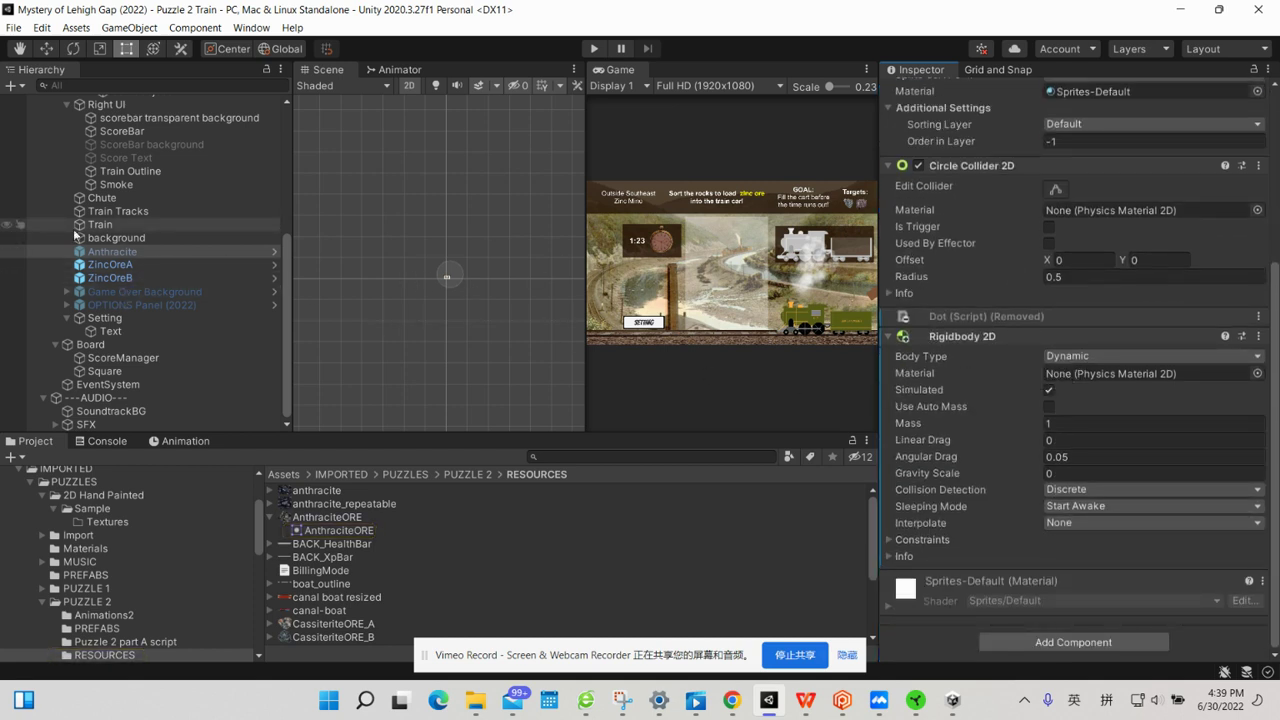
Locate ZincOreA's Dot script and drag it into the A Puzzle2_exported_jed224 folder.
{"action": "left_click", "coordinate": [100, 265]}
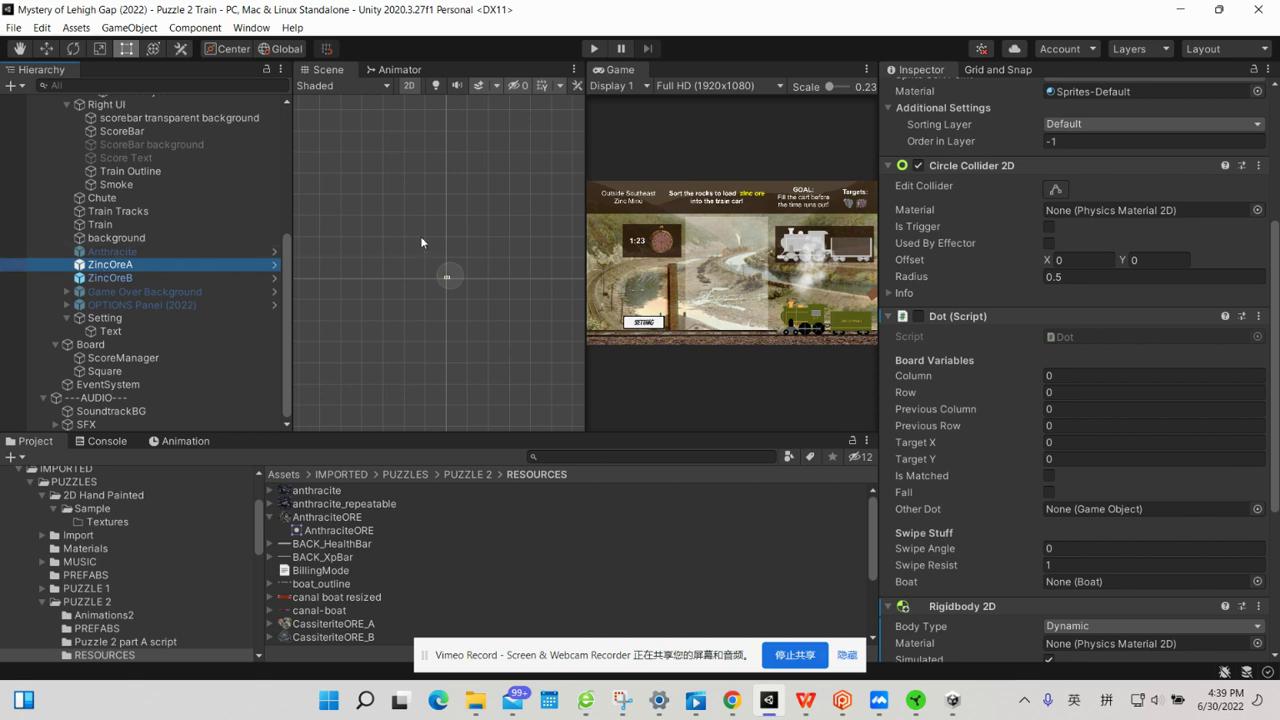
{"action": "scroll", "coordinate": [1015, 249], "scroll_direction": "down", "scroll_amount": 3}
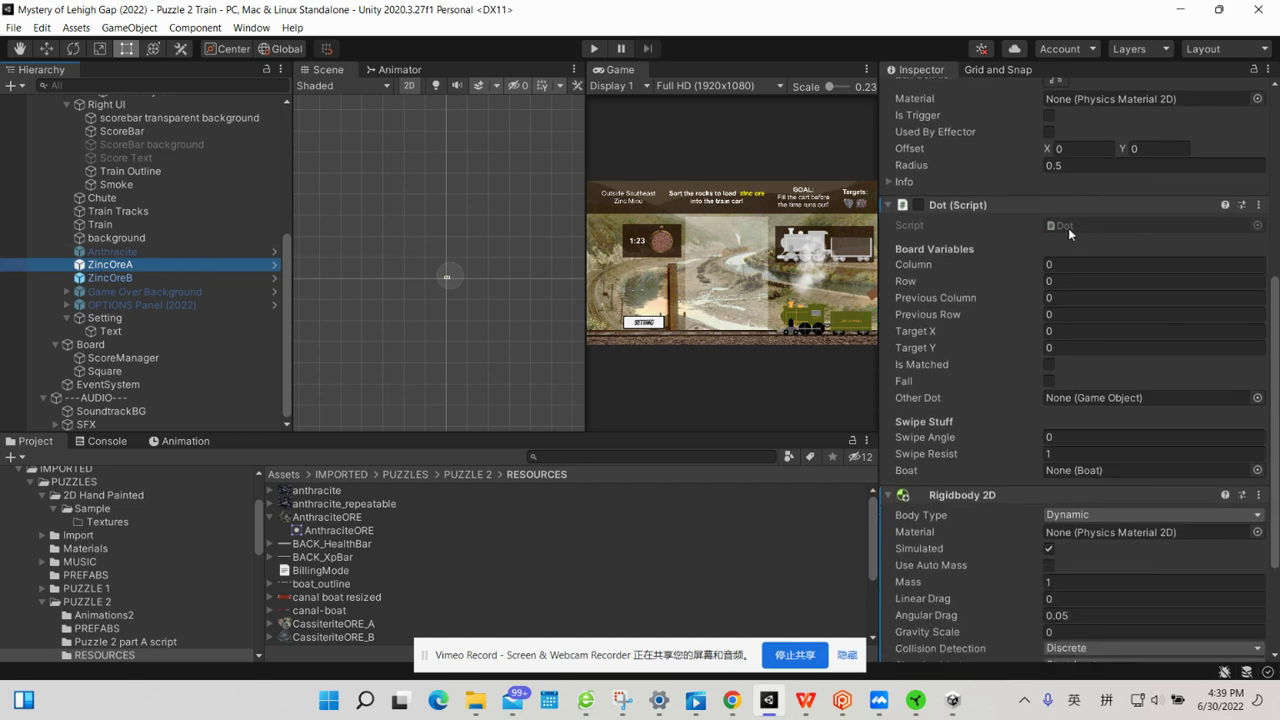
{"action": "left_click", "coordinate": [1070, 227]}
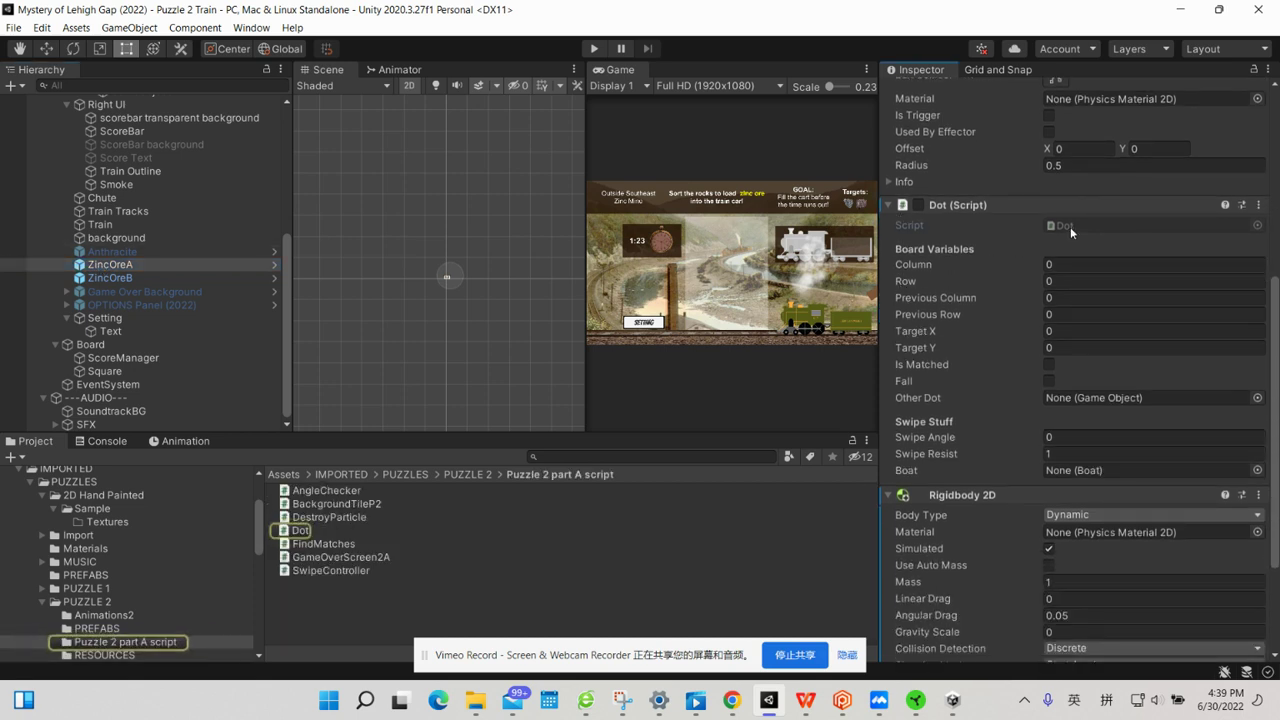
{"action": "left_click", "coordinate": [298, 531]}
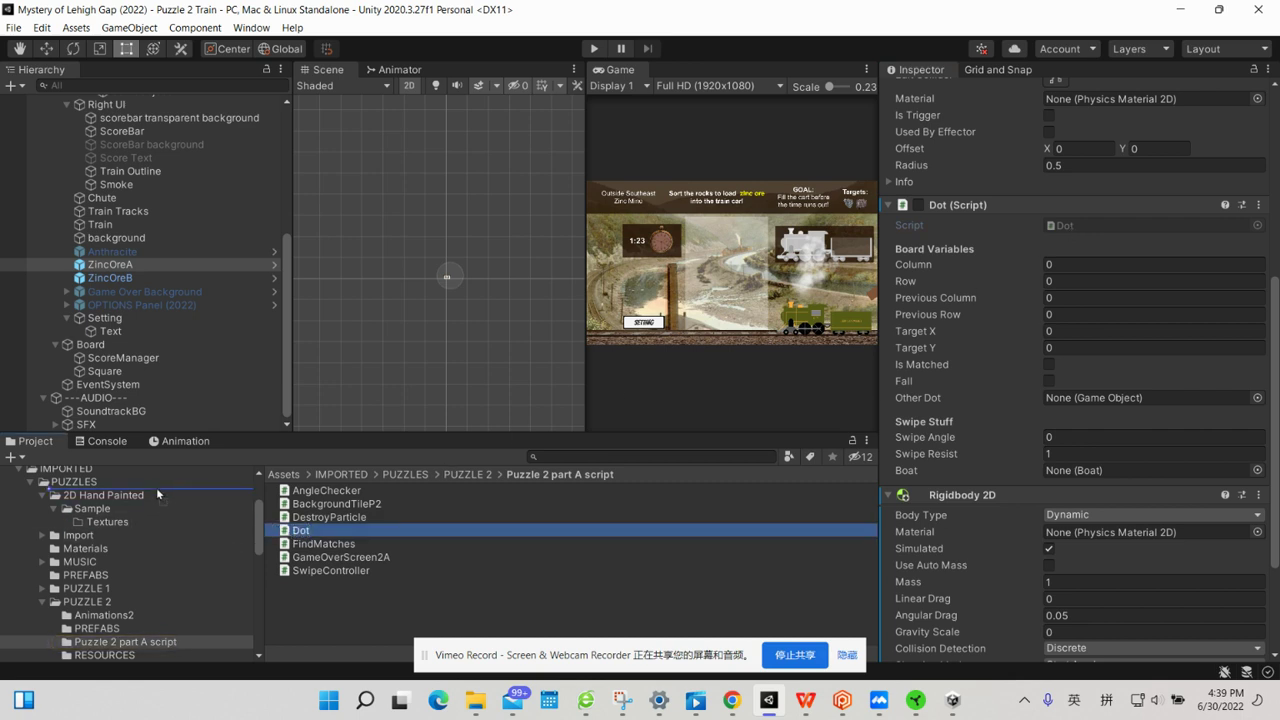
{"action": "scroll", "coordinate": [150, 500], "scroll_direction": "up", "scroll_amount": 3}
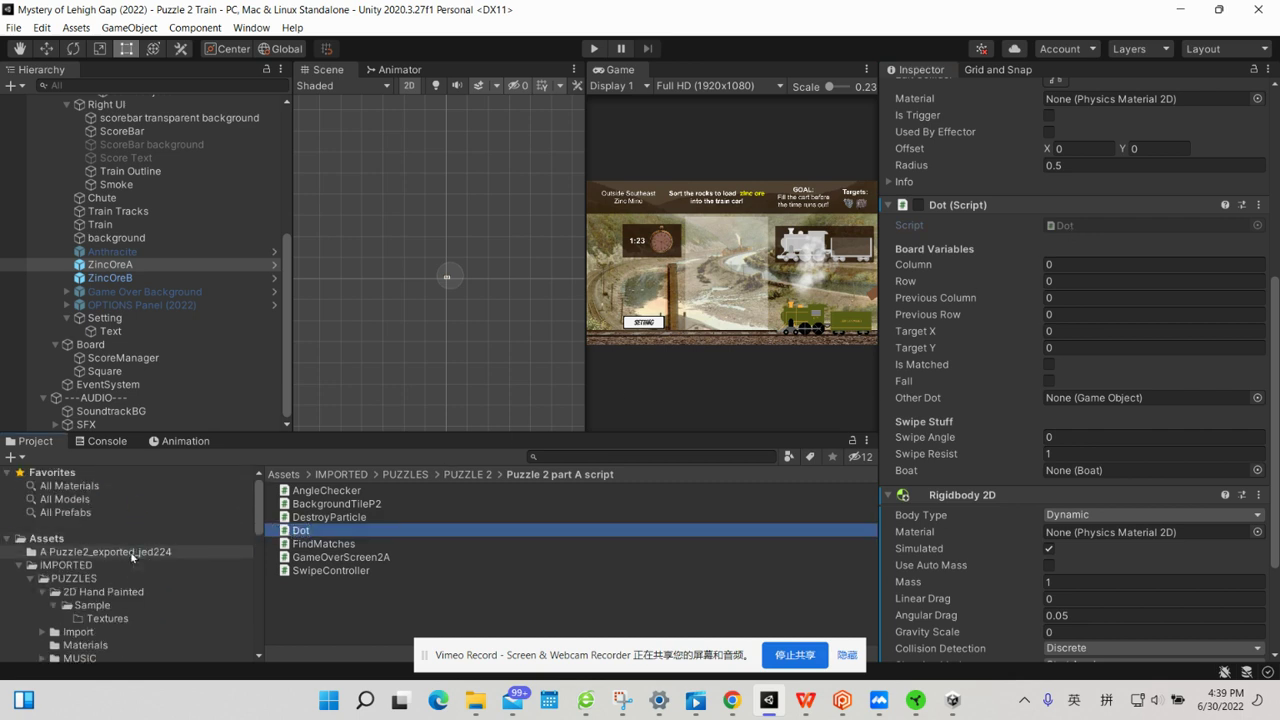
{"action": "left_click_drag", "start_coordinate": [131, 555], "coordinate": [130, 551]}
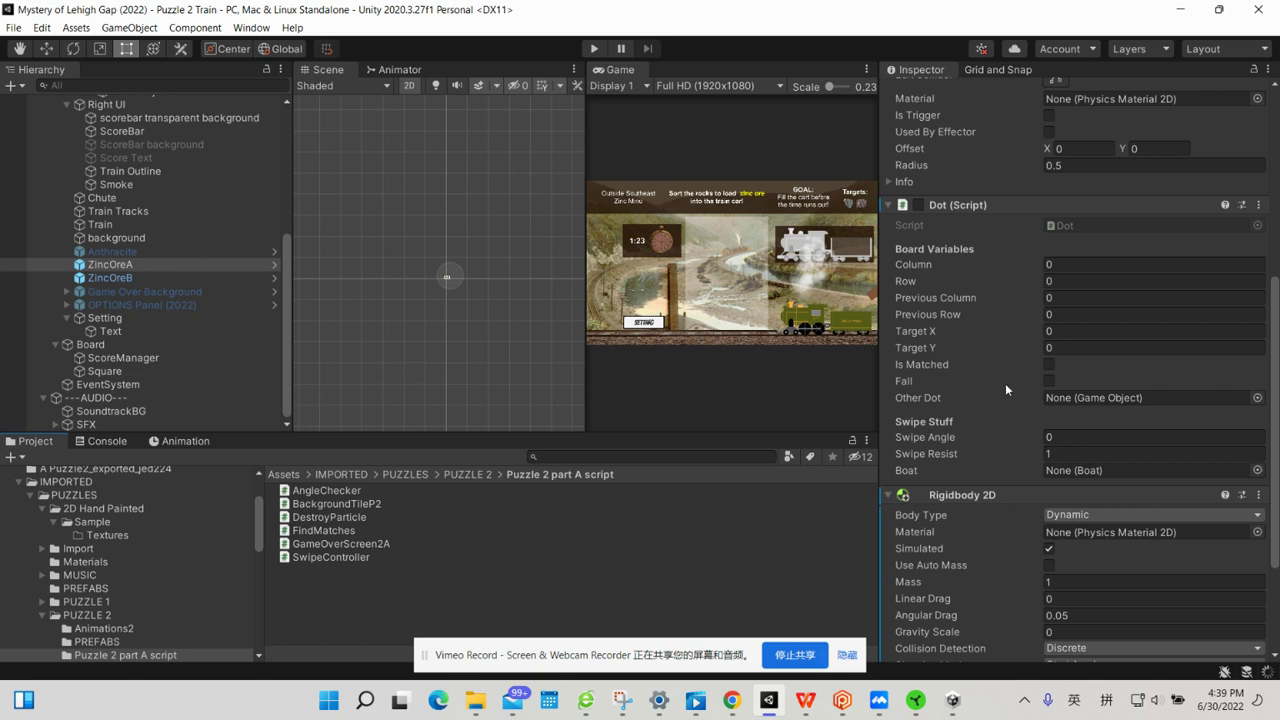
{"action": "scroll", "coordinate": [1067, 494], "scroll_direction": "down", "scroll_amount": 5}
{"action": "scroll", "coordinate": [1067, 500], "scroll_direction": "up", "scroll_amount": 4}
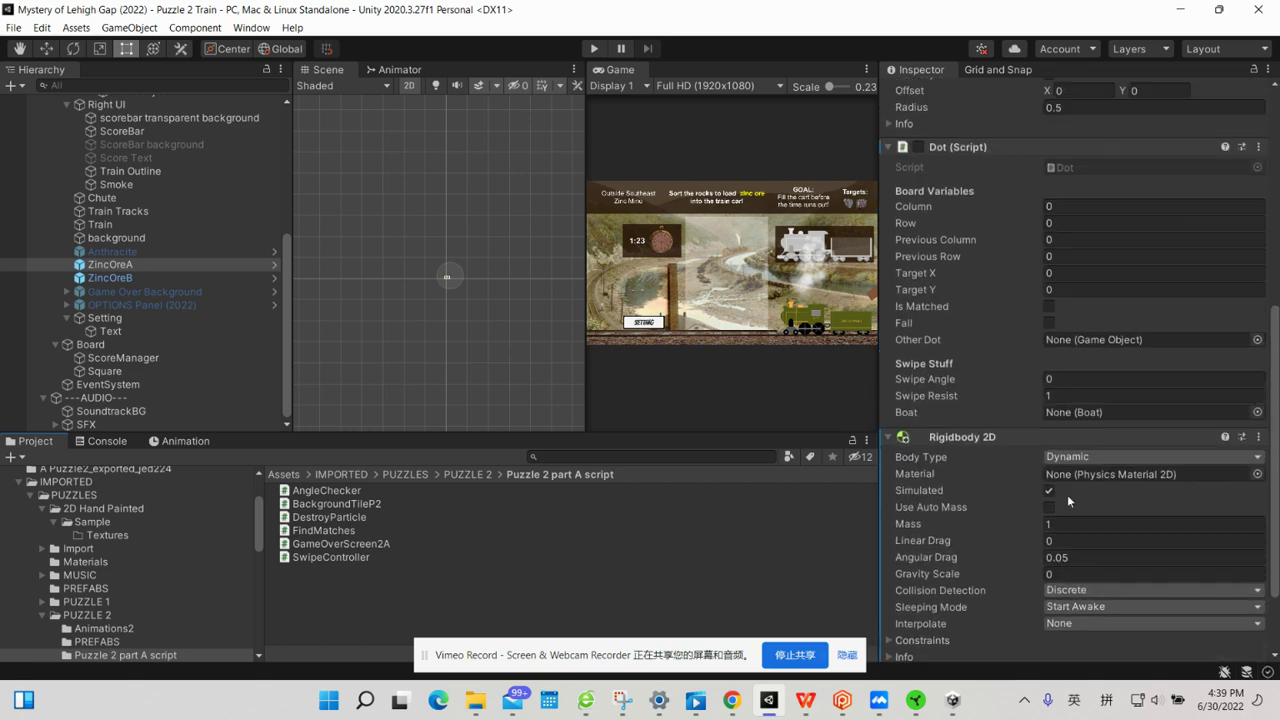
{"action": "scroll", "coordinate": [1068, 500], "scroll_direction": "down", "scroll_amount": 5}
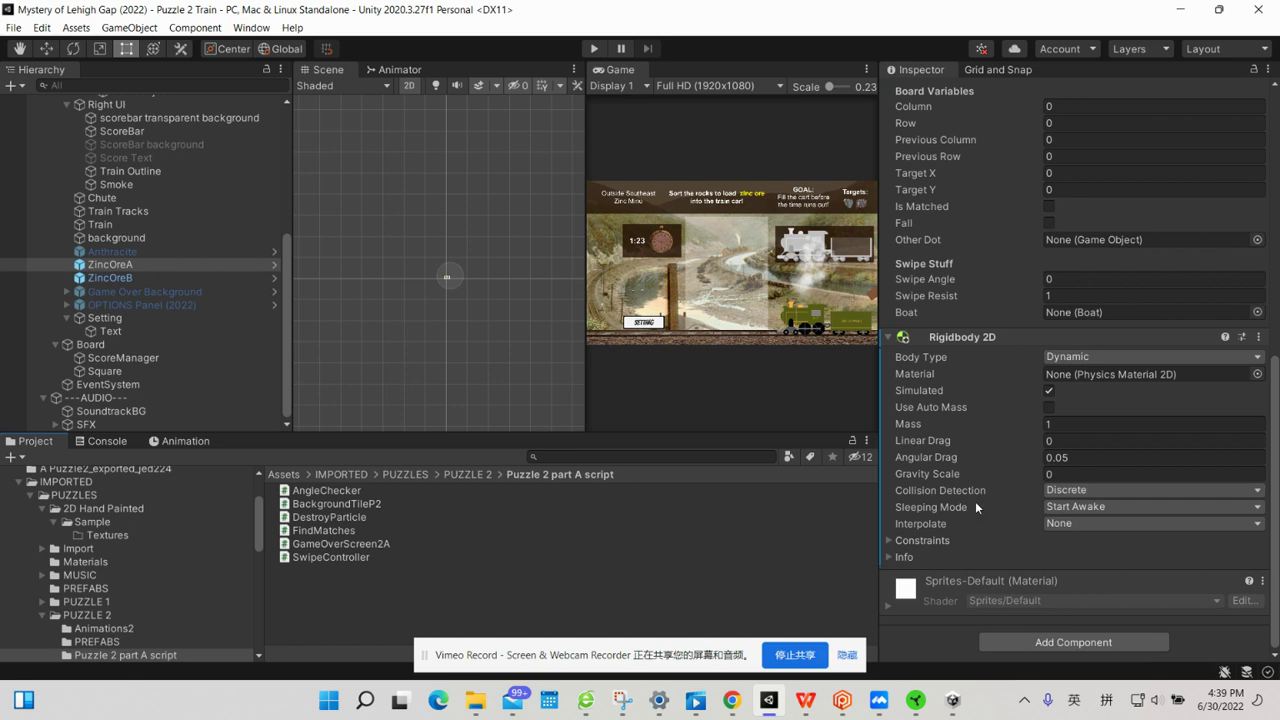
{"action": "scroll", "coordinate": [975, 501], "scroll_direction": "up", "scroll_amount": 3}
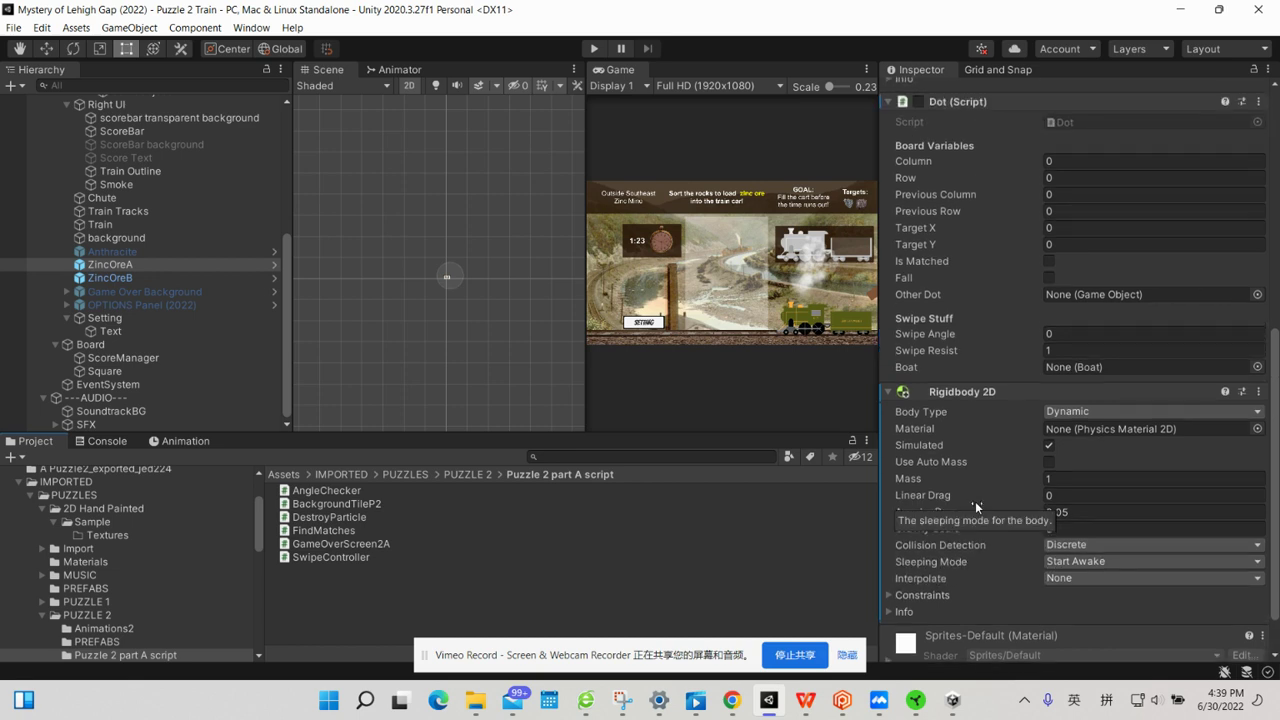
{"action": "scroll", "coordinate": [975, 501], "scroll_direction": "down", "scroll_amount": 3}
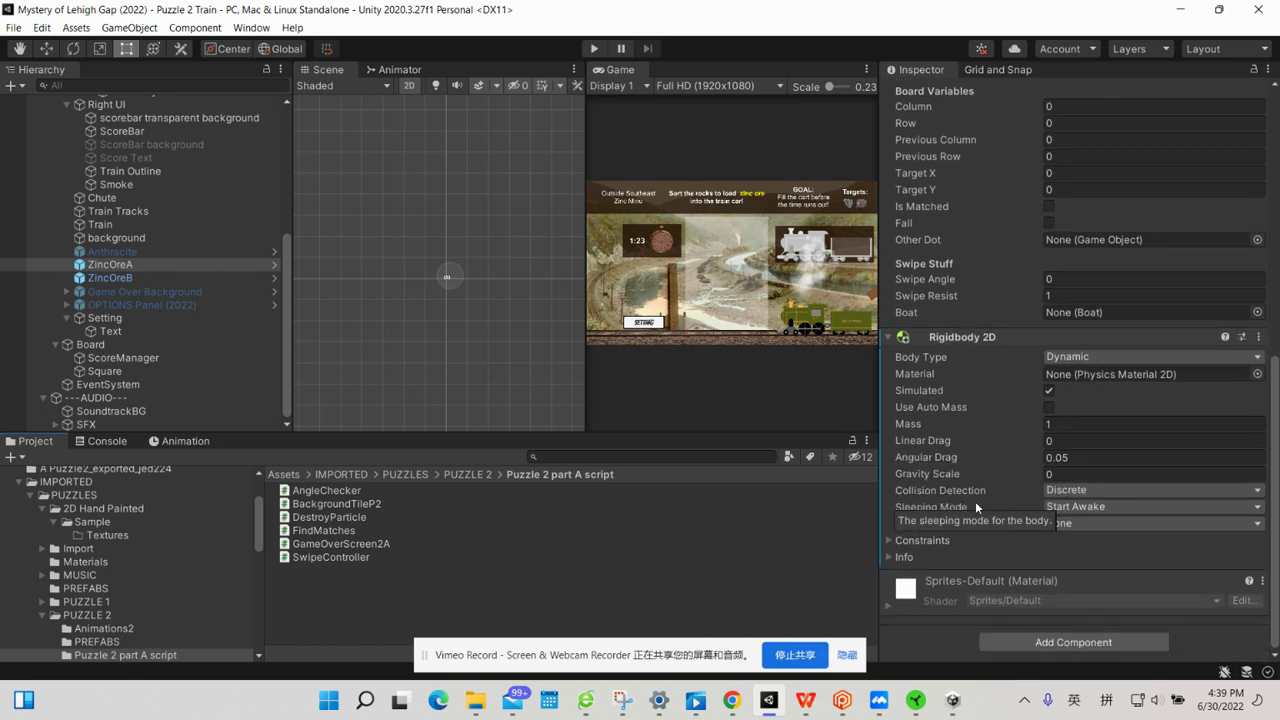
{"action": "scroll", "coordinate": [975, 501], "scroll_direction": "up", "scroll_amount": 20}
{"action": "scroll", "coordinate": [975, 501], "scroll_direction": "up", "scroll_amount": 5}
{"action": "scroll", "coordinate": [975, 501], "scroll_direction": "up", "scroll_amount": 2}
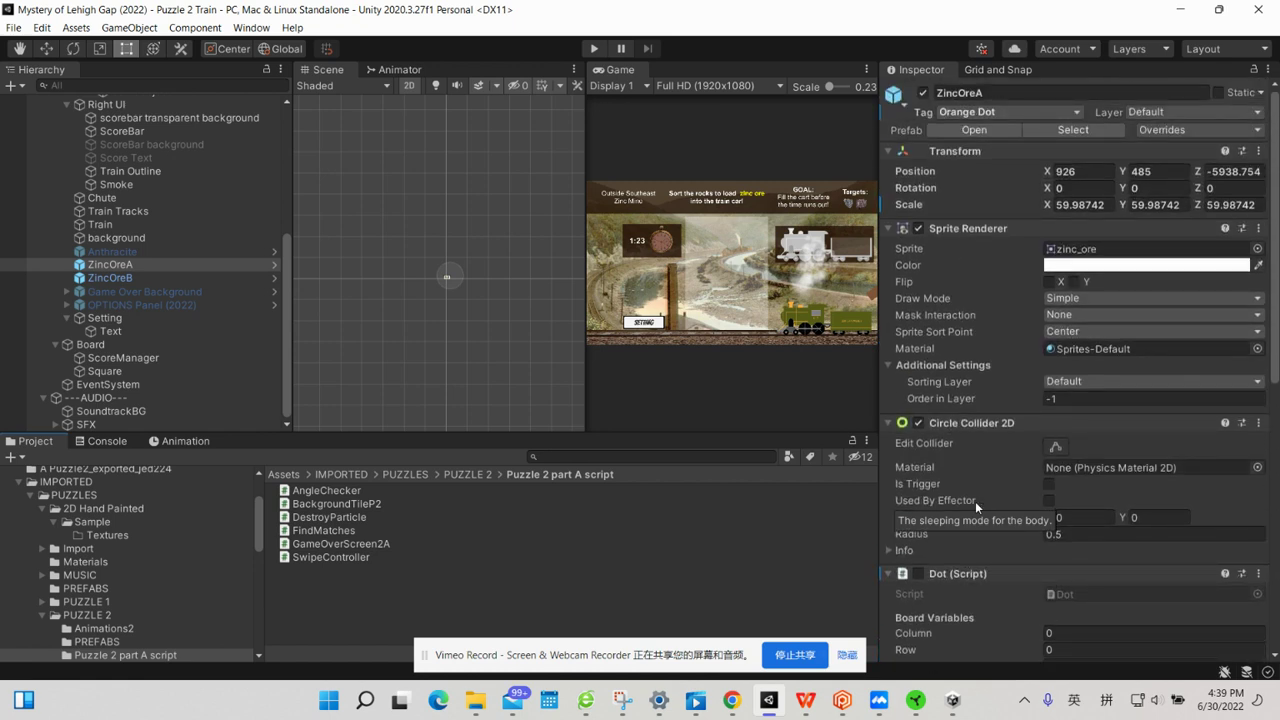
Ping ZincOreA's zinc_ore sprite and ZincOreB's ZincOre_Franklin sprite.
{"action": "left_click", "coordinate": [1078, 256]}
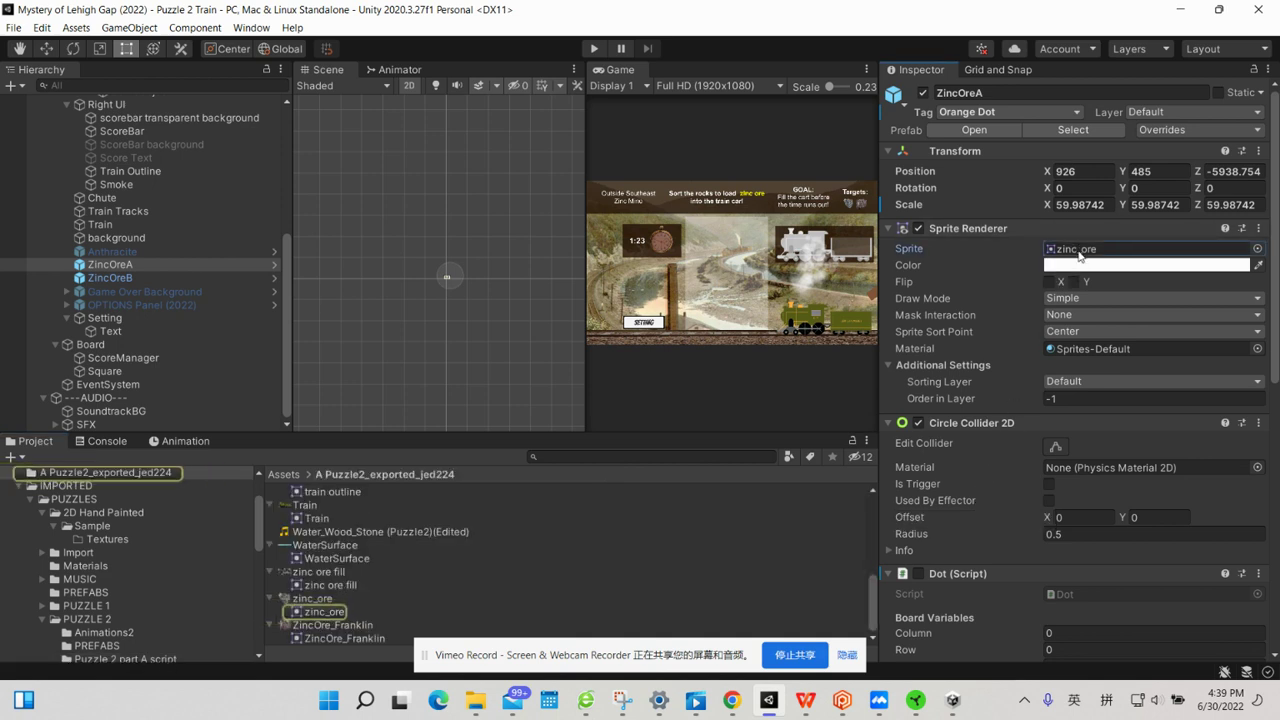
{"action": "left_click", "coordinate": [113, 280]}
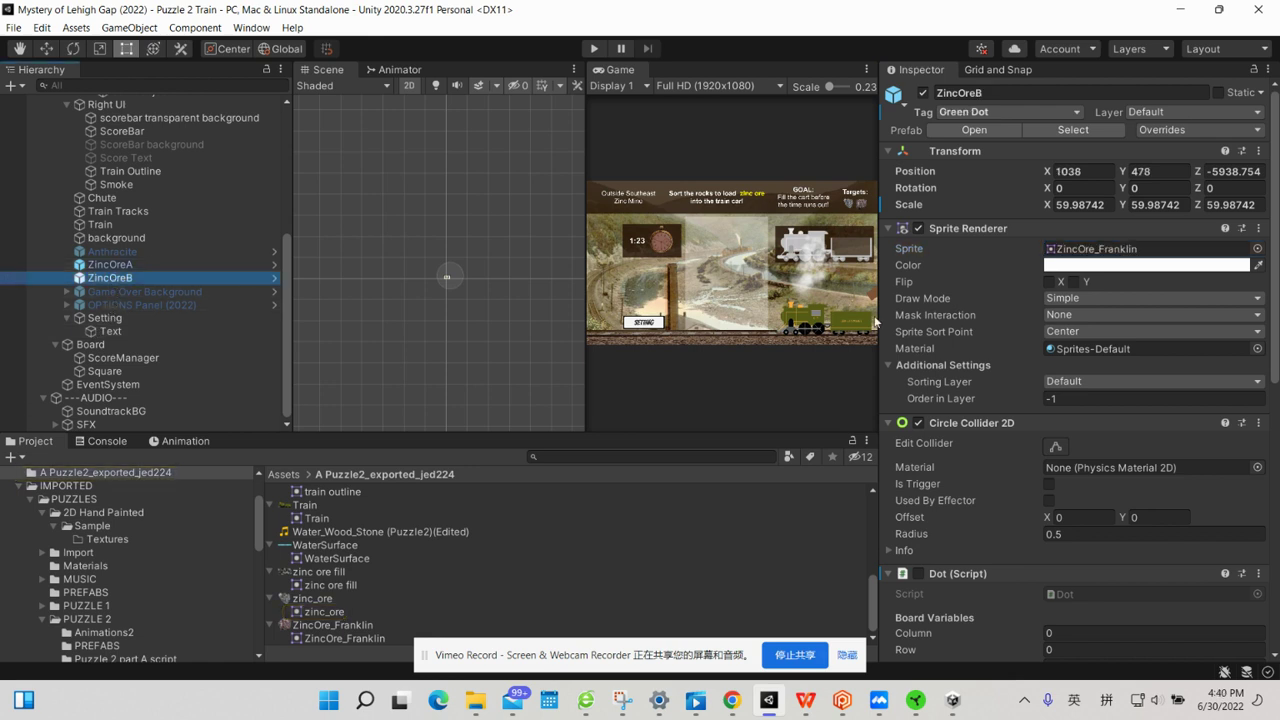
{"action": "left_click", "coordinate": [1070, 255]}
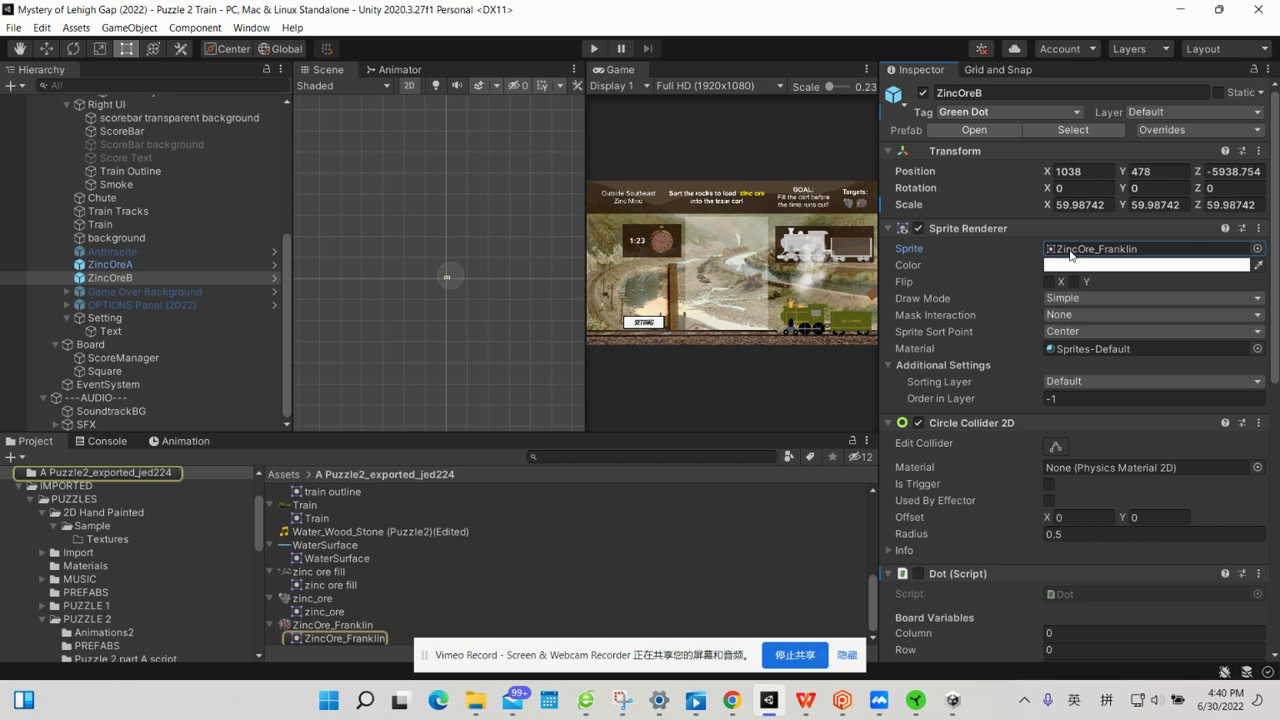
{"action": "scroll", "coordinate": [1028, 451], "scroll_direction": "down", "scroll_amount": 1}
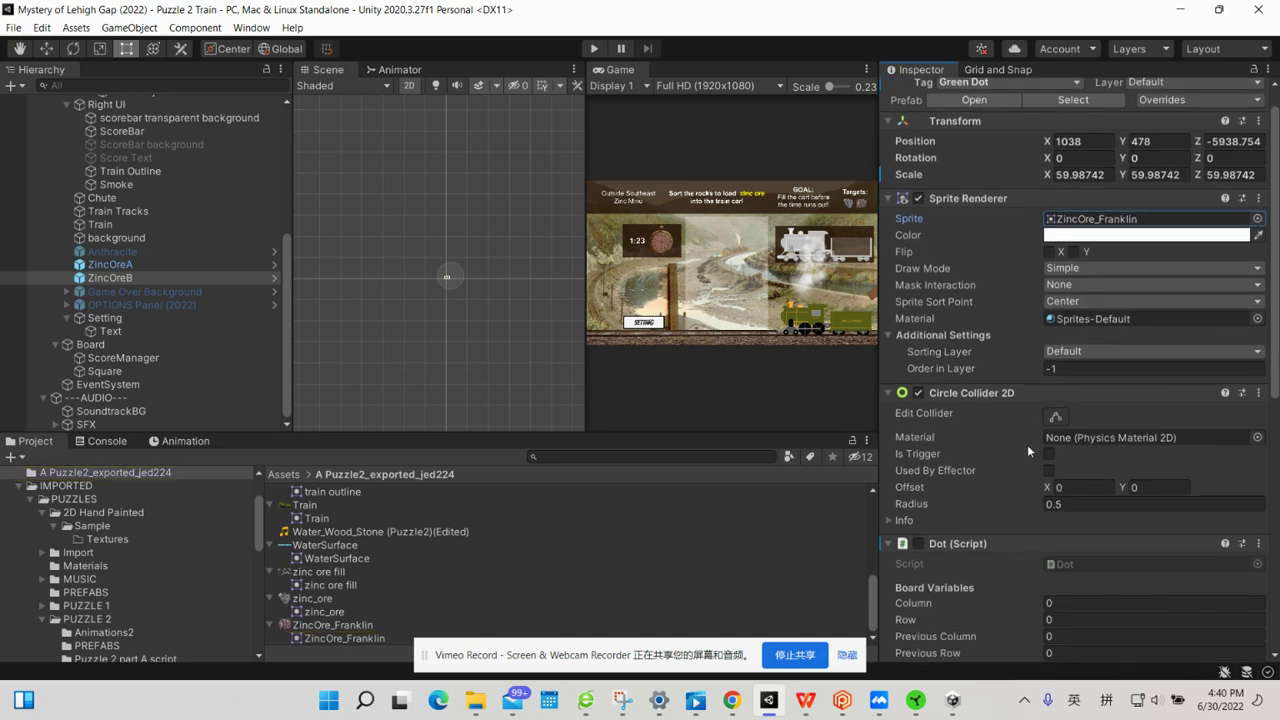
{"action": "scroll", "coordinate": [1027, 451], "scroll_direction": "down", "scroll_amount": 5}
{"action": "scroll", "coordinate": [1027, 451], "scroll_direction": "down", "scroll_amount": 4}
{"action": "scroll", "coordinate": [1027, 451], "scroll_direction": "up", "scroll_amount": 4}
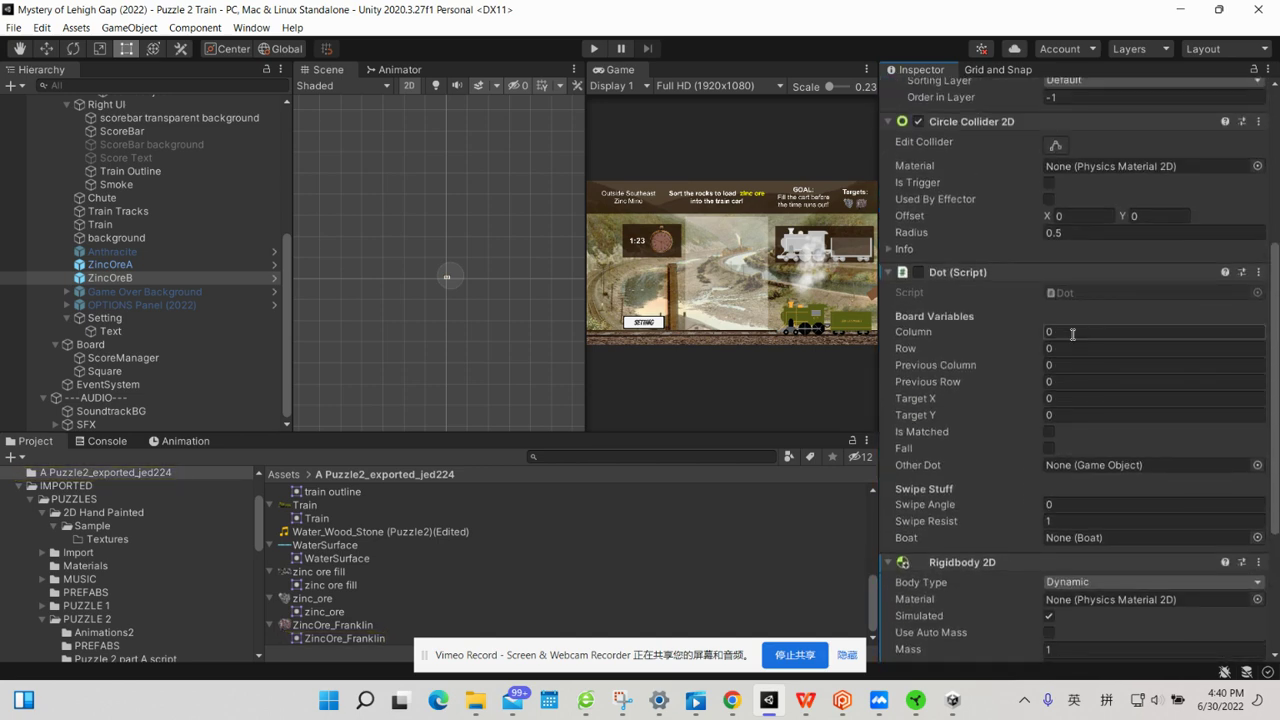
{"action": "scroll", "coordinate": [1028, 380], "scroll_direction": "down", "scroll_amount": 4}
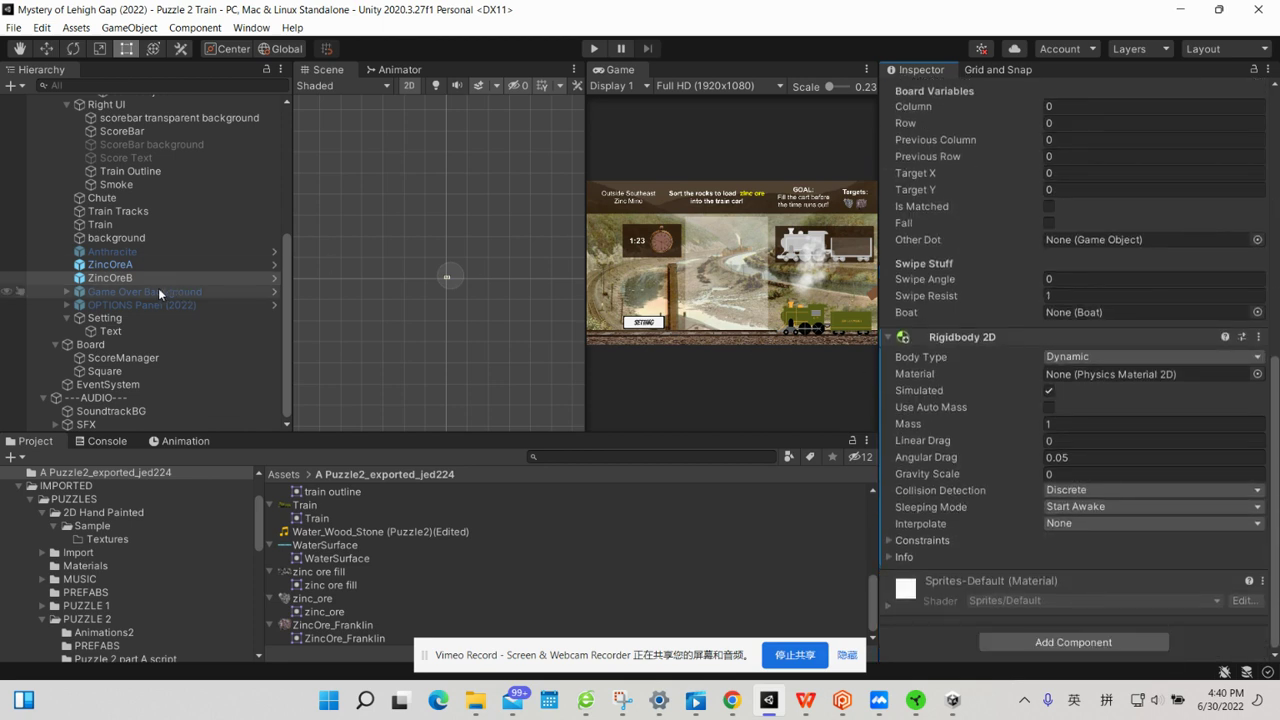
Inspect the Setting button and its SETTING label text object.
{"action": "left_click", "coordinate": [105, 318]}
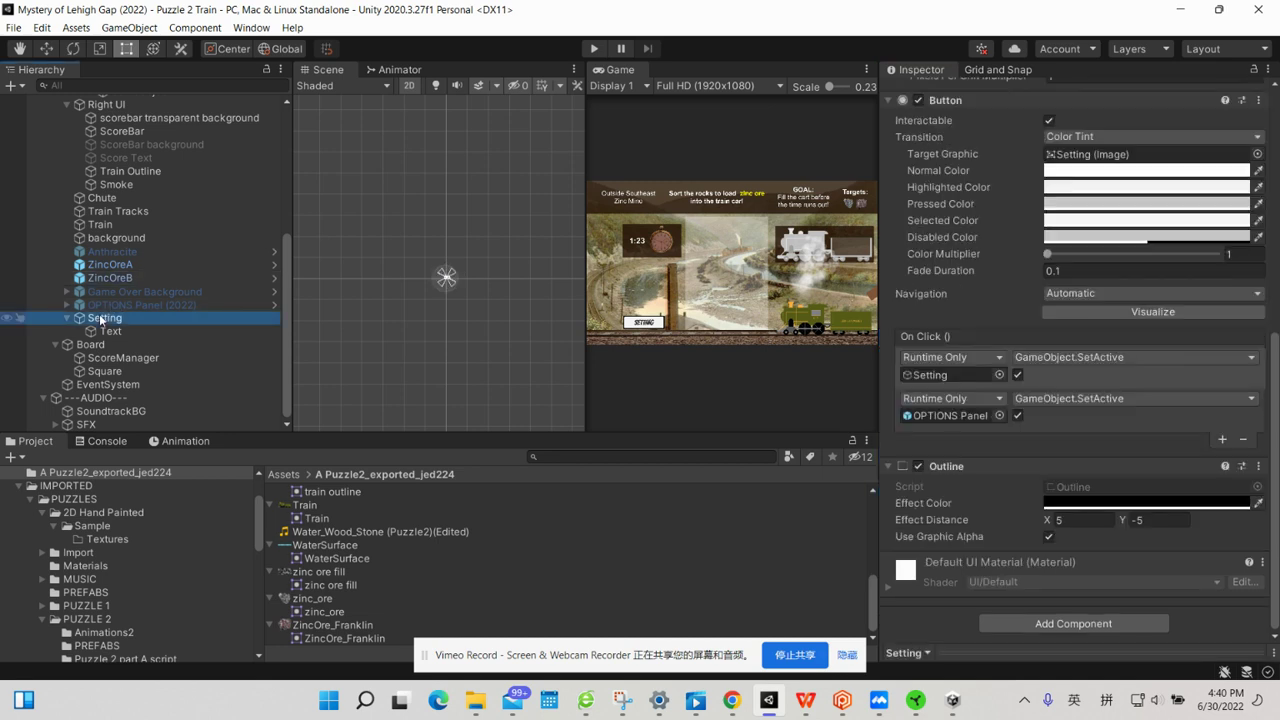
{"action": "scroll", "coordinate": [1002, 258], "scroll_direction": "up", "scroll_amount": 2}
{"action": "scroll", "coordinate": [1002, 258], "scroll_direction": "up", "scroll_amount": 3}
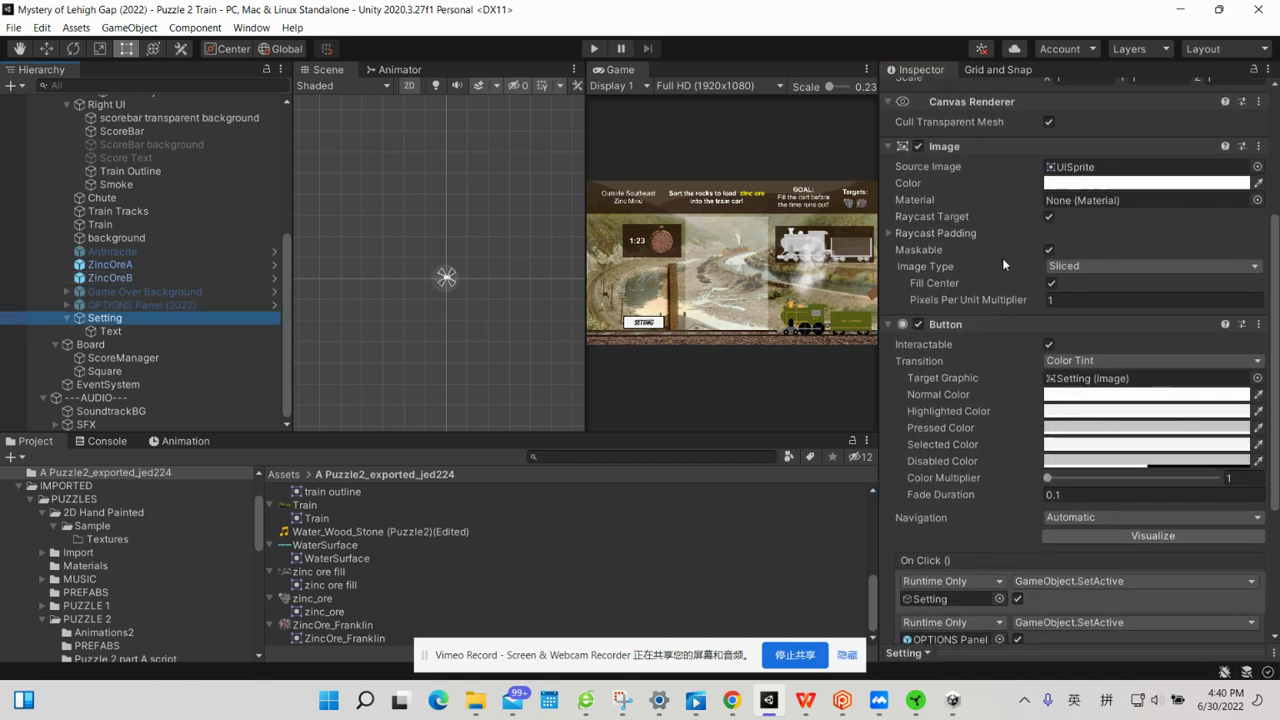
{"action": "scroll", "coordinate": [1002, 258], "scroll_direction": "up", "scroll_amount": 4}
{"action": "scroll", "coordinate": [1002, 258], "scroll_direction": "up", "scroll_amount": 1}
{"action": "scroll", "coordinate": [1002, 258], "scroll_direction": "down", "scroll_amount": 4}
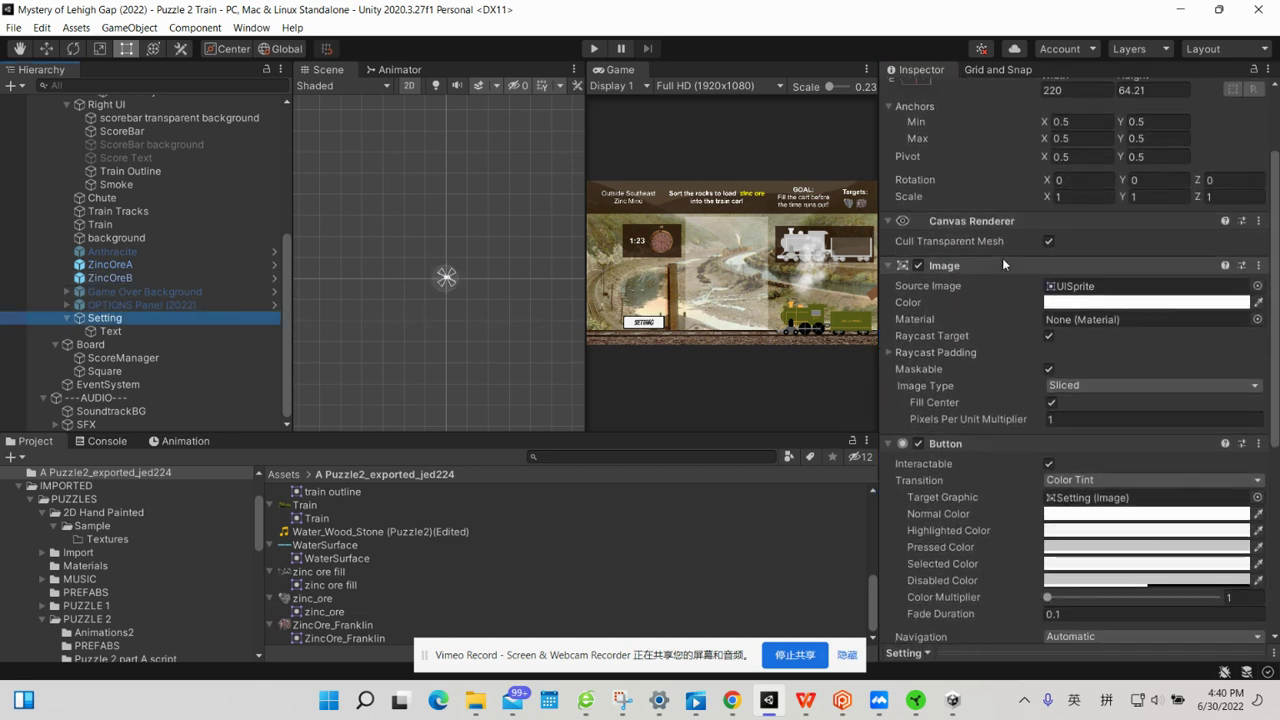
{"action": "scroll", "coordinate": [997, 382], "scroll_direction": "down", "scroll_amount": 2}
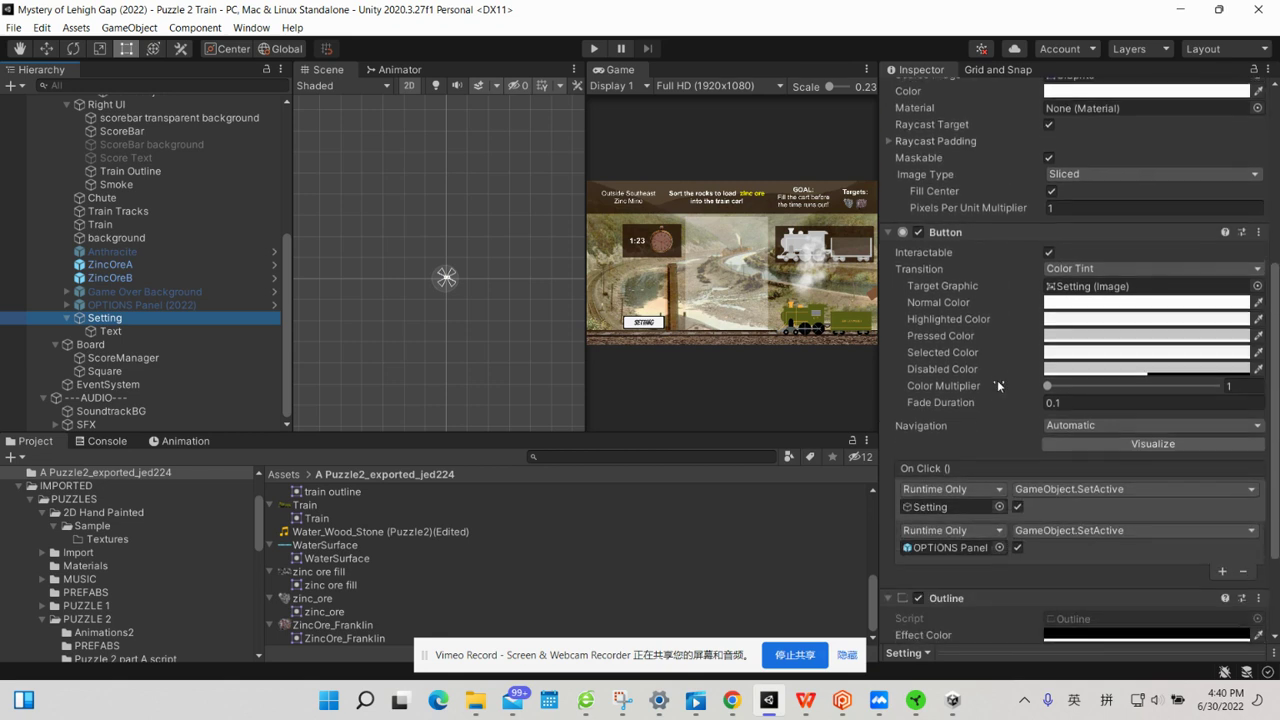
{"action": "scroll", "coordinate": [997, 382], "scroll_direction": "down", "scroll_amount": 3}
{"action": "scroll", "coordinate": [997, 380], "scroll_direction": "down", "scroll_amount": 2}
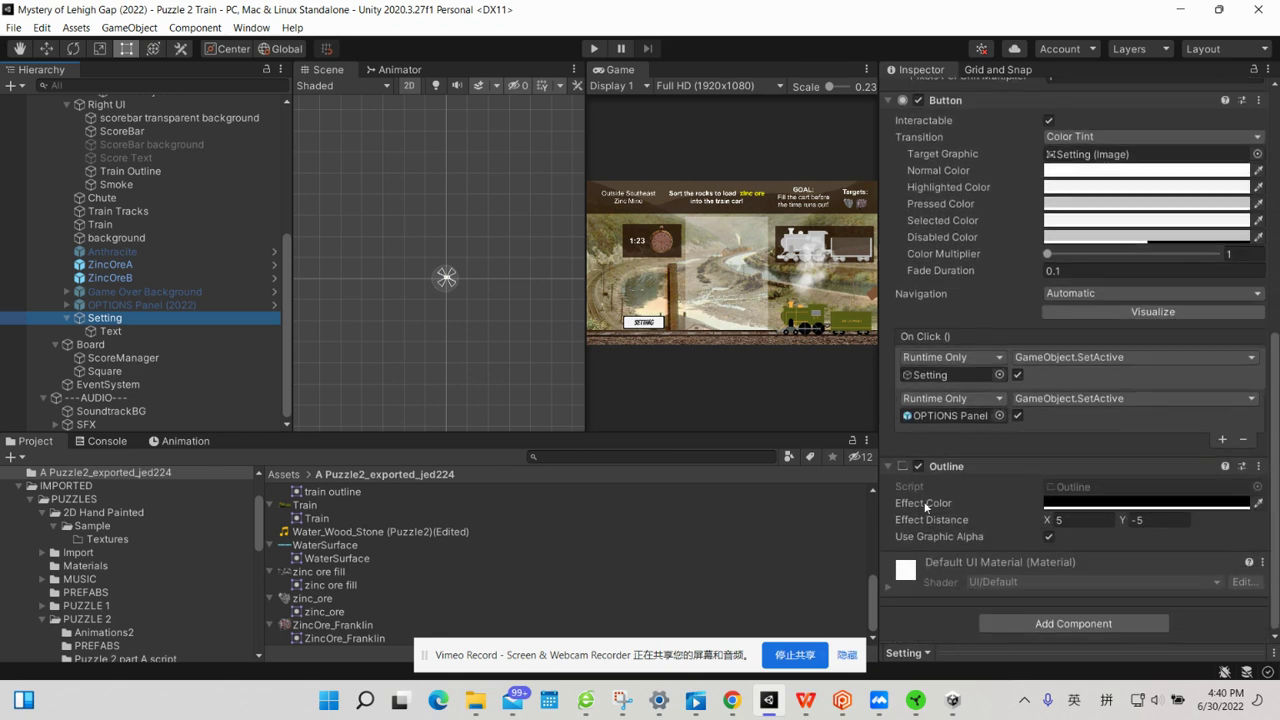
{"action": "left_click", "coordinate": [117, 335]}
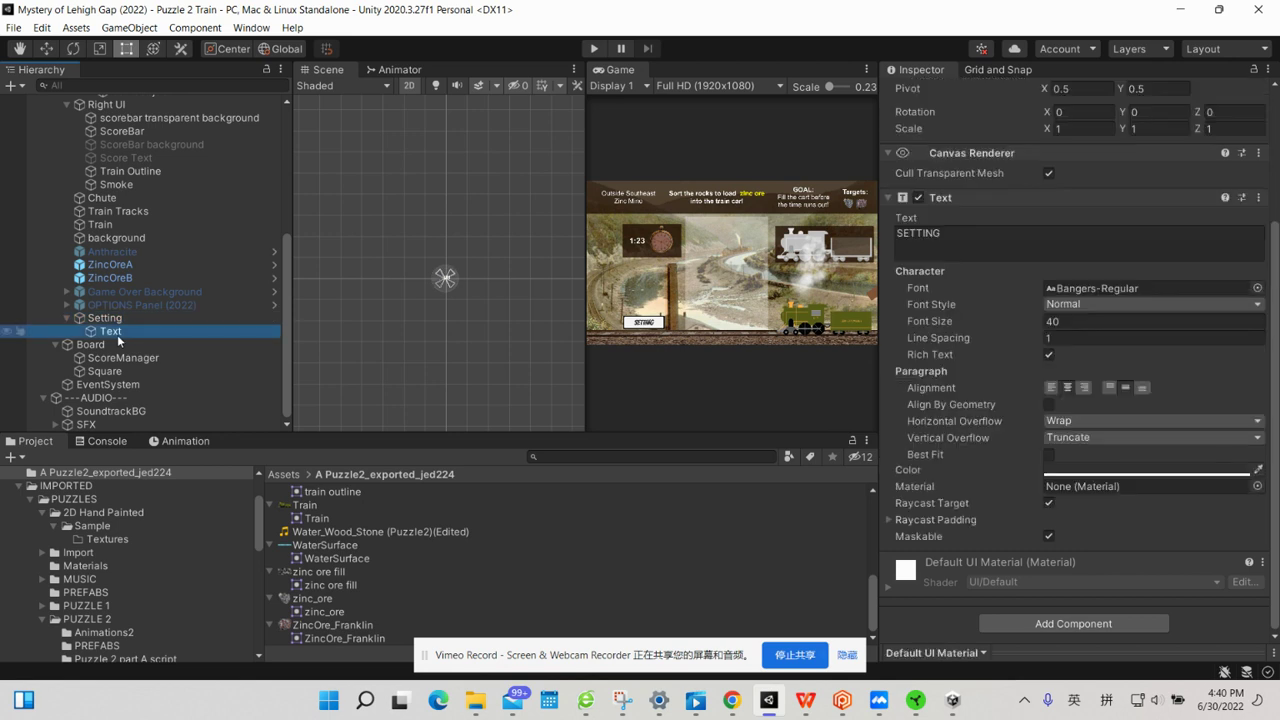
Select Board and ping its Board2A script and the Train object set as Boat.
{"action": "left_click", "coordinate": [118, 346]}
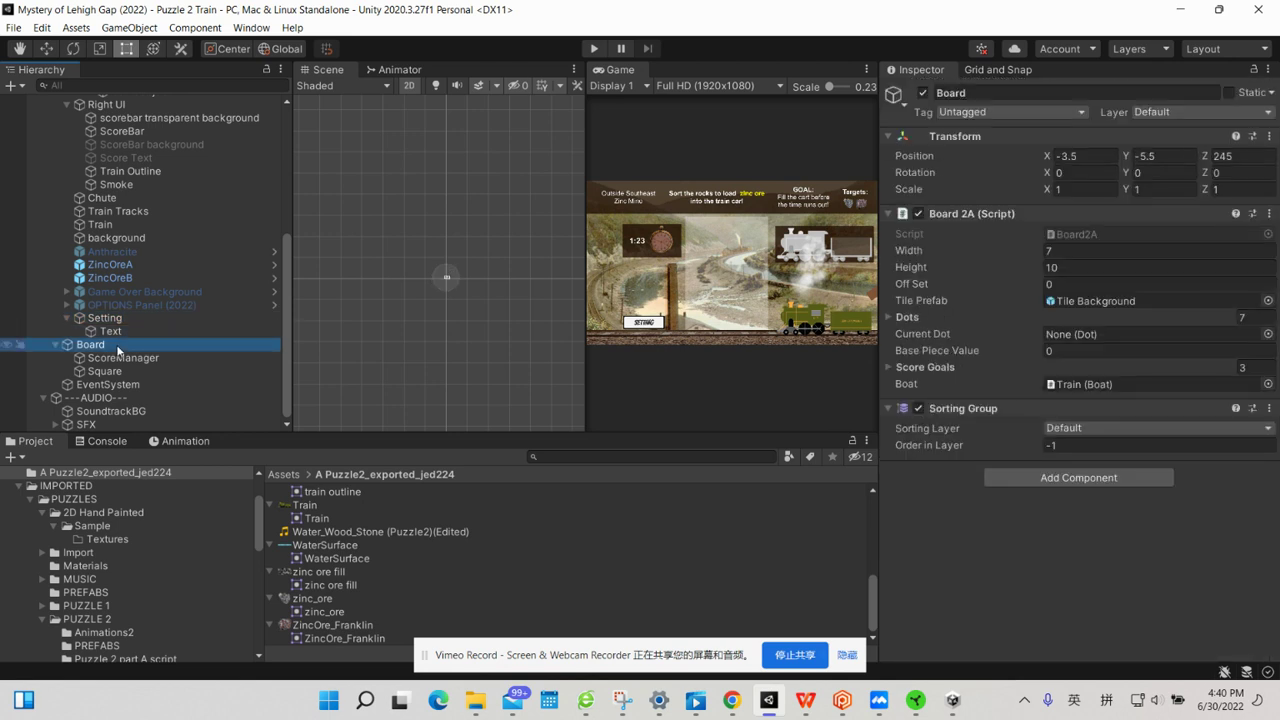
{"action": "left_click", "coordinate": [1069, 237]}
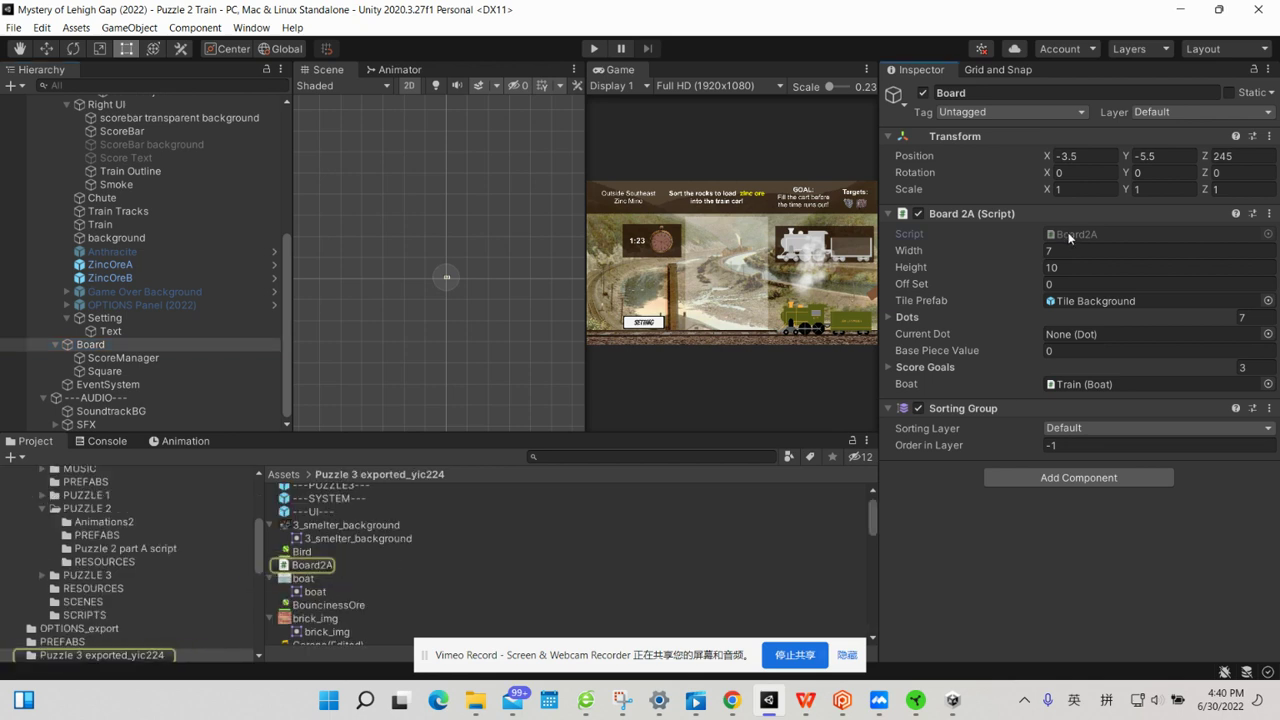
{"action": "left_click", "coordinate": [1073, 388]}
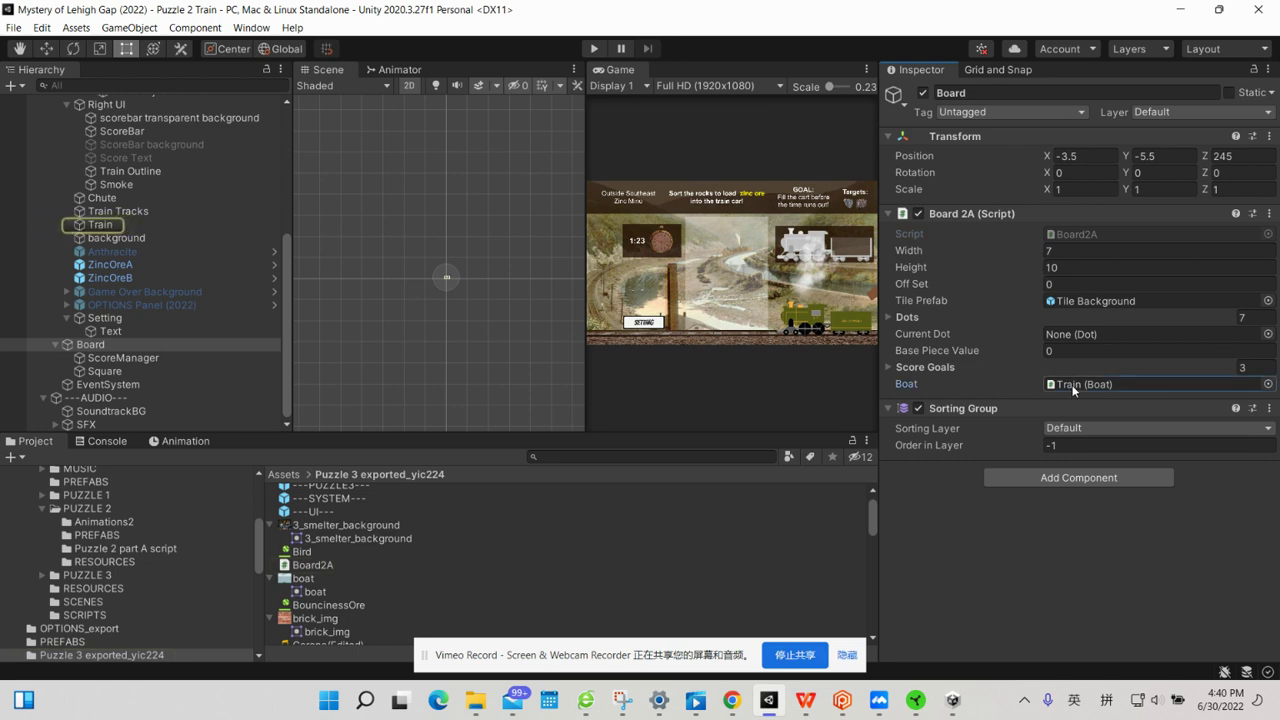
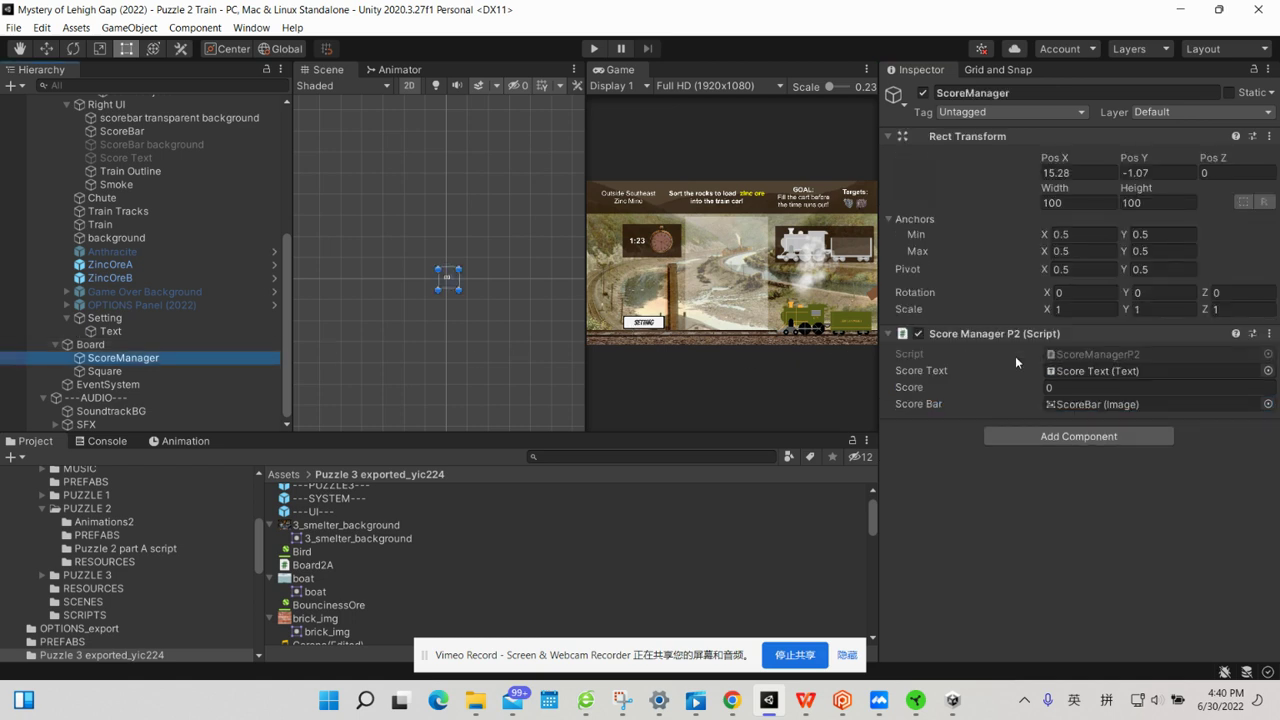
Inspect ScoreManager, Square, EventSystem, ---AUDIO--- and SoundtrackBG, then ping SoundtrackBG's Water_Wood_Stone clip in the Project.
{"action": "left_click", "coordinate": [1092, 353]}
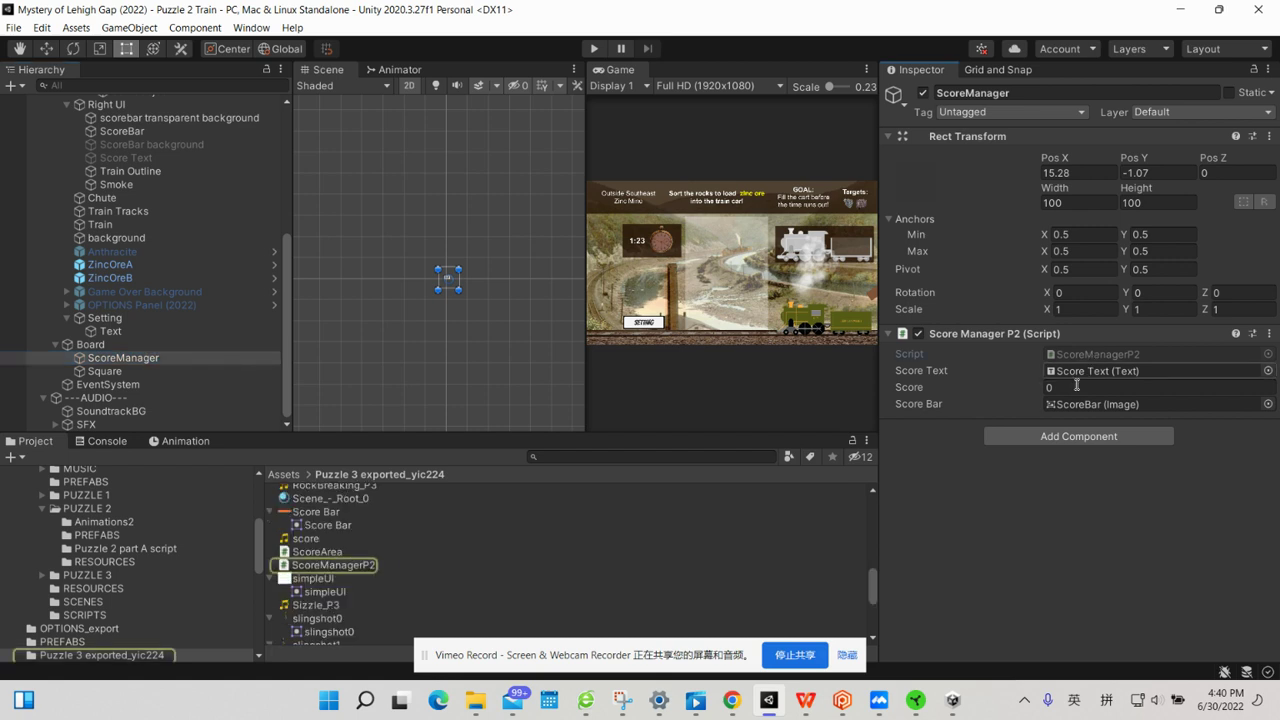
{"action": "left_click", "coordinate": [154, 371]}
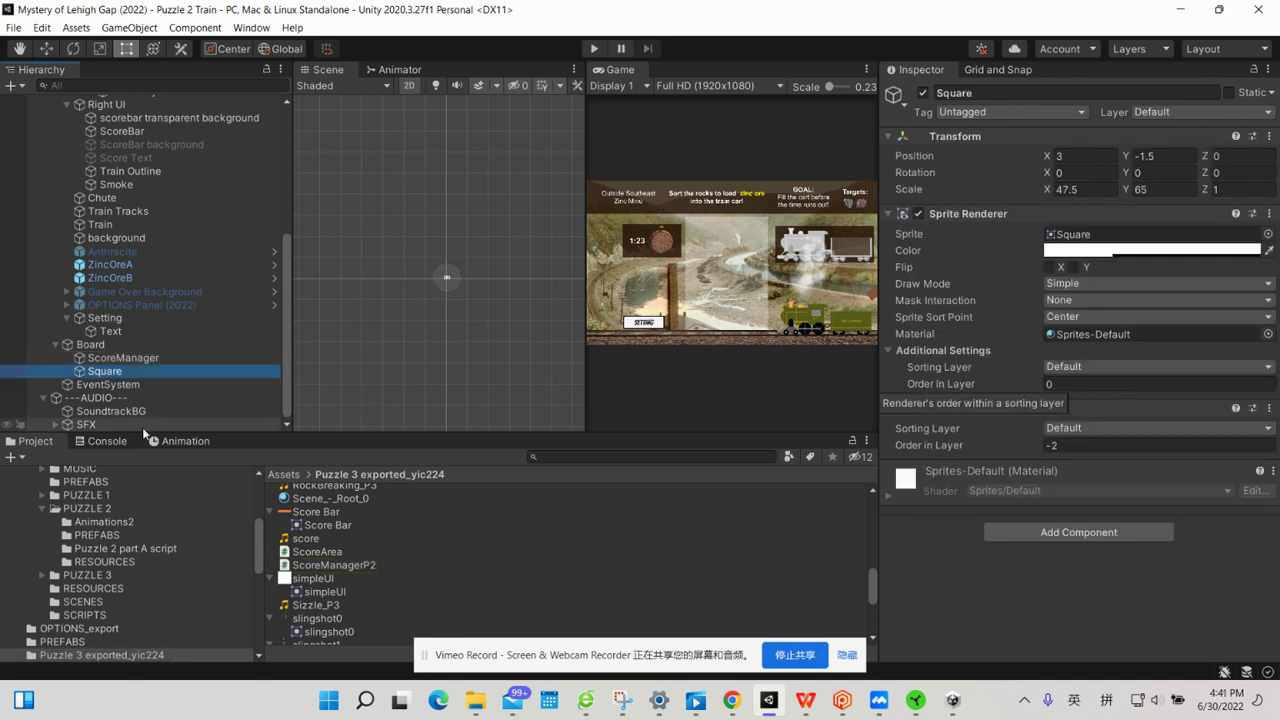
{"action": "left_click", "coordinate": [108, 385]}
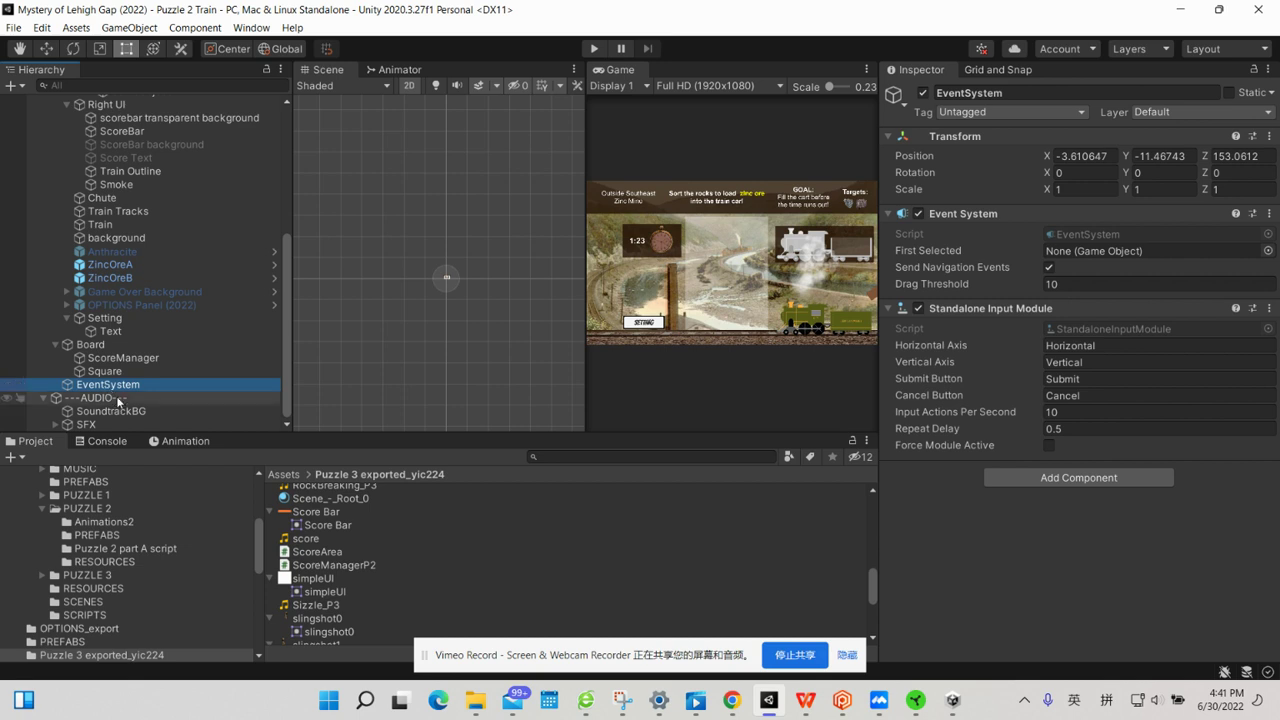
{"action": "left_click", "coordinate": [118, 398]}
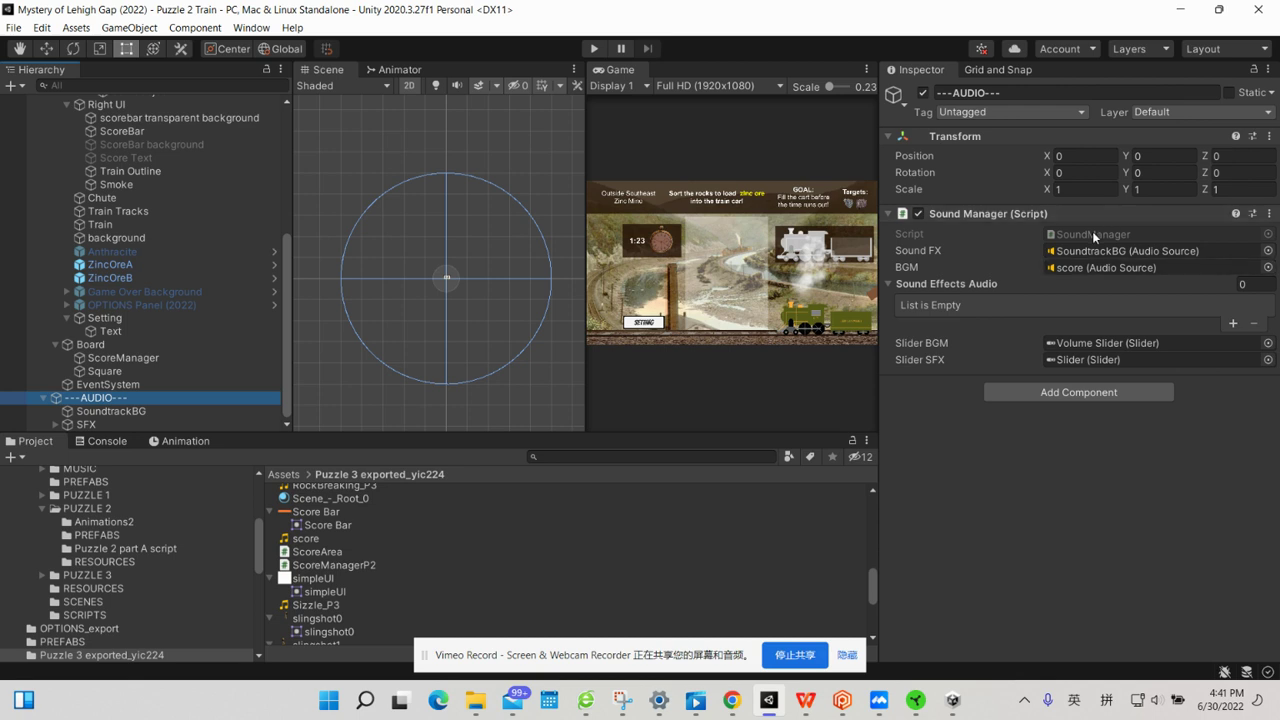
{"action": "left_click", "coordinate": [100, 411]}
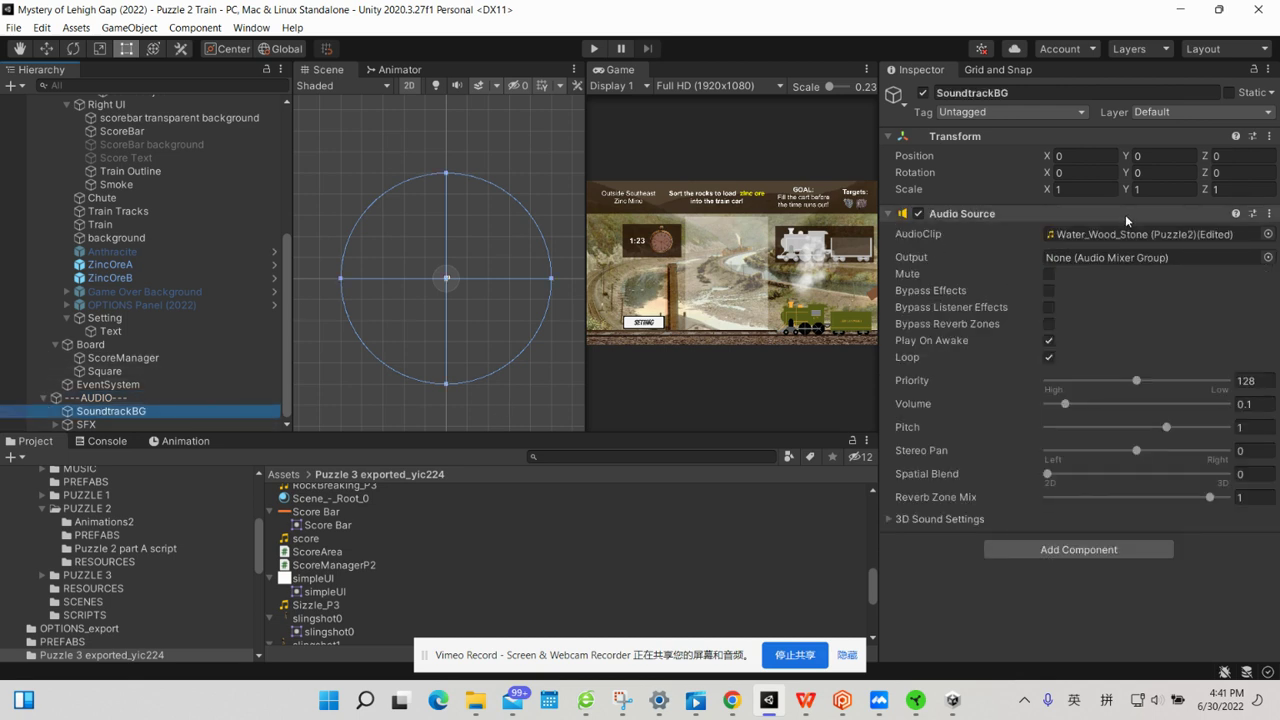
{"action": "left_click", "coordinate": [1115, 232]}
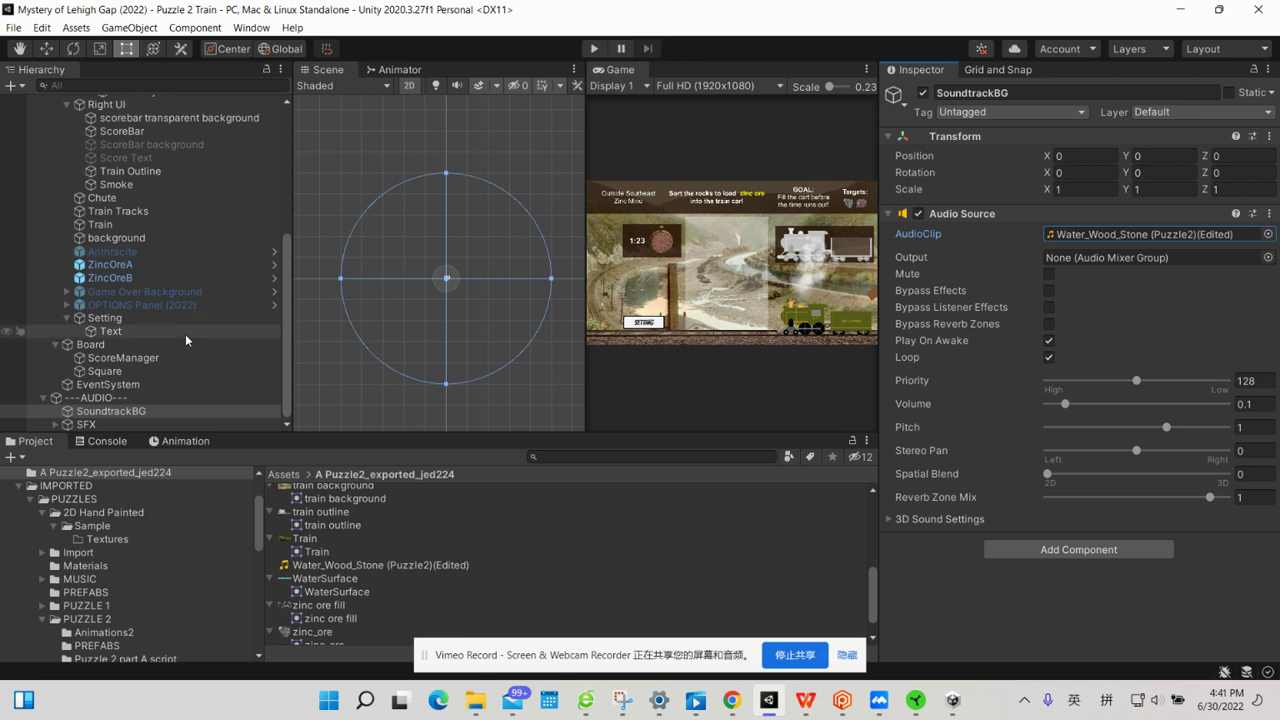
Expand SFX and DestroySoundManager, and inspect the DestroySoundManager and ScoreSoundManager scripts and score source.
{"action": "left_click", "coordinate": [88, 424]}
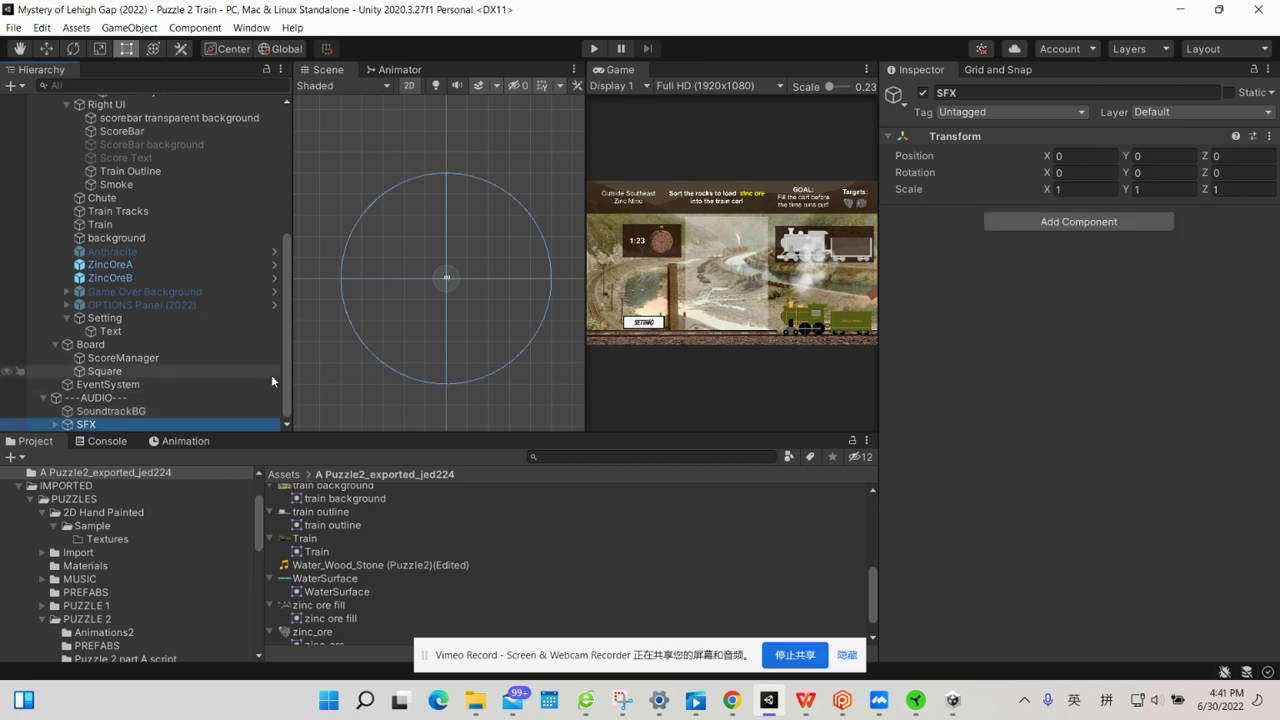
{"action": "left_click", "coordinate": [54, 424]}
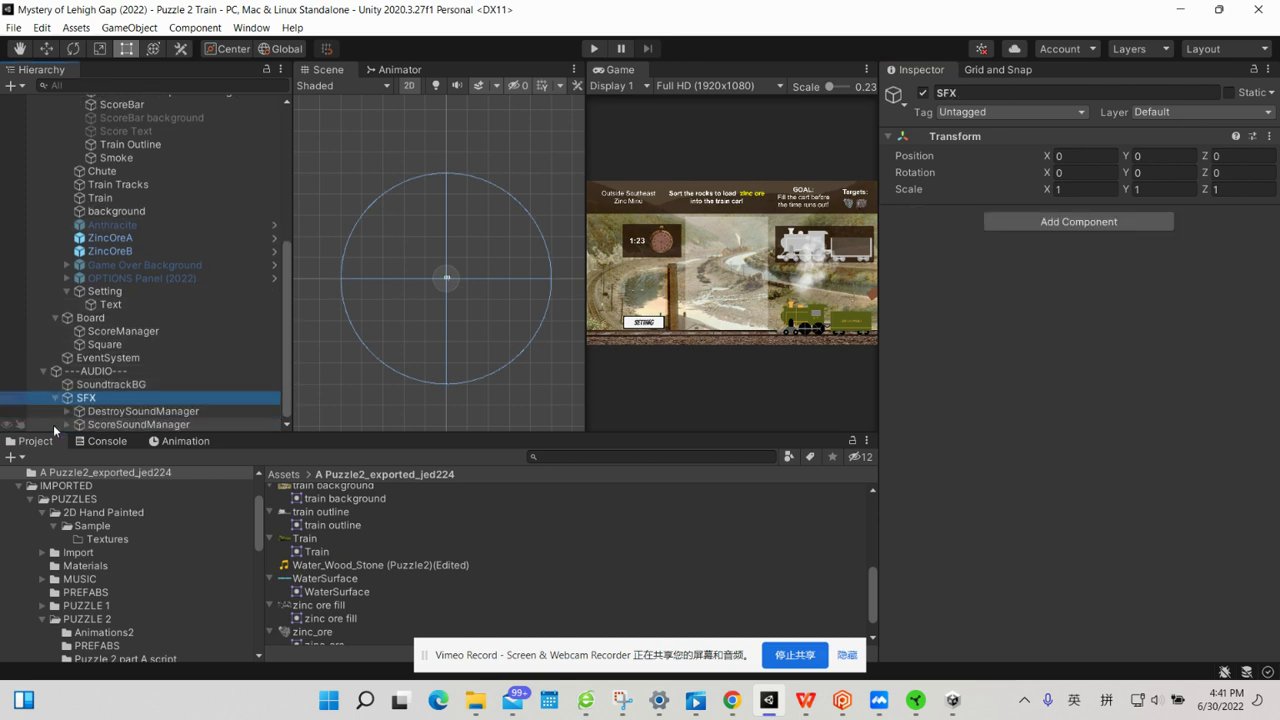
{"action": "left_click", "coordinate": [92, 412]}
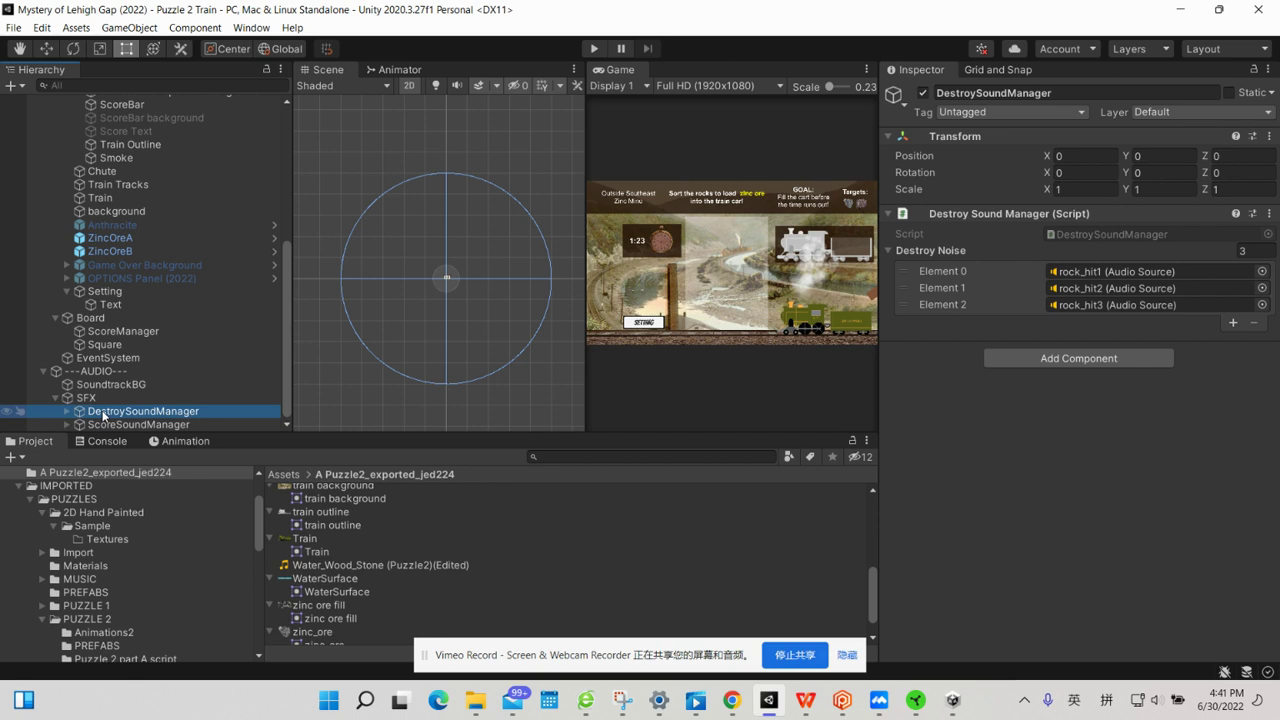
{"action": "left_click", "coordinate": [65, 410]}
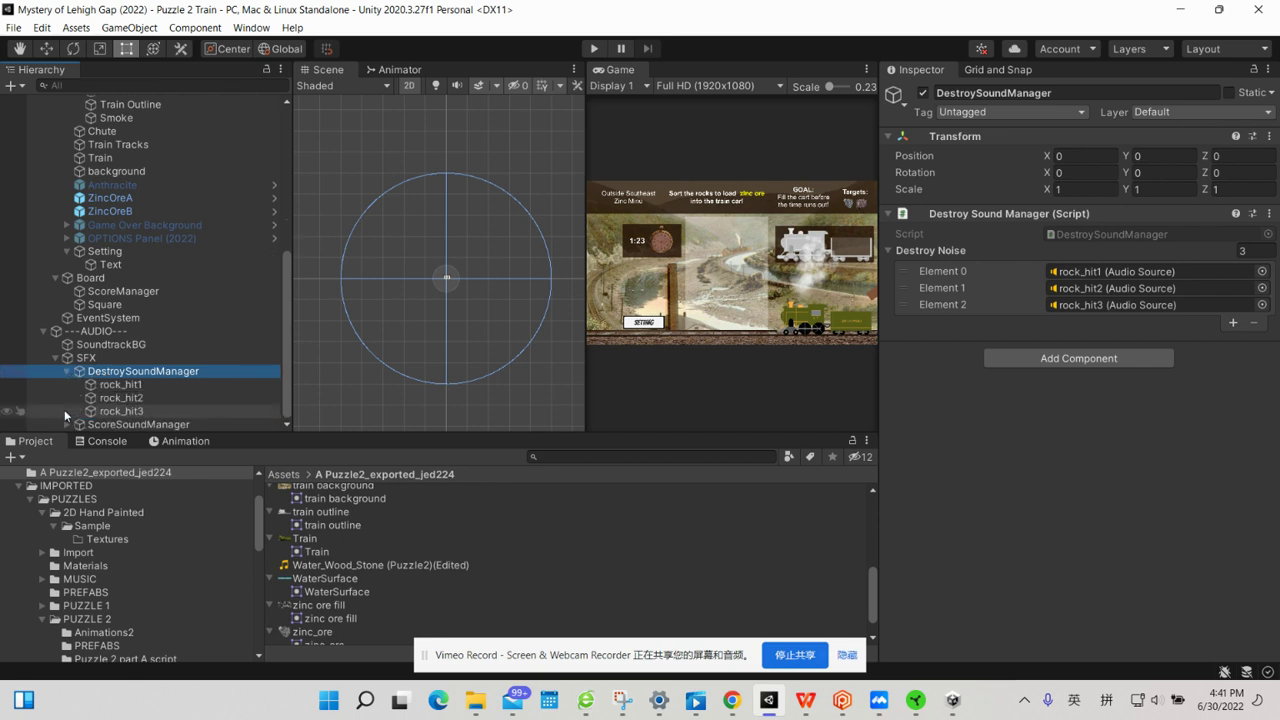
{"action": "left_click", "coordinate": [129, 213]}
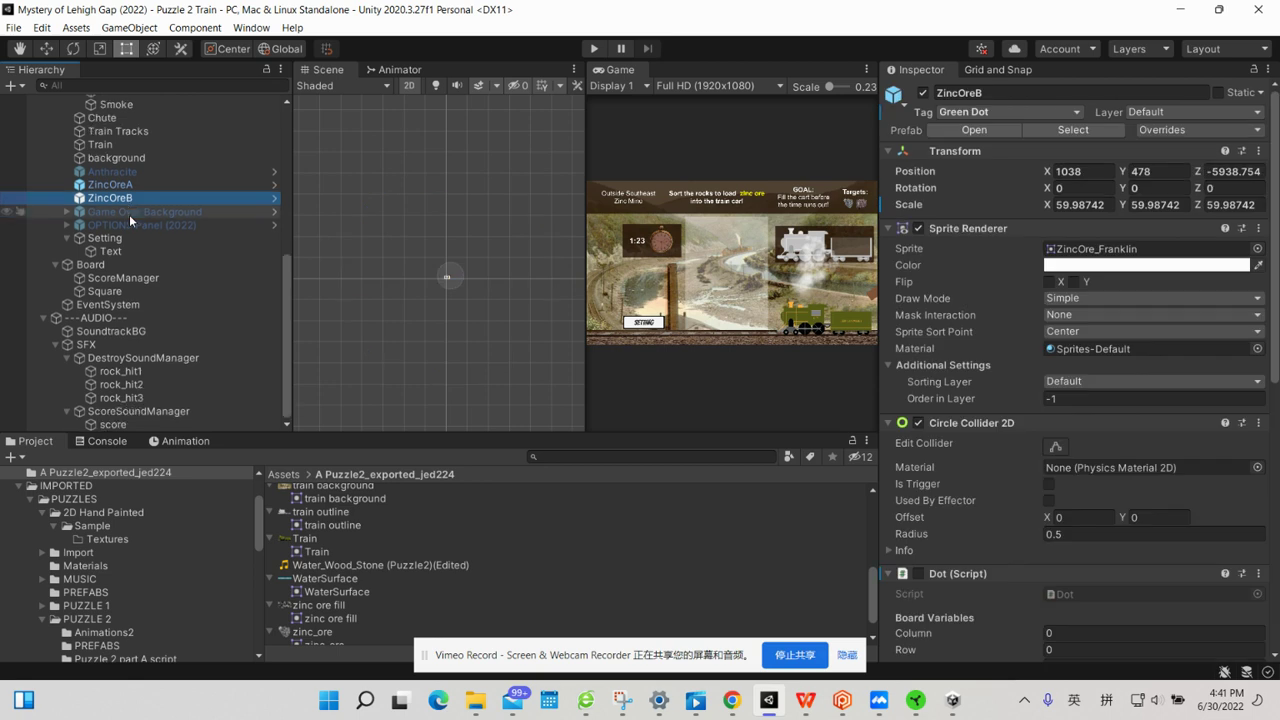
{"action": "left_click", "coordinate": [117, 424]}
{"action": "left_click", "coordinate": [128, 410]}
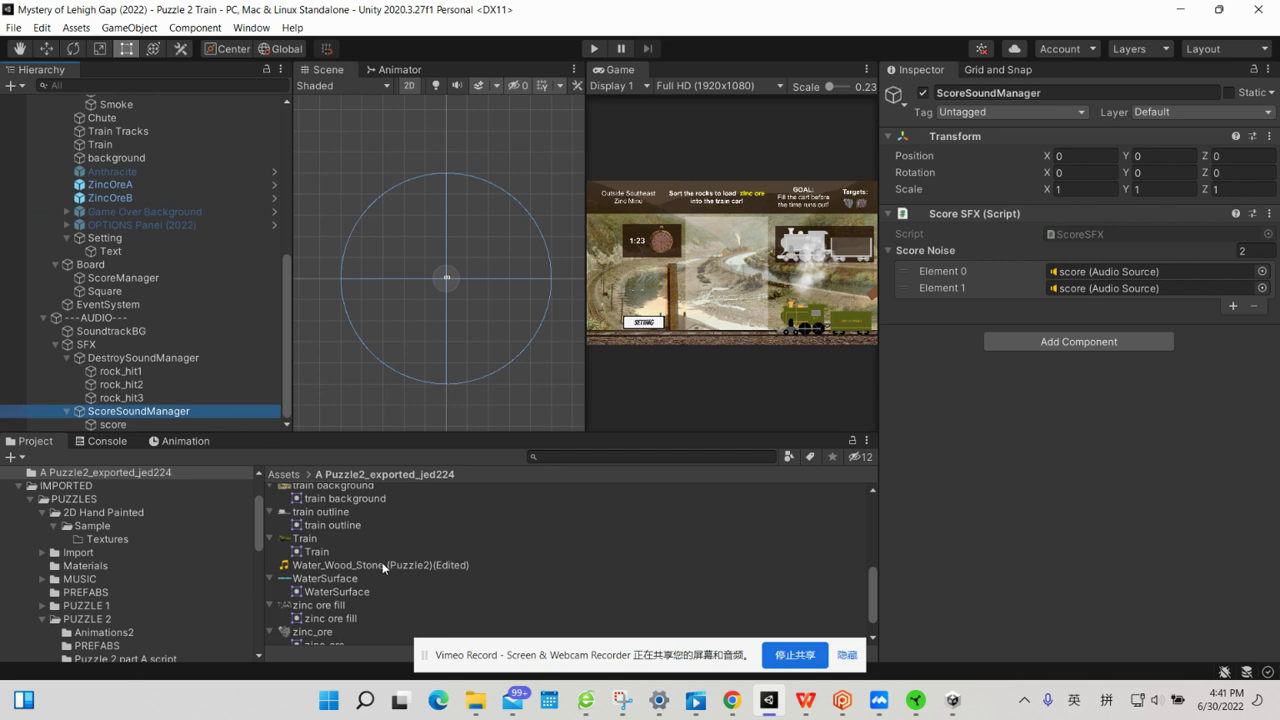
Select Board to view its Board 2A script: 7-by-10 grid, Tile Background prefab, Train as boat.
{"action": "scroll", "coordinate": [383, 568], "scroll_direction": "up", "scroll_amount": 1}
{"action": "scroll", "coordinate": [383, 568], "scroll_direction": "up", "scroll_amount": 2}
{"action": "scroll", "coordinate": [383, 568], "scroll_direction": "up", "scroll_amount": 2}
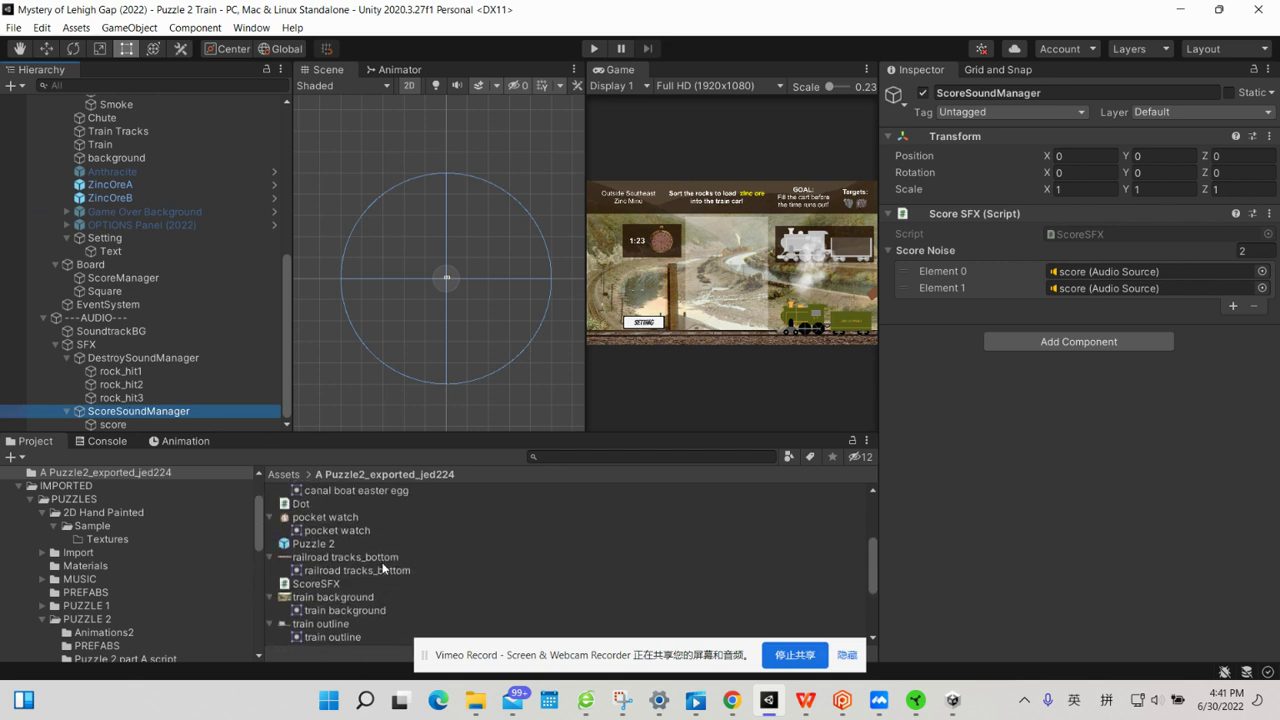
{"action": "scroll", "coordinate": [383, 568], "scroll_direction": "up", "scroll_amount": 1}
{"action": "scroll", "coordinate": [382, 562], "scroll_direction": "up", "scroll_amount": 3}
{"action": "scroll", "coordinate": [382, 562], "scroll_direction": "up", "scroll_amount": 1}
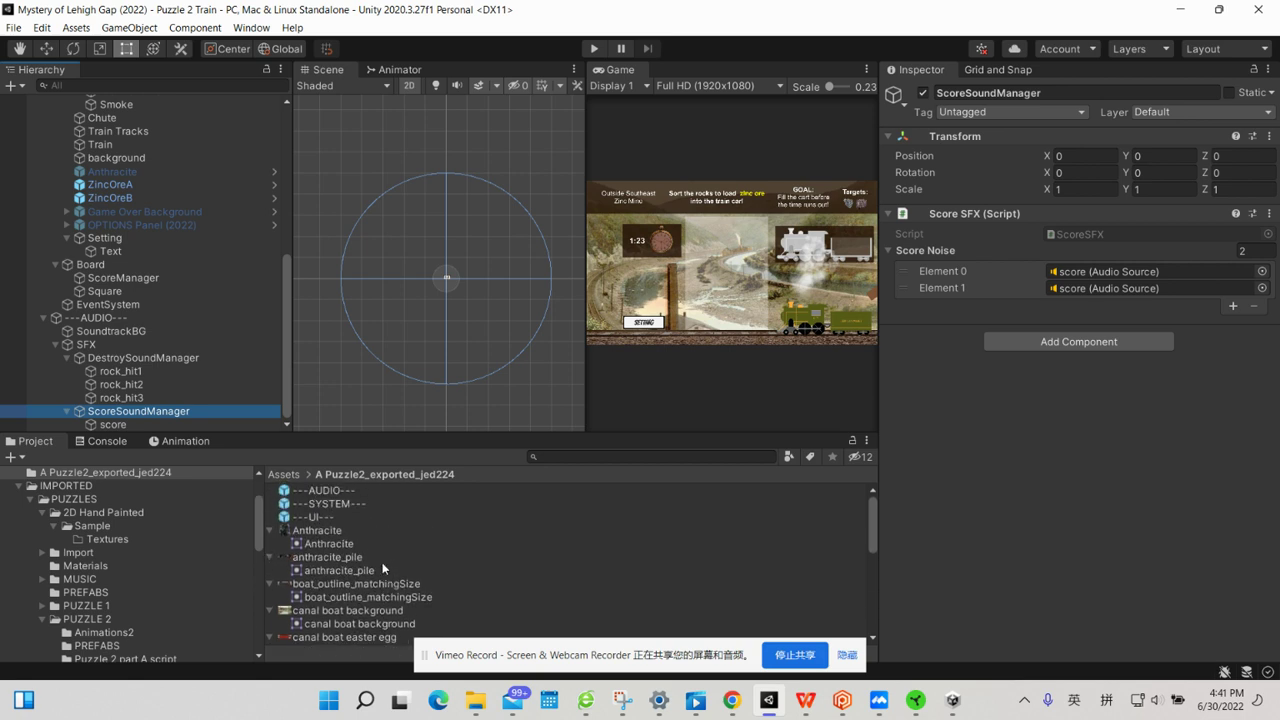
{"action": "scroll", "coordinate": [382, 562], "scroll_direction": "down", "scroll_amount": 5}
{"action": "scroll", "coordinate": [382, 562], "scroll_direction": "down", "scroll_amount": 2}
{"action": "scroll", "coordinate": [383, 568], "scroll_direction": "down", "scroll_amount": 1}
{"action": "scroll", "coordinate": [383, 568], "scroll_direction": "down", "scroll_amount": 1}
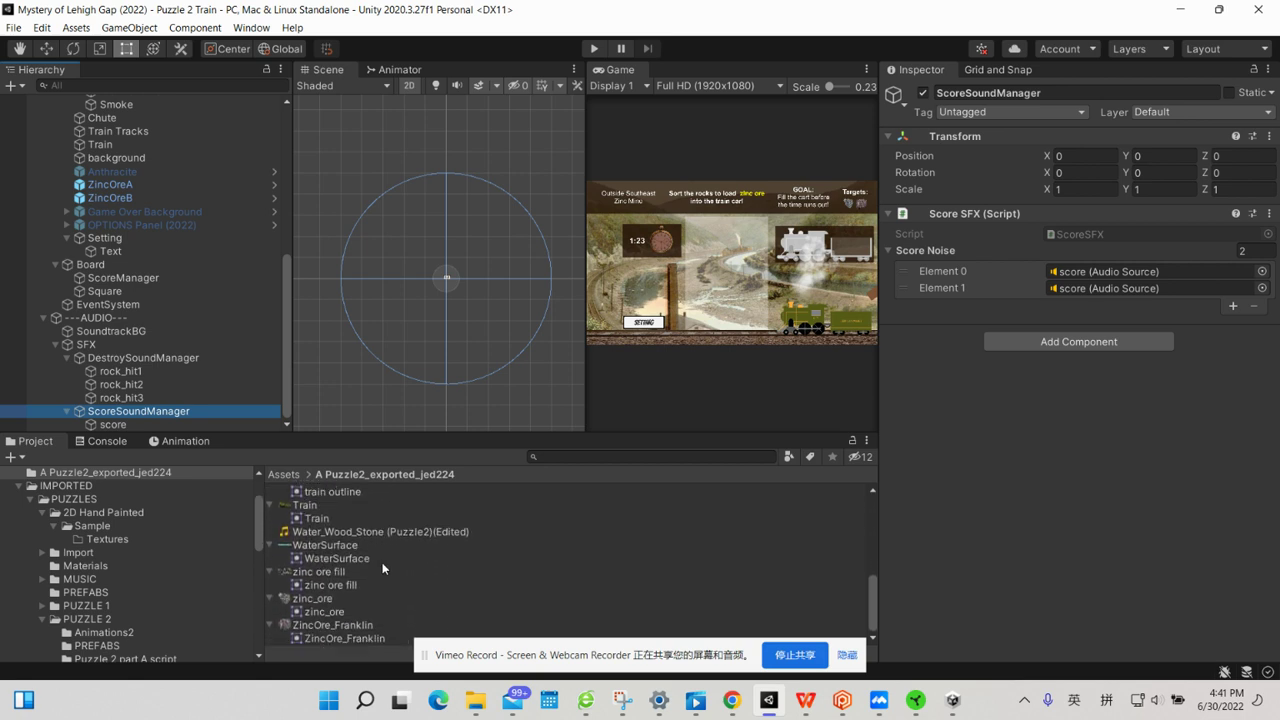
{"action": "scroll", "coordinate": [382, 568], "scroll_direction": "up", "scroll_amount": 2}
{"action": "scroll", "coordinate": [382, 568], "scroll_direction": "up", "scroll_amount": 1}
{"action": "scroll", "coordinate": [382, 568], "scroll_direction": "up", "scroll_amount": 2}
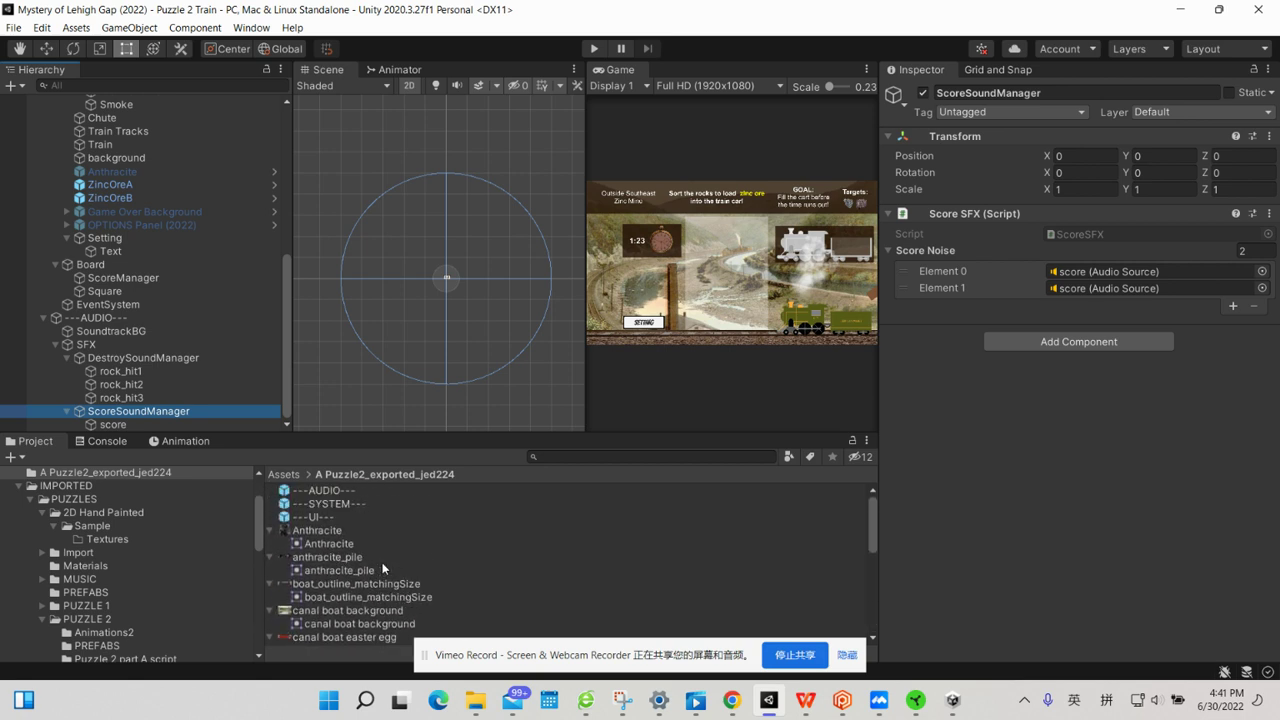
{"action": "scroll", "coordinate": [382, 568], "scroll_direction": "down", "scroll_amount": 2}
{"action": "scroll", "coordinate": [382, 562], "scroll_direction": "down", "scroll_amount": 5}
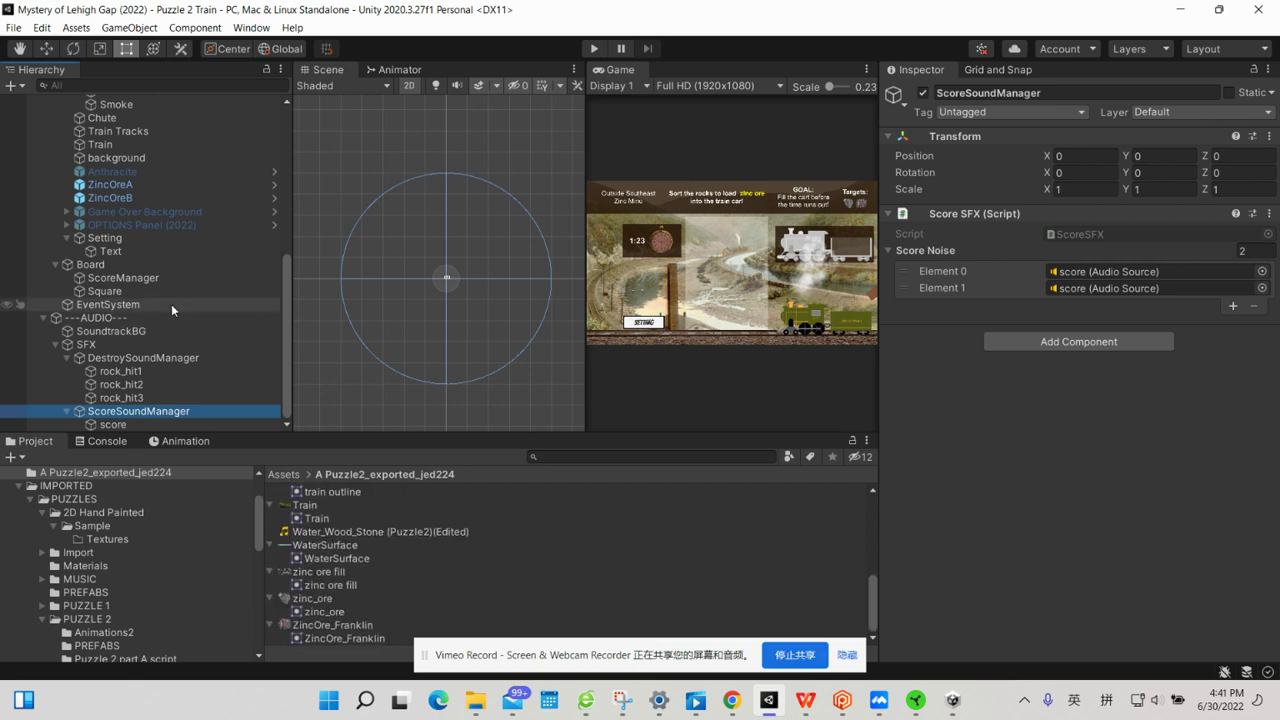
{"action": "scroll", "coordinate": [171, 304], "scroll_direction": "up", "scroll_amount": 1}
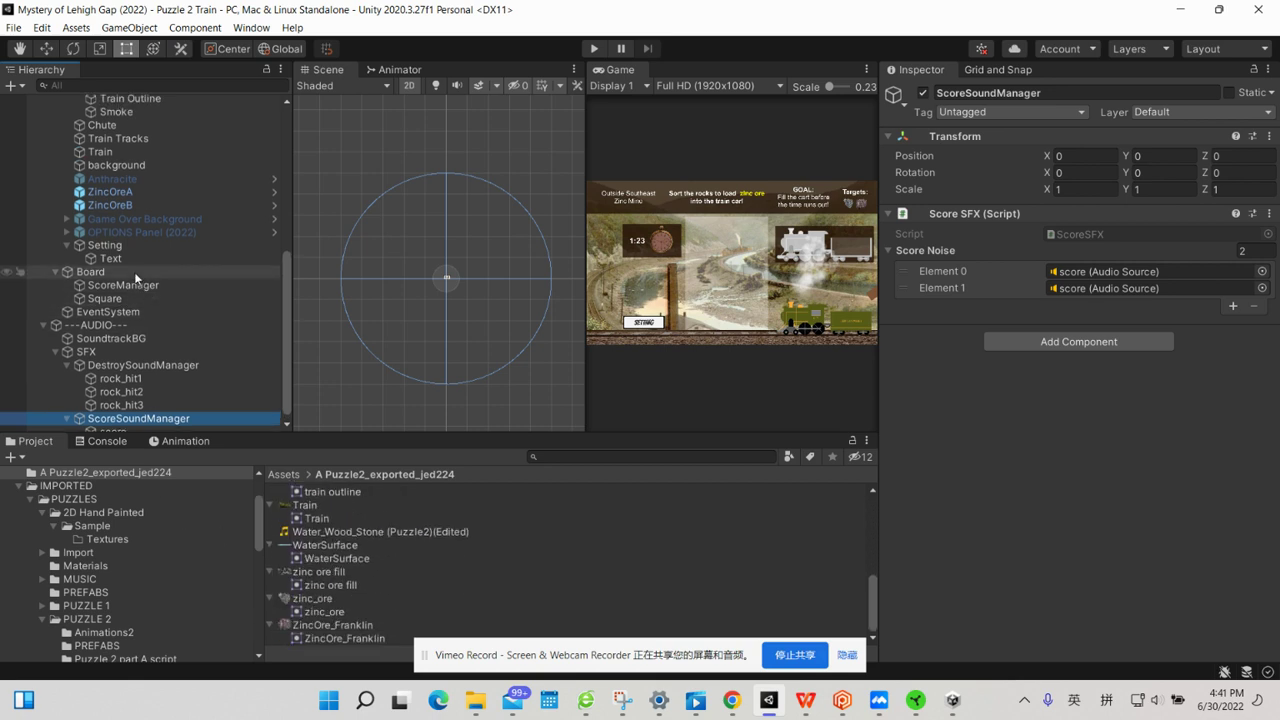
{"action": "left_click", "coordinate": [134, 272]}
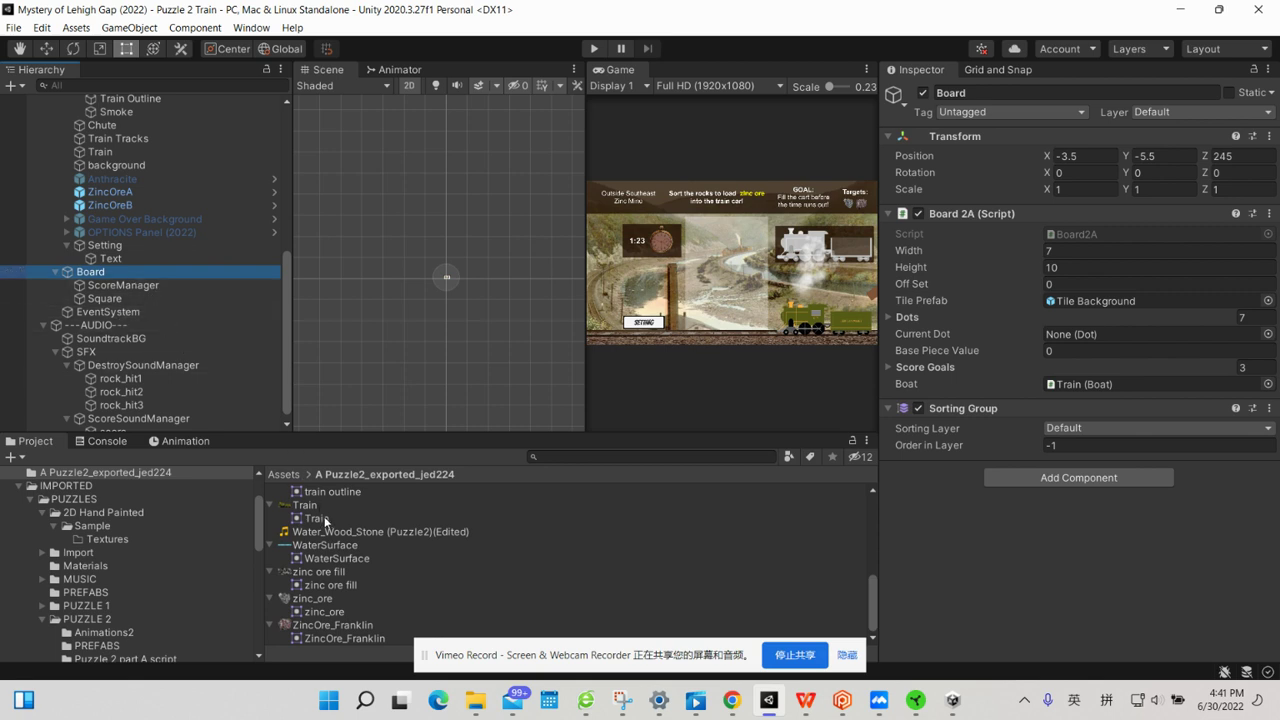
Inspect SoundtrackBG, SFX, EventSystem and Board in turn, then scroll up the Hierarchy toward Train.
{"action": "scroll", "coordinate": [325, 521], "scroll_direction": "up", "scroll_amount": 3}
{"action": "scroll", "coordinate": [325, 521], "scroll_direction": "up", "scroll_amount": 3}
{"action": "scroll", "coordinate": [325, 521], "scroll_direction": "up", "scroll_amount": 3}
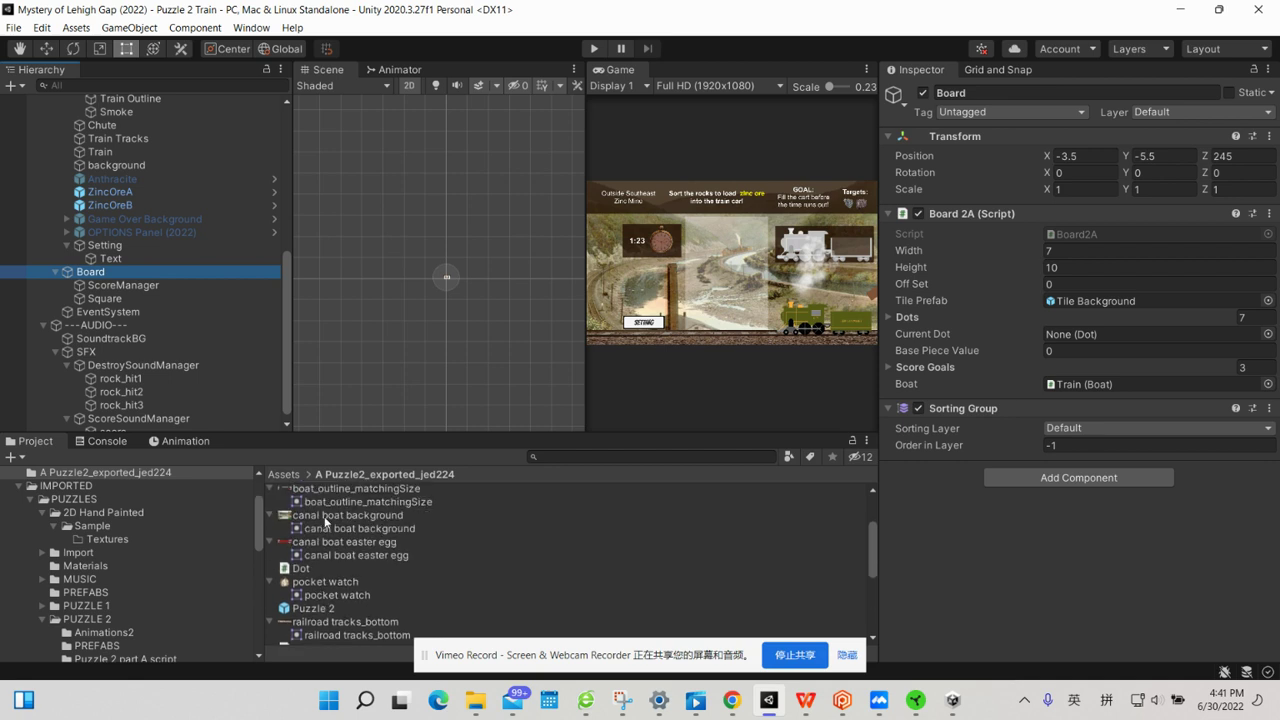
{"action": "scroll", "coordinate": [325, 521], "scroll_direction": "down", "scroll_amount": 6}
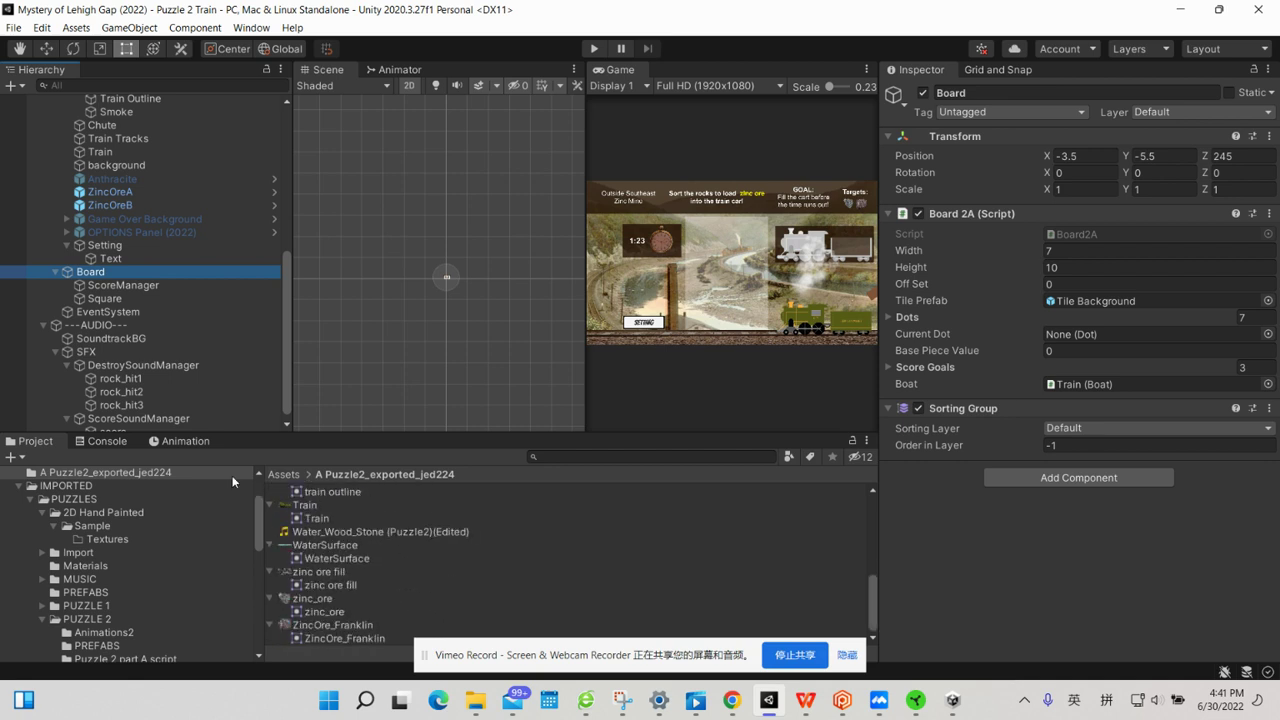
{"action": "left_click", "coordinate": [108, 338]}
{"action": "left_click", "coordinate": [106, 351]}
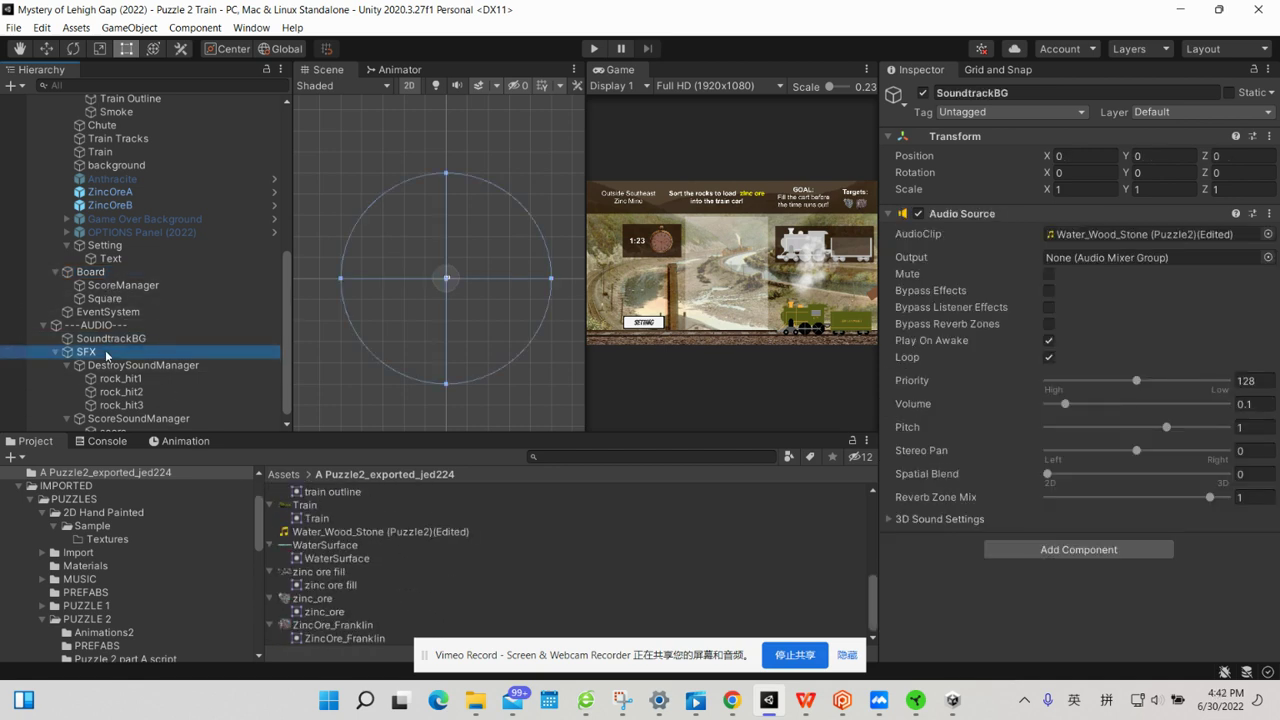
{"action": "left_click", "coordinate": [108, 312]}
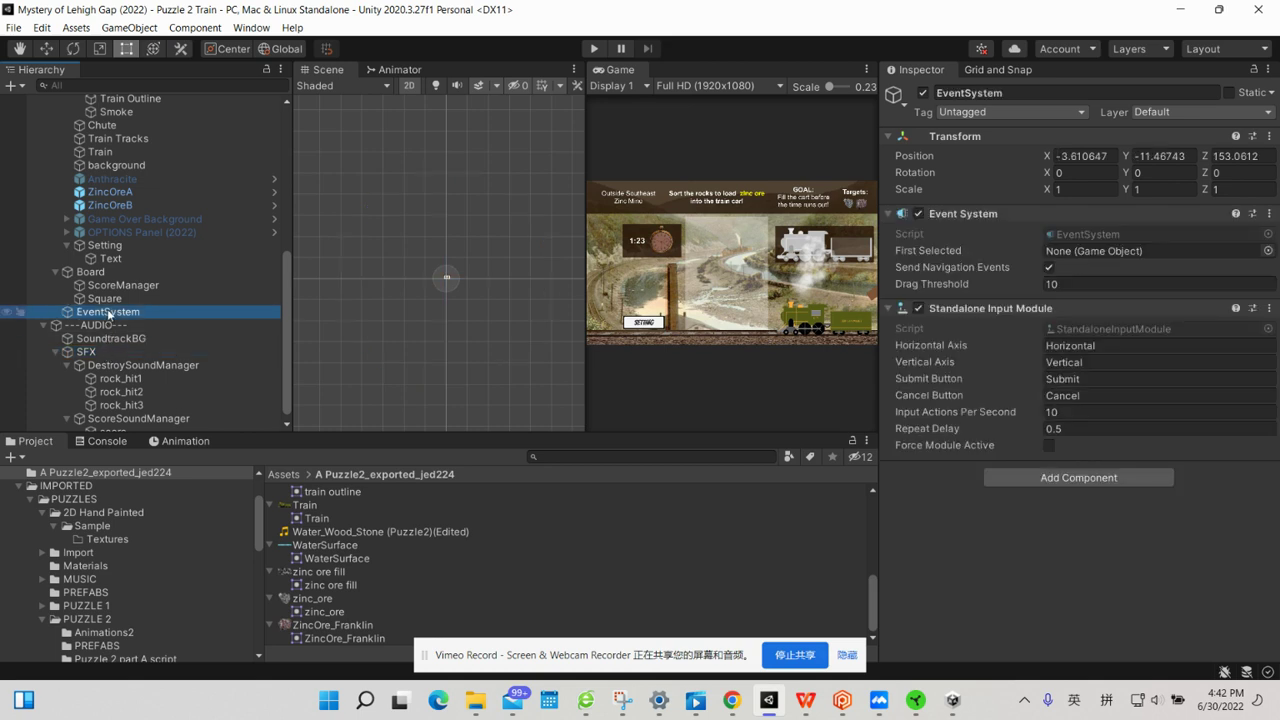
{"action": "left_click", "coordinate": [105, 273]}
{"action": "scroll", "coordinate": [104, 283], "scroll_direction": "up", "scroll_amount": 1}
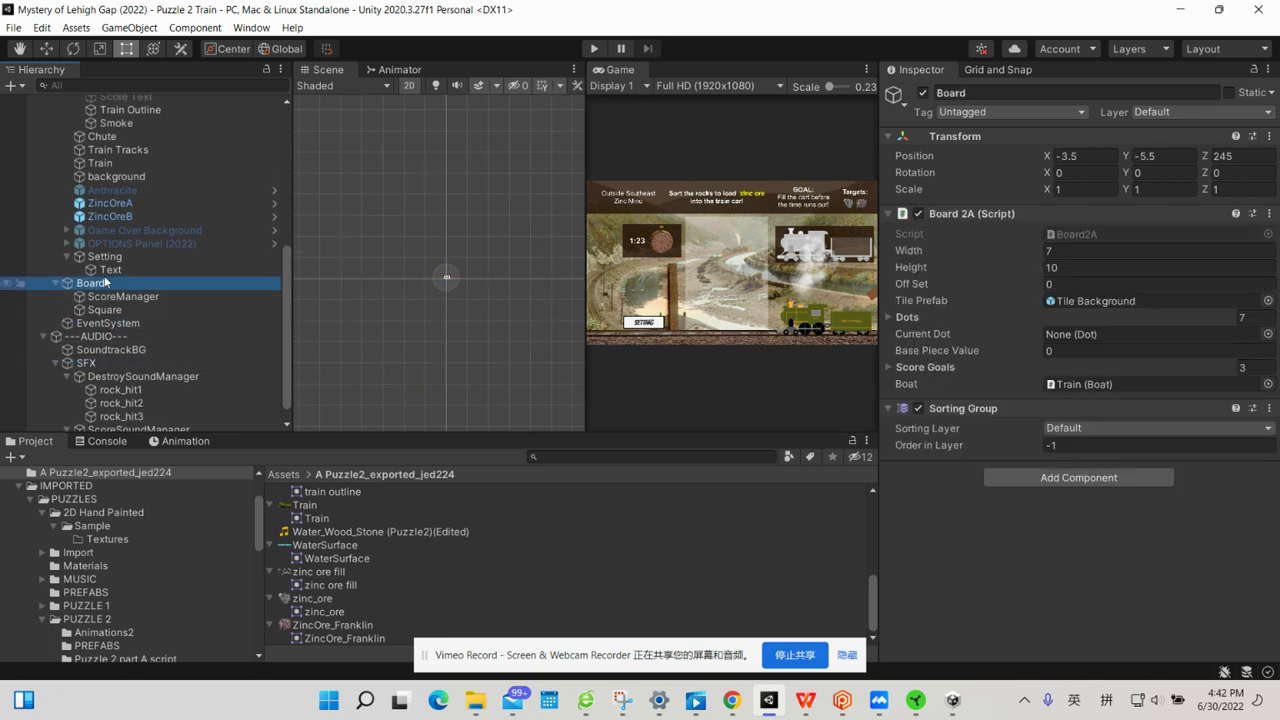
{"action": "scroll", "coordinate": [105, 283], "scroll_direction": "up", "scroll_amount": 3}
Select Train and scroll its Inspector to the Boat script settings.
{"action": "left_click", "coordinate": [101, 199]}
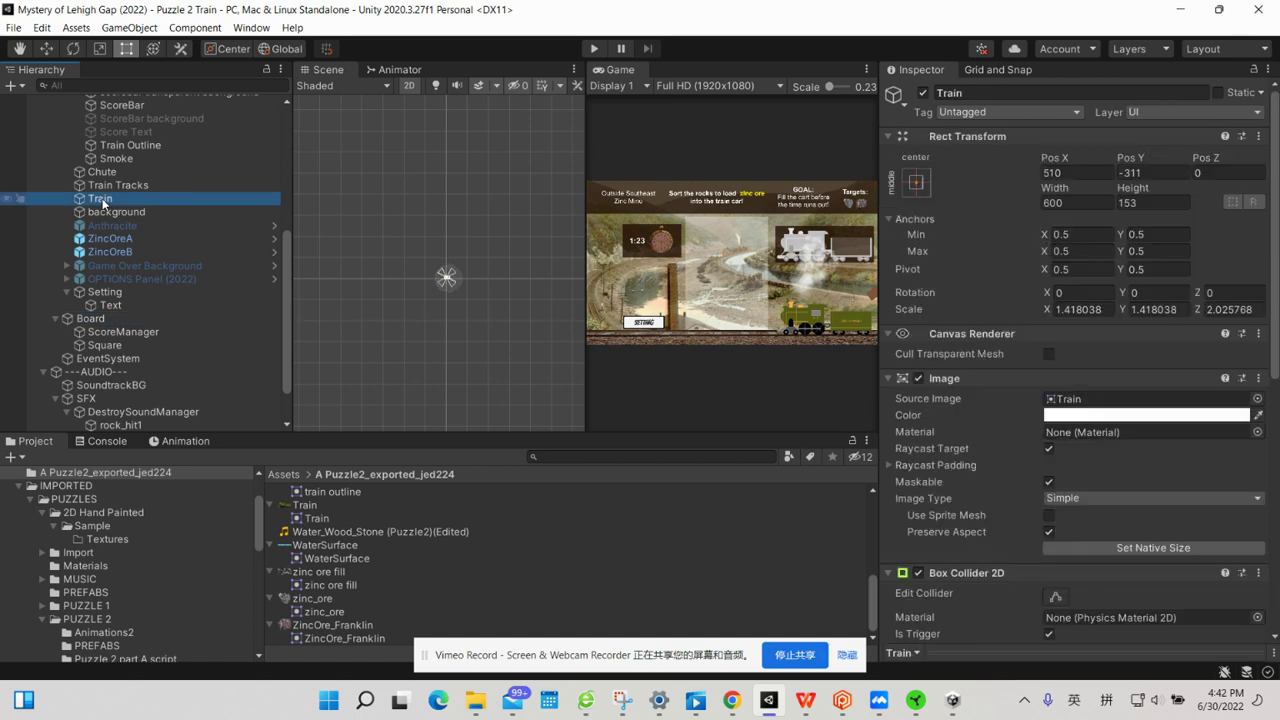
{"action": "scroll", "coordinate": [994, 380], "scroll_direction": "down", "scroll_amount": 3}
{"action": "scroll", "coordinate": [994, 383], "scroll_direction": "down", "scroll_amount": 3}
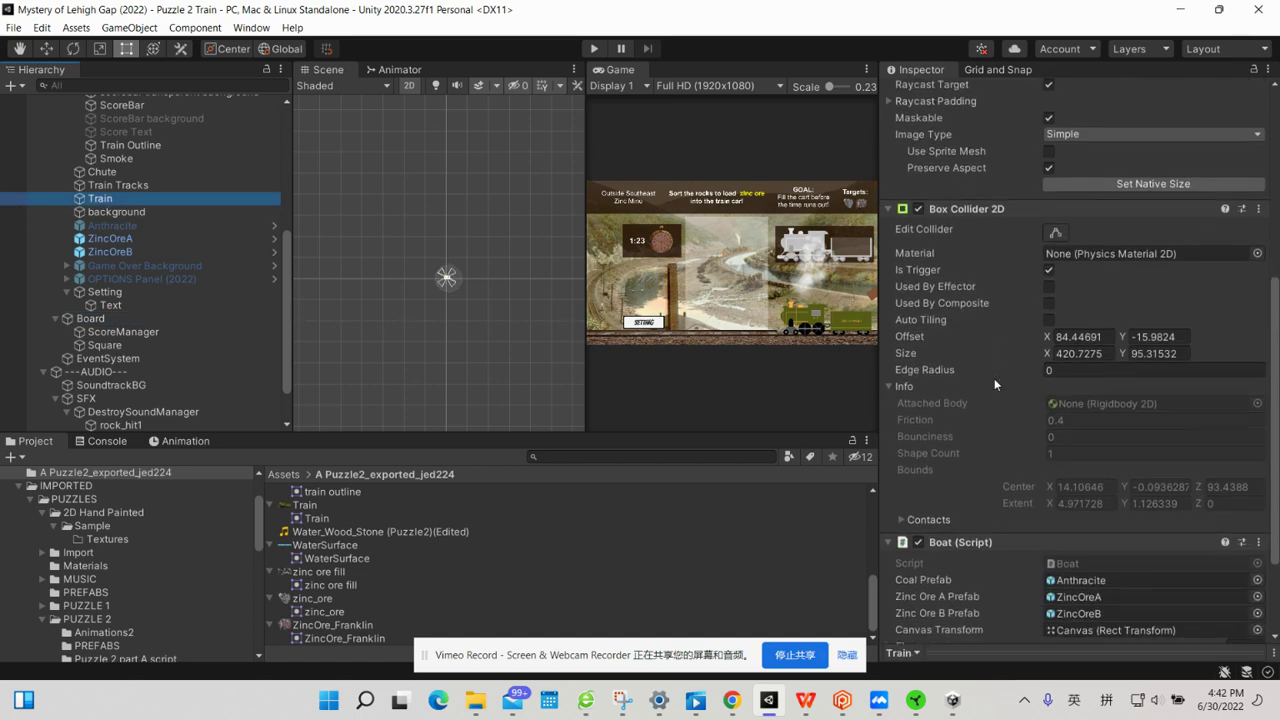
{"action": "scroll", "coordinate": [994, 378], "scroll_direction": "down", "scroll_amount": 1}
{"action": "scroll", "coordinate": [994, 378], "scroll_direction": "down", "scroll_amount": 2}
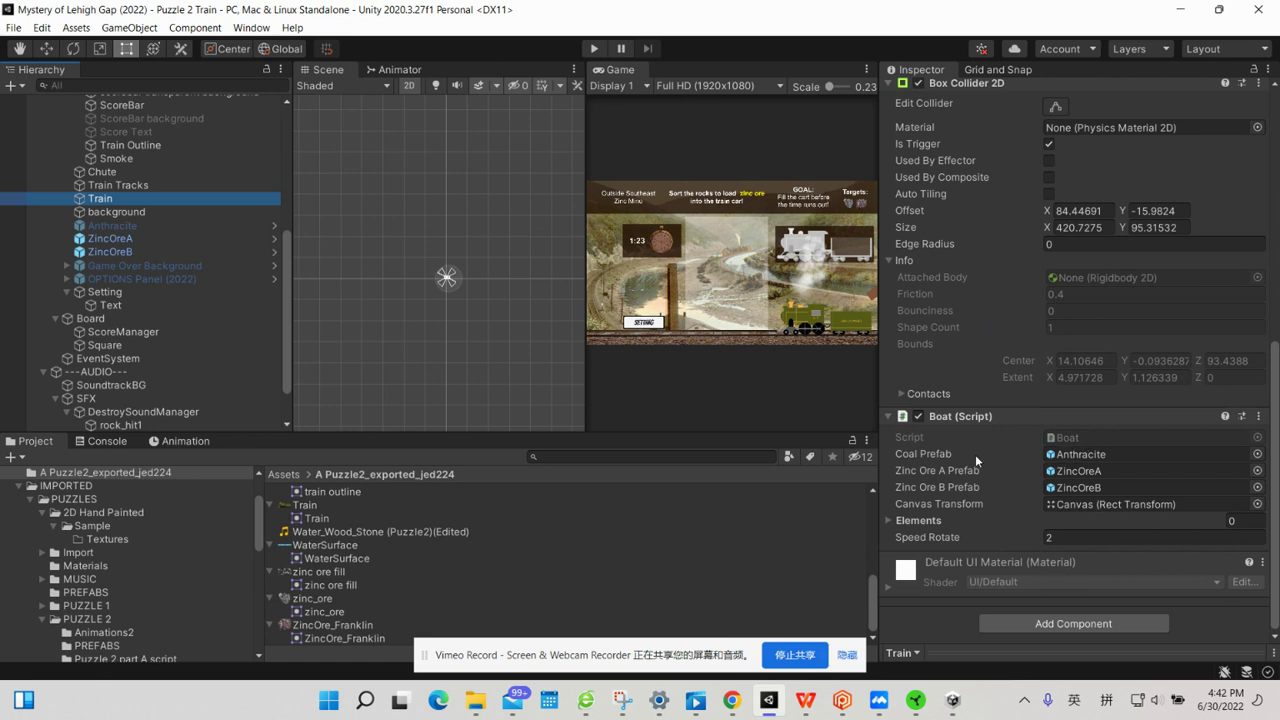
Ping the Boat script in the Project and drag it to another folder.
{"action": "left_click", "coordinate": [1072, 435]}
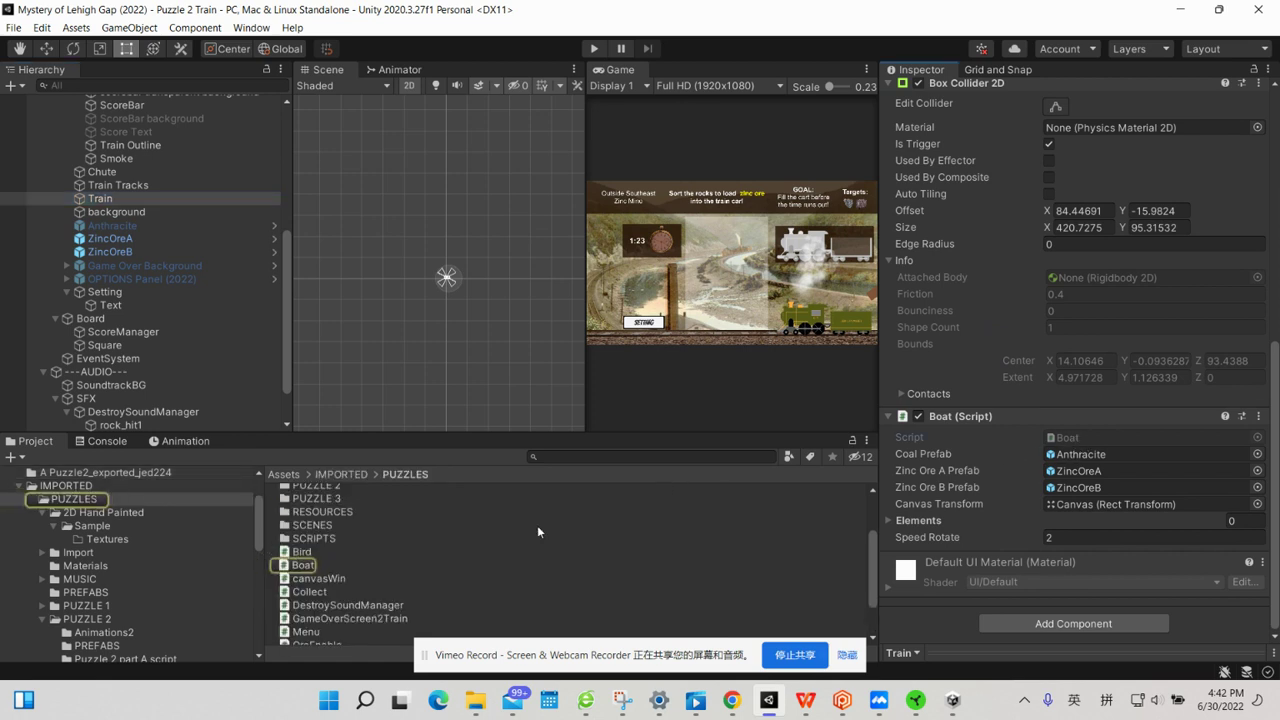
{"action": "left_click_drag", "start_coordinate": [301, 566], "coordinate": [270, 564]}
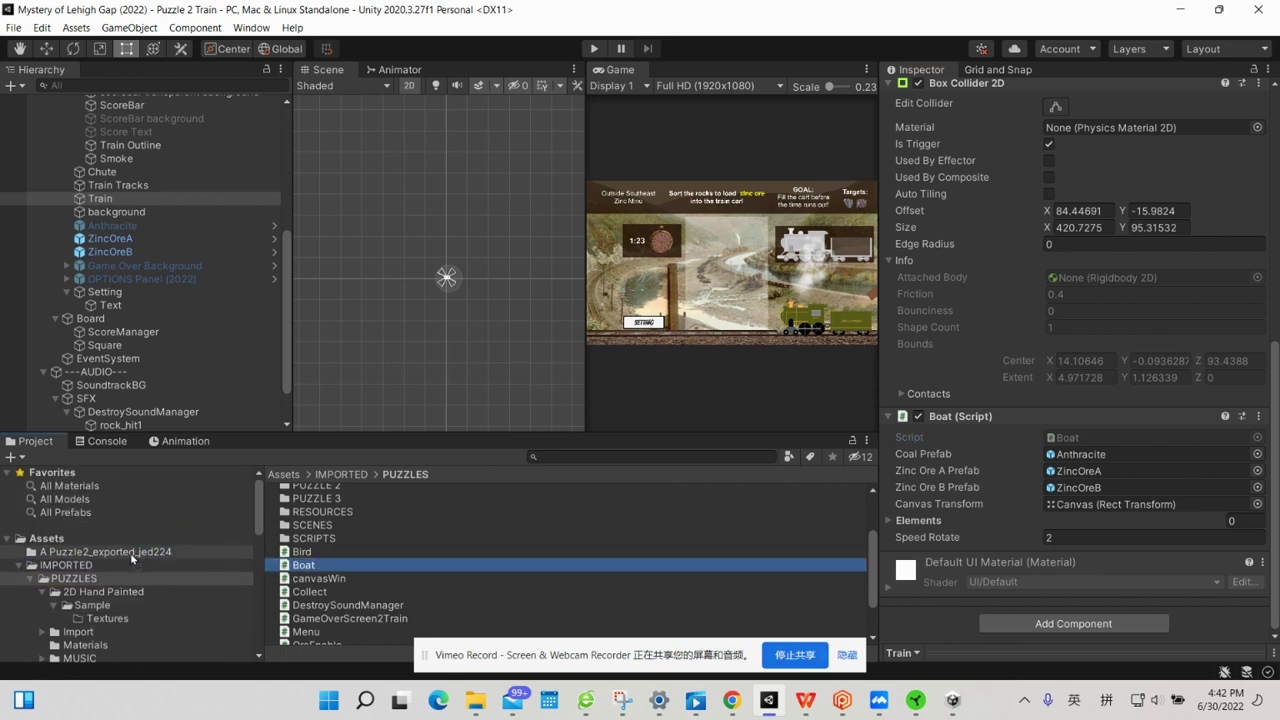
{"action": "left_click_drag", "start_coordinate": [270, 564], "coordinate": [128, 556]}
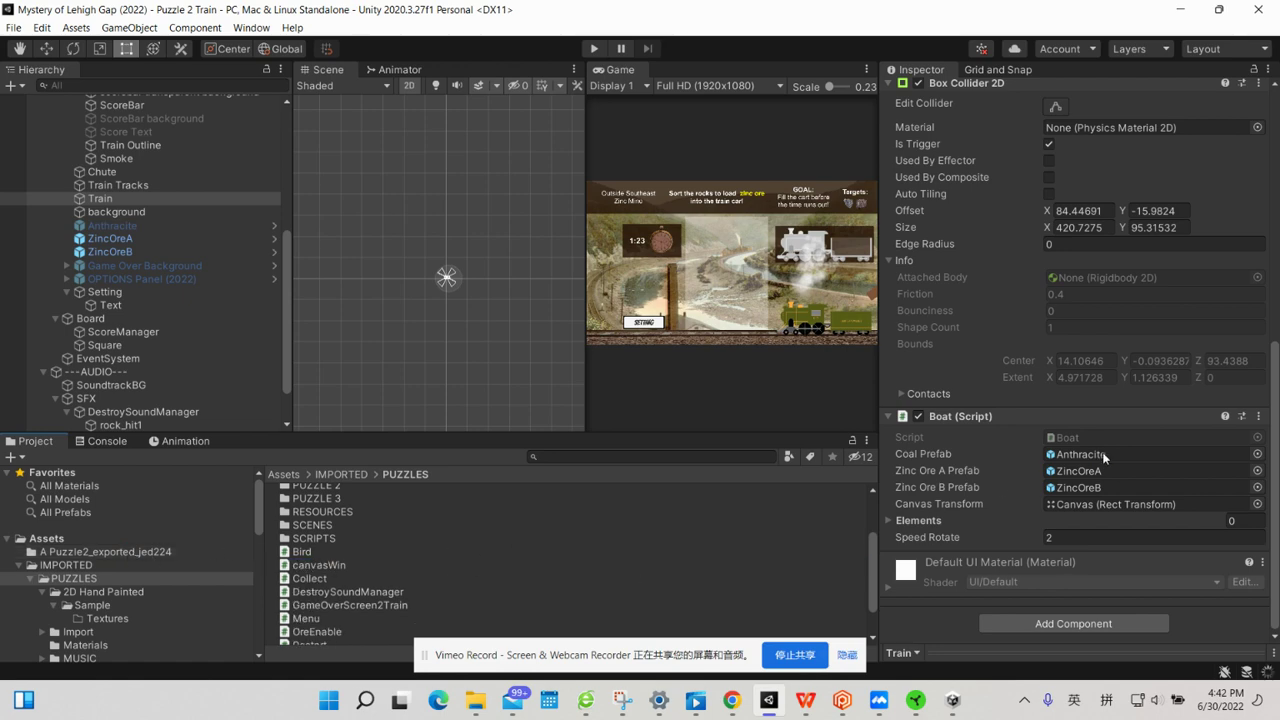
{"action": "scroll", "coordinate": [1089, 443], "scroll_direction": "up", "scroll_amount": 5}
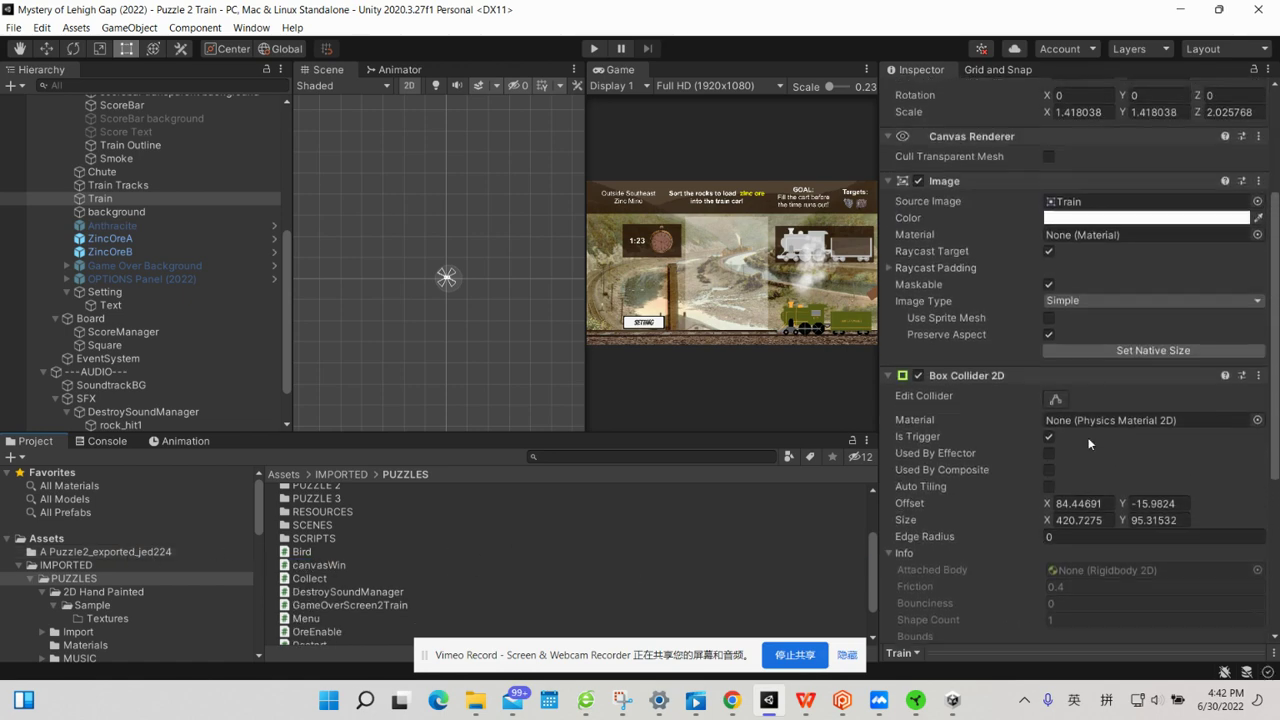
{"action": "scroll", "coordinate": [1089, 443], "scroll_direction": "down", "scroll_amount": 3}
{"action": "scroll", "coordinate": [1089, 443], "scroll_direction": "up", "scroll_amount": 5}
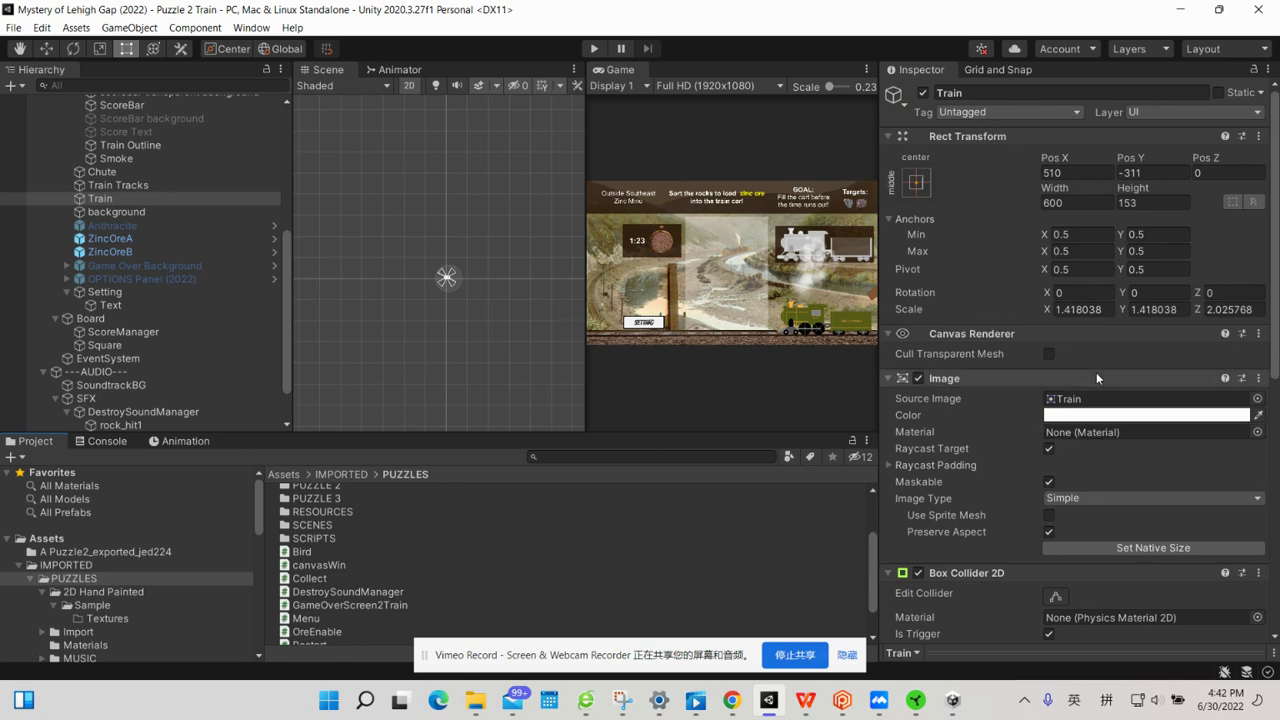
{"action": "scroll", "coordinate": [1096, 372], "scroll_direction": "down", "scroll_amount": 8}
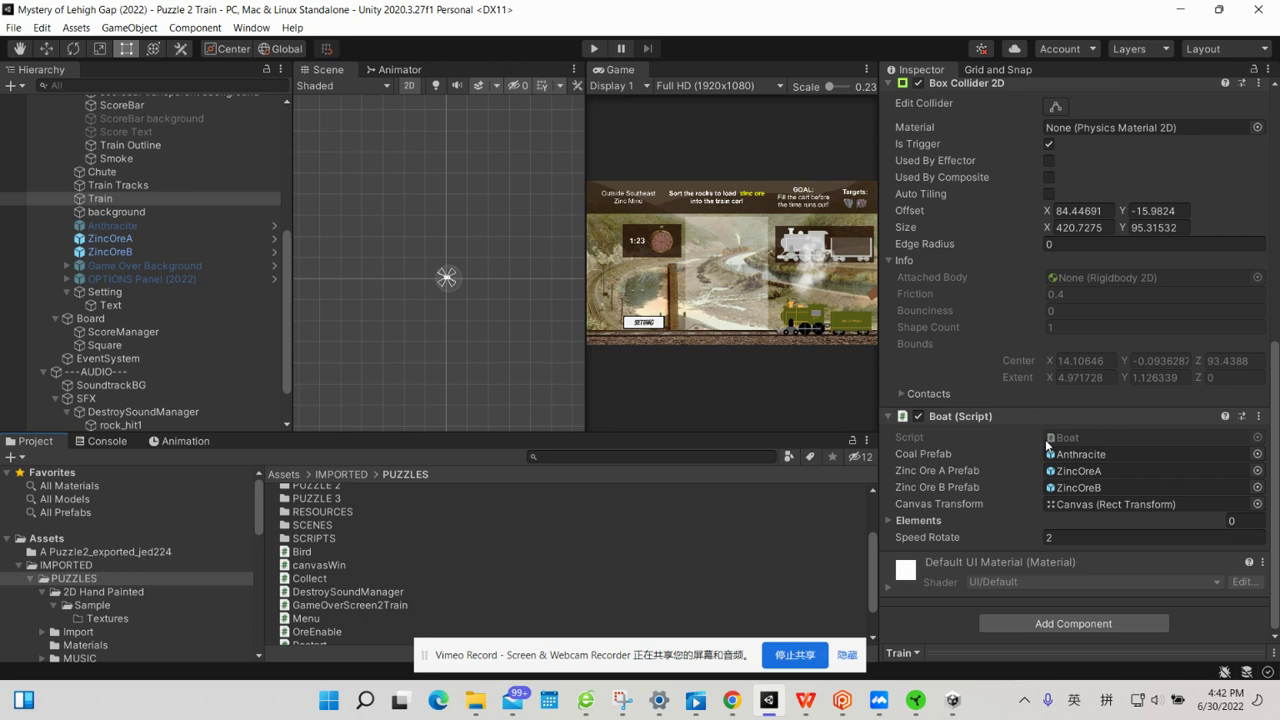
Browse the A Puzzle2_exported_jed224 folder's contents, such as Train and Puzzle 2.
{"action": "left_click", "coordinate": [136, 556]}
{"action": "scroll", "coordinate": [351, 548], "scroll_direction": "down", "scroll_amount": 5}
{"action": "scroll", "coordinate": [351, 548], "scroll_direction": "down", "scroll_amount": 5}
{"action": "scroll", "coordinate": [351, 548], "scroll_direction": "down", "scroll_amount": 5}
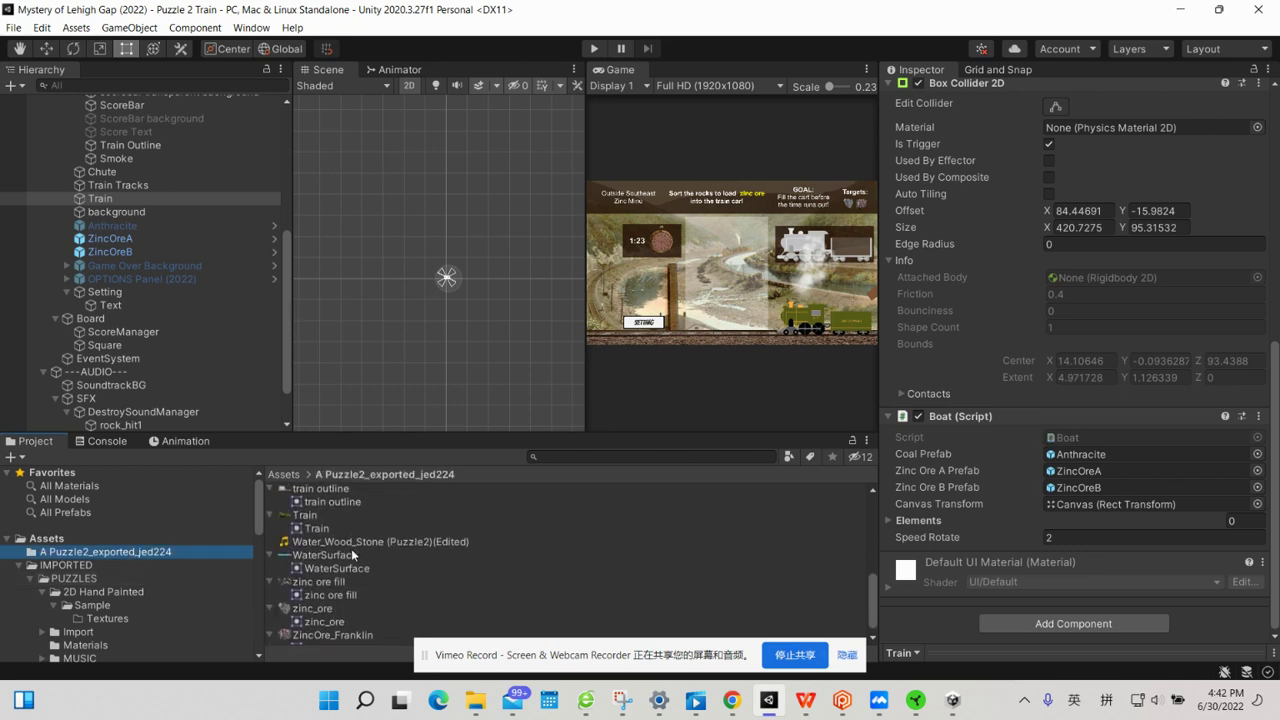
{"action": "scroll", "coordinate": [352, 551], "scroll_direction": "up", "scroll_amount": 1}
{"action": "scroll", "coordinate": [321, 513], "scroll_direction": "up", "scroll_amount": 2}
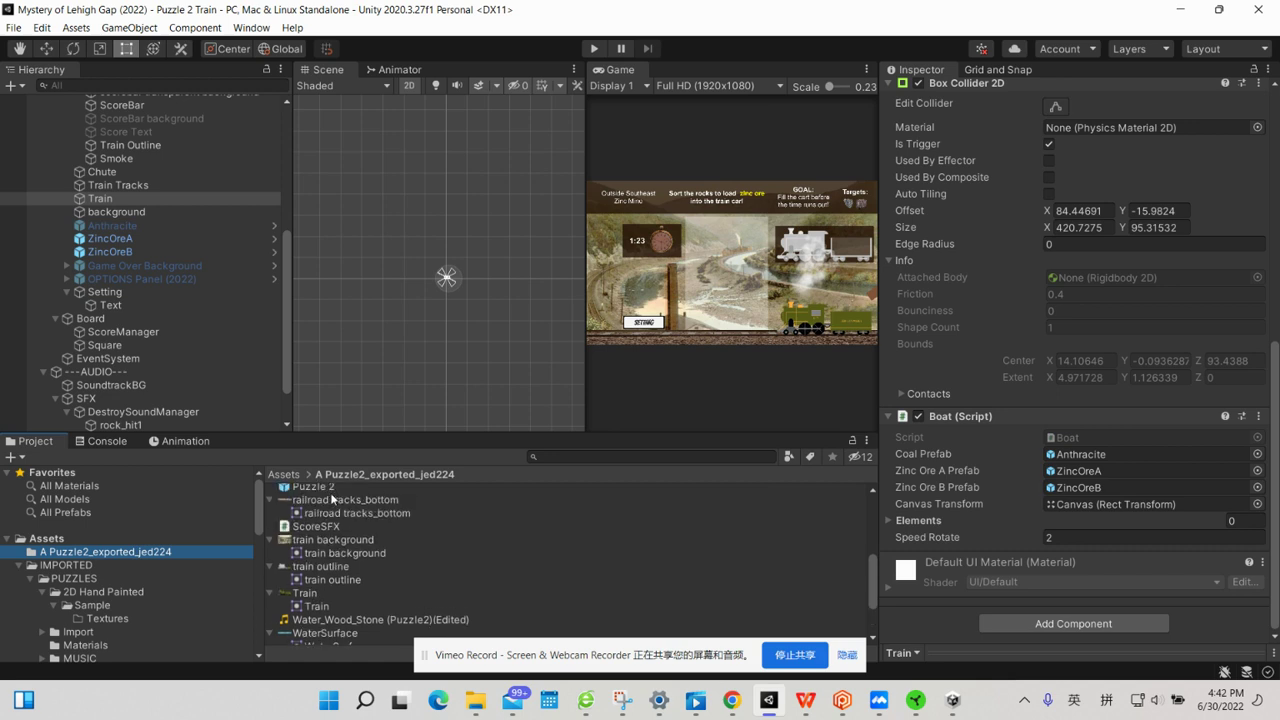
{"action": "scroll", "coordinate": [321, 513], "scroll_direction": "up", "scroll_amount": 2}
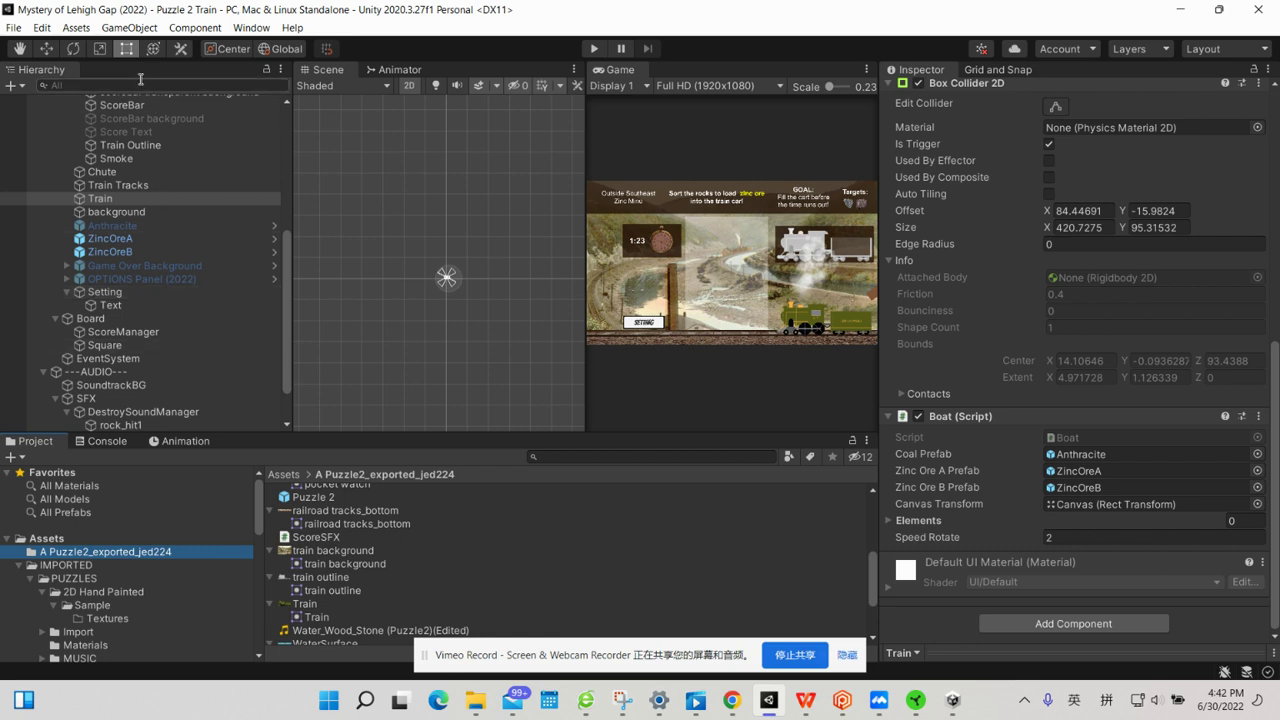
Search the Project for 'train' and view the GameOverScreen2Train script's code.
{"action": "left_click", "coordinate": [578, 456]}
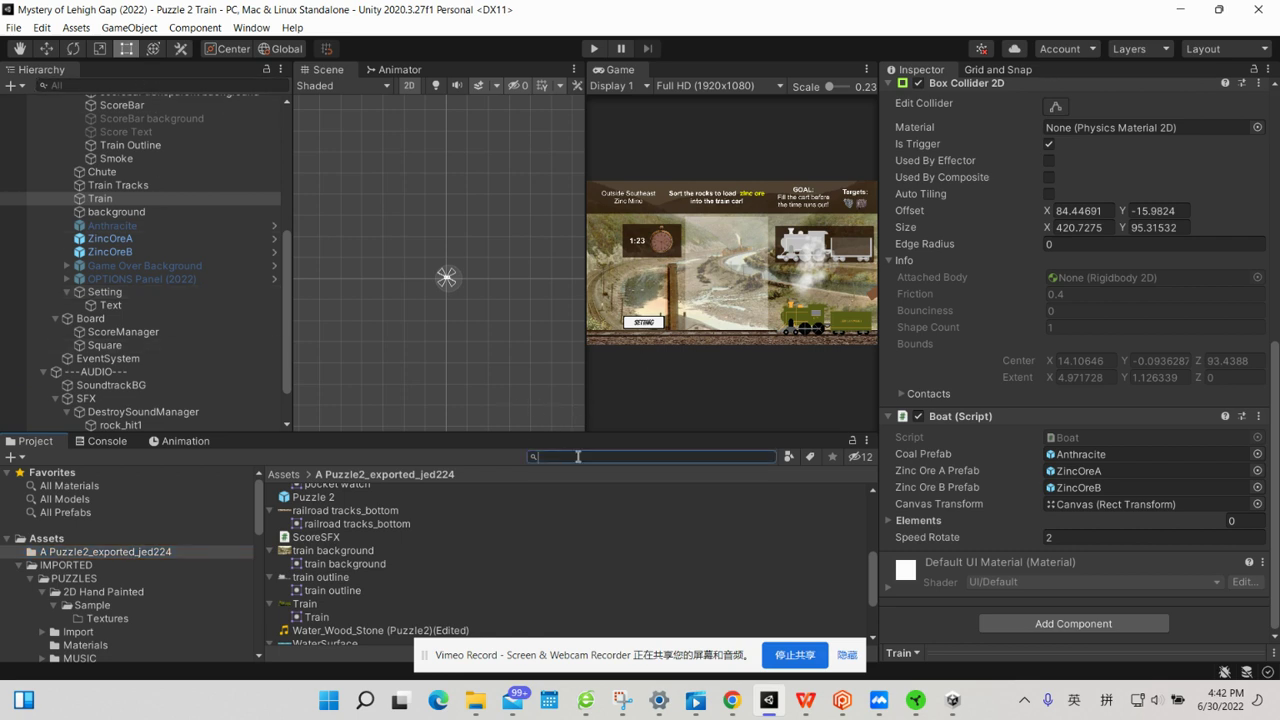
{"action": "type", "text": "train"}
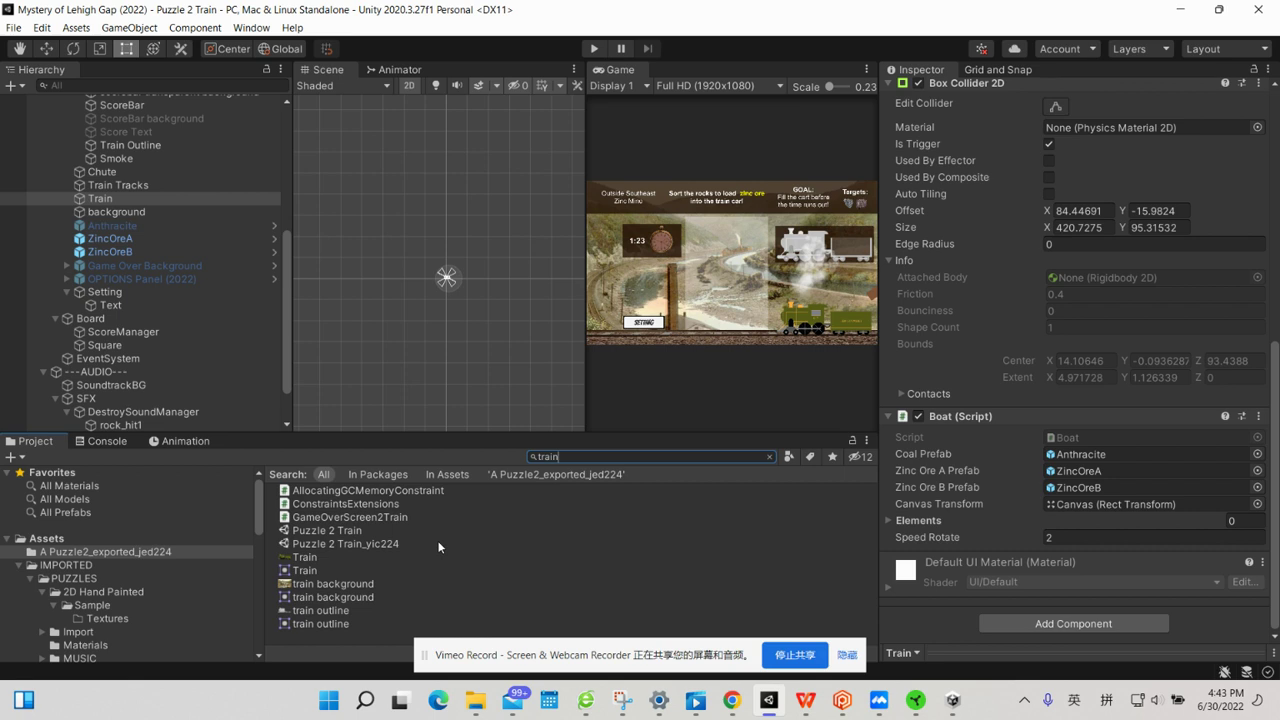
{"action": "left_click", "coordinate": [382, 517]}
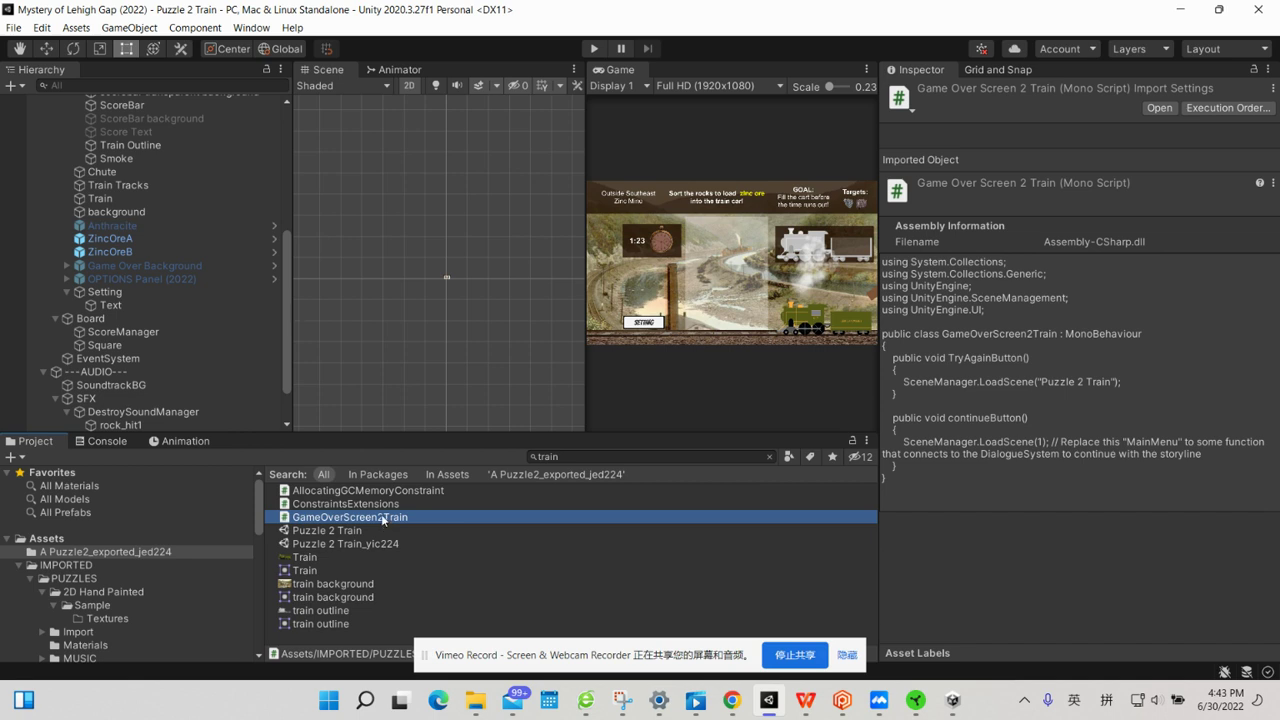
Collapse Canvas and ---AUDIO--- in the Hierarchy and pick the A Puzzle2_exported_jed224 folder.
{"action": "scroll", "coordinate": [202, 260], "scroll_direction": "up", "scroll_amount": 5}
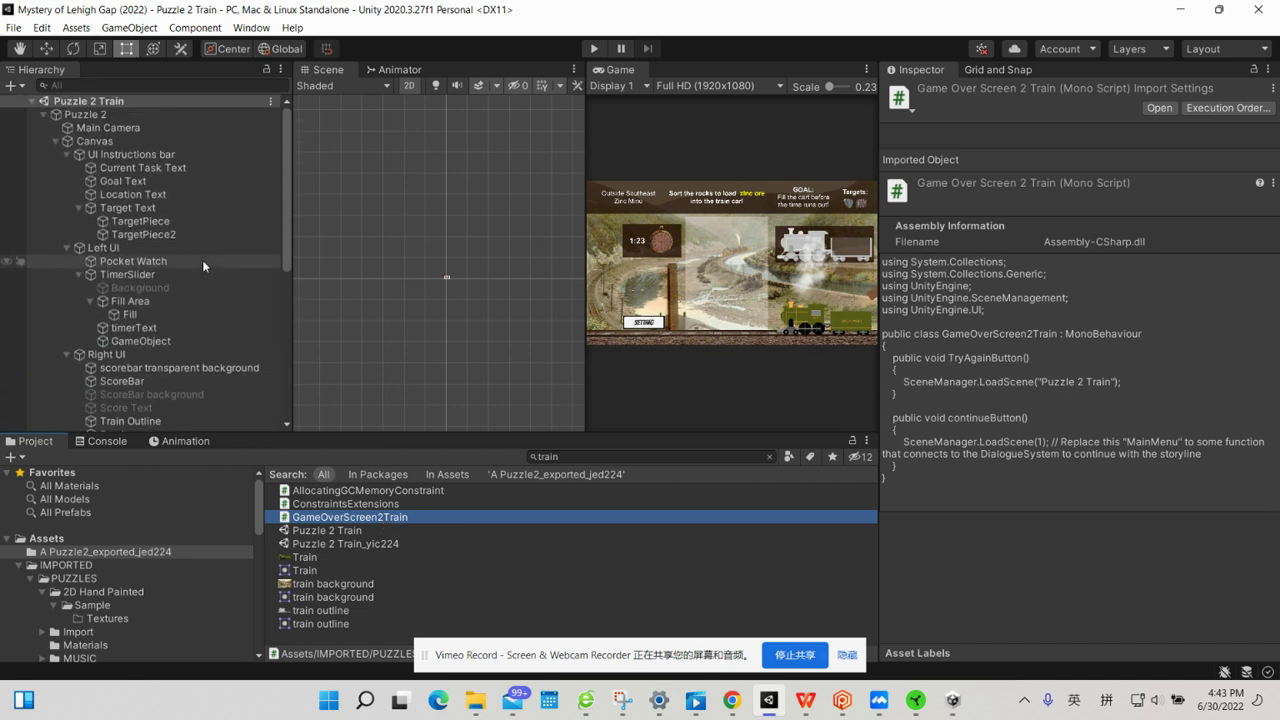
{"action": "left_click", "coordinate": [56, 141]}
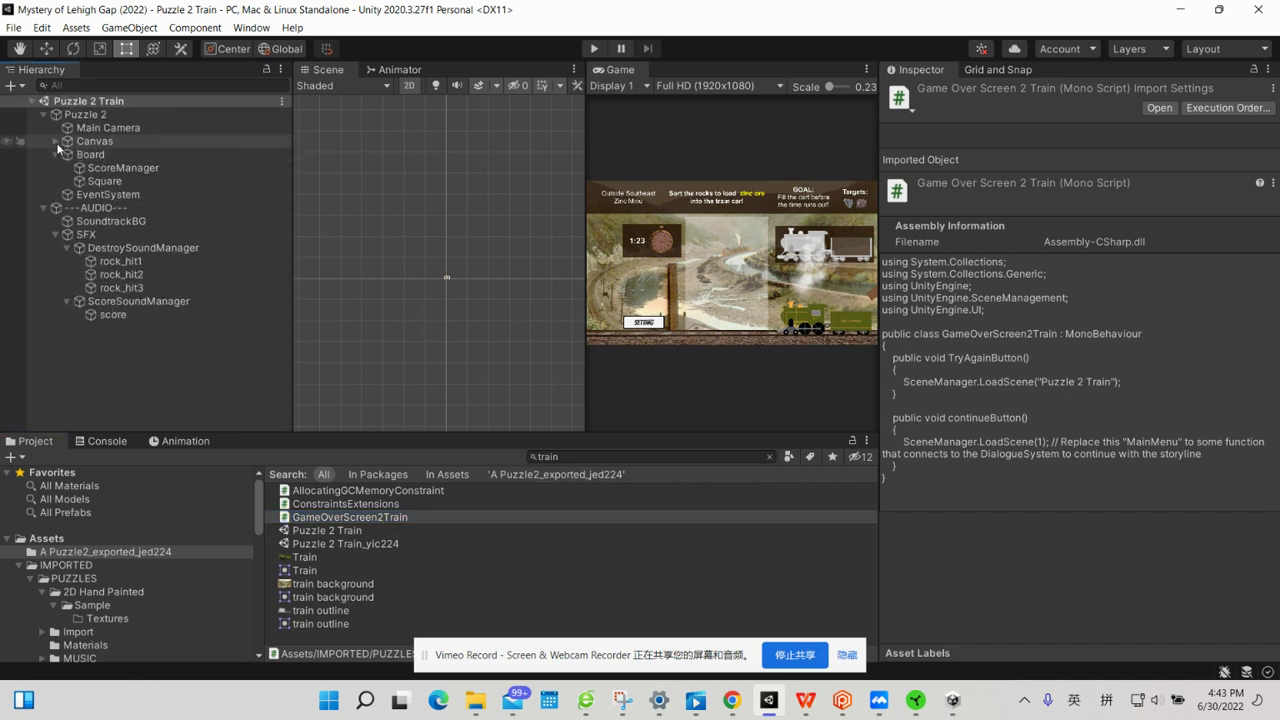
{"action": "left_click", "coordinate": [44, 207]}
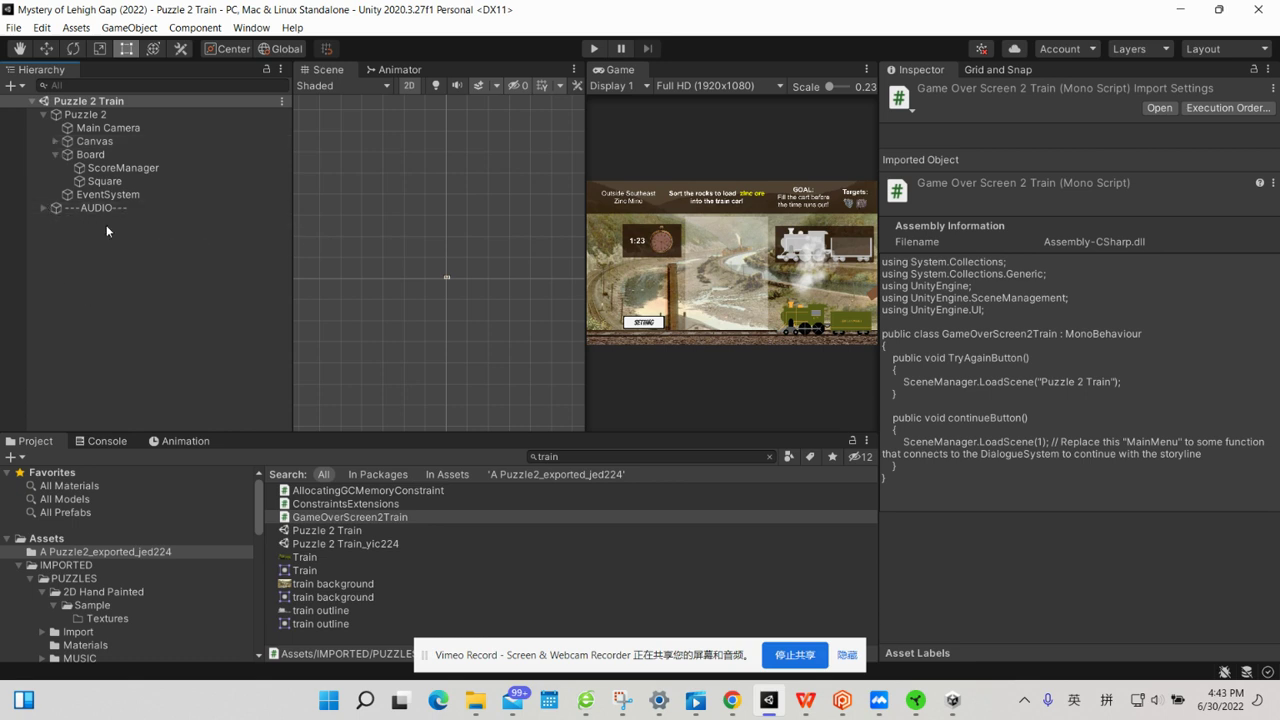
{"action": "left_click", "coordinate": [116, 549]}
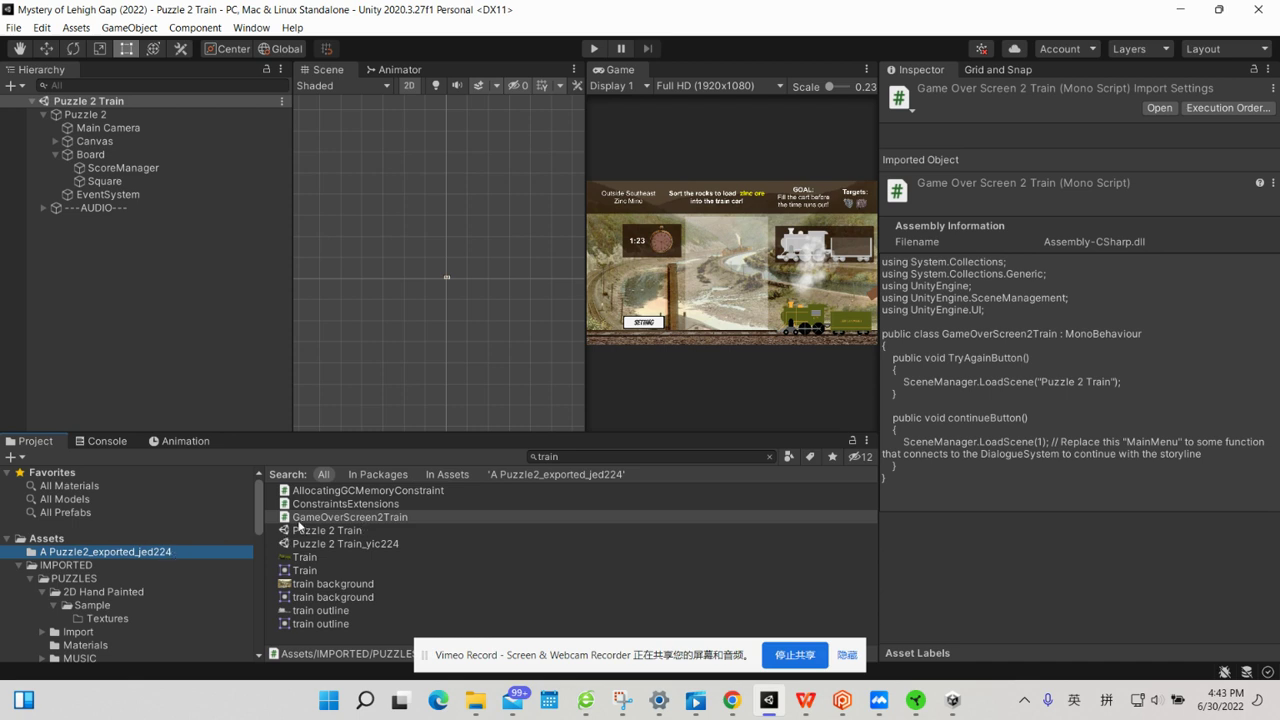
Clear the 'train' search and browse the A Puzzle2_exported_jed224 folder's assets.
{"action": "left_click", "coordinate": [771, 457]}
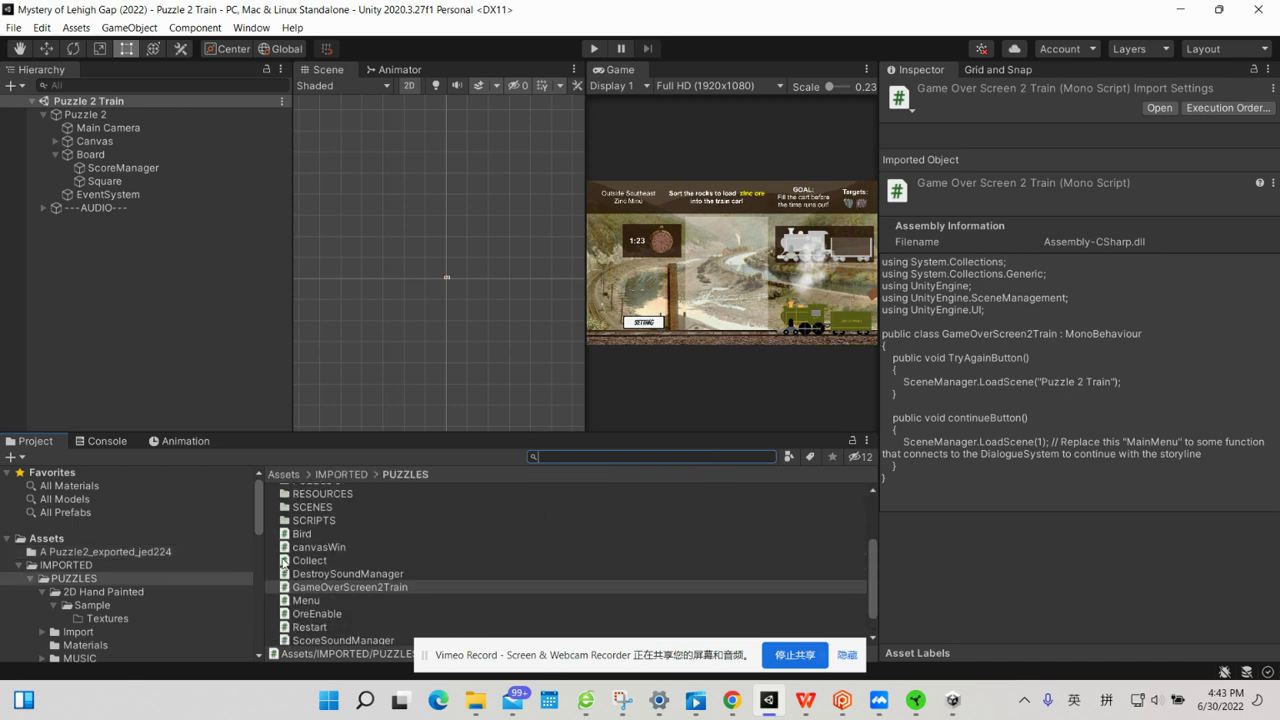
{"action": "left_click", "coordinate": [148, 550]}
{"action": "scroll", "coordinate": [409, 530], "scroll_direction": "up", "scroll_amount": 3}
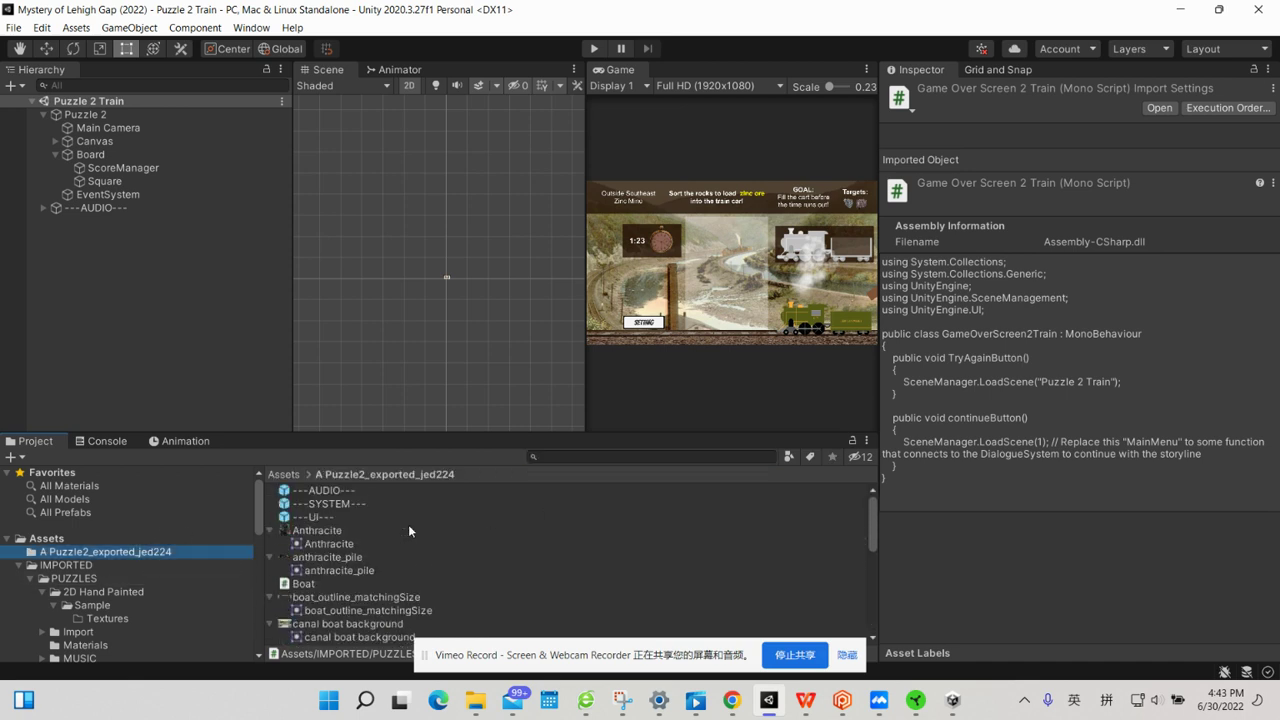
{"action": "scroll", "coordinate": [409, 530], "scroll_direction": "down", "scroll_amount": 5}
{"action": "scroll", "coordinate": [409, 530], "scroll_direction": "up", "scroll_amount": 5}
{"action": "scroll", "coordinate": [409, 530], "scroll_direction": "down", "scroll_amount": 5}
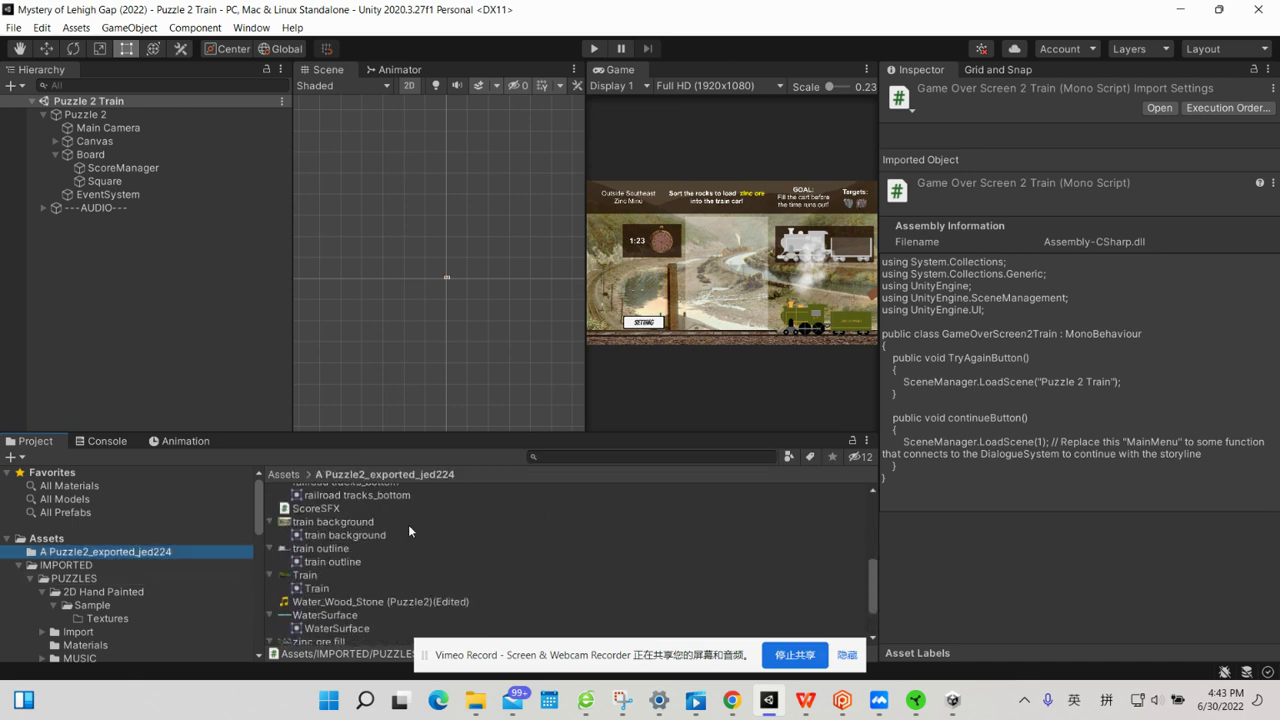
{"action": "scroll", "coordinate": [409, 530], "scroll_direction": "up", "scroll_amount": 5}
{"action": "scroll", "coordinate": [409, 530], "scroll_direction": "down", "scroll_amount": 5}
{"action": "scroll", "coordinate": [409, 530], "scroll_direction": "up", "scroll_amount": 5}
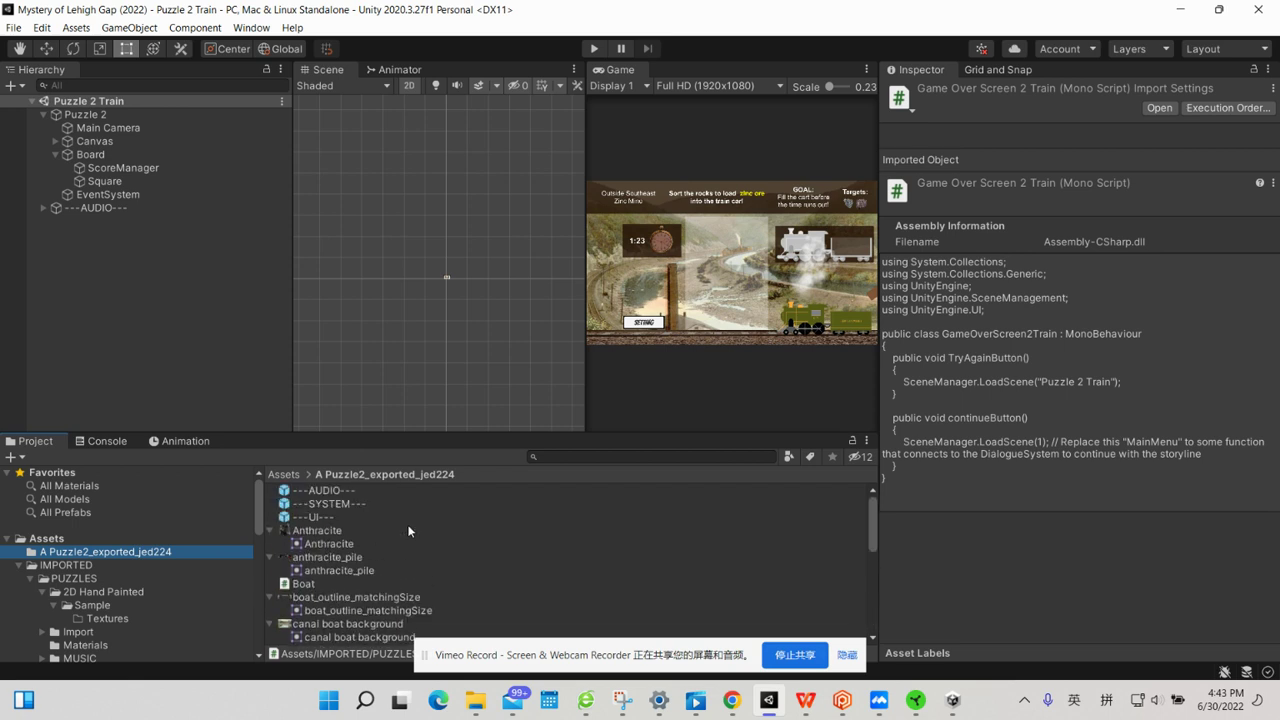
{"action": "scroll", "coordinate": [374, 559], "scroll_direction": "down", "scroll_amount": 10}
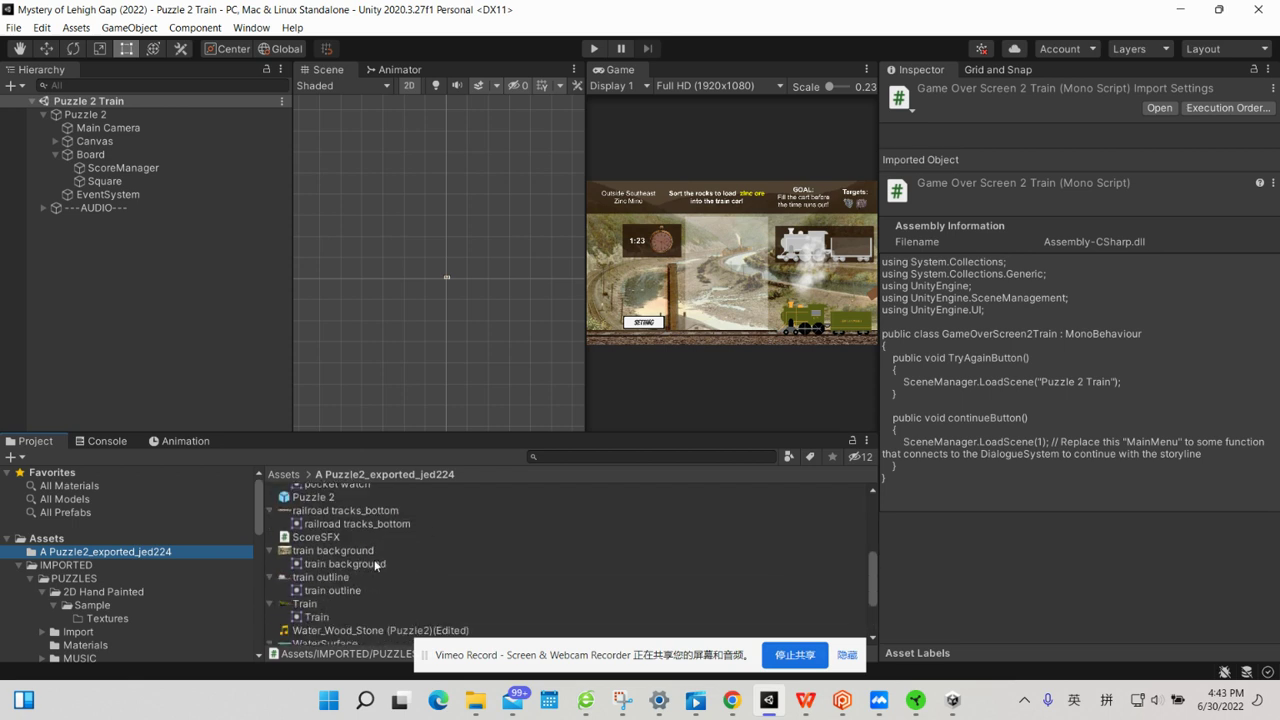
{"action": "scroll", "coordinate": [341, 570], "scroll_direction": "up", "scroll_amount": 2}
{"action": "scroll", "coordinate": [341, 570], "scroll_direction": "up", "scroll_amount": 2}
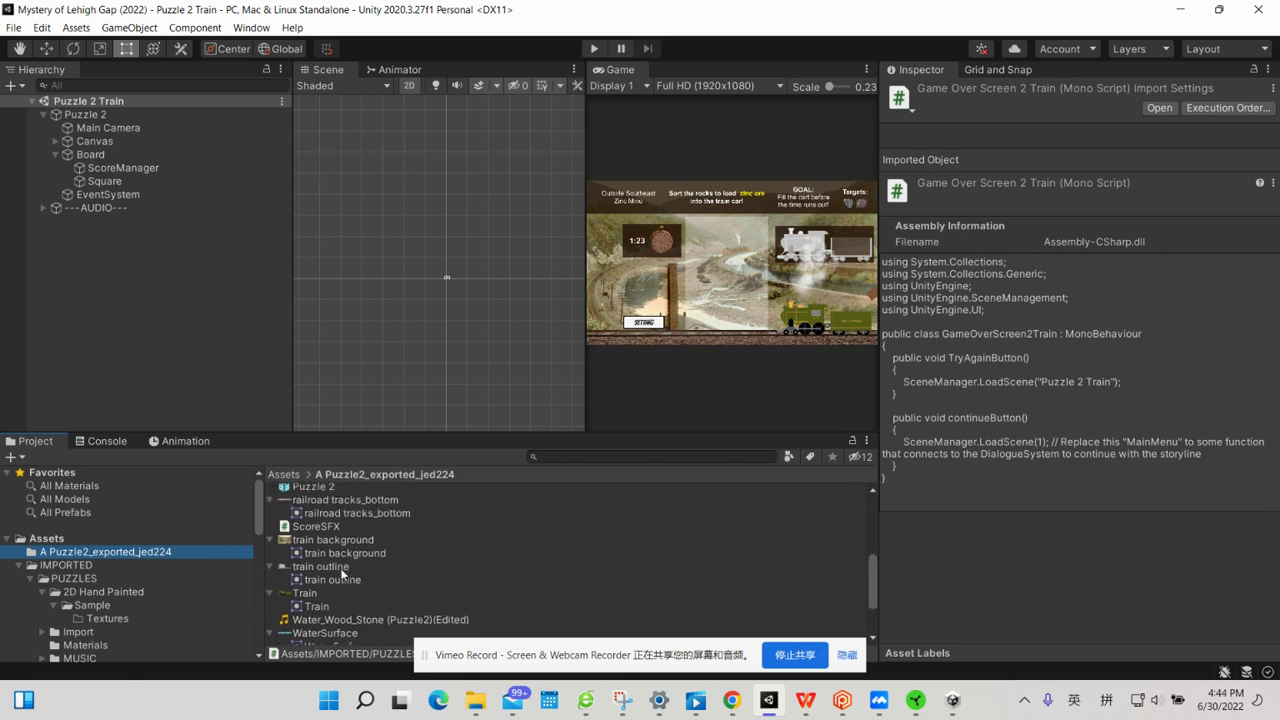
{"action": "scroll", "coordinate": [341, 570], "scroll_direction": "up", "scroll_amount": 2}
{"action": "scroll", "coordinate": [341, 570], "scroll_direction": "up", "scroll_amount": 1}
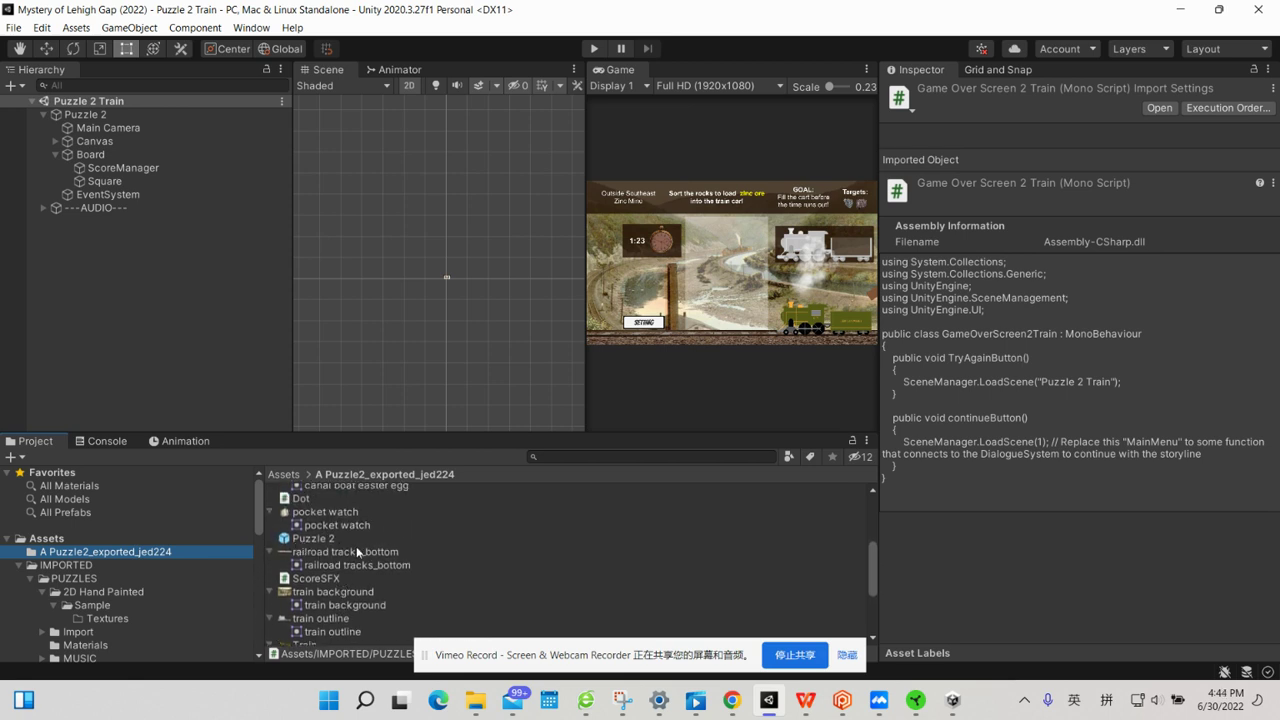
{"action": "scroll", "coordinate": [318, 537], "scroll_direction": "up", "scroll_amount": 2}
{"action": "scroll", "coordinate": [321, 516], "scroll_direction": "up", "scroll_amount": 2}
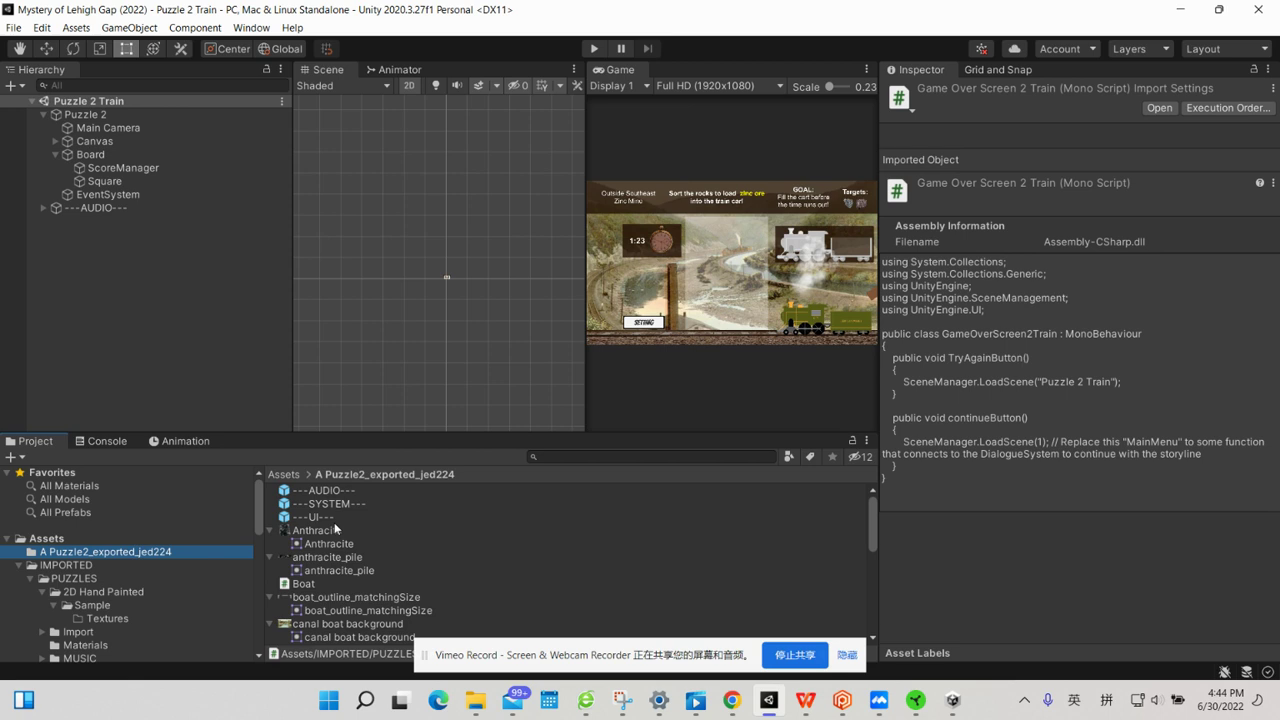
Inspect the ---UI--- prefab asset, positioned at -37.7339, 61.96855, 144.5035.
{"action": "left_click", "coordinate": [334, 520]}
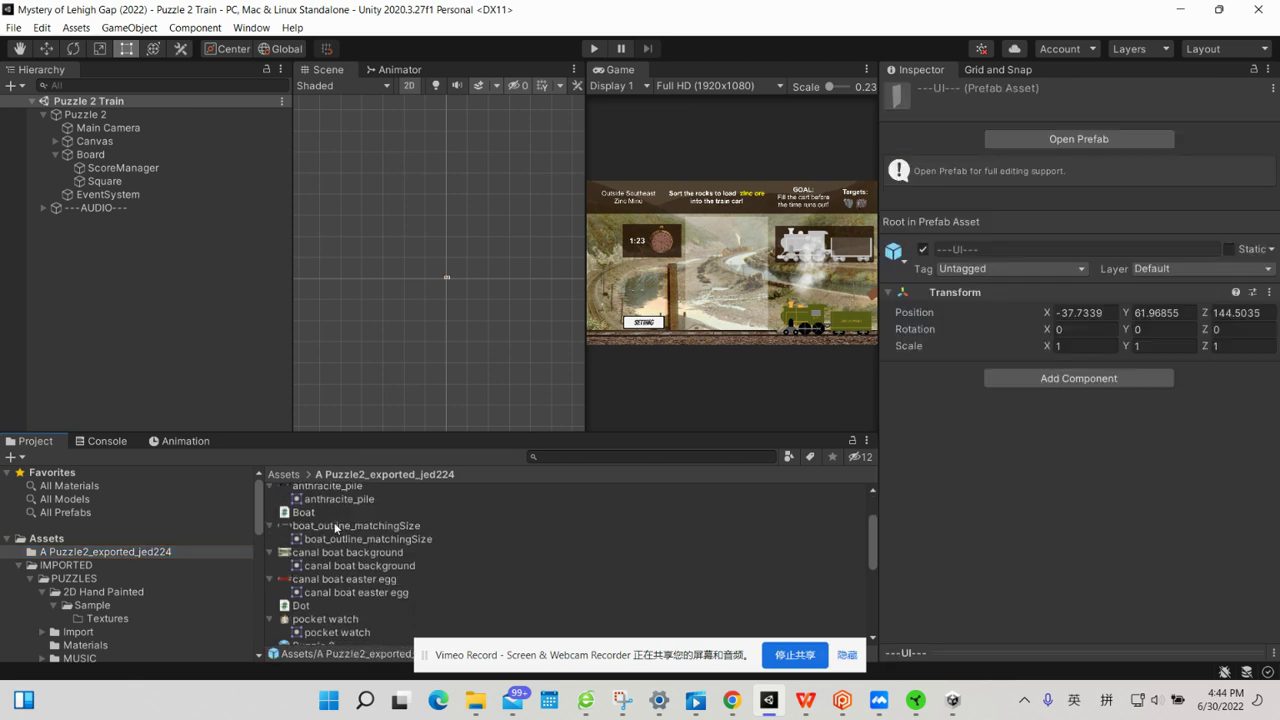
{"action": "scroll", "coordinate": [334, 525], "scroll_direction": "down", "scroll_amount": 10}
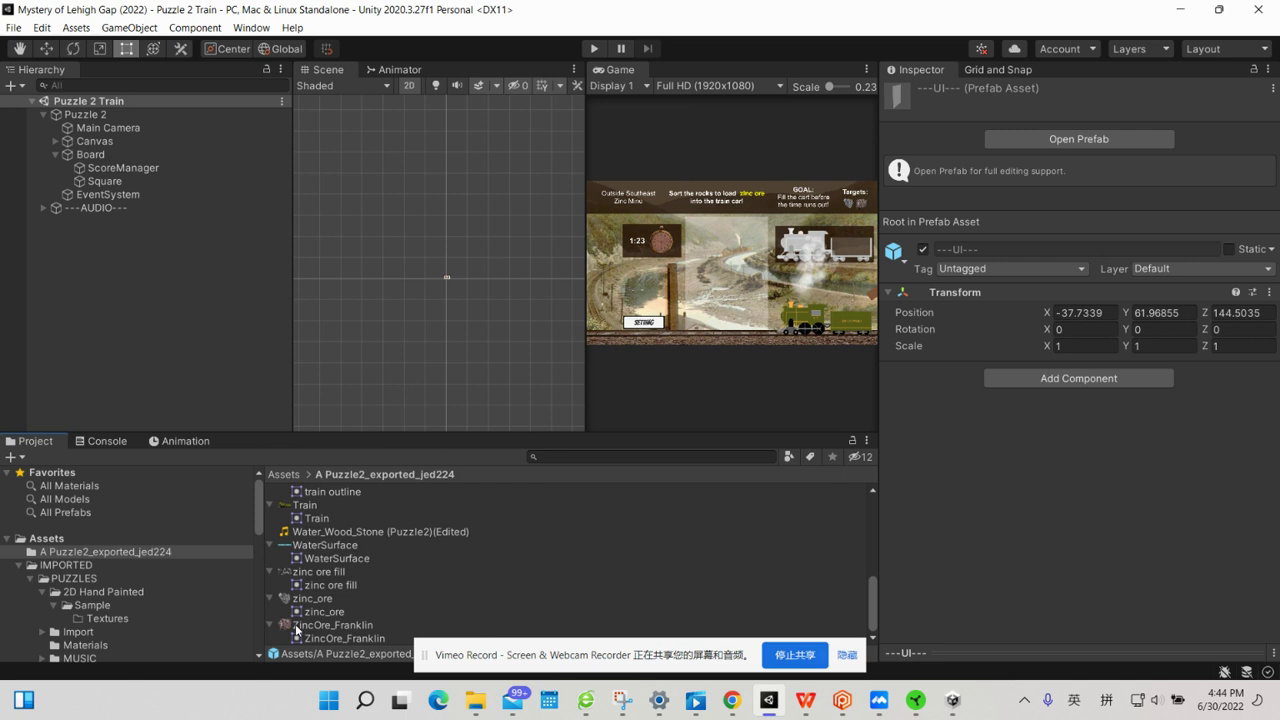
{"action": "scroll", "coordinate": [296, 630], "scroll_direction": "up", "scroll_amount": 3}
{"action": "scroll", "coordinate": [300, 610], "scroll_direction": "up", "scroll_amount": 2}
Rename the Puzzle 2 prefab asset to ---PUZZLE 2---.
{"action": "left_click", "coordinate": [315, 570]}
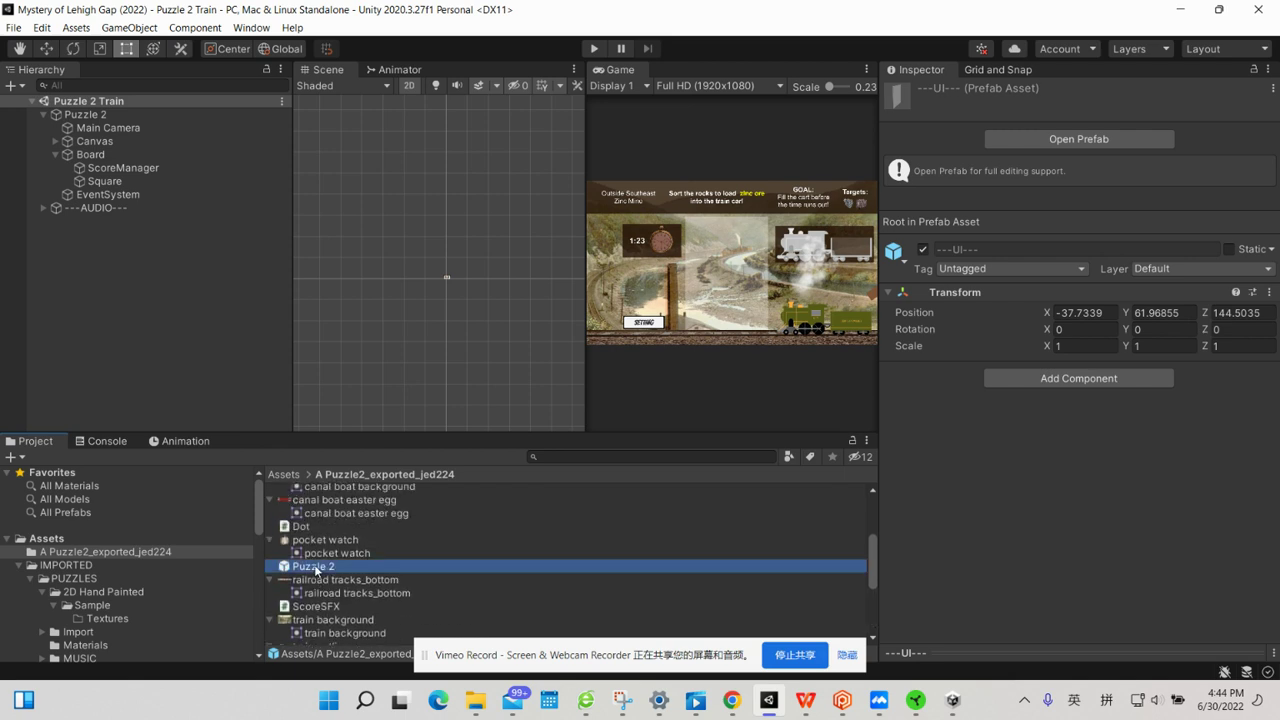
{"action": "right_click", "coordinate": [315, 570]}
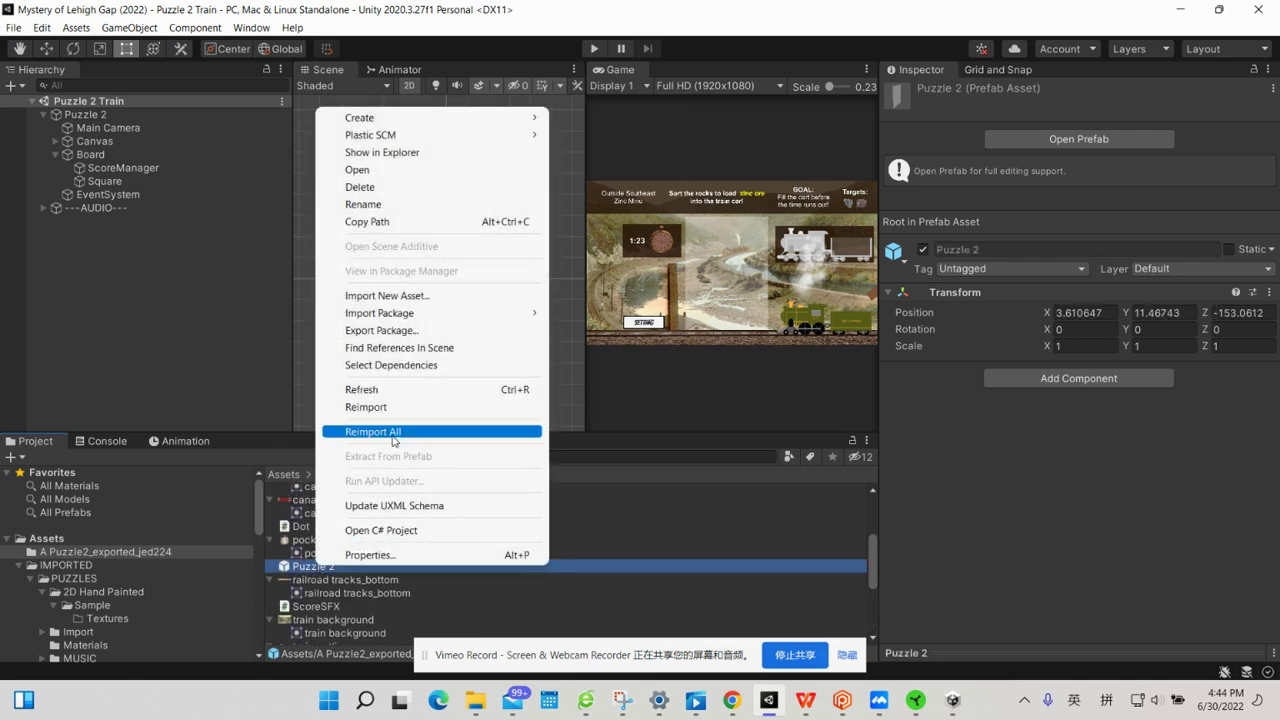
{"action": "left_click", "coordinate": [388, 205]}
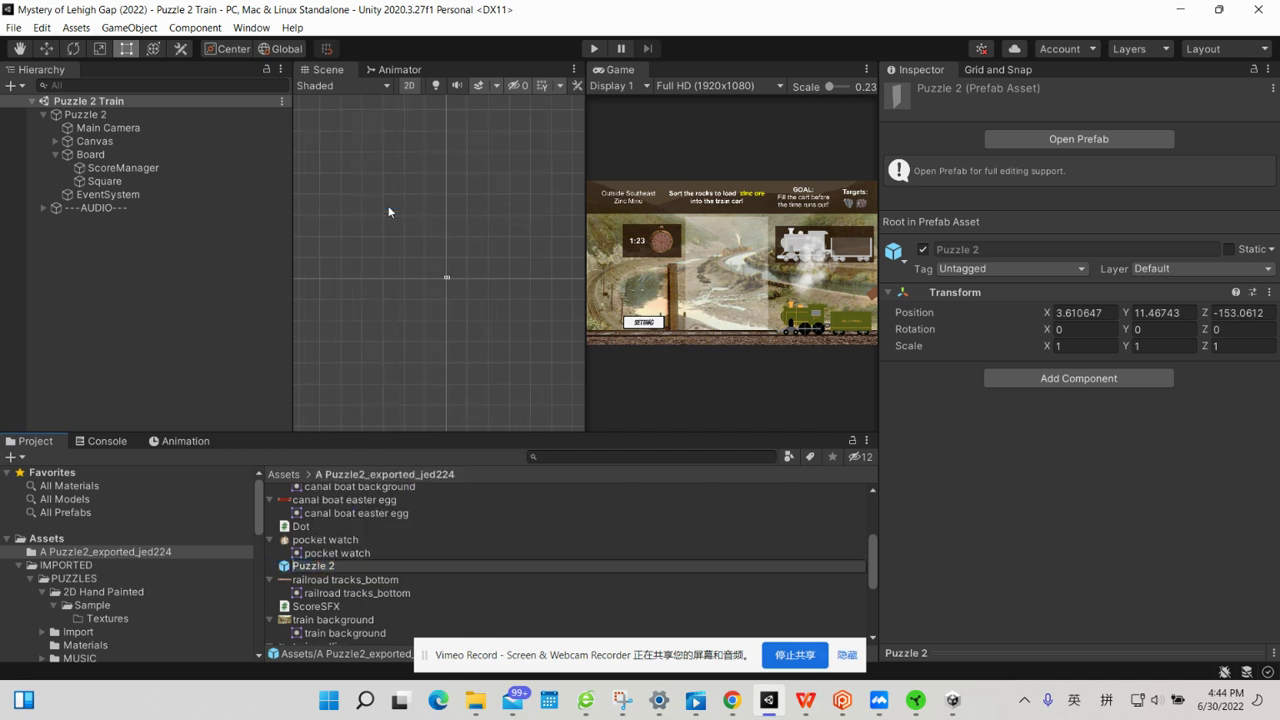
{"action": "key", "text": "Home"}
{"action": "type", "text": "---"}
{"action": "key", "text": "BackSpace"}
{"action": "key", "text": "BackSpace"}
{"action": "key", "text": "BackSpace"}
{"action": "key", "text": "BackSpace"}
{"action": "key", "text": "BackSpace"}
{"action": "type", "text": "UZZL"}
{"action": "type", "text": "E"}
{"action": "type", "text": "--"}
{"action": "key", "text": "Return"}
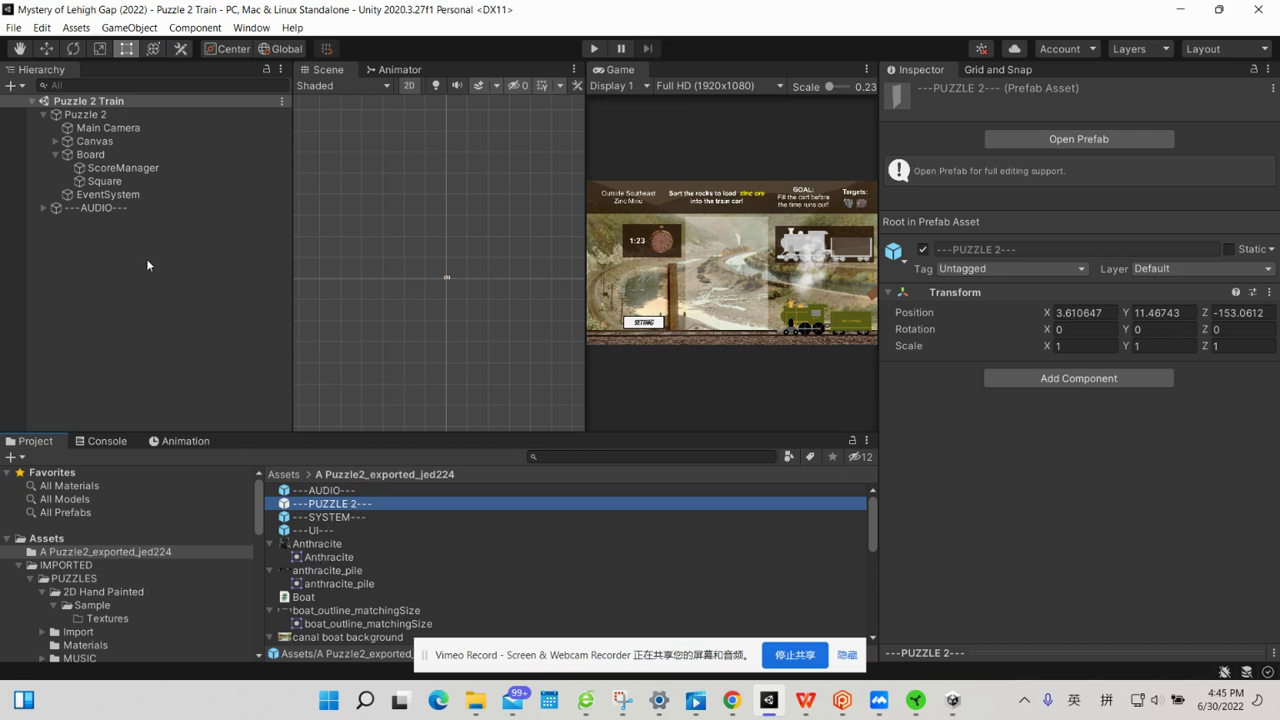
Drag ---AUDIO--- under Puzzle 2 in the Hierarchy, then collapse and select Puzzle 2.
{"action": "left_click", "coordinate": [44, 115]}
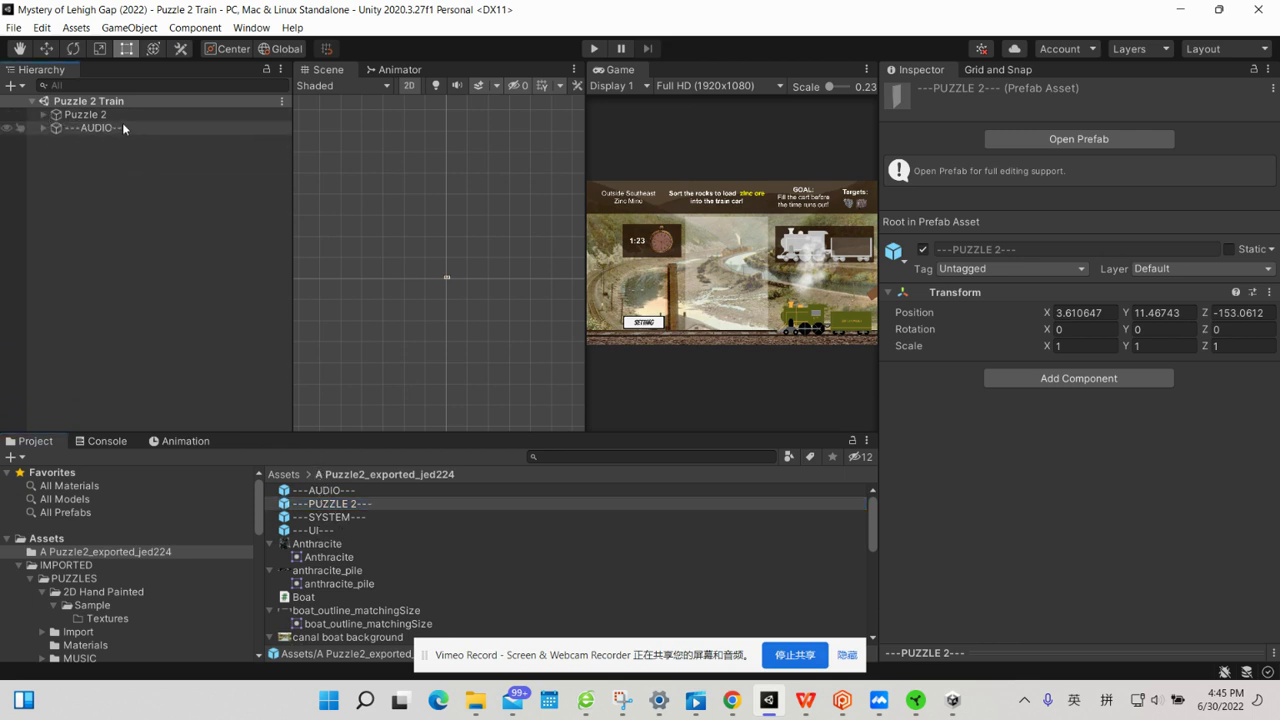
{"action": "left_click", "coordinate": [43, 115]}
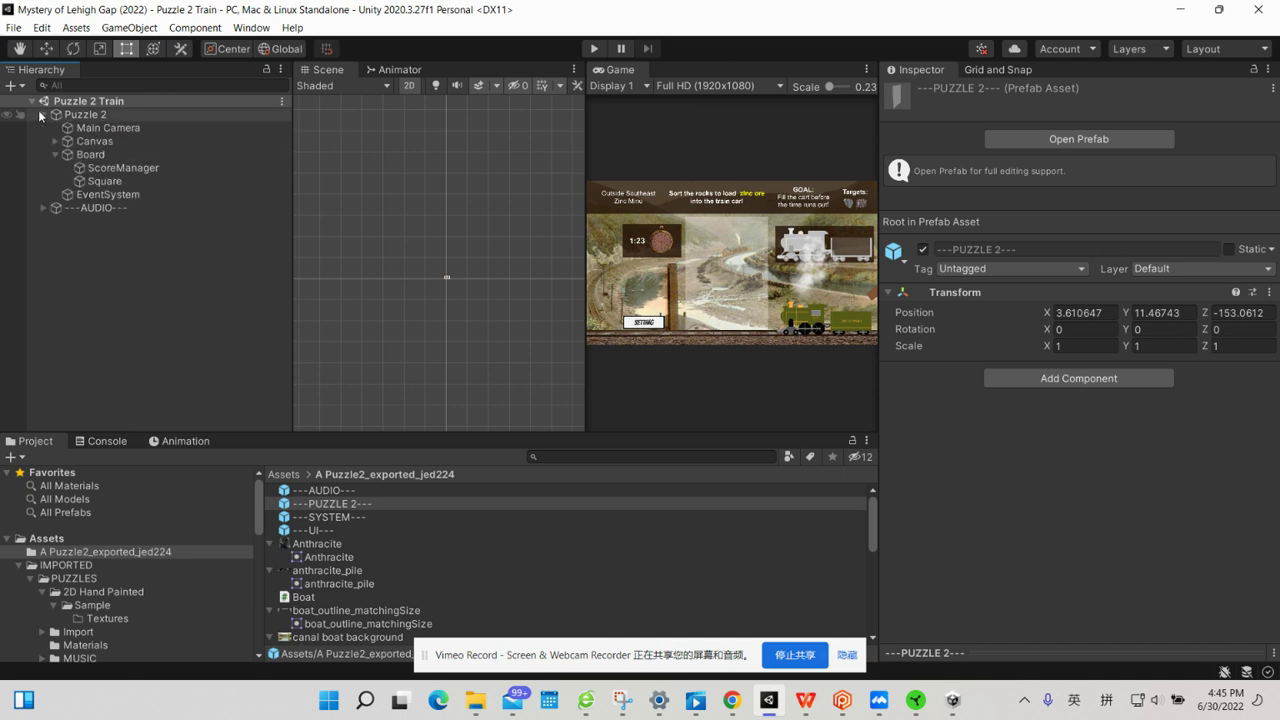
{"action": "left_click", "coordinate": [100, 208]}
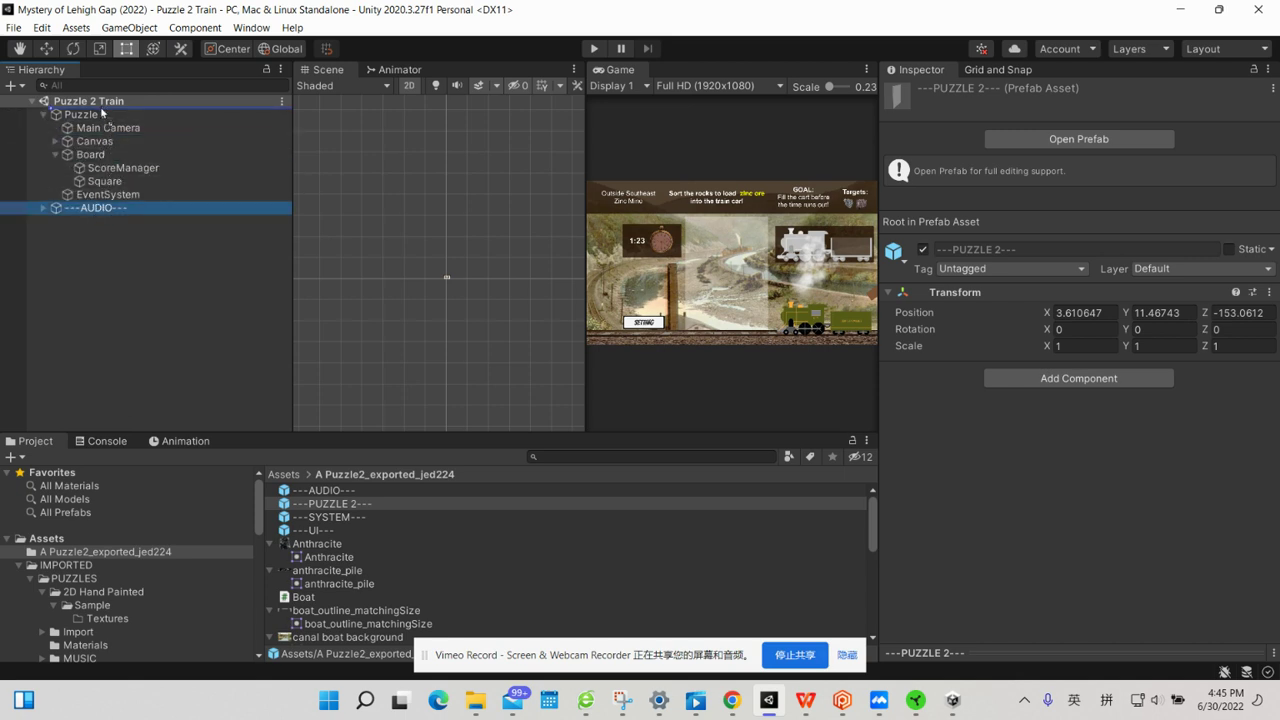
{"action": "left_click_drag", "start_coordinate": [99, 206], "coordinate": [99, 116]}
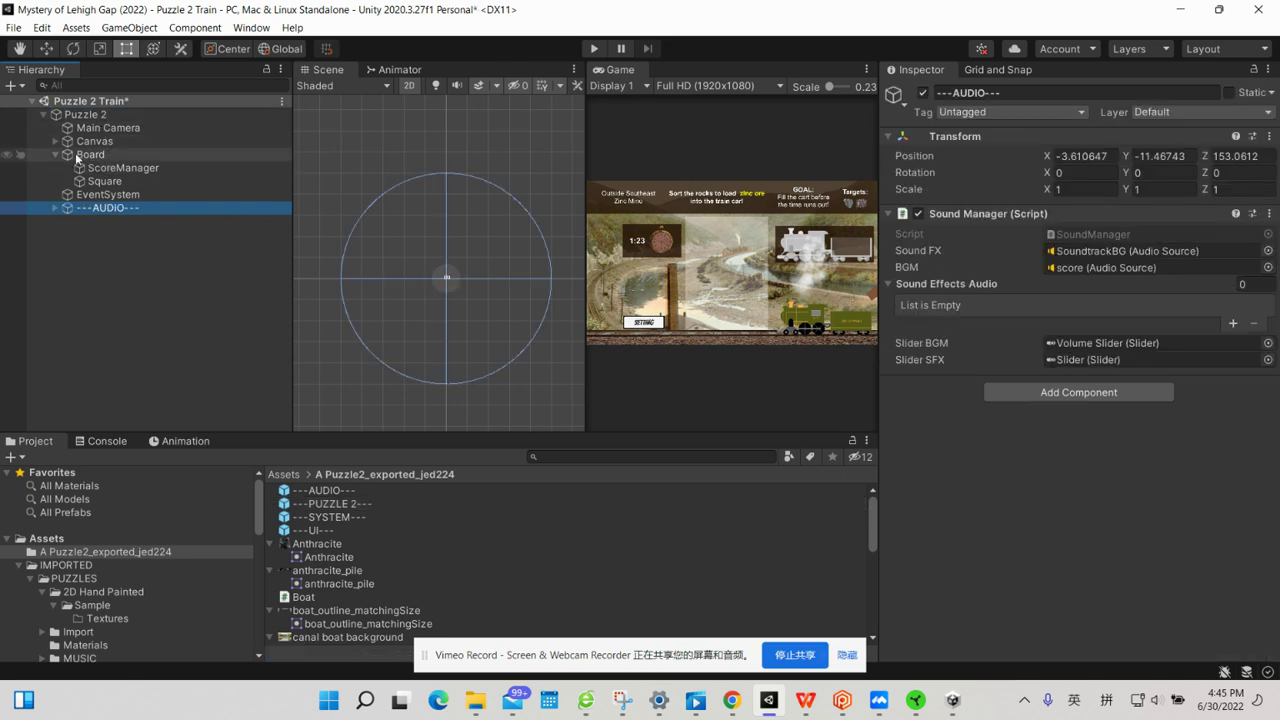
{"action": "left_click", "coordinate": [43, 116]}
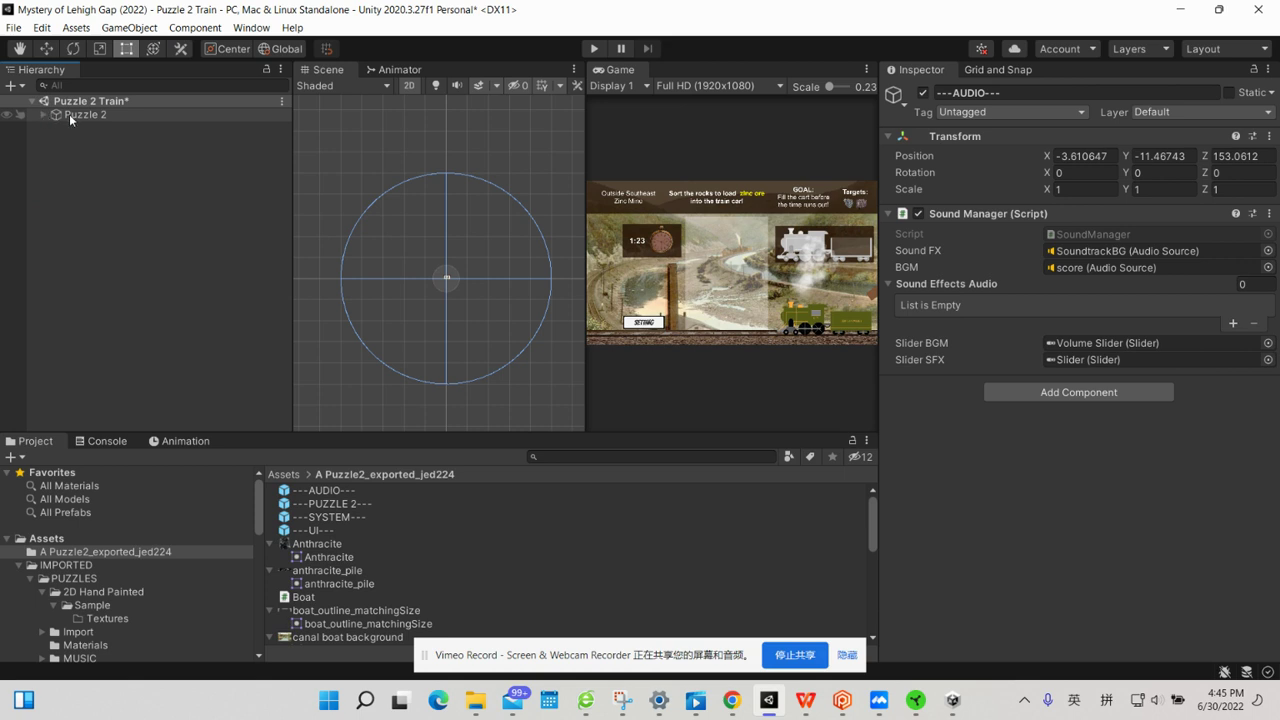
{"action": "left_click", "coordinate": [77, 116]}
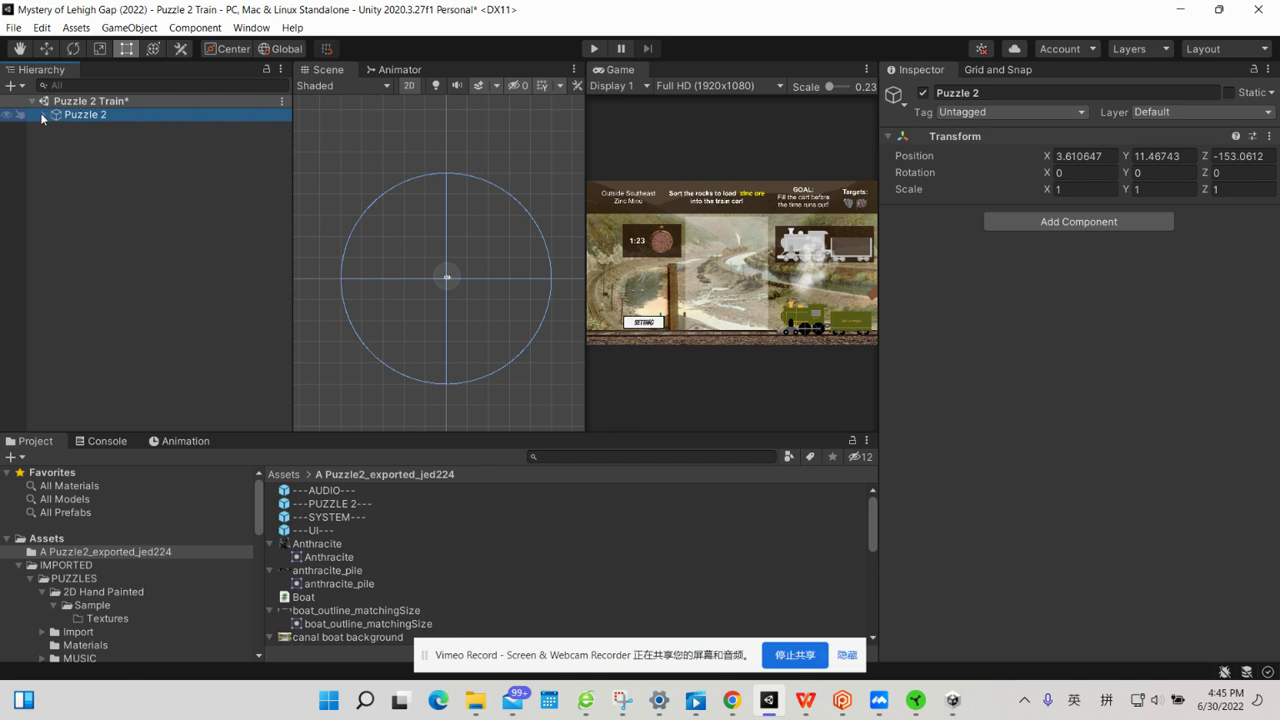
{"action": "left_click", "coordinate": [42, 116]}
{"action": "left_click", "coordinate": [42, 116]}
{"action": "mouse_move", "coordinate": [79, 114]}
{"action": "left_mouse_down"}
{"action": "mouse_move", "coordinate": [310, 540]}
{"action": "mouse_move", "coordinate": [174, 187]}
{"action": "left_mouse_up"}
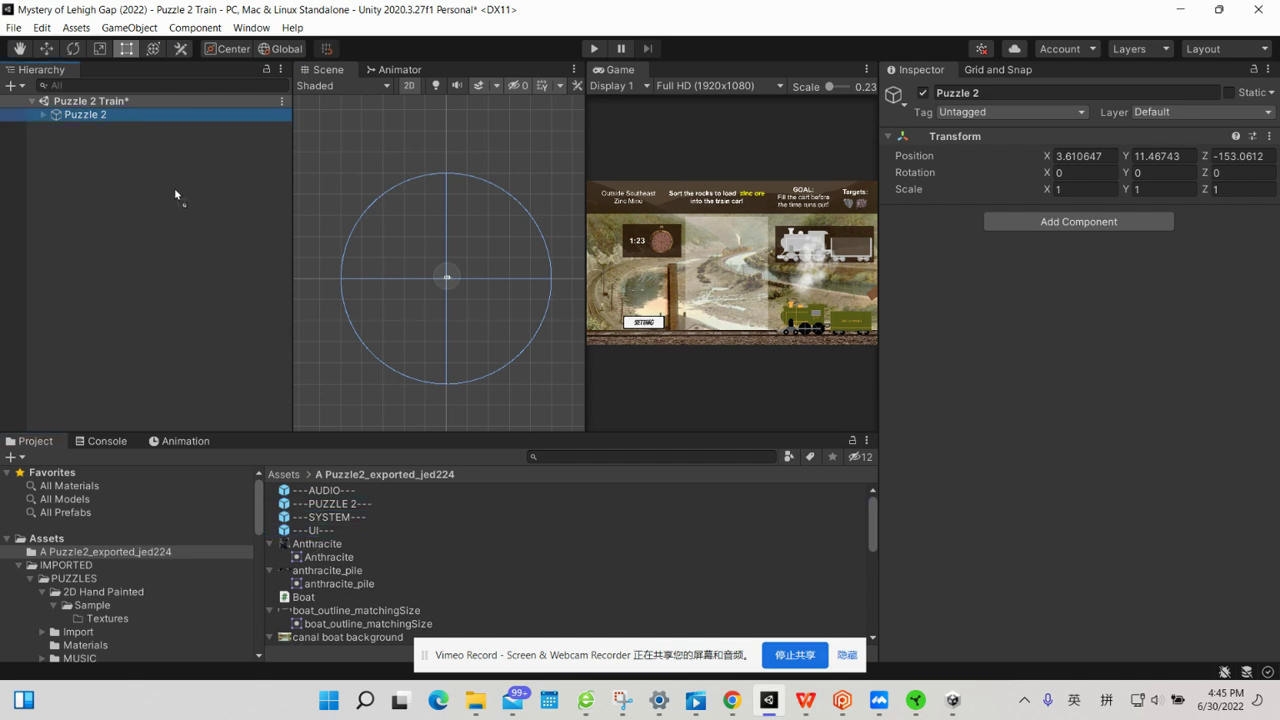
Rename the Puzzle 2 scene object to ---PUZZLE 2B---.
{"action": "right_click", "coordinate": [103, 115]}
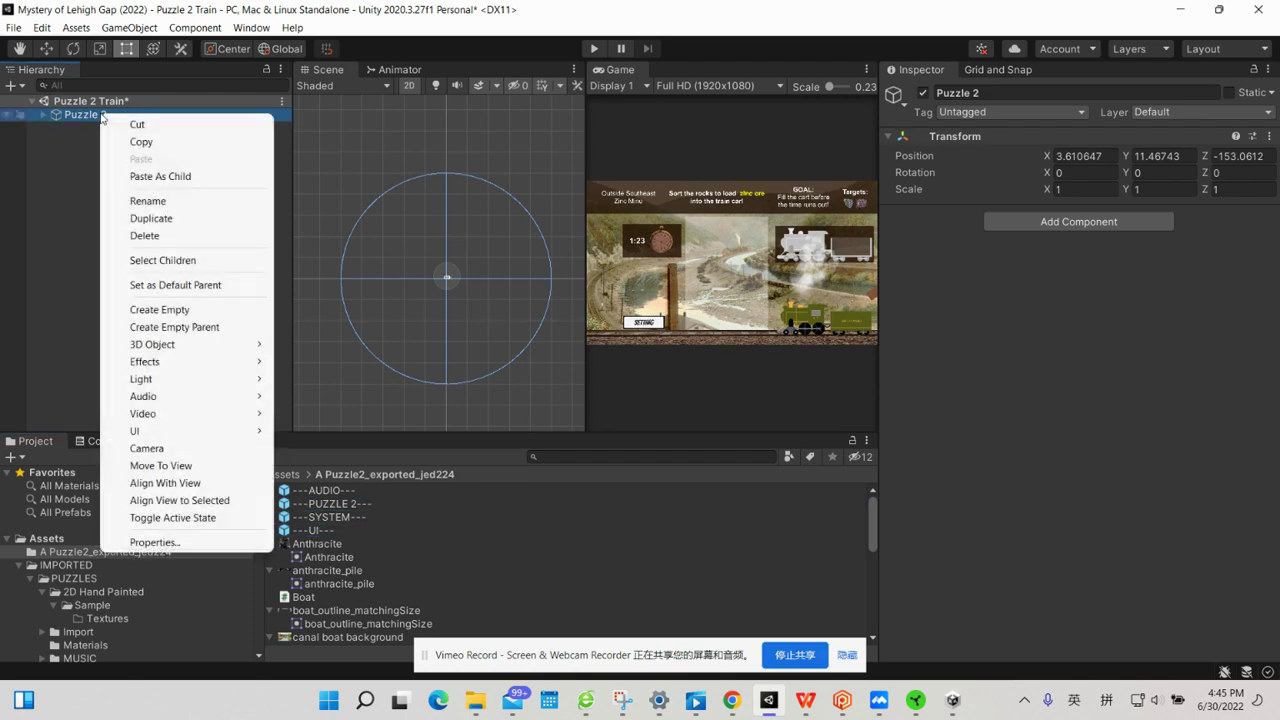
{"action": "left_click", "coordinate": [163, 200]}
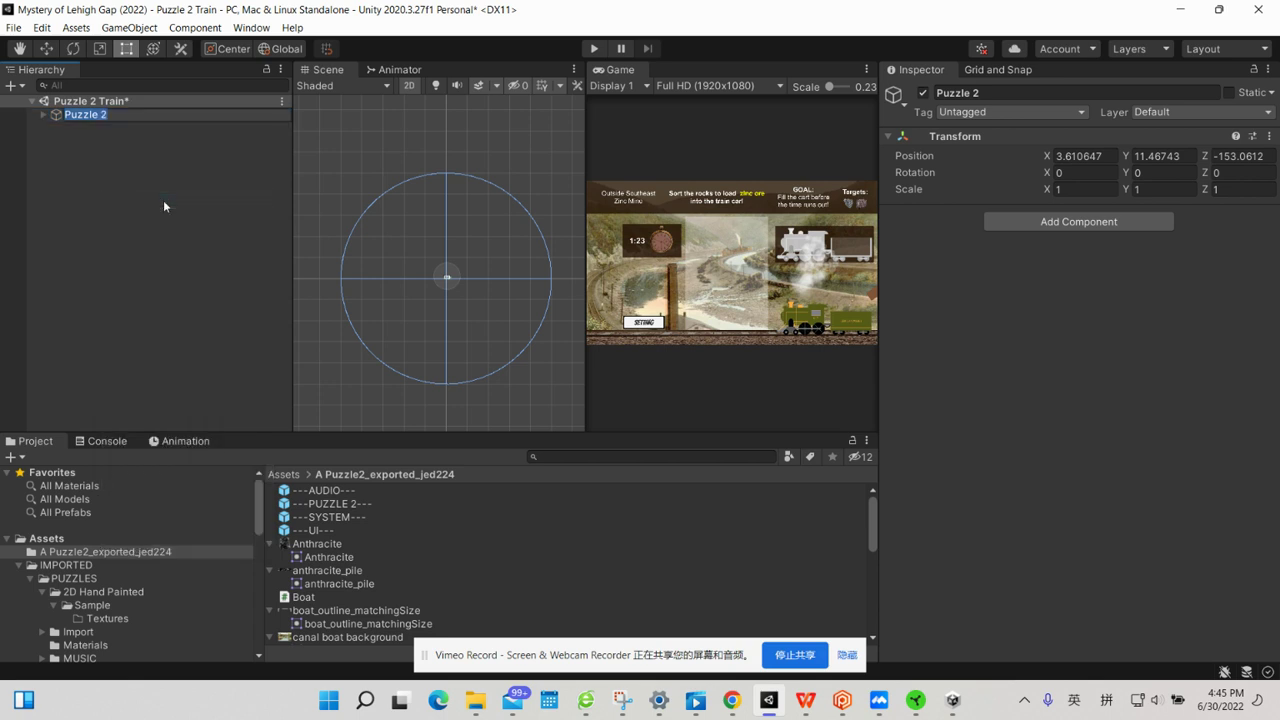
{"action": "key", "text": "Home"}
{"action": "type", "text": "---"}
{"action": "key", "text": "BackSpace"}
{"action": "key", "text": "BackSpace"}
{"action": "key", "text": "BackSpace"}
{"action": "key", "text": "BackSpace"}
{"action": "key", "text": "BackSpace"}
{"action": "type", "text": "UZZL"}
{"action": "type", "text": "E 2"}
{"action": "type", "text": "B---"}
{"action": "key", "text": "Return"}
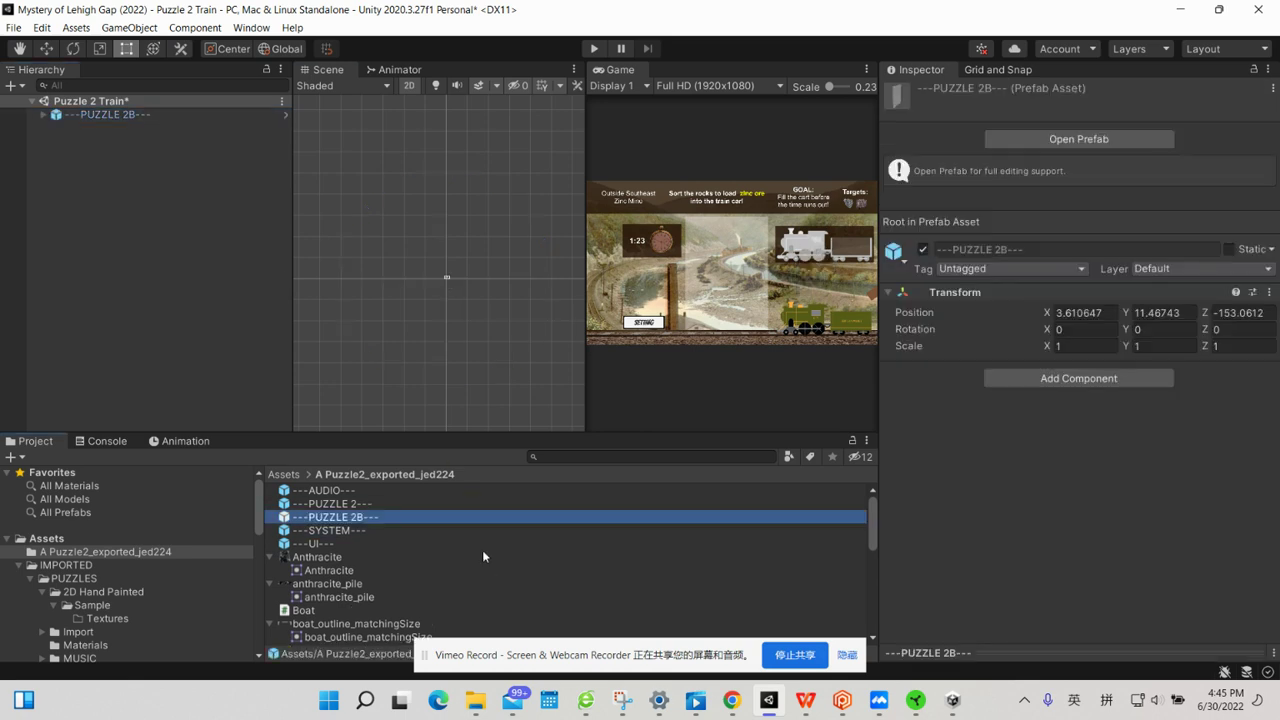
Open the ---AUDIO--- prefab for editing, then rename the ---PUZZLE 2--- prefab asset to ---PUZZLE 2A---.
{"action": "double_click", "coordinate": [367, 505]}
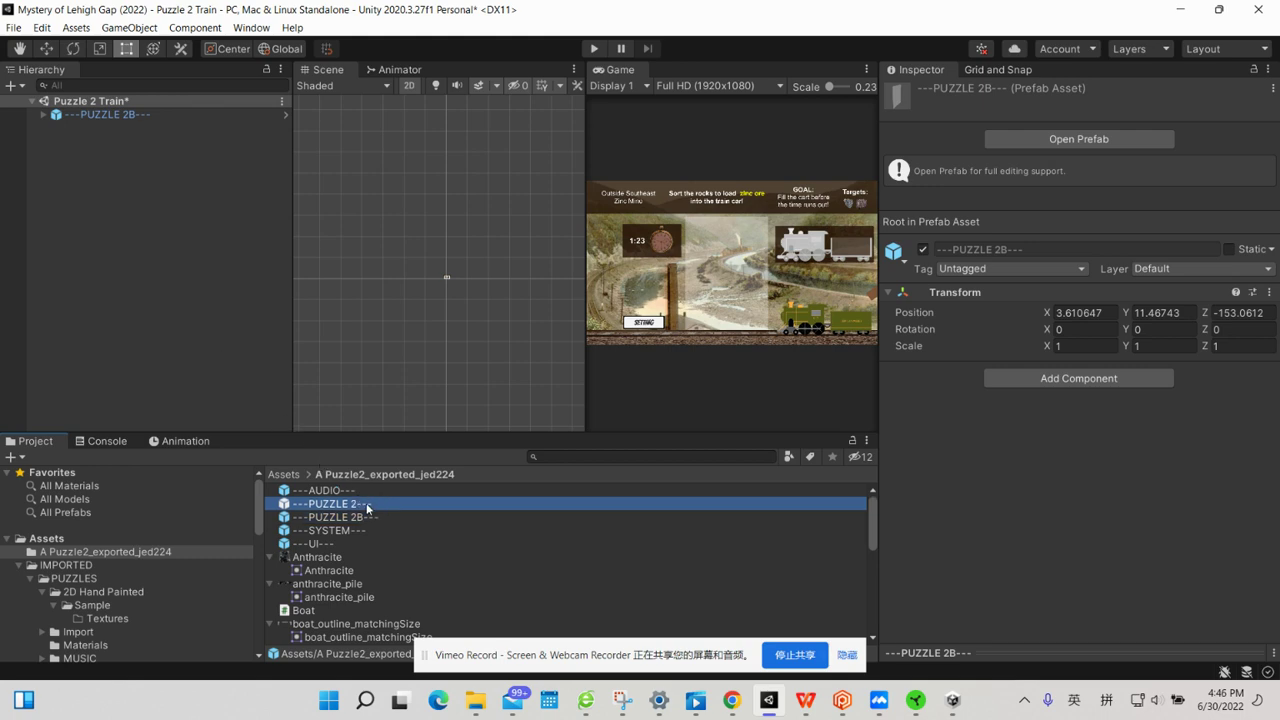
{"action": "double_click", "coordinate": [389, 490]}
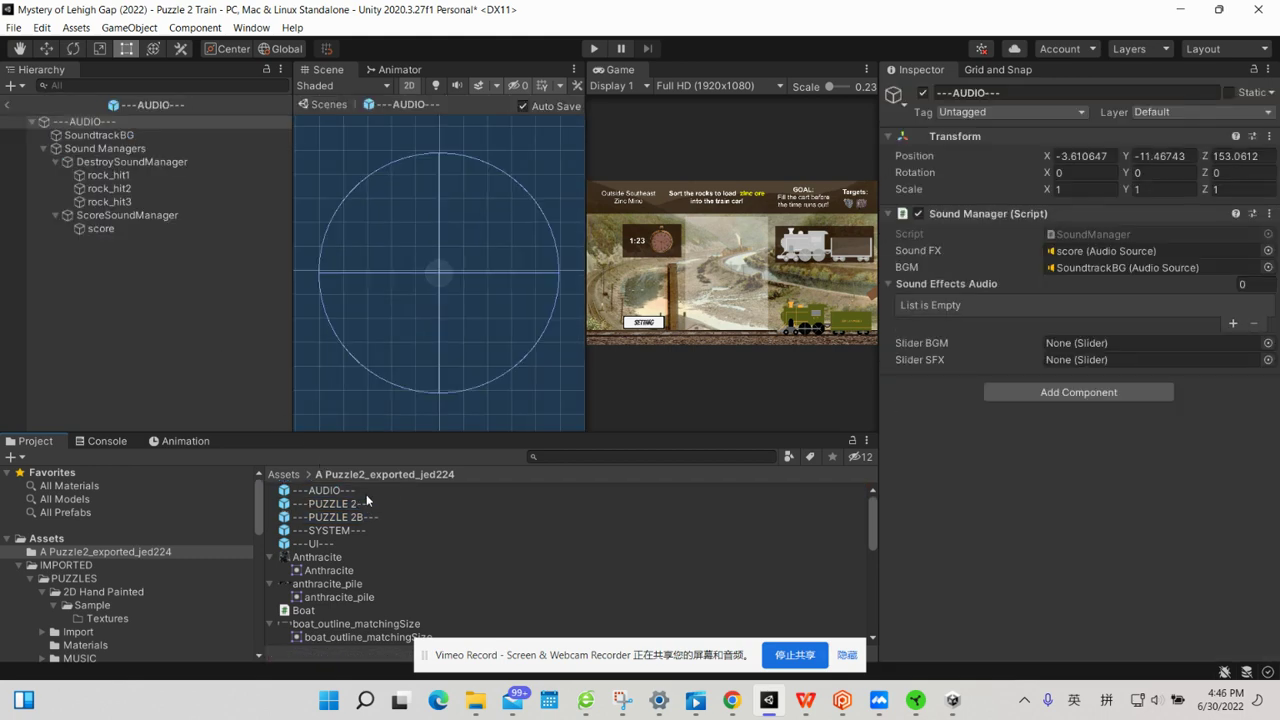
{"action": "left_click", "coordinate": [370, 503]}
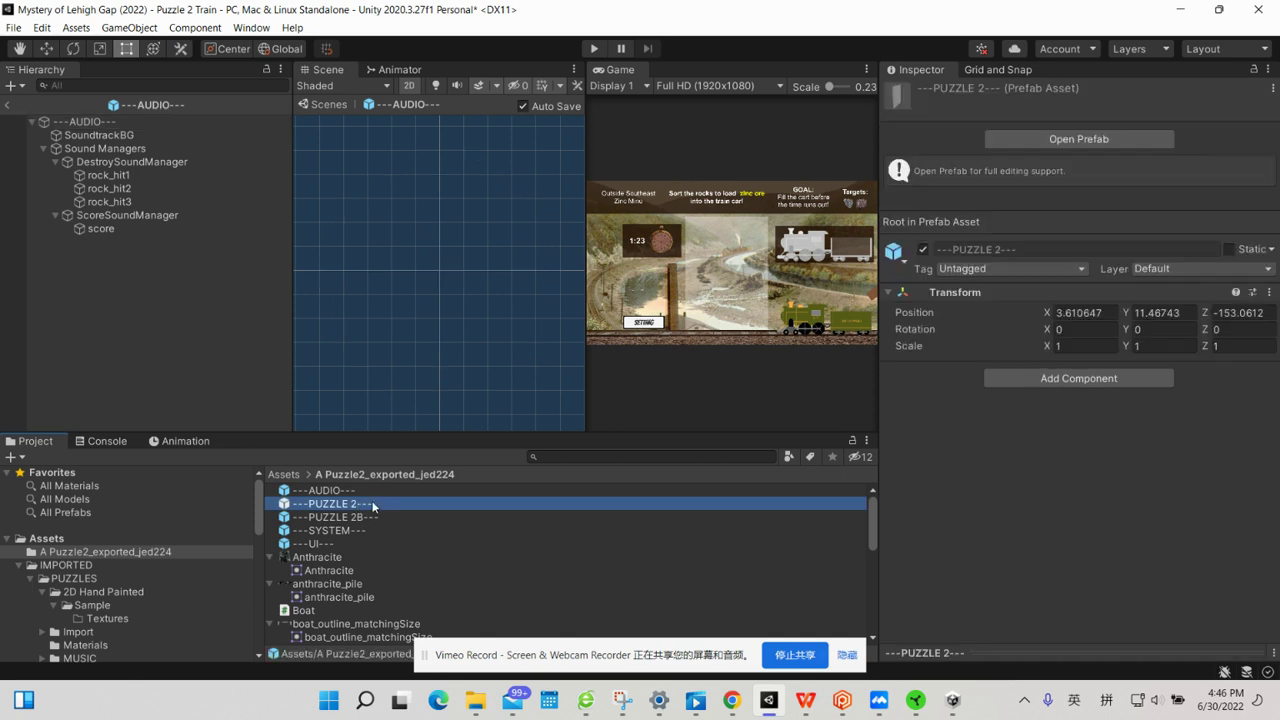
{"action": "left_click", "coordinate": [375, 503]}
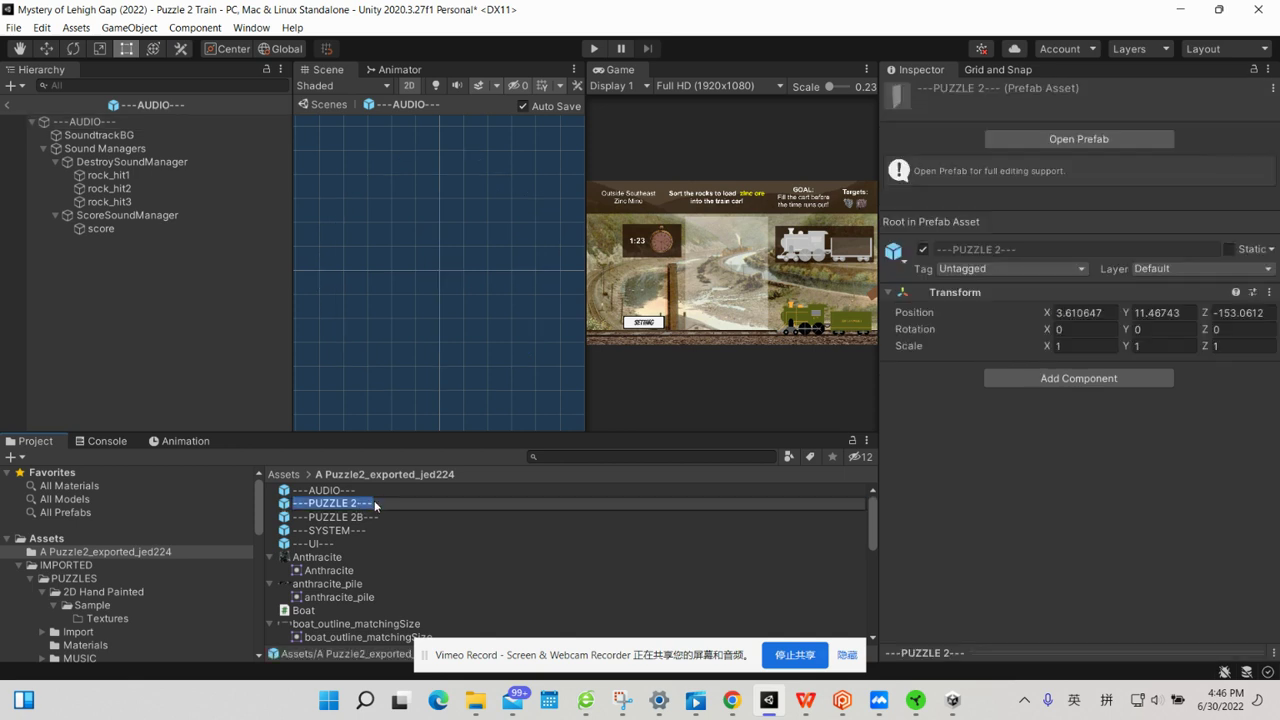
{"action": "left_click", "coordinate": [375, 505]}
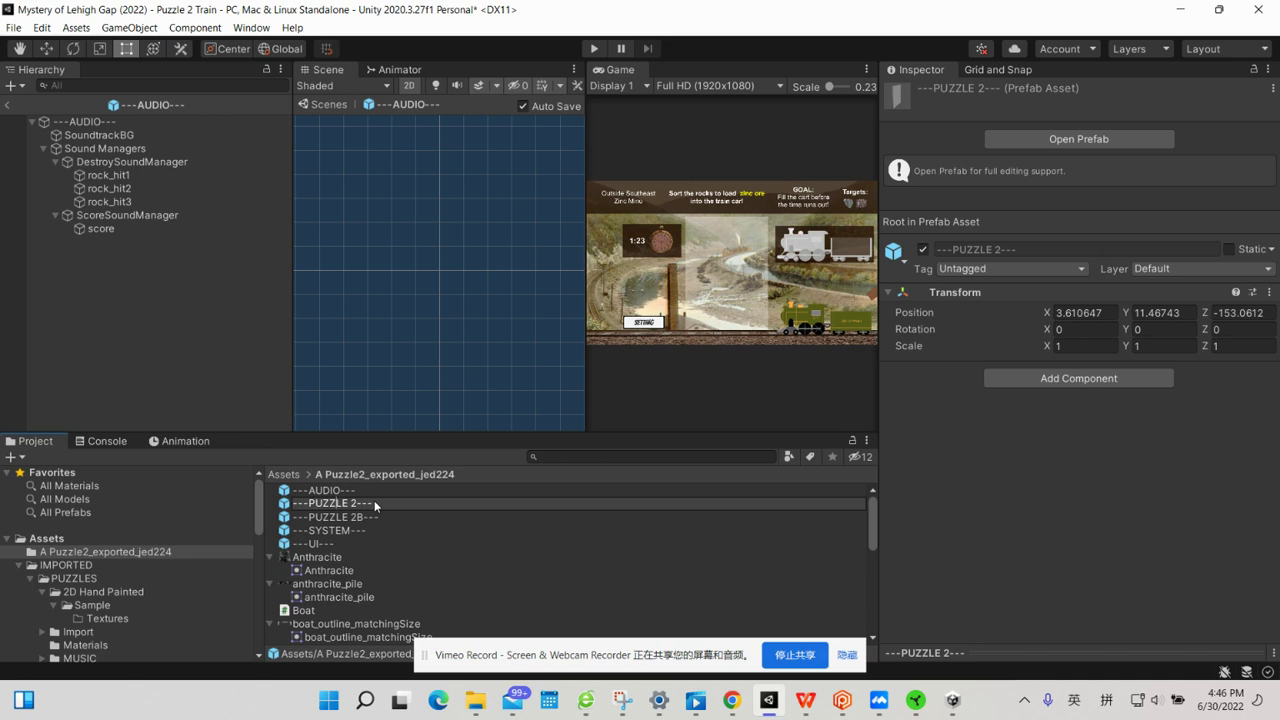
{"action": "type", "text": "A"}
{"action": "key", "text": "Return"}
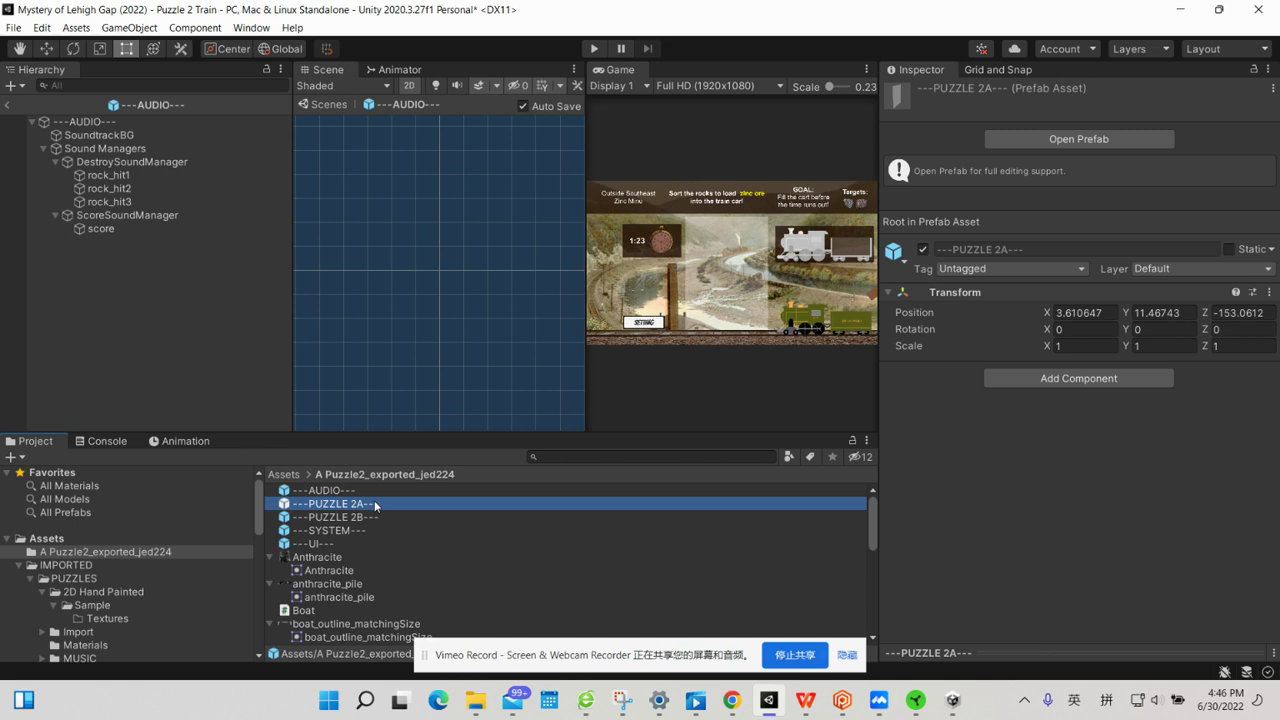
Save the Puzzle 2 Train scene and switch to Plastic SCM's pending changes.
{"action": "left_click", "coordinate": [13, 28]}
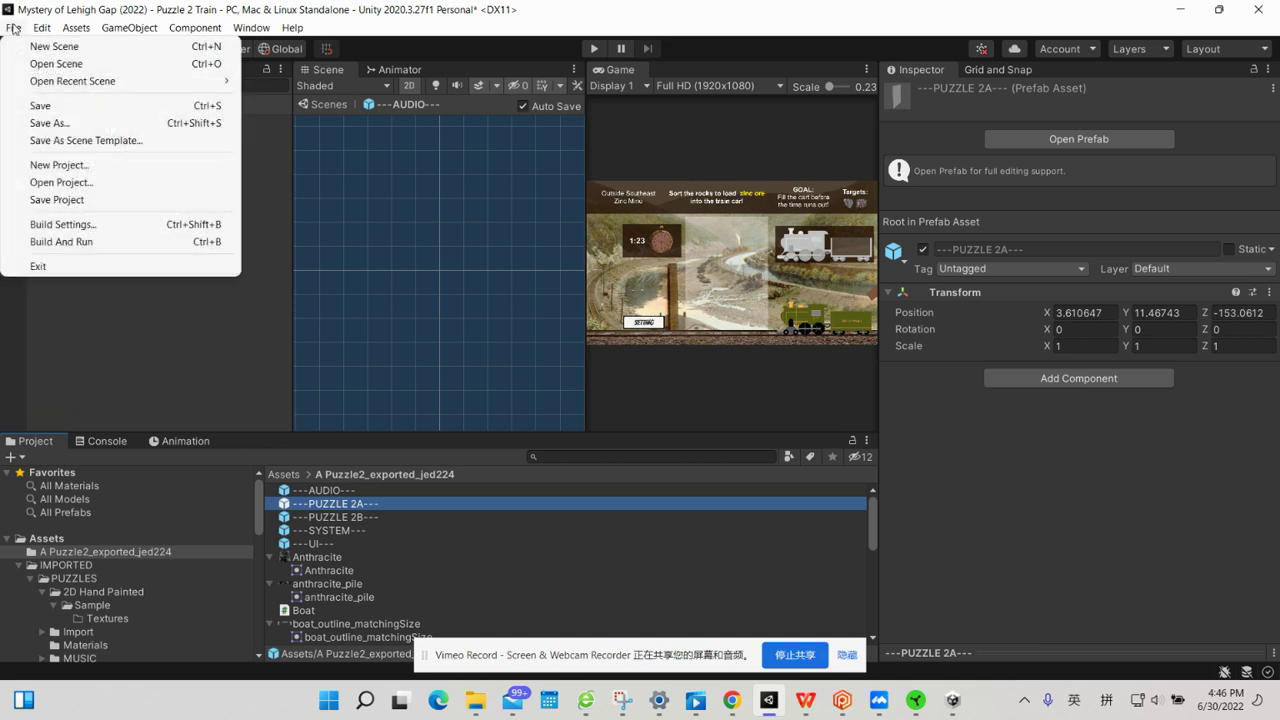
{"action": "left_click", "coordinate": [74, 104]}
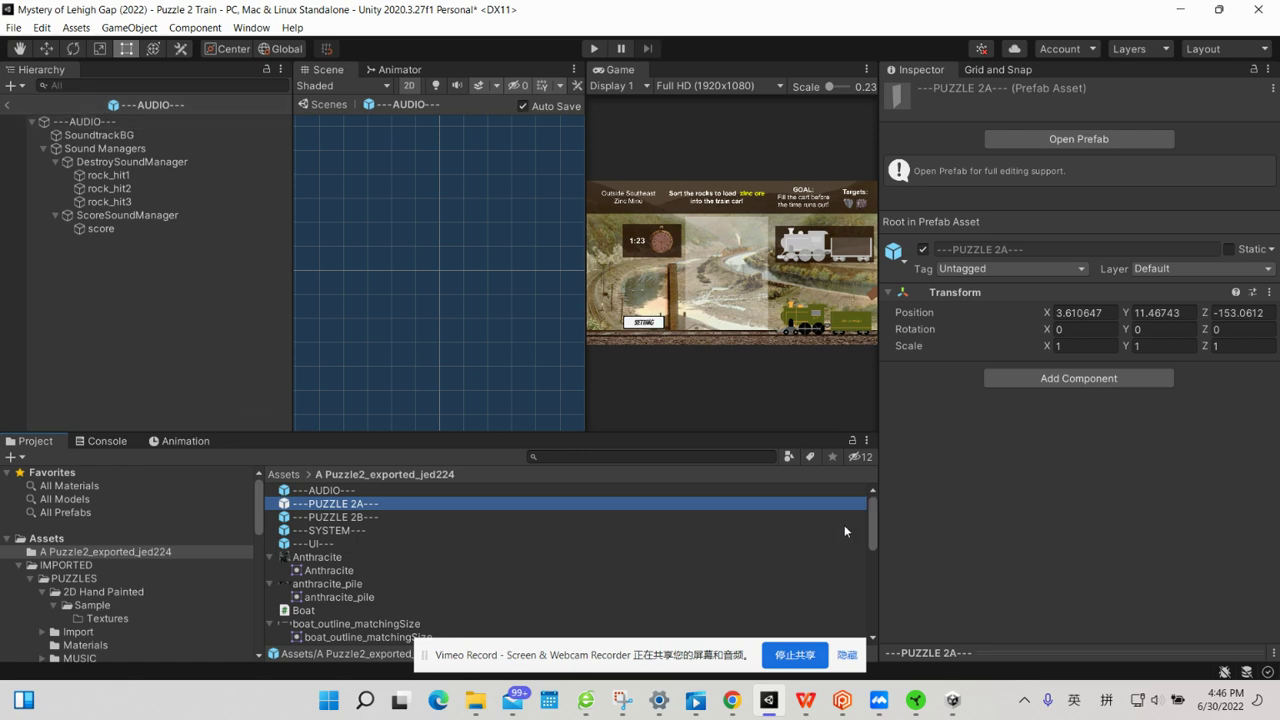
{"action": "left_click", "coordinate": [844, 704]}
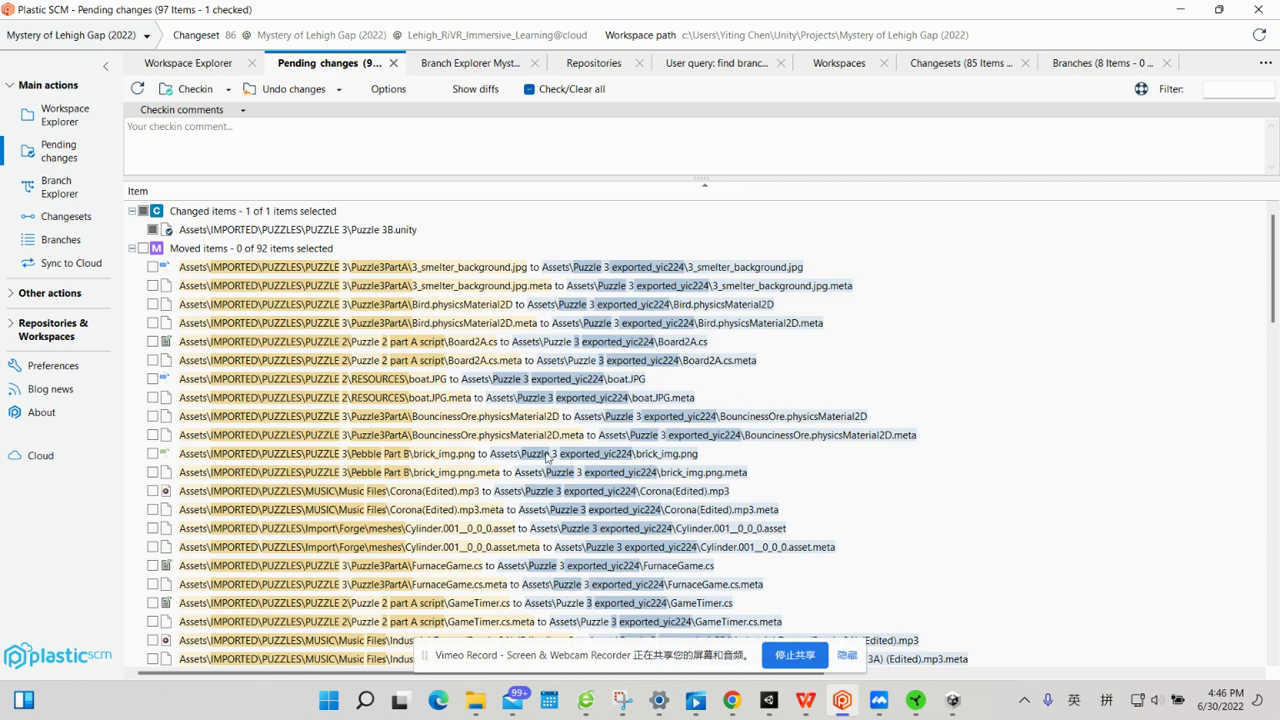
{"action": "scroll", "coordinate": [547, 458], "scroll_direction": "down", "scroll_amount": 1}
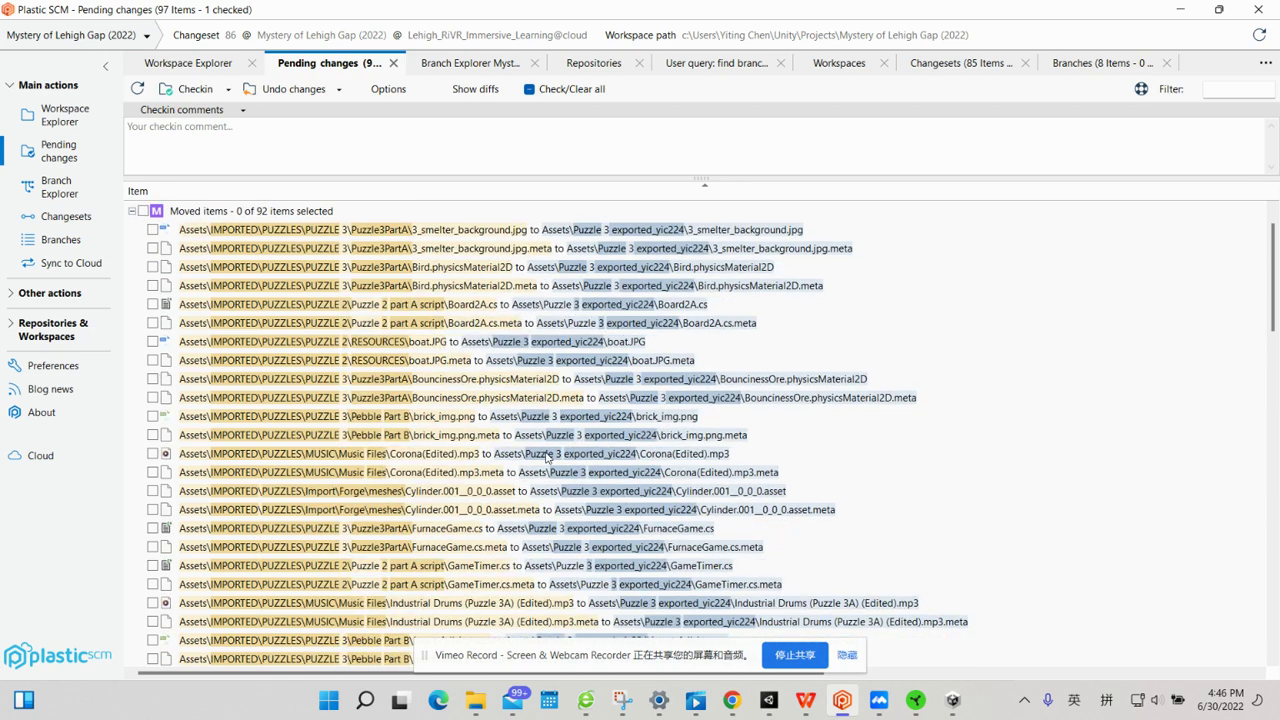
{"action": "scroll", "coordinate": [547, 458], "scroll_direction": "up", "scroll_amount": 1}
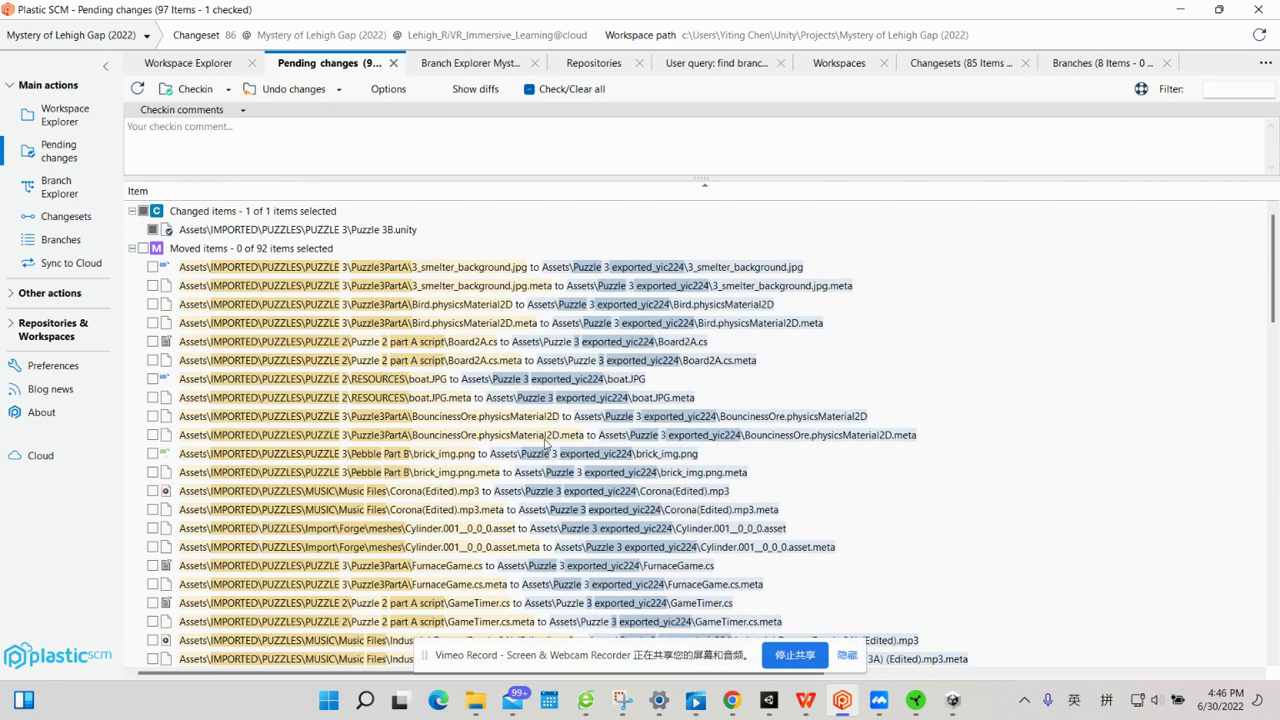
{"action": "left_click", "coordinate": [247, 143]}
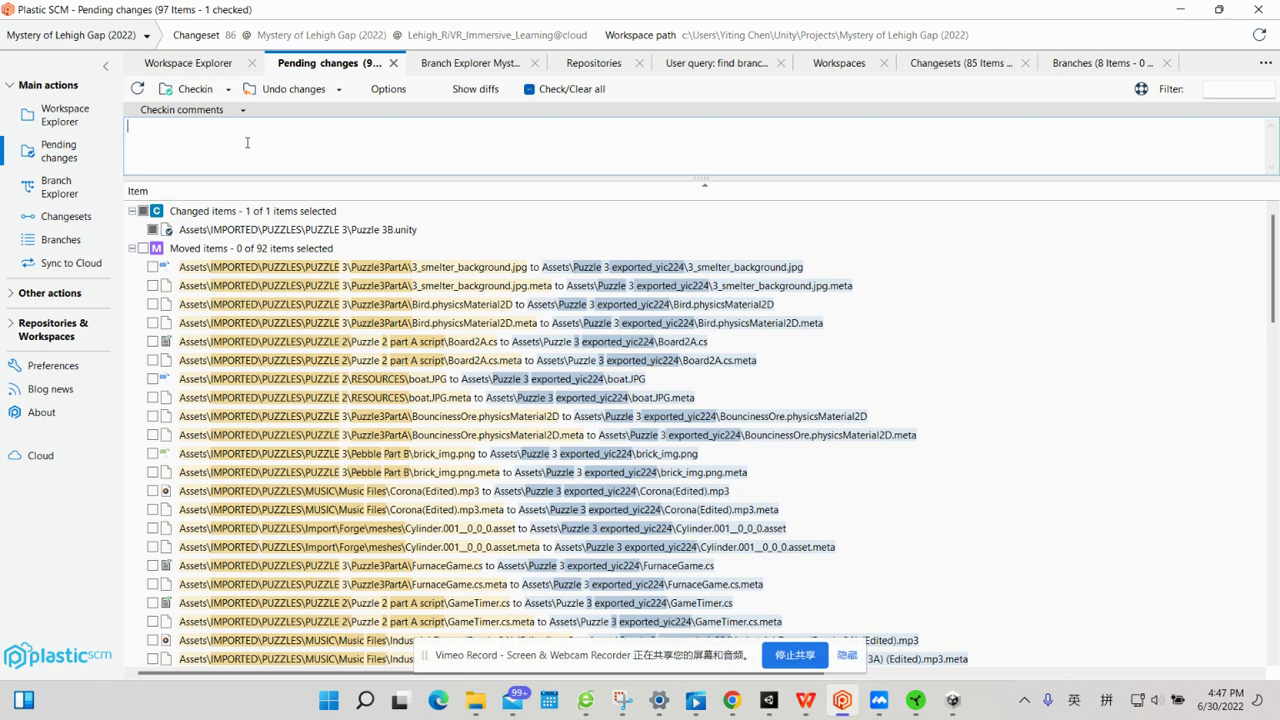
{"action": "type", "text": "impor"}
{"action": "type", "text": "ted puzzle"}
{"action": "type", "text": " expor"}
{"action": "type", "text": "t"}
{"action": "type", "text": "2"}
{"action": "type", "text": "jed"}
{"action": "type", "text": "224 and "}
{"action": "type", "text": "puzzl"}
{"action": "type", "text": "e"}
{"action": "key", "text": "BackSpace"}
{"action": "key", "text": "BackSpace"}
{"action": "key", "text": "BackSpace"}
{"action": "key", "text": "BackSpace"}
{"action": "type", "text": "+"}
{"action": "key", "text": "End"}
{"action": "type", "text": "3_"}
{"action": "type", "text": "expor"}
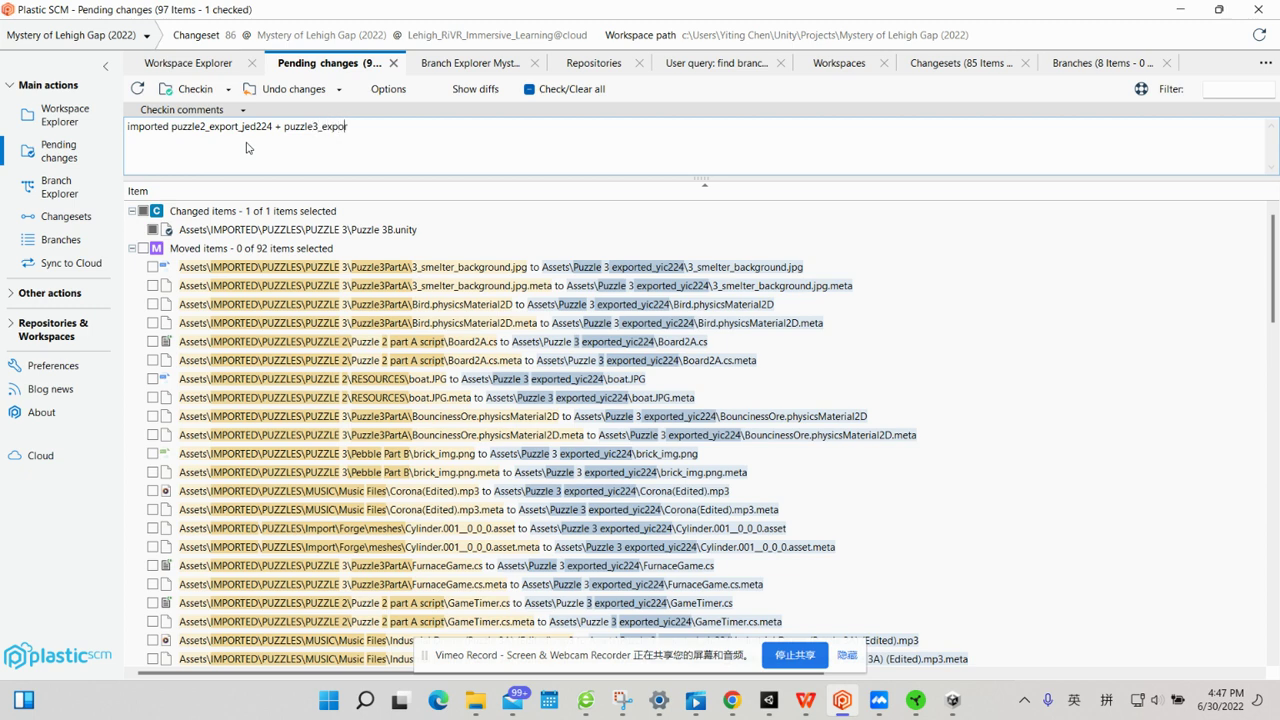
{"action": "type", "text": "t_y"}
{"action": "type", "text": "ic224."}
{"action": "type", "text": "unity"}
{"action": "type", "text": "packa"}
{"action": "type", "text": "ge"}
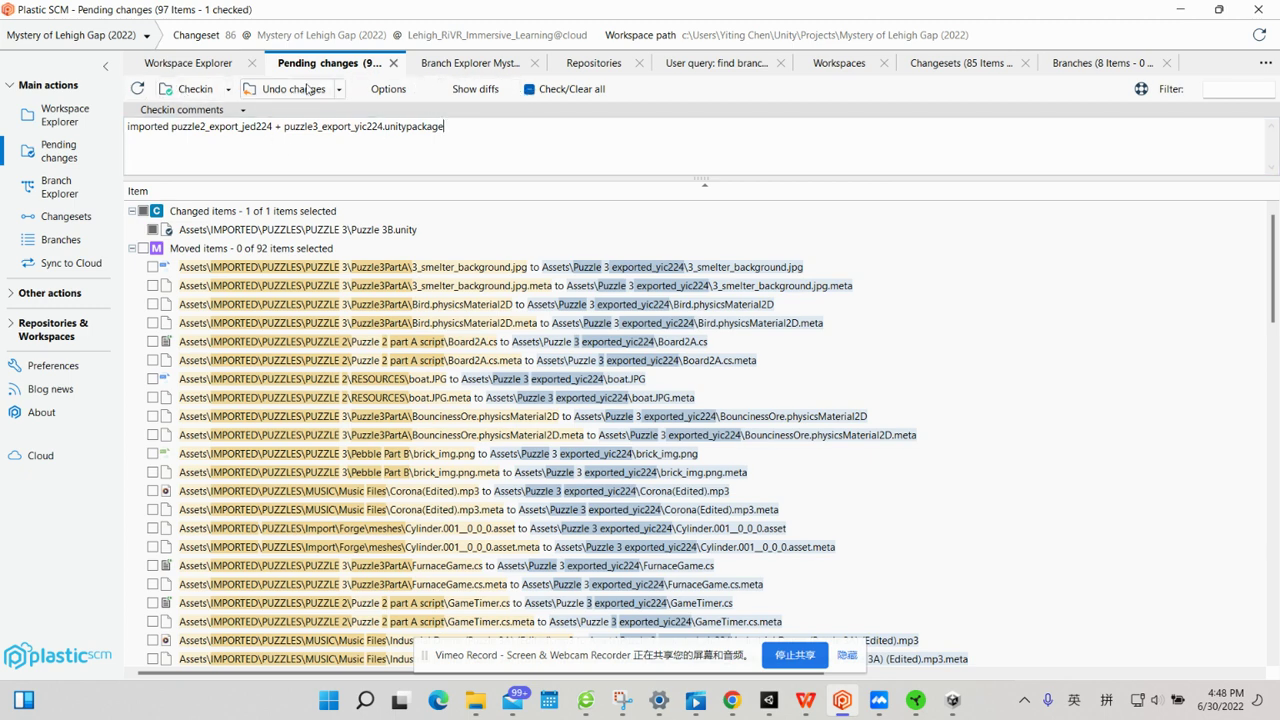
Tick the Moved items group so all 92 moved assets join the checkin, reviewing the list.
{"action": "left_click", "coordinate": [411, 168]}
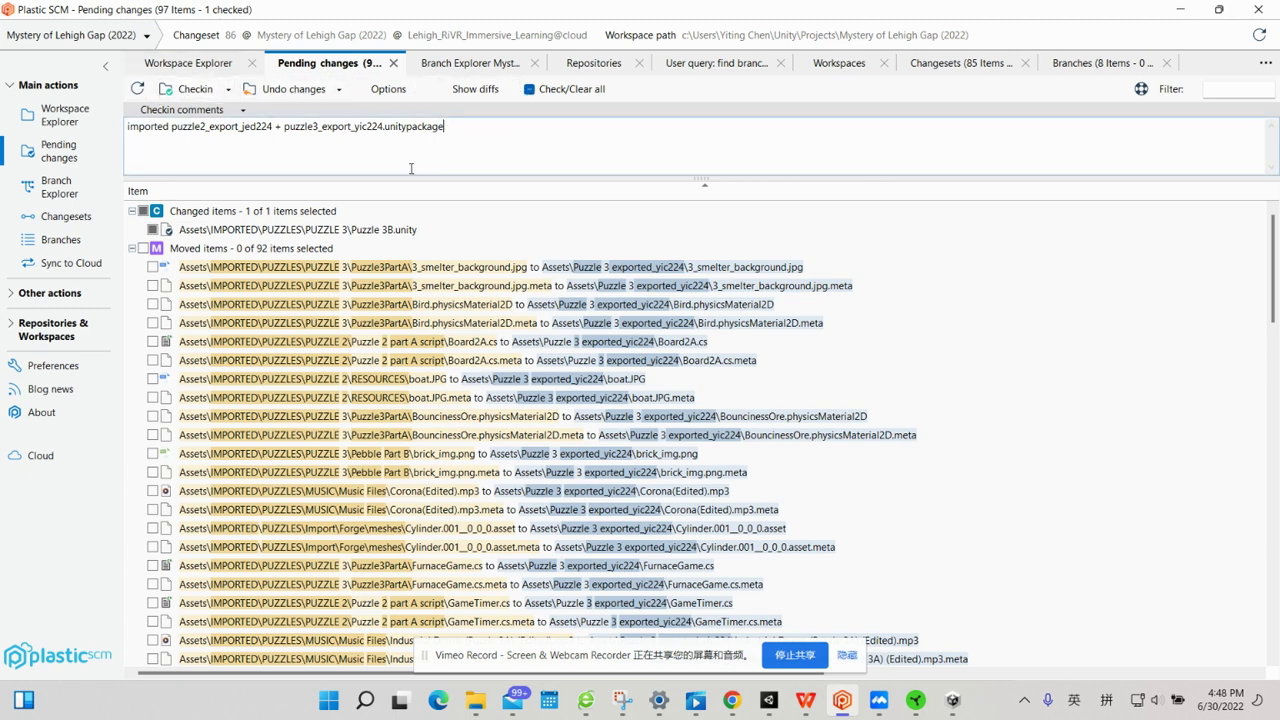
{"action": "left_click", "coordinate": [142, 249]}
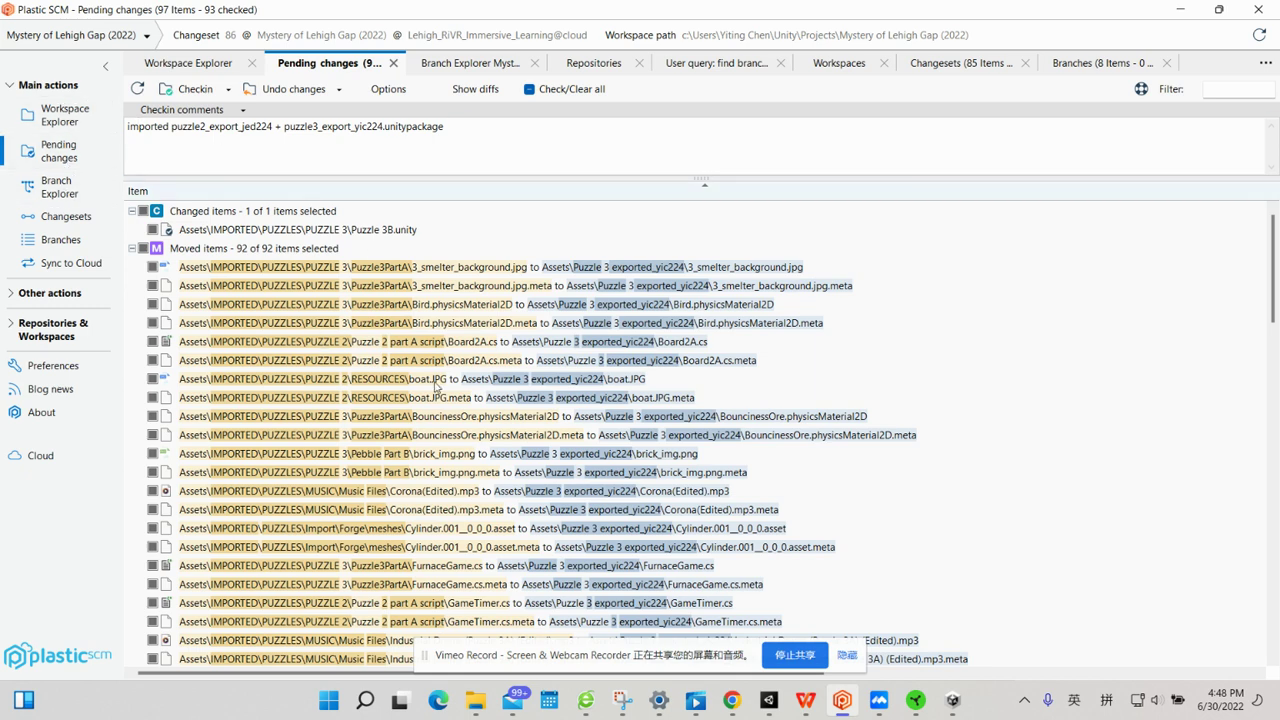
{"action": "scroll", "coordinate": [435, 395], "scroll_direction": "down", "scroll_amount": 1}
{"action": "scroll", "coordinate": [435, 395], "scroll_direction": "down", "scroll_amount": 1}
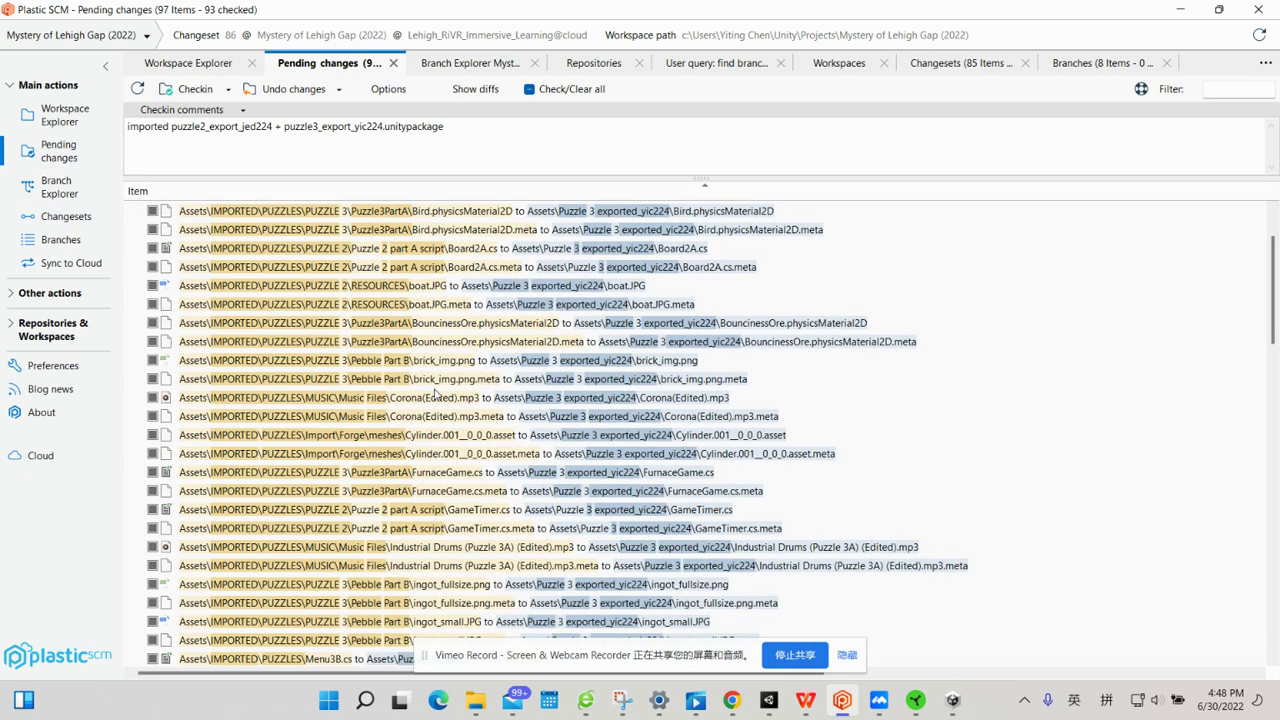
{"action": "scroll", "coordinate": [435, 395], "scroll_direction": "down", "scroll_amount": 3}
{"action": "scroll", "coordinate": [435, 395], "scroll_direction": "down", "scroll_amount": 1}
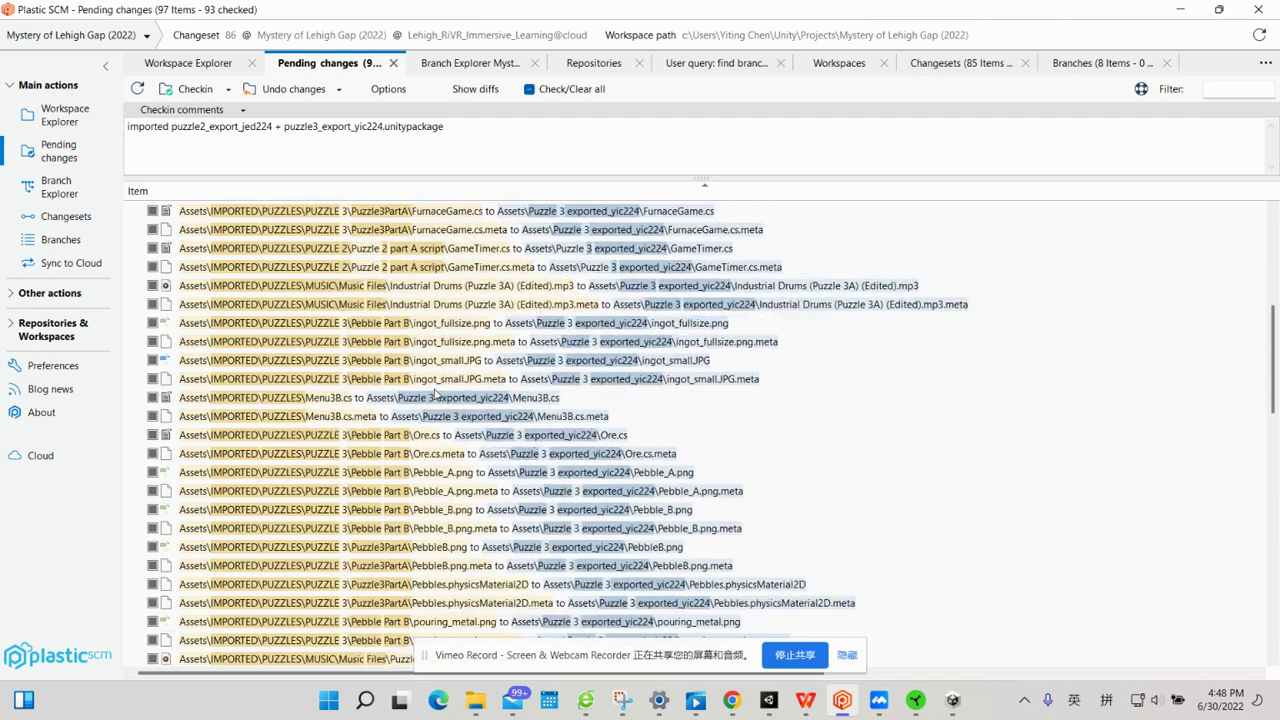
{"action": "scroll", "coordinate": [435, 395], "scroll_direction": "down", "scroll_amount": 1}
{"action": "scroll", "coordinate": [435, 395], "scroll_direction": "down", "scroll_amount": 1}
{"action": "scroll", "coordinate": [435, 395], "scroll_direction": "down", "scroll_amount": 1}
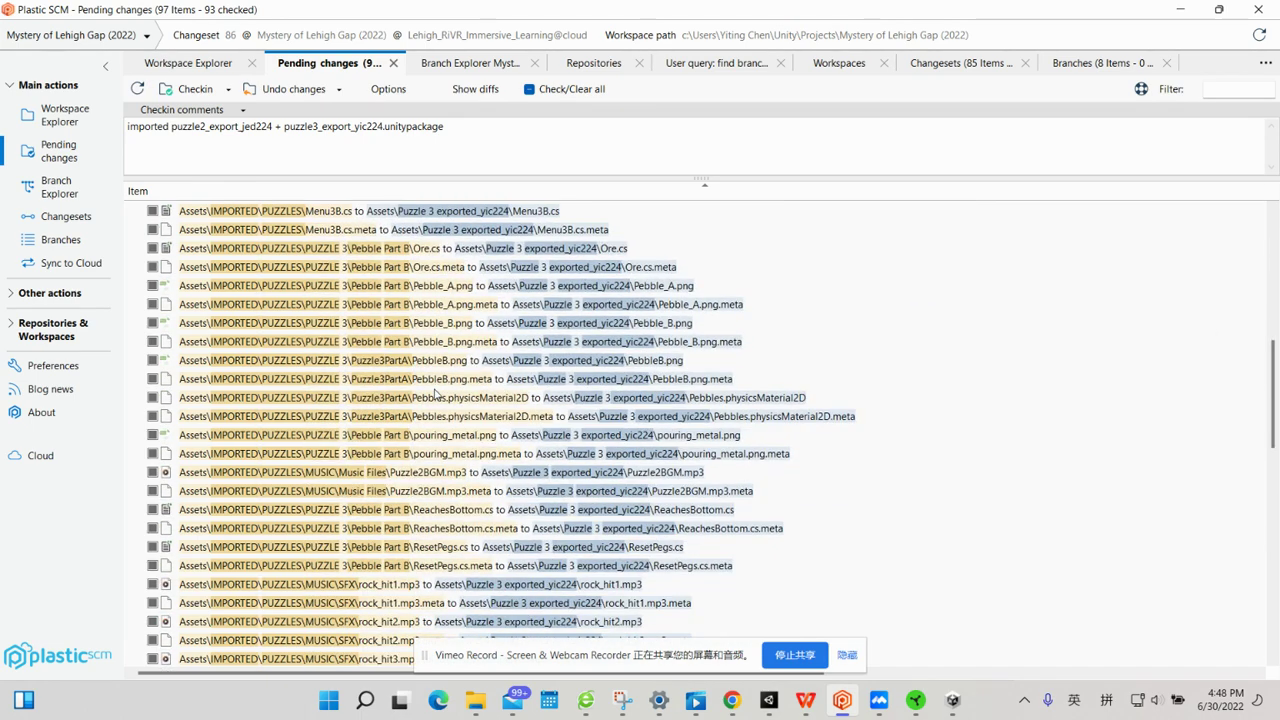
{"action": "scroll", "coordinate": [435, 395], "scroll_direction": "down", "scroll_amount": 3}
{"action": "scroll", "coordinate": [435, 395], "scroll_direction": "down", "scroll_amount": 1}
{"action": "scroll", "coordinate": [435, 395], "scroll_direction": "down", "scroll_amount": 3}
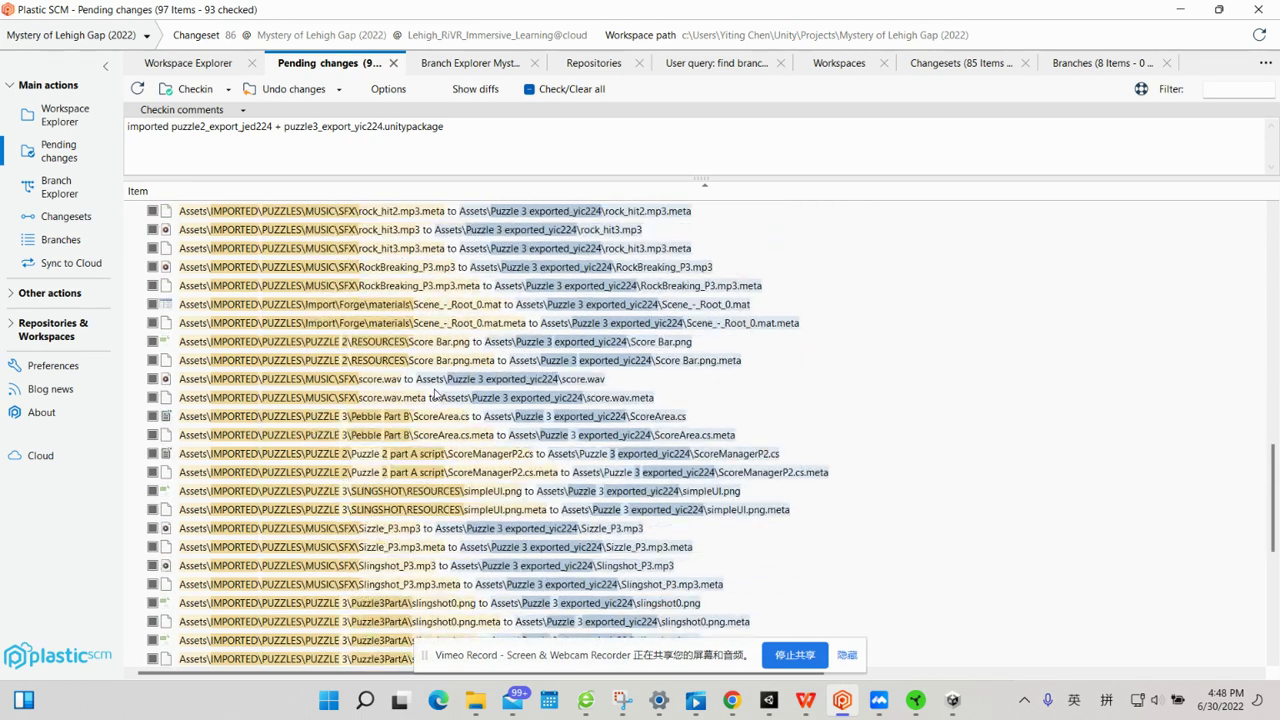
{"action": "scroll", "coordinate": [435, 395], "scroll_direction": "down", "scroll_amount": 5}
{"action": "scroll", "coordinate": [435, 395], "scroll_direction": "down", "scroll_amount": 3}
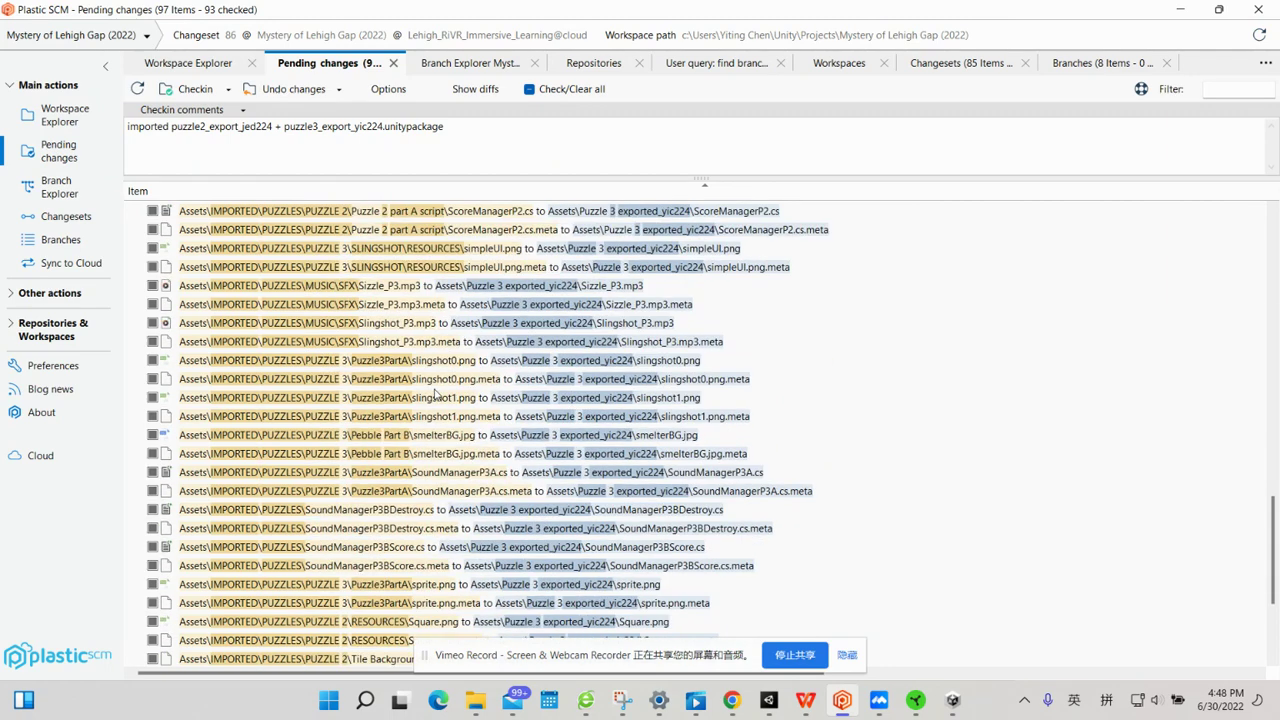
{"action": "scroll", "coordinate": [435, 395], "scroll_direction": "down", "scroll_amount": 1}
{"action": "scroll", "coordinate": [435, 395], "scroll_direction": "down", "scroll_amount": 3}
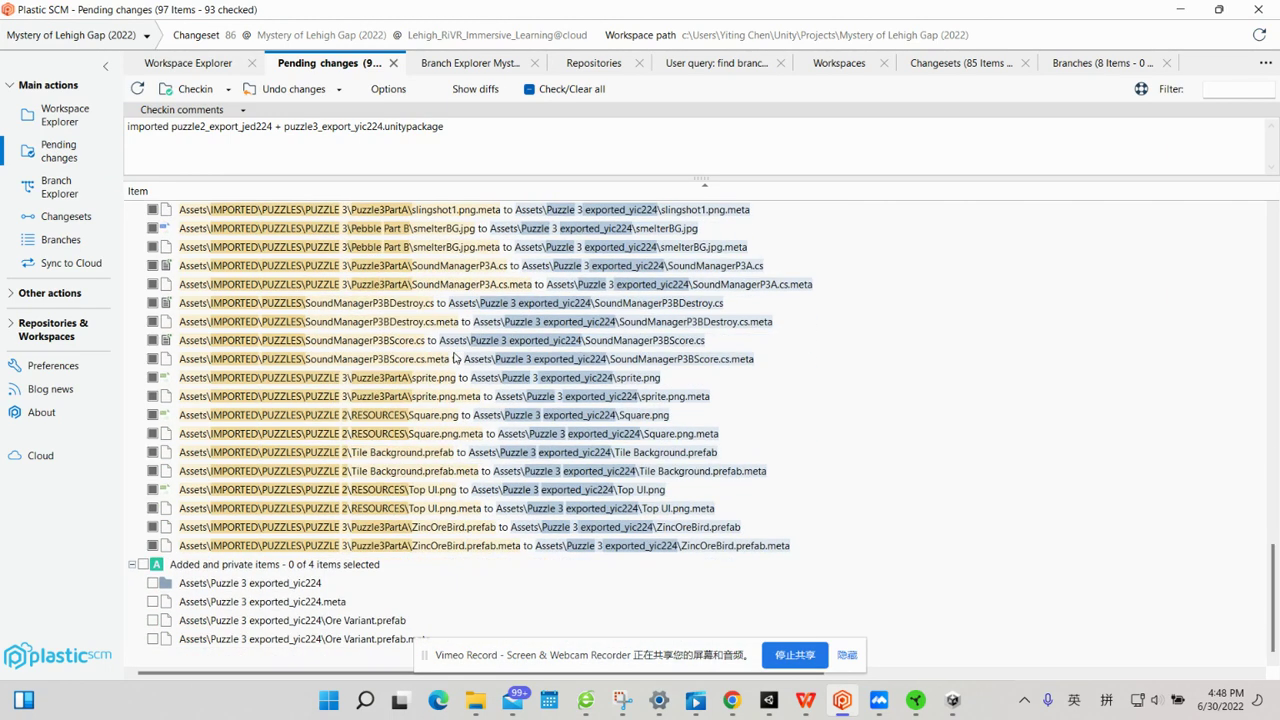
{"action": "scroll", "coordinate": [455, 357], "scroll_direction": "up", "scroll_amount": 1}
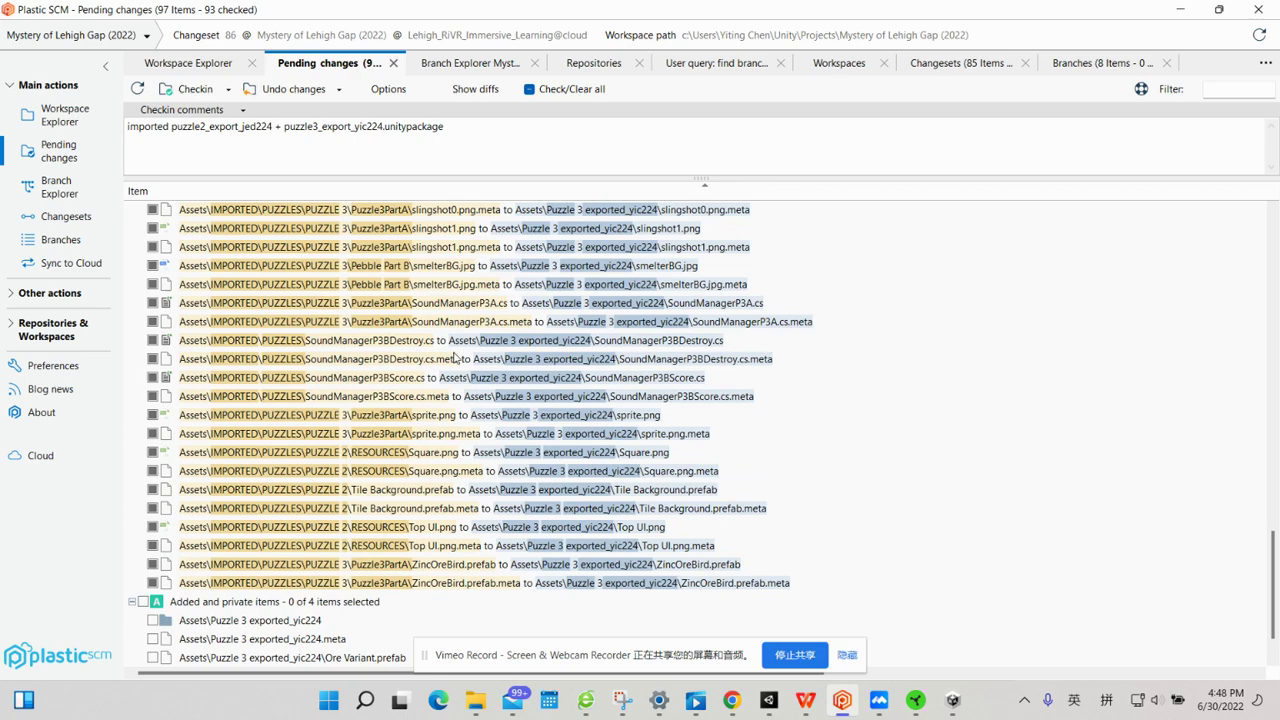
{"action": "scroll", "coordinate": [455, 357], "scroll_direction": "up", "scroll_amount": 7}
{"action": "scroll", "coordinate": [455, 357], "scroll_direction": "up", "scroll_amount": 7}
{"action": "scroll", "coordinate": [455, 357], "scroll_direction": "up", "scroll_amount": 7}
{"action": "scroll", "coordinate": [455, 357], "scroll_direction": "up", "scroll_amount": 6}
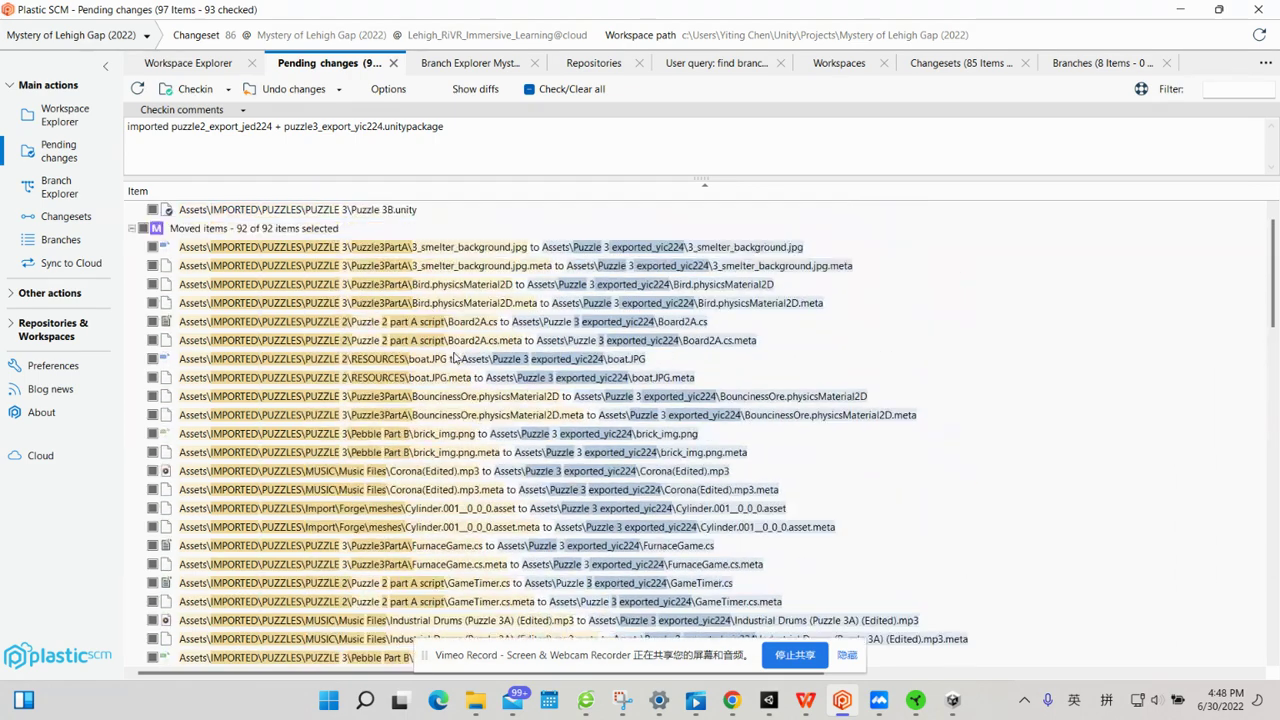
{"action": "scroll", "coordinate": [455, 357], "scroll_direction": "up", "scroll_amount": 1}
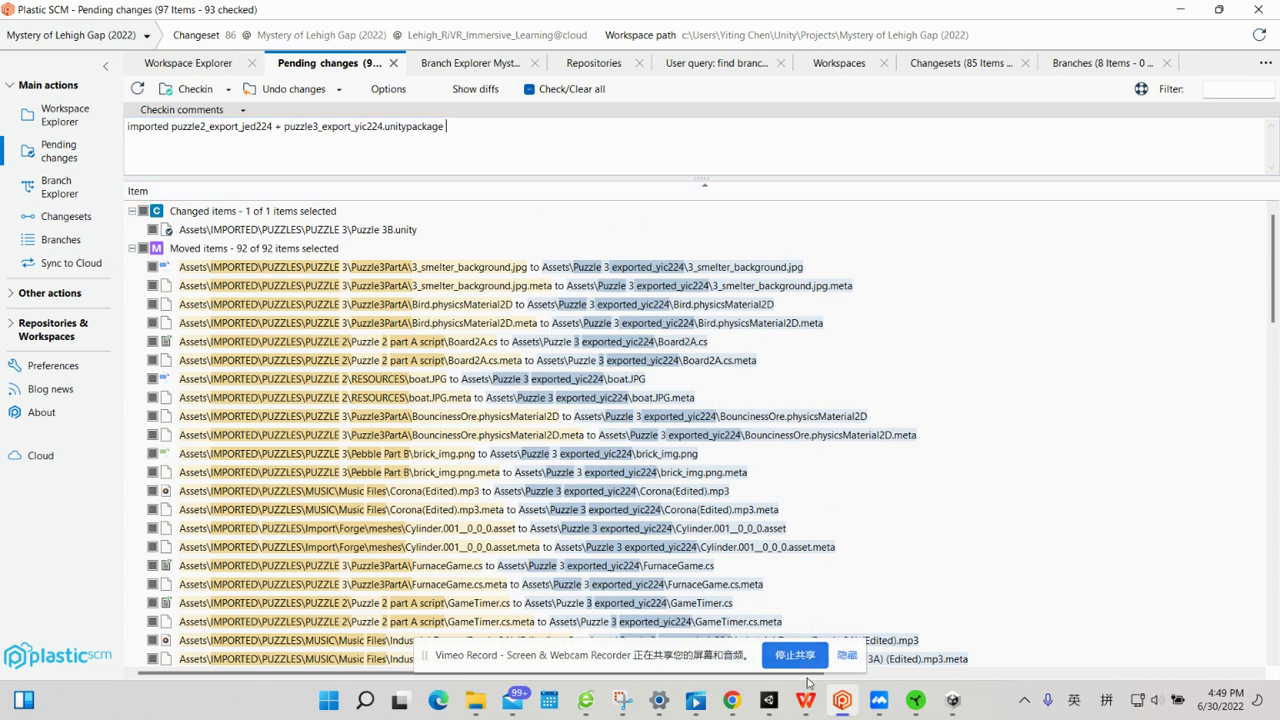
Start exporting the Puzzle 2 export folder as a package with Include dependencies unchecked.
{"action": "left_click", "coordinate": [769, 703]}
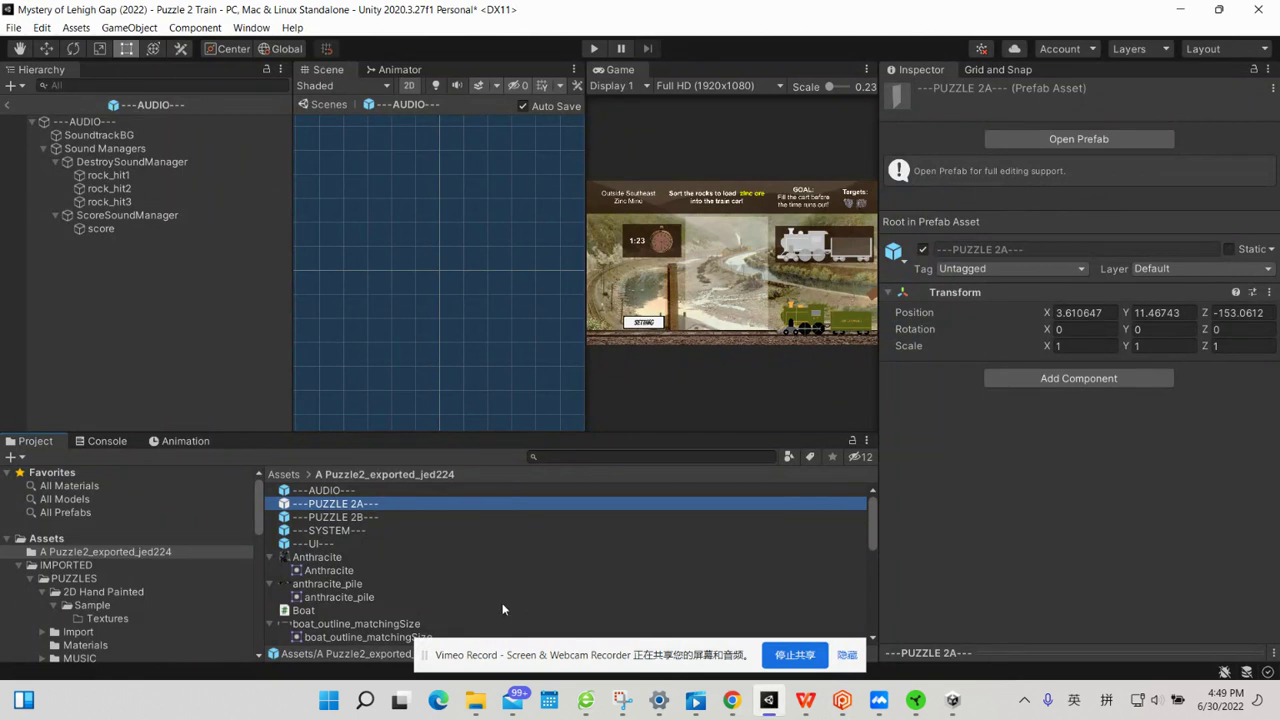
{"action": "scroll", "coordinate": [186, 612], "scroll_direction": "down", "scroll_amount": 2}
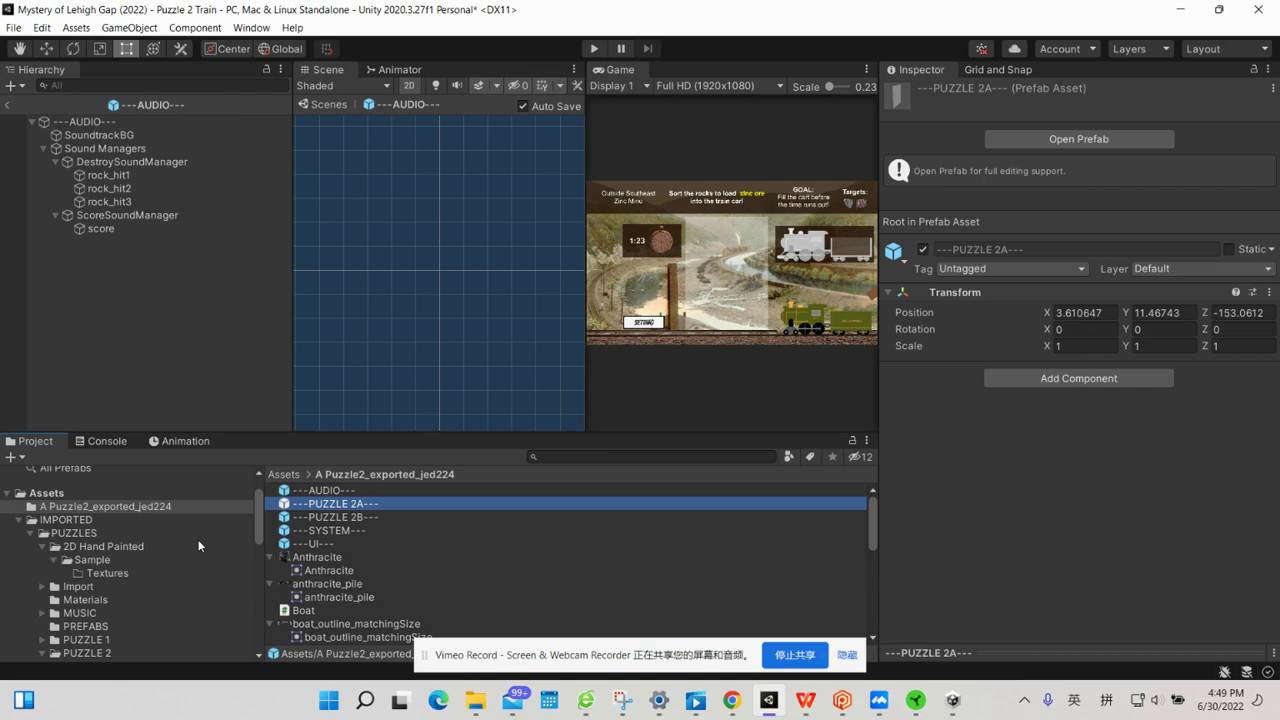
{"action": "right_click", "coordinate": [151, 507]}
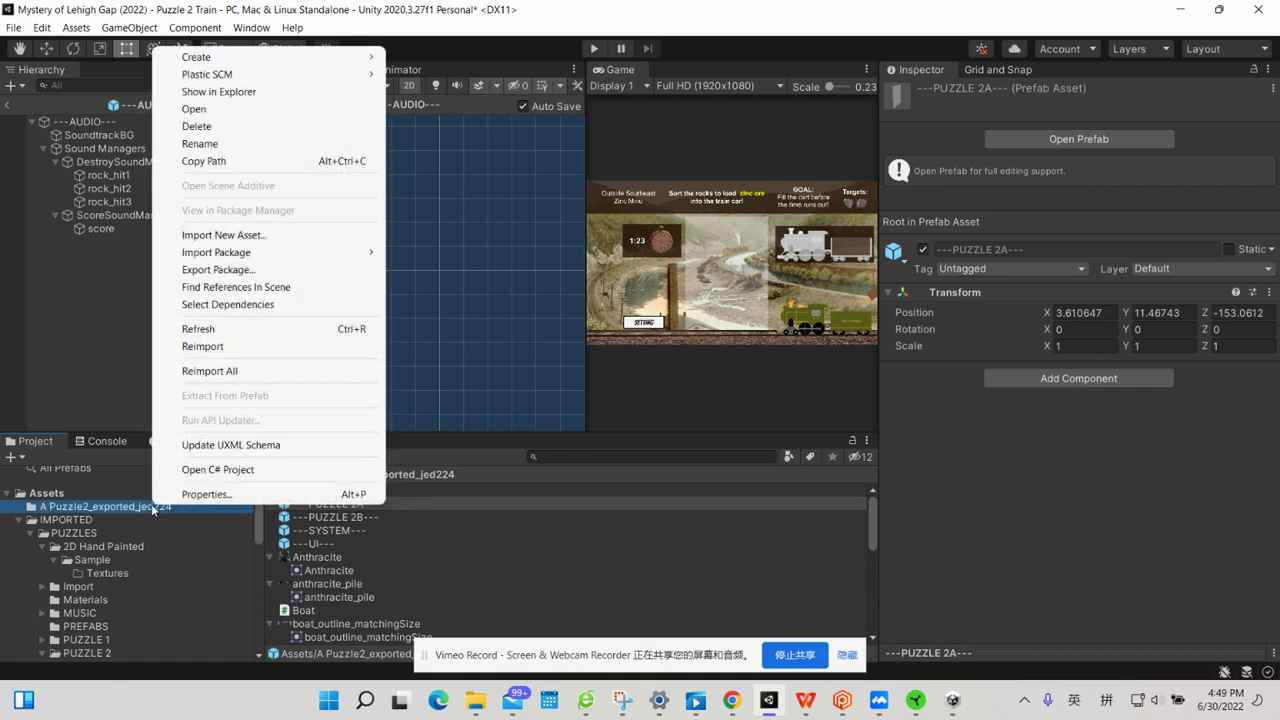
{"action": "left_click", "coordinate": [220, 270]}
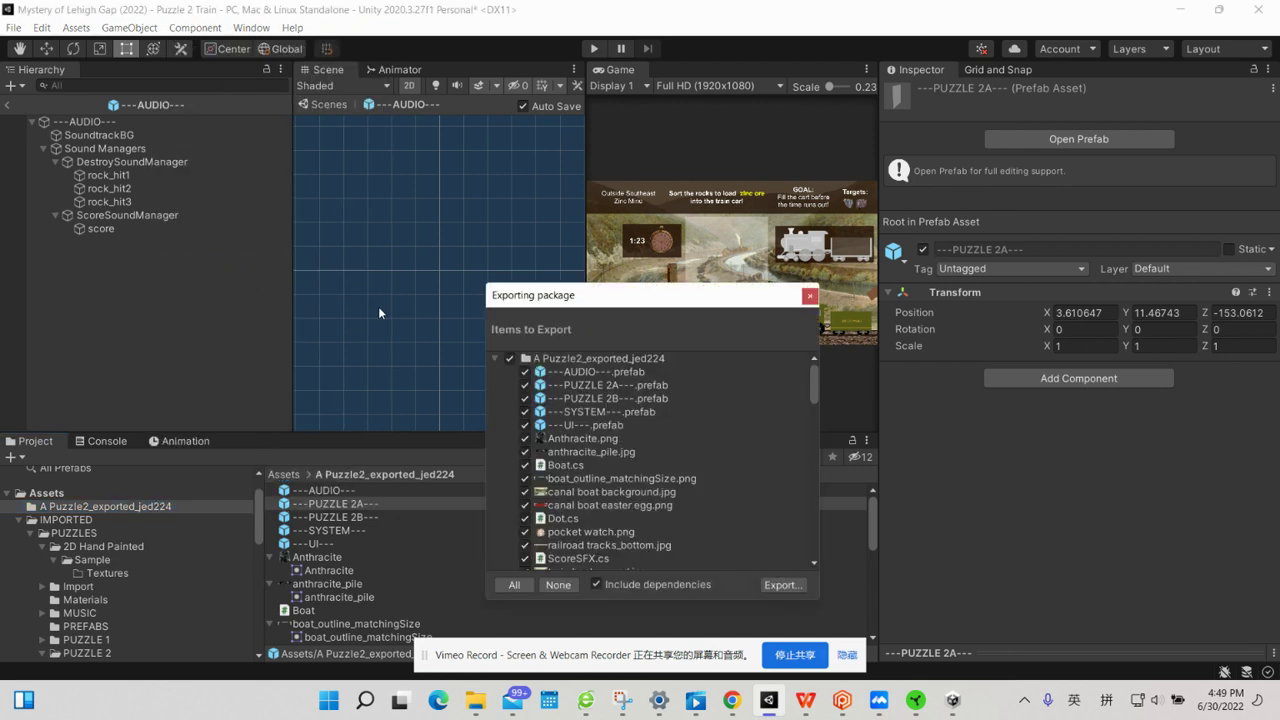
{"action": "scroll", "coordinate": [644, 489], "scroll_direction": "down", "scroll_amount": 3}
{"action": "scroll", "coordinate": [644, 489], "scroll_direction": "up", "scroll_amount": 3}
{"action": "scroll", "coordinate": [644, 489], "scroll_direction": "down", "scroll_amount": 2}
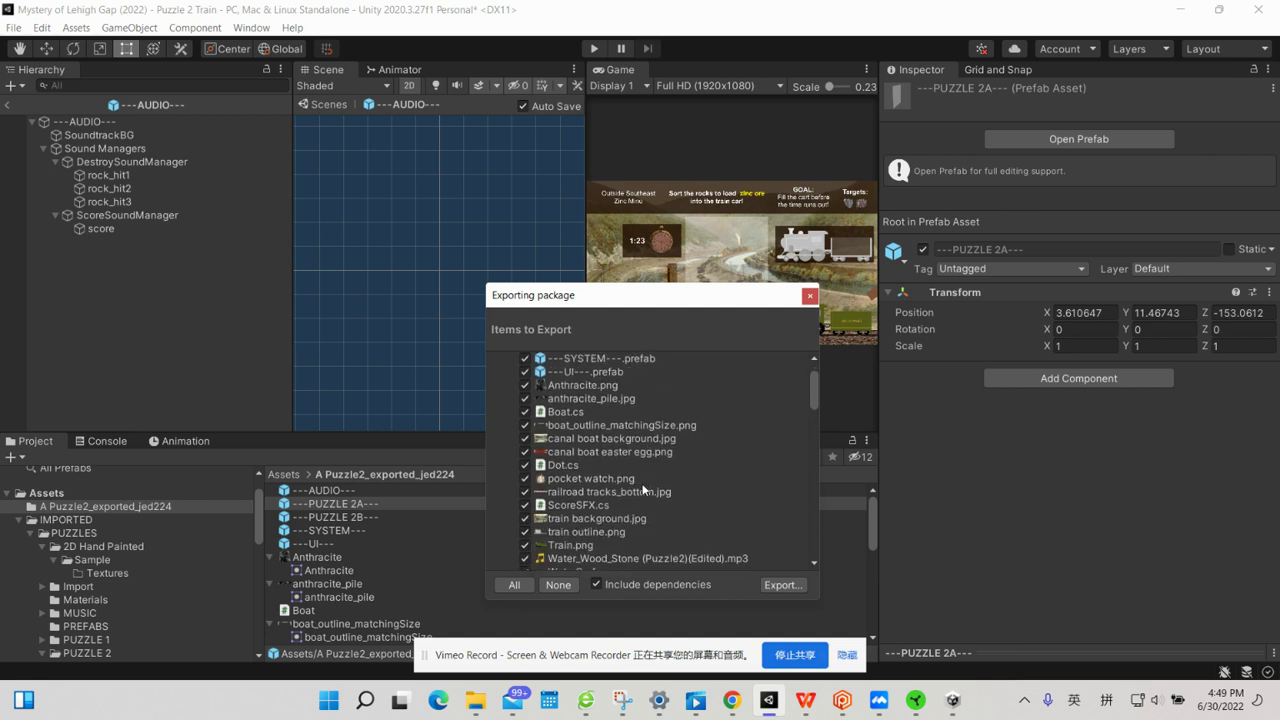
{"action": "left_click", "coordinate": [596, 584]}
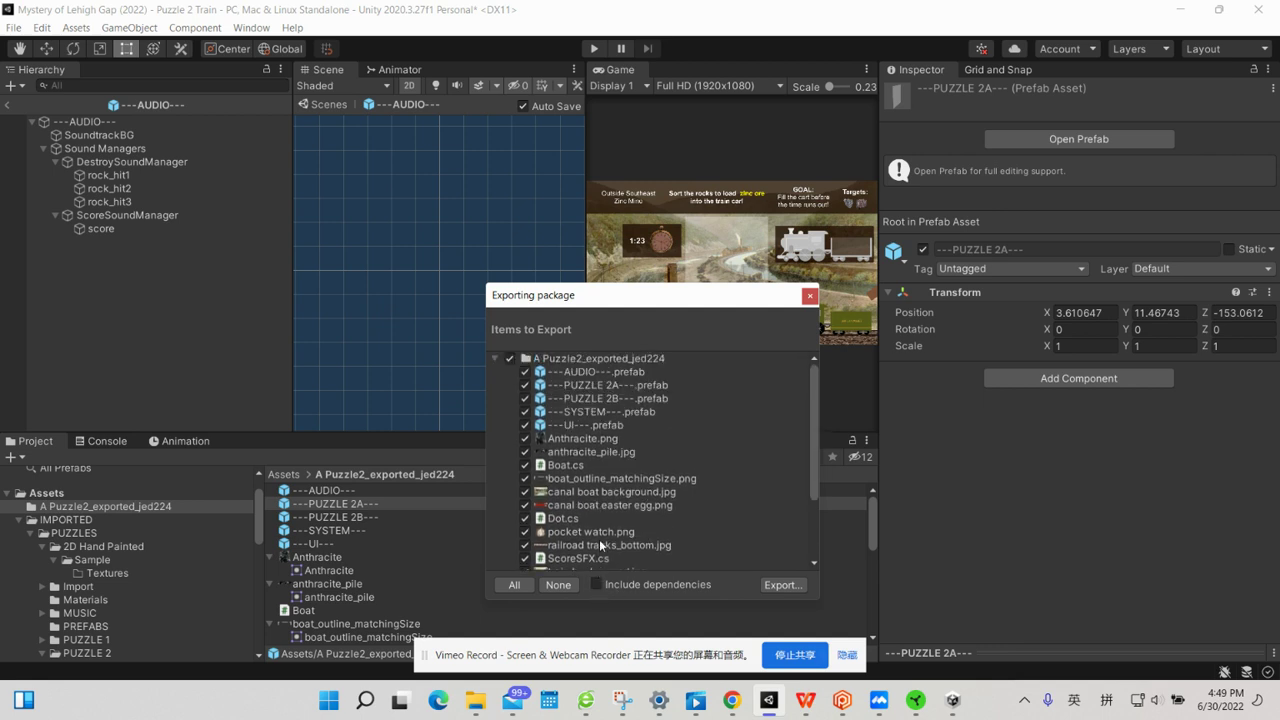
{"action": "scroll", "coordinate": [599, 539], "scroll_direction": "down", "scroll_amount": 5}
{"action": "scroll", "coordinate": [599, 539], "scroll_direction": "up", "scroll_amount": 5}
{"action": "scroll", "coordinate": [599, 539], "scroll_direction": "down", "scroll_amount": 5}
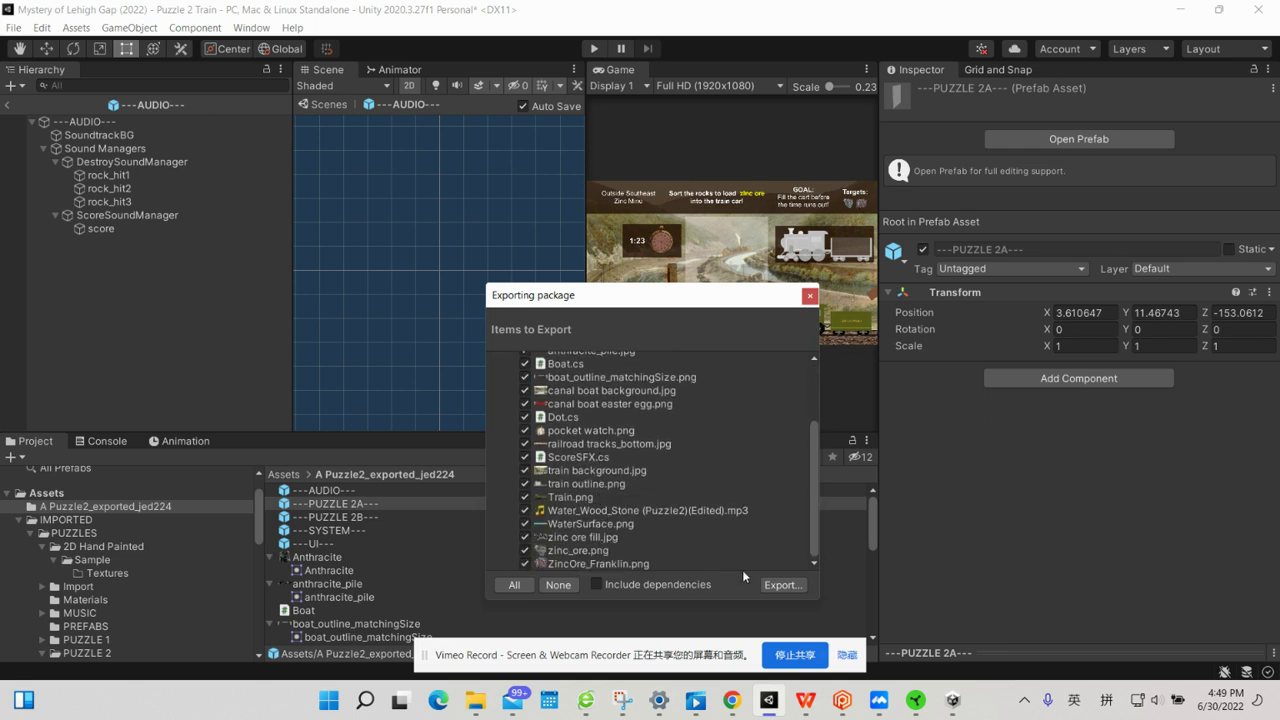
Name the package file Exported_Puzzle2_jed224.unitypackage in the Packages folder.
{"action": "left_click", "coordinate": [779, 585]}
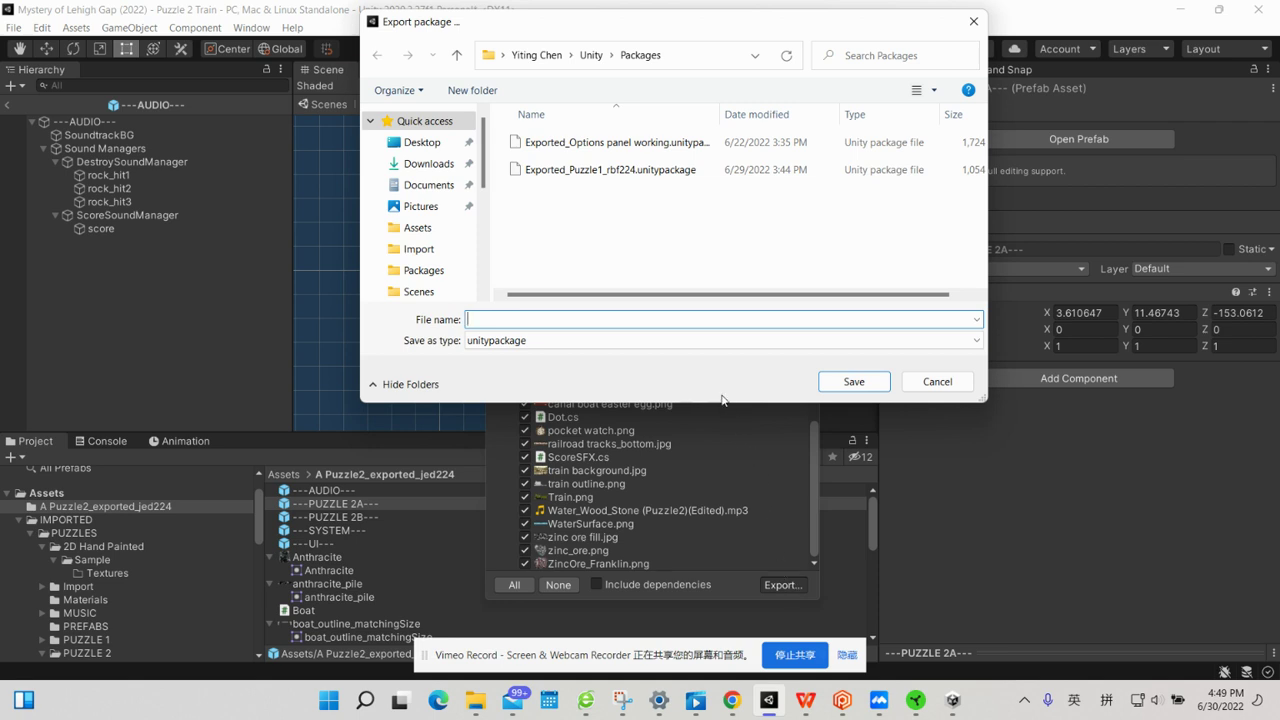
{"action": "type", "text": "E"}
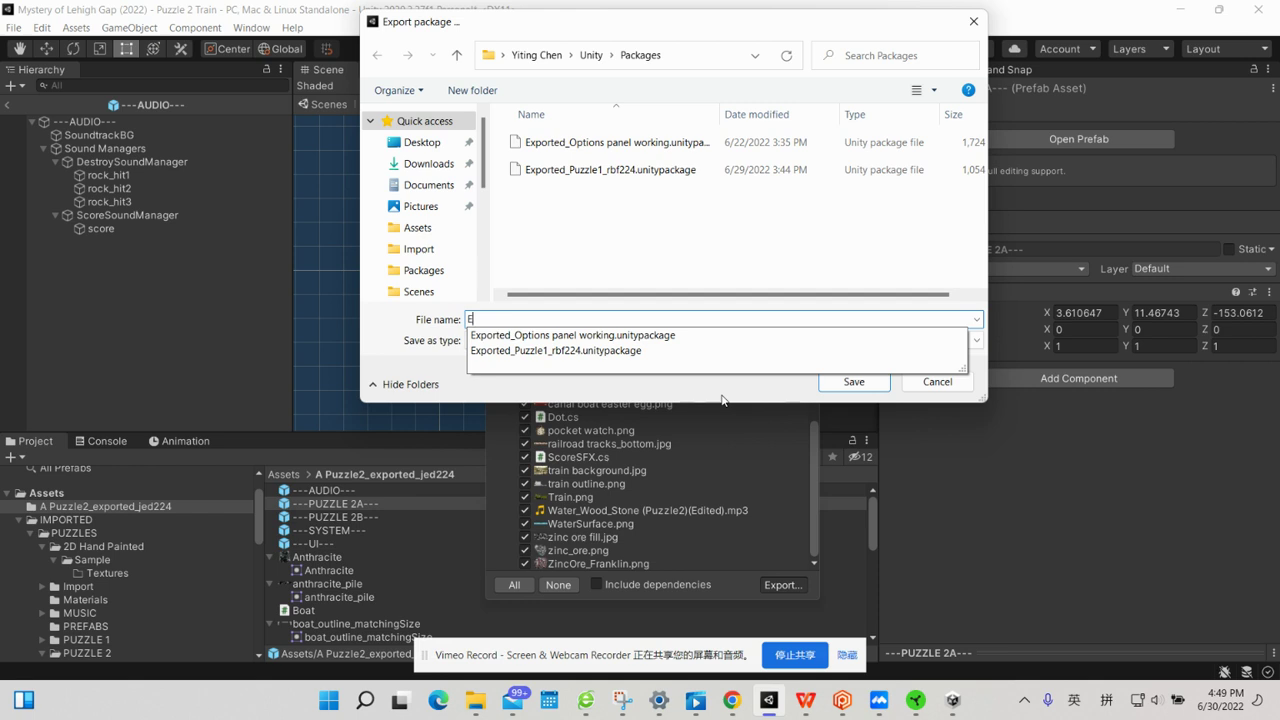
{"action": "key", "text": "Down"}
{"action": "key", "text": "Down"}
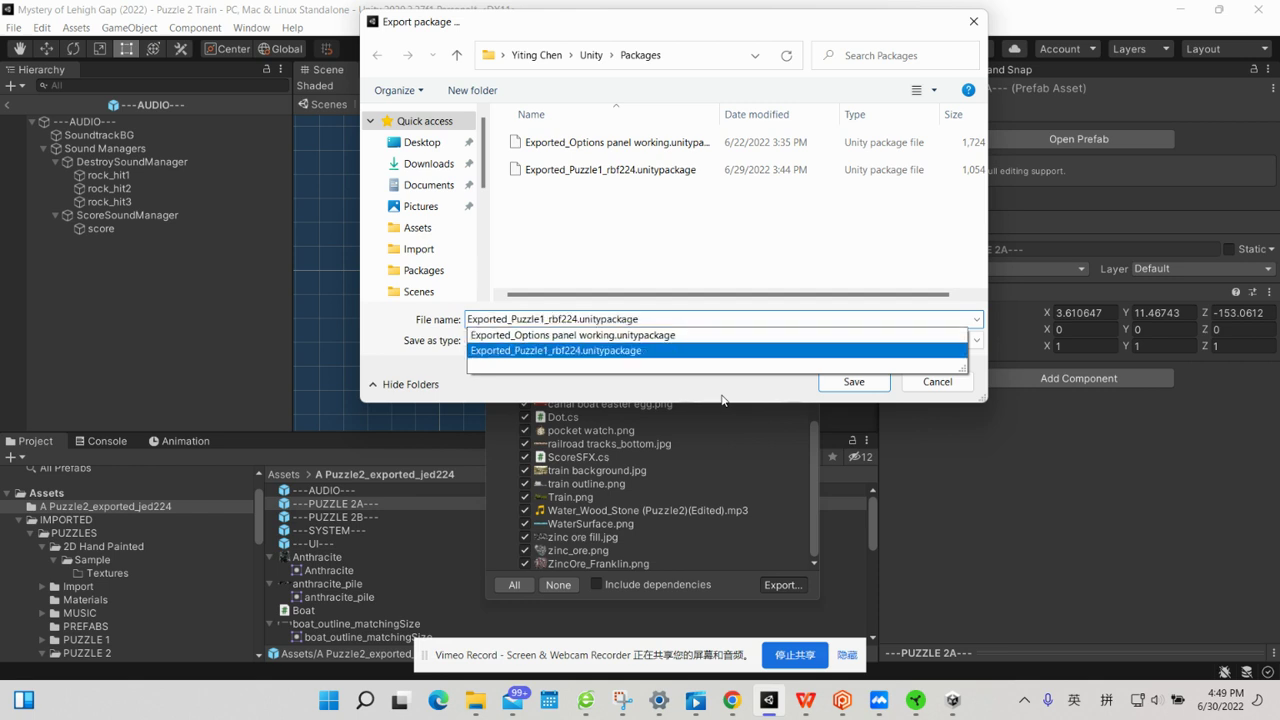
{"action": "key", "text": "Left"}
{"action": "key", "text": "Left"}
{"action": "key", "text": "Left"}
{"action": "key", "text": "Left"}
{"action": "key", "text": "Left"}
{"action": "key", "text": "Left"}
{"action": "key", "text": "BackSpace"}
{"action": "key", "text": "BackSpace"}
{"action": "type", "text": "2_"}
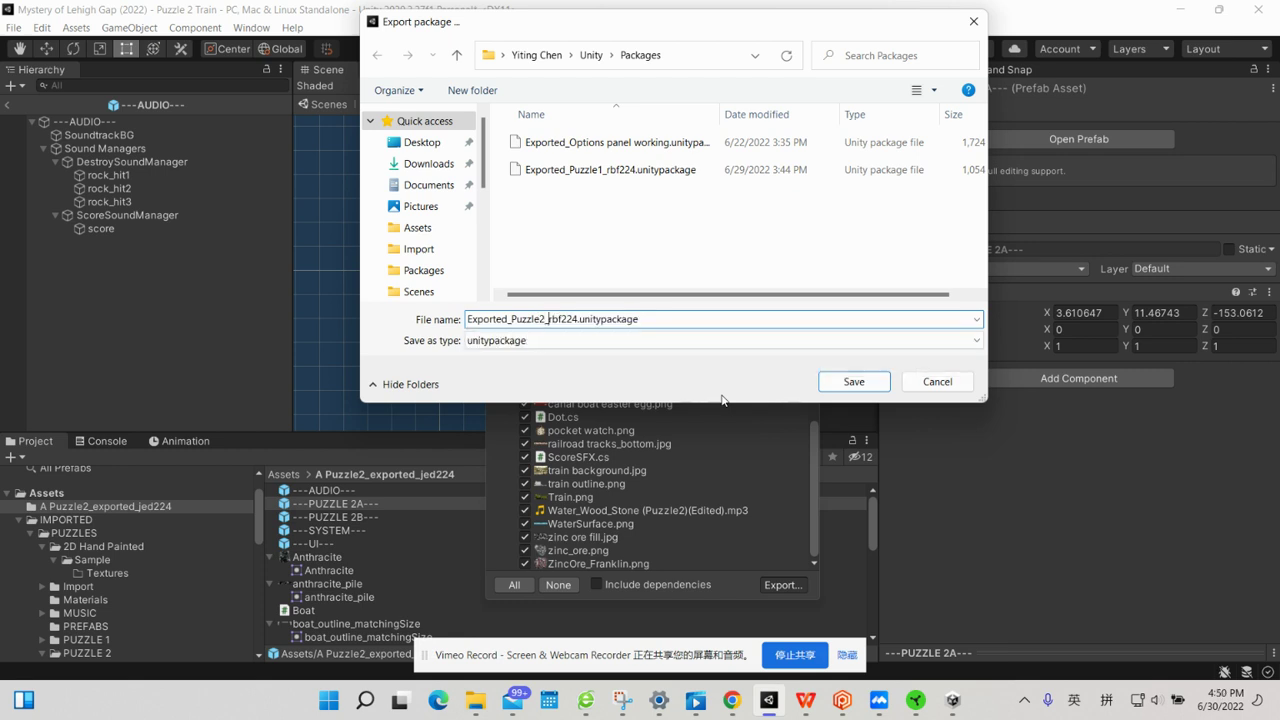
{"action": "key", "text": "Delete"}
{"action": "key", "text": "Delete"}
{"action": "key", "text": "Delete"}
{"action": "type", "text": "jed"}
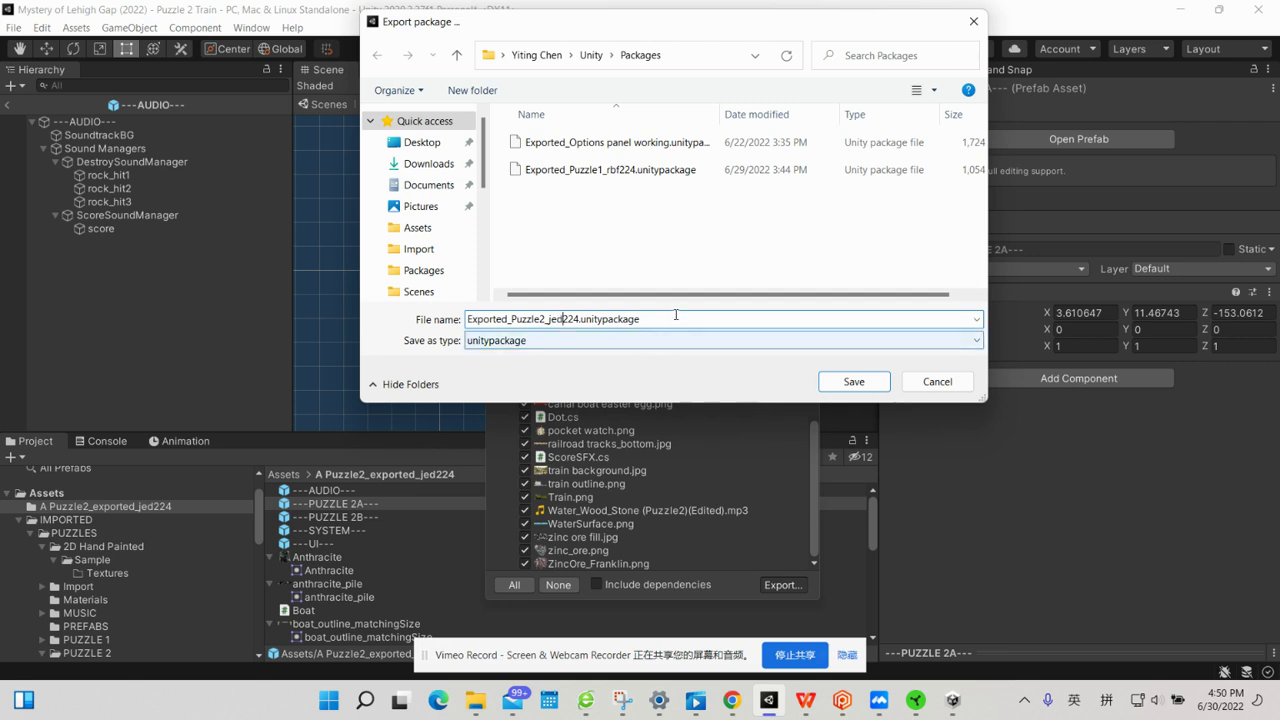
Save the Puzzle 2 package, then export the Puzzle 3 folder without dependencies.
{"action": "left_click", "coordinate": [839, 383]}
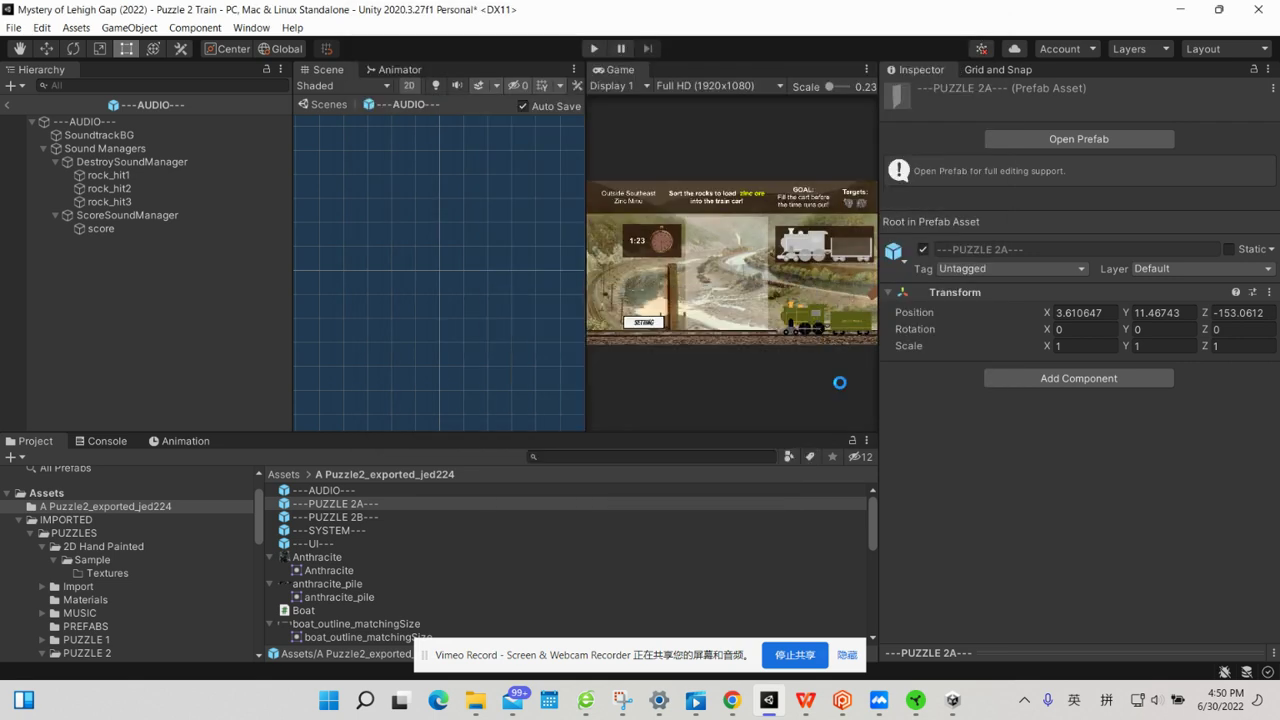
{"action": "scroll", "coordinate": [202, 562], "scroll_direction": "down", "scroll_amount": 1}
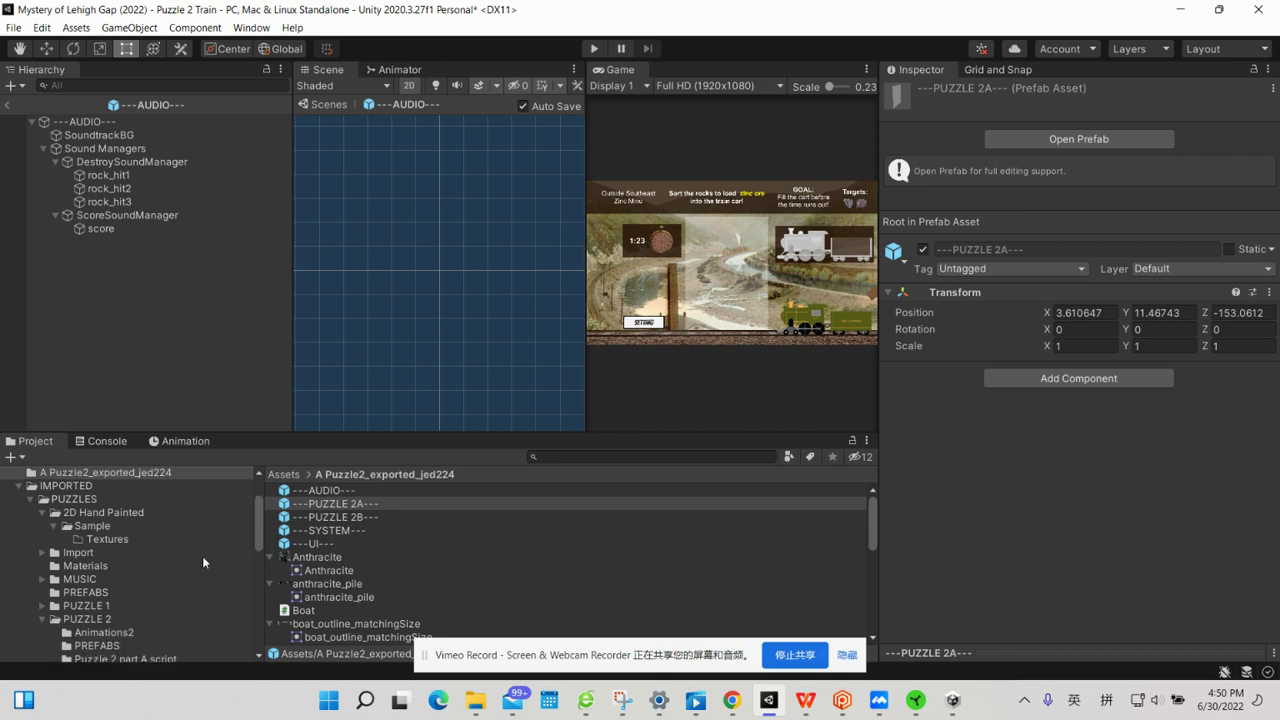
{"action": "scroll", "coordinate": [202, 562], "scroll_direction": "down", "scroll_amount": 2}
{"action": "scroll", "coordinate": [202, 562], "scroll_direction": "down", "scroll_amount": 2}
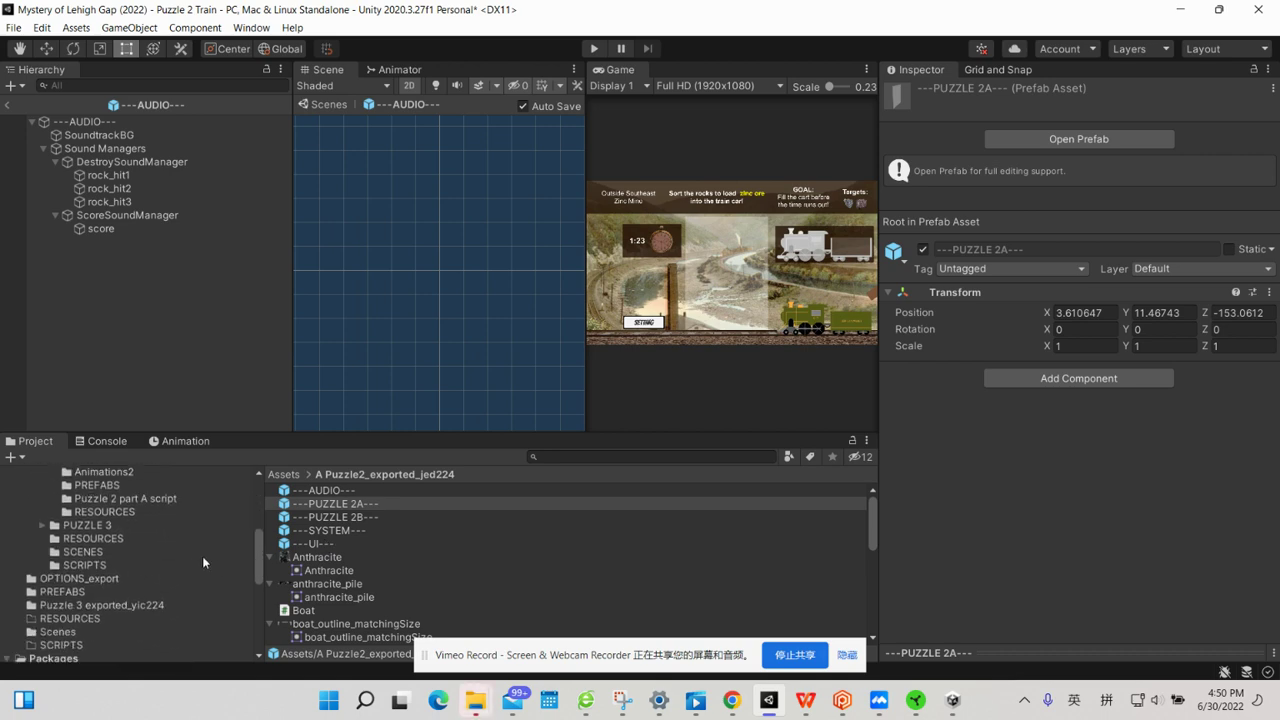
{"action": "right_click", "coordinate": [129, 605]}
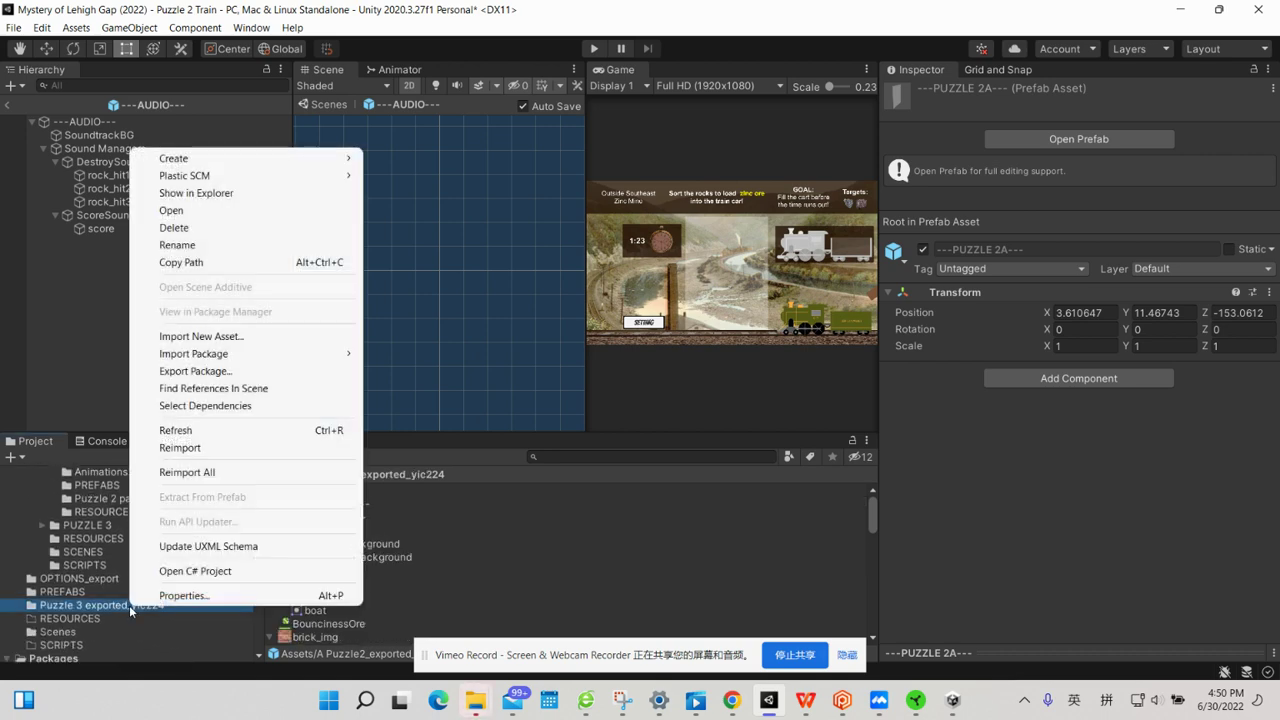
{"action": "left_click", "coordinate": [212, 371]}
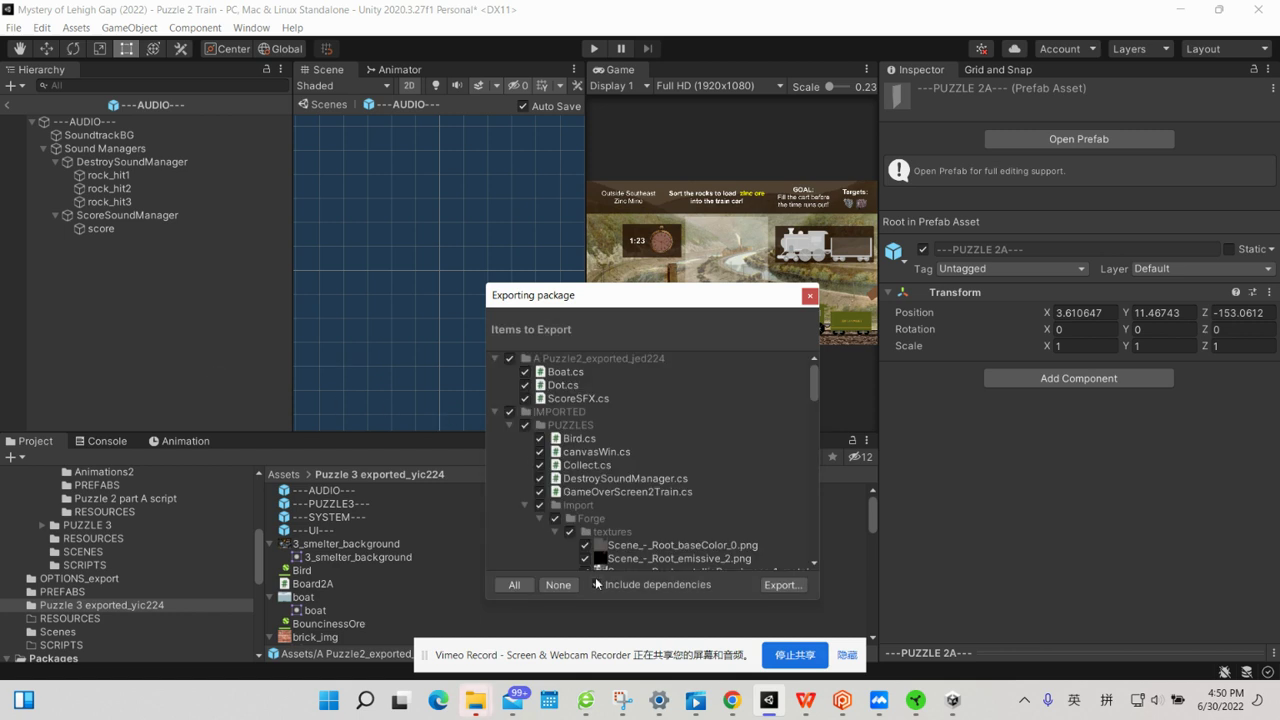
{"action": "left_click", "coordinate": [597, 584]}
{"action": "scroll", "coordinate": [589, 540], "scroll_direction": "down", "scroll_amount": 1}
{"action": "scroll", "coordinate": [589, 536], "scroll_direction": "down", "scroll_amount": 3}
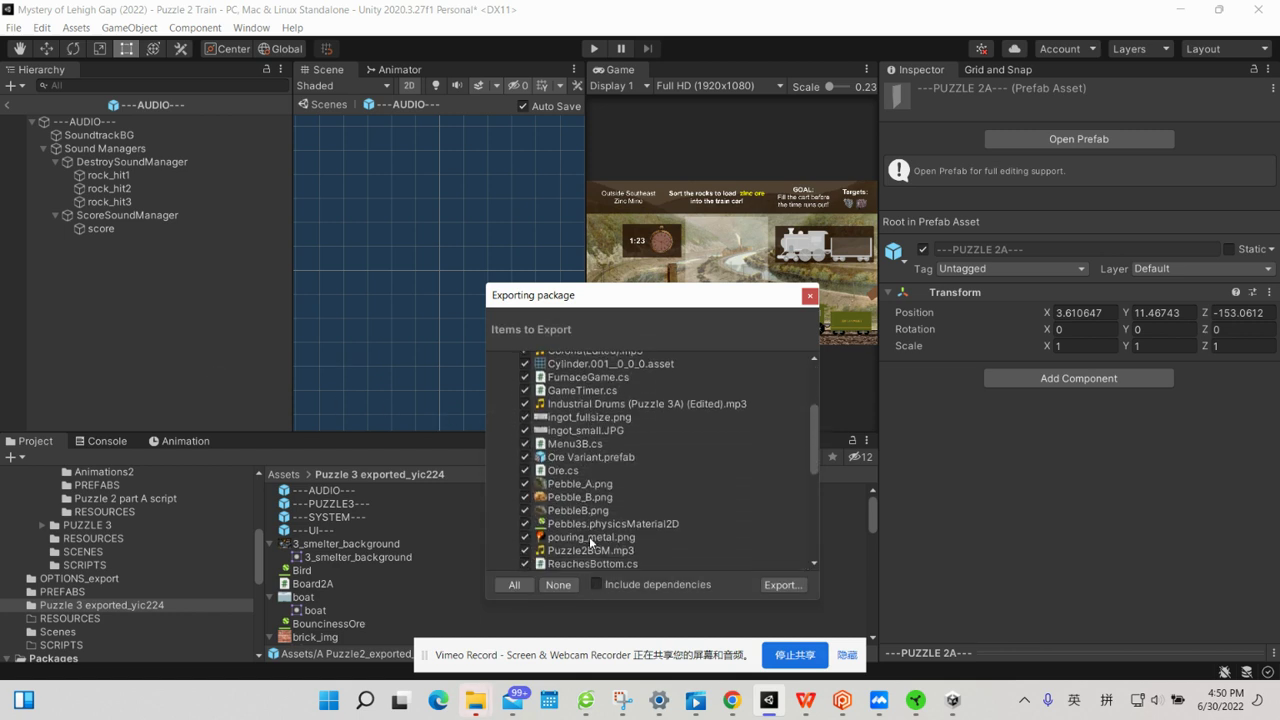
{"action": "scroll", "coordinate": [589, 536], "scroll_direction": "down", "scroll_amount": 1}
{"action": "scroll", "coordinate": [589, 536], "scroll_direction": "down", "scroll_amount": 5}
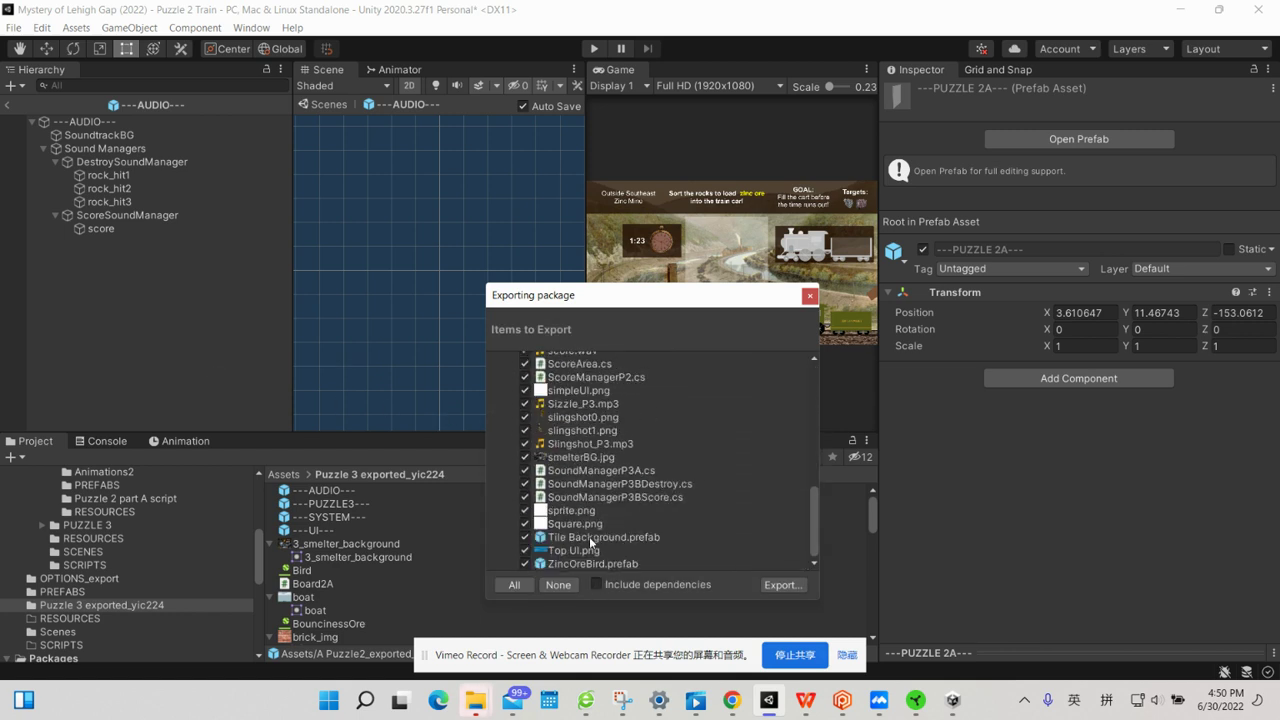
Save the Puzzle 3 package as Exported_Puzzle3_yic224.unitypackage in the Packages folder.
{"action": "left_click", "coordinate": [775, 586]}
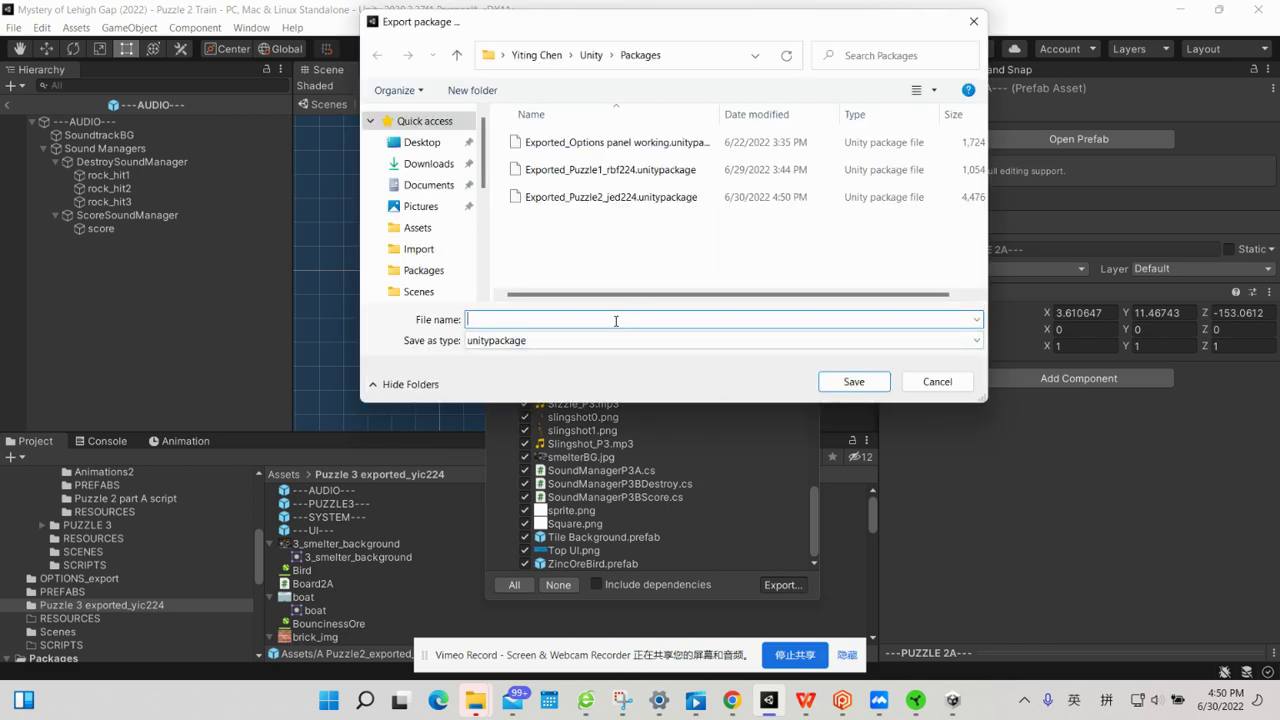
{"action": "type", "text": "Ex"}
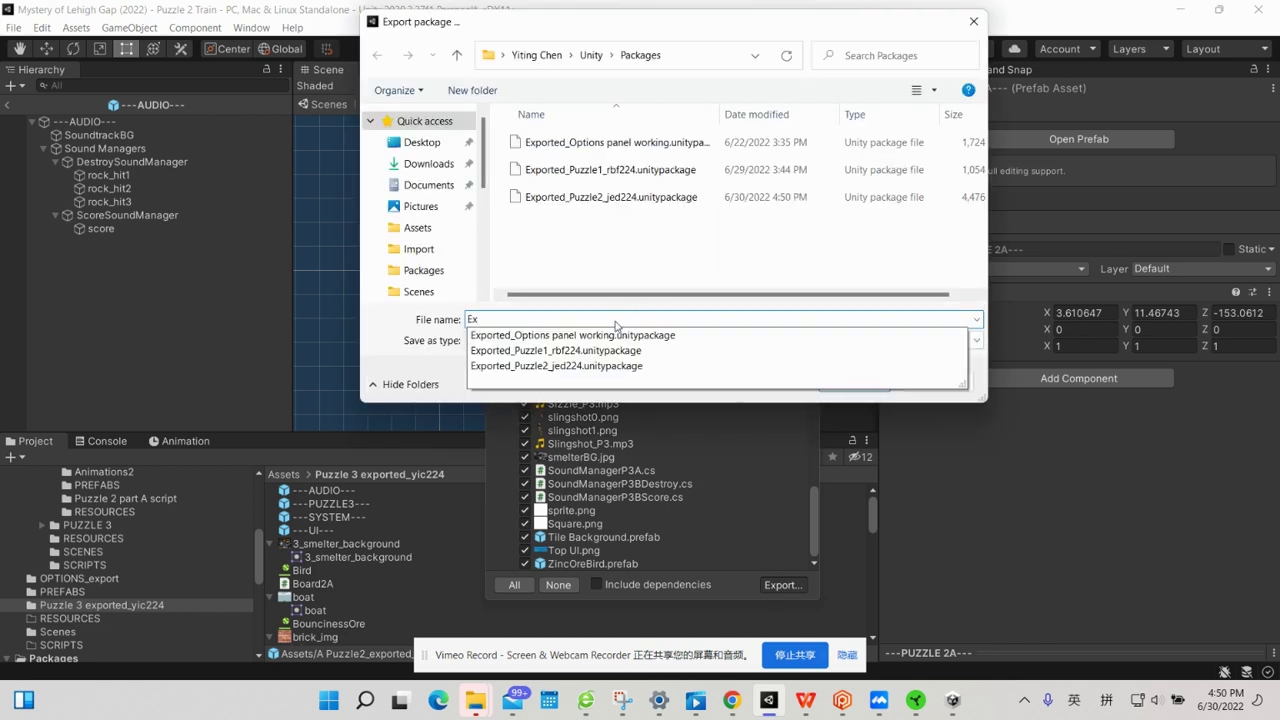
{"action": "key", "text": "Down"}
{"action": "key", "text": "Down"}
{"action": "key", "text": "Down"}
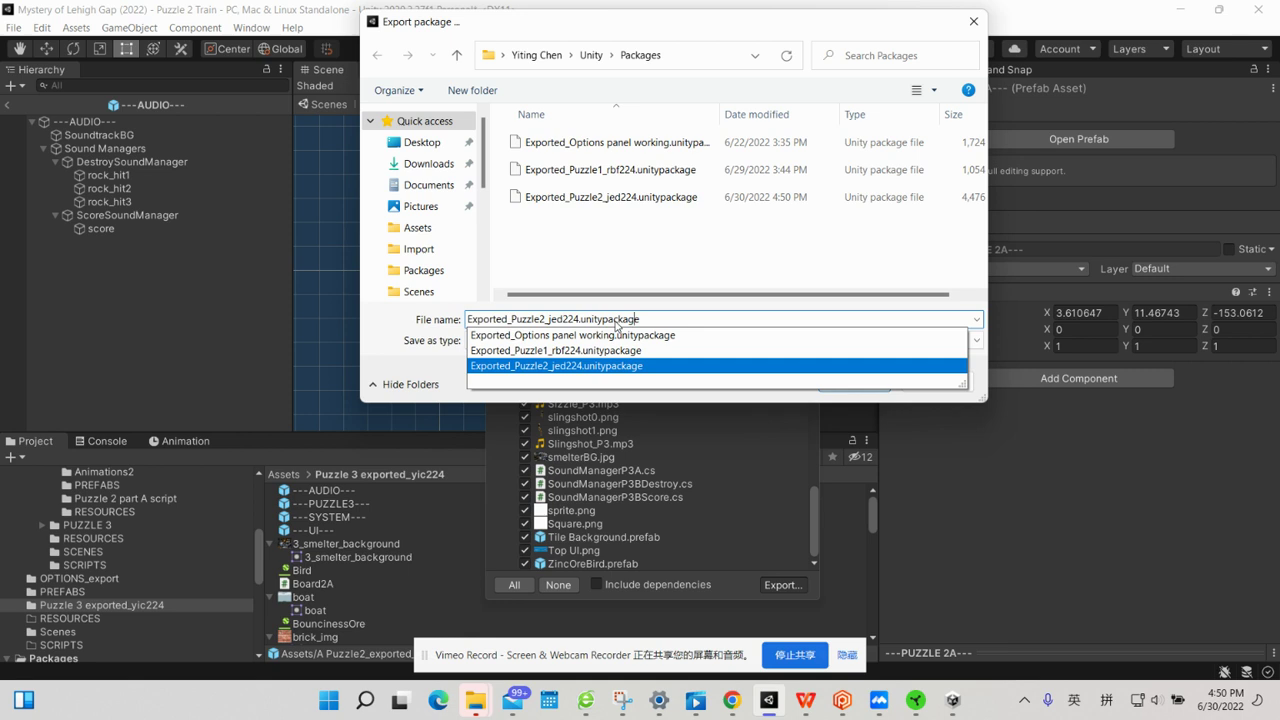
{"action": "key", "text": "Left"}
{"action": "key", "text": "Left"}
{"action": "key", "text": "Left"}
{"action": "key", "text": "Left"}
{"action": "key", "text": "Left"}
{"action": "key", "text": "Left"}
{"action": "key", "text": "BackSpace"}
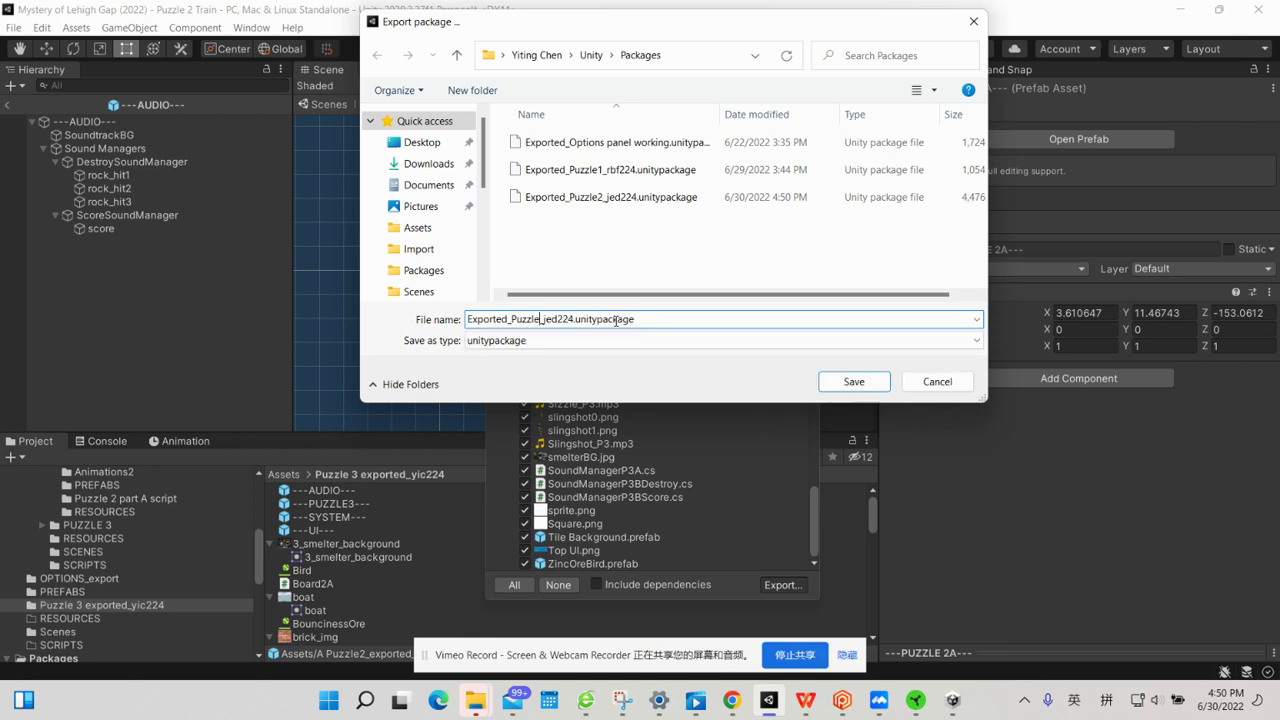
{"action": "type", "text": "3"}
{"action": "key", "text": "BackSpace"}
{"action": "key", "text": "BackSpace"}
{"action": "key", "text": "BackSpace"}
{"action": "type", "text": "yic"}
{"action": "left_click", "coordinate": [853, 381]}
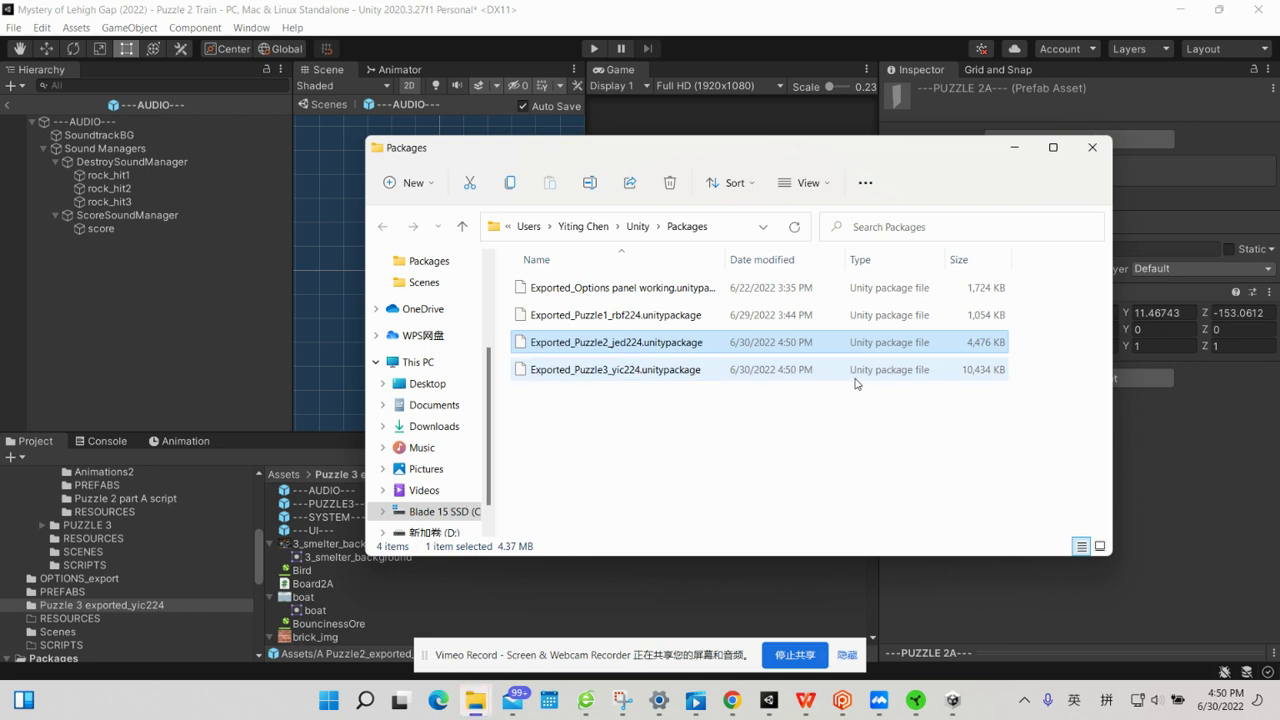
Minimize the Packages folder window to return to Unity Editor.
{"action": "left_click", "coordinate": [1014, 147]}
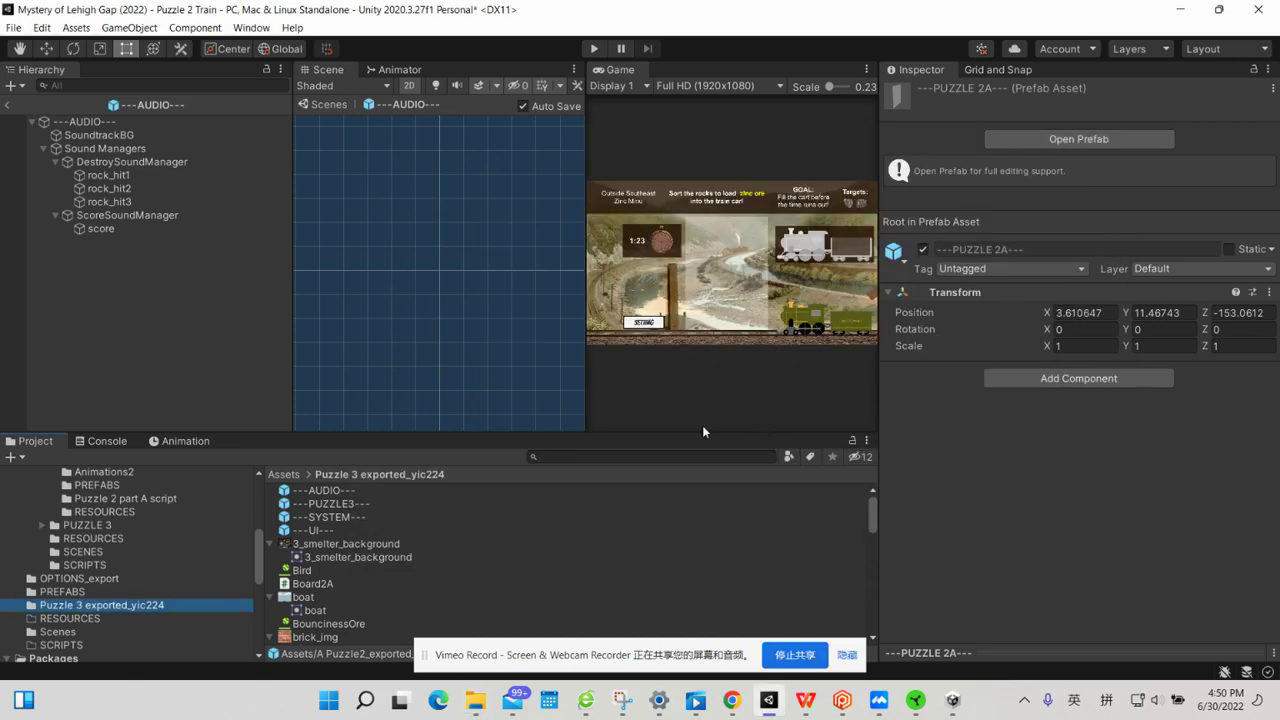
Clear the old checkin comment in Plastic SCM's pending changes.
{"action": "left_click", "coordinate": [841, 700]}
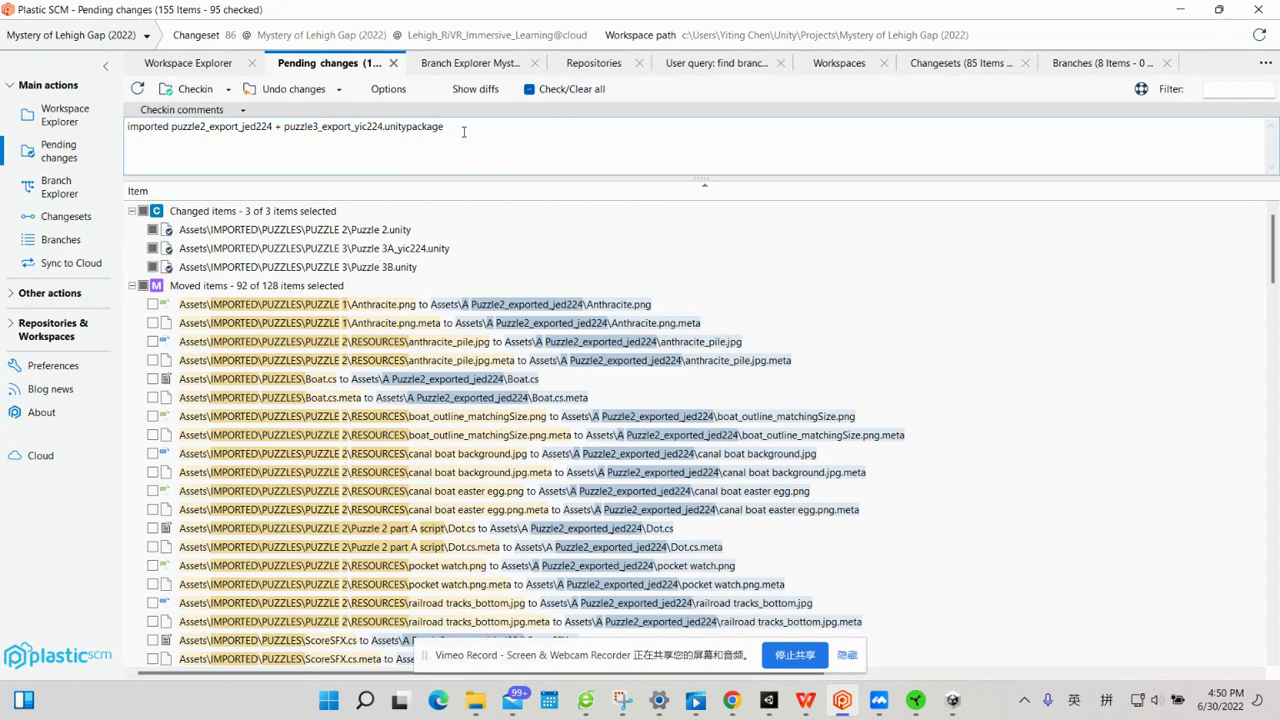
{"action": "left_click_drag", "start_coordinate": [452, 127], "coordinate": [120, 127]}
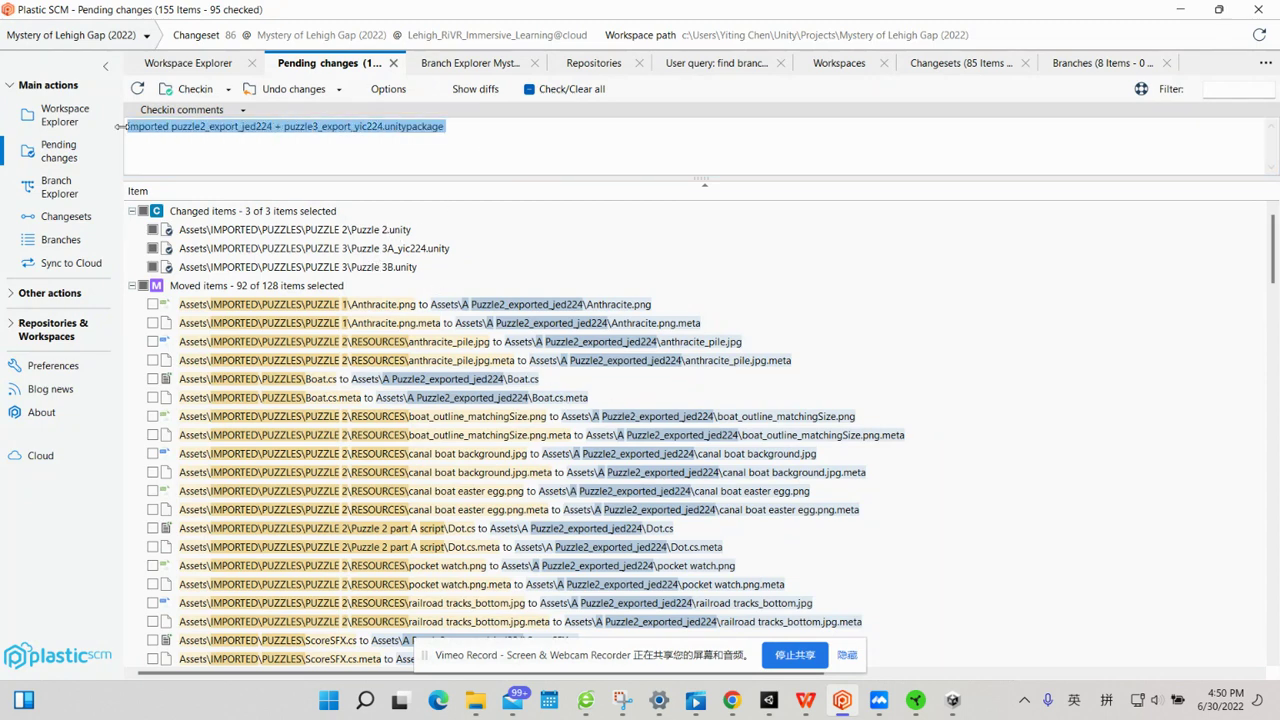
{"action": "key", "text": "BackSpace"}
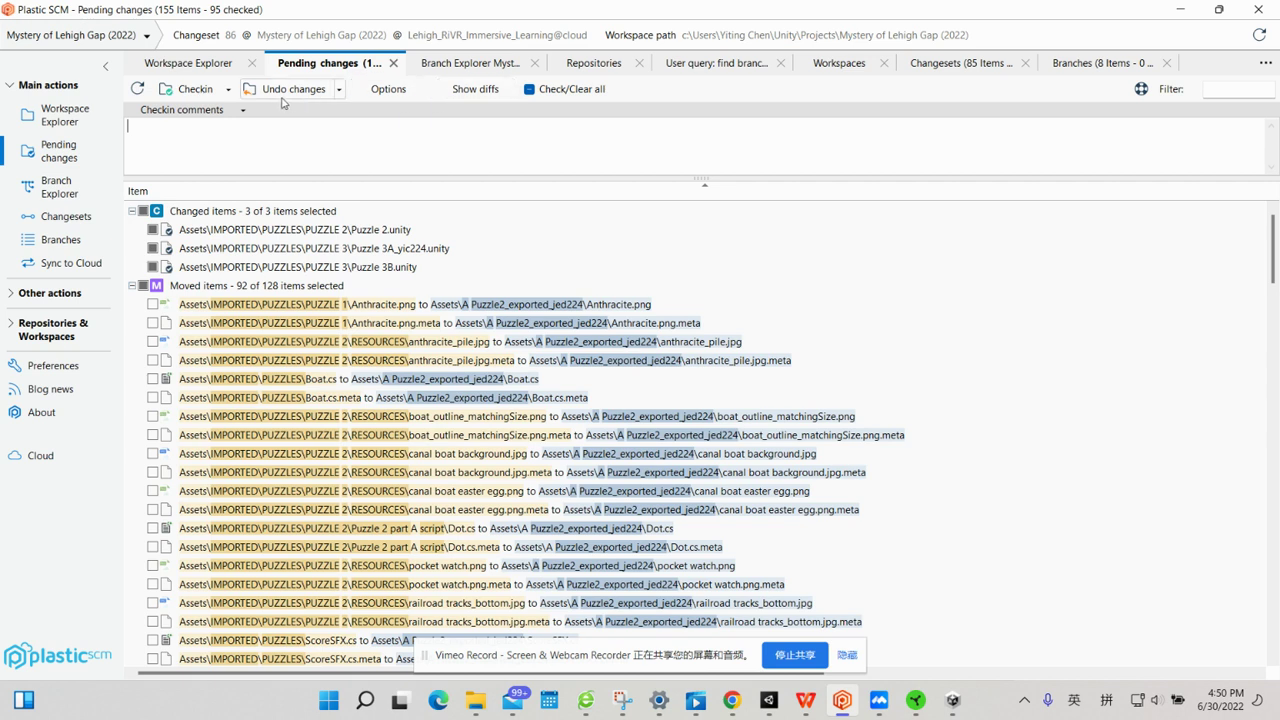
Check all moved items and undo the 131 changed and moved items.
{"action": "left_click", "coordinate": [339, 89]}
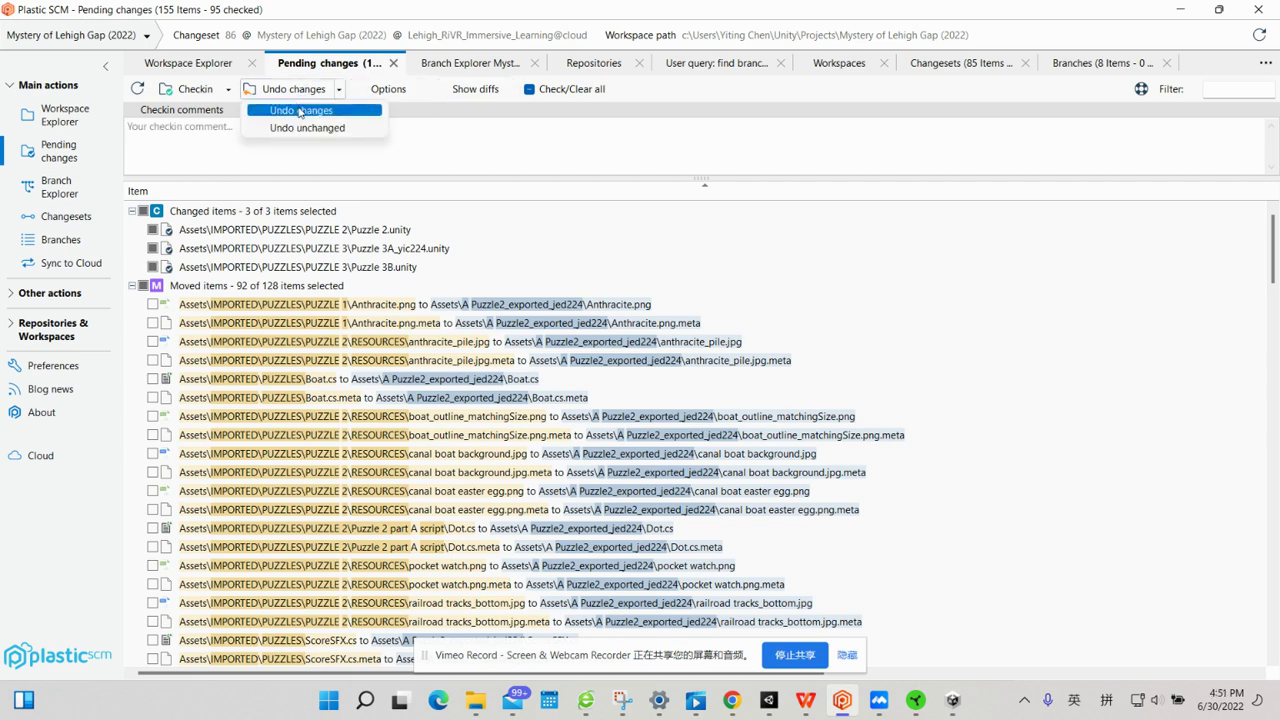
{"action": "left_click", "coordinate": [275, 156]}
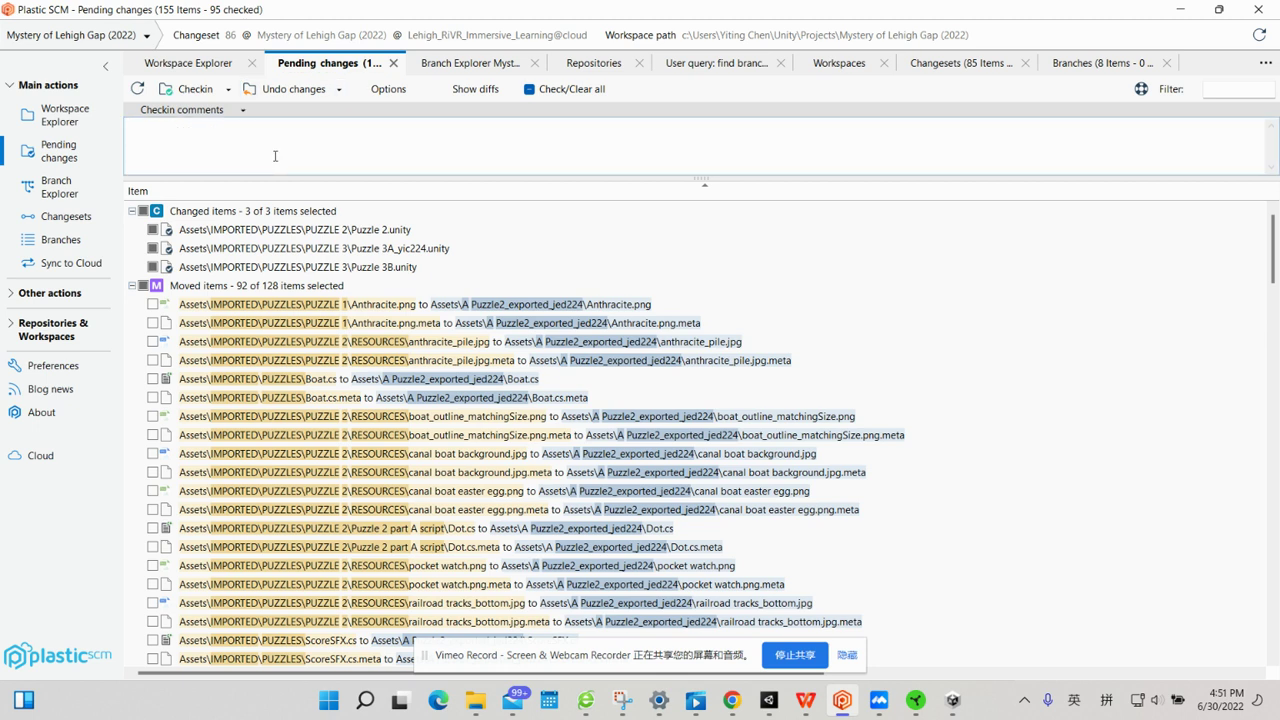
{"action": "left_click", "coordinate": [148, 286]}
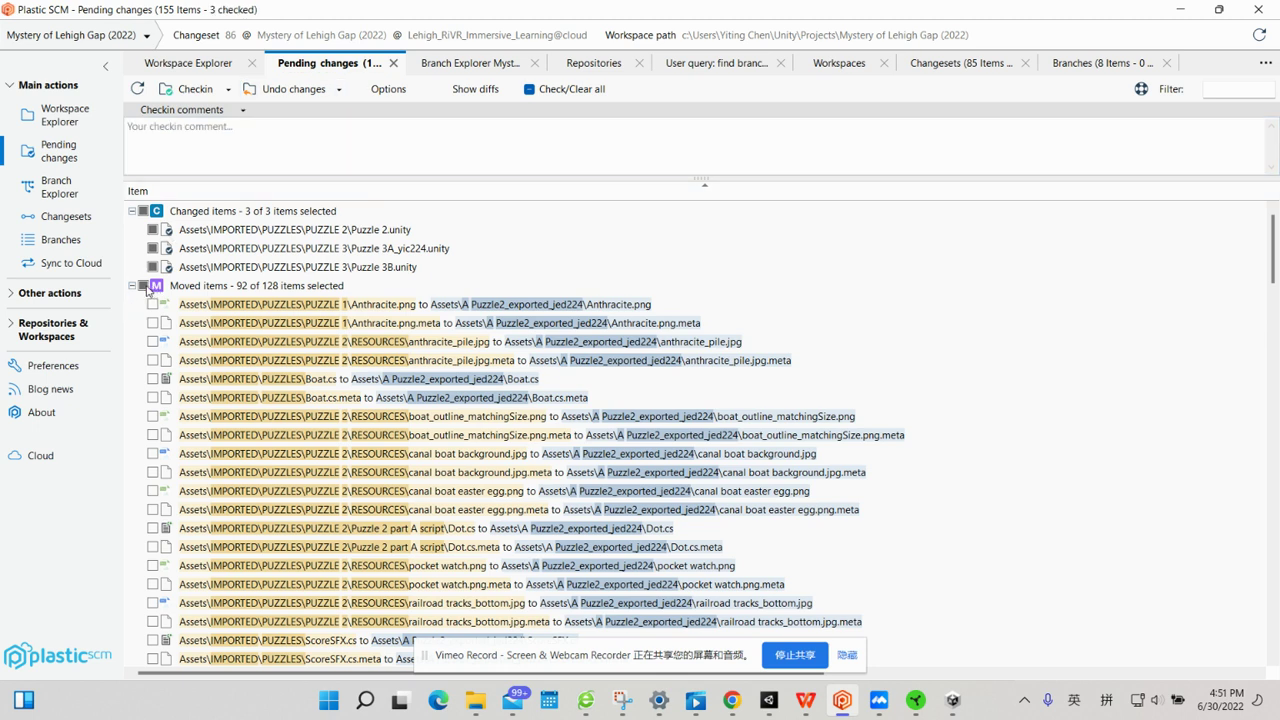
{"action": "left_click", "coordinate": [282, 90]}
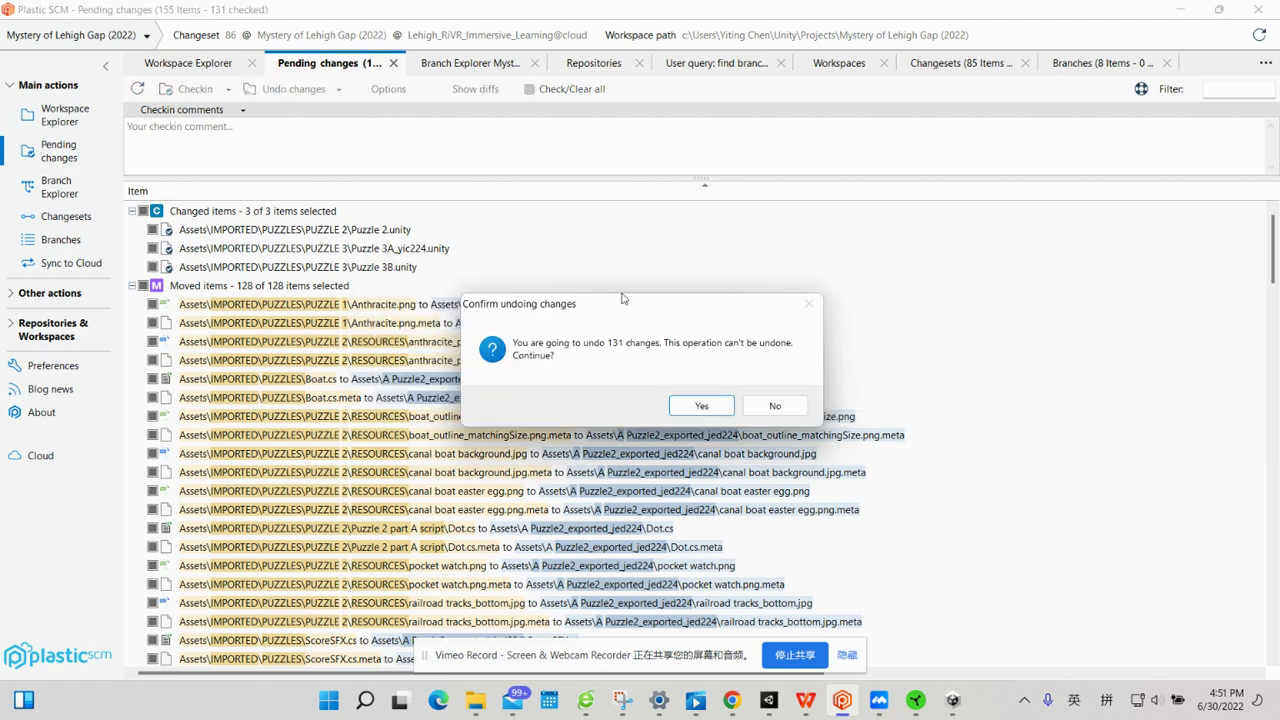
{"action": "left_click", "coordinate": [704, 405]}
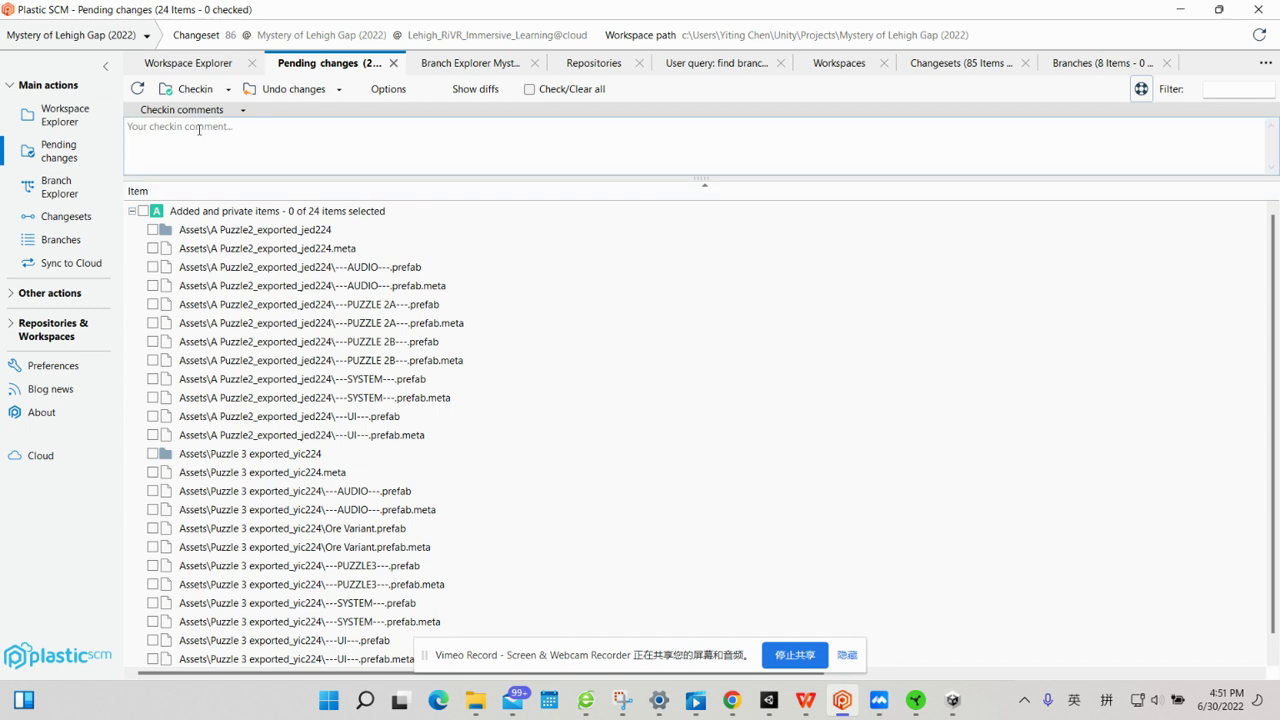
Switch the workspace to the latest /main/PLAN C changeset 88 via Branch Explorer.
{"action": "left_click", "coordinate": [57, 186]}
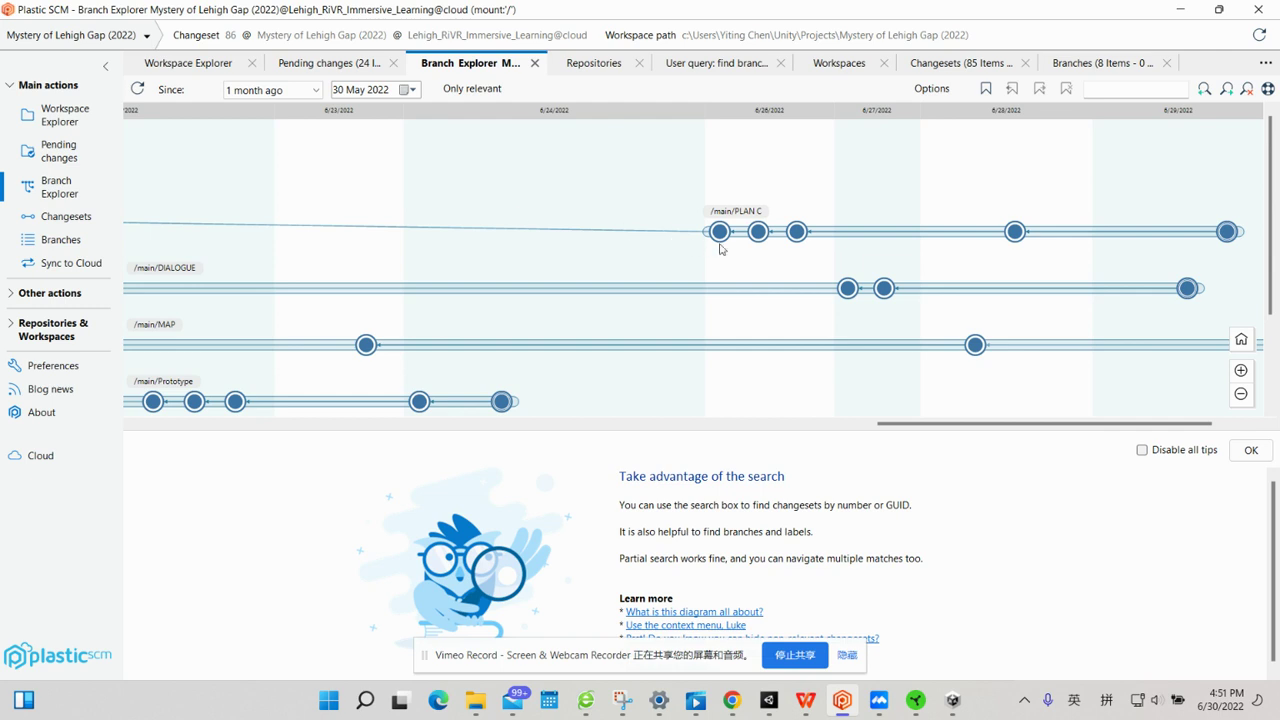
{"action": "right_click", "coordinate": [1227, 234]}
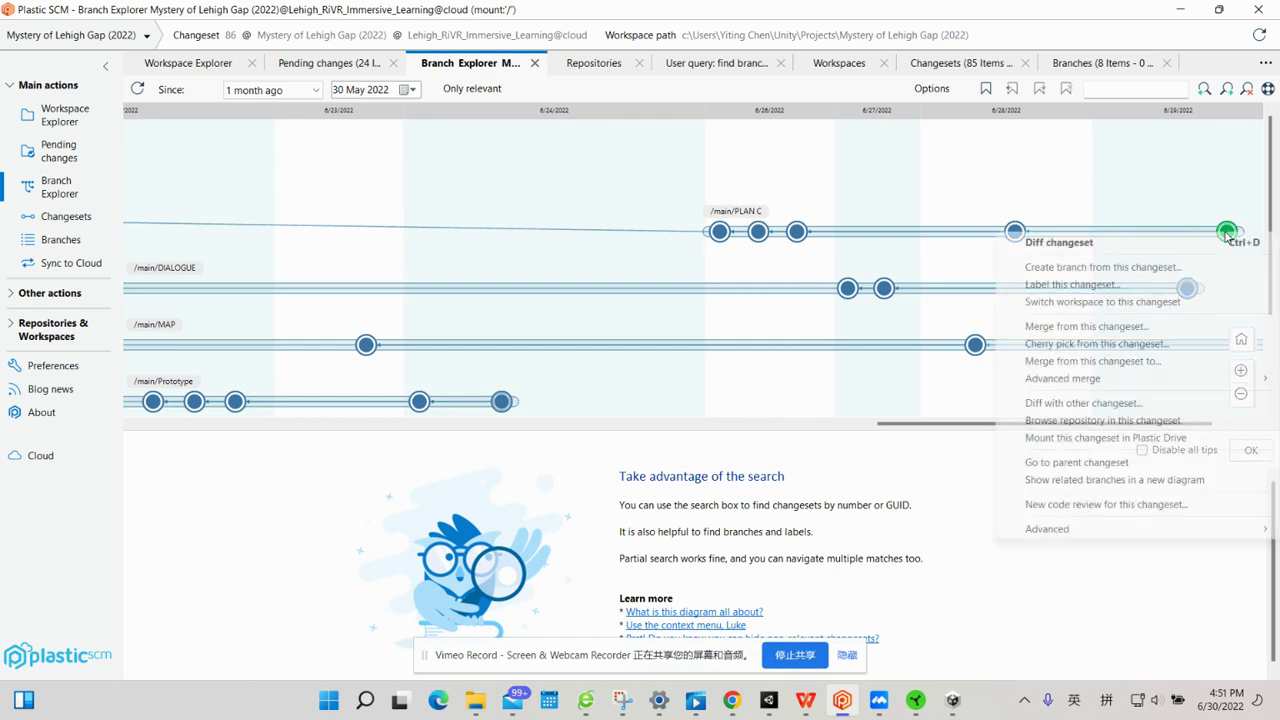
{"action": "left_click", "coordinate": [1090, 303]}
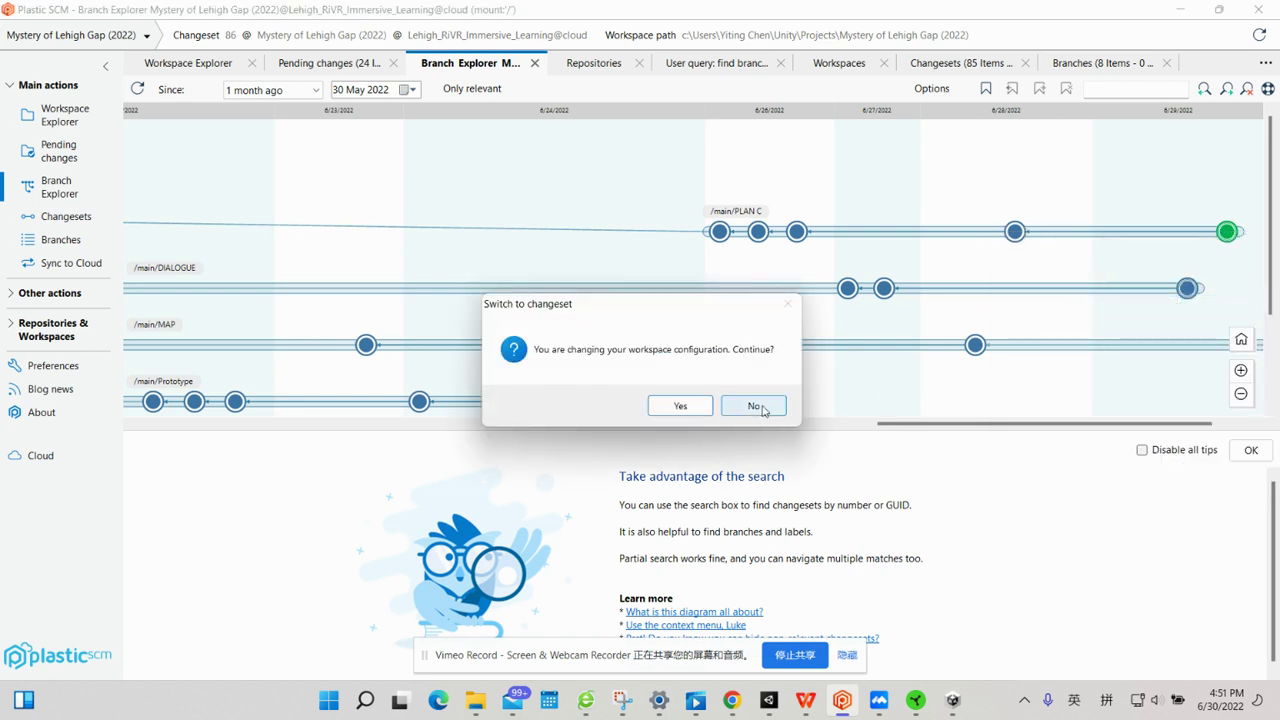
{"action": "left_click", "coordinate": [677, 410]}
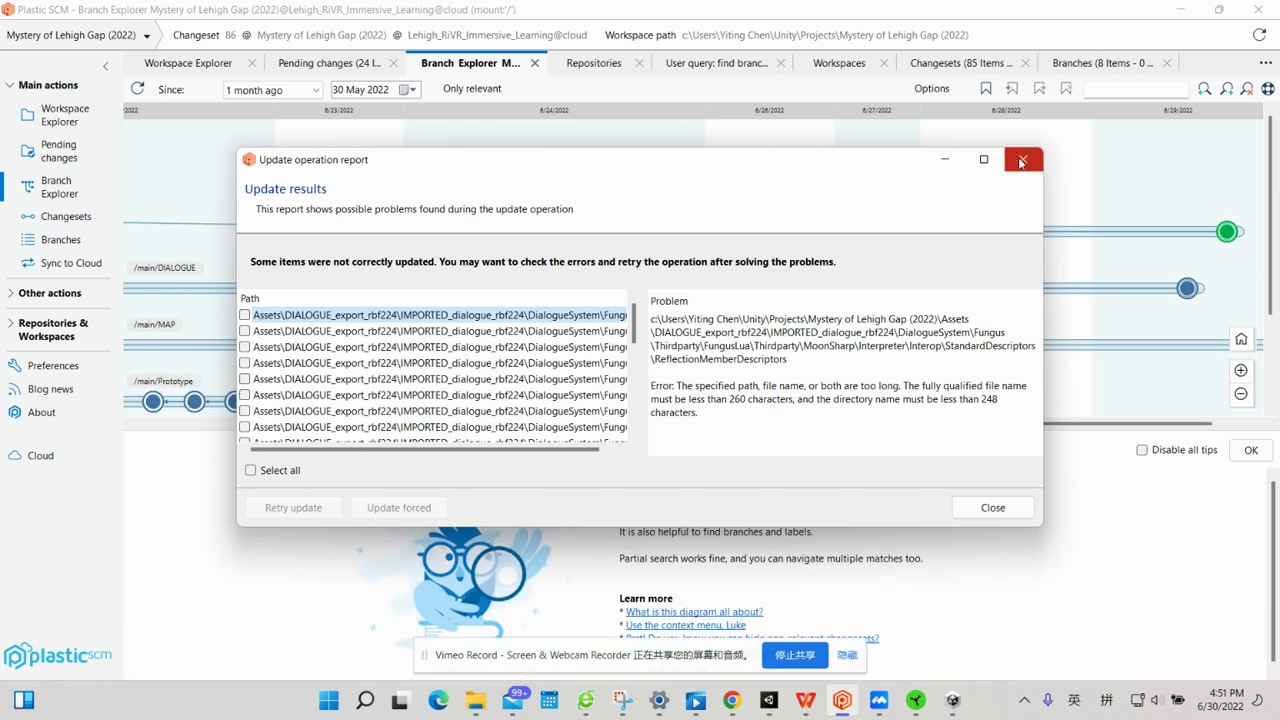
{"action": "left_click", "coordinate": [983, 507]}
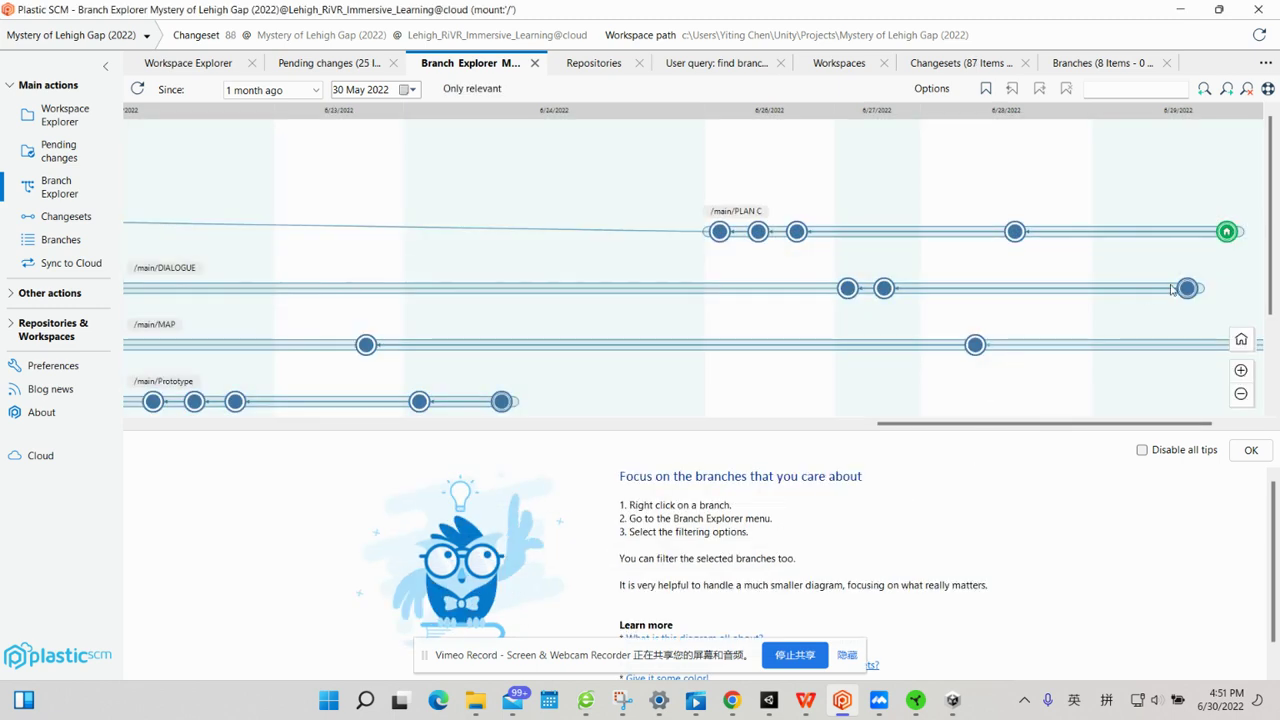
Return to Unity Editor and let it reload until the MemoryStream fatal error appears.
{"action": "left_click", "coordinate": [769, 700]}
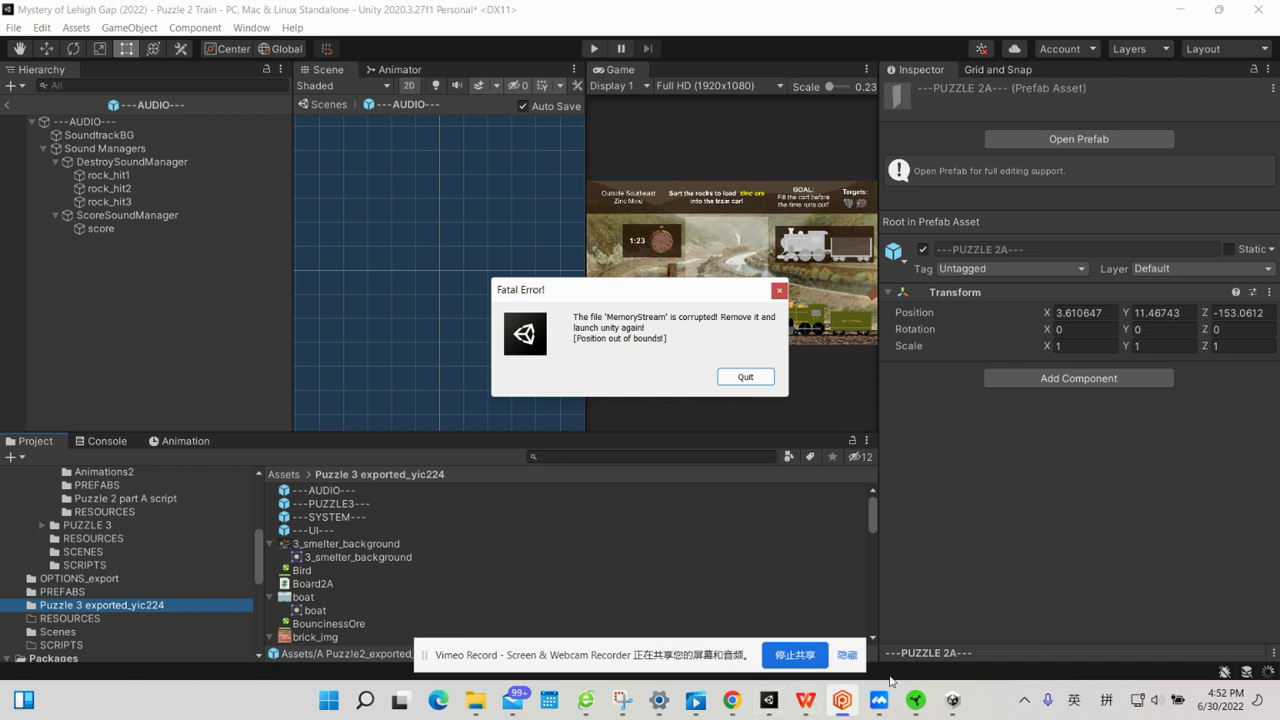
Quit Unity after the fatal error, cancel the bug report, and close the crash notice.
{"action": "left_click", "coordinate": [755, 378]}
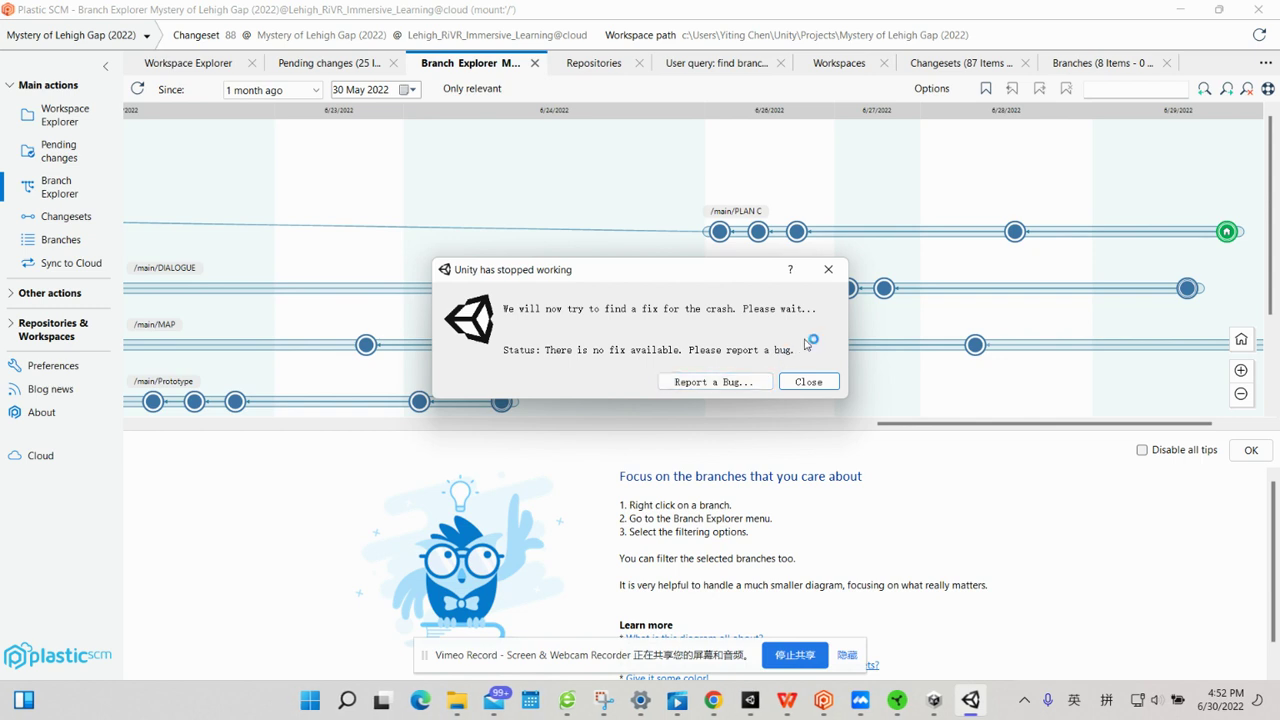
{"action": "left_click", "coordinate": [729, 385]}
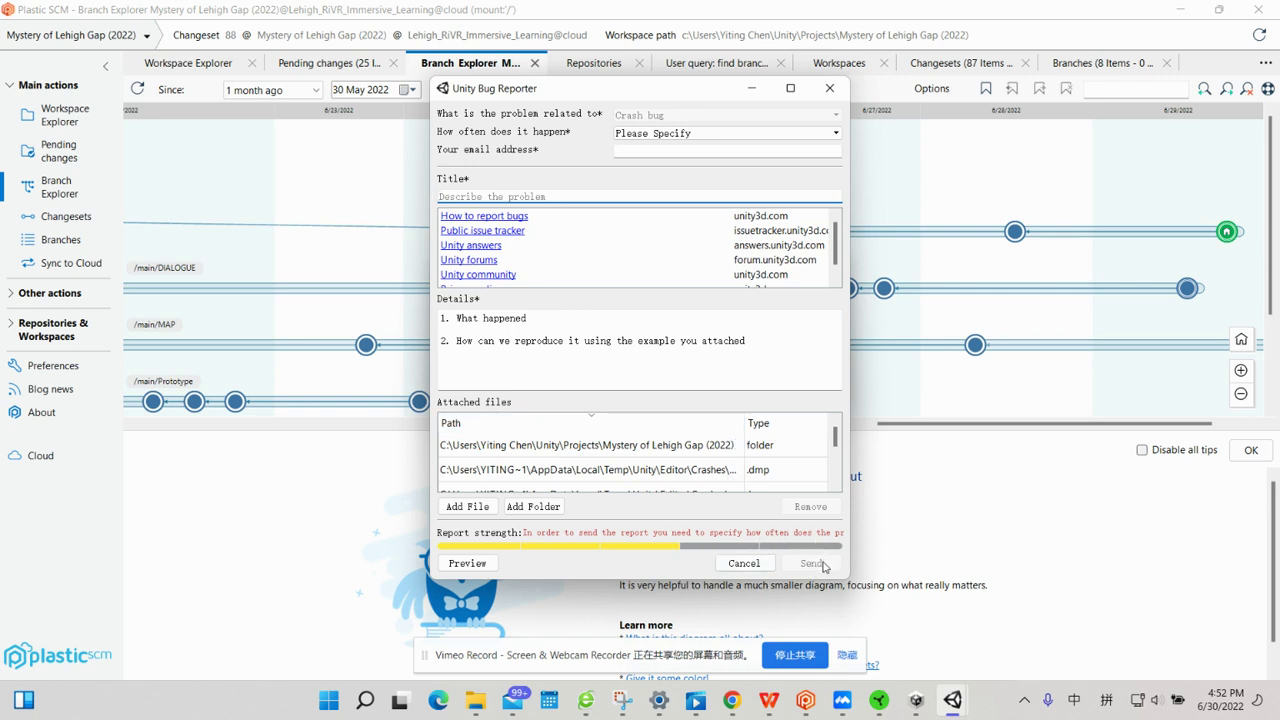
{"action": "left_click", "coordinate": [742, 564]}
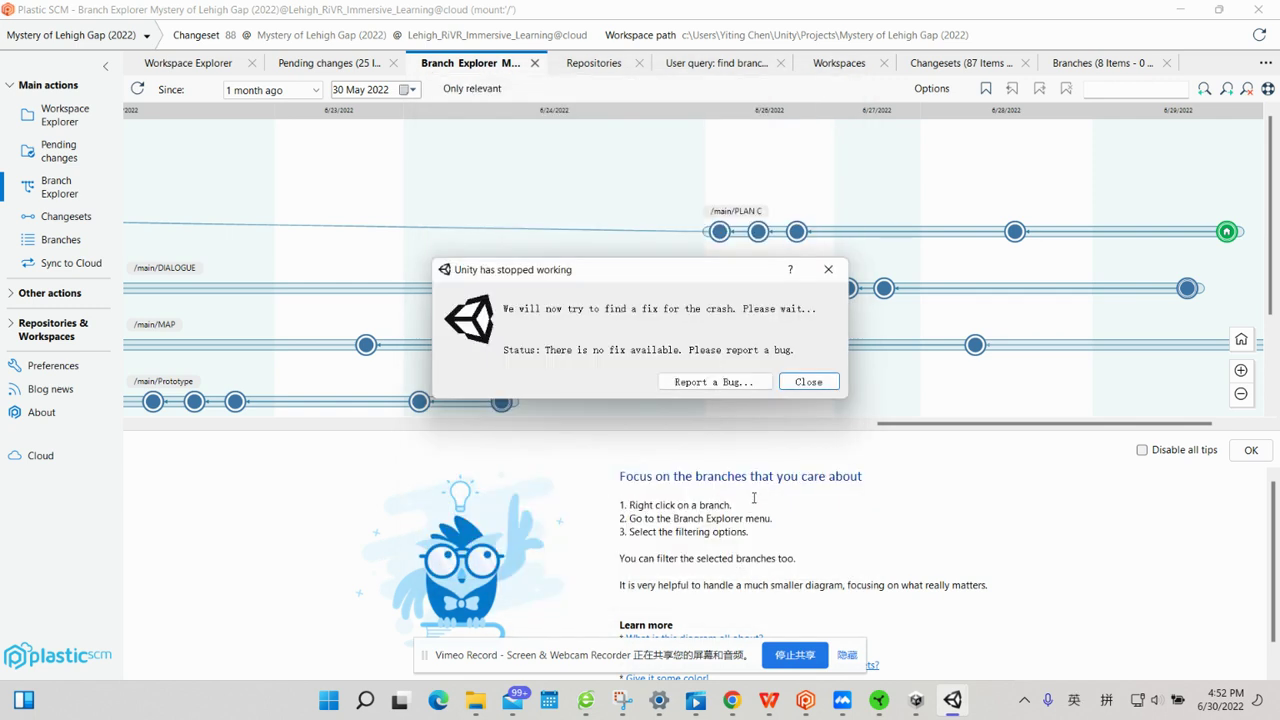
{"action": "left_click", "coordinate": [796, 382]}
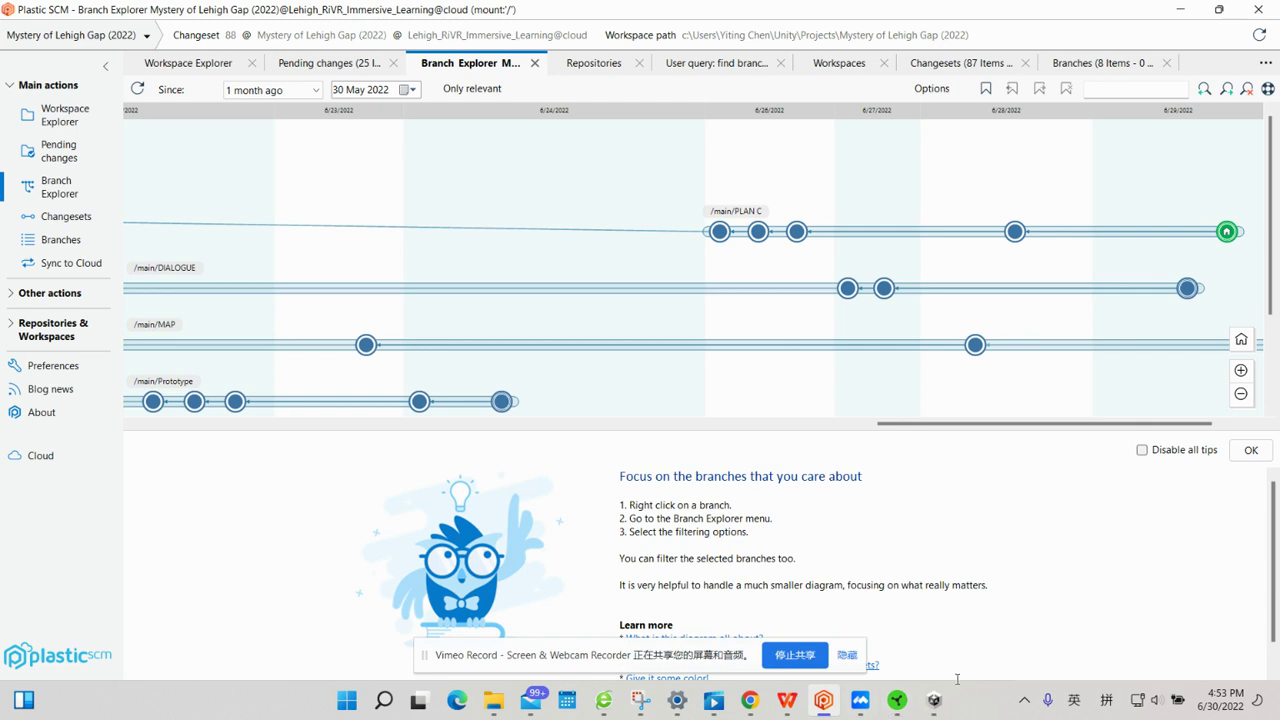
Reopen Mystery of Lehigh Gap (2022) from Unity Hub, choosing Ignore instead of Safe Mode.
{"action": "left_click", "coordinate": [932, 702]}
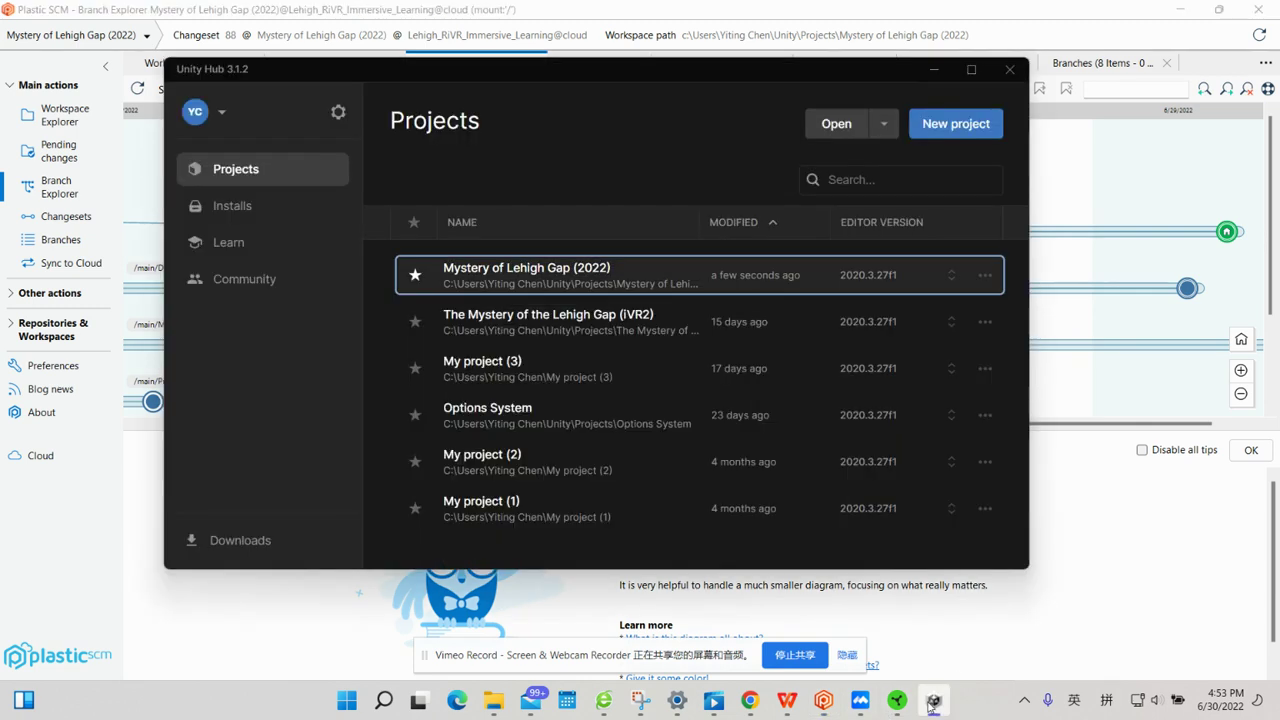
{"action": "left_click", "coordinate": [548, 285]}
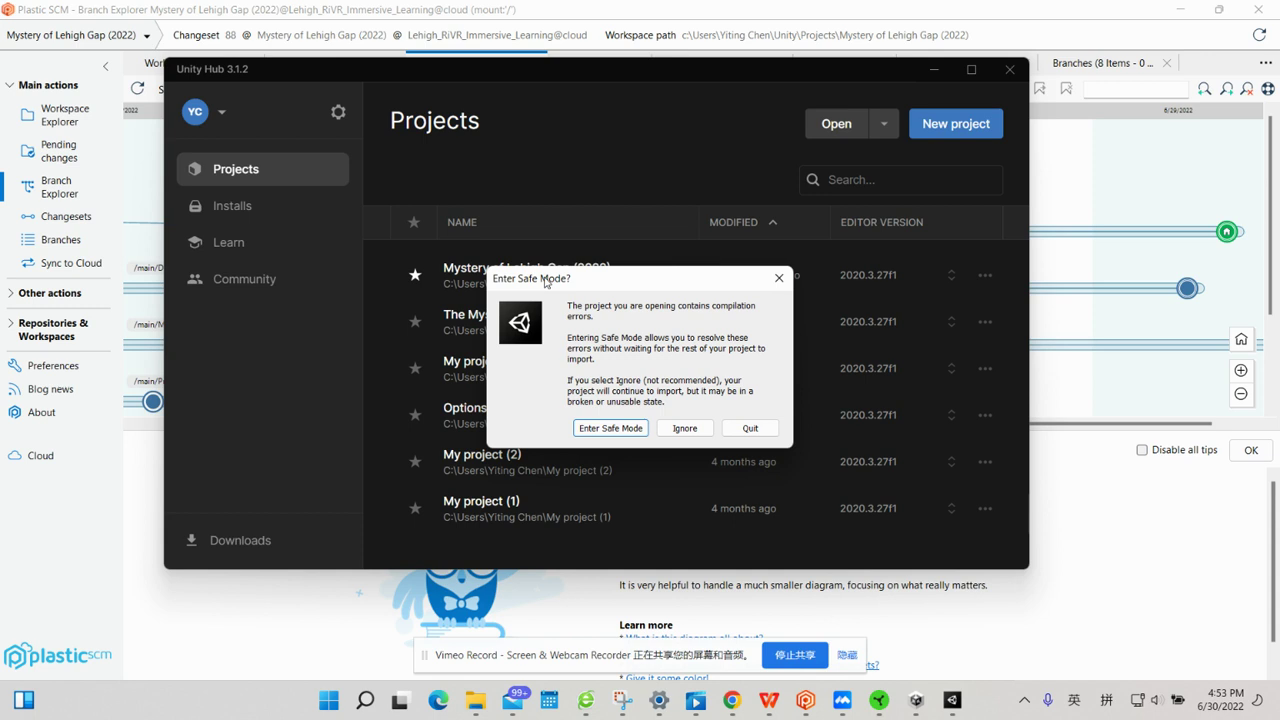
{"action": "left_click", "coordinate": [676, 431]}
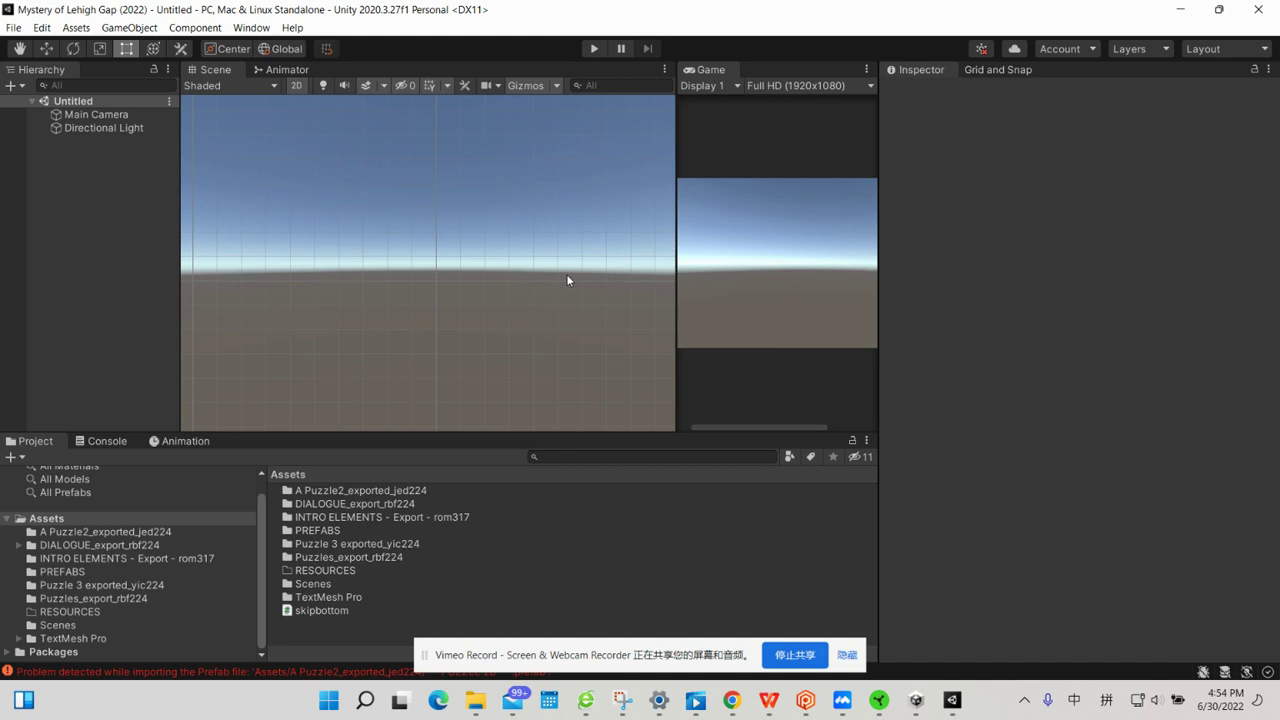
{"action": "left_click", "coordinate": [214, 674]}
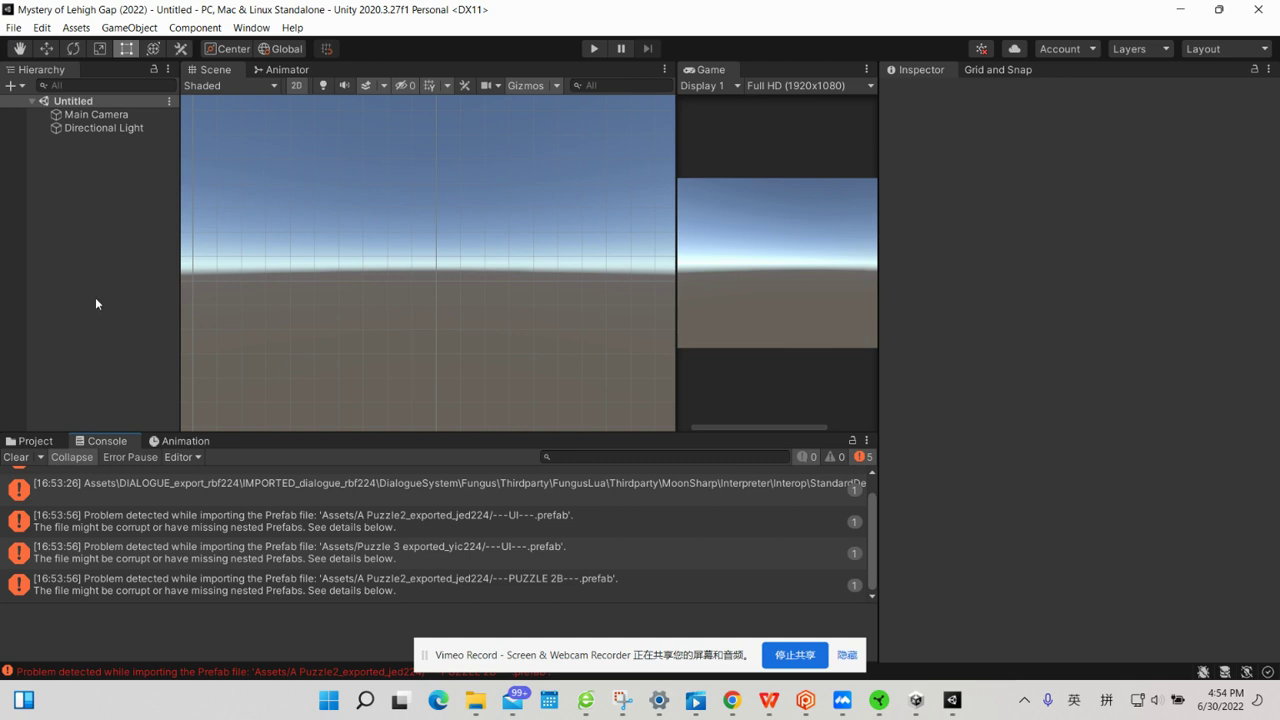
{"action": "left_click", "coordinate": [30, 442]}
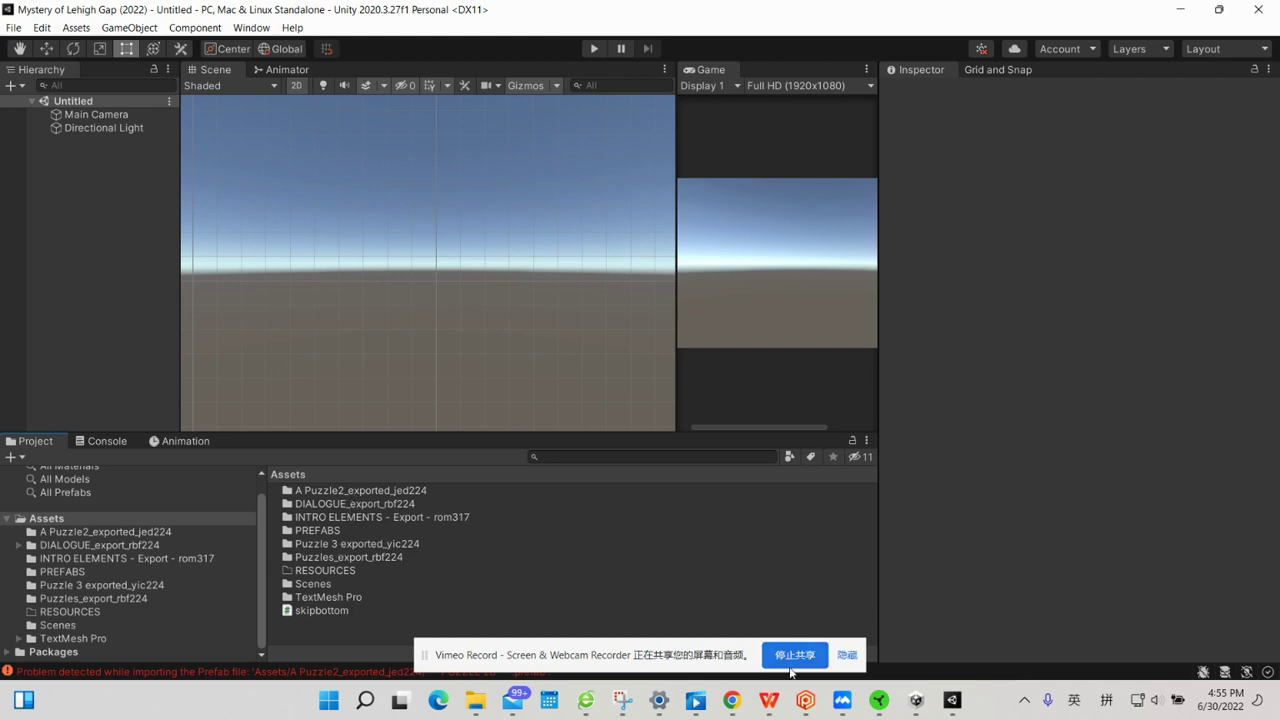
{"action": "left_click", "coordinate": [805, 700]}
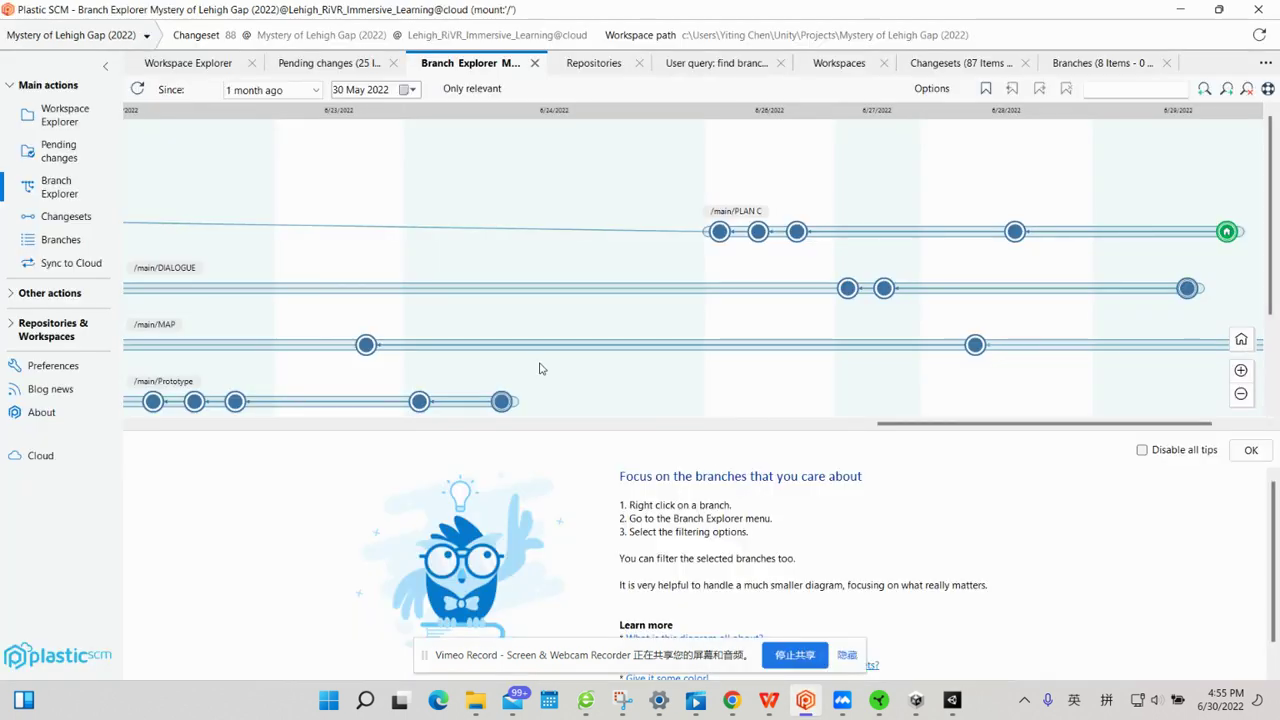
{"action": "left_click", "coordinate": [68, 157]}
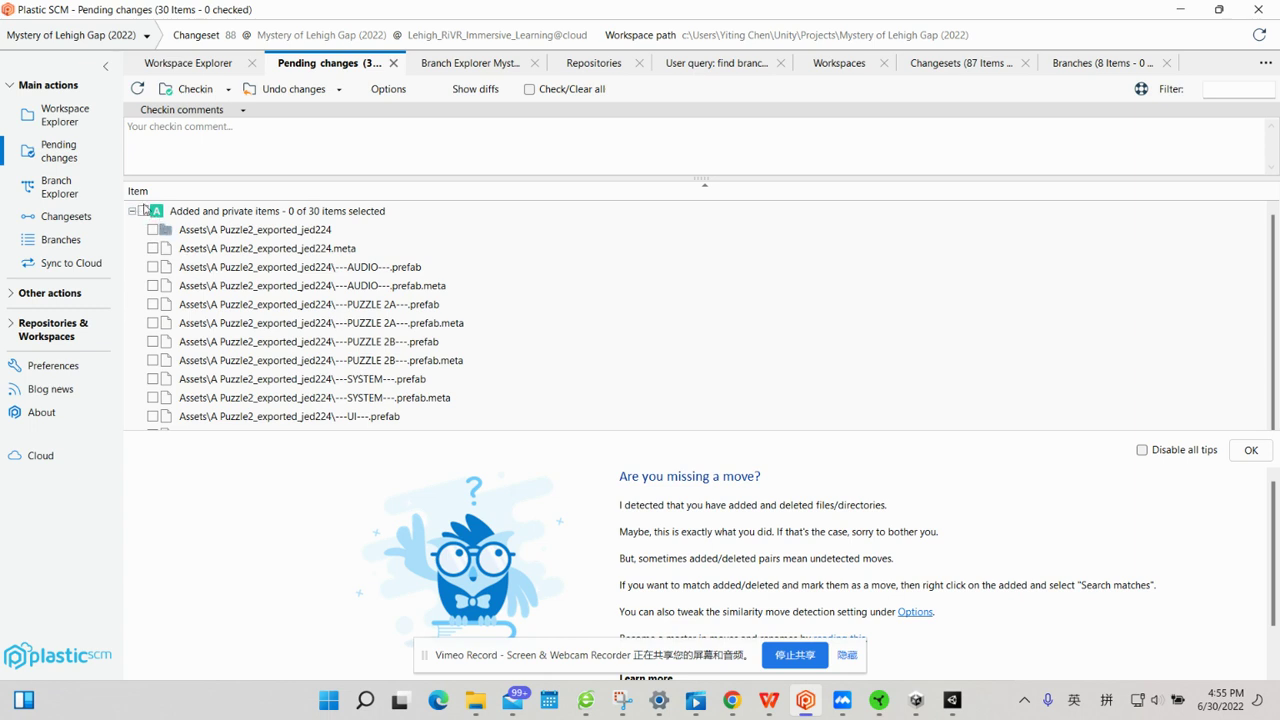
{"action": "left_click", "coordinate": [143, 211]}
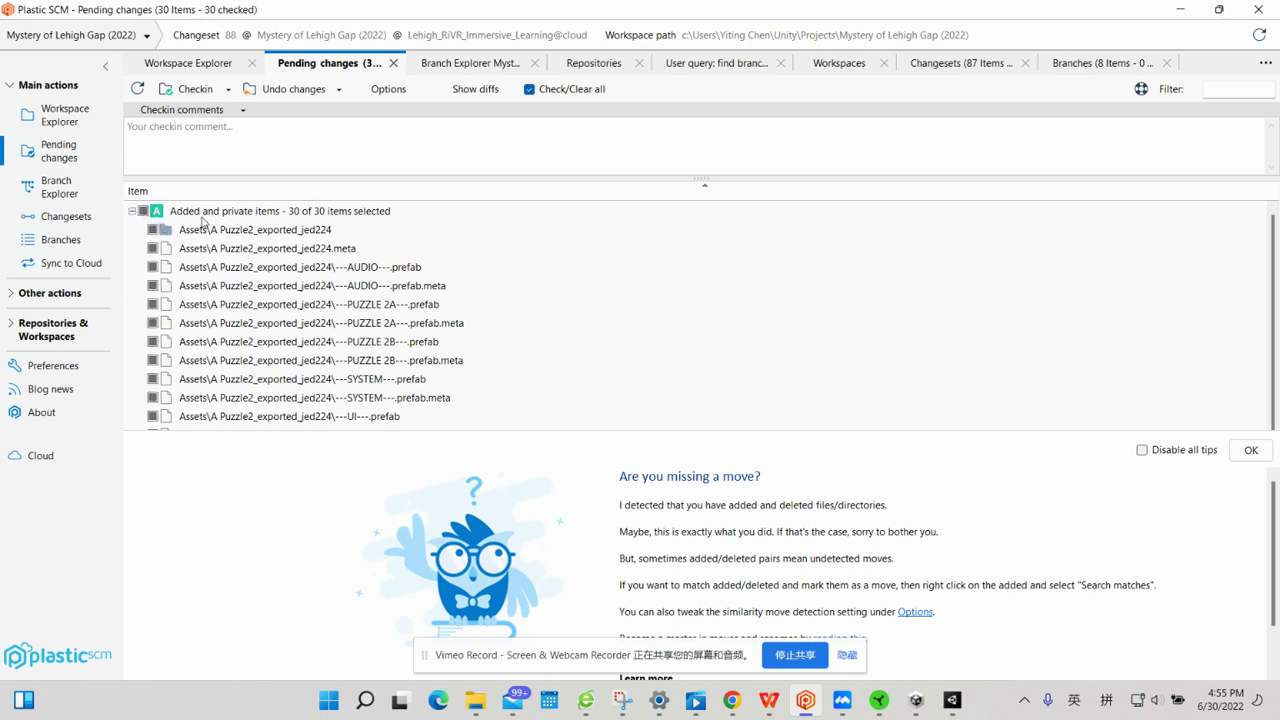
{"action": "left_click", "coordinate": [277, 93]}
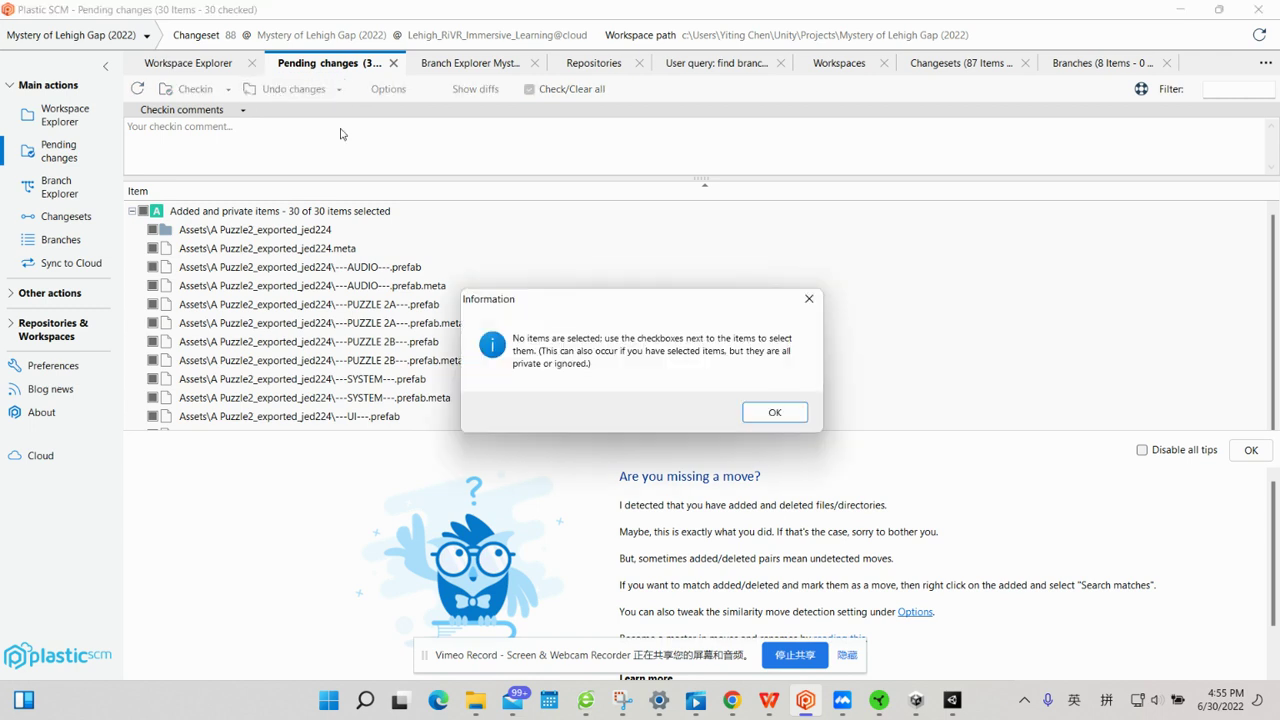
{"action": "left_click", "coordinate": [768, 413]}
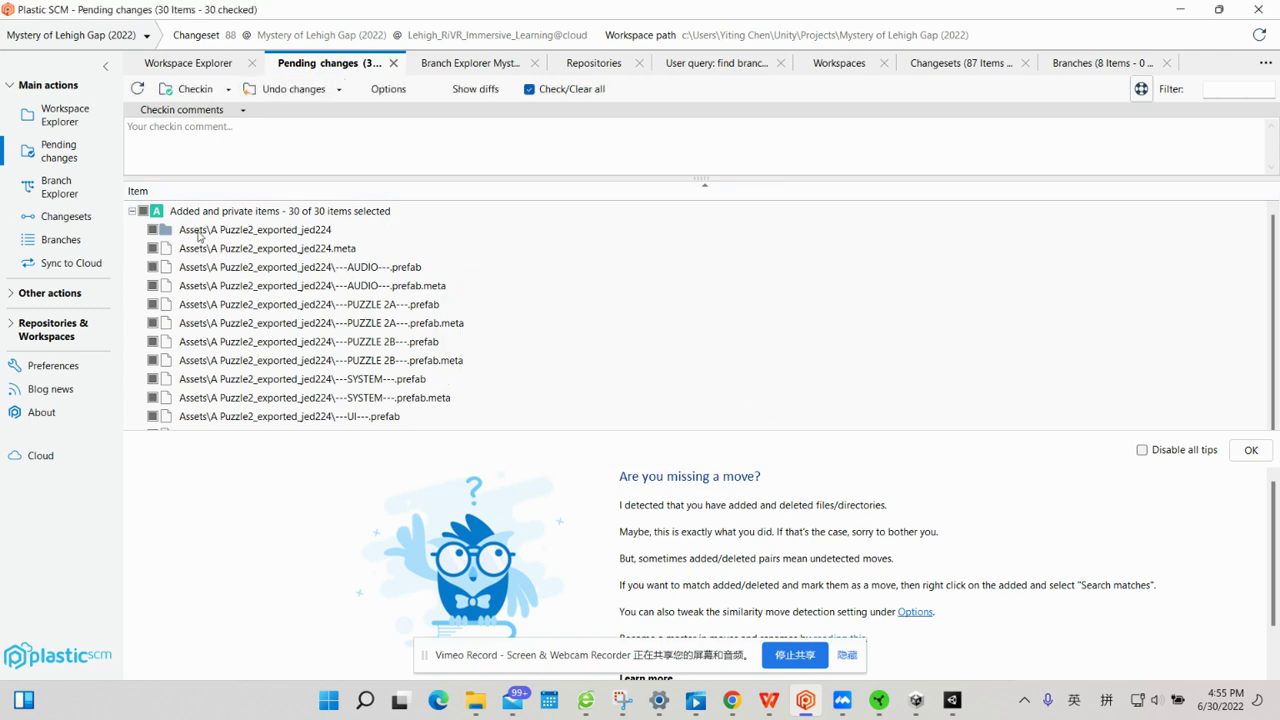
{"action": "left_click", "coordinate": [143, 211]}
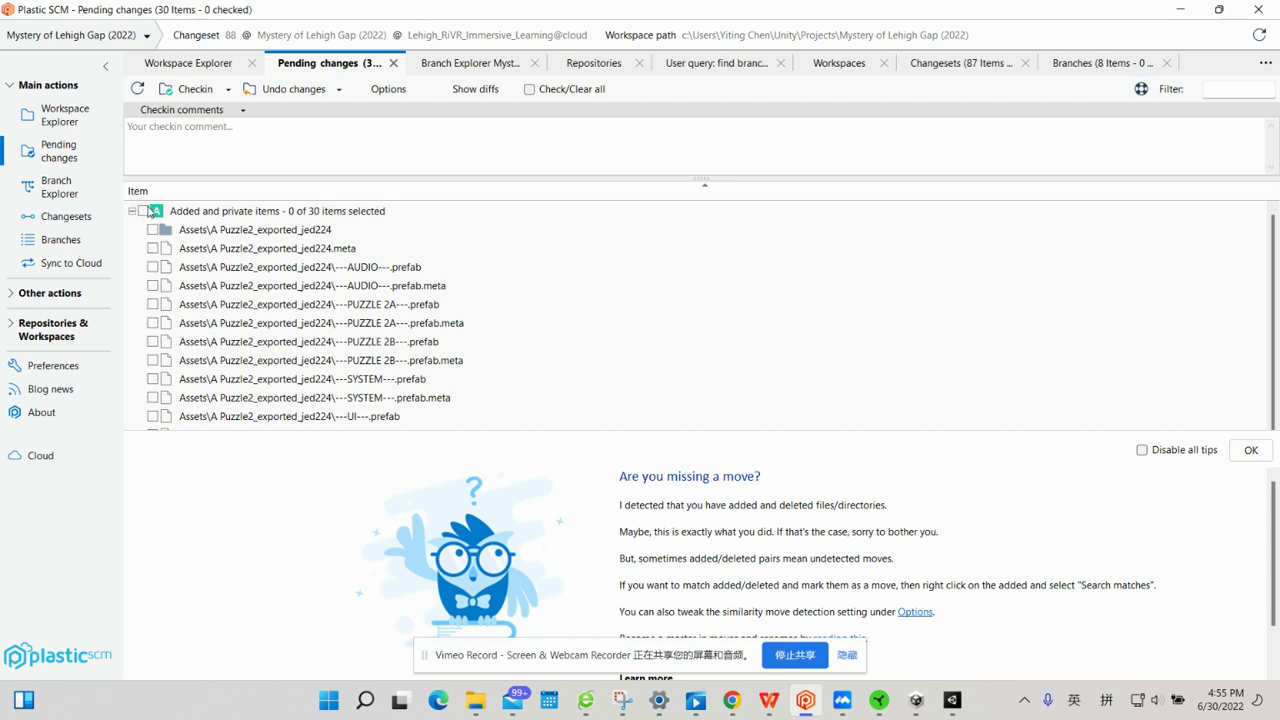
{"action": "scroll", "coordinate": [400, 325], "scroll_direction": "down", "scroll_amount": 1}
{"action": "scroll", "coordinate": [400, 325], "scroll_direction": "down", "scroll_amount": 2}
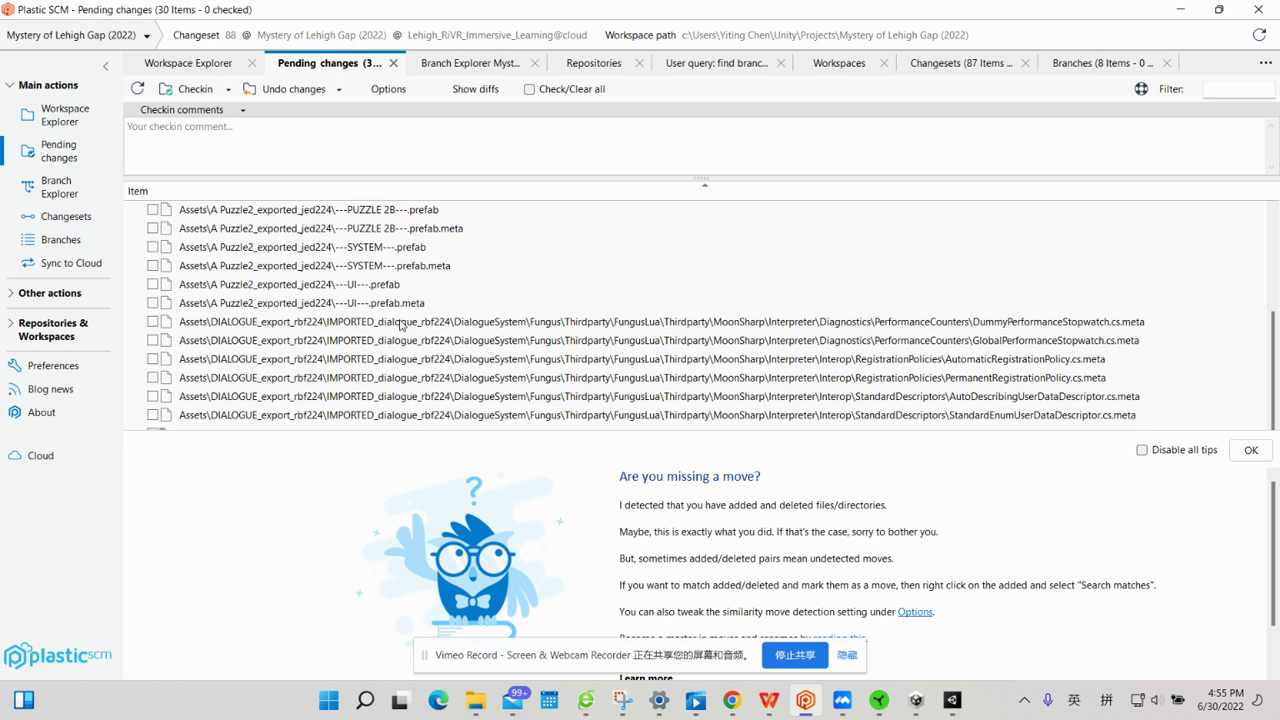
{"action": "scroll", "coordinate": [400, 325], "scroll_direction": "up", "scroll_amount": 3}
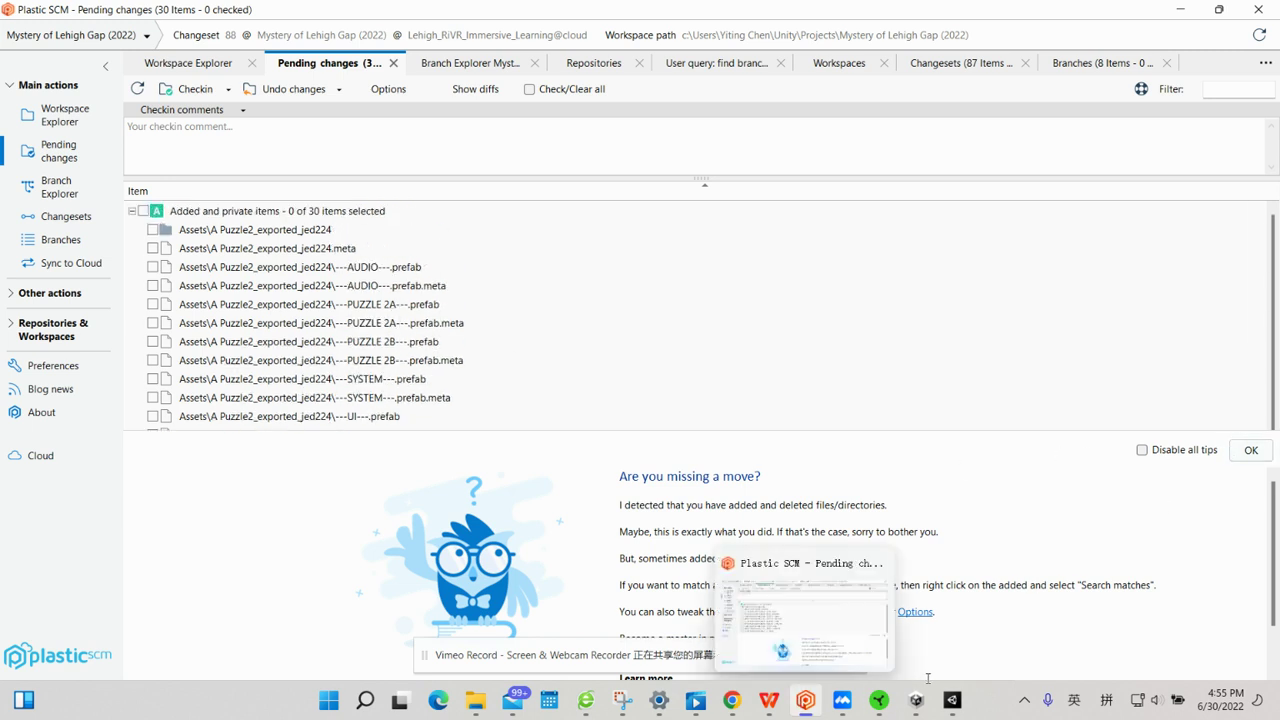
{"action": "mouse_move", "coordinate": [952, 703]}
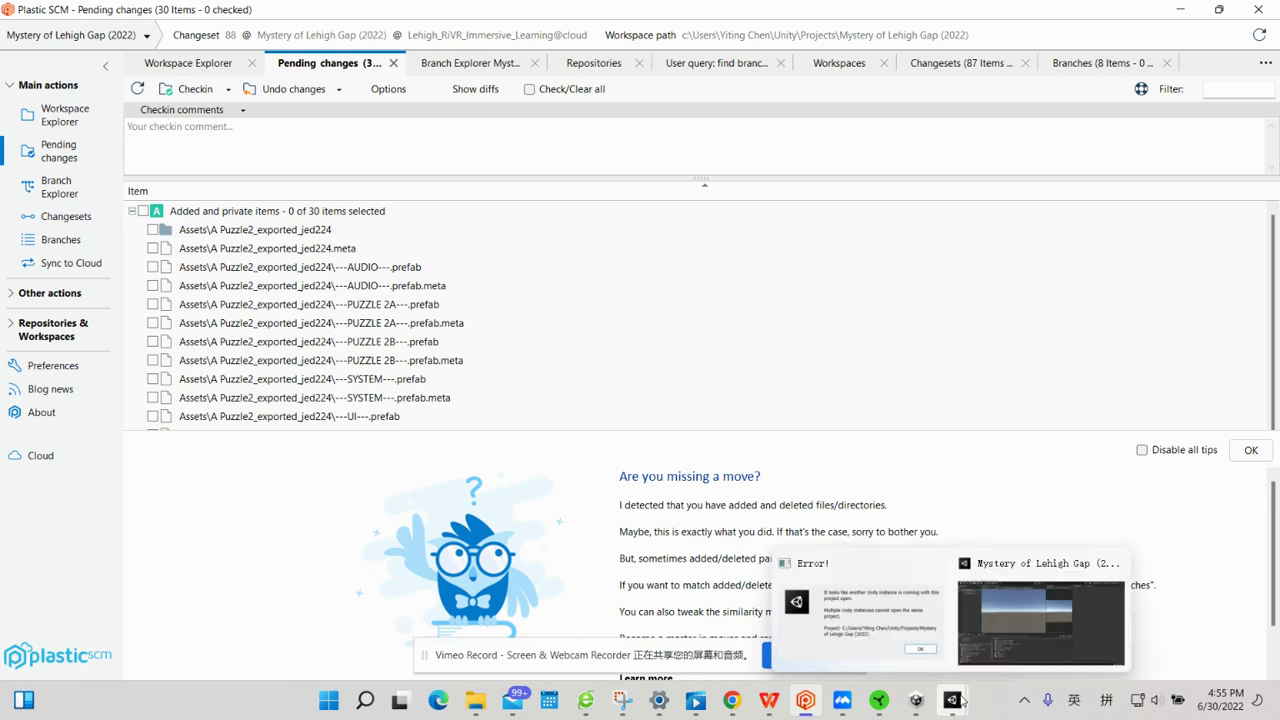
{"action": "left_click", "coordinate": [1011, 627]}
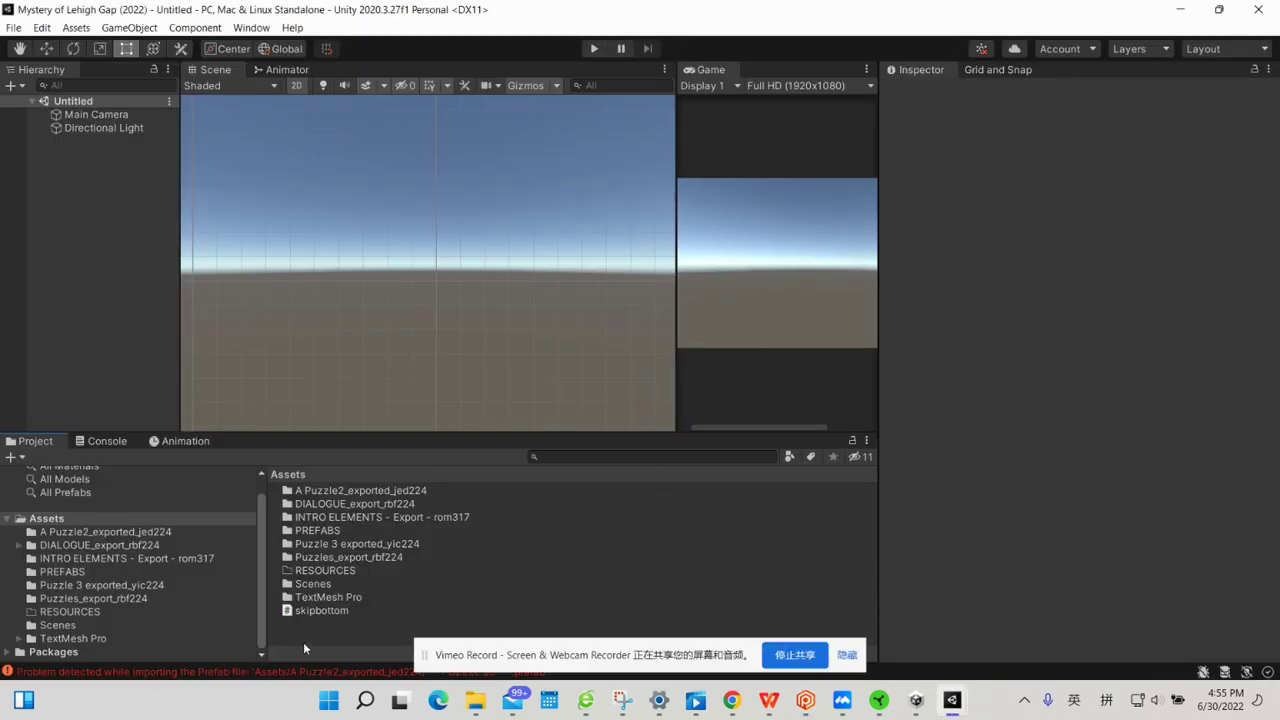
Drag the Exported_Puzzle2_jed224 package into Unity and view the A Puzzle2_exported_jed224 folder contents.
{"action": "mouse_move", "coordinate": [478, 700]}
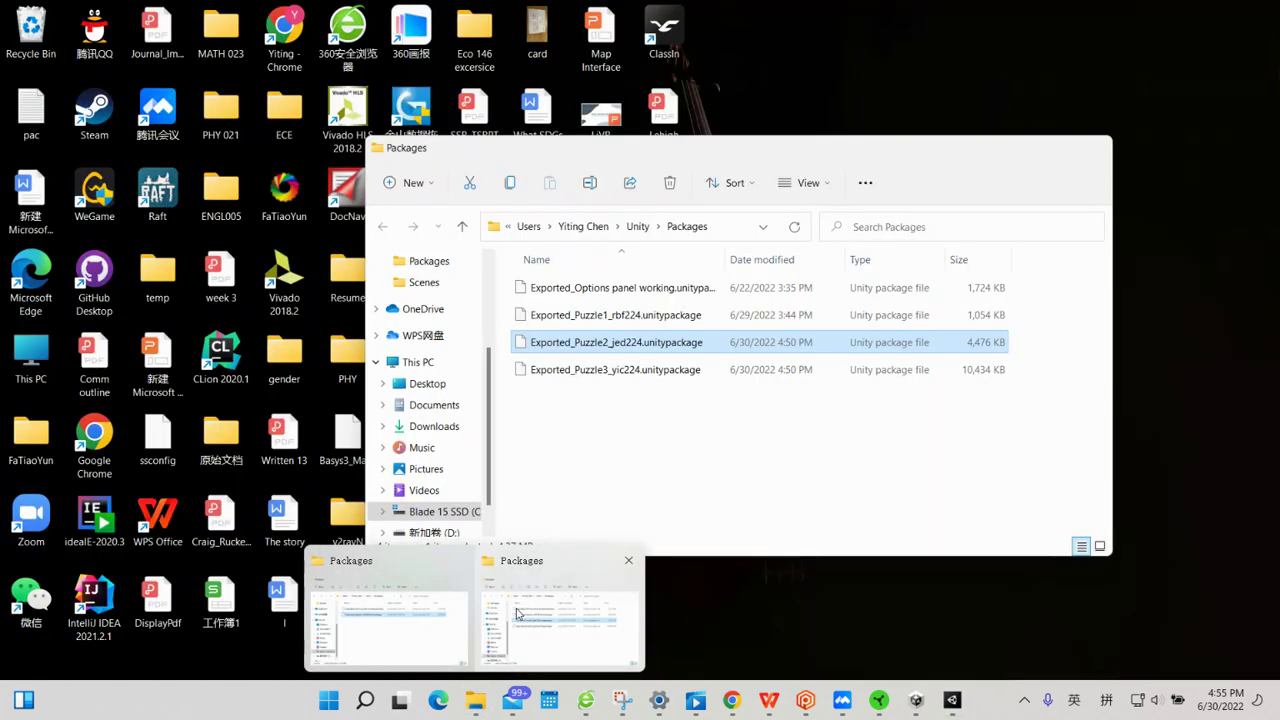
{"action": "left_click", "coordinate": [518, 613]}
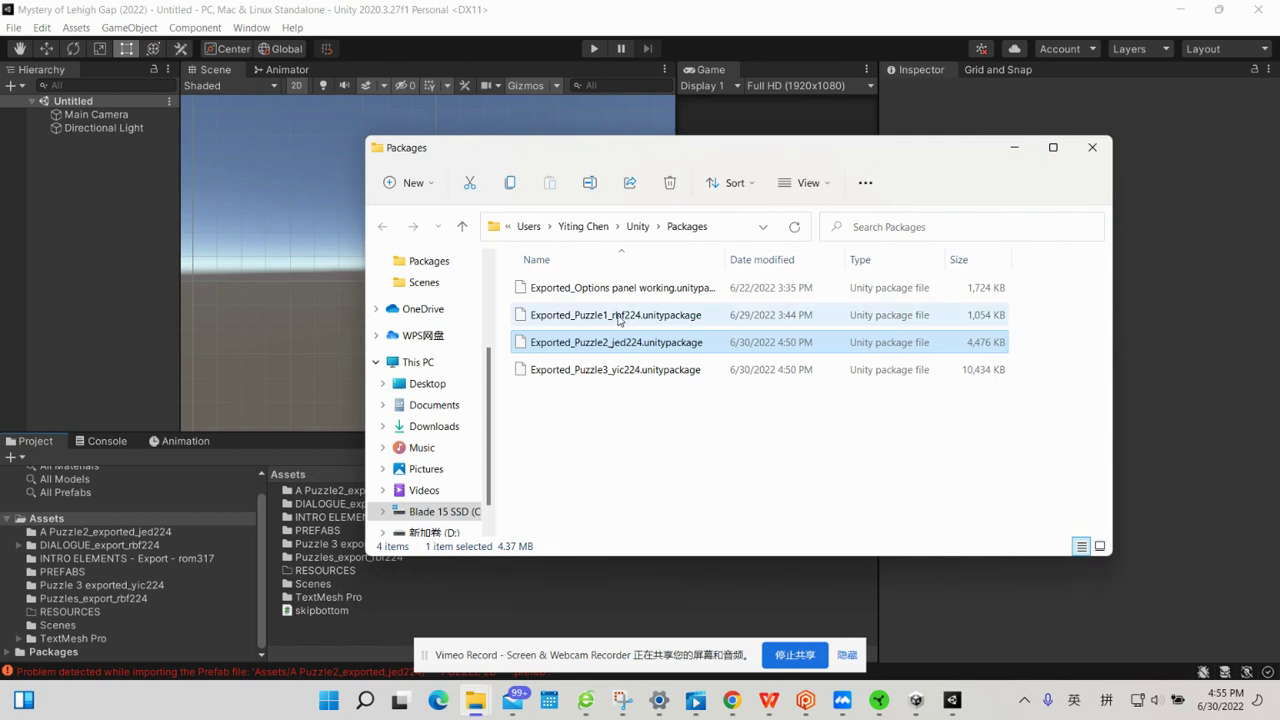
{"action": "mouse_move", "coordinate": [620, 340]}
{"action": "left_mouse_down"}
{"action": "mouse_move", "coordinate": [263, 533]}
{"action": "mouse_move", "coordinate": [85, 570]}
{"action": "left_mouse_up"}
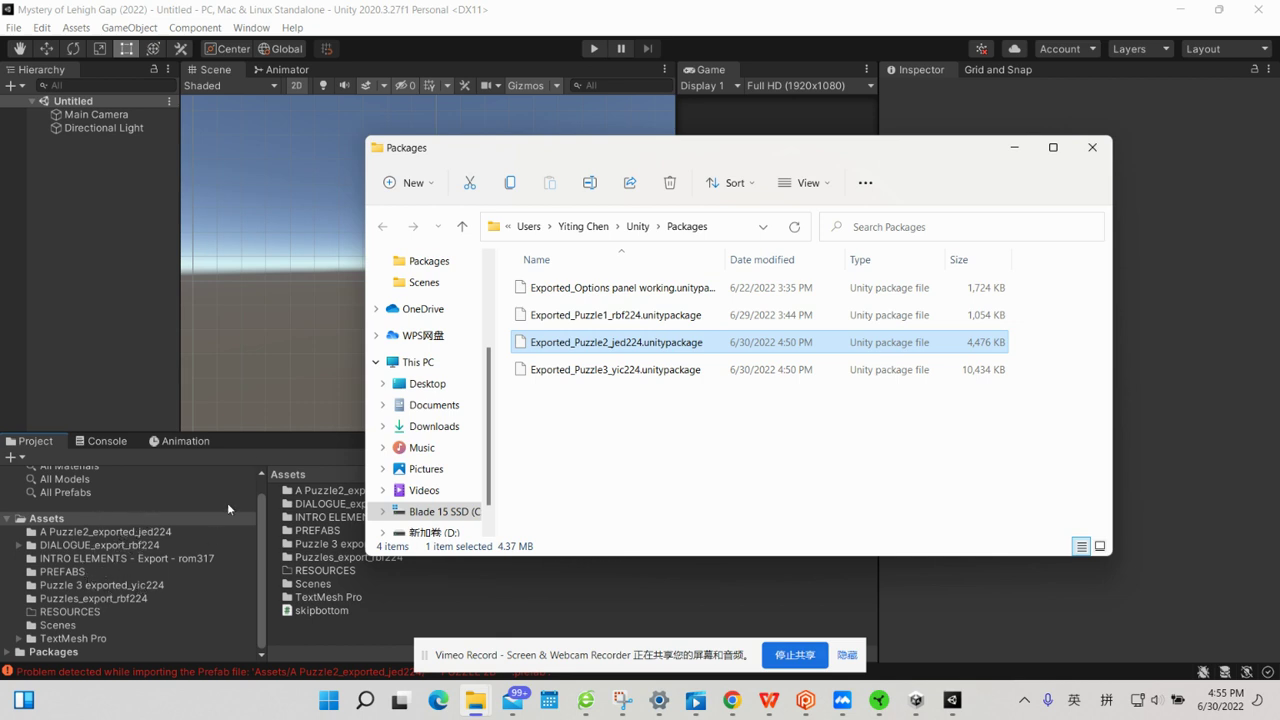
{"action": "left_click", "coordinate": [251, 440]}
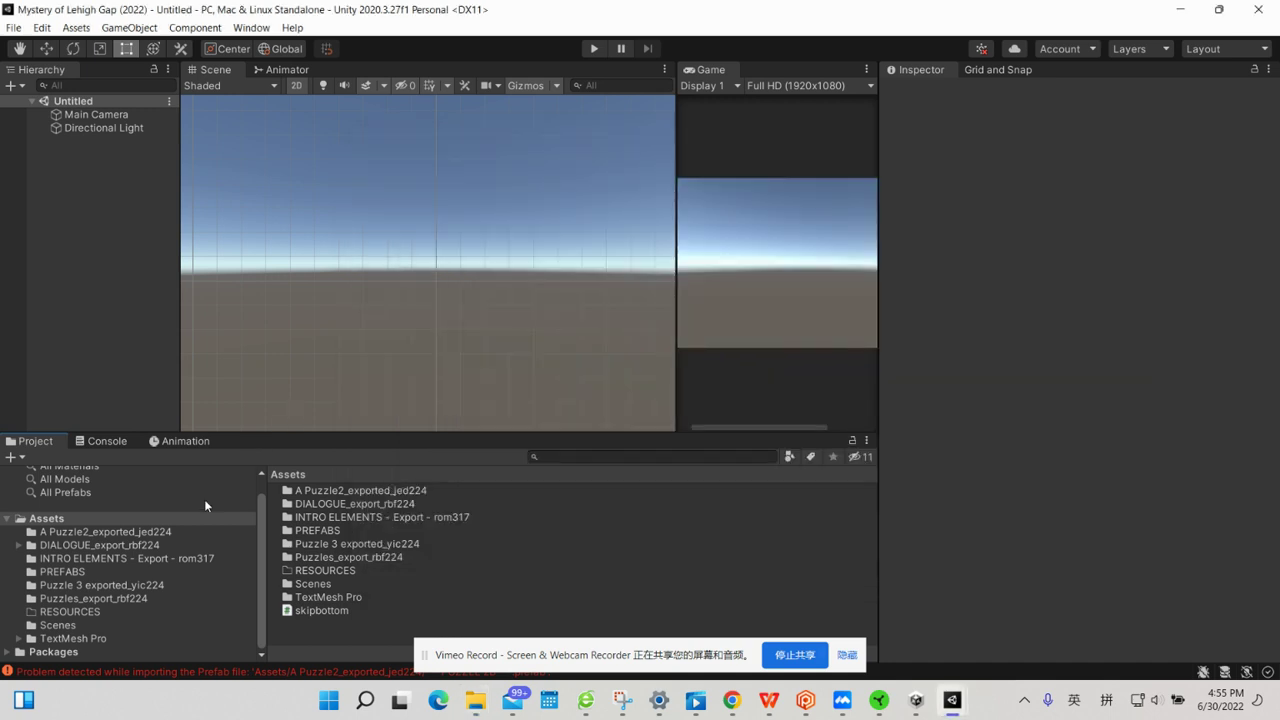
{"action": "left_click", "coordinate": [102, 535]}
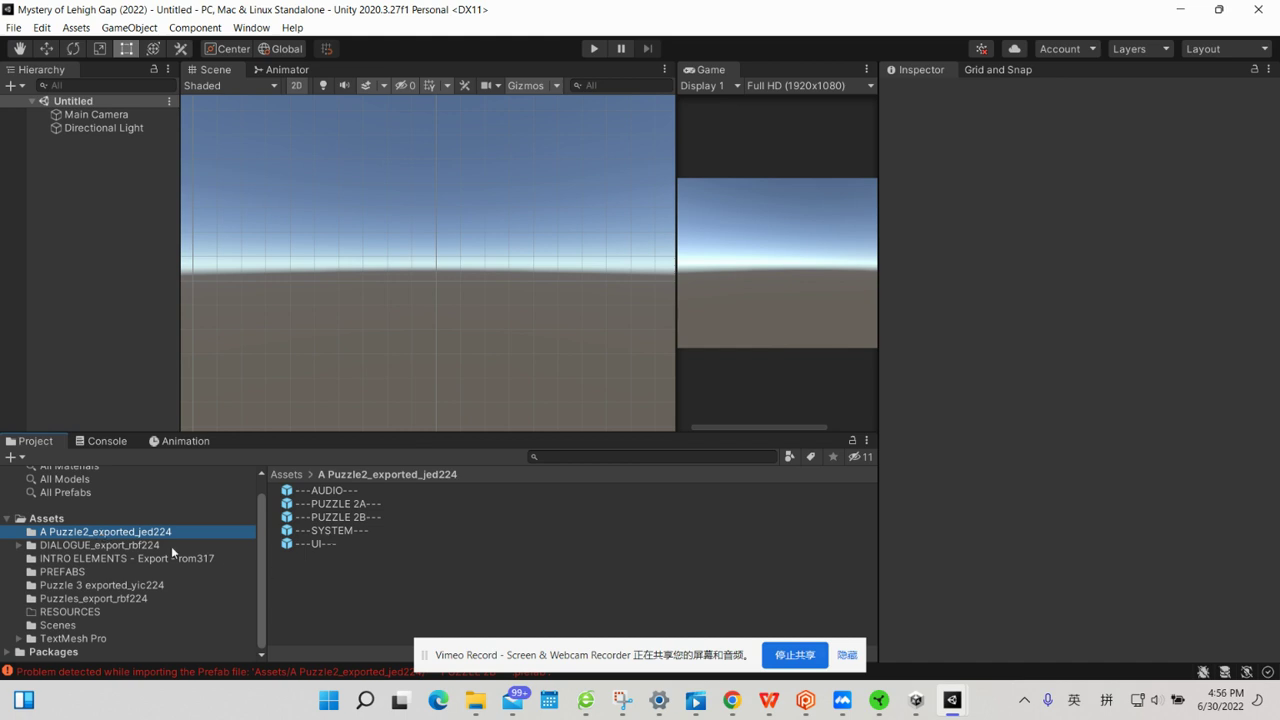
Delete the A Puzzle2_exported_jed224 folder from Assets.
{"action": "right_click", "coordinate": [115, 537]}
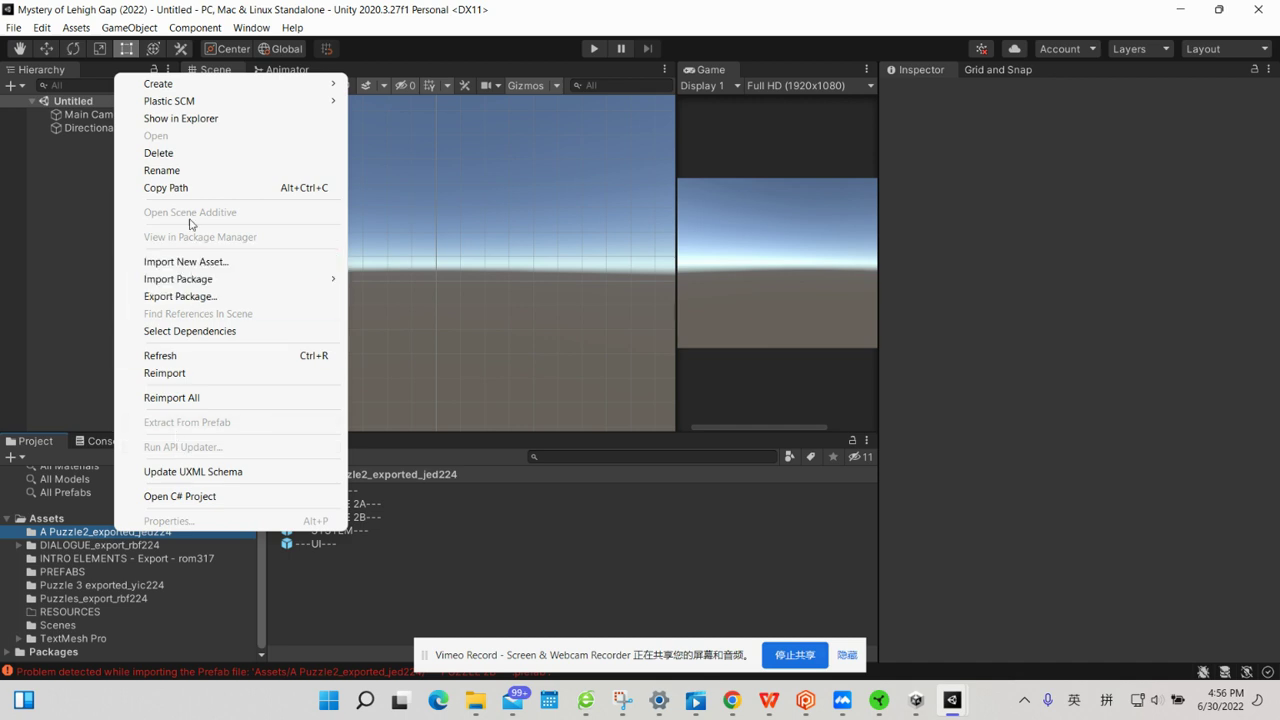
{"action": "left_click", "coordinate": [172, 153]}
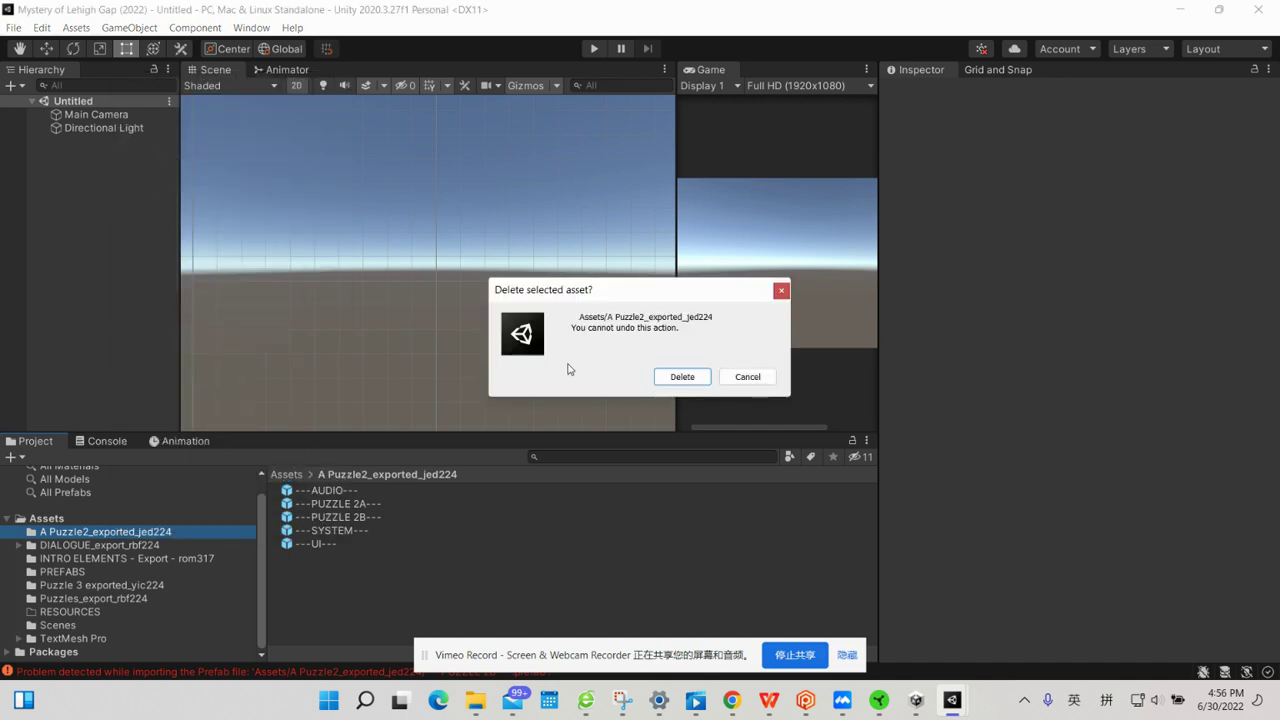
{"action": "left_click", "coordinate": [682, 376]}
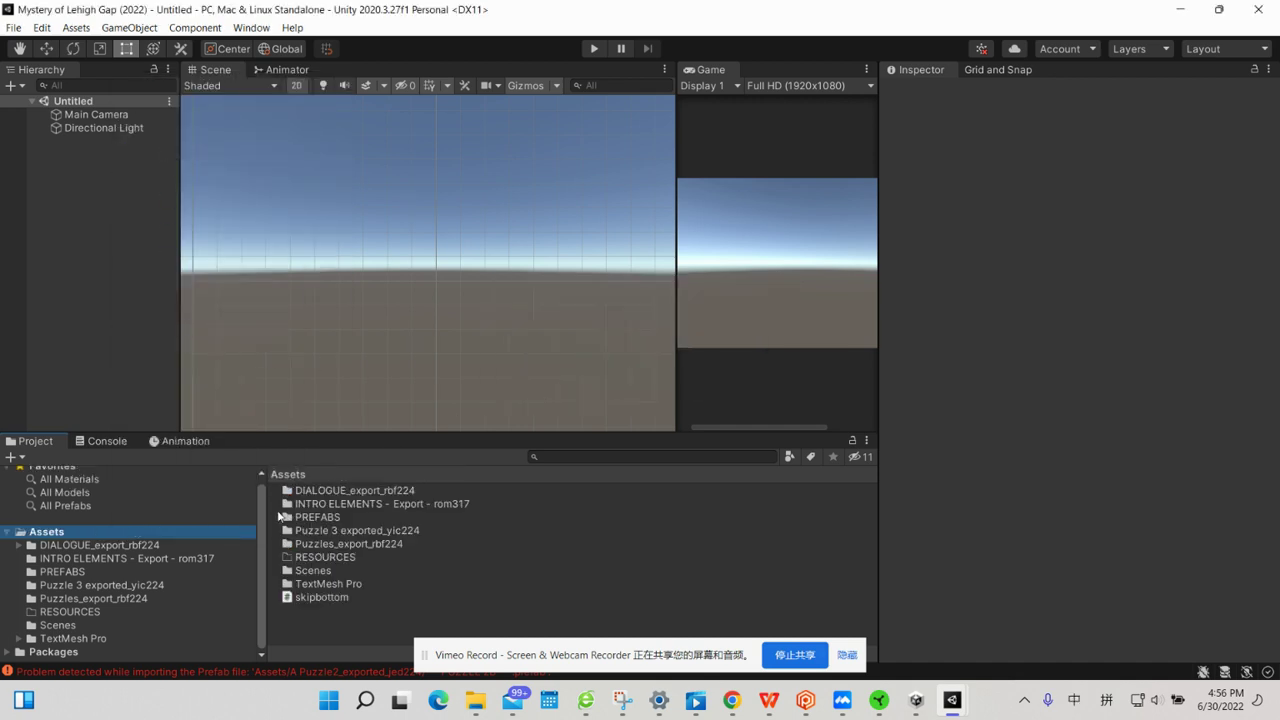
Delete the Puzzle 3 exported_yic224 folder from Assets.
{"action": "left_click", "coordinate": [109, 587]}
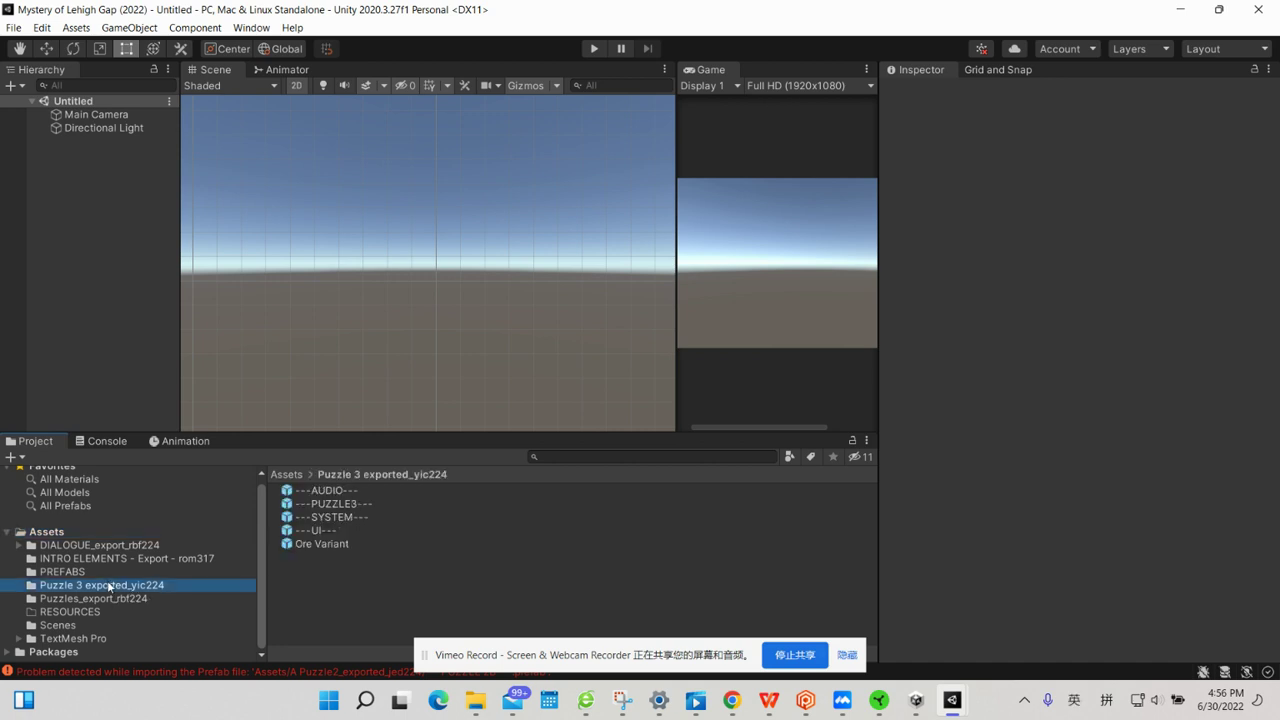
{"action": "right_click", "coordinate": [109, 587]}
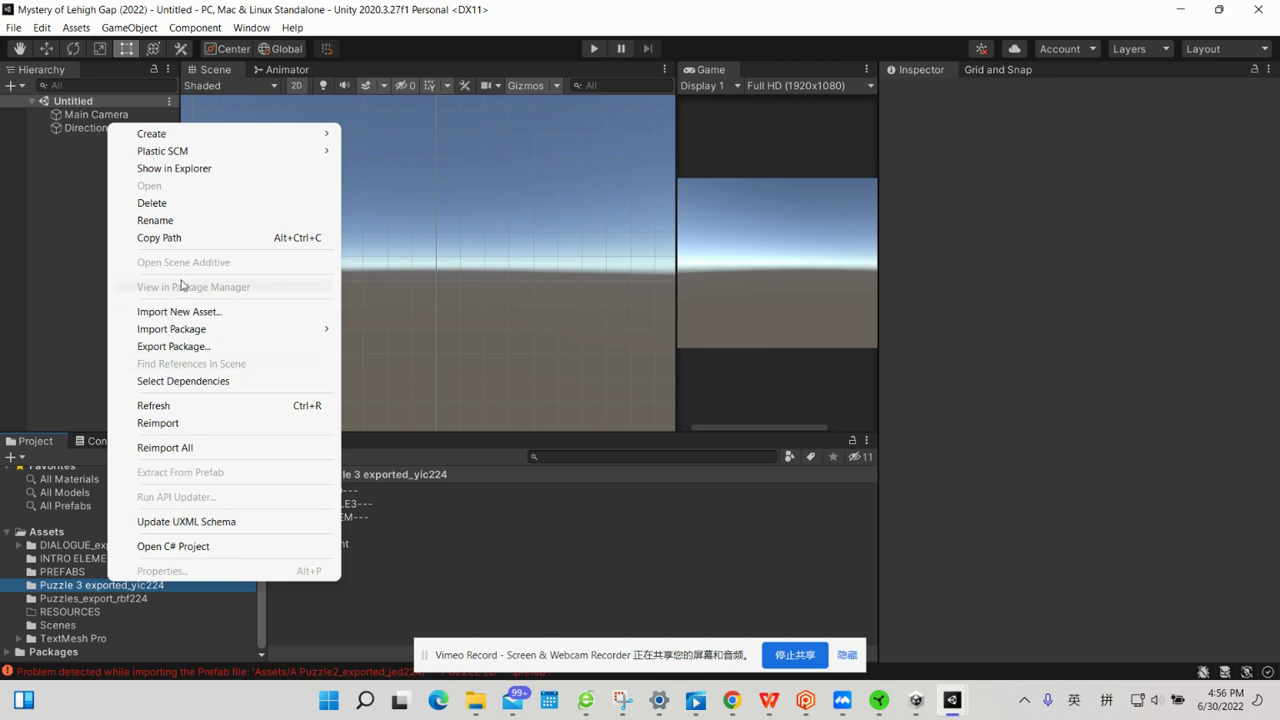
{"action": "left_click", "coordinate": [166, 206]}
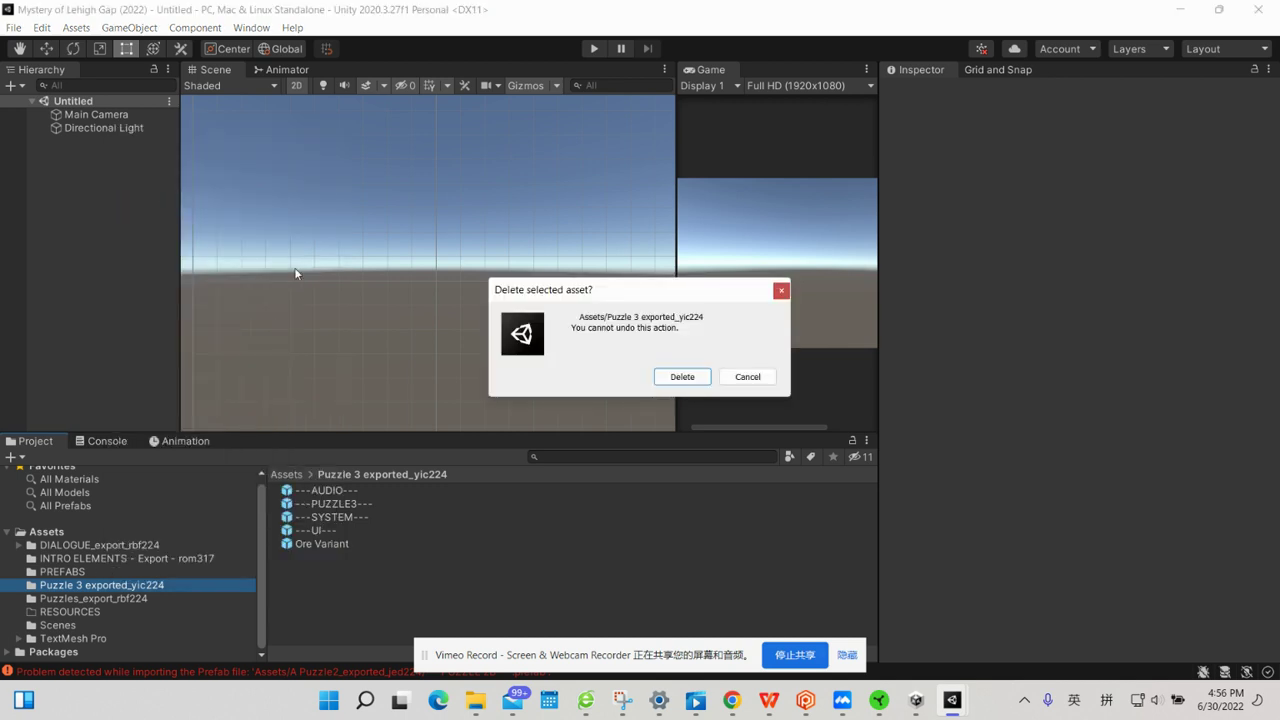
{"action": "left_click", "coordinate": [684, 376]}
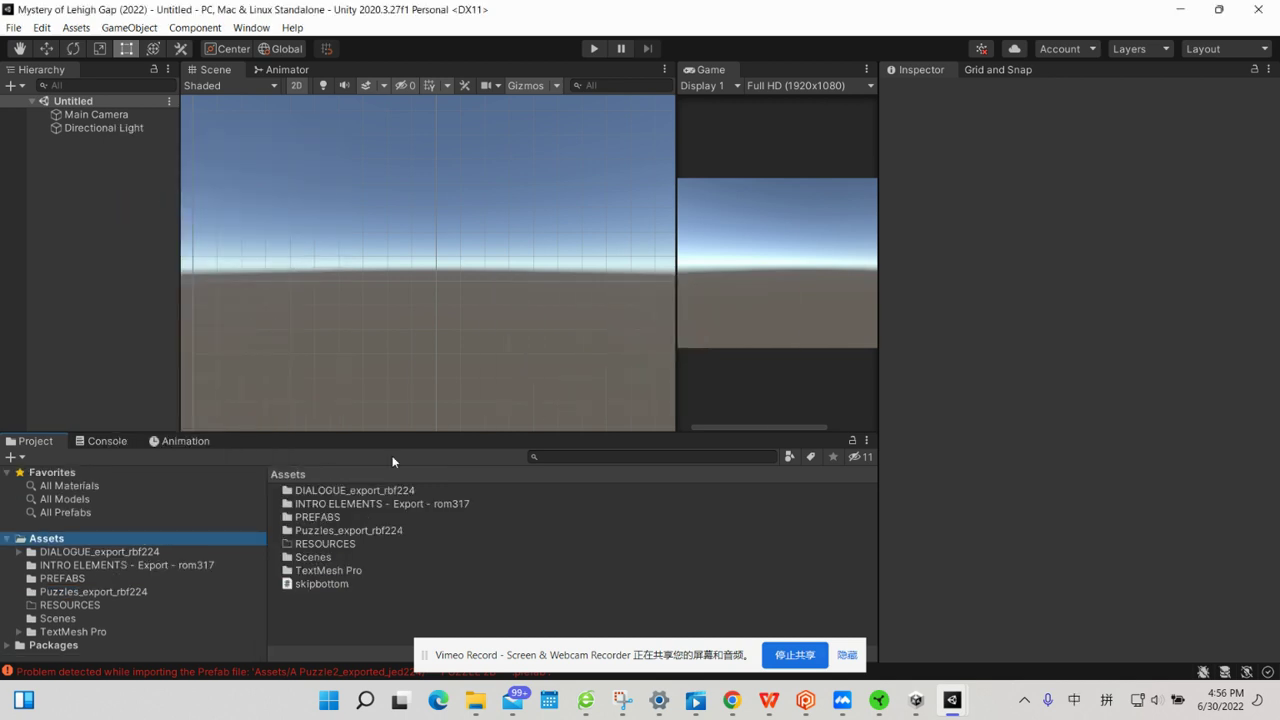
Drag Exported_Puzzle2_jed224.unitypackage into the Project panel and import all its files.
{"action": "mouse_move", "coordinate": [475, 700]}
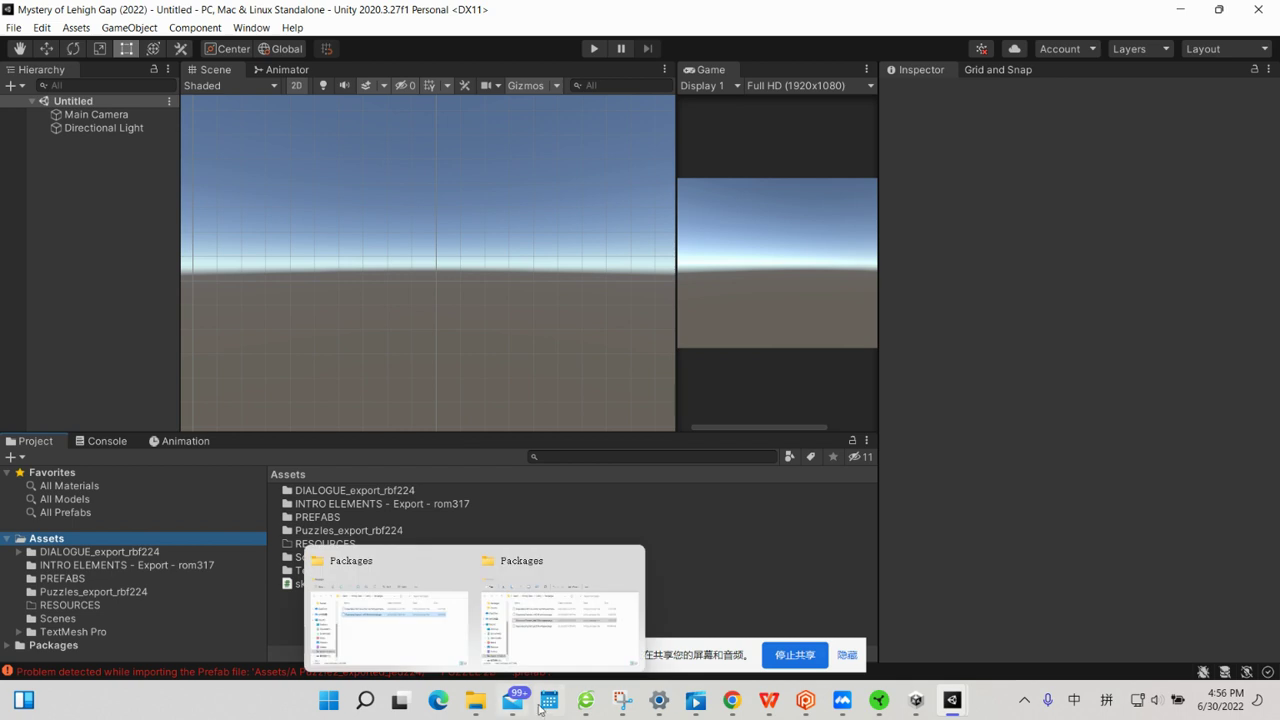
{"action": "left_click", "coordinate": [505, 663]}
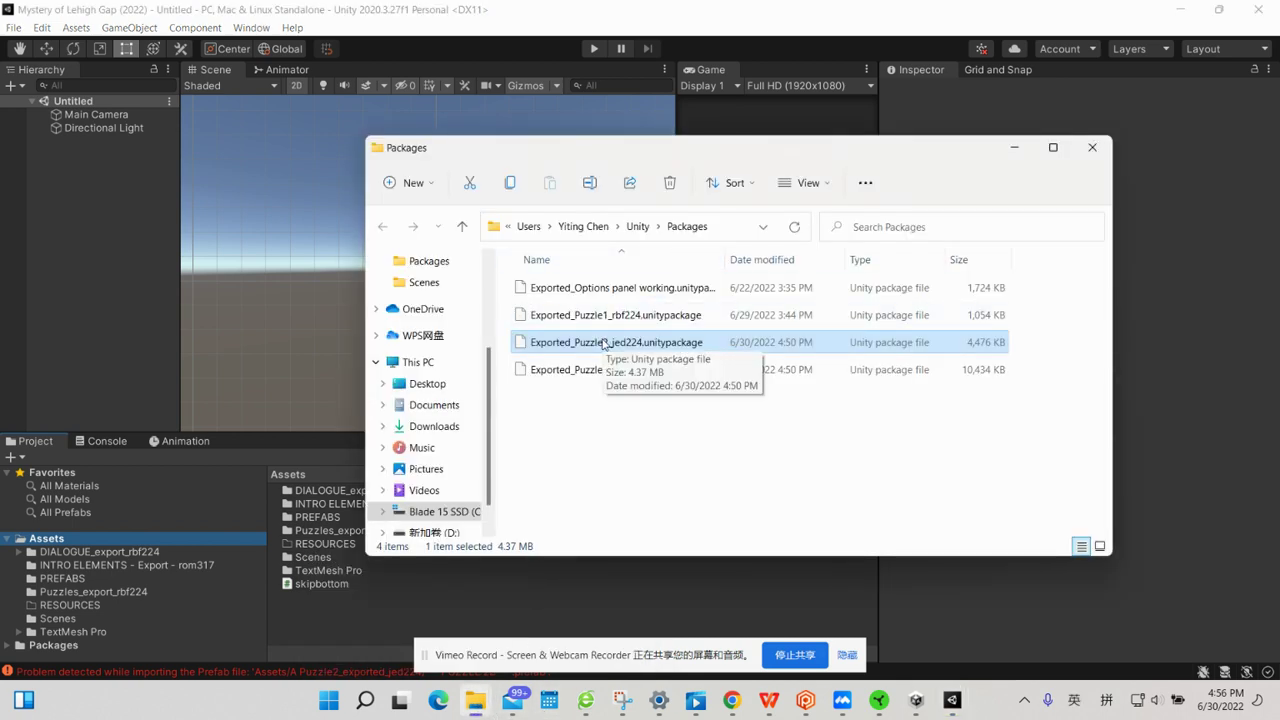
{"action": "left_click_drag", "start_coordinate": [604, 343], "coordinate": [321, 606]}
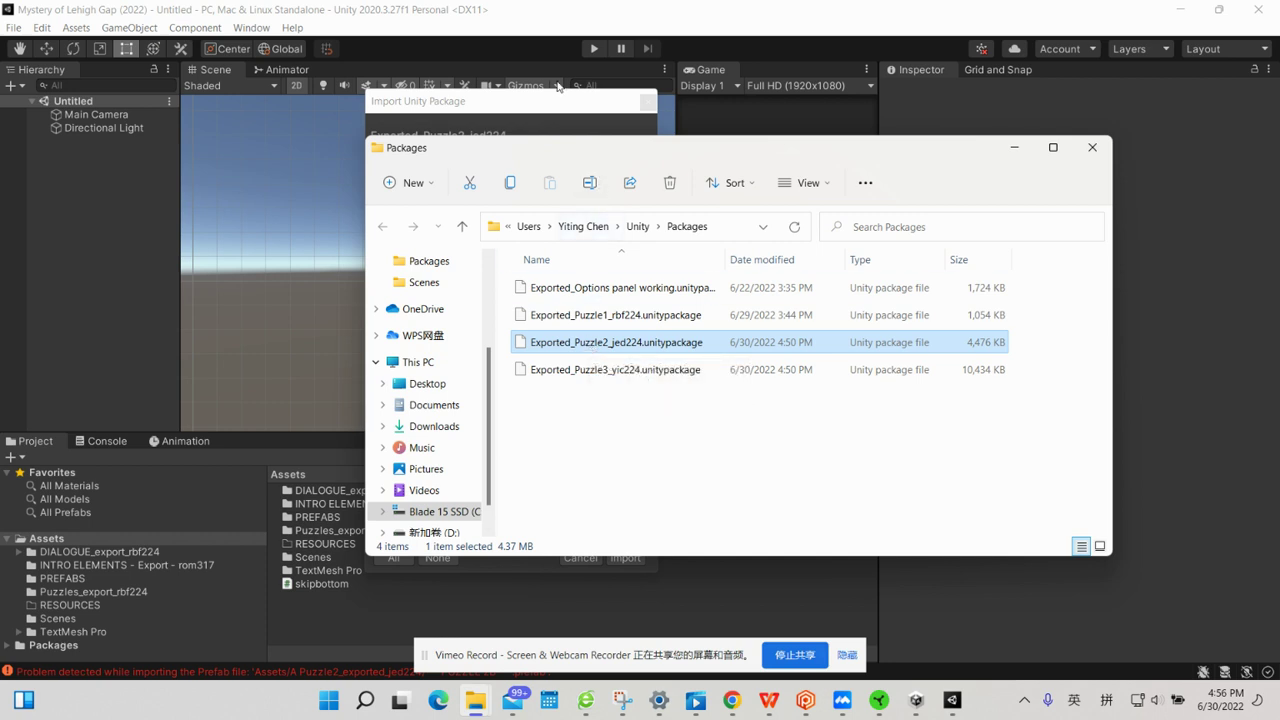
{"action": "left_click", "coordinate": [549, 106]}
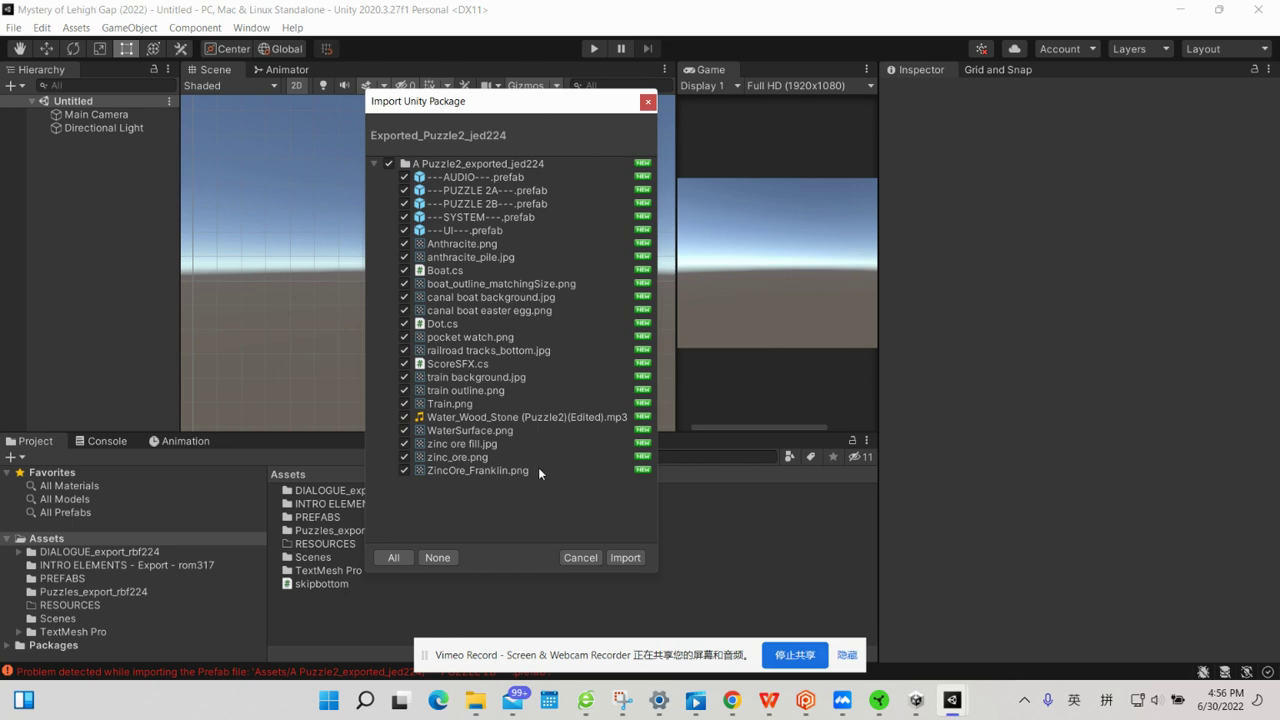
{"action": "left_click", "coordinate": [625, 557]}
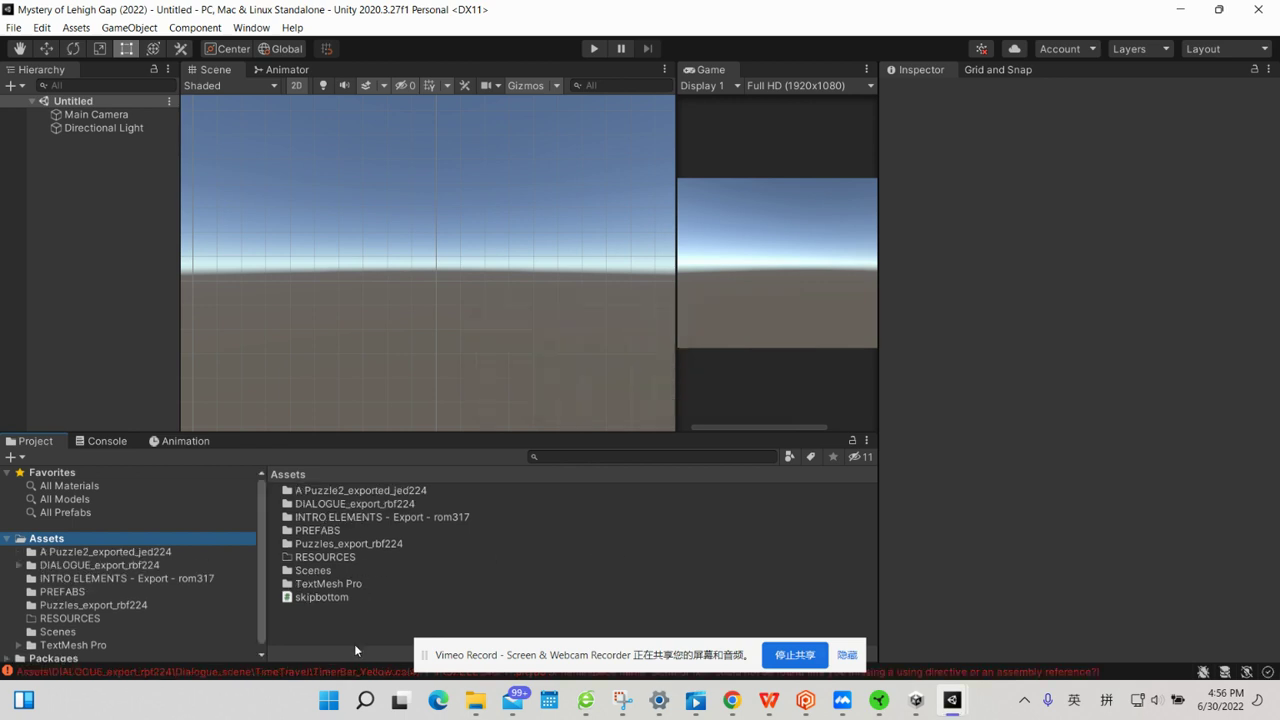
Drag Exported_Puzzle3_yic224.unitypackage into the Project panel and import all its files.
{"action": "mouse_move", "coordinate": [475, 700]}
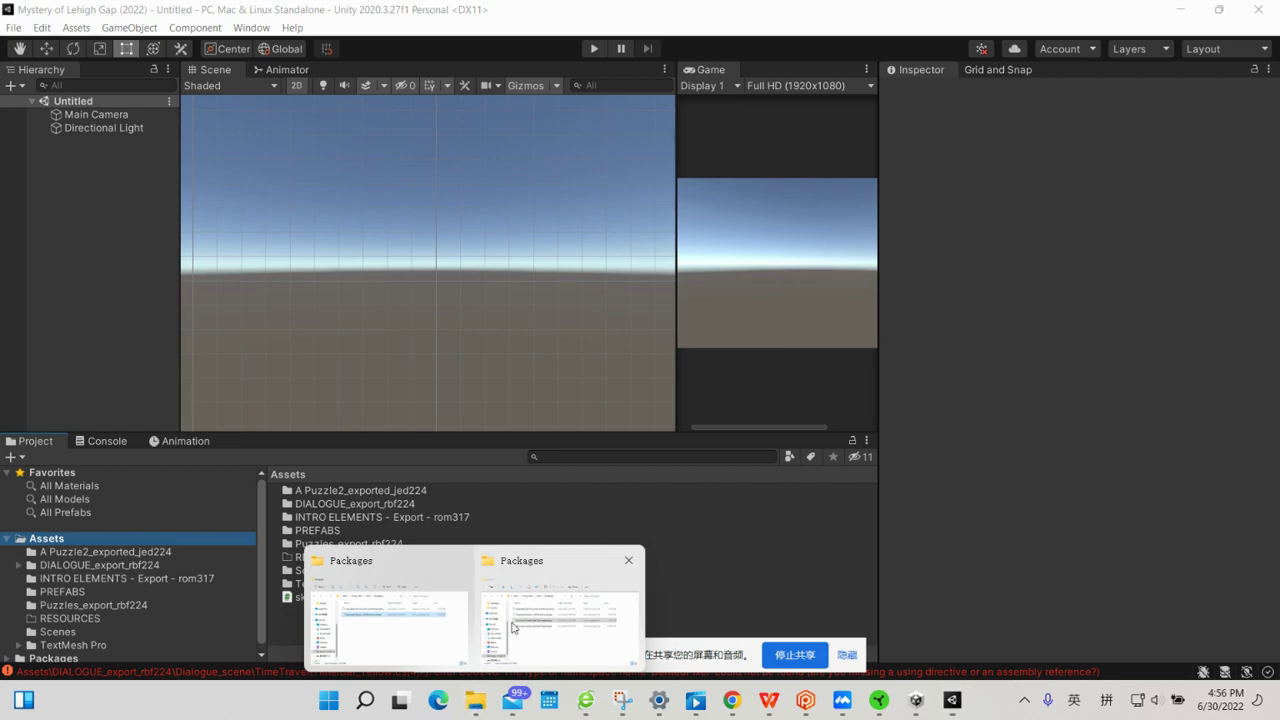
{"action": "left_click", "coordinate": [523, 574]}
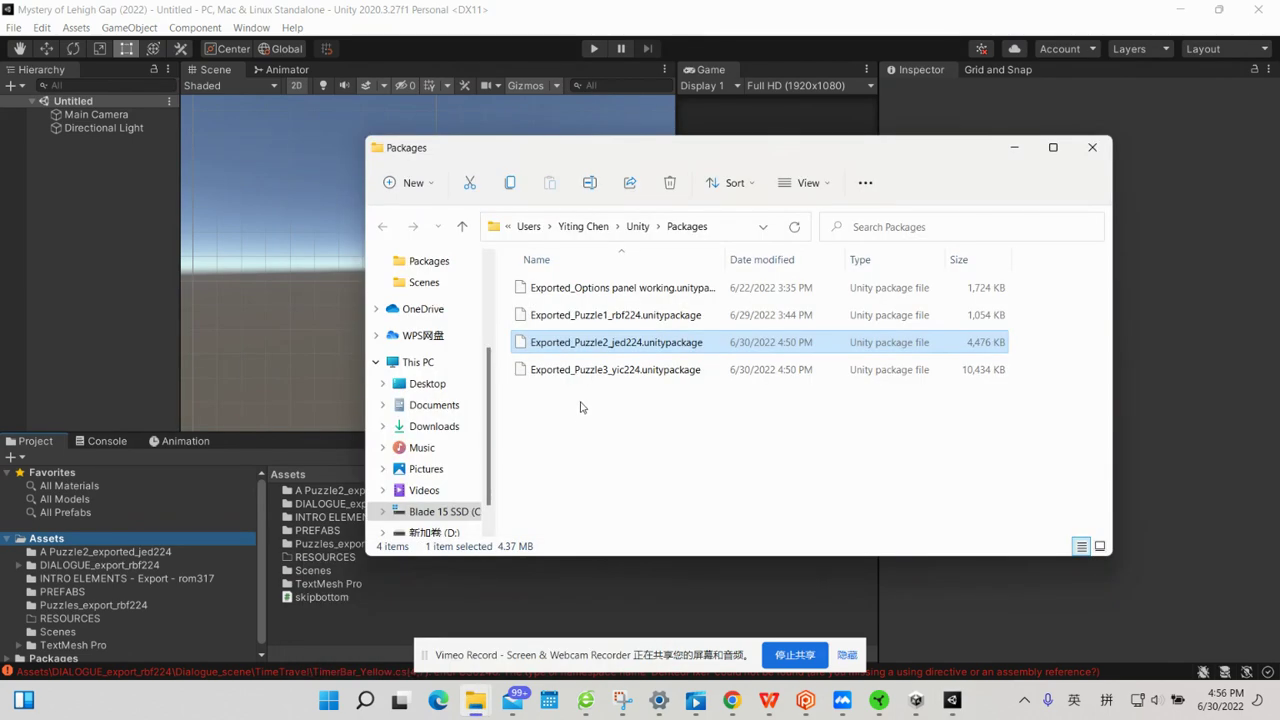
{"action": "left_click_drag", "start_coordinate": [580, 372], "coordinate": [336, 626]}
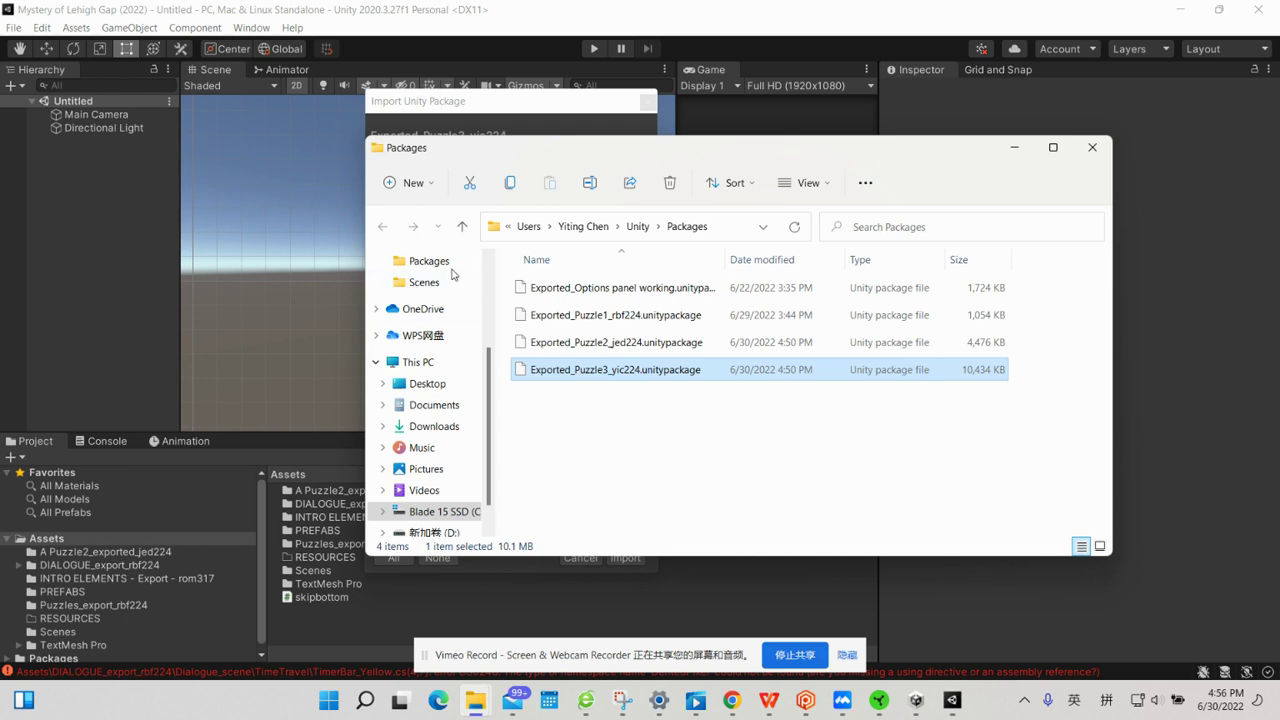
{"action": "right_click", "coordinate": [496, 105]}
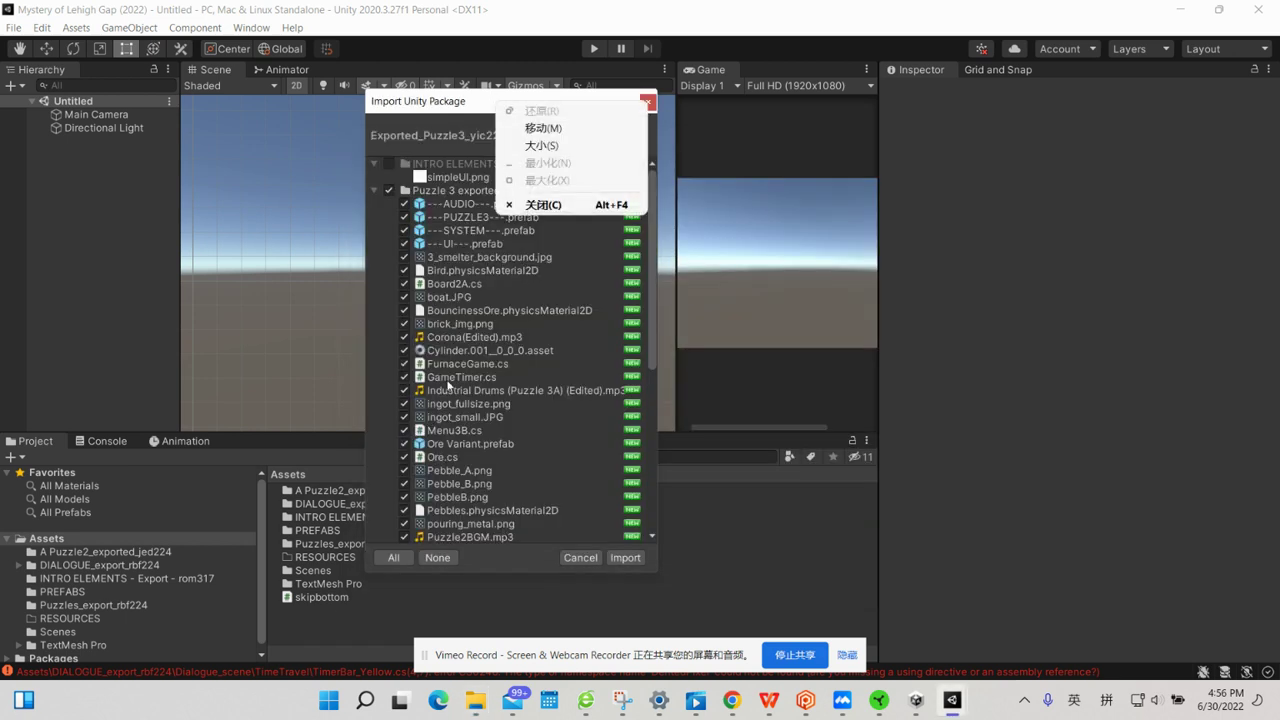
{"action": "left_click", "coordinate": [453, 155]}
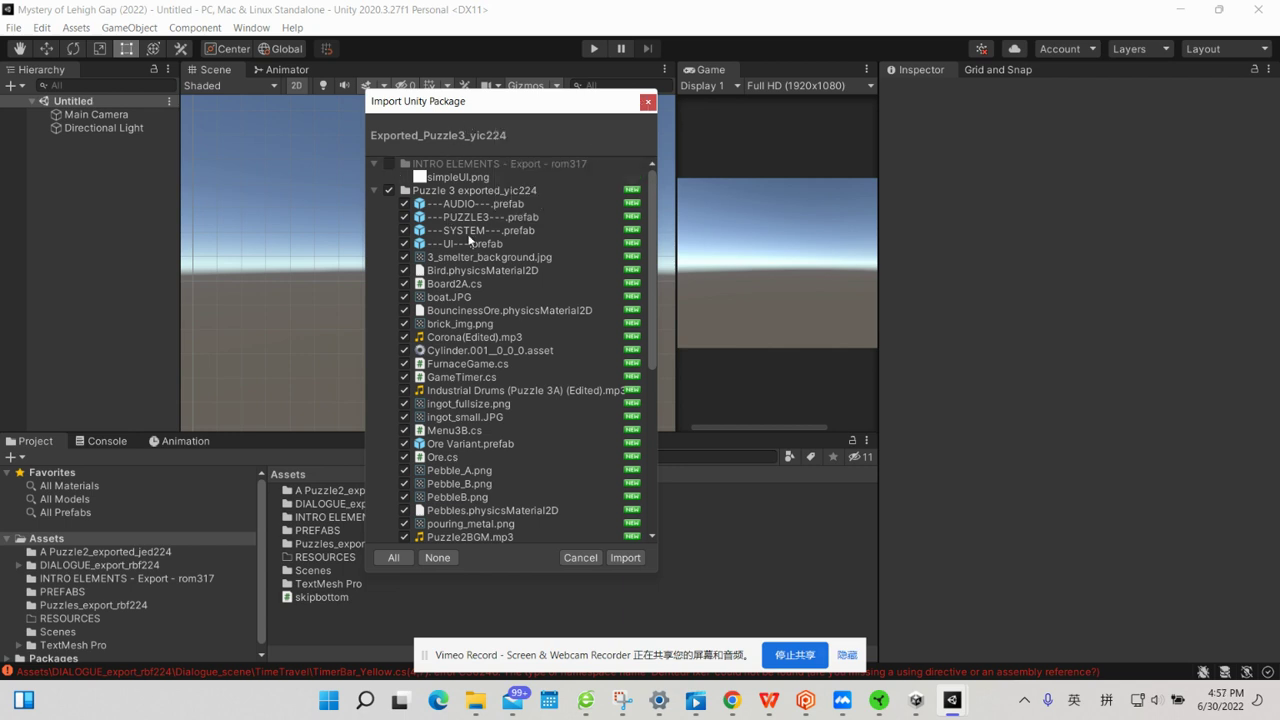
{"action": "scroll", "coordinate": [497, 378], "scroll_direction": "down", "scroll_amount": 5}
{"action": "scroll", "coordinate": [497, 378], "scroll_direction": "down", "scroll_amount": 3}
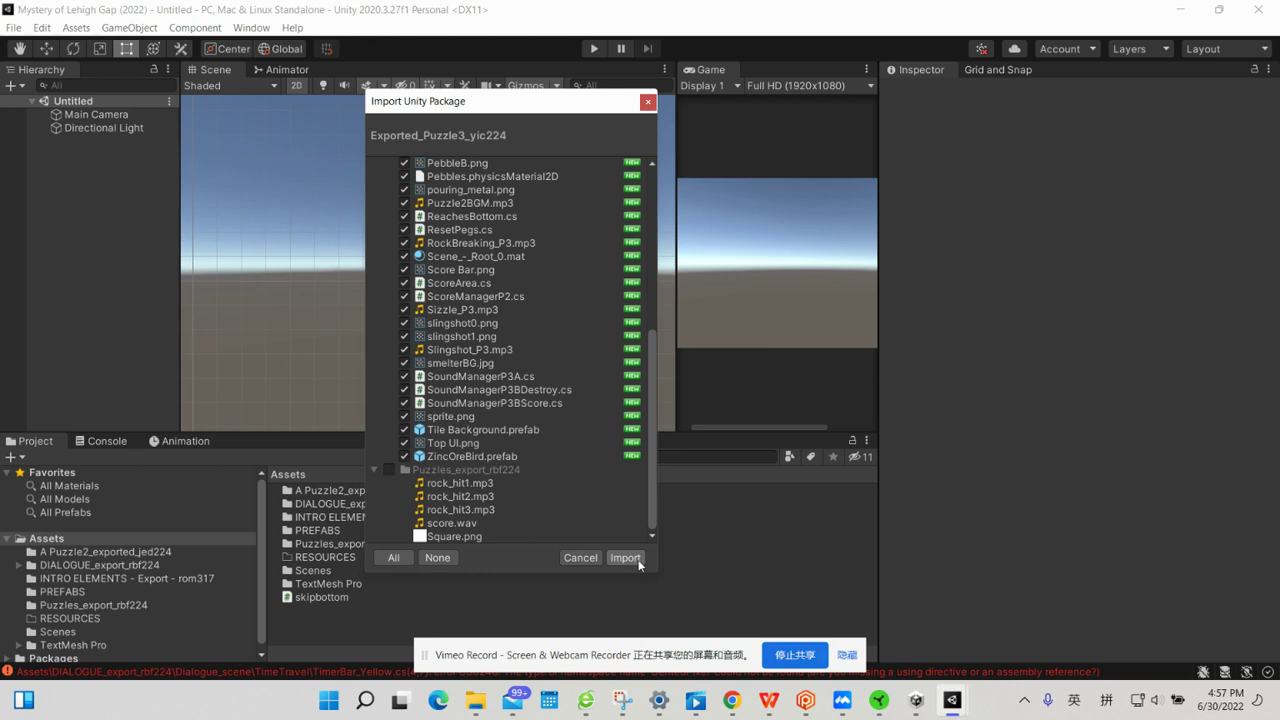
{"action": "left_click", "coordinate": [625, 558]}
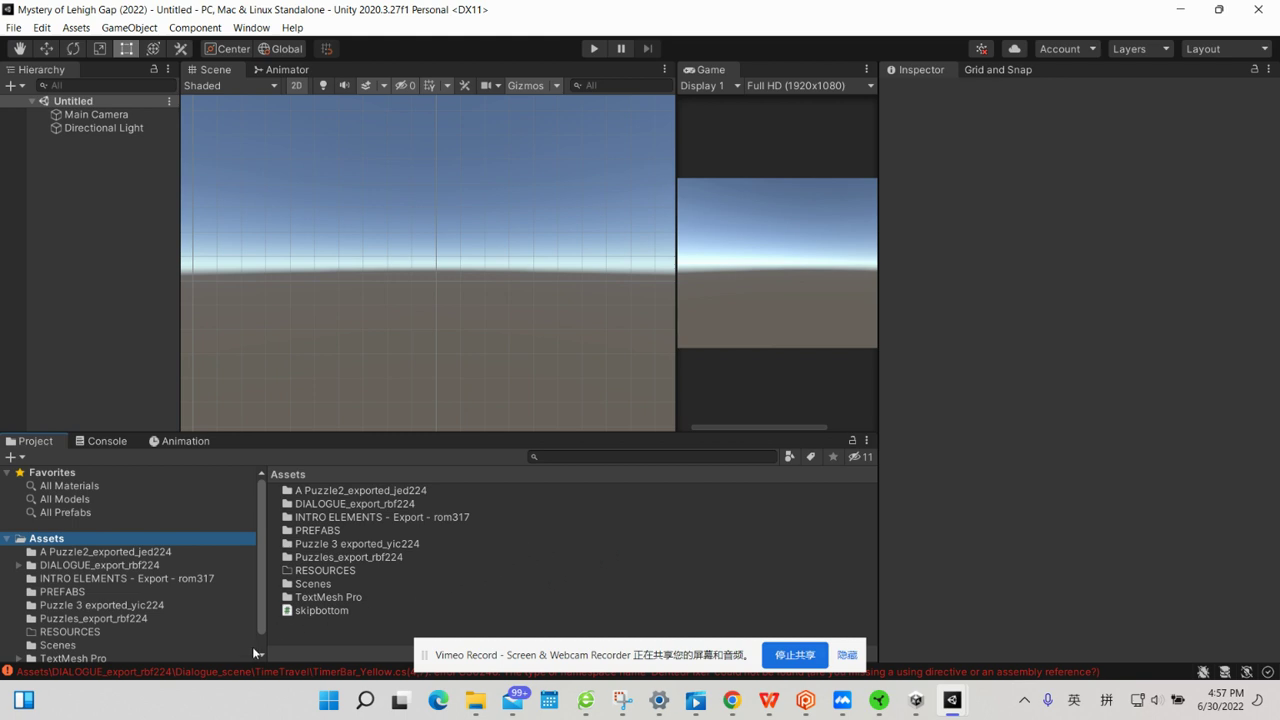
Open the Console and scroll through the 12 errors, including CS0246 and prefab import problems.
{"action": "left_click", "coordinate": [222, 674]}
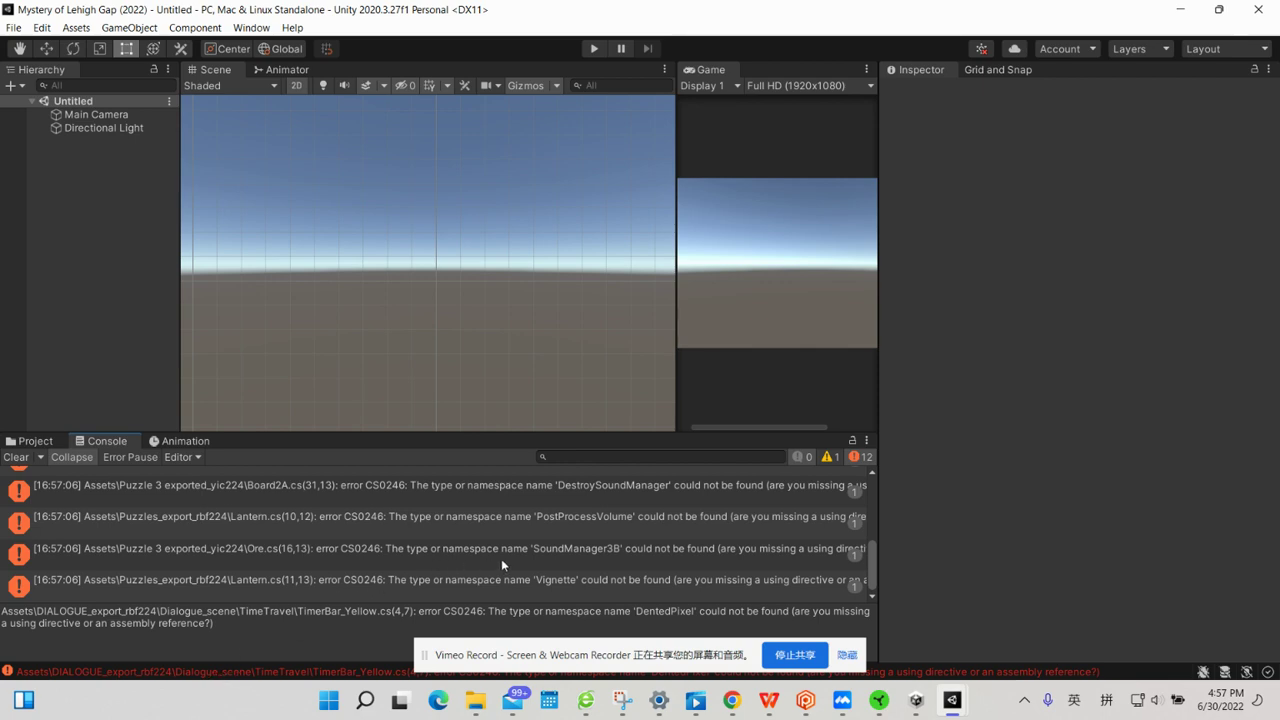
{"action": "scroll", "coordinate": [427, 583], "scroll_direction": "up", "scroll_amount": 2}
{"action": "scroll", "coordinate": [427, 583], "scroll_direction": "up", "scroll_amount": 2}
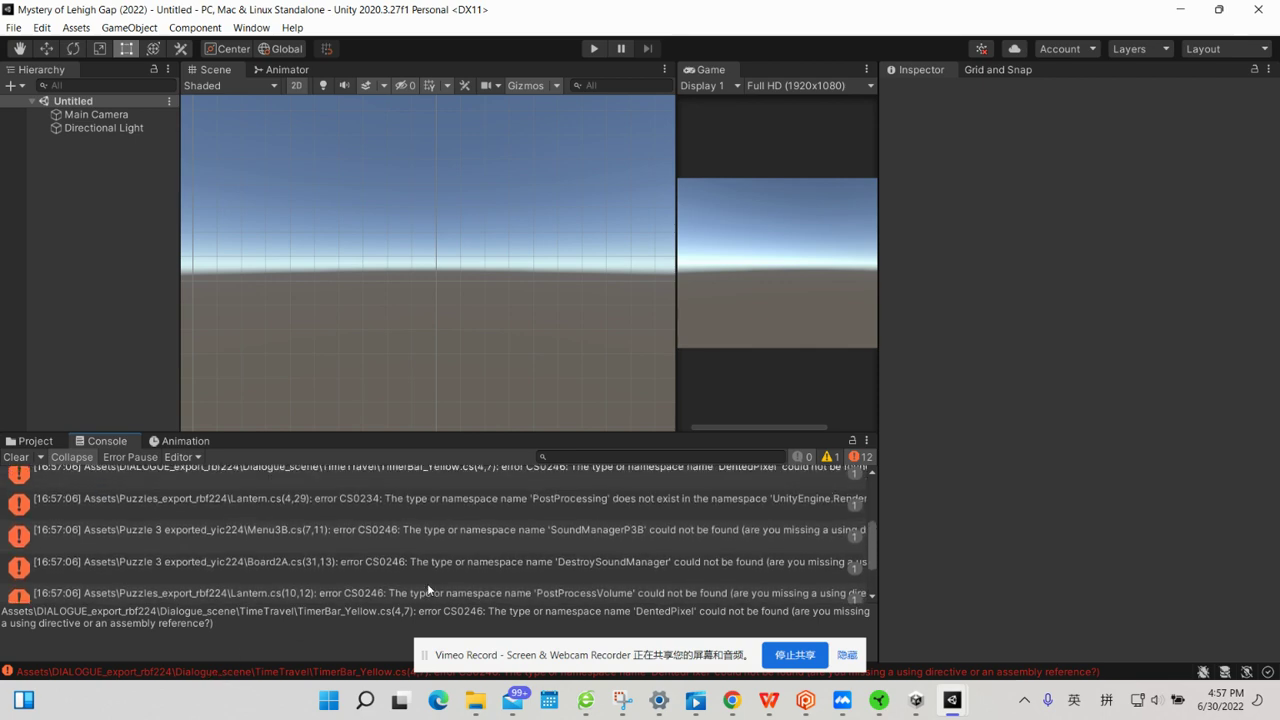
{"action": "scroll", "coordinate": [427, 583], "scroll_direction": "up", "scroll_amount": 2}
{"action": "scroll", "coordinate": [427, 583], "scroll_direction": "up", "scroll_amount": 2}
{"action": "scroll", "coordinate": [427, 583], "scroll_direction": "up", "scroll_amount": 2}
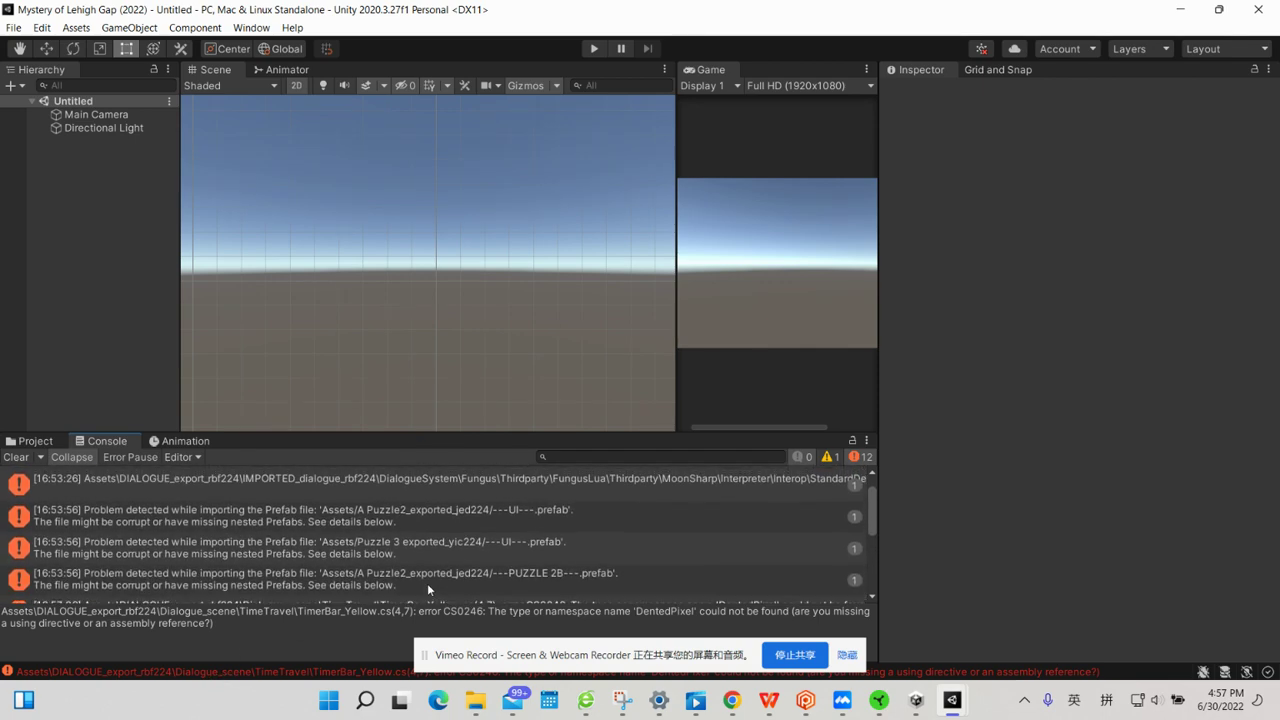
{"action": "scroll", "coordinate": [427, 583], "scroll_direction": "up", "scroll_amount": 2}
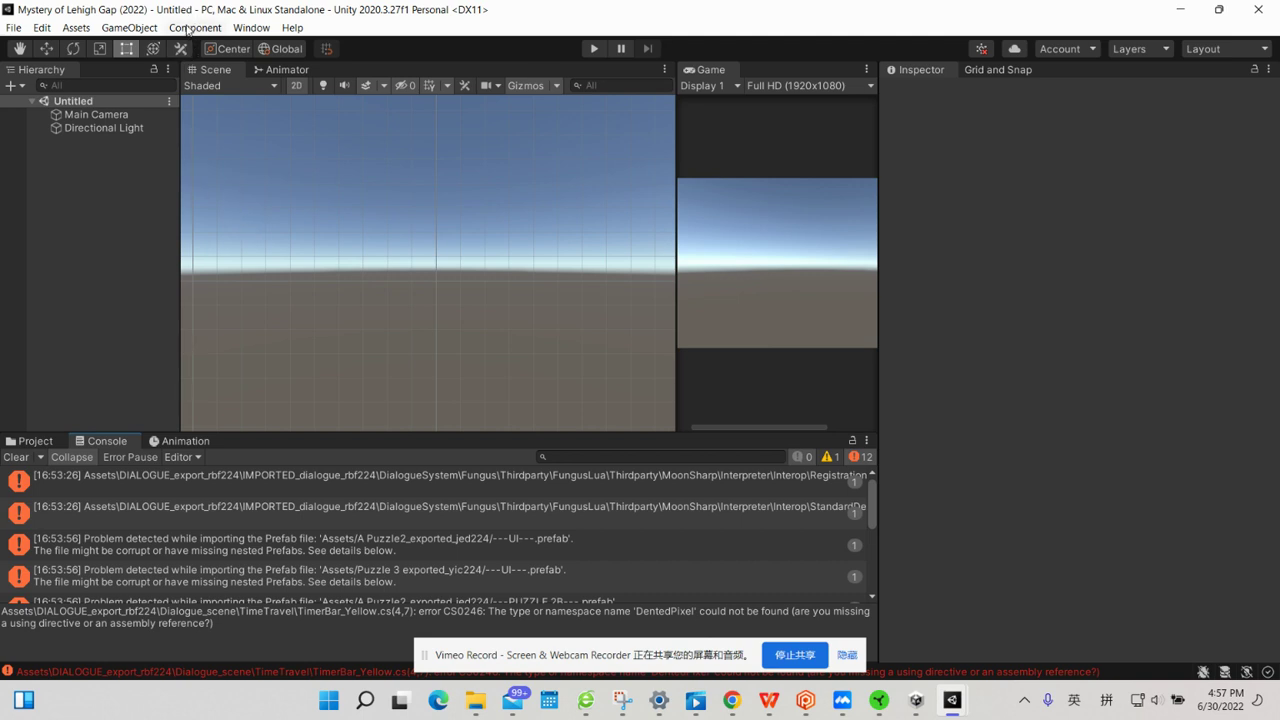
Open the Package Manager and list packages from the Unity Registry.
{"action": "left_click", "coordinate": [187, 30]}
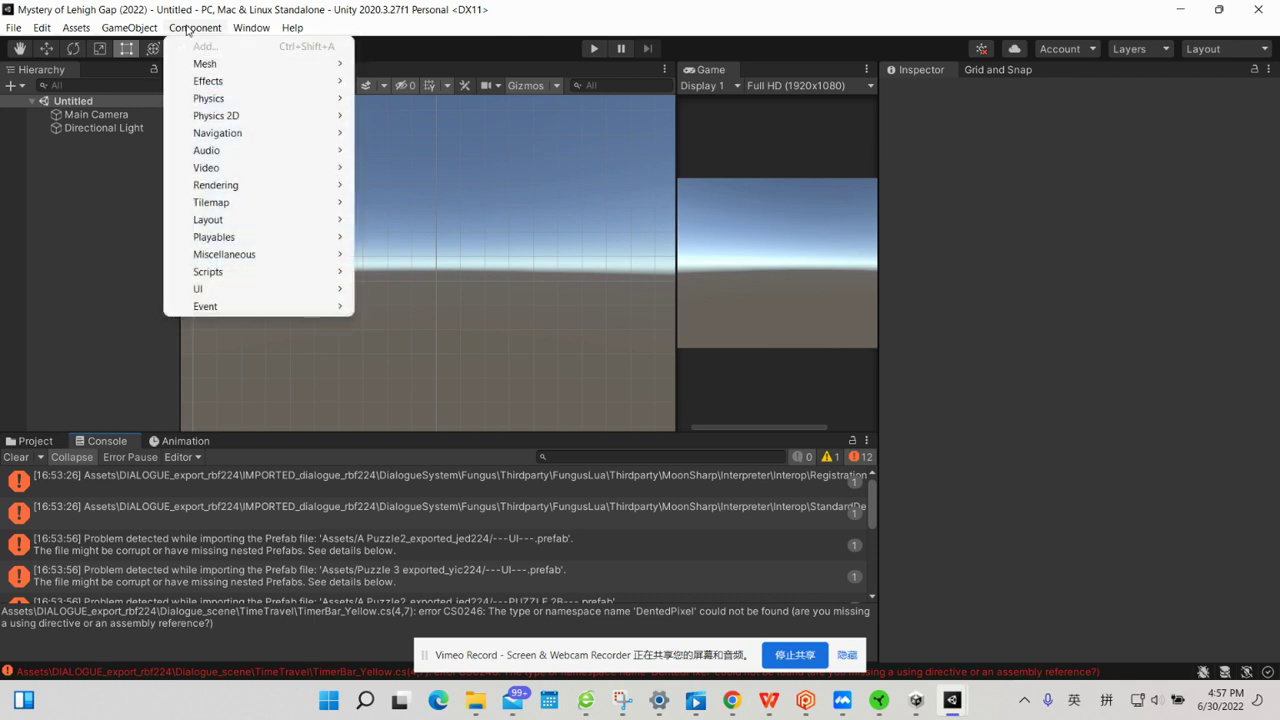
{"action": "mouse_move", "coordinate": [256, 30]}
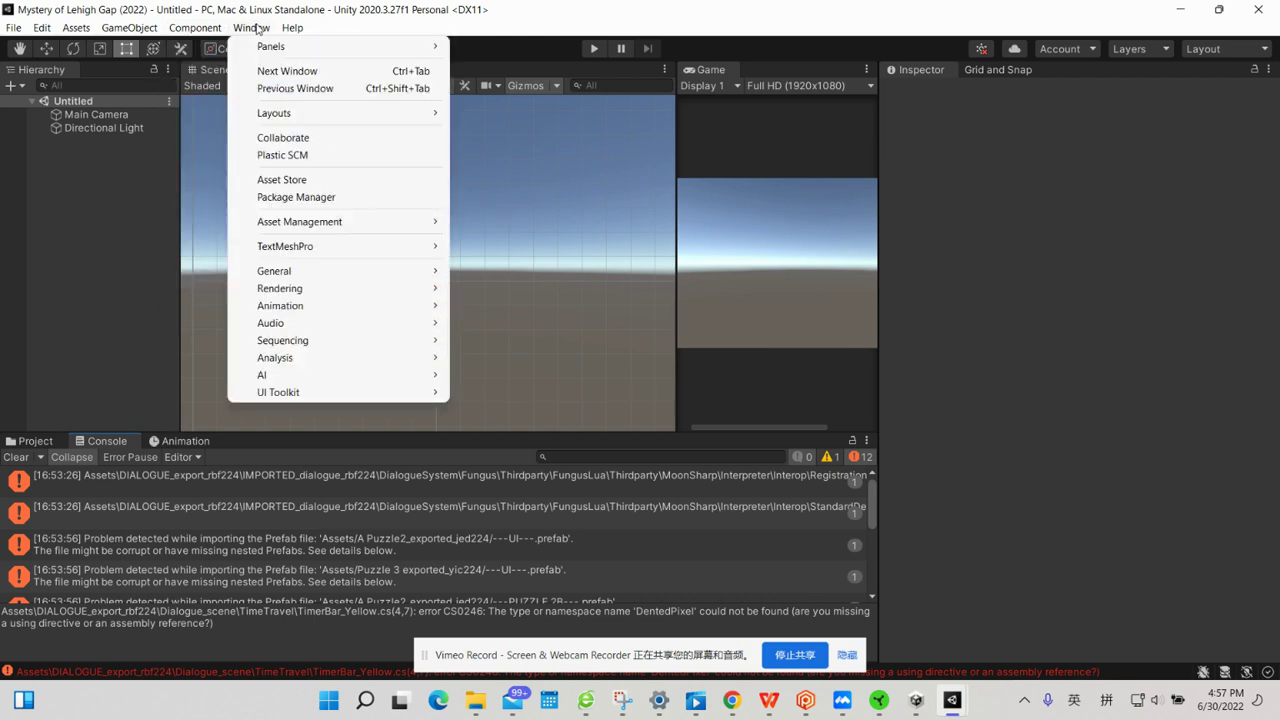
{"action": "left_click", "coordinate": [306, 197]}
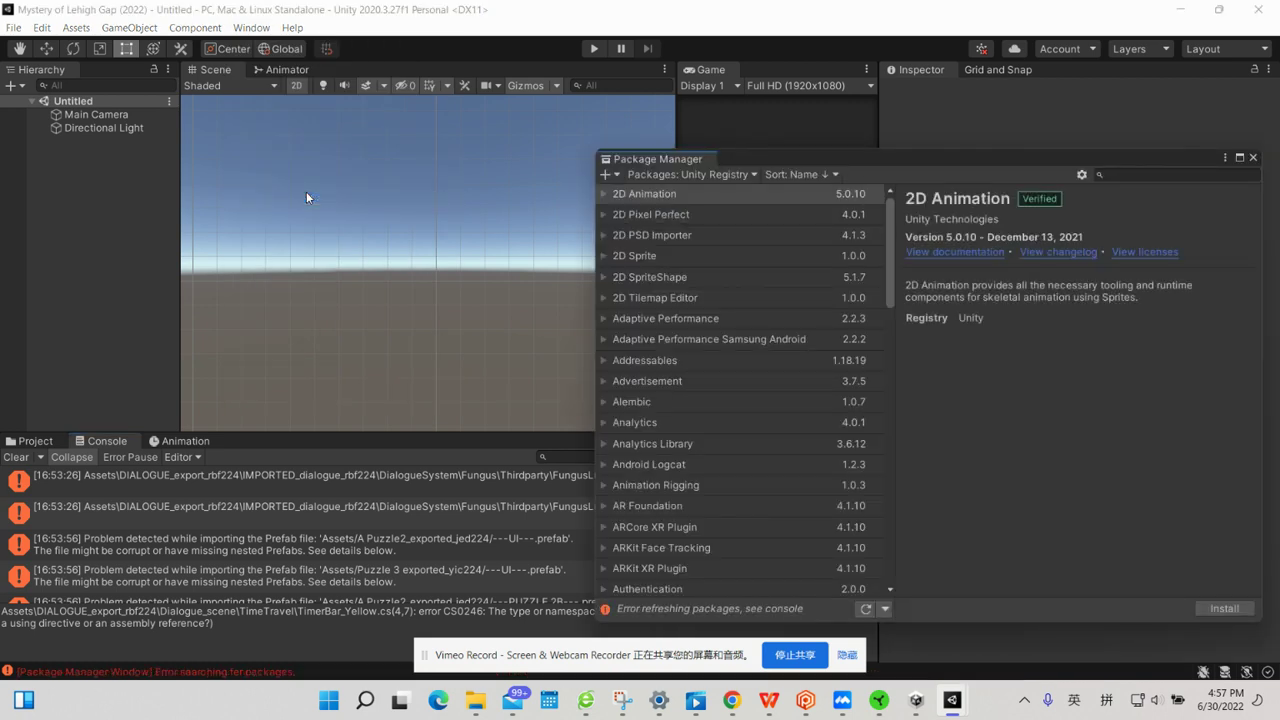
{"action": "left_click", "coordinate": [734, 176]}
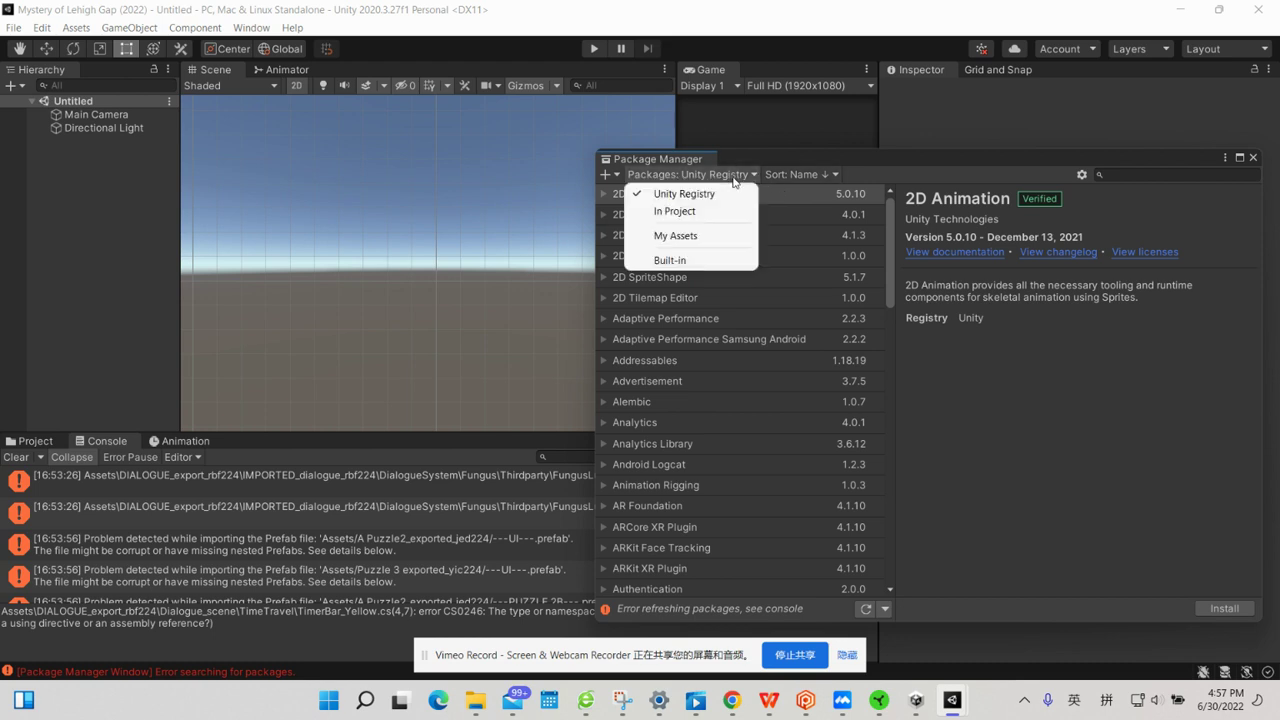
{"action": "left_click", "coordinate": [684, 213]}
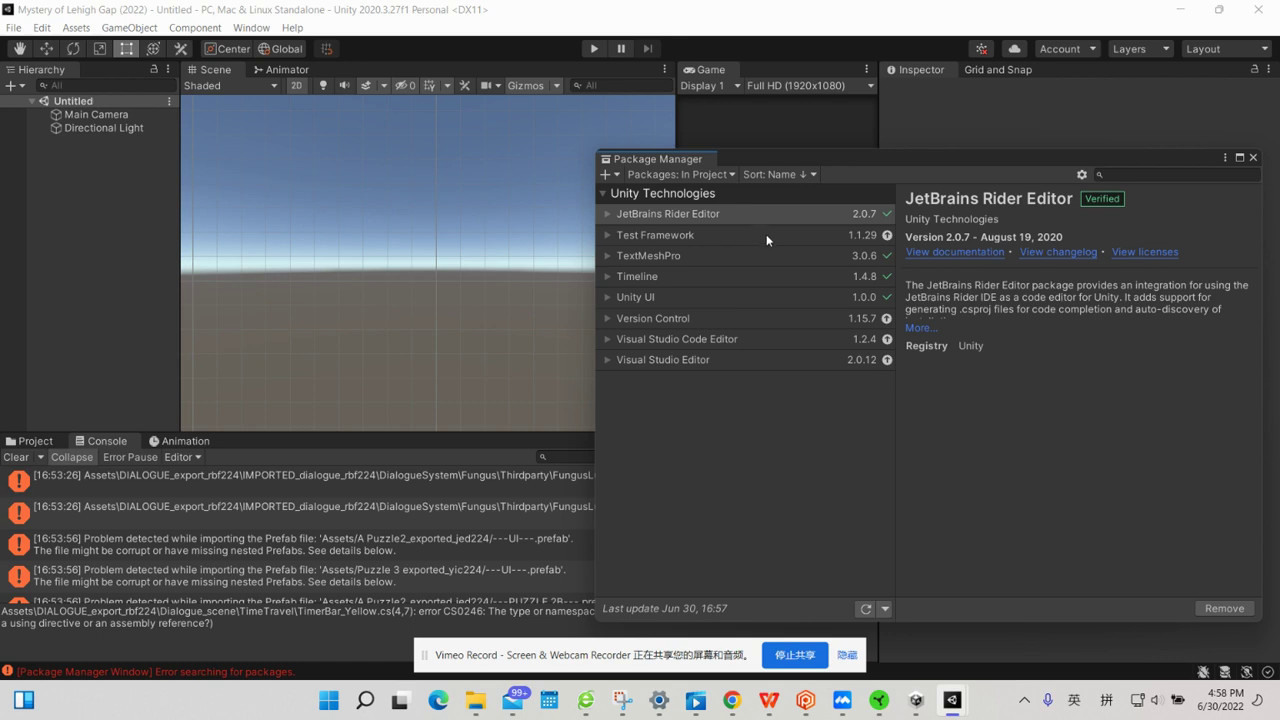
{"action": "left_click", "coordinate": [699, 179]}
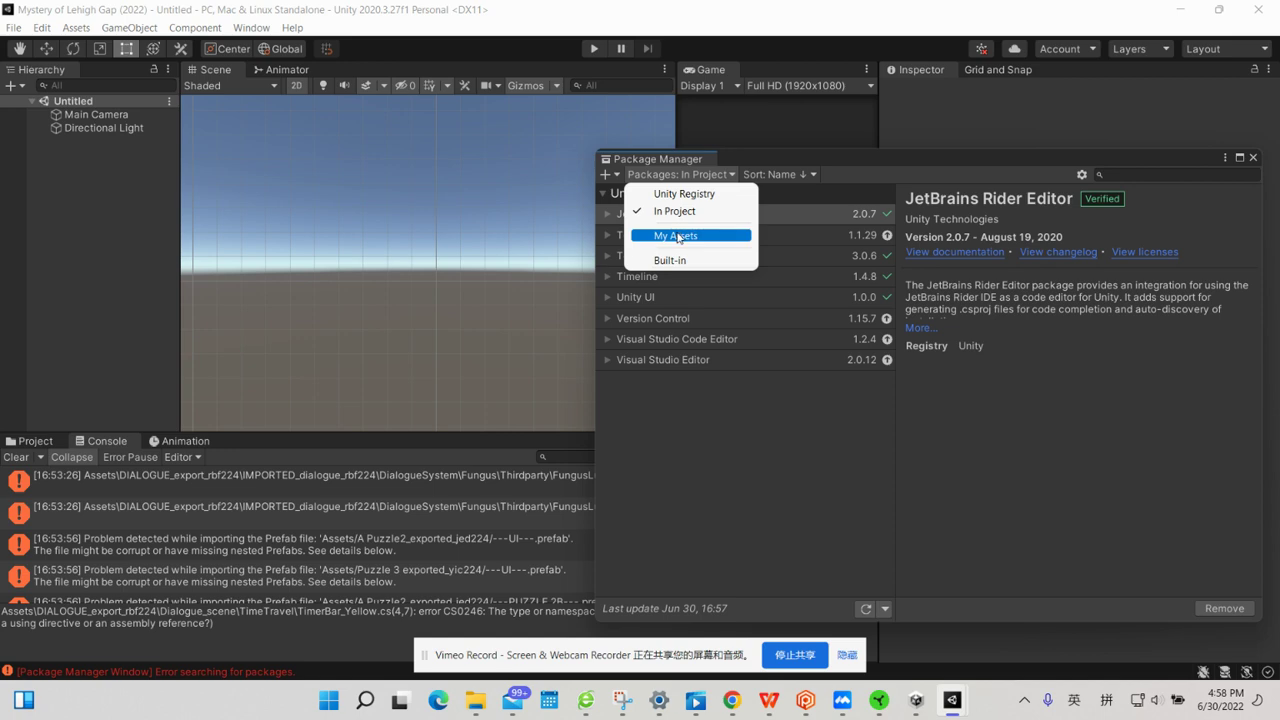
{"action": "left_click", "coordinate": [677, 194]}
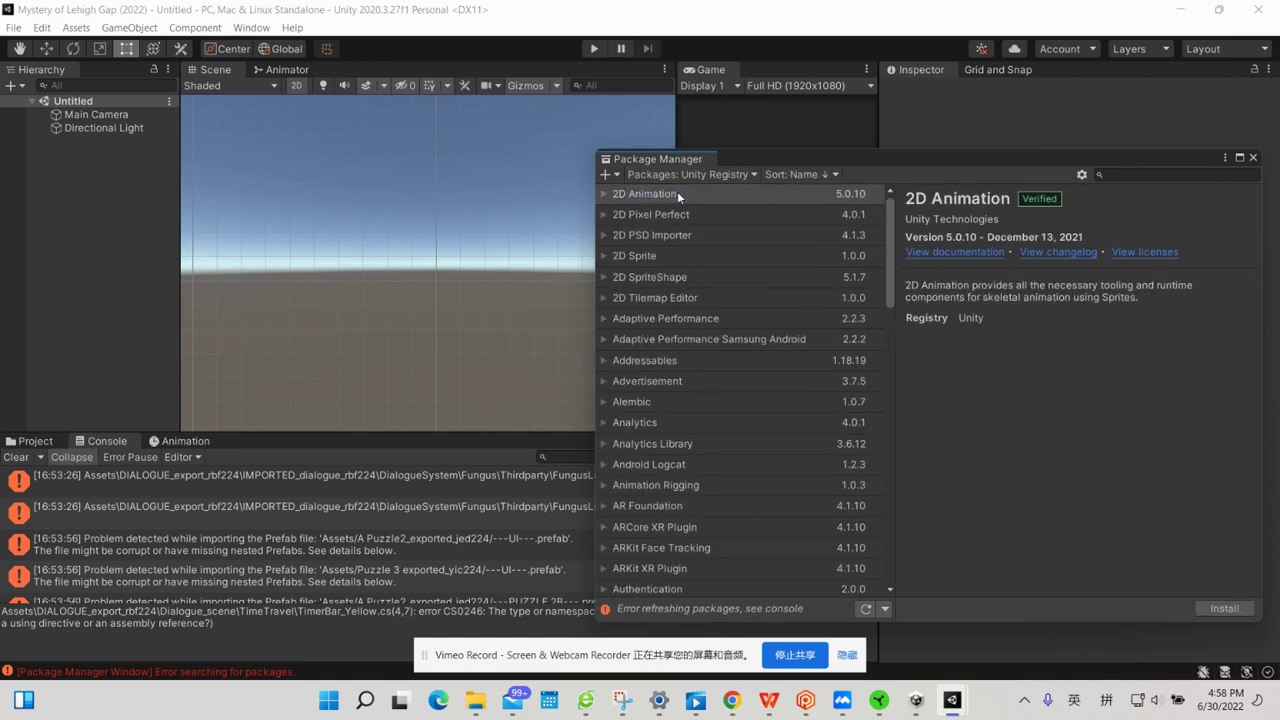
Install the Post Processing 3.2.2 package and close the Package Manager.
{"action": "scroll", "coordinate": [745, 341], "scroll_direction": "down", "scroll_amount": 2}
{"action": "scroll", "coordinate": [745, 341], "scroll_direction": "down", "scroll_amount": 3}
{"action": "scroll", "coordinate": [745, 341], "scroll_direction": "down", "scroll_amount": 3}
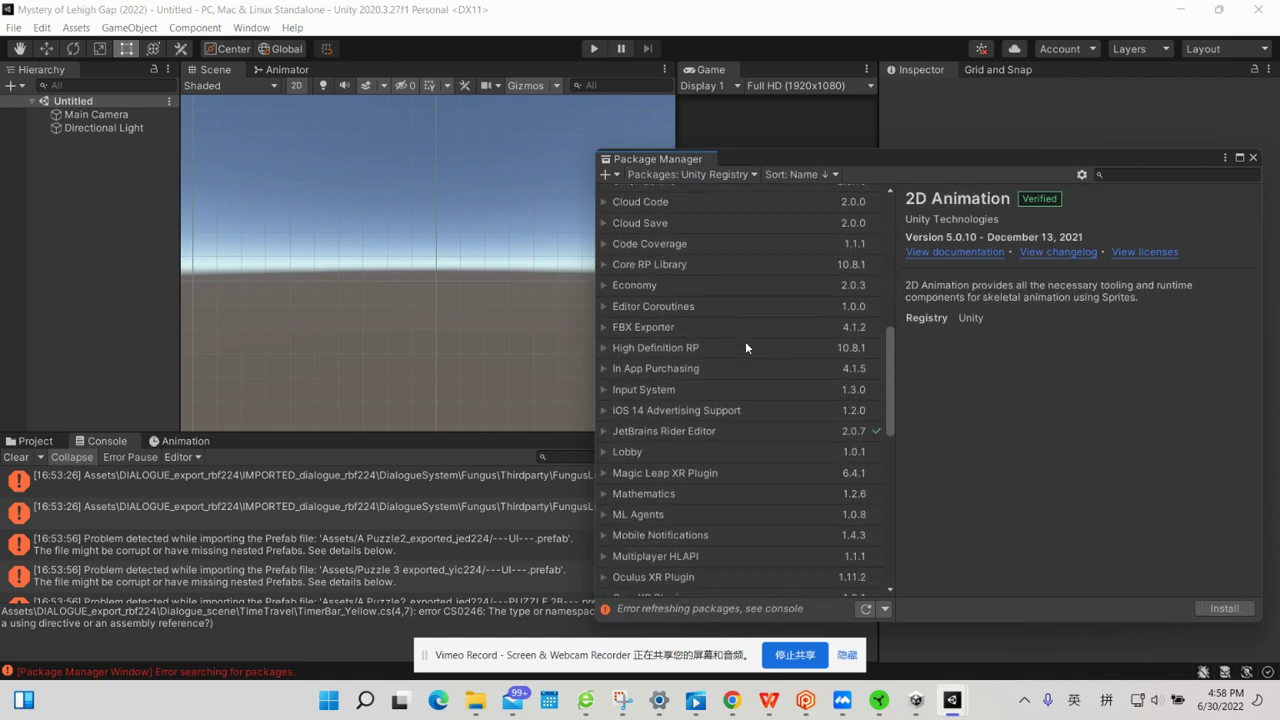
{"action": "scroll", "coordinate": [745, 341], "scroll_direction": "down", "scroll_amount": 1}
{"action": "scroll", "coordinate": [745, 341], "scroll_direction": "down", "scroll_amount": 3}
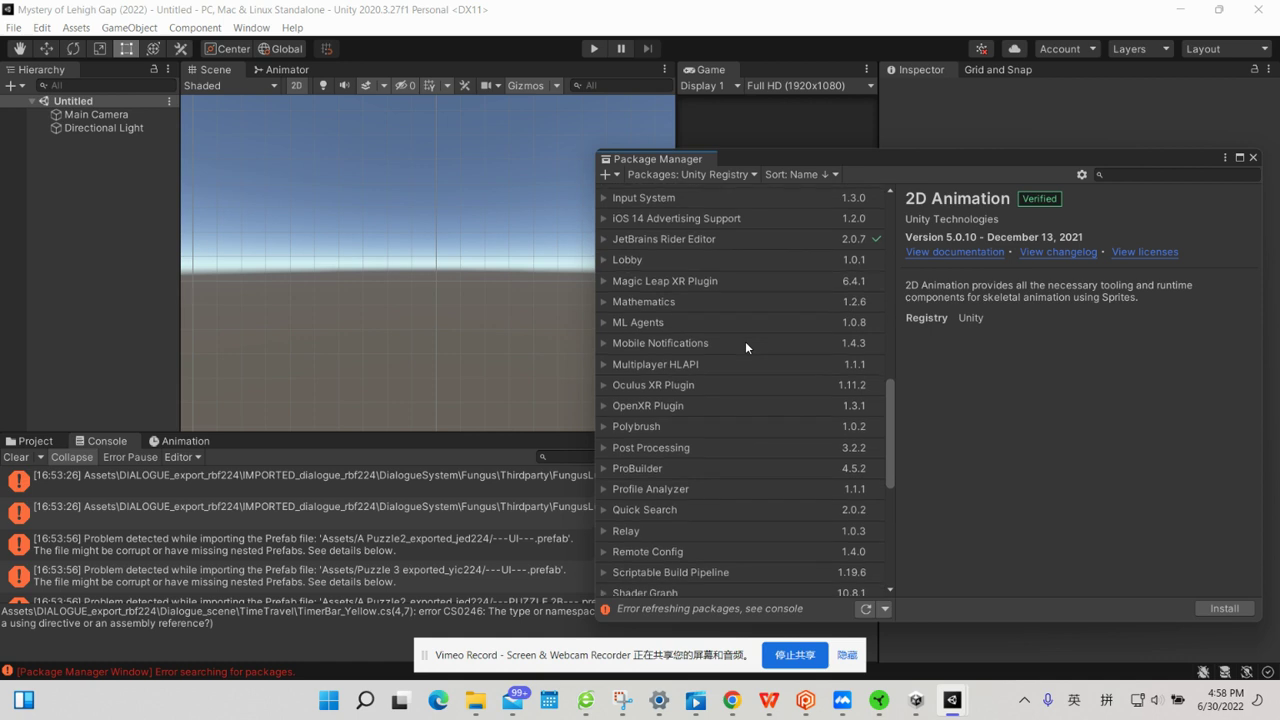
{"action": "left_click", "coordinate": [650, 447]}
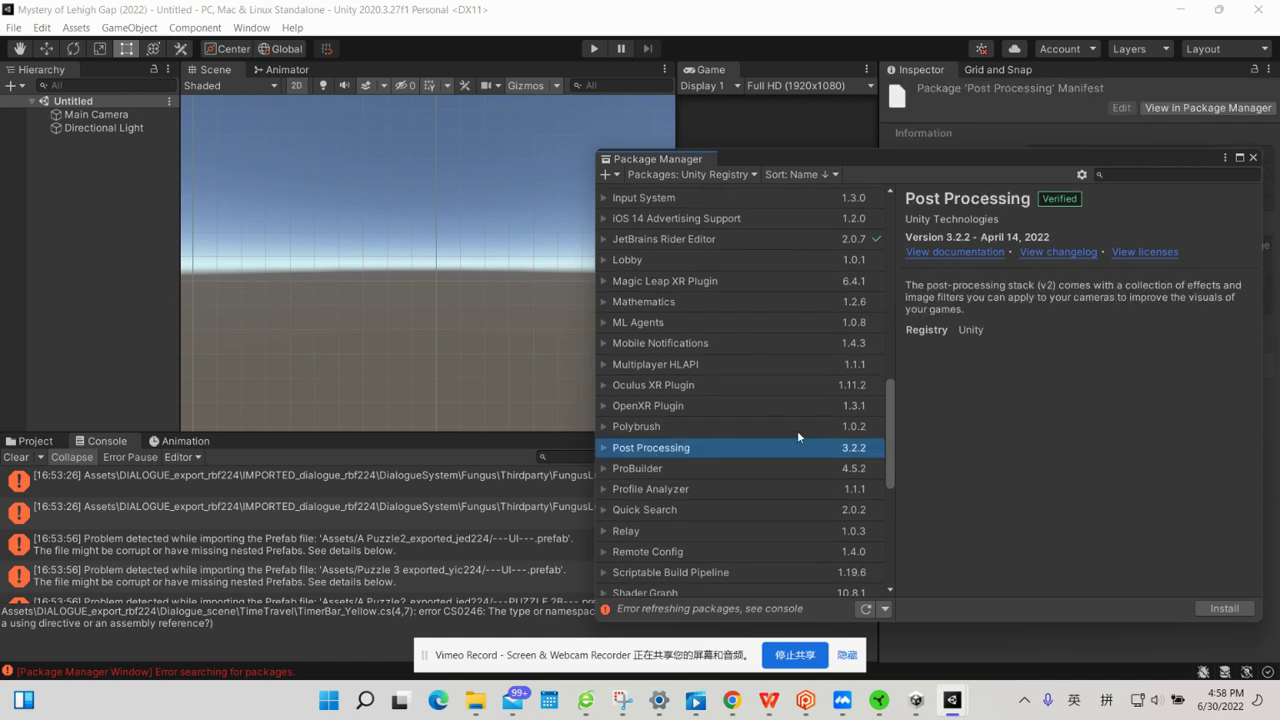
{"action": "left_click", "coordinate": [1214, 606]}
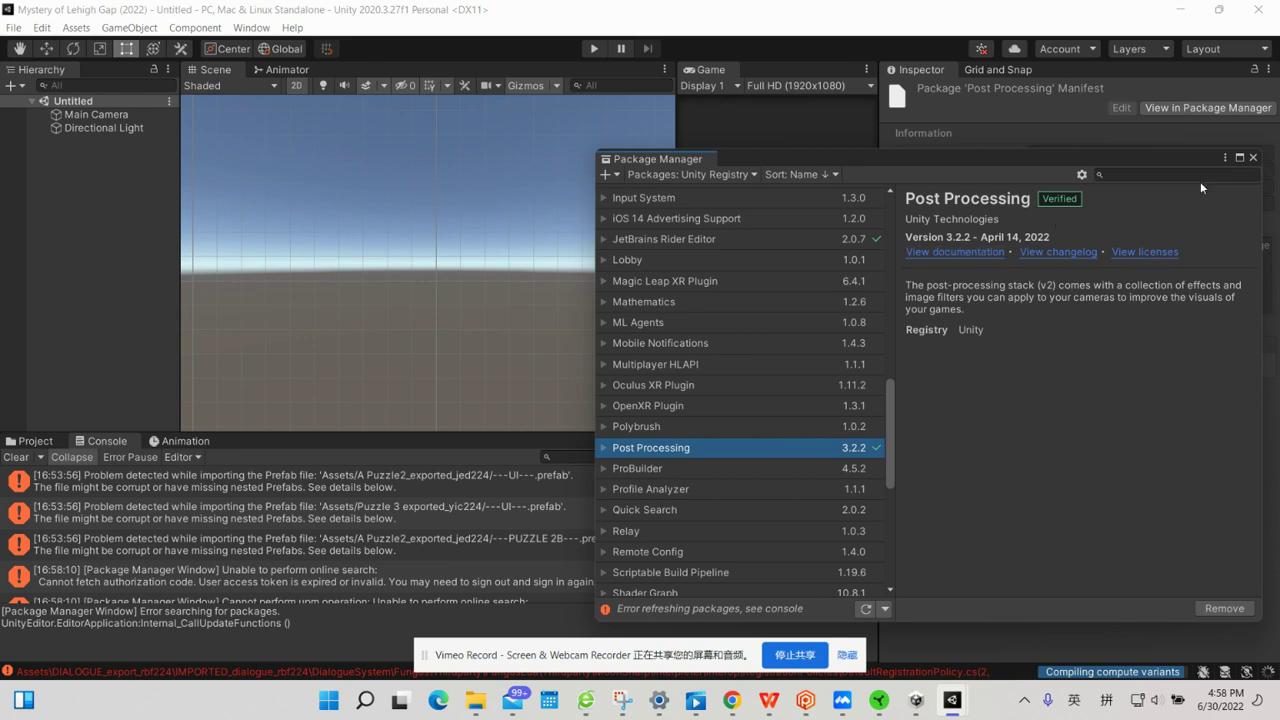
{"action": "left_click", "coordinate": [1253, 160]}
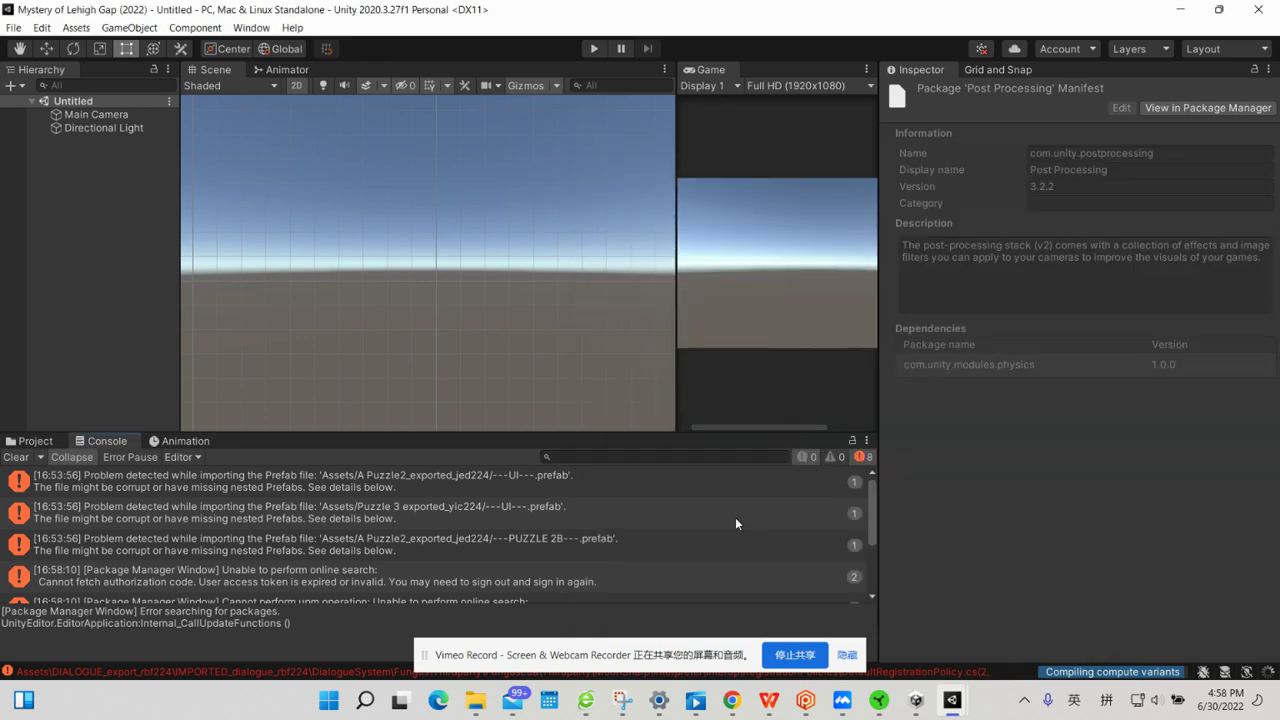
Review and clear the console so two errors remain, then show the Project assets.
{"action": "scroll", "coordinate": [608, 590], "scroll_direction": "down", "scroll_amount": 1}
{"action": "scroll", "coordinate": [608, 590], "scroll_direction": "down", "scroll_amount": 1}
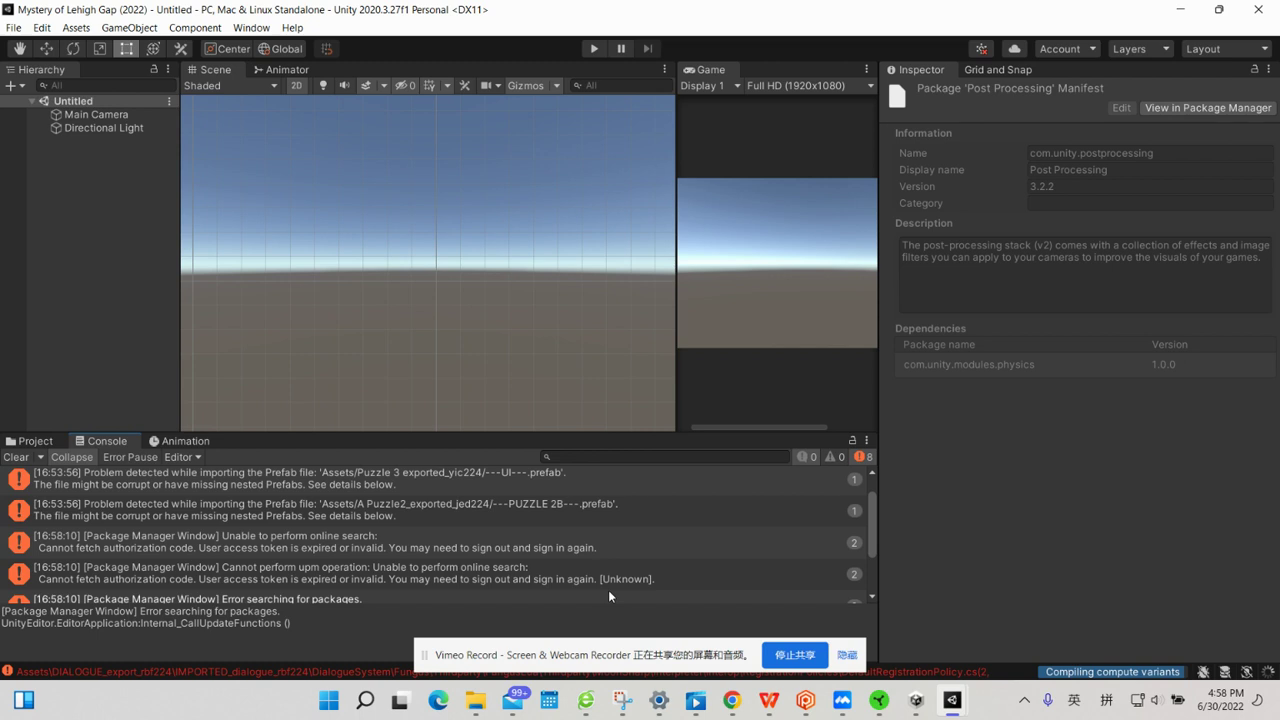
{"action": "scroll", "coordinate": [608, 590], "scroll_direction": "up", "scroll_amount": 1}
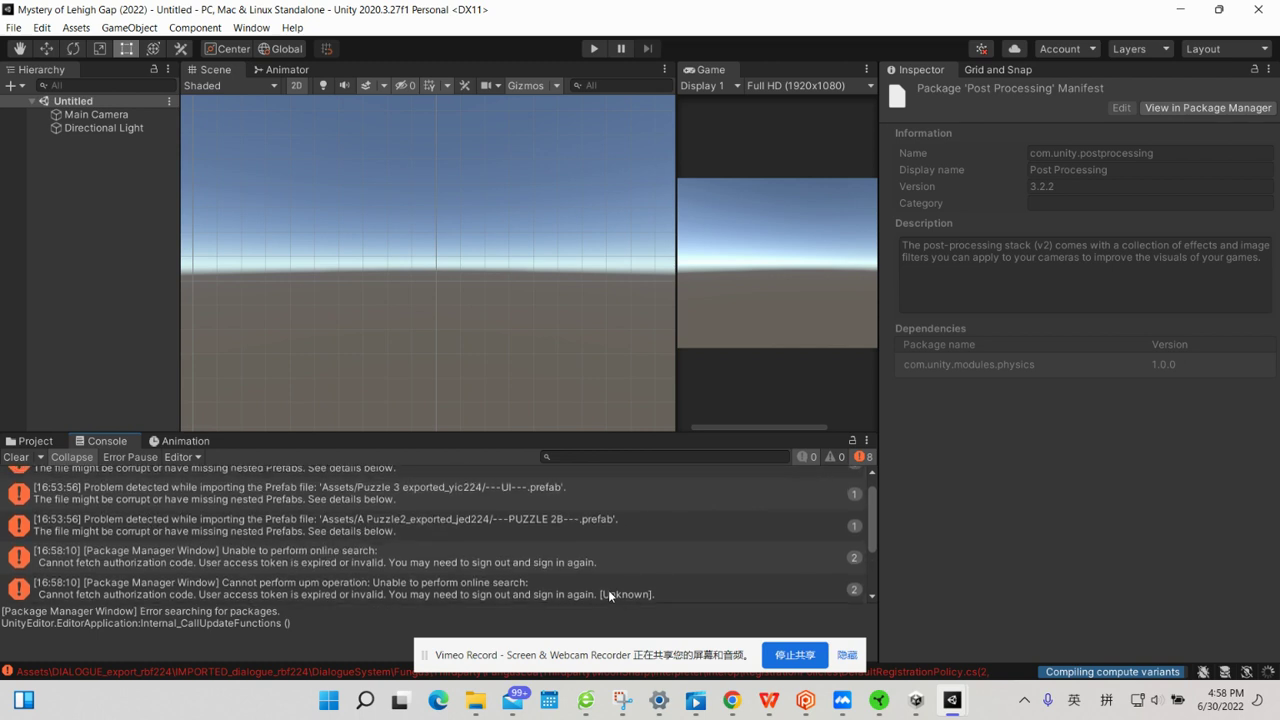
{"action": "scroll", "coordinate": [608, 590], "scroll_direction": "up", "scroll_amount": 1}
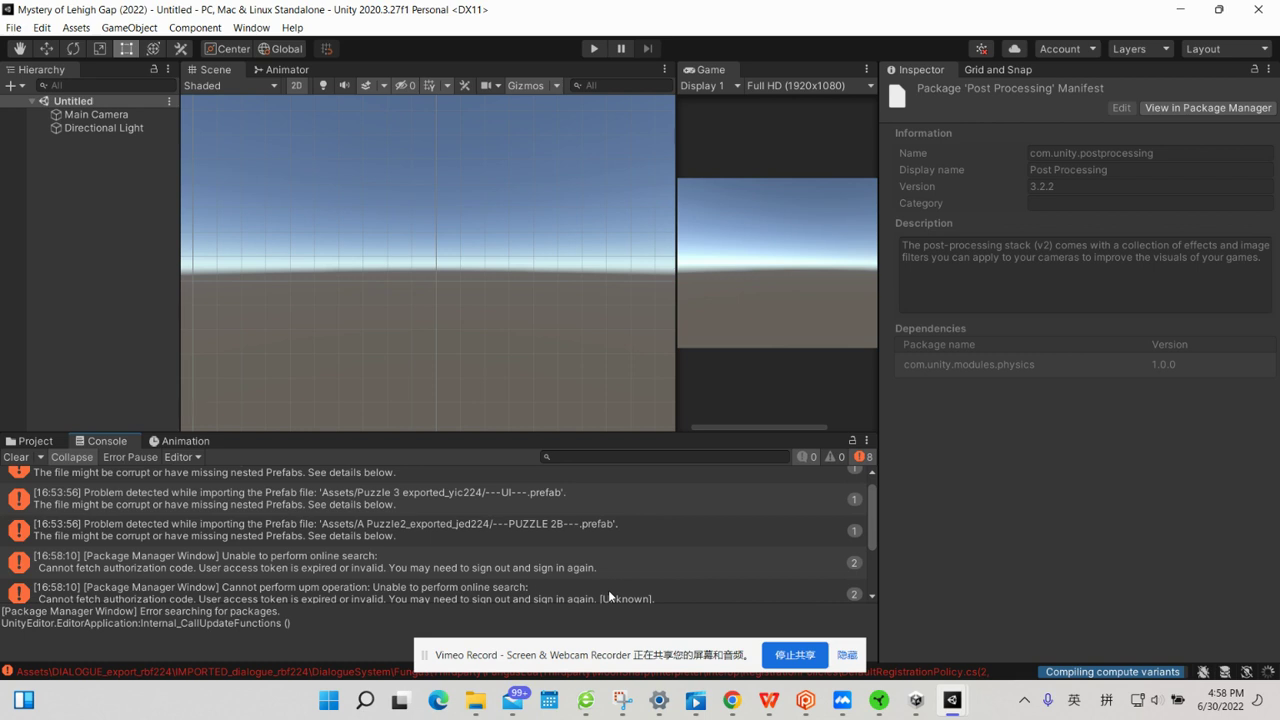
{"action": "scroll", "coordinate": [609, 597], "scroll_direction": "down", "scroll_amount": 1}
{"action": "scroll", "coordinate": [609, 597], "scroll_direction": "down", "scroll_amount": 1}
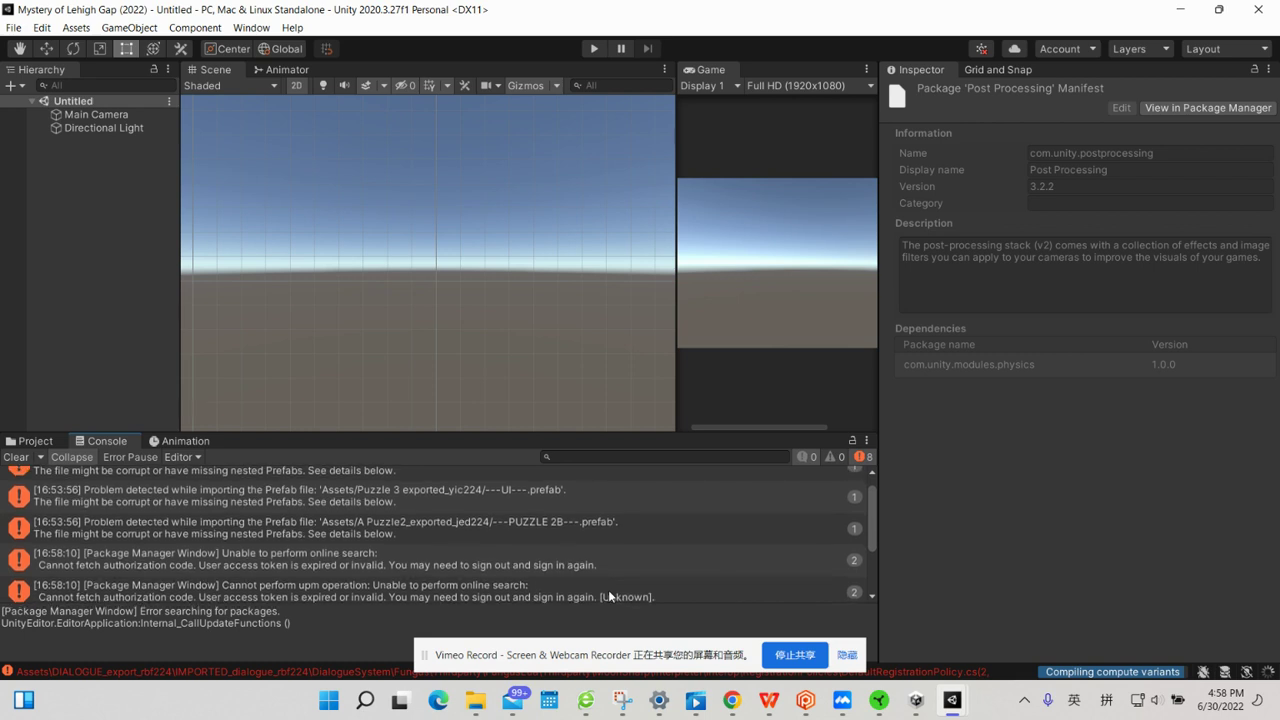
{"action": "scroll", "coordinate": [608, 590], "scroll_direction": "down", "scroll_amount": 2}
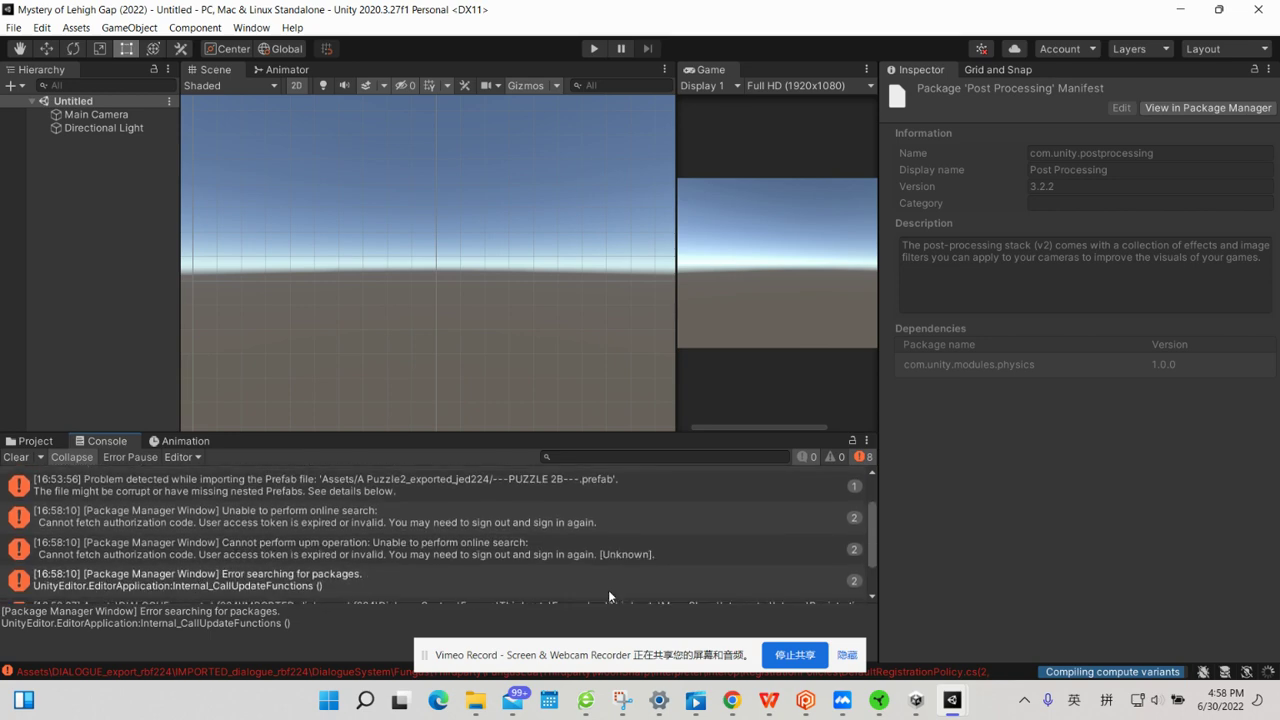
{"action": "scroll", "coordinate": [610, 596], "scroll_direction": "up", "scroll_amount": 2}
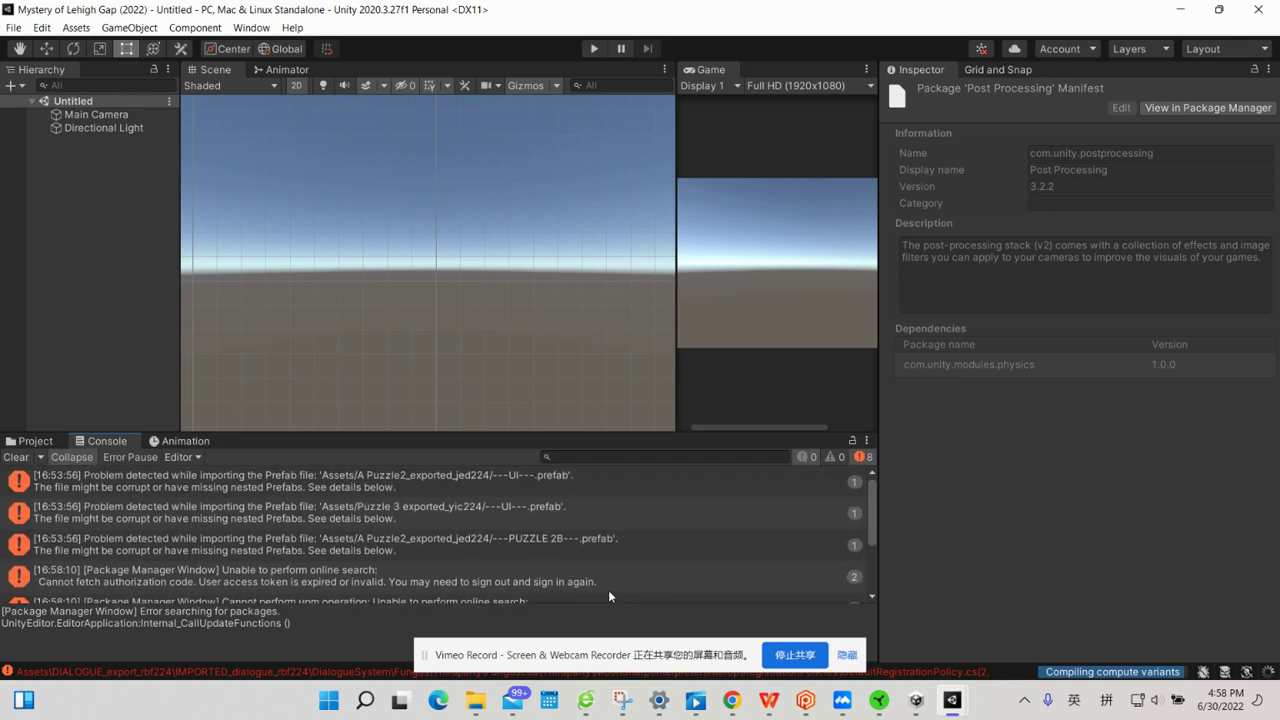
{"action": "scroll", "coordinate": [608, 590], "scroll_direction": "up", "scroll_amount": 1}
{"action": "left_click", "coordinate": [17, 458]}
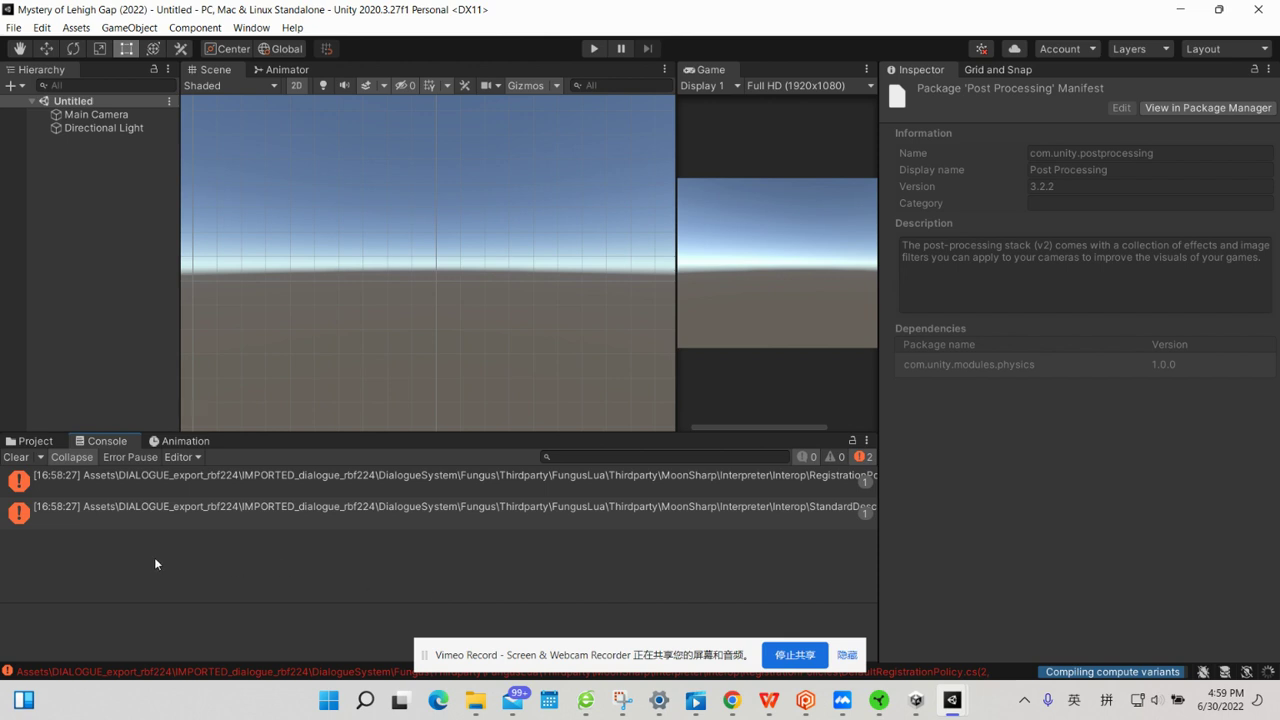
{"action": "left_click", "coordinate": [44, 447]}
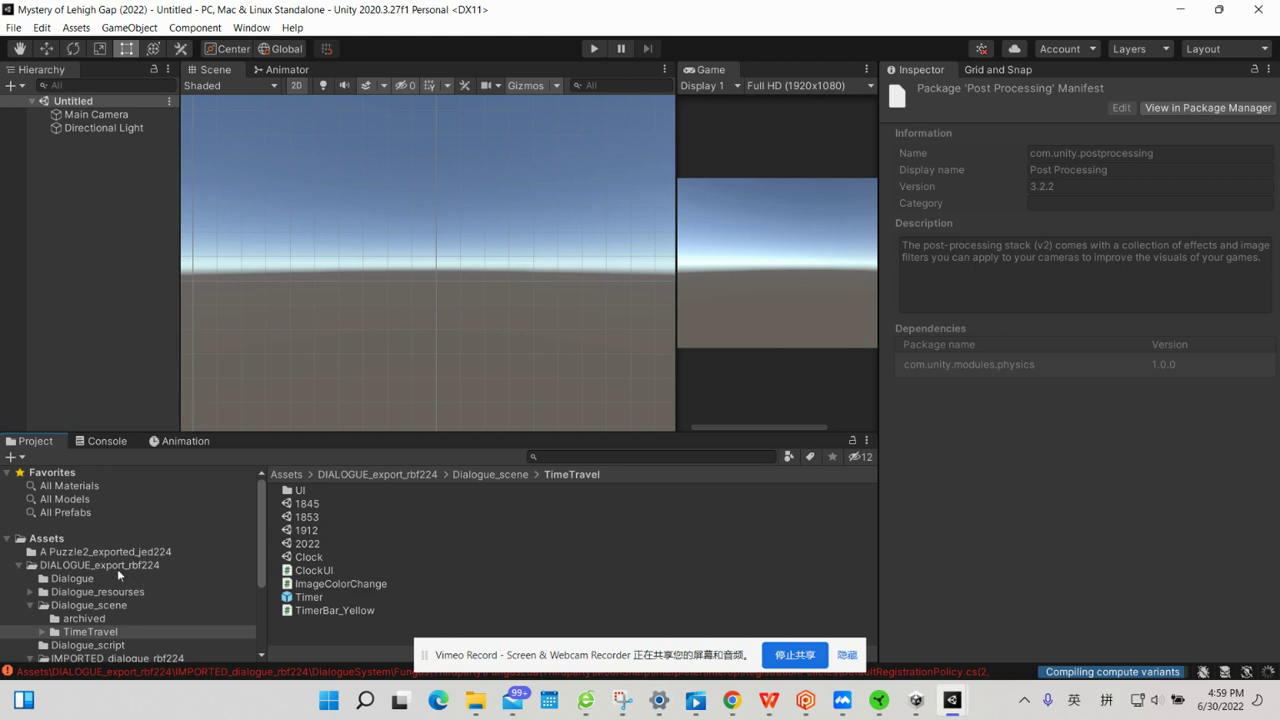
Open the ---PUZZLE 2A--- prefab from A Puzzle2_exported_jed224 and select its root object.
{"action": "left_click", "coordinate": [97, 549]}
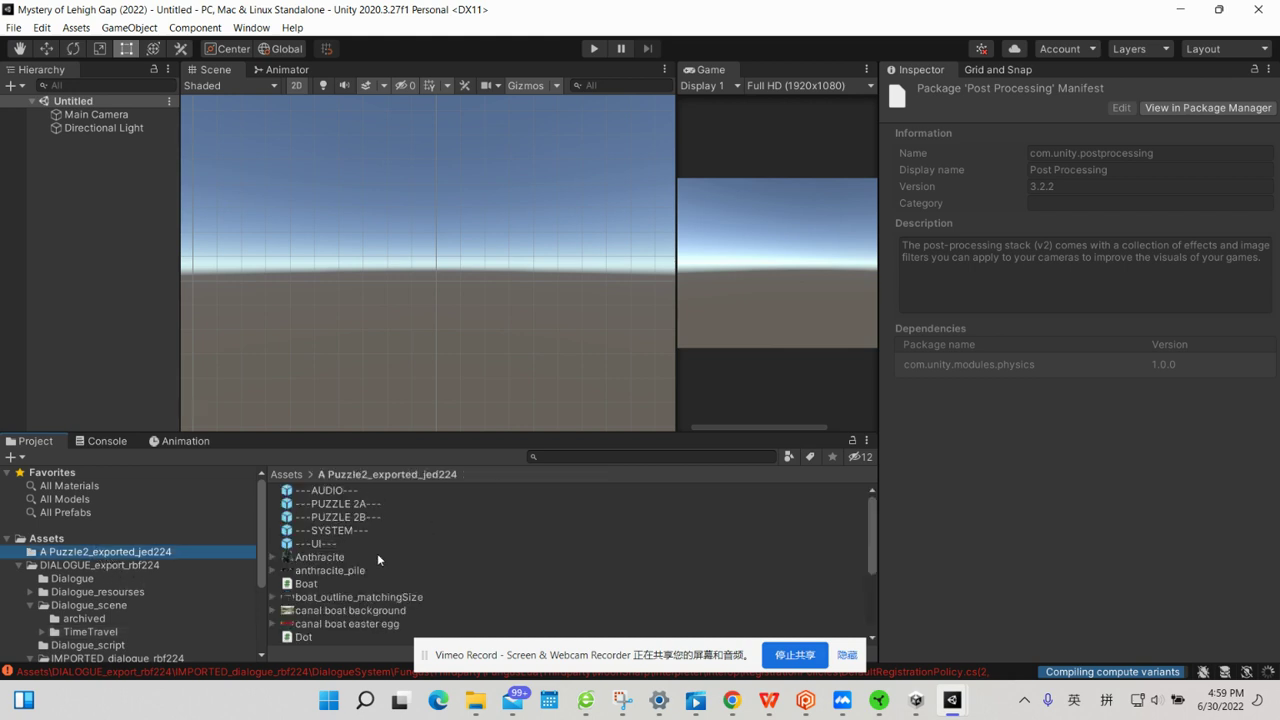
{"action": "double_click", "coordinate": [337, 502]}
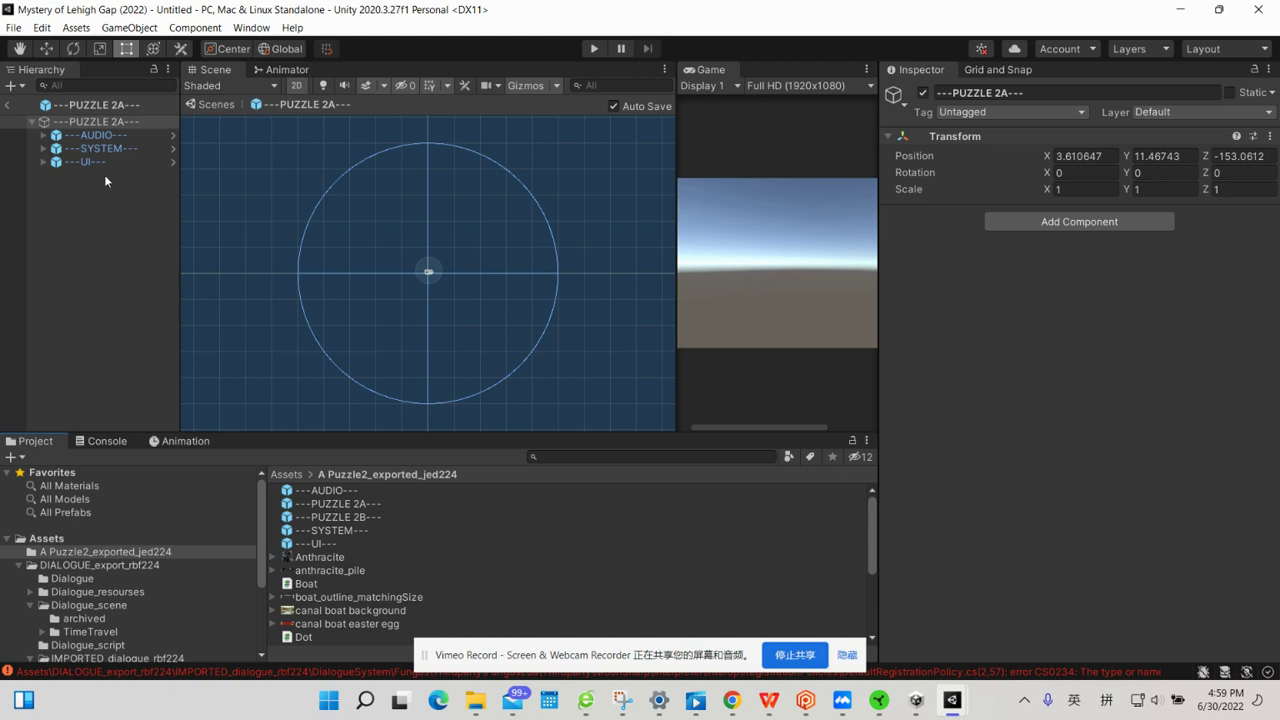
{"action": "left_click", "coordinate": [88, 103]}
{"action": "left_click", "coordinate": [88, 125]}
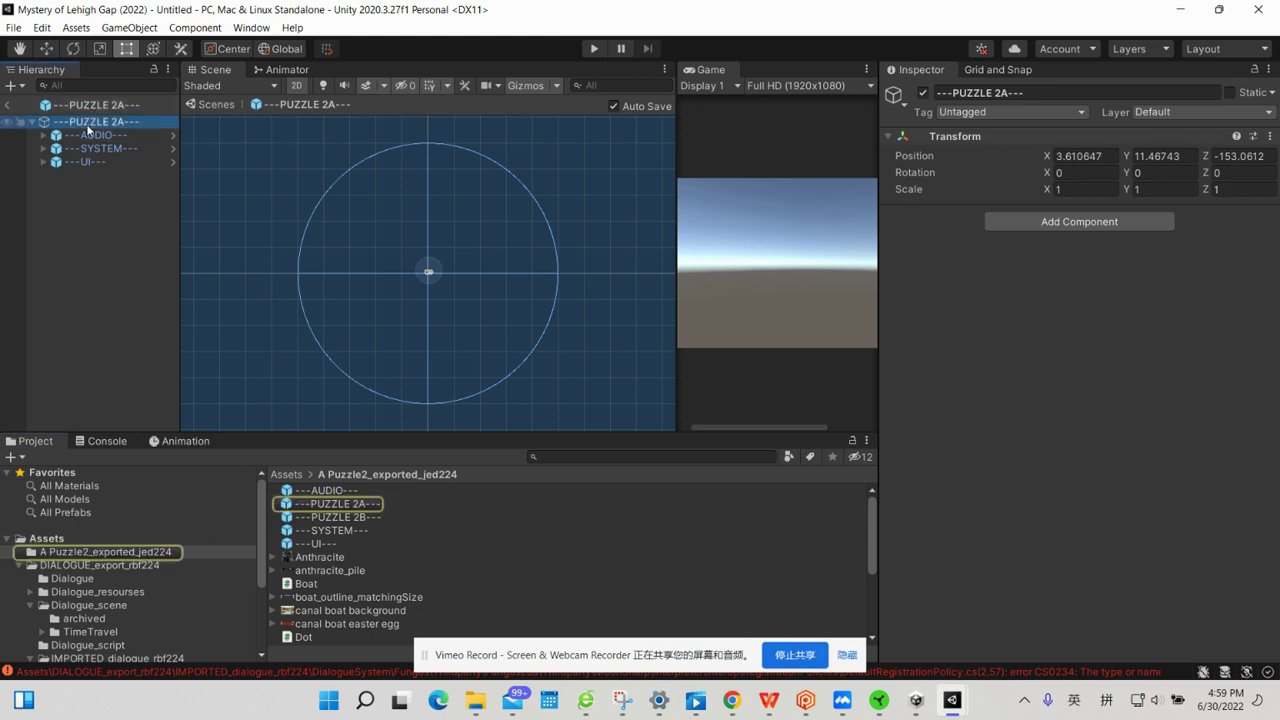
{"action": "left_click", "coordinate": [80, 106]}
{"action": "left_click", "coordinate": [84, 125]}
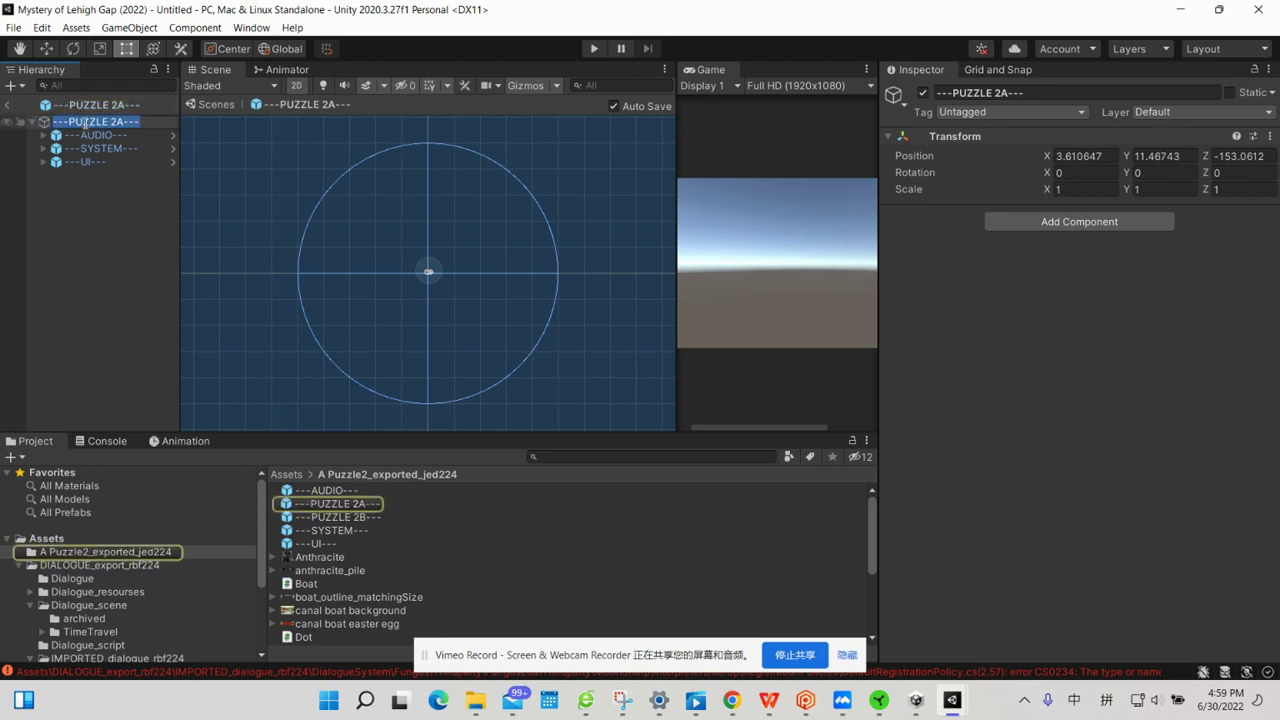
{"action": "left_click", "coordinate": [121, 211]}
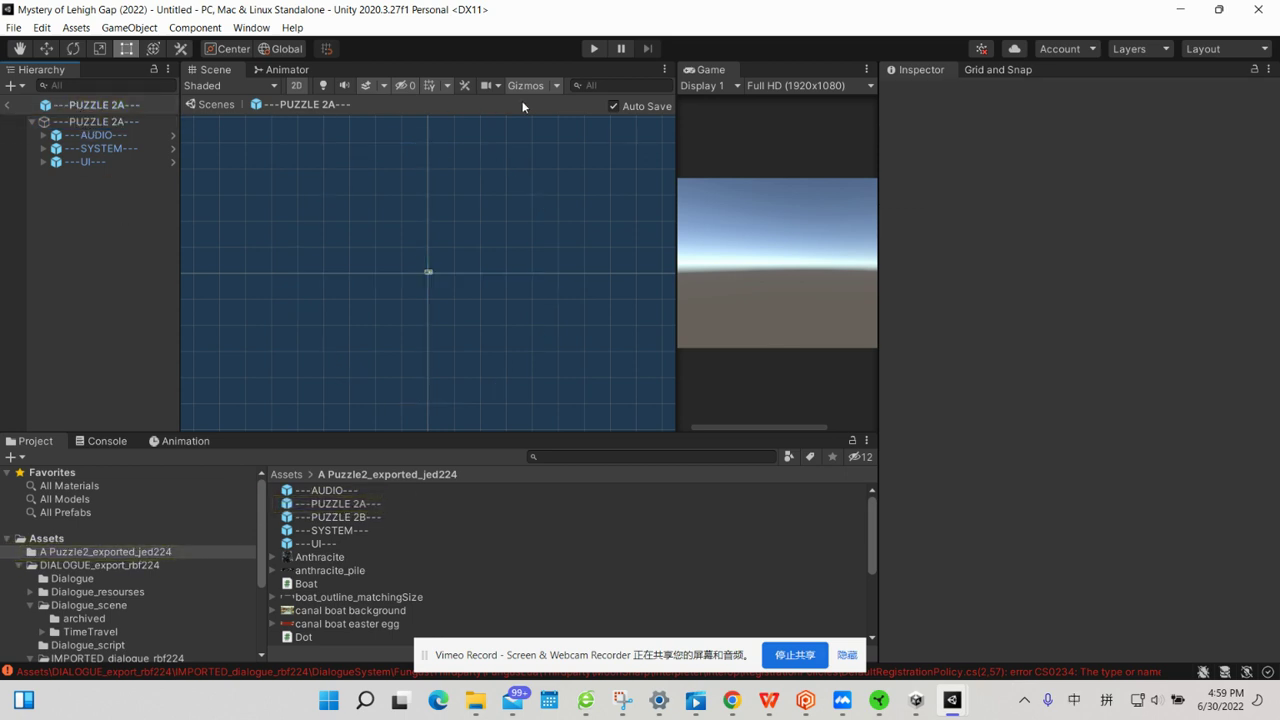
Try Play mode and inspect the canal boat background texture settings.
{"action": "left_click", "coordinate": [594, 48]}
{"action": "scroll", "coordinate": [386, 535], "scroll_direction": "down", "scroll_amount": 3}
{"action": "scroll", "coordinate": [386, 535], "scroll_direction": "up", "scroll_amount": 3}
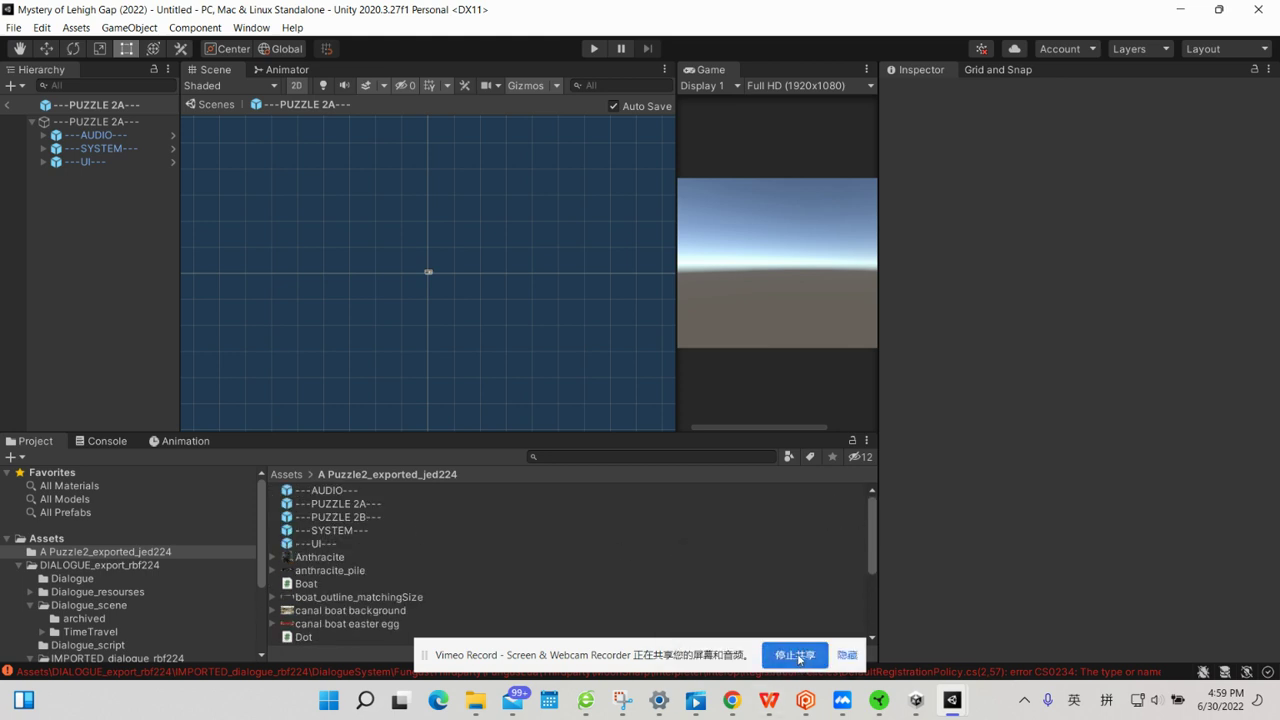
{"action": "left_click", "coordinate": [798, 658]}
{"action": "left_click", "coordinate": [816, 610]}
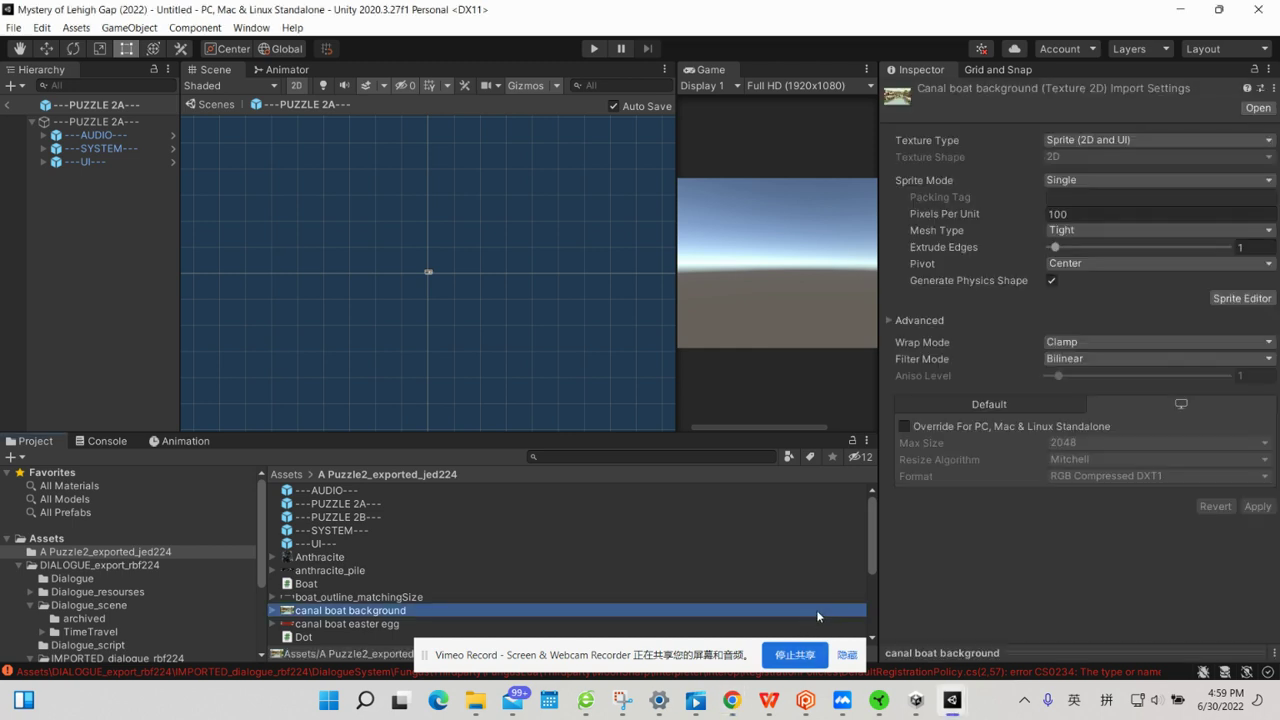
{"action": "left_click", "coordinate": [855, 610]}
{"action": "scroll", "coordinate": [846, 612], "scroll_direction": "down", "scroll_amount": 2}
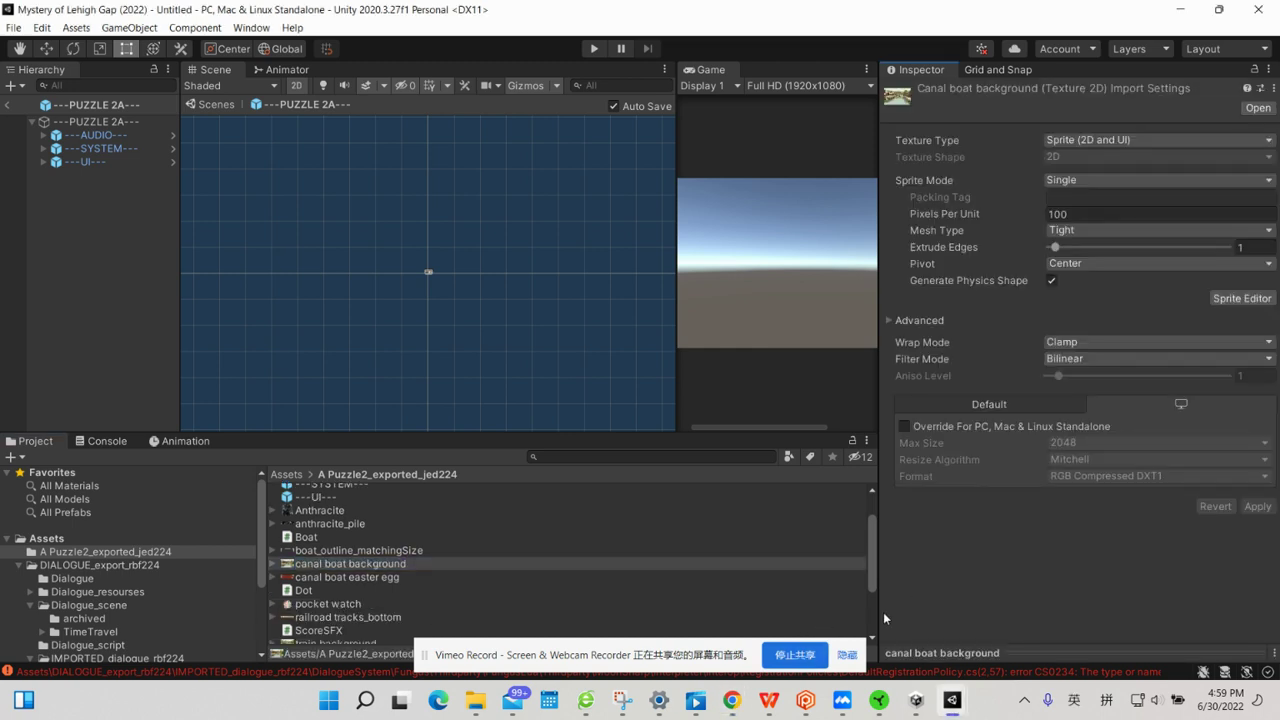
{"action": "left_click", "coordinate": [793, 662]}
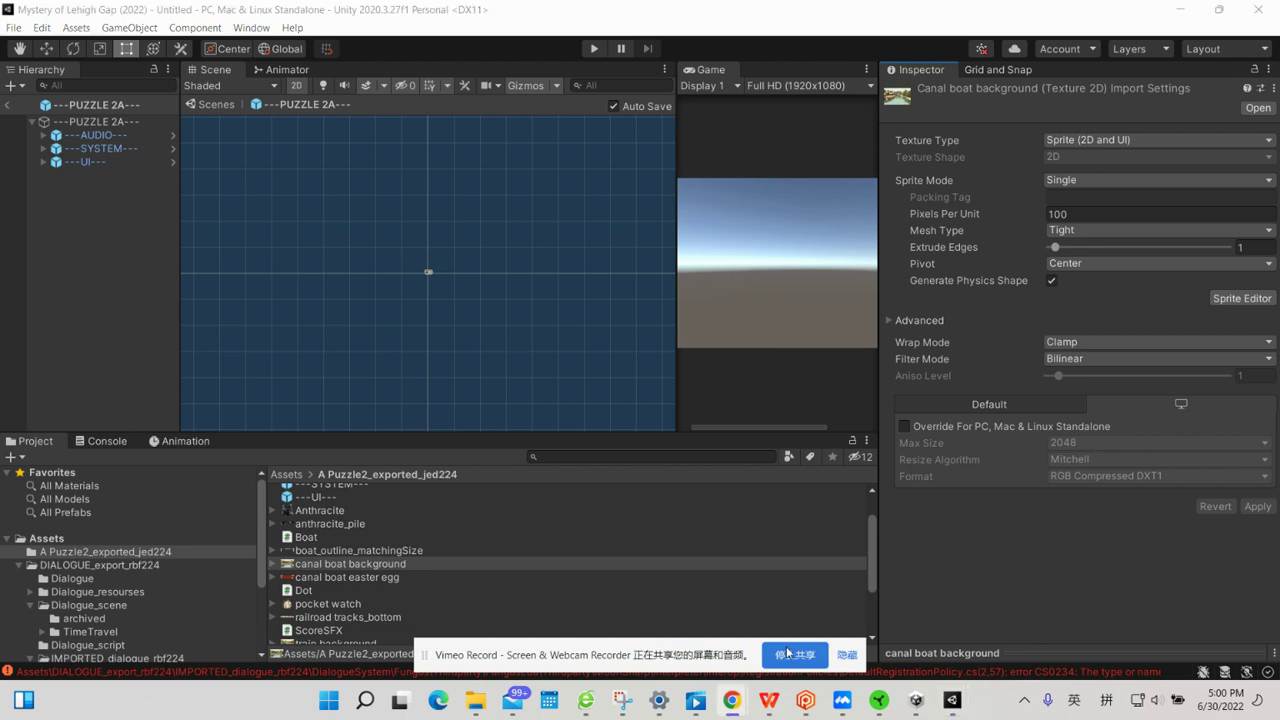